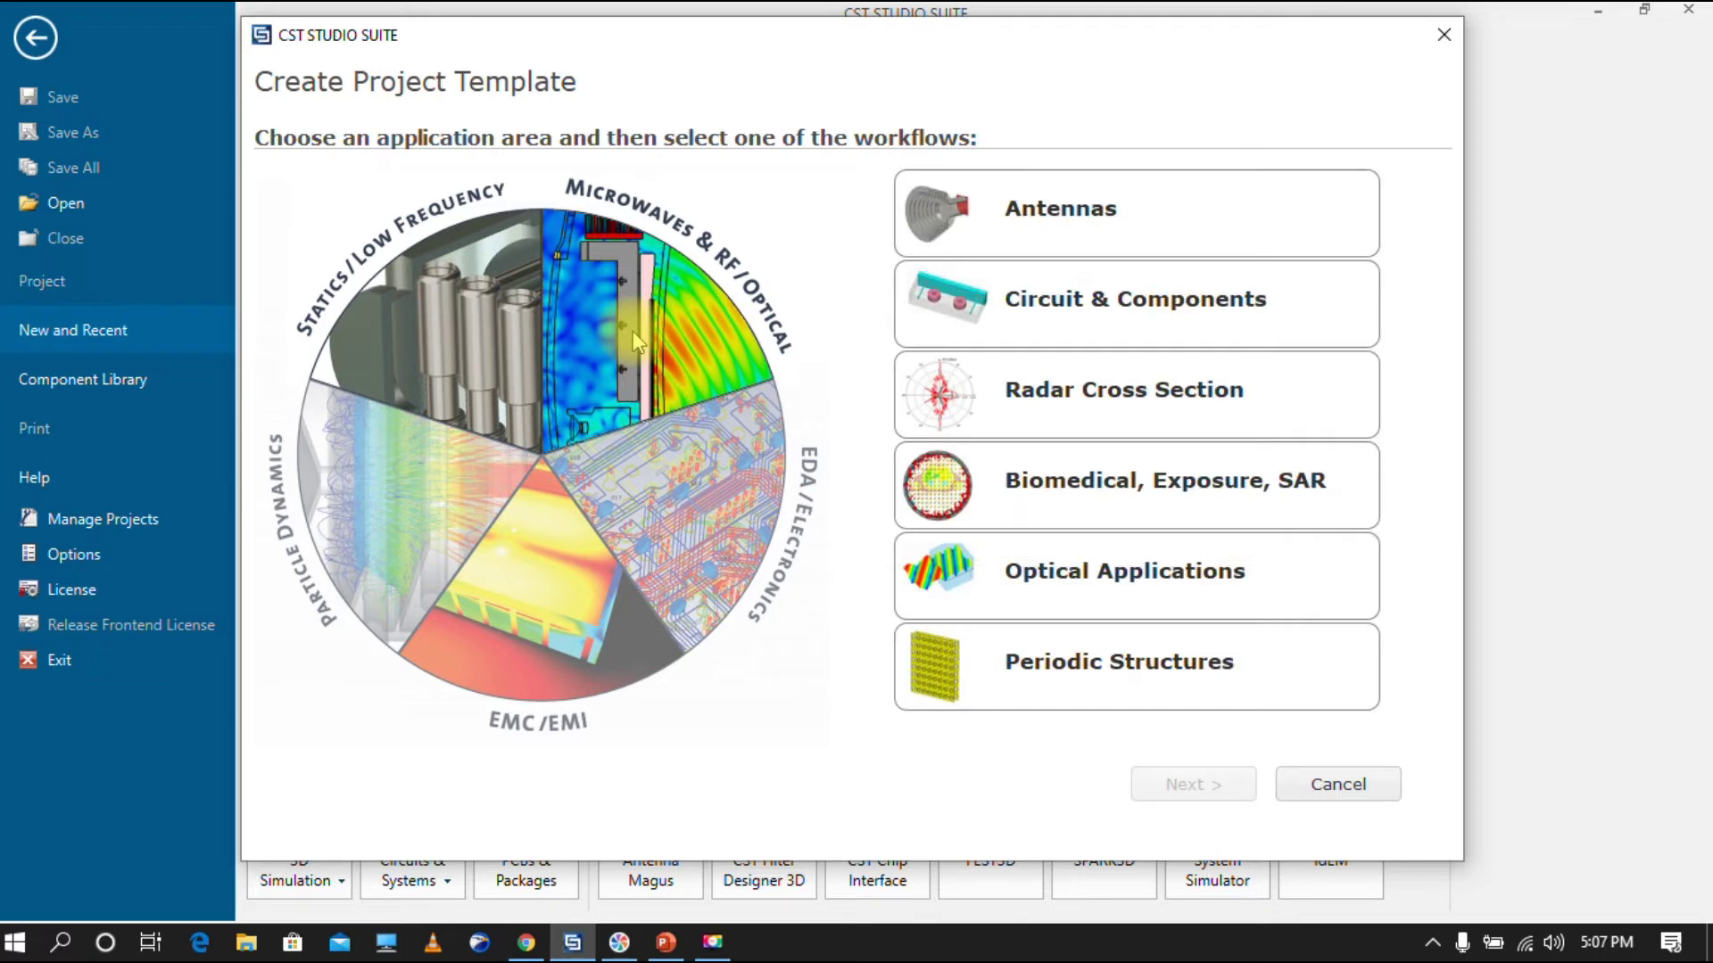
Choose the planar antenna workflow with the Time Domain solver and accept the units mm, GHz, ns and Kelvin for the project template
click(1088, 212)
click(1195, 785)
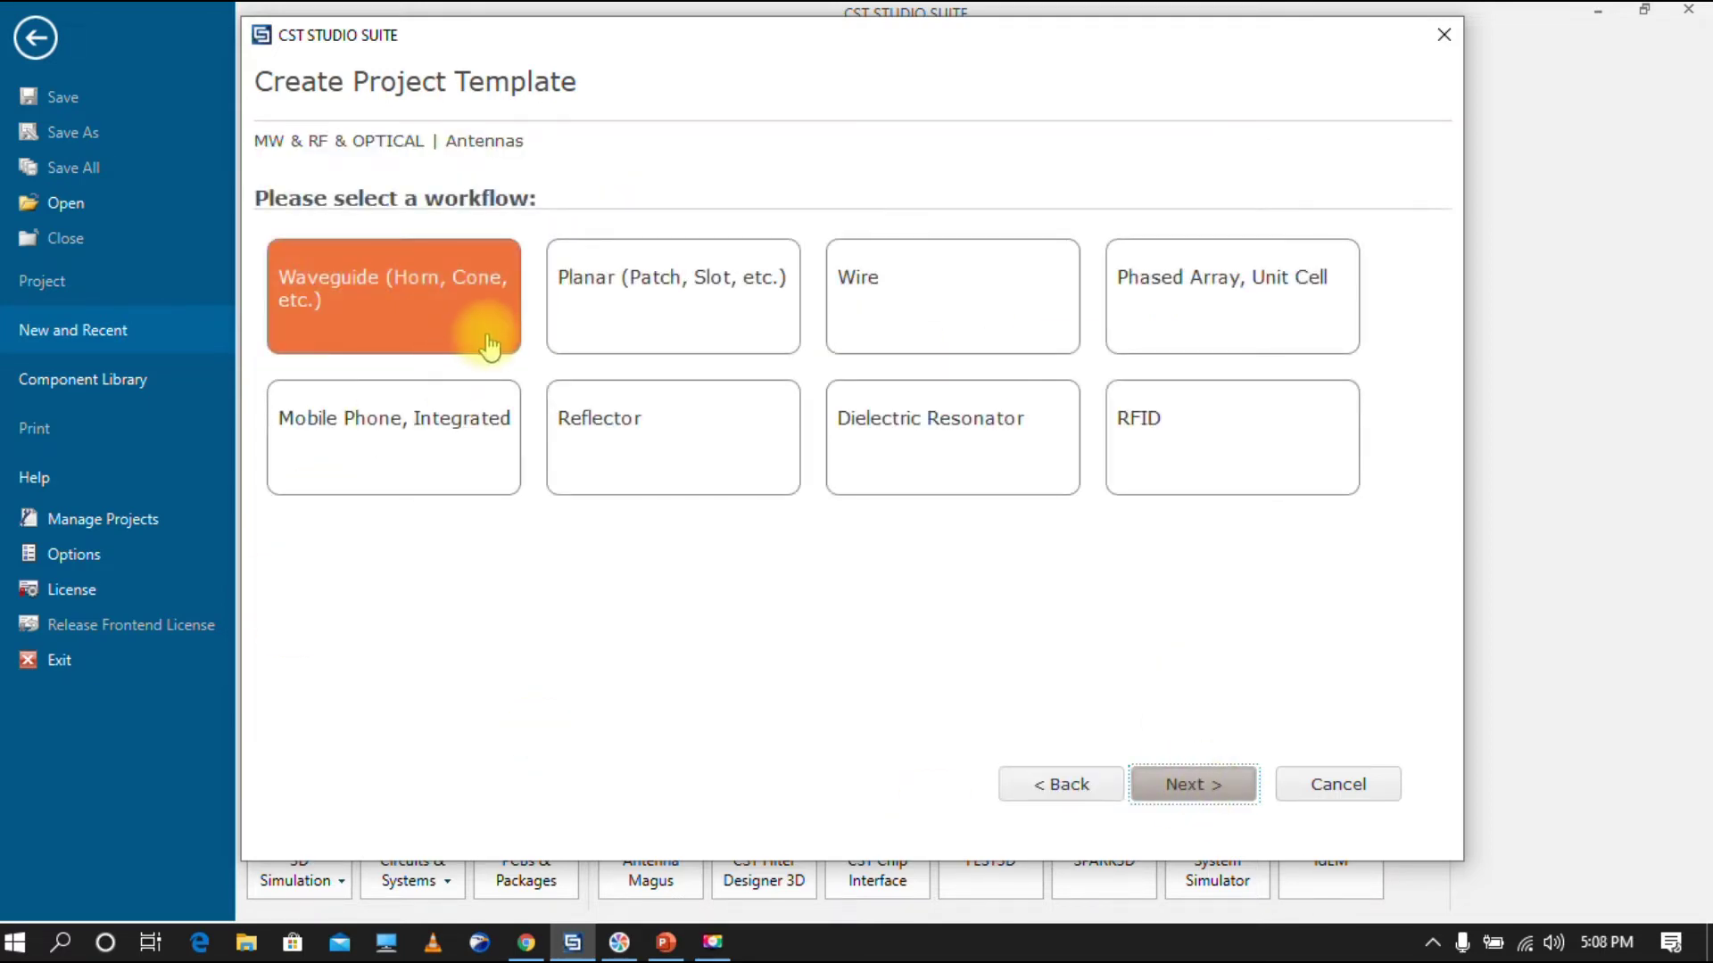
click(640, 310)
click(1171, 783)
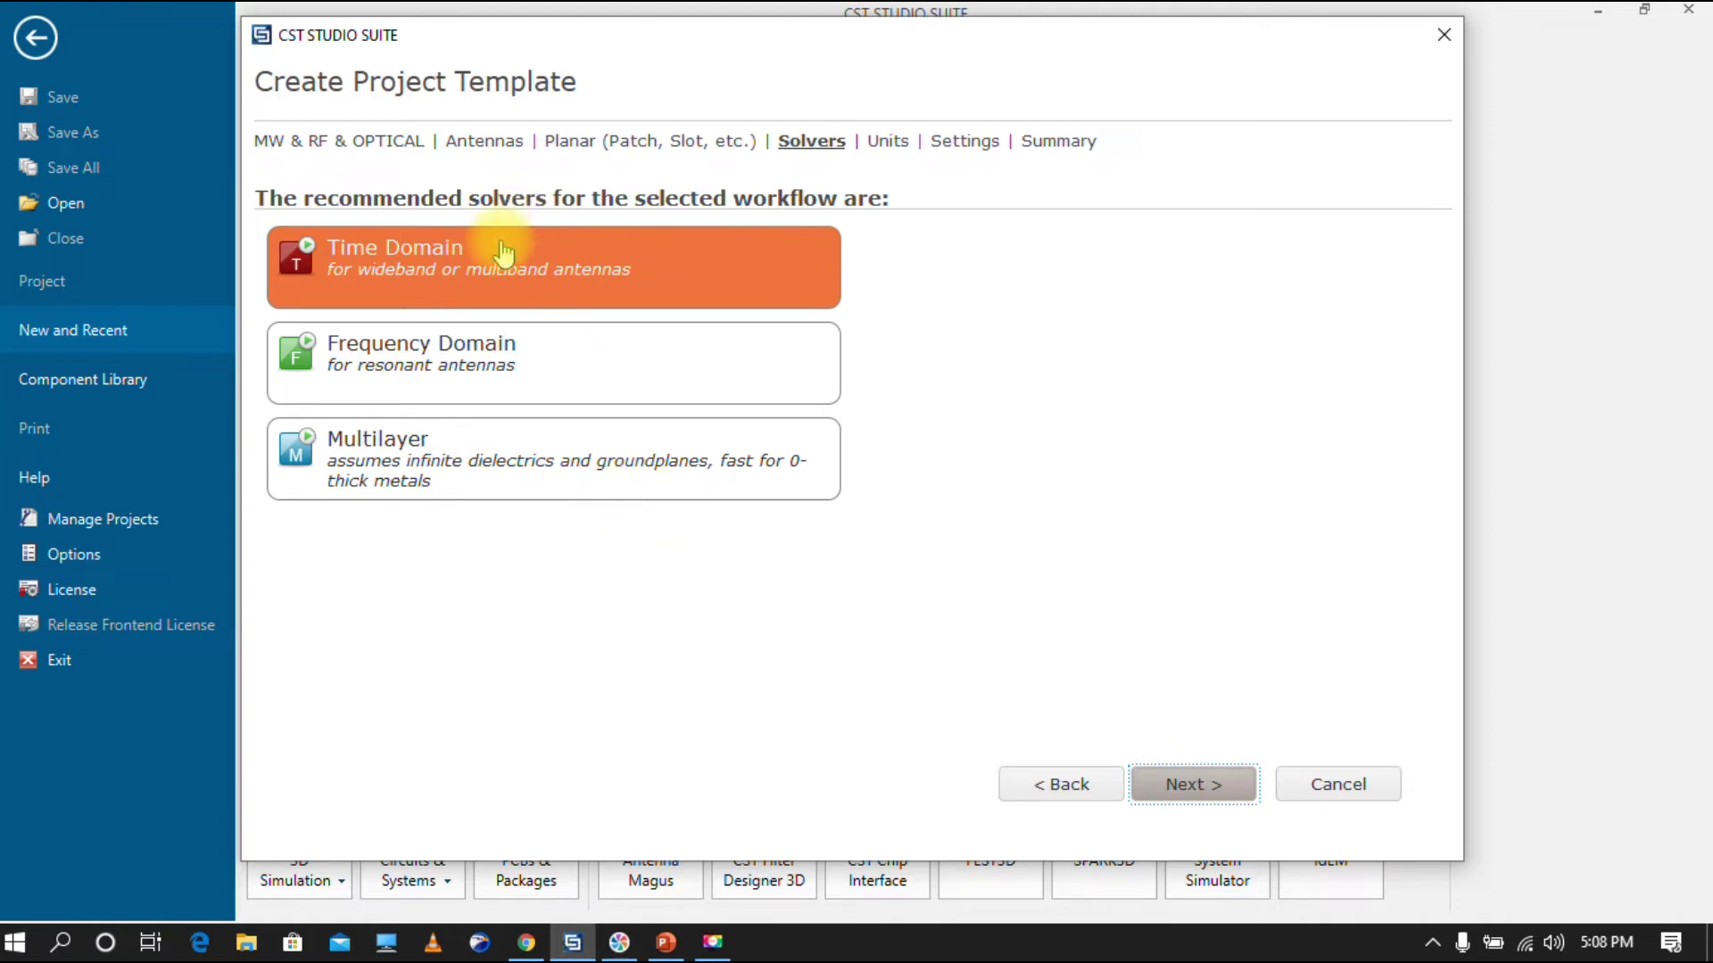
click(1206, 789)
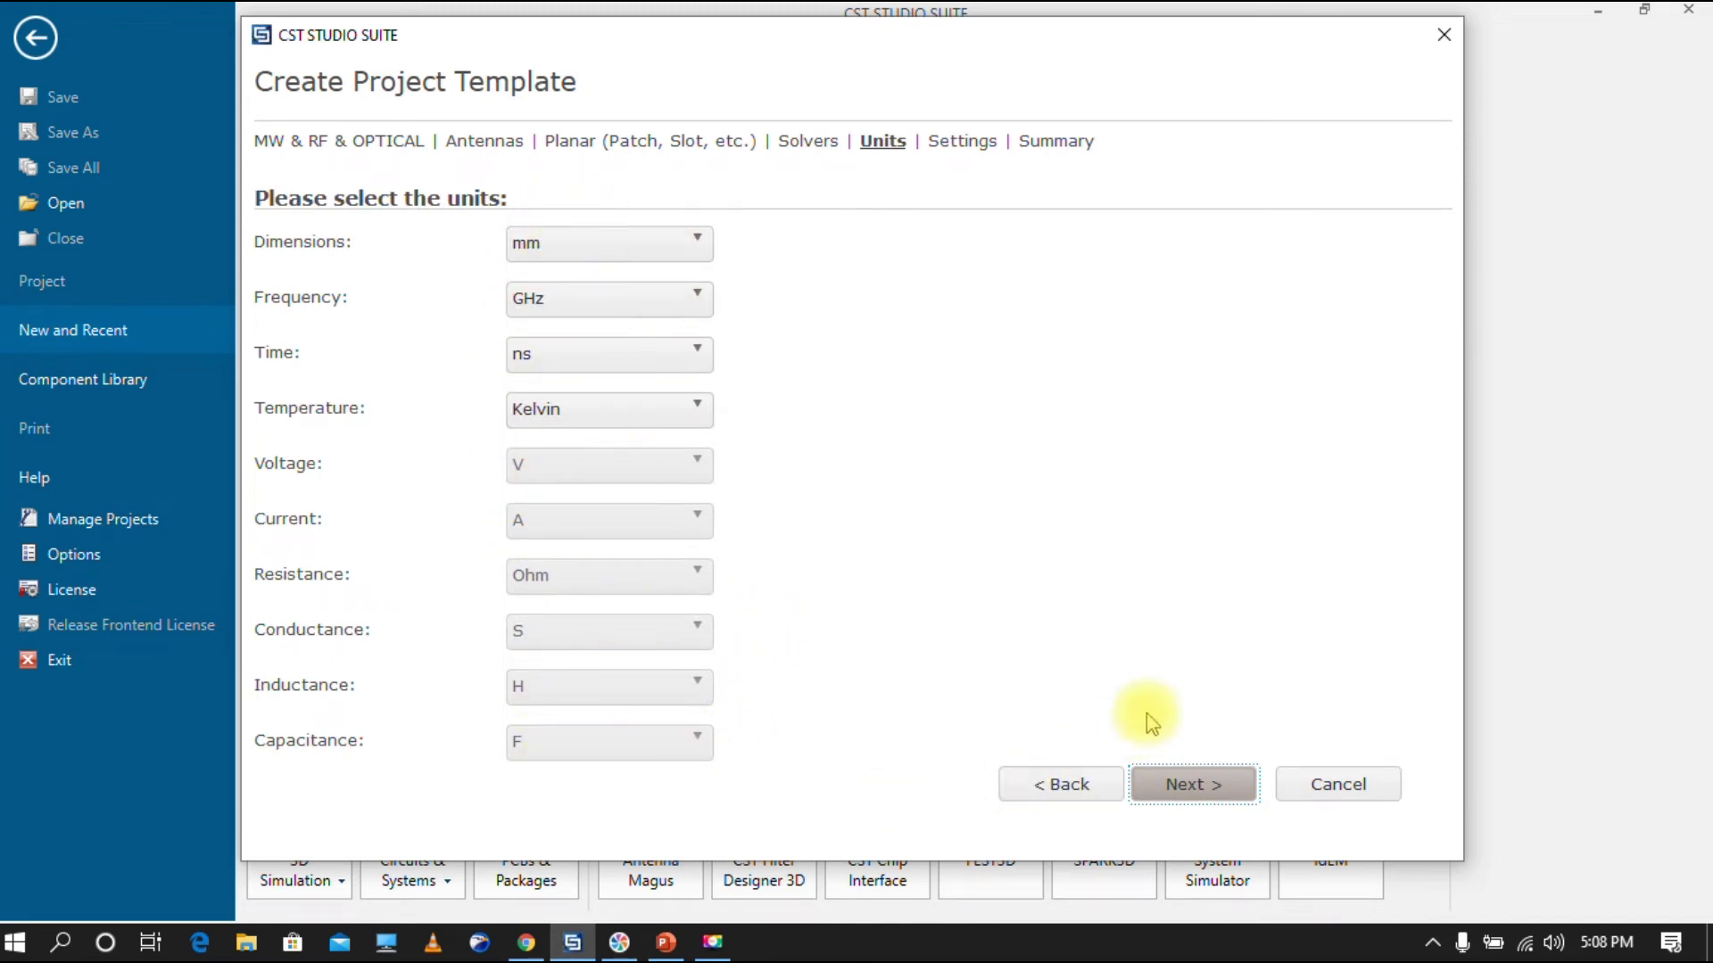
click(1179, 785)
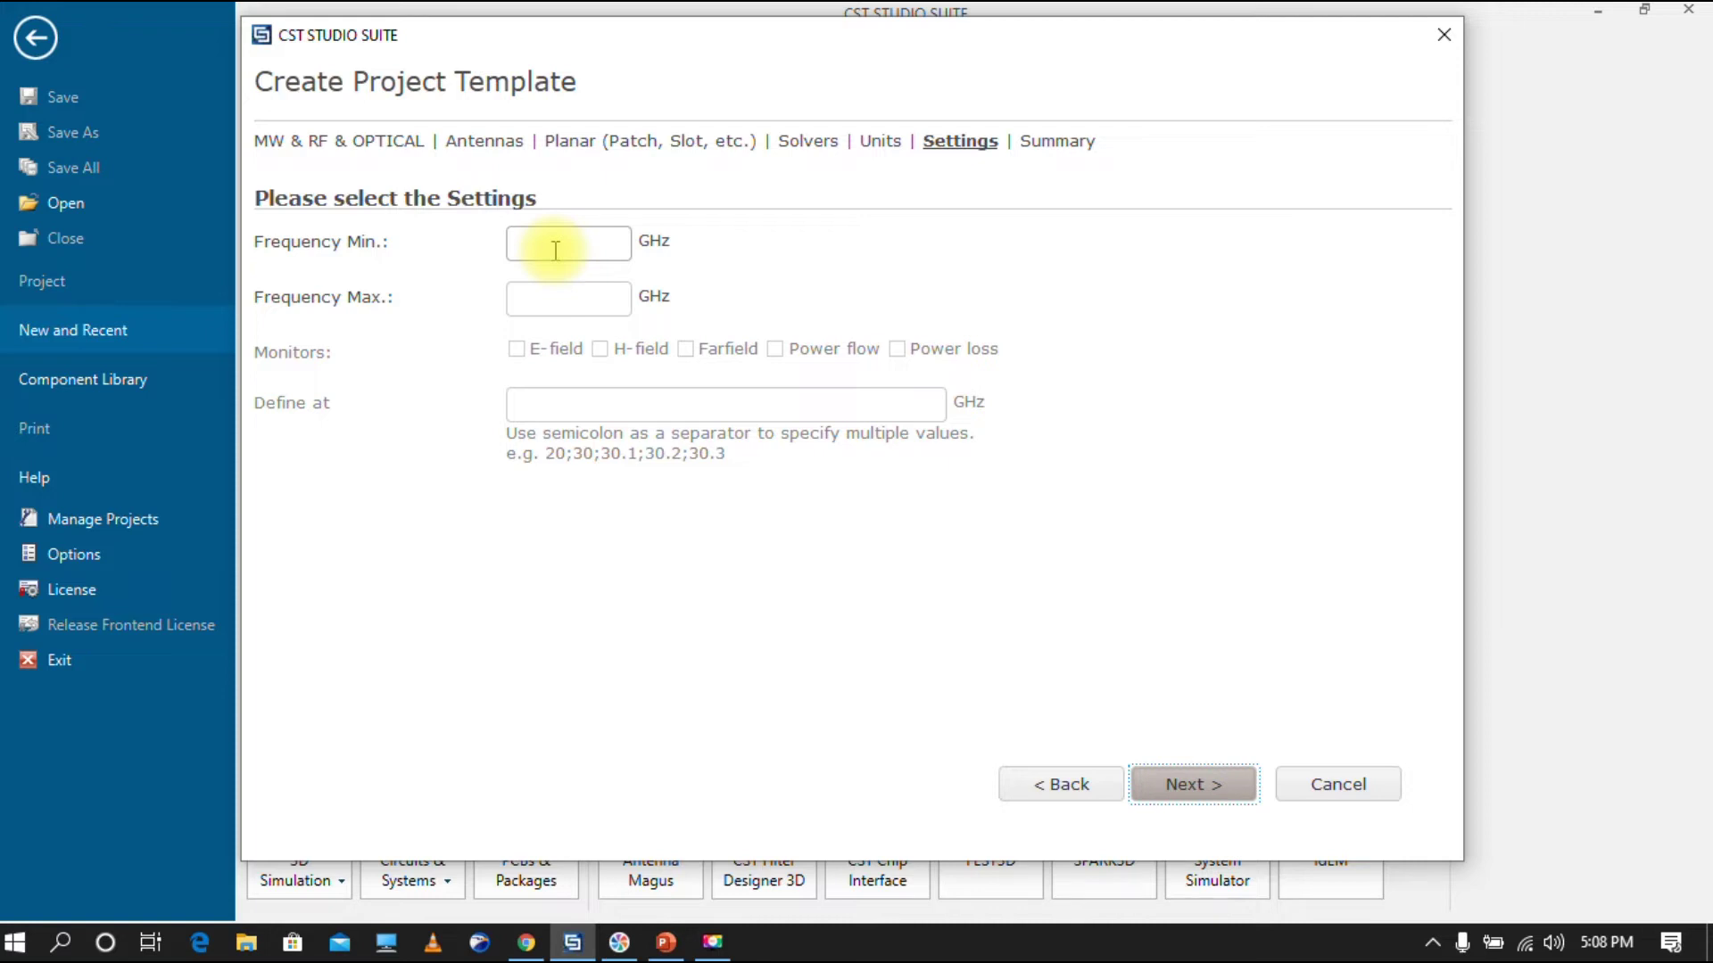
Set the frequency range to 1–10 GHz, enable E-field, H-field and Farfield monitors at 1;5.5;10 GHz, and finish the project template
click(567, 248)
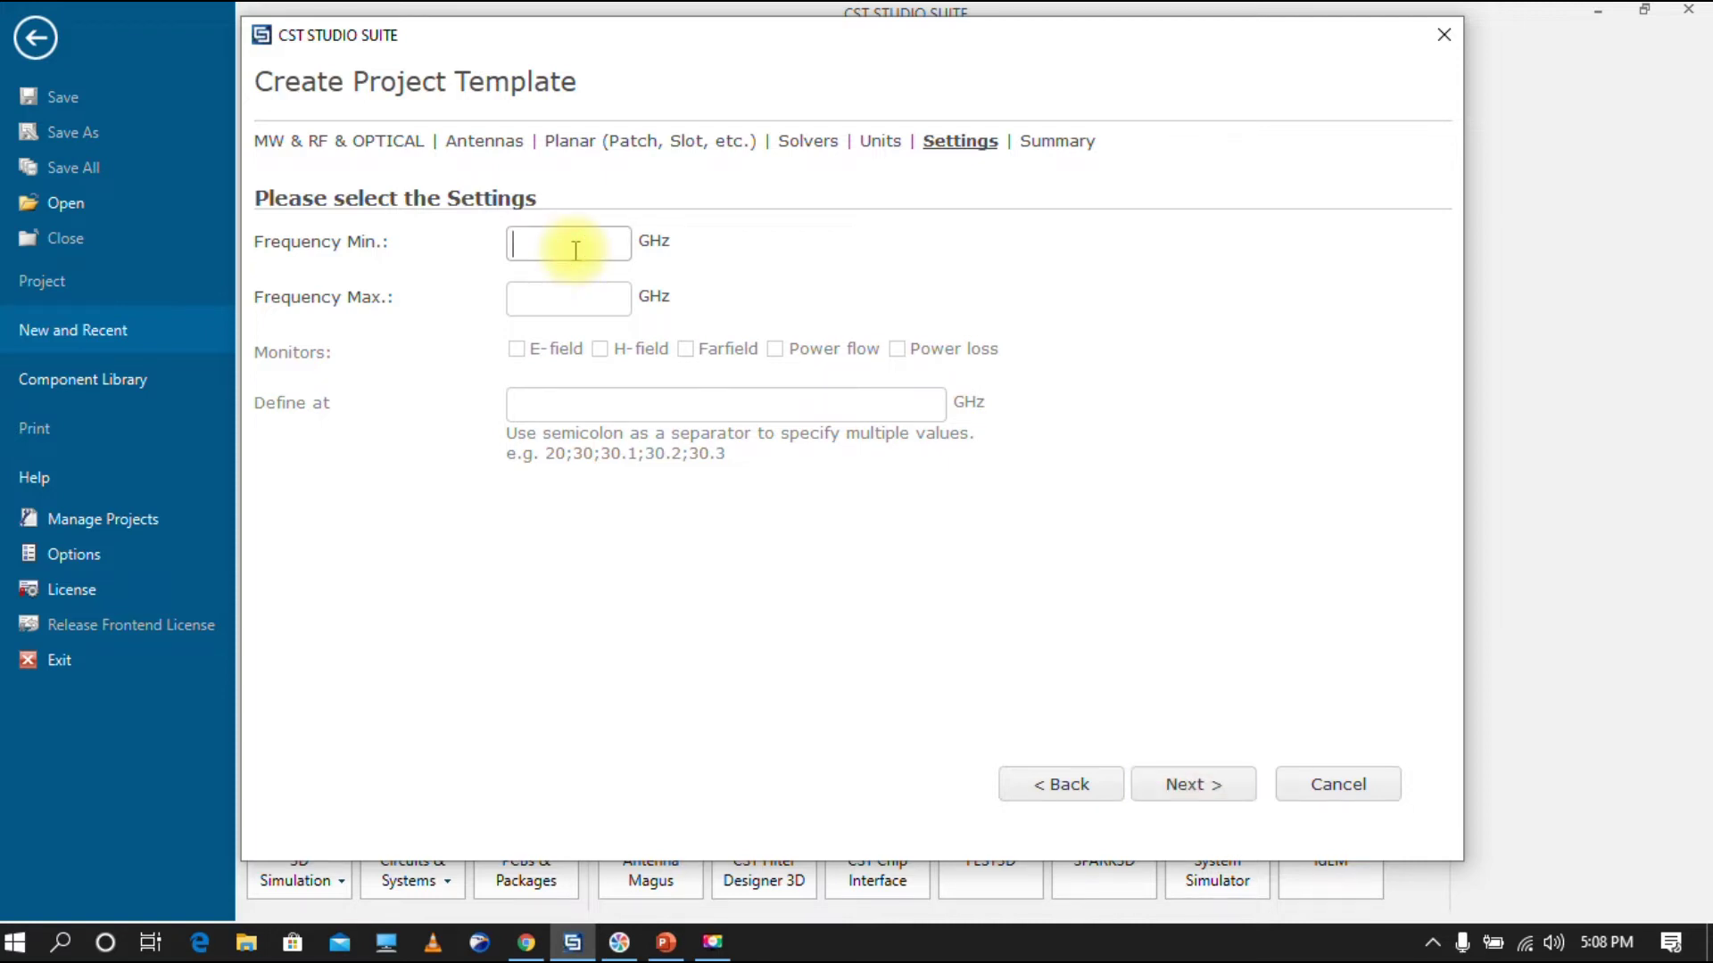
text(1)
click(604, 302)
text(10)
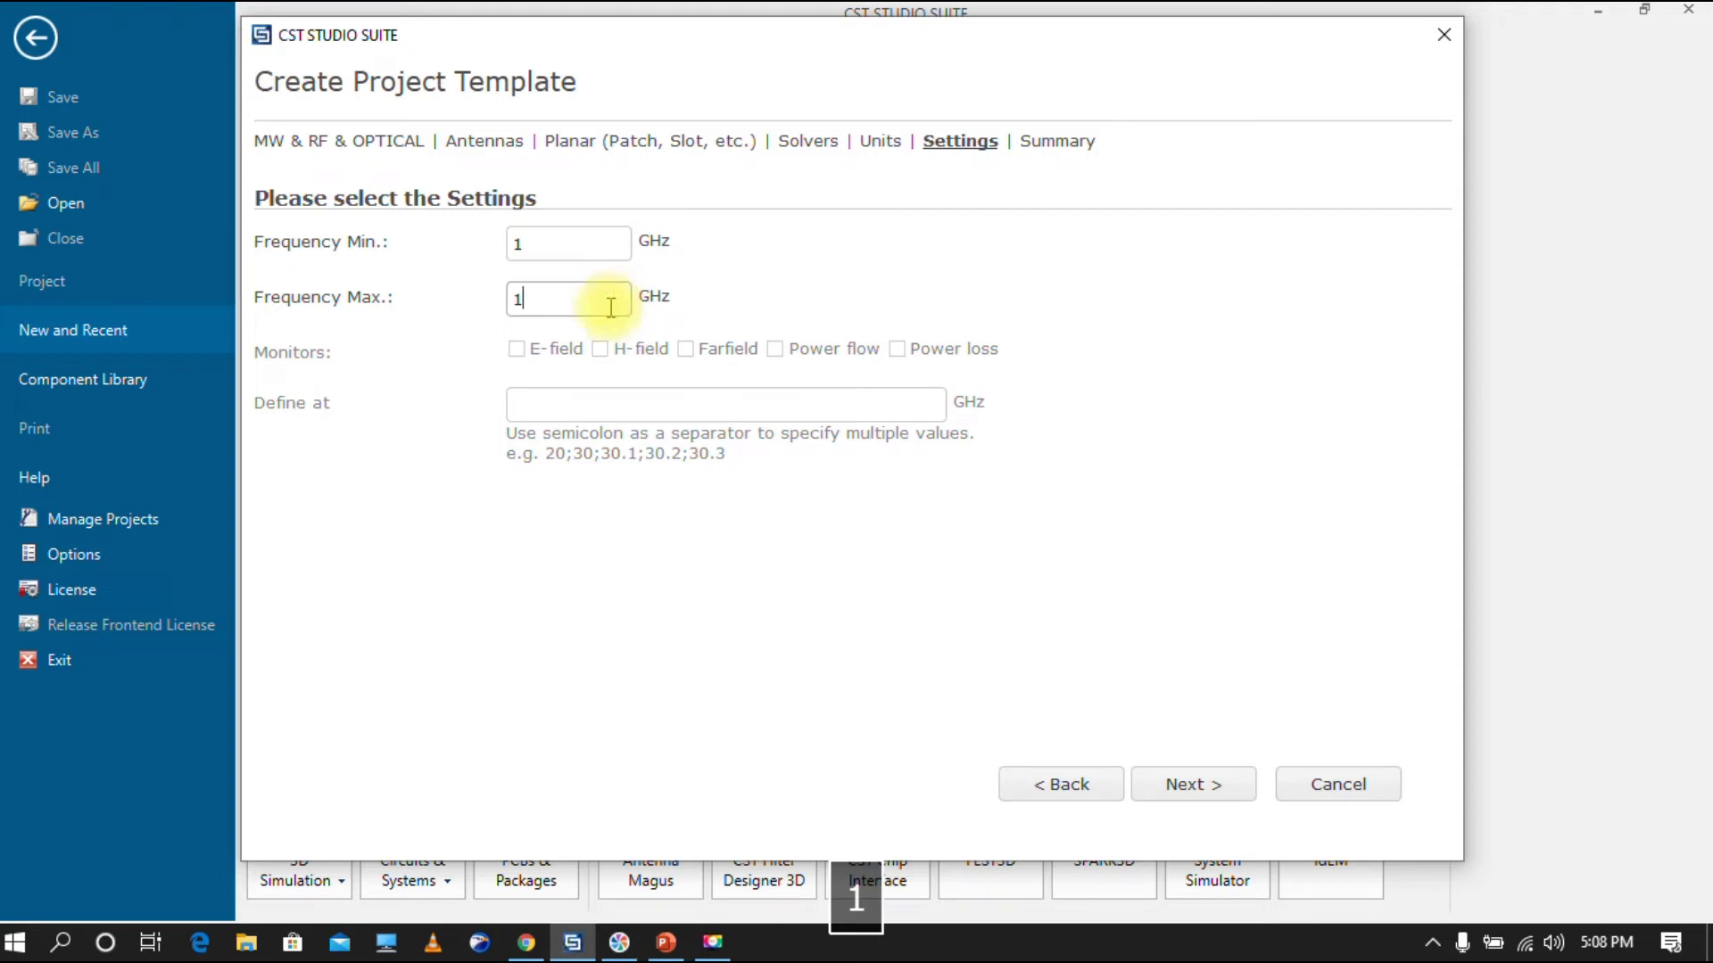
click(519, 351)
click(599, 351)
click(685, 350)
click(1183, 787)
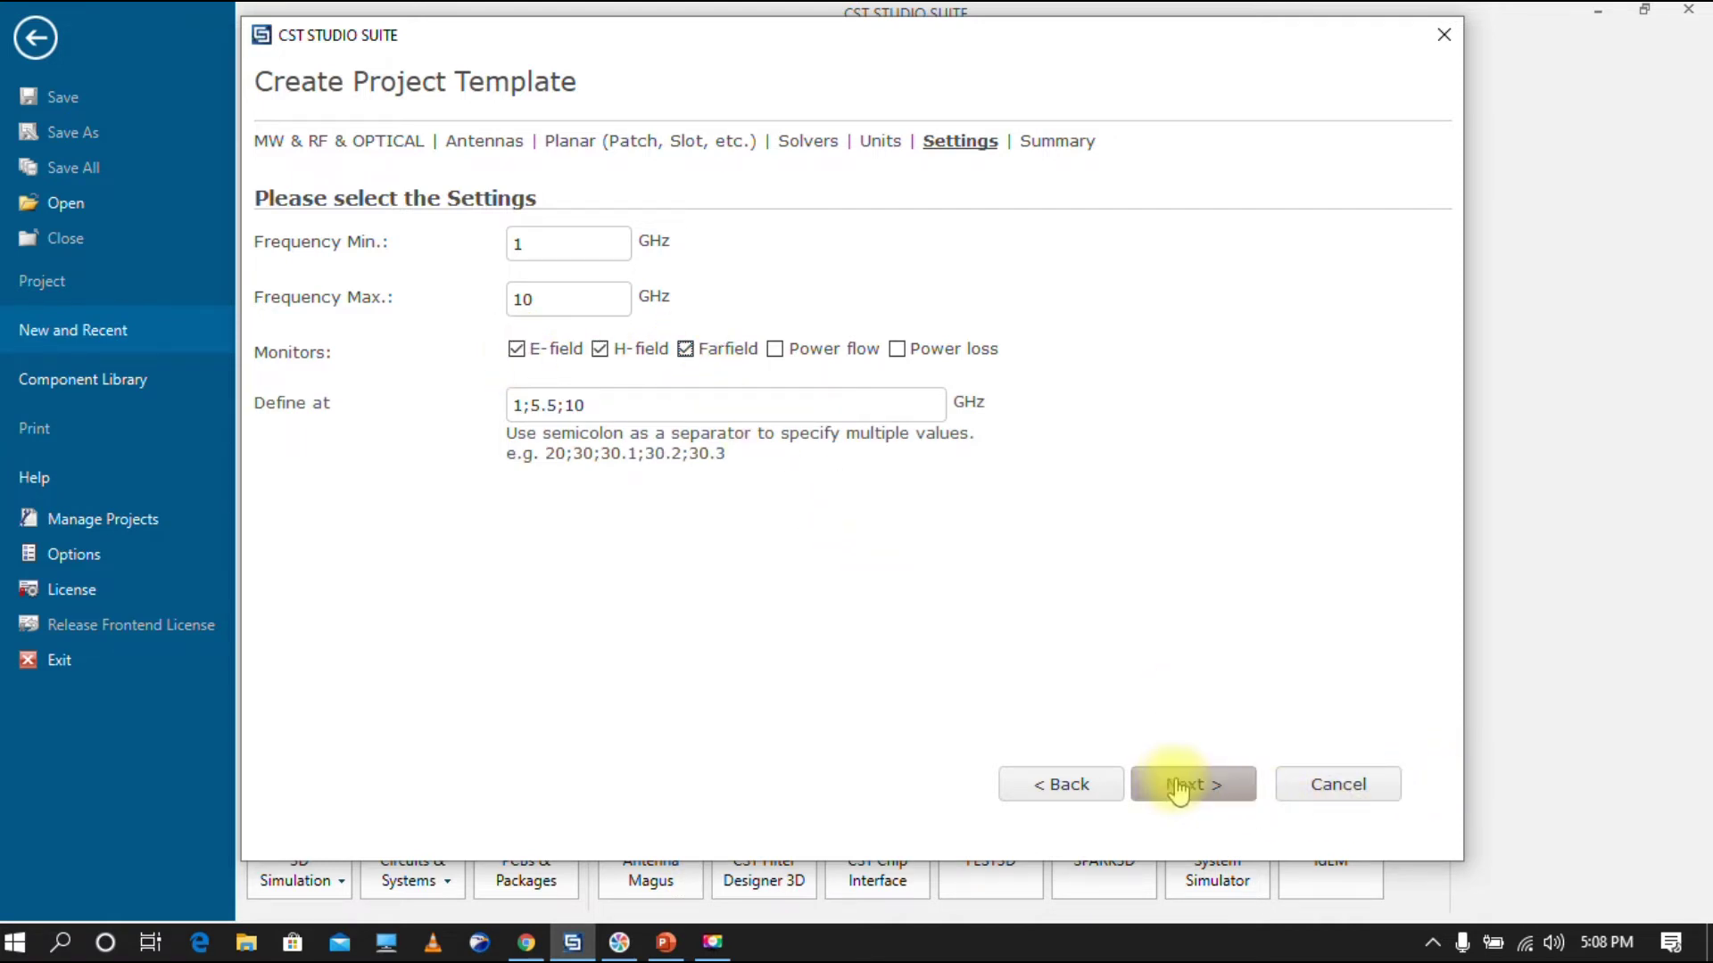
click(1180, 787)
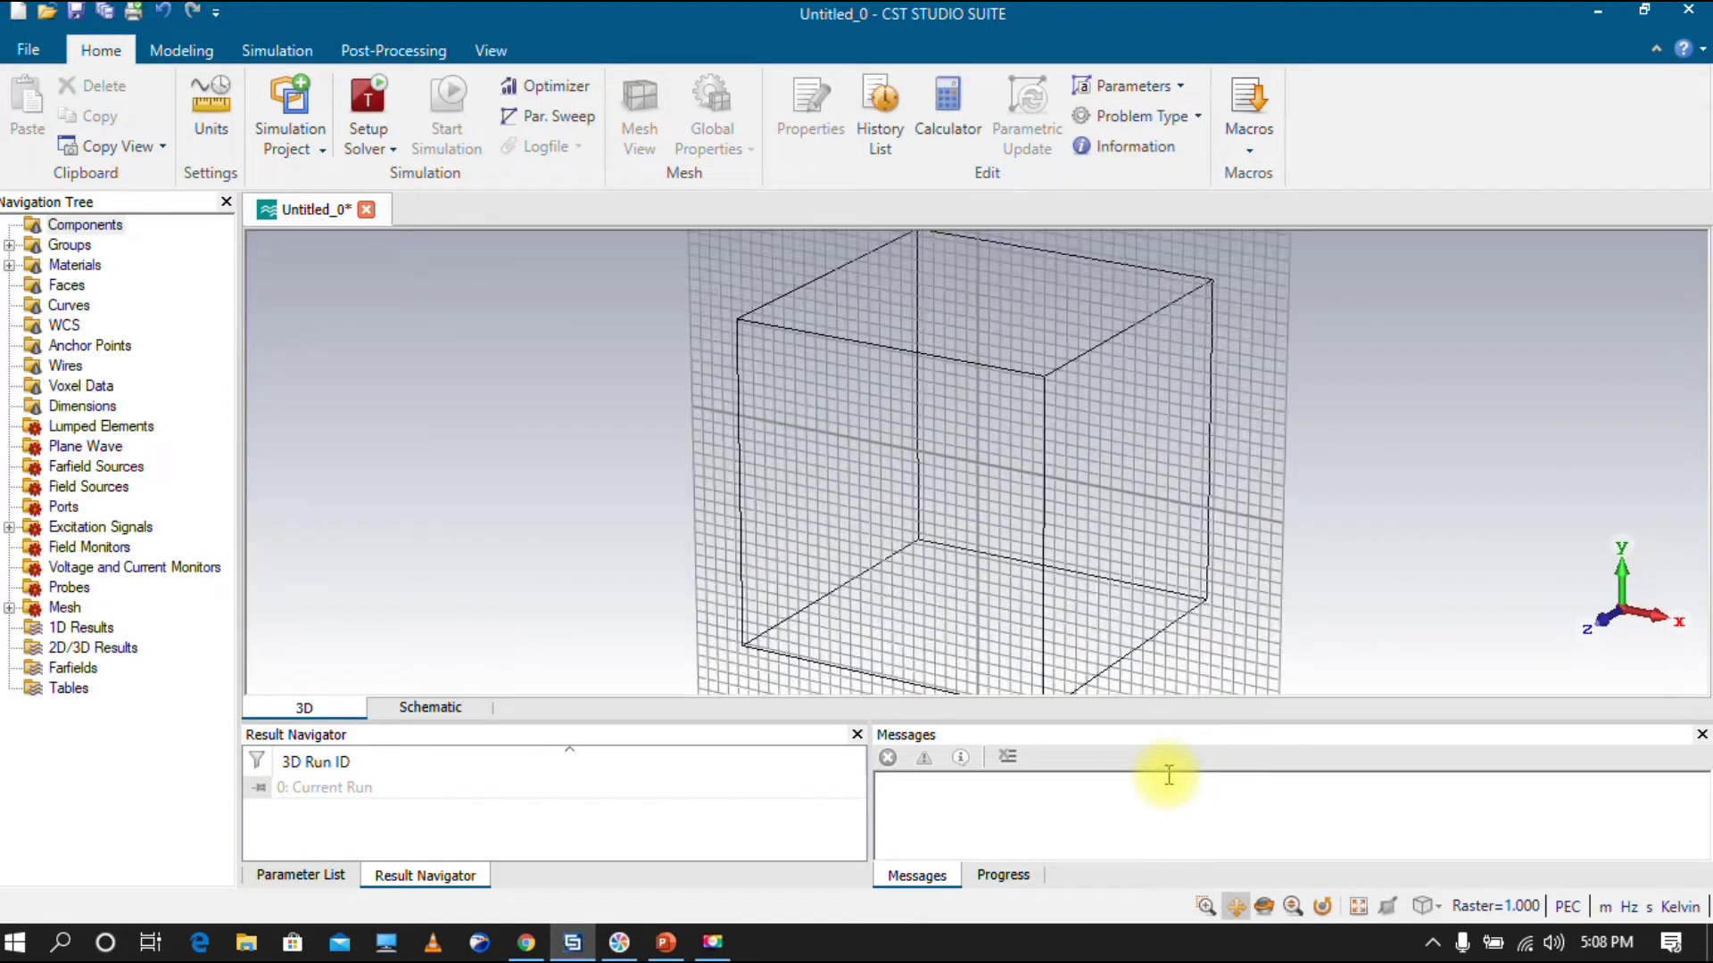
Switch the 3D view to the front perspective
key(5)
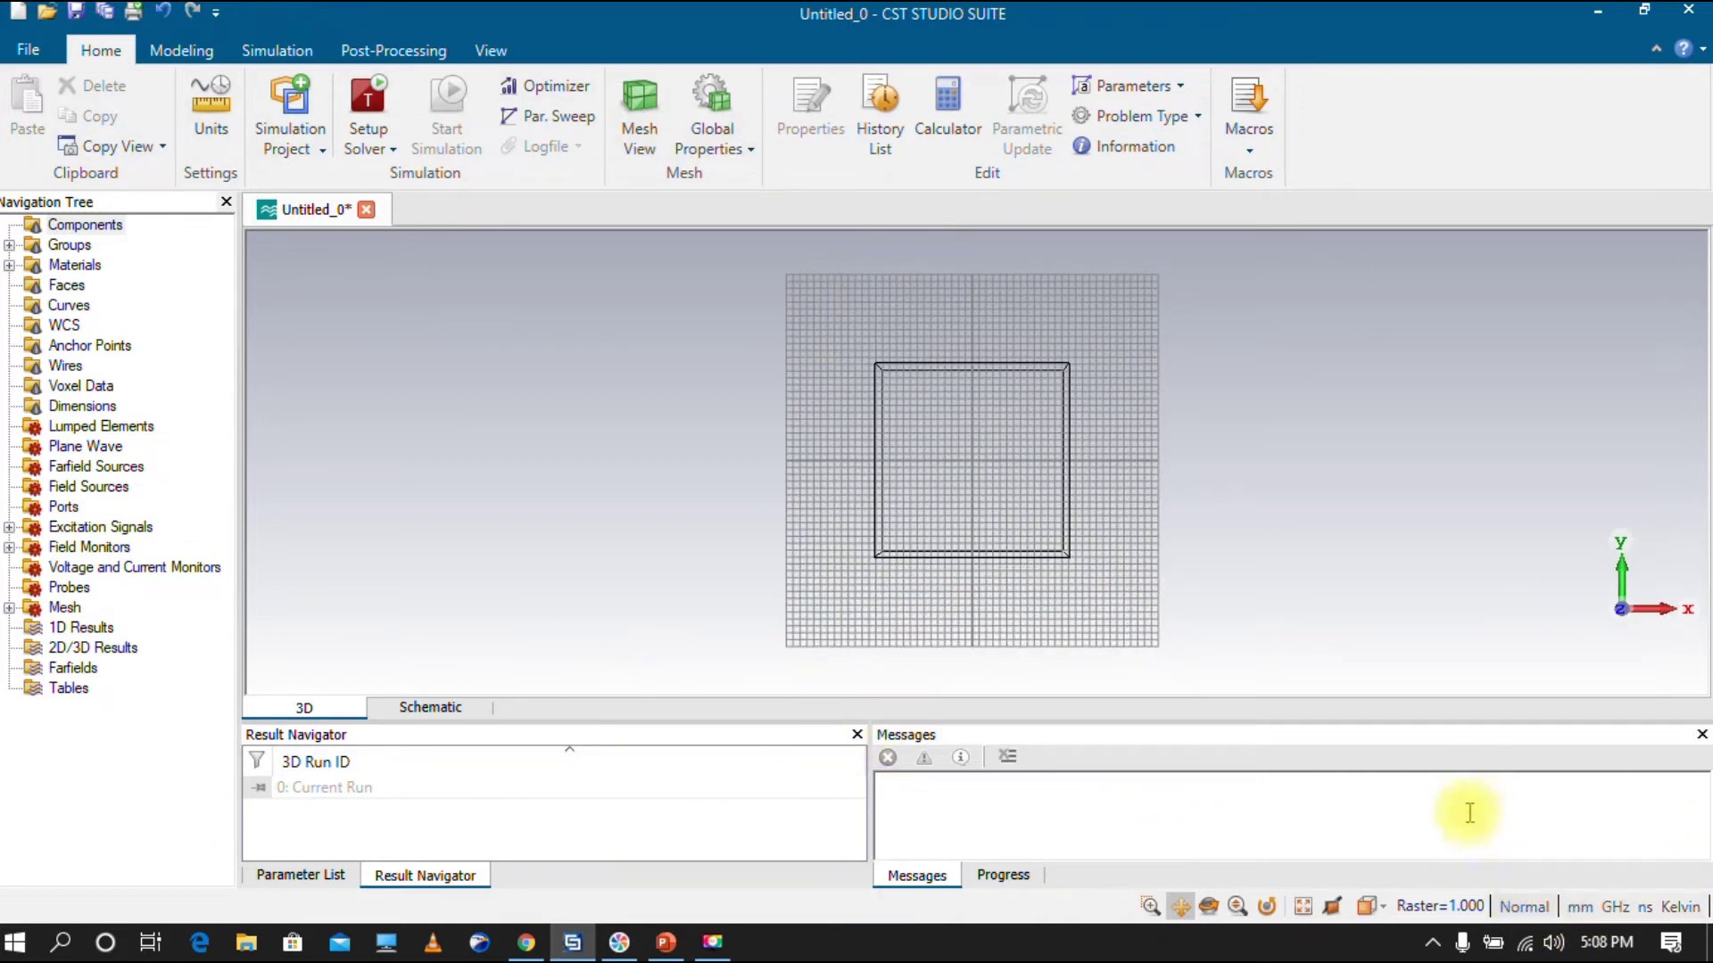
click(1366, 912)
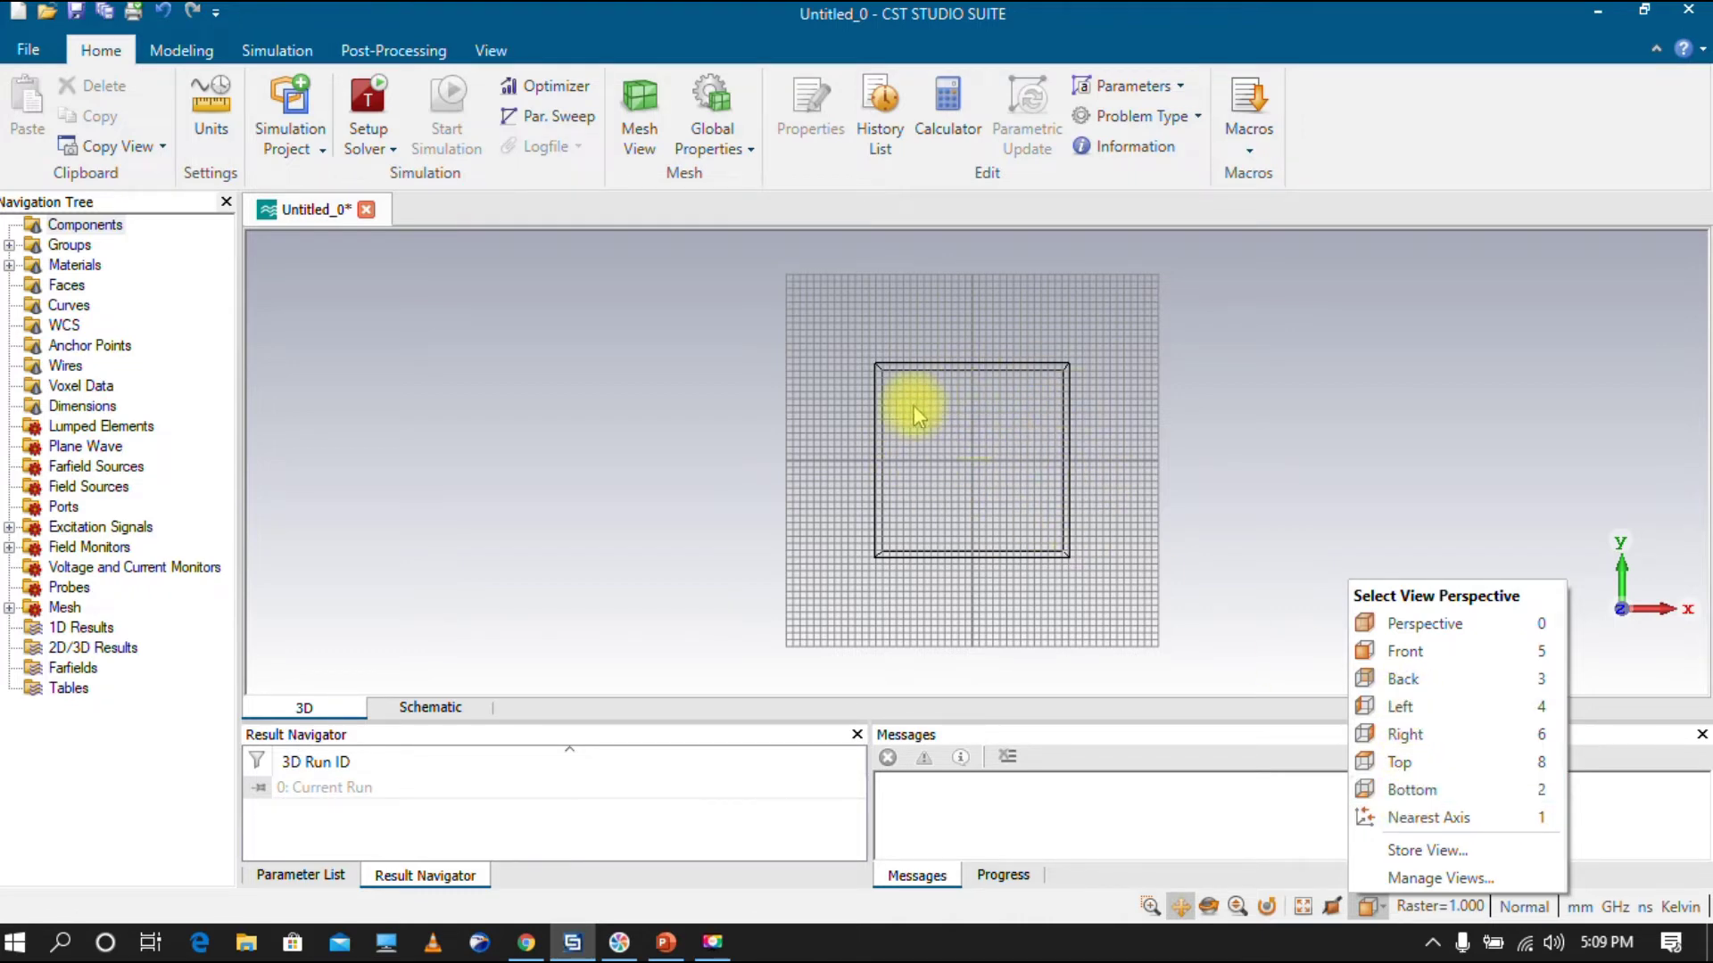
click(984, 446)
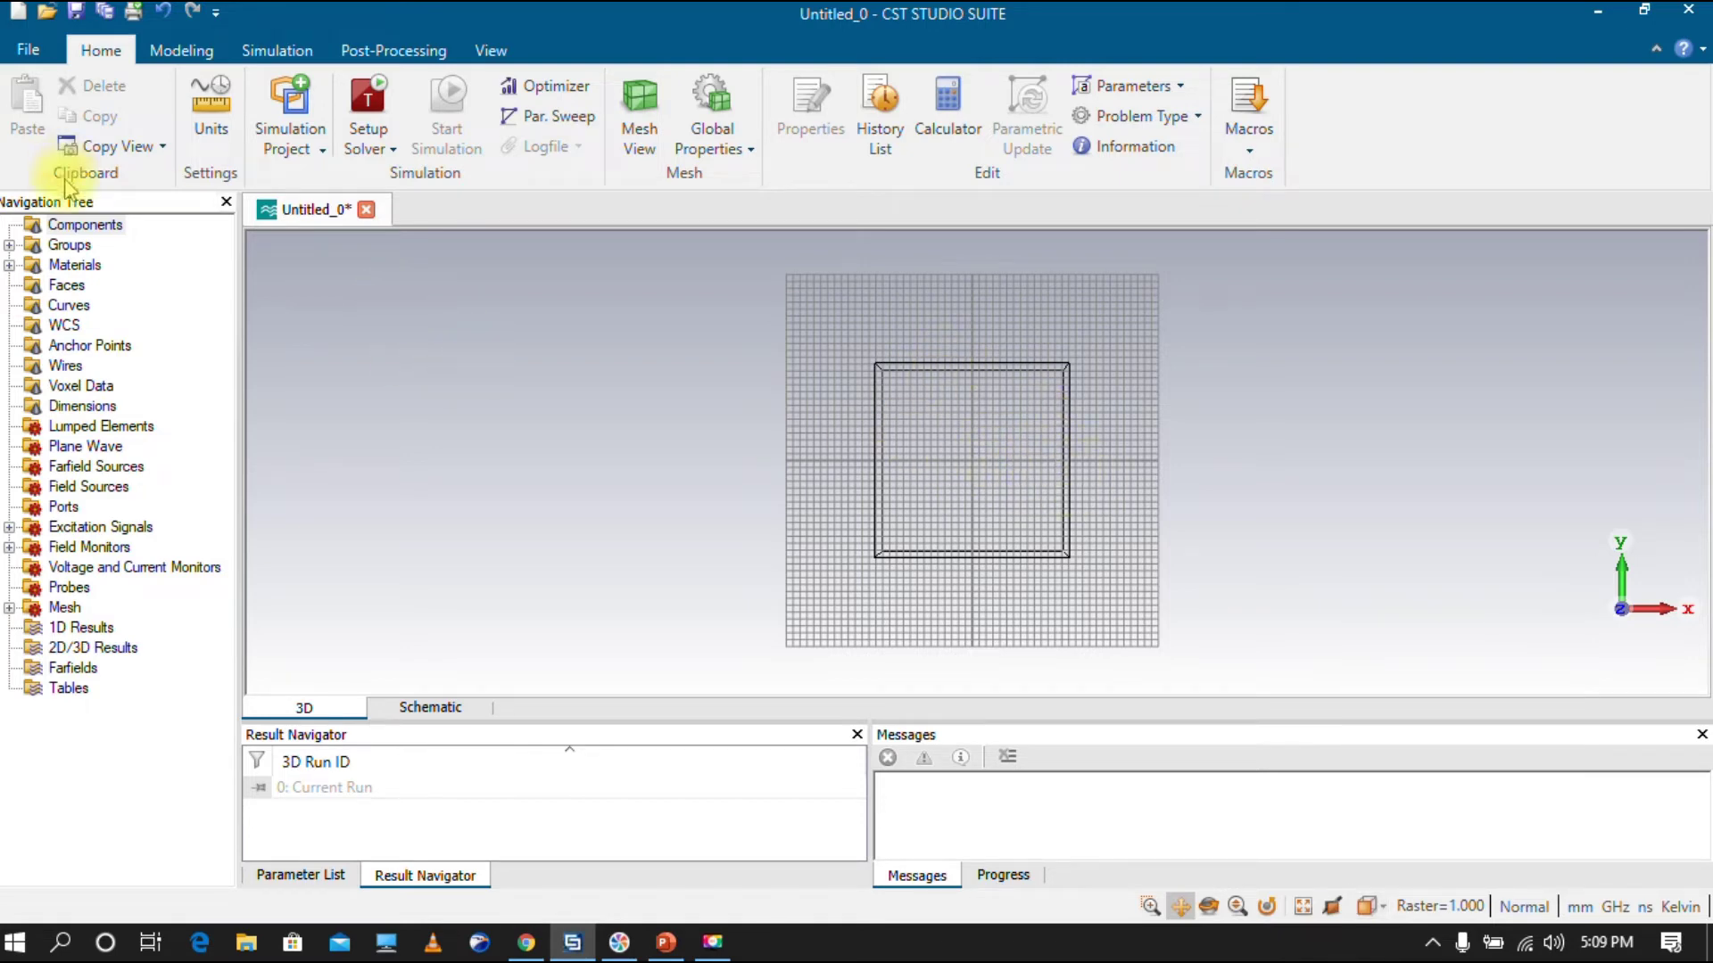
Start a new brick defined by numeric coordinates and name it ground
click(93, 225)
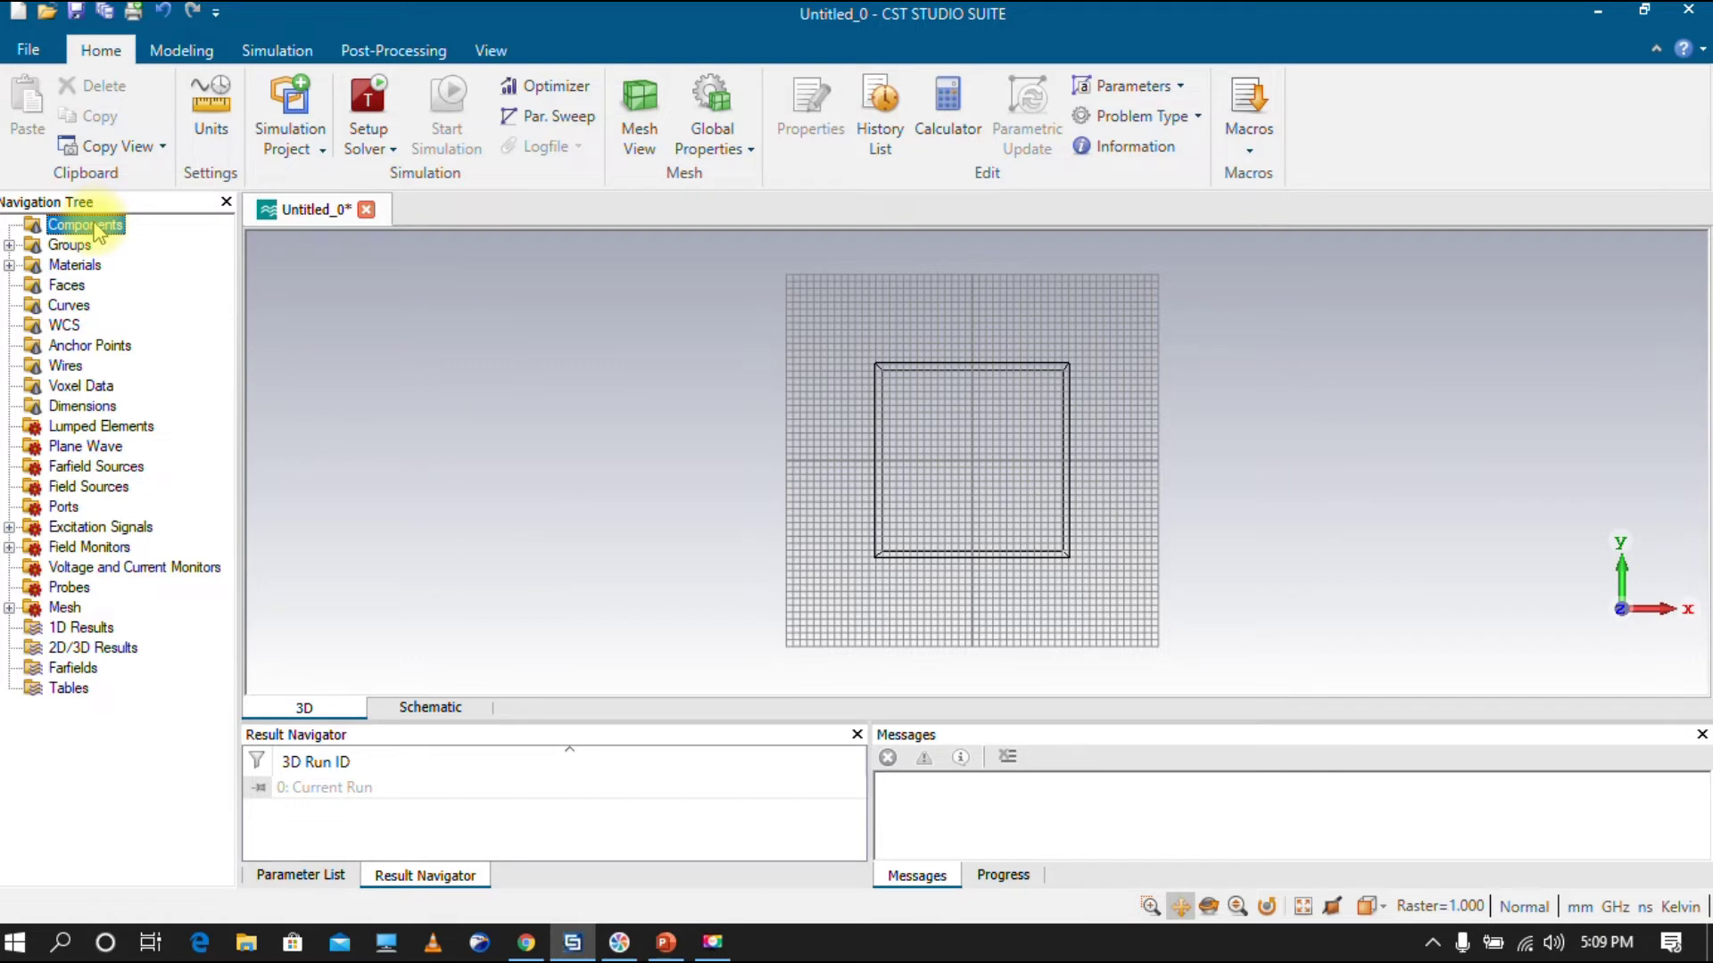
click(196, 57)
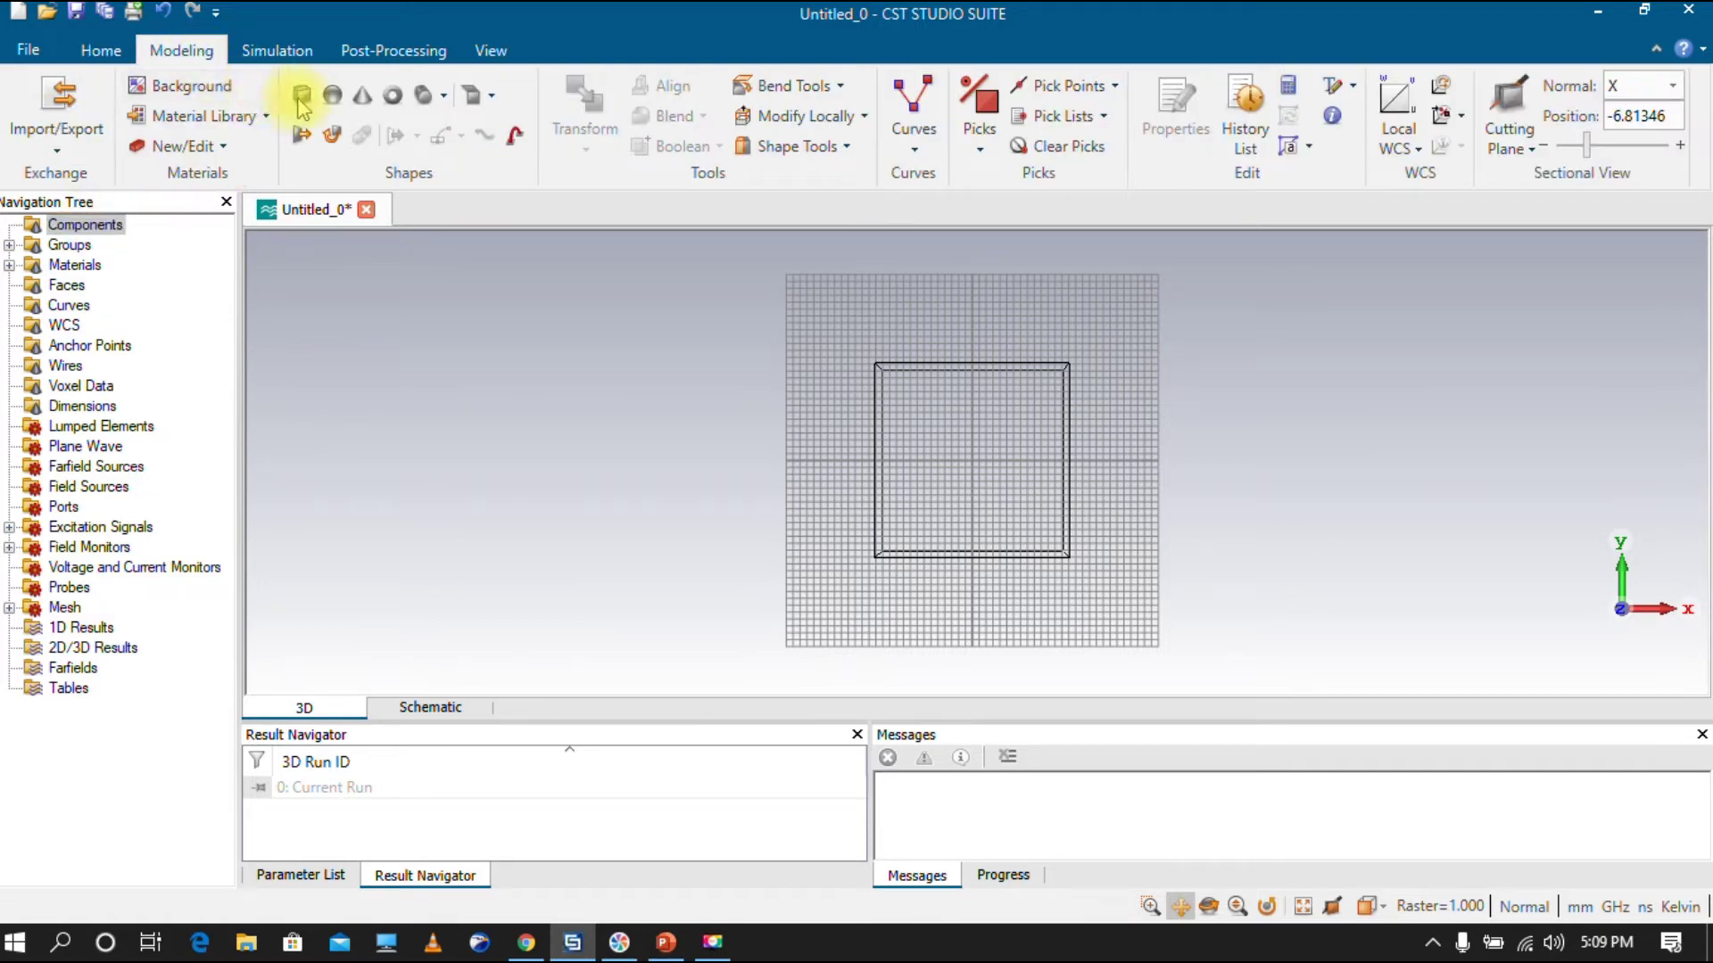
click(303, 94)
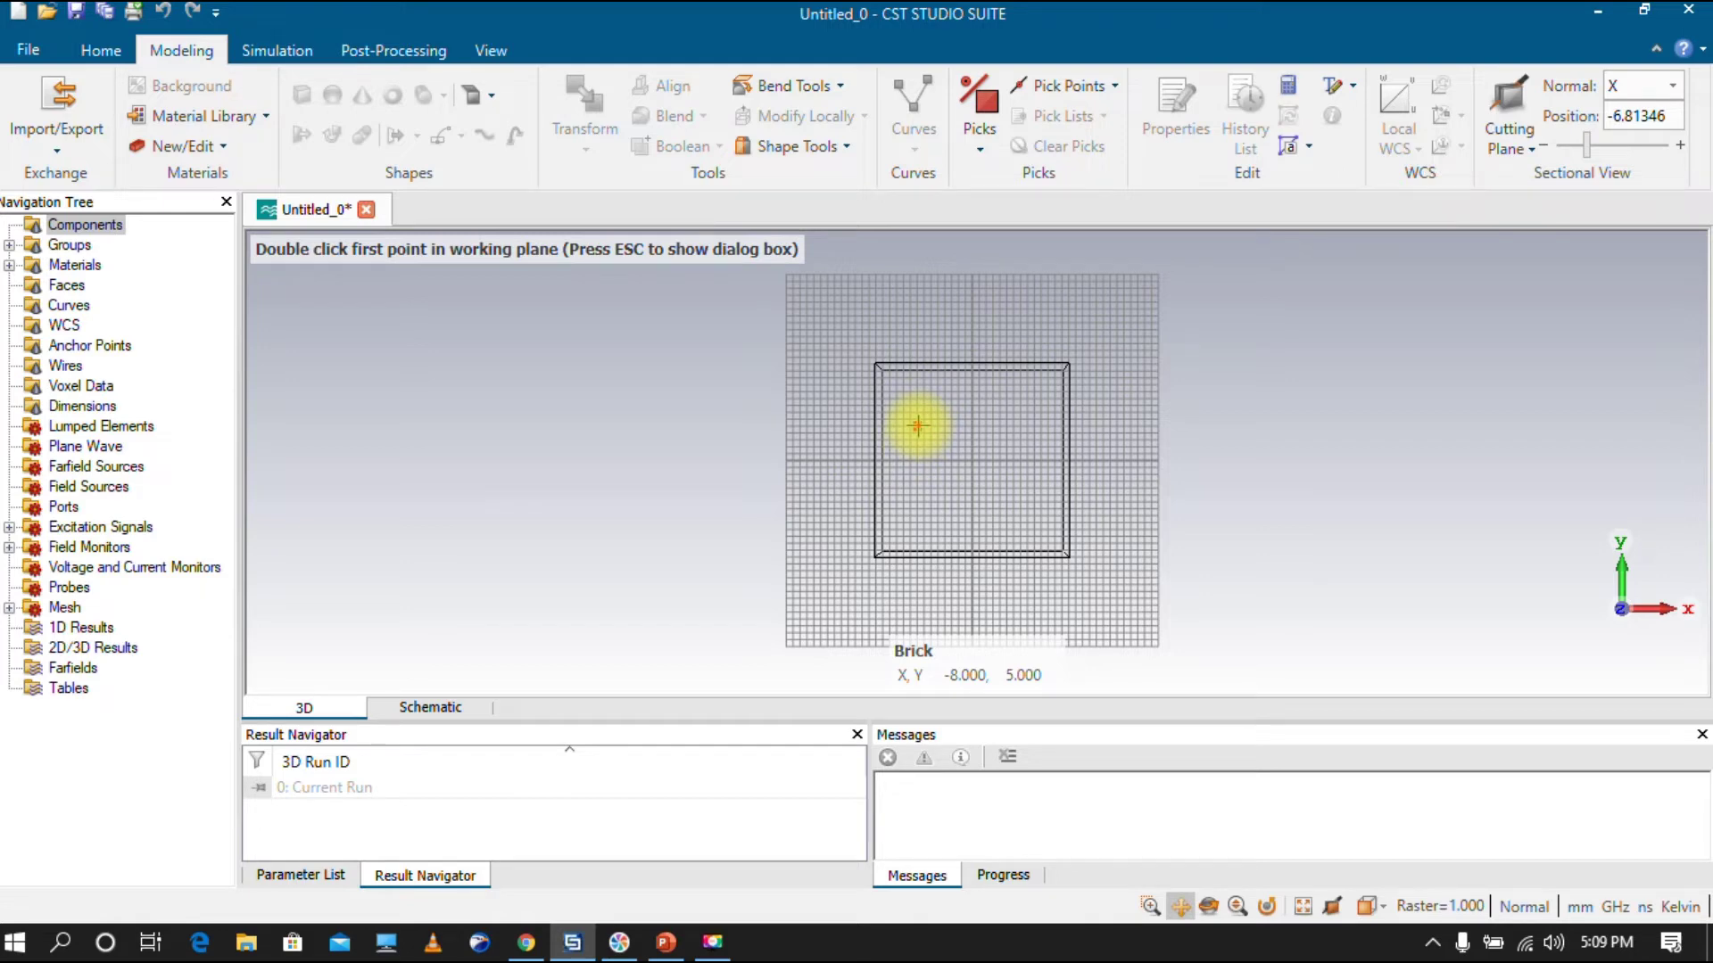
key(Escape)
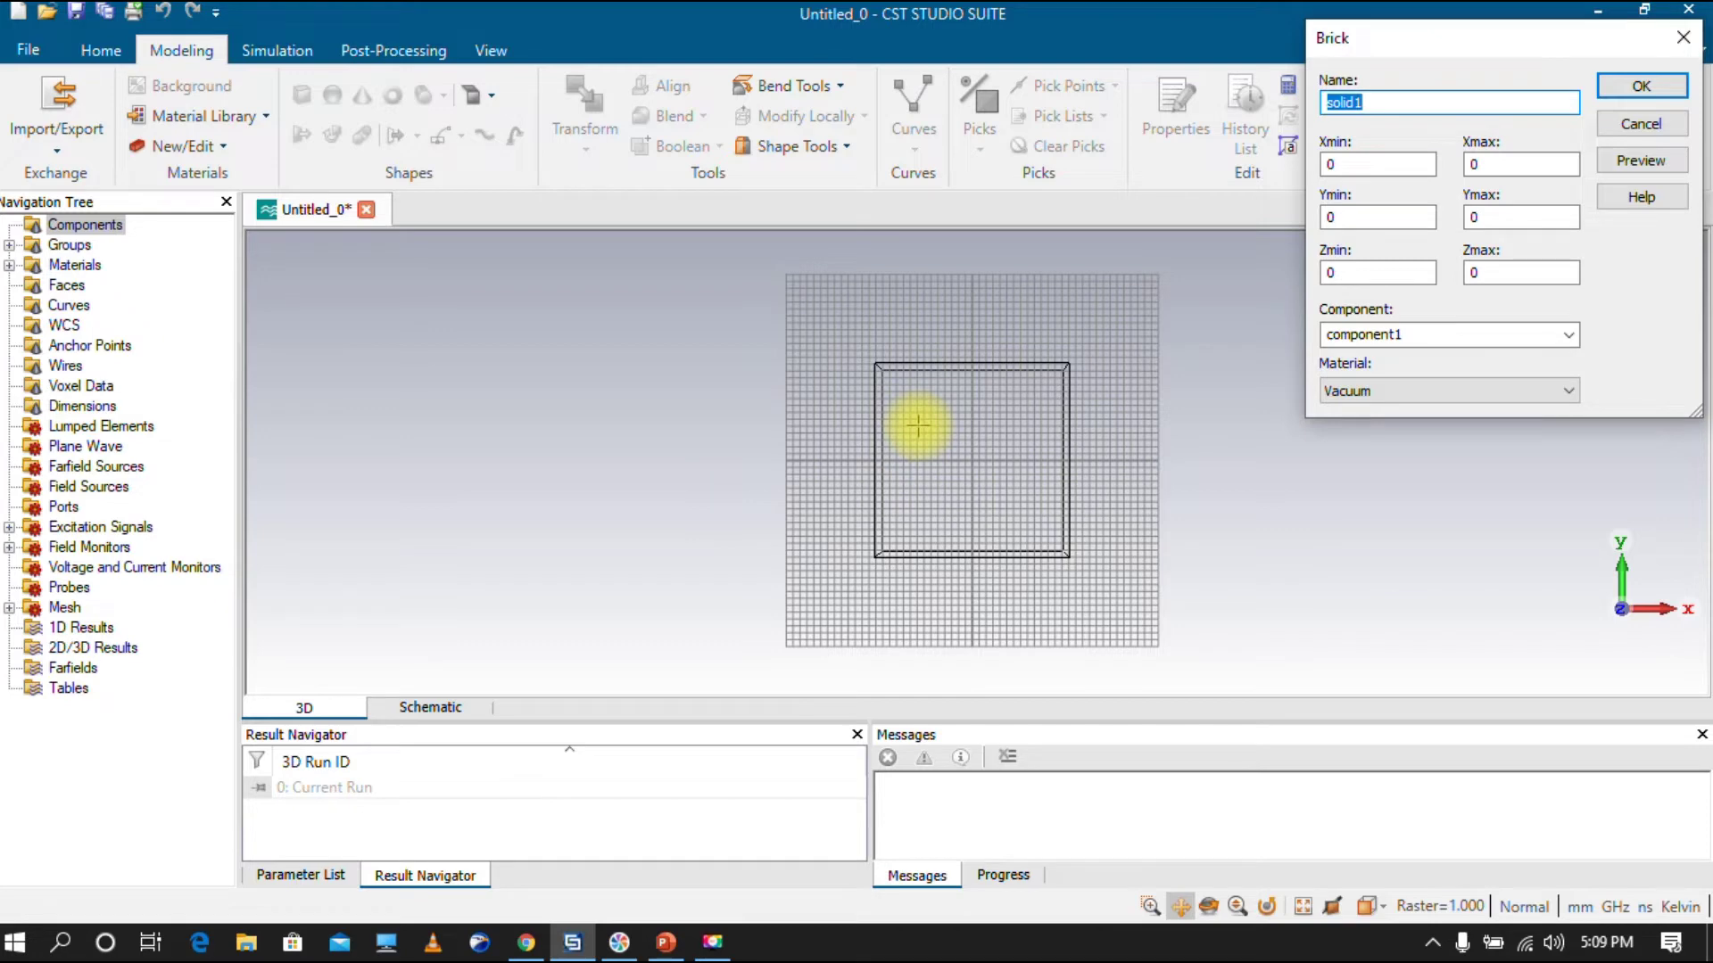
text(ground)
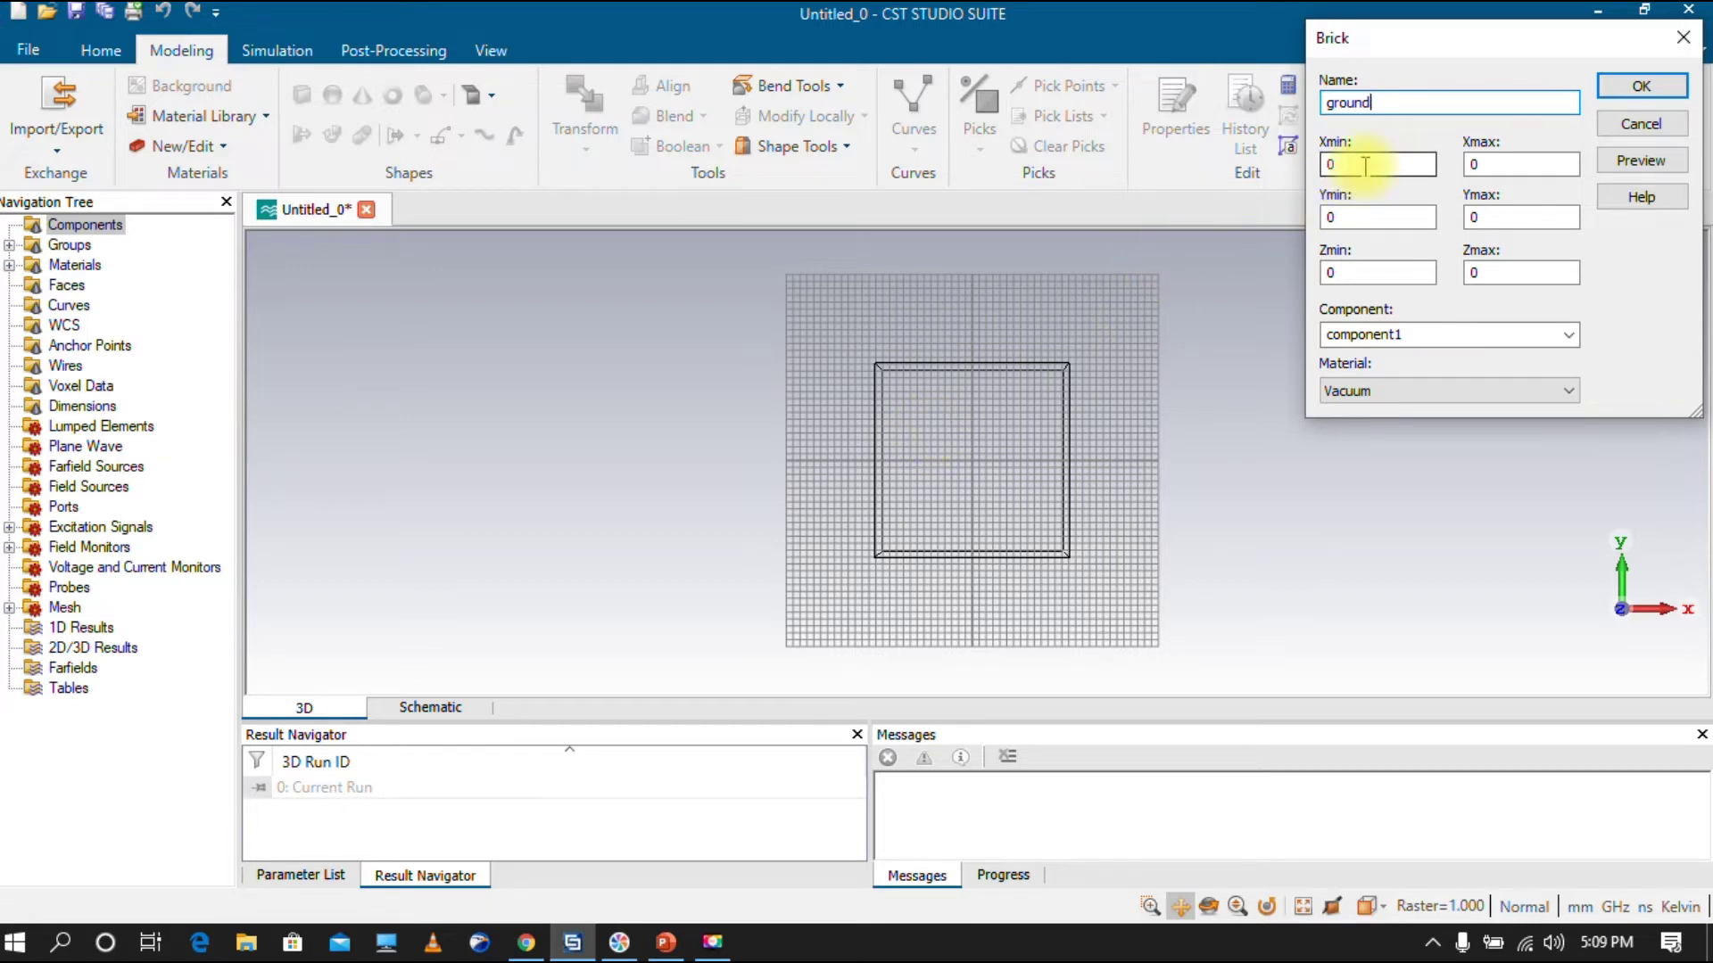
Check the antenna dimensions on the PowerPoint slide, return to CST and set the ground brick's X range from -22/2 to 22/2
click(665, 940)
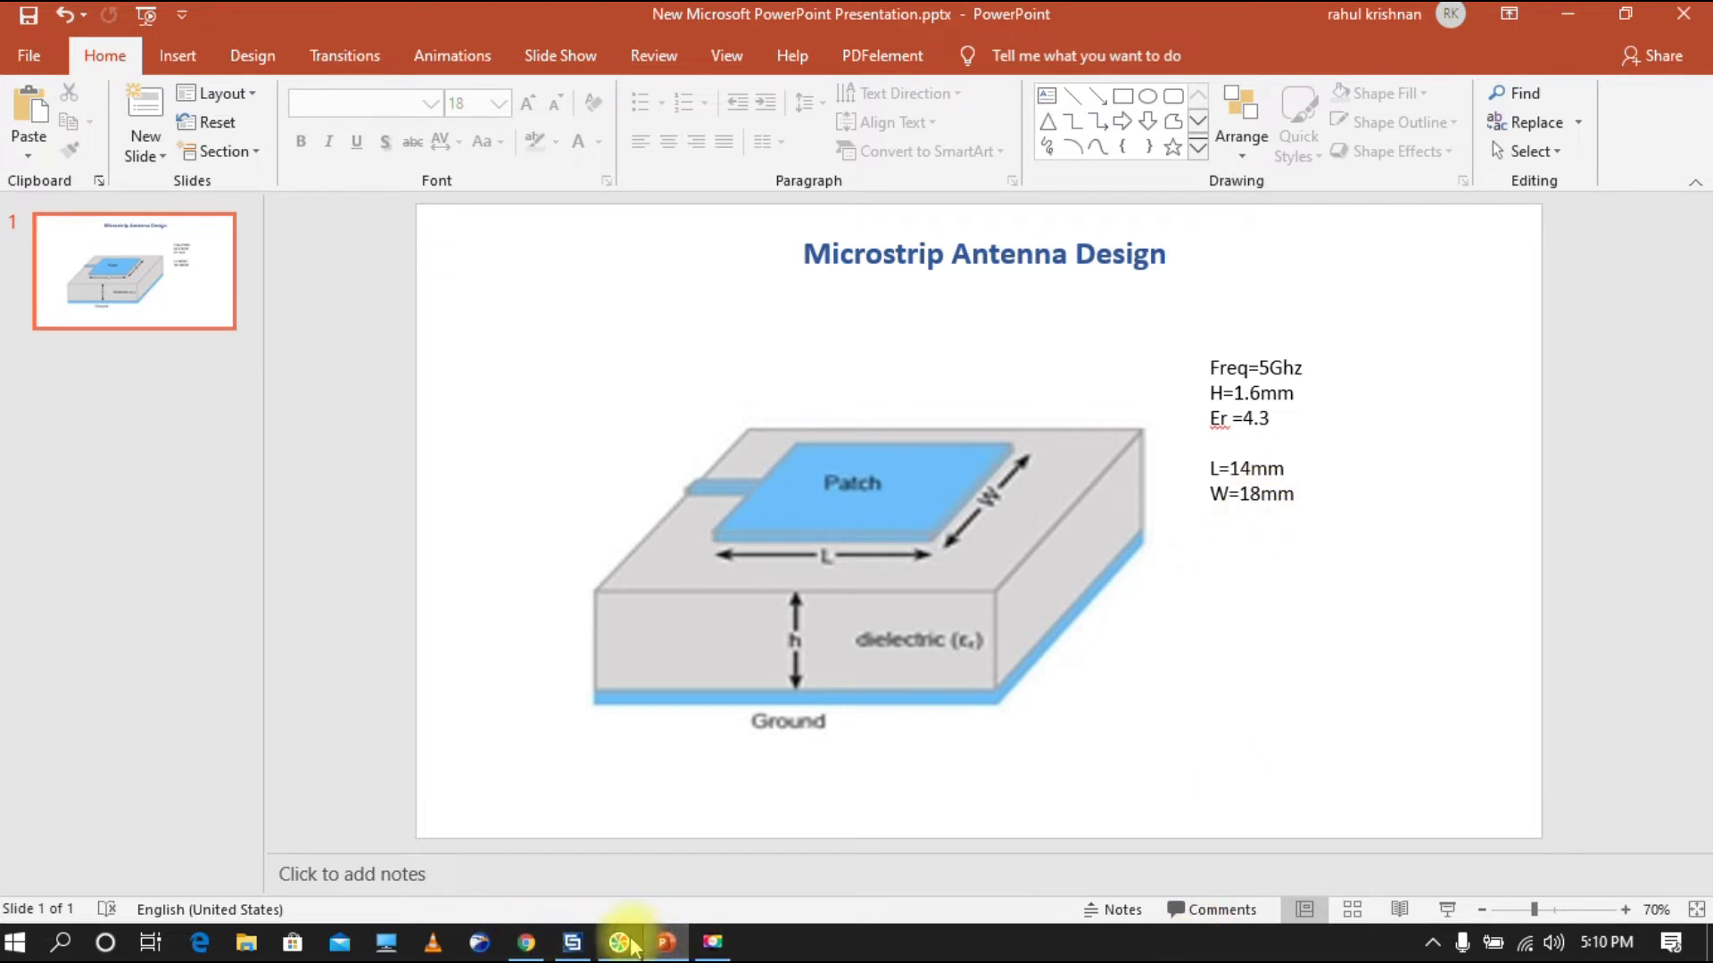
click(572, 942)
double_click(1381, 163)
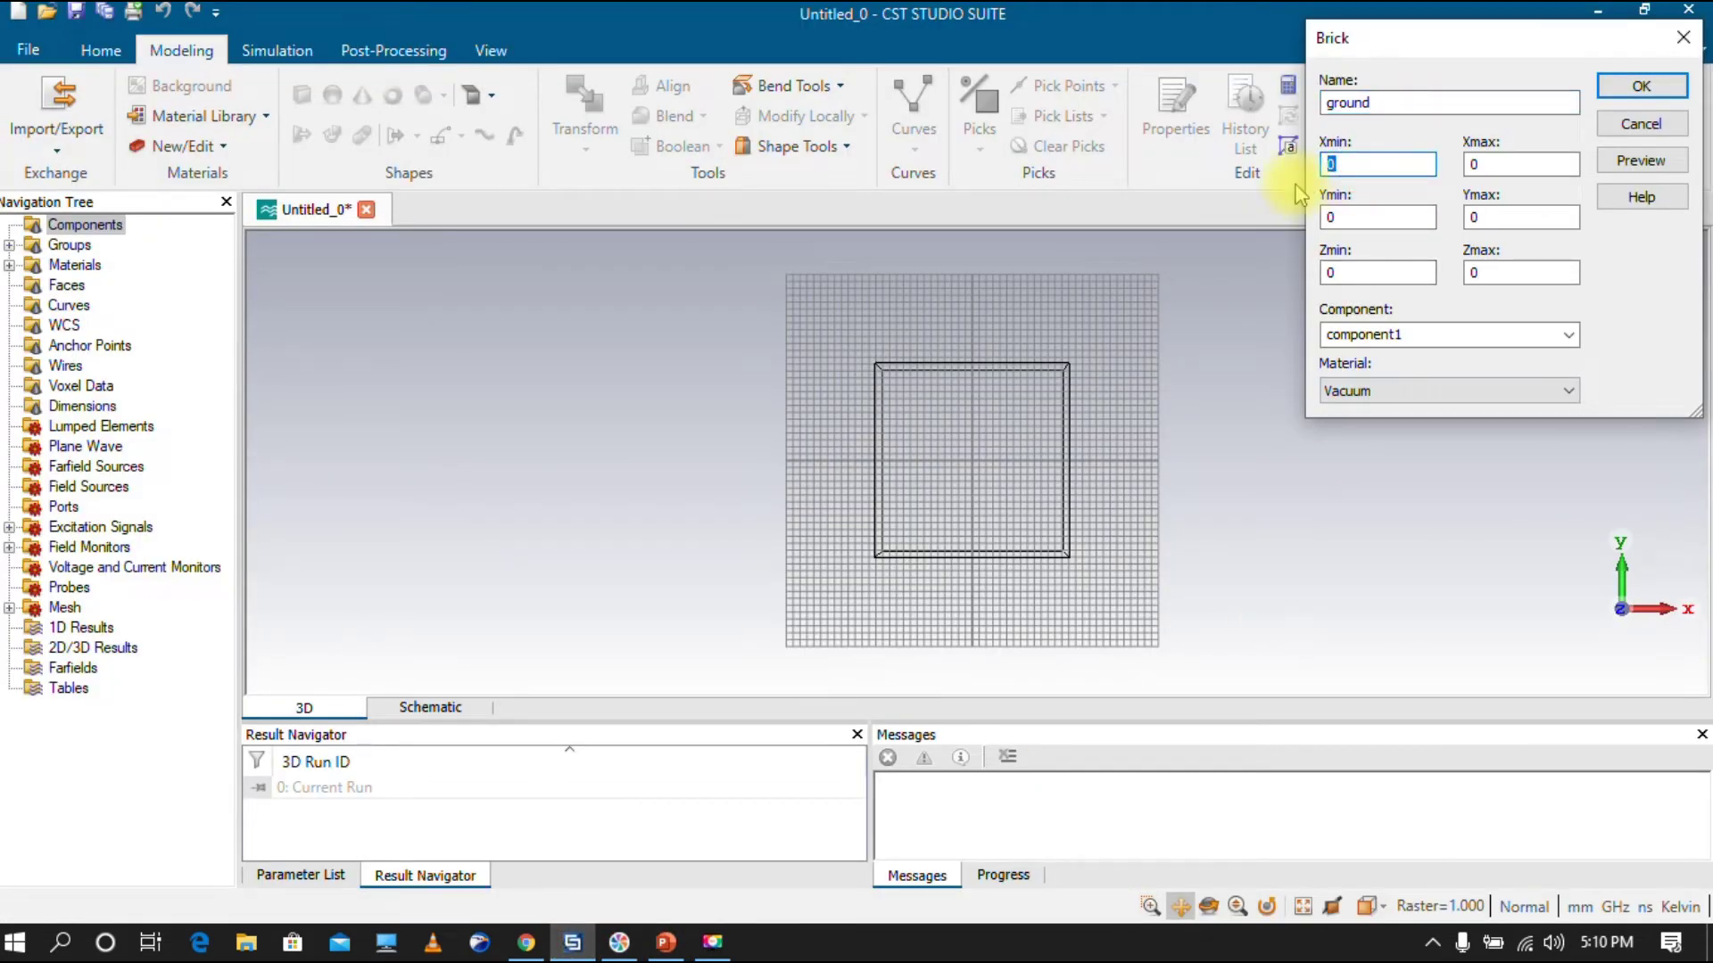
key(BackSpace)
text(-22)
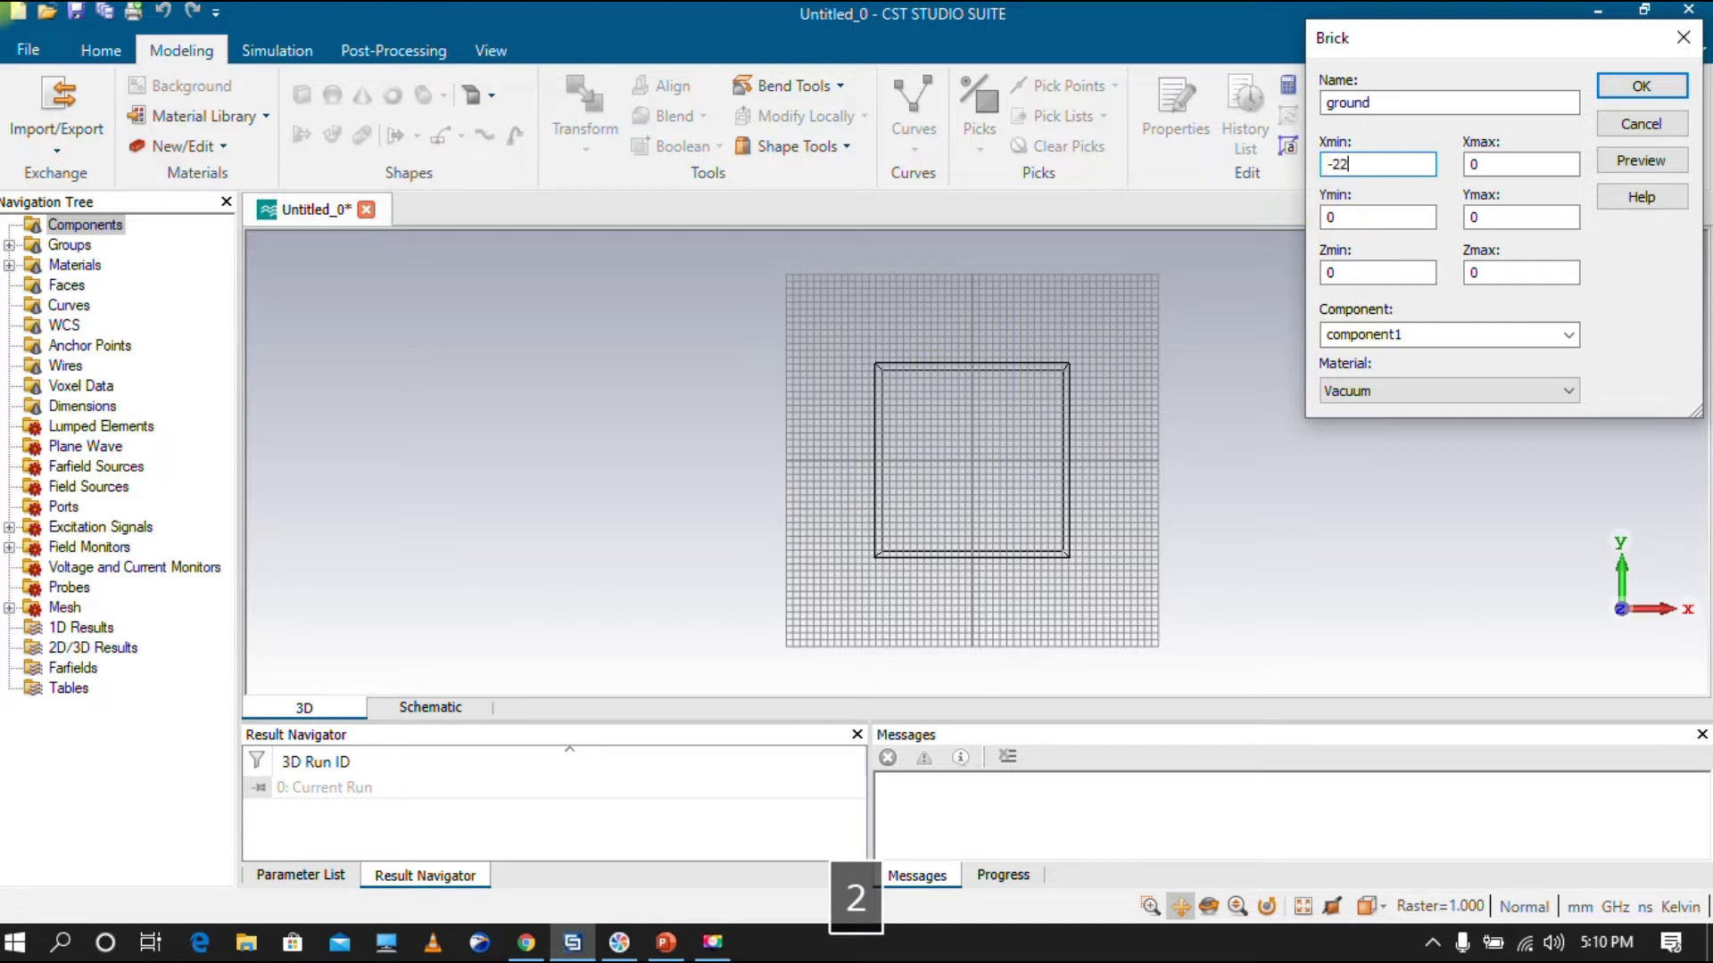
text(/2)
key(Tab)
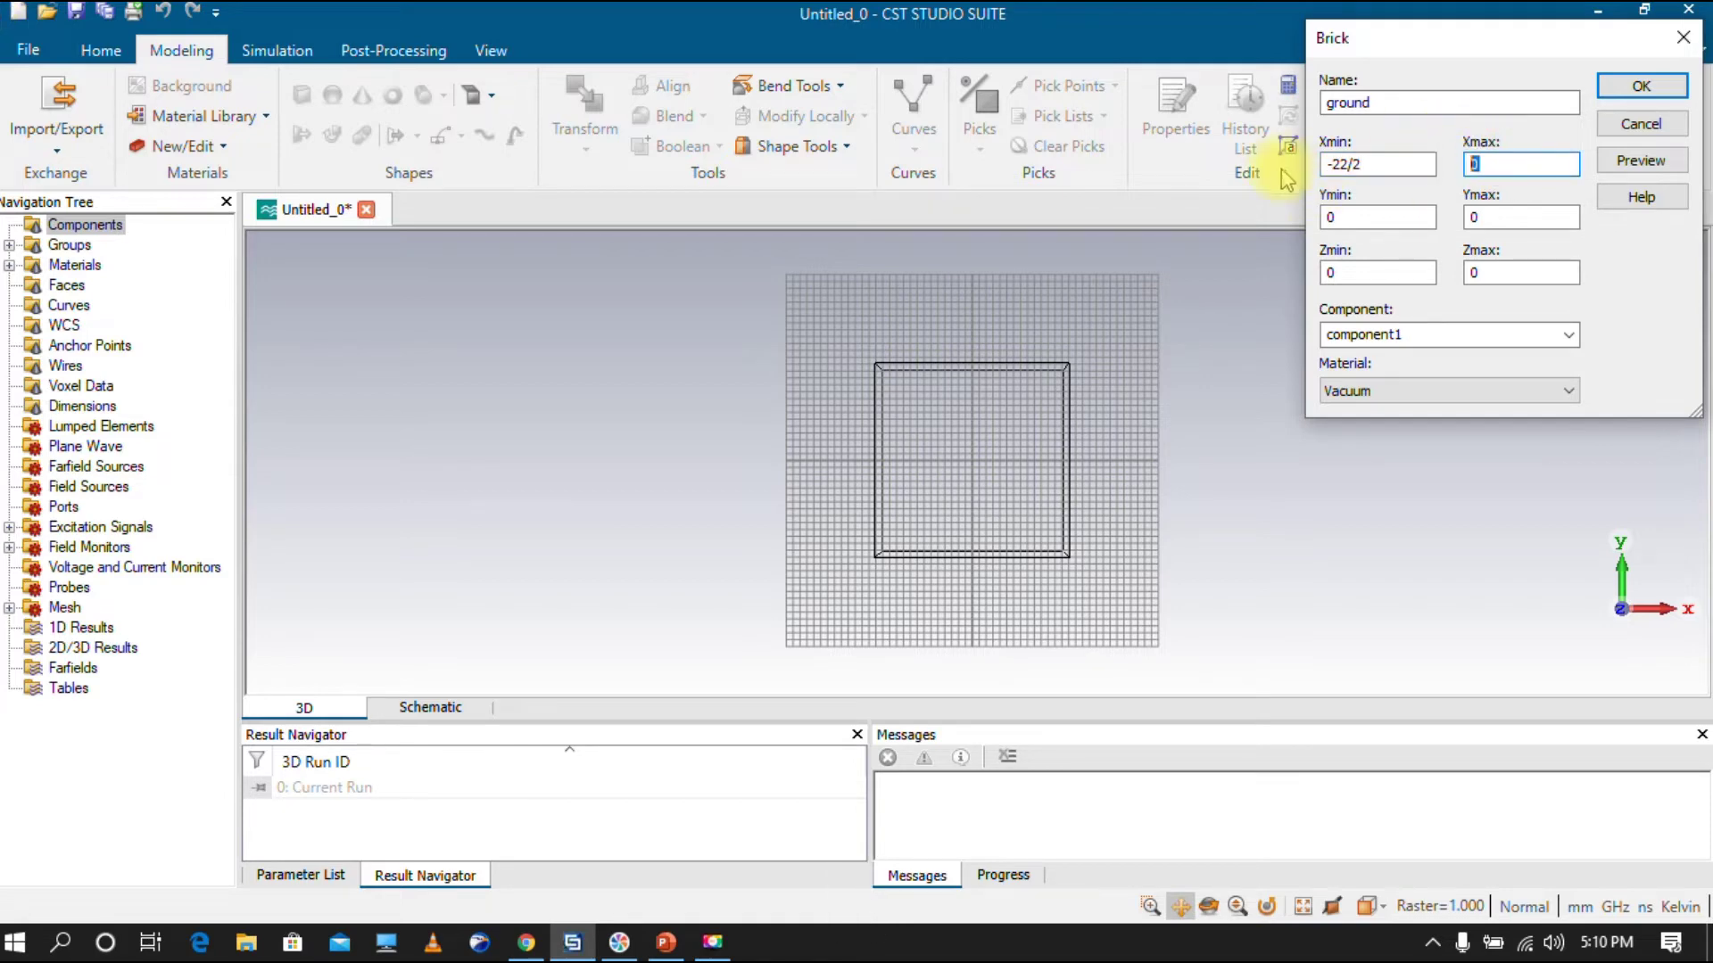
text(22/2)
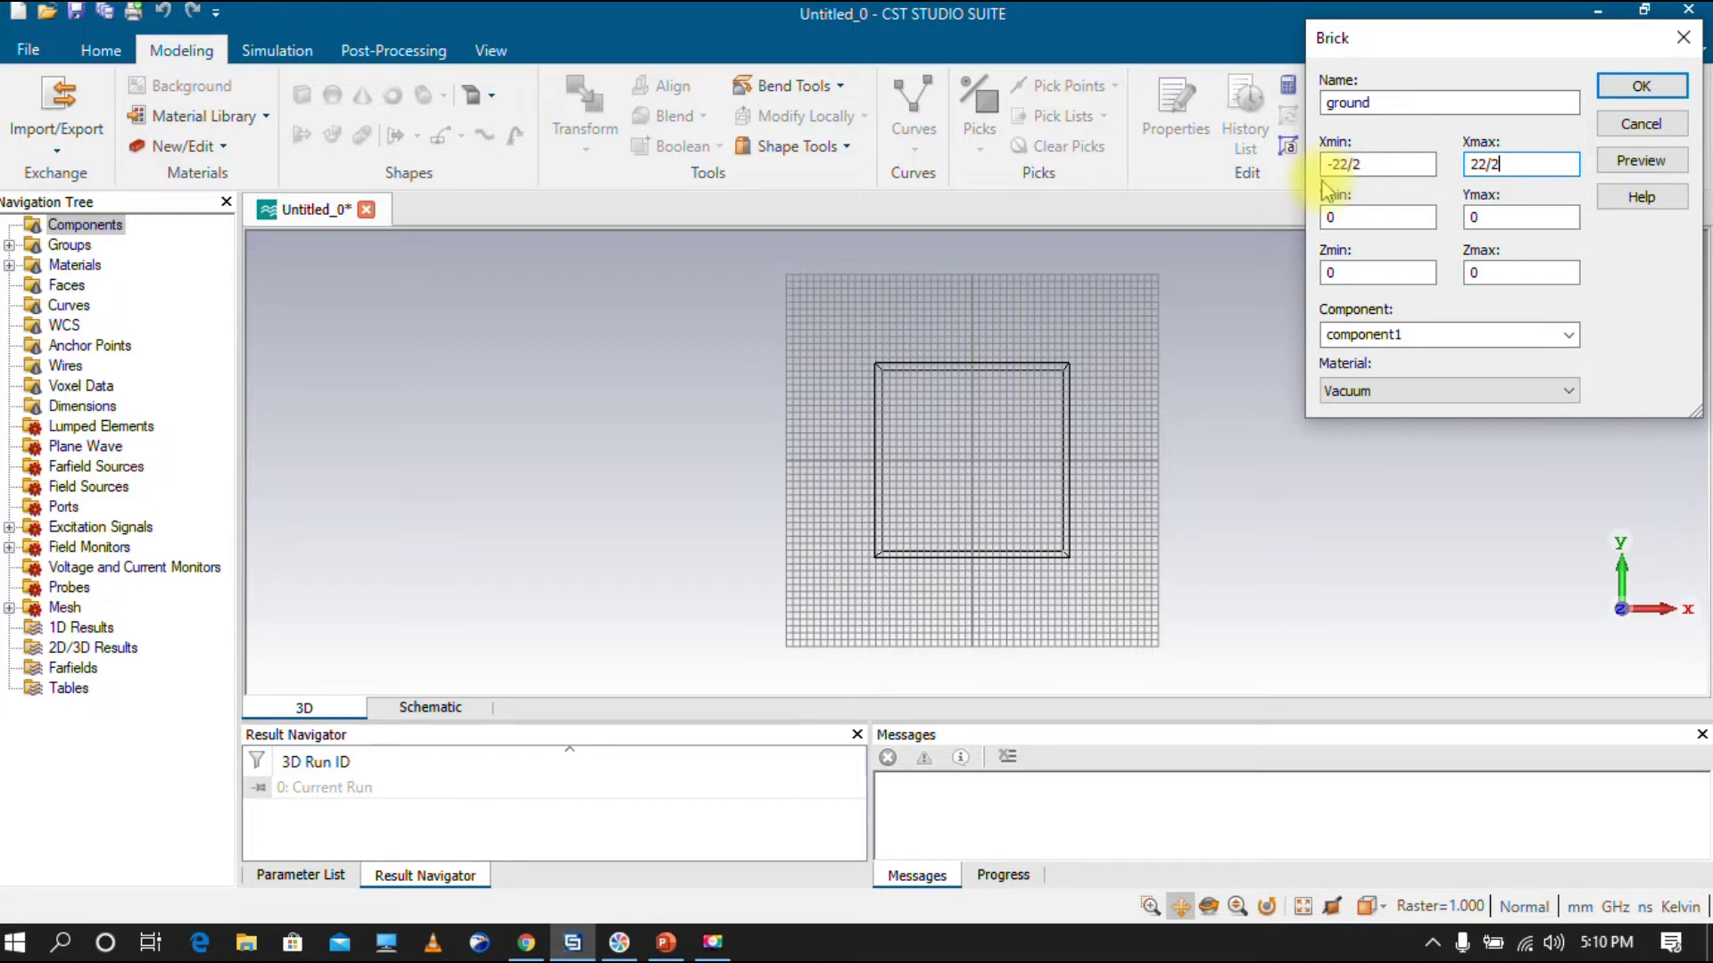
click(1349, 164)
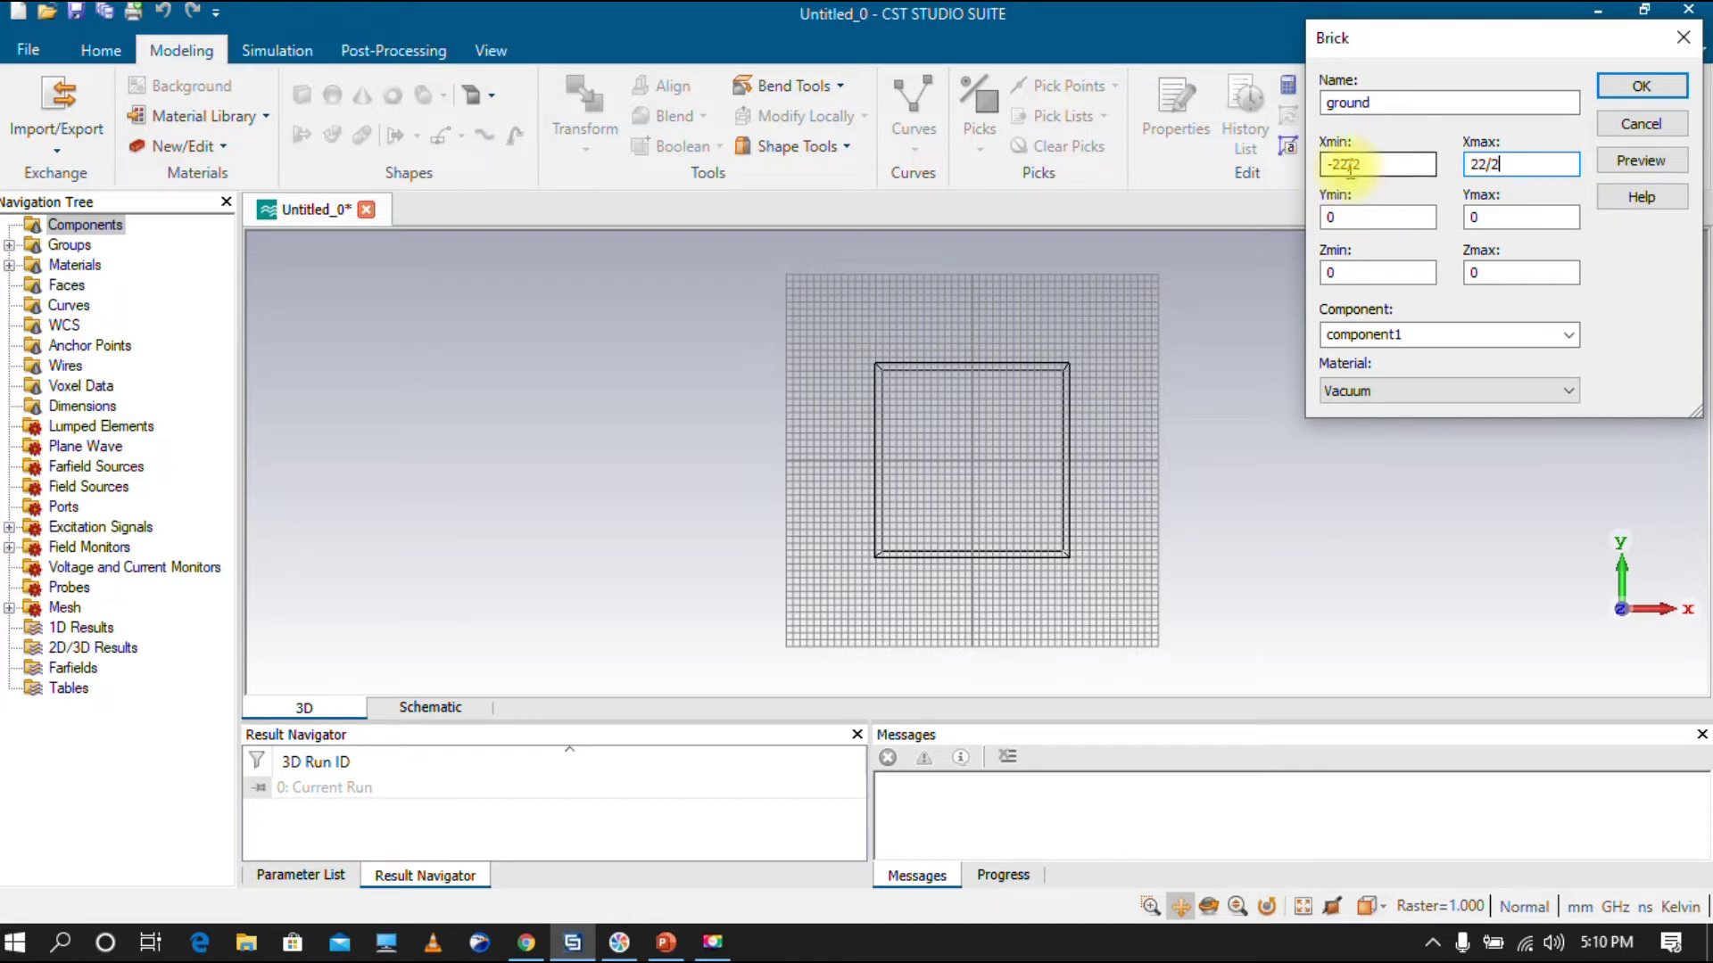
Set the ground brick's Y range from -18/2 to 18/2 and its Zmax to 0.035, leaving Zmin at 0
double_click(1371, 217)
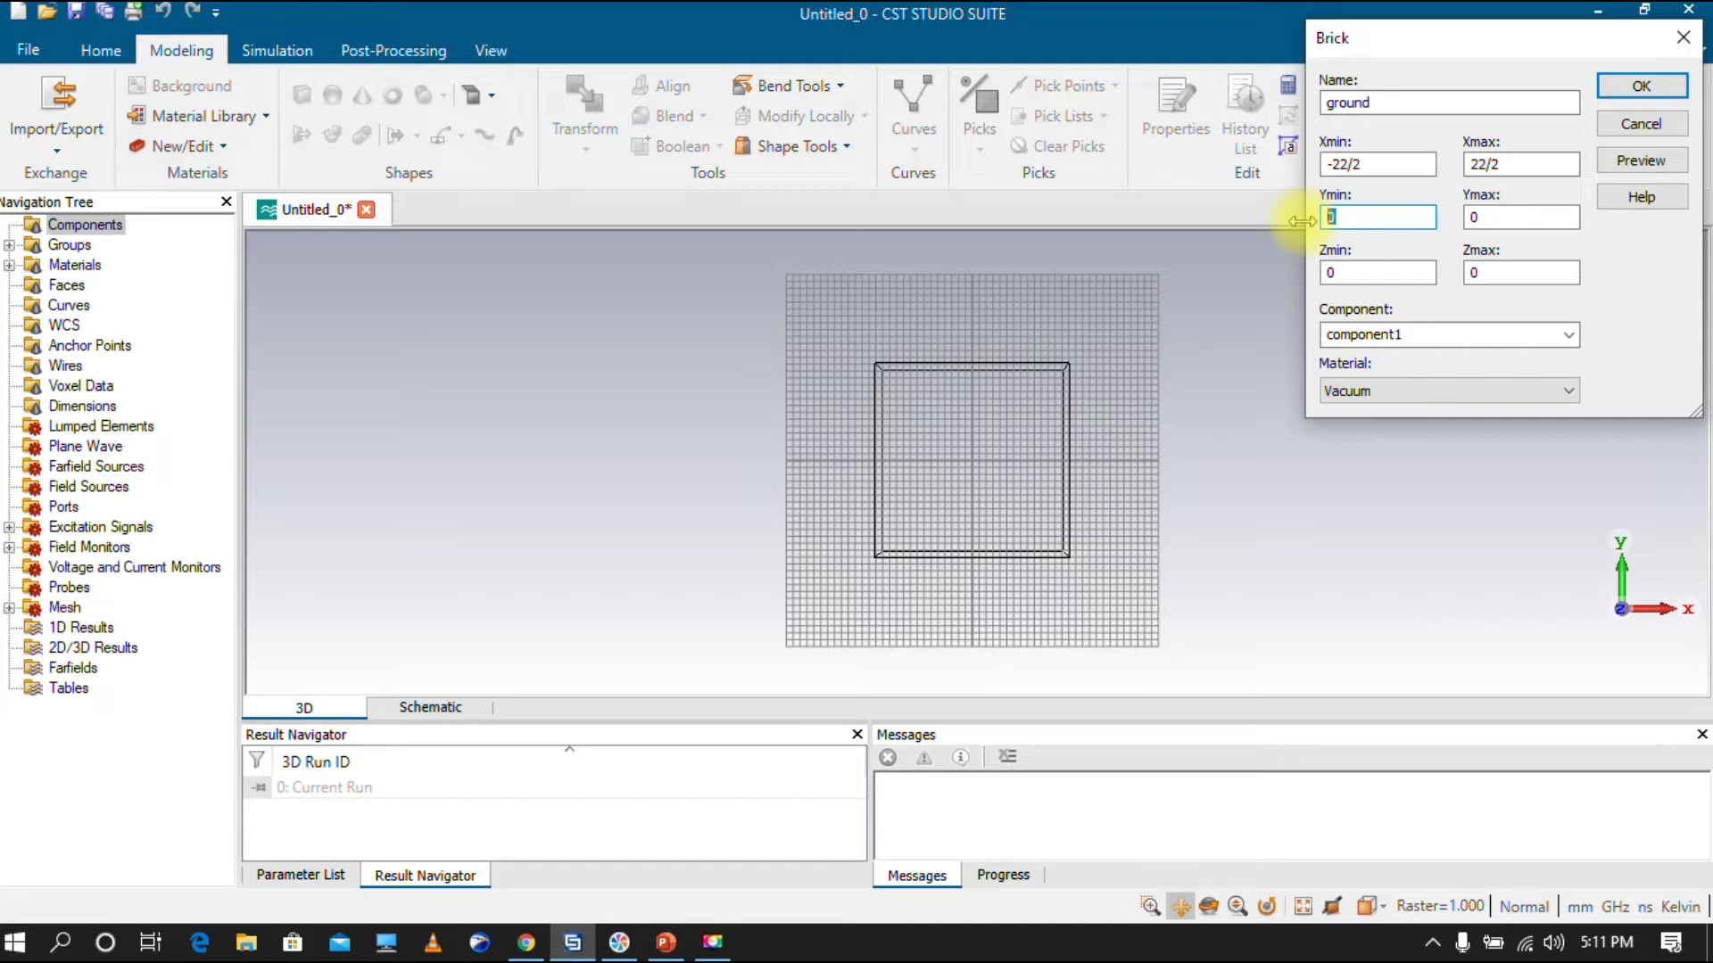
text(-1)
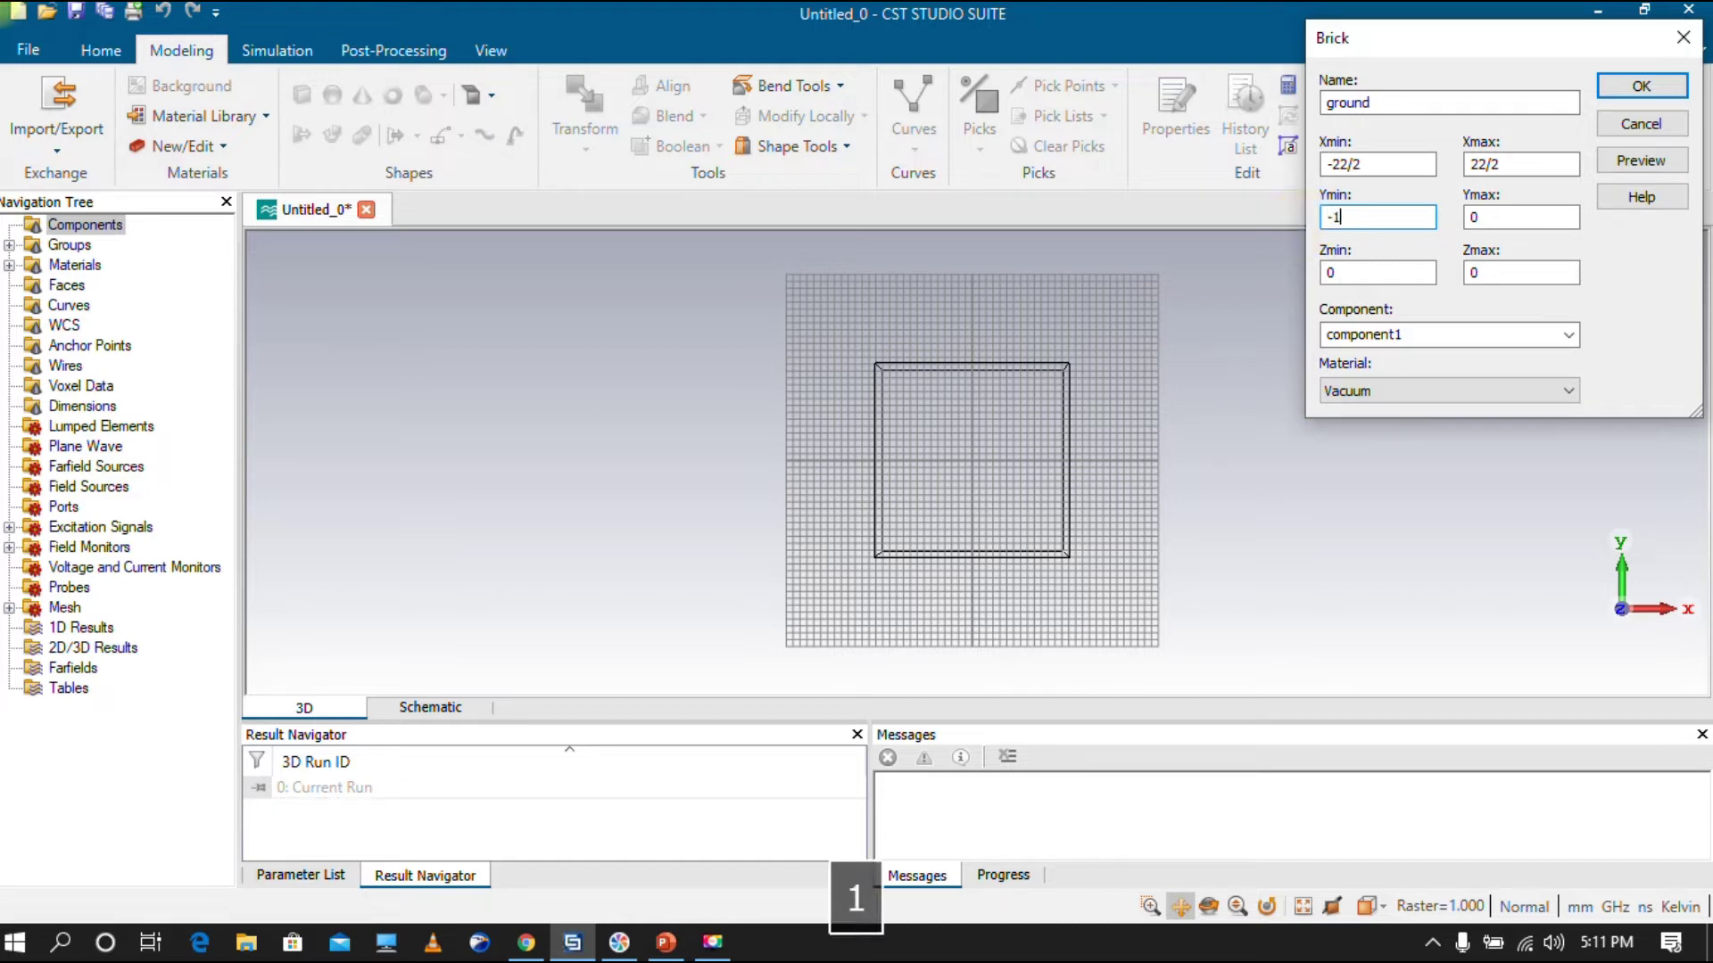
text(8/2)
key(Tab)
text(18/2)
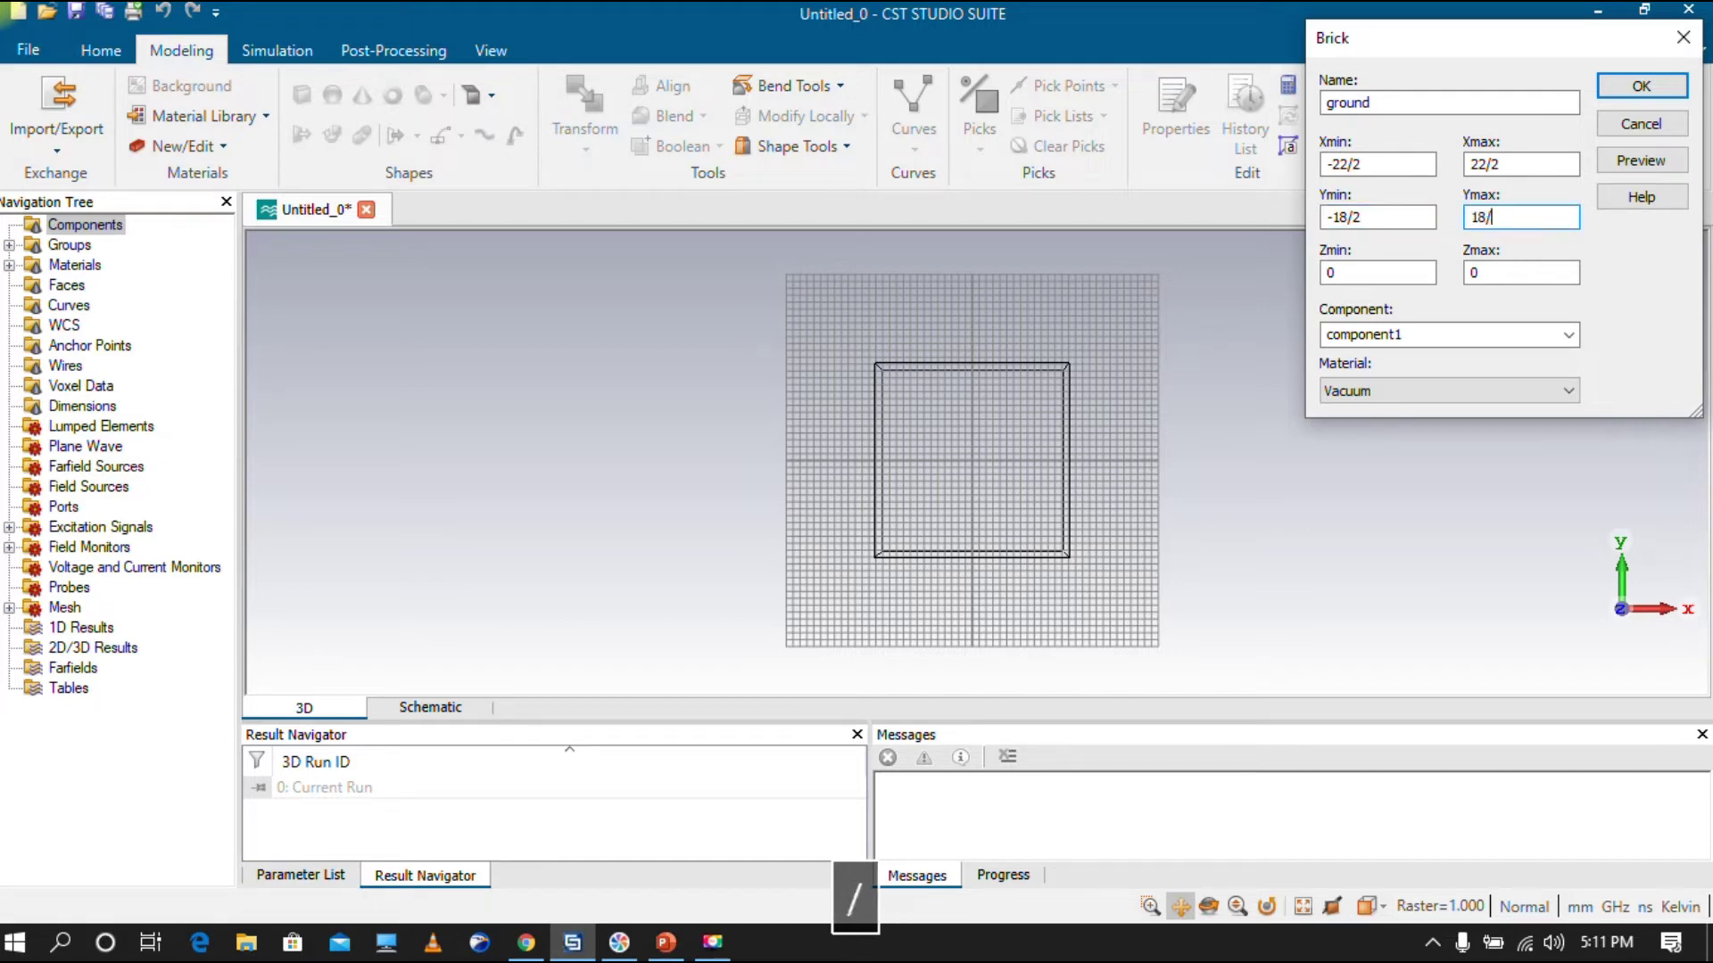
click(1369, 274)
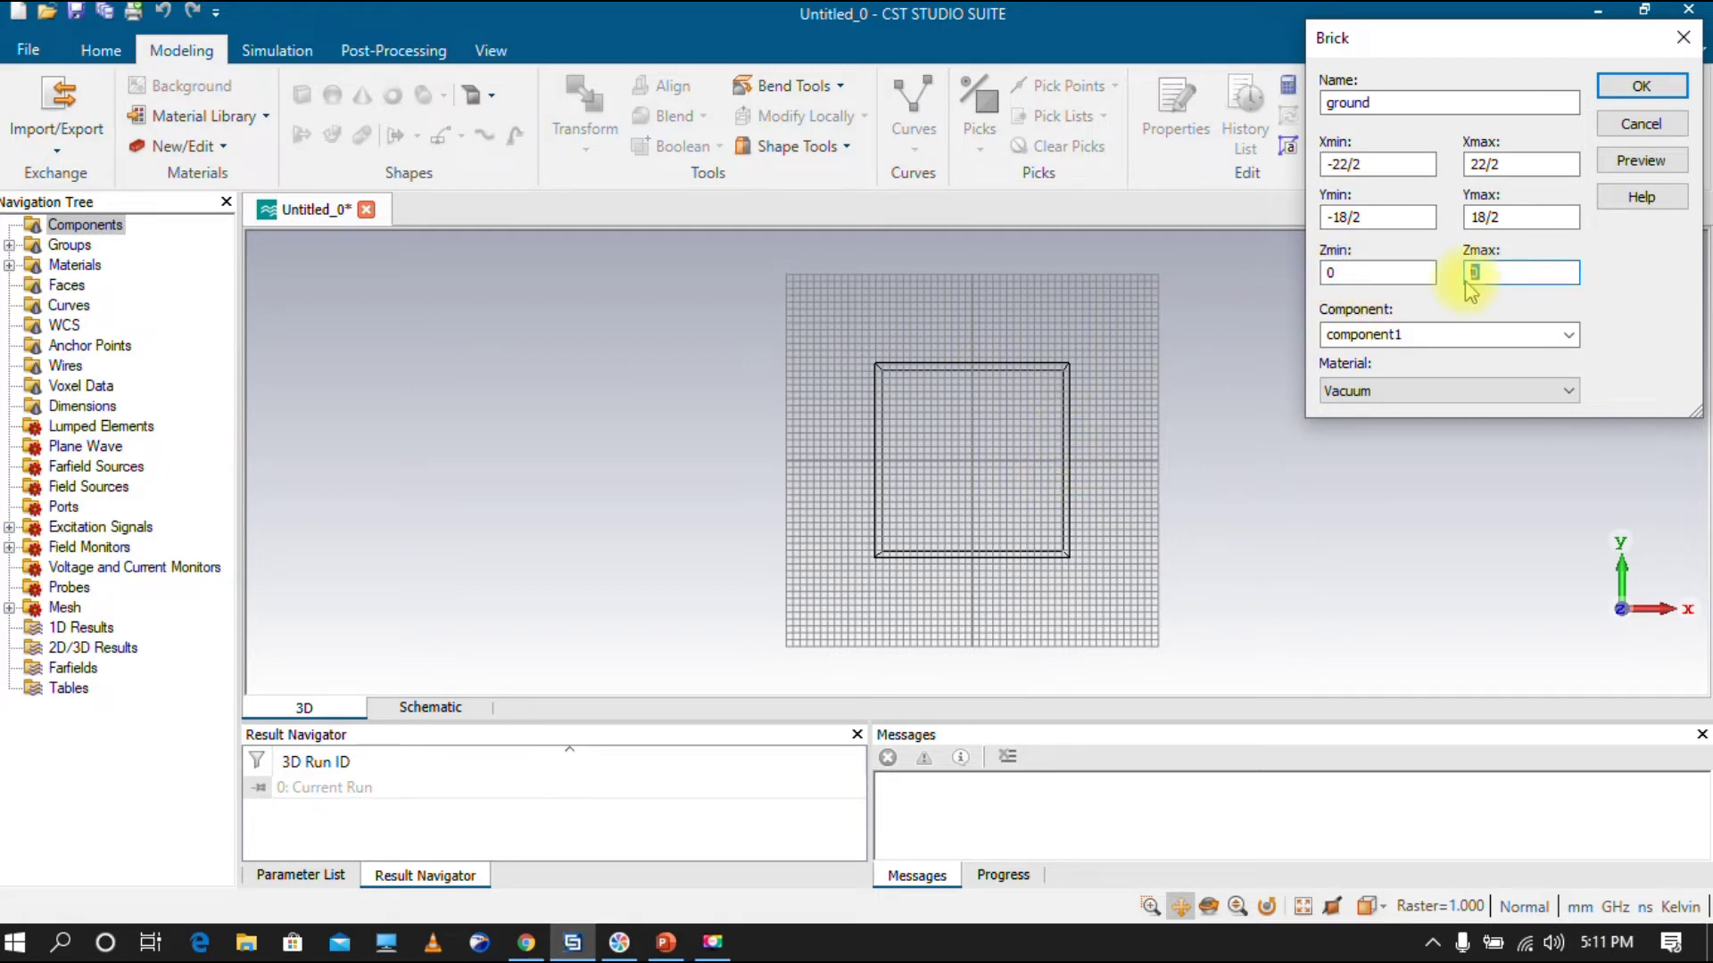
key(BackSpace)
text(0.035)
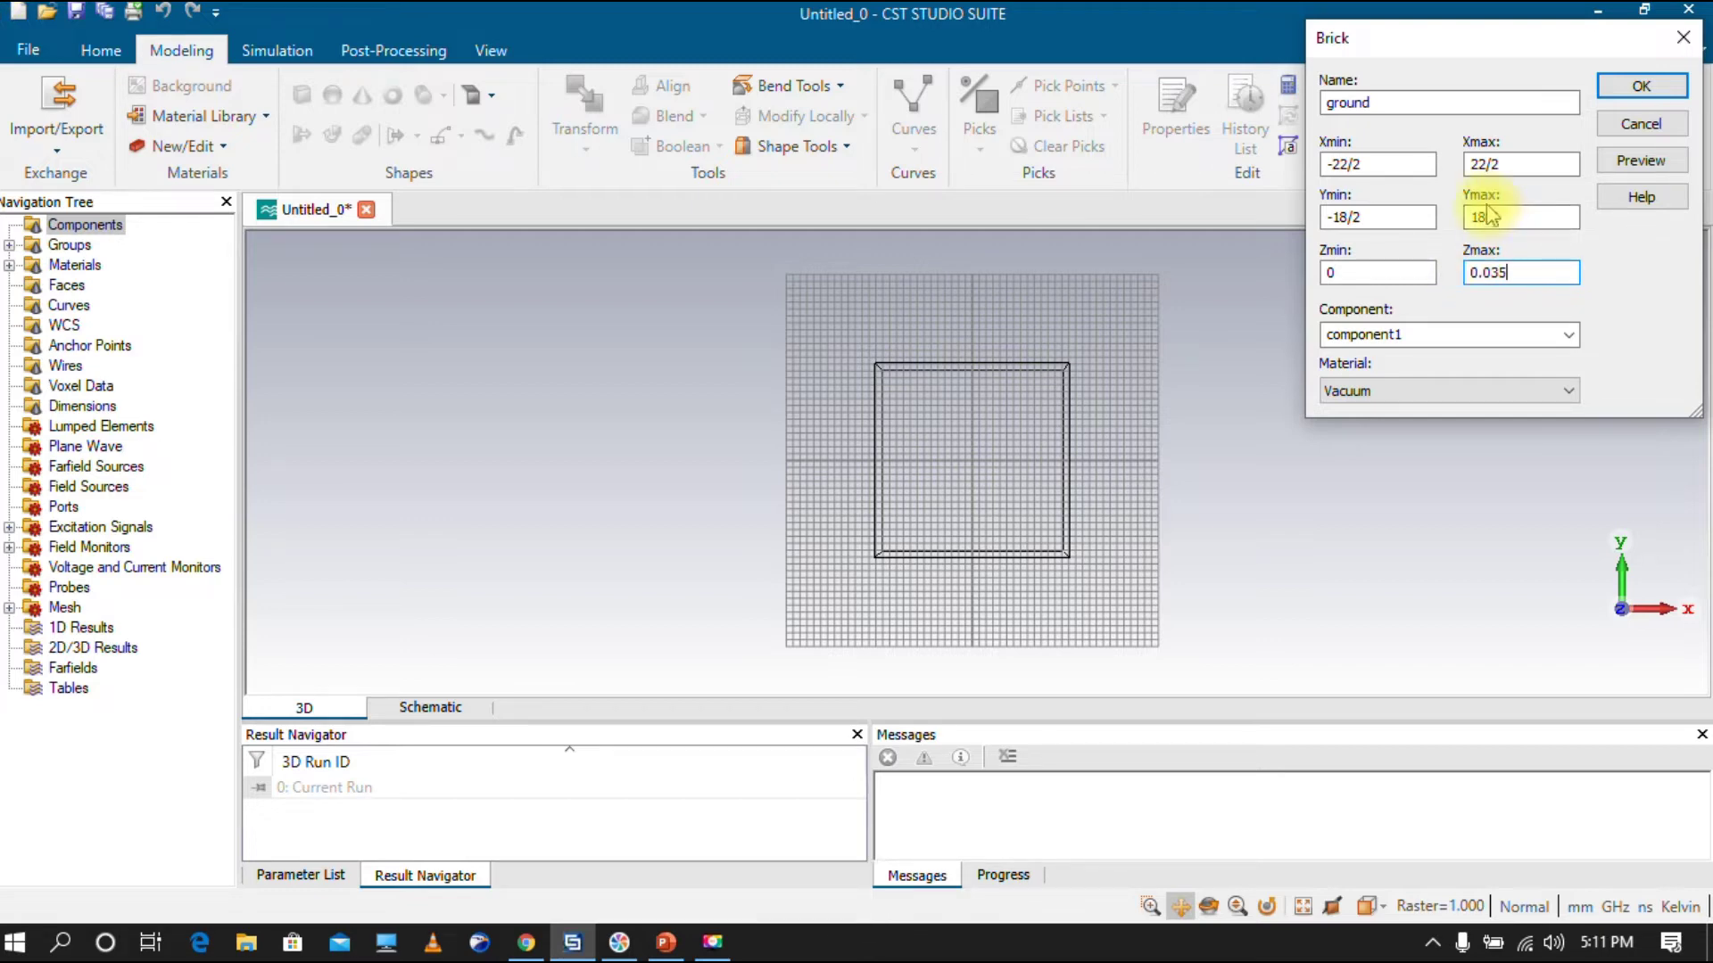
Assign Copper (annealed) from the material library to the ground brick, preview it and create it
click(1492, 391)
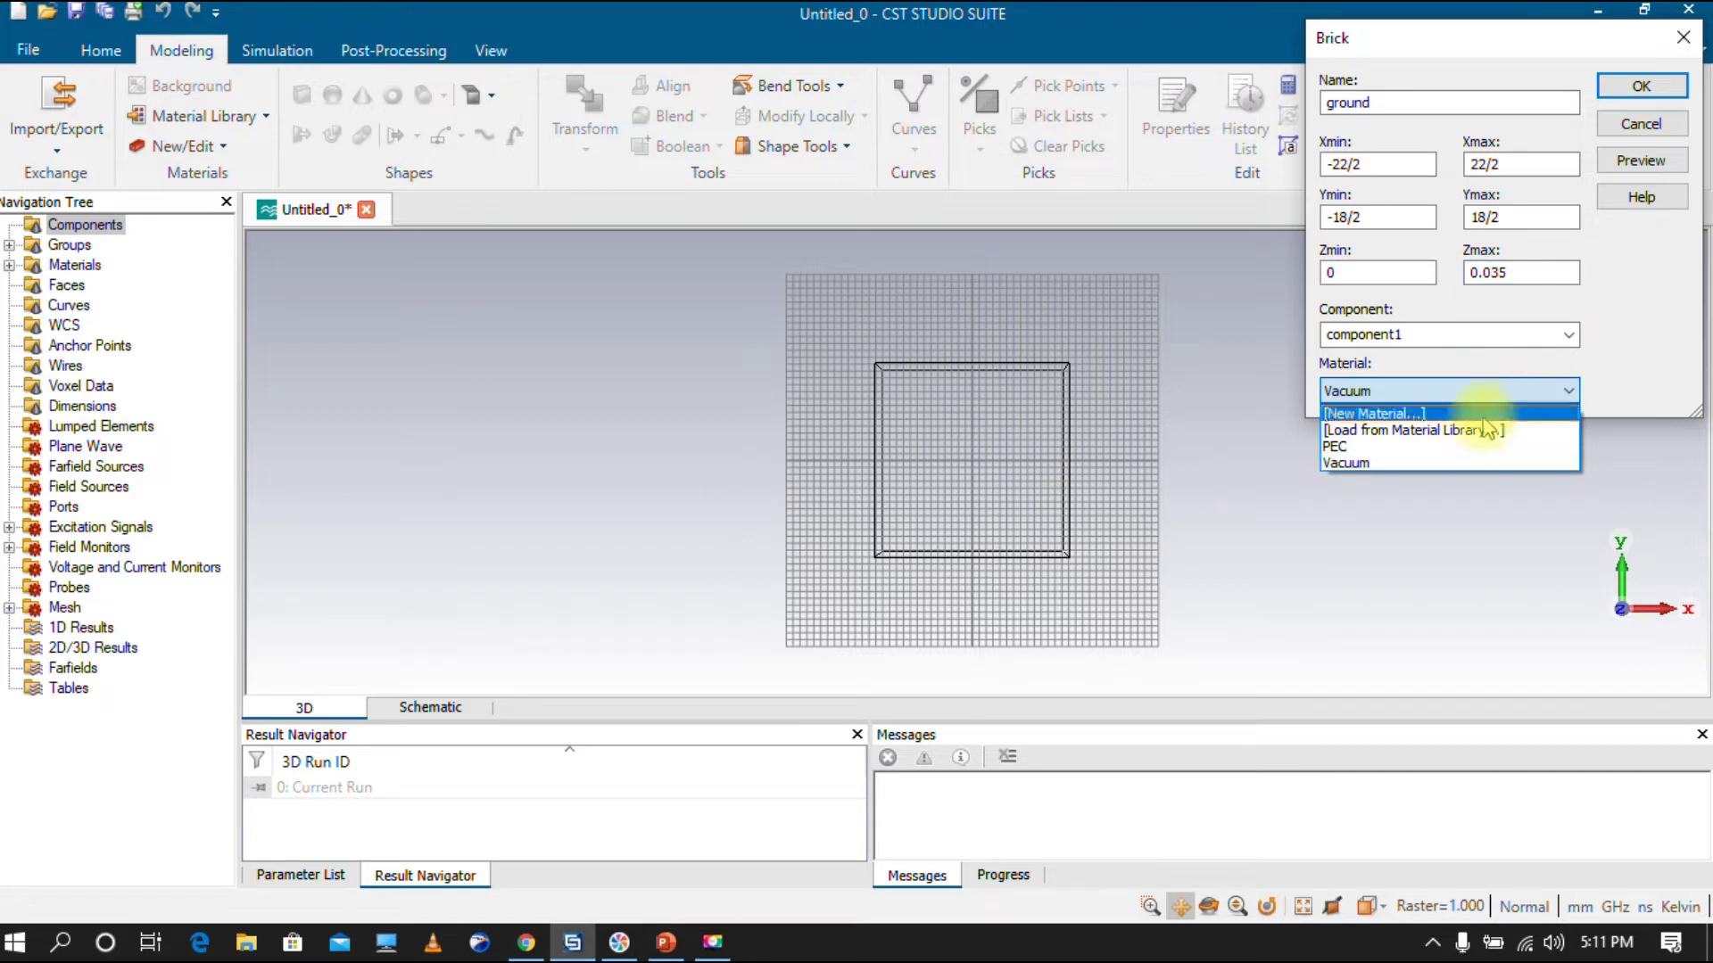
click(1474, 429)
click(1240, 84)
text(copper)
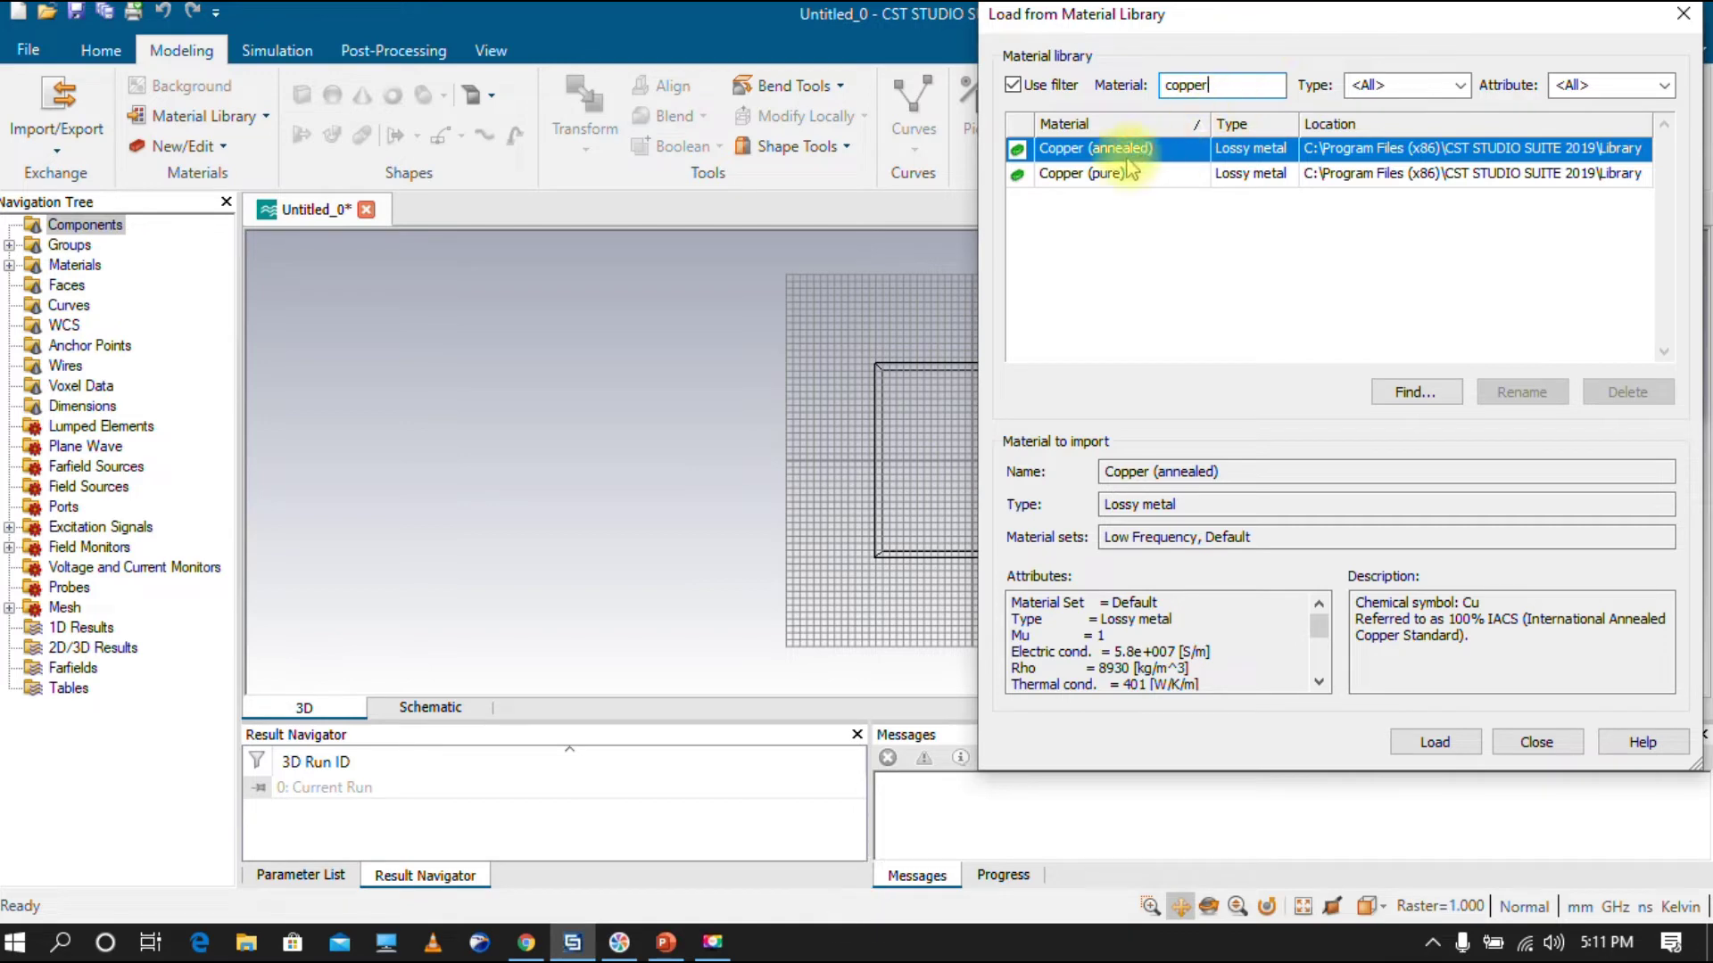
click(1436, 746)
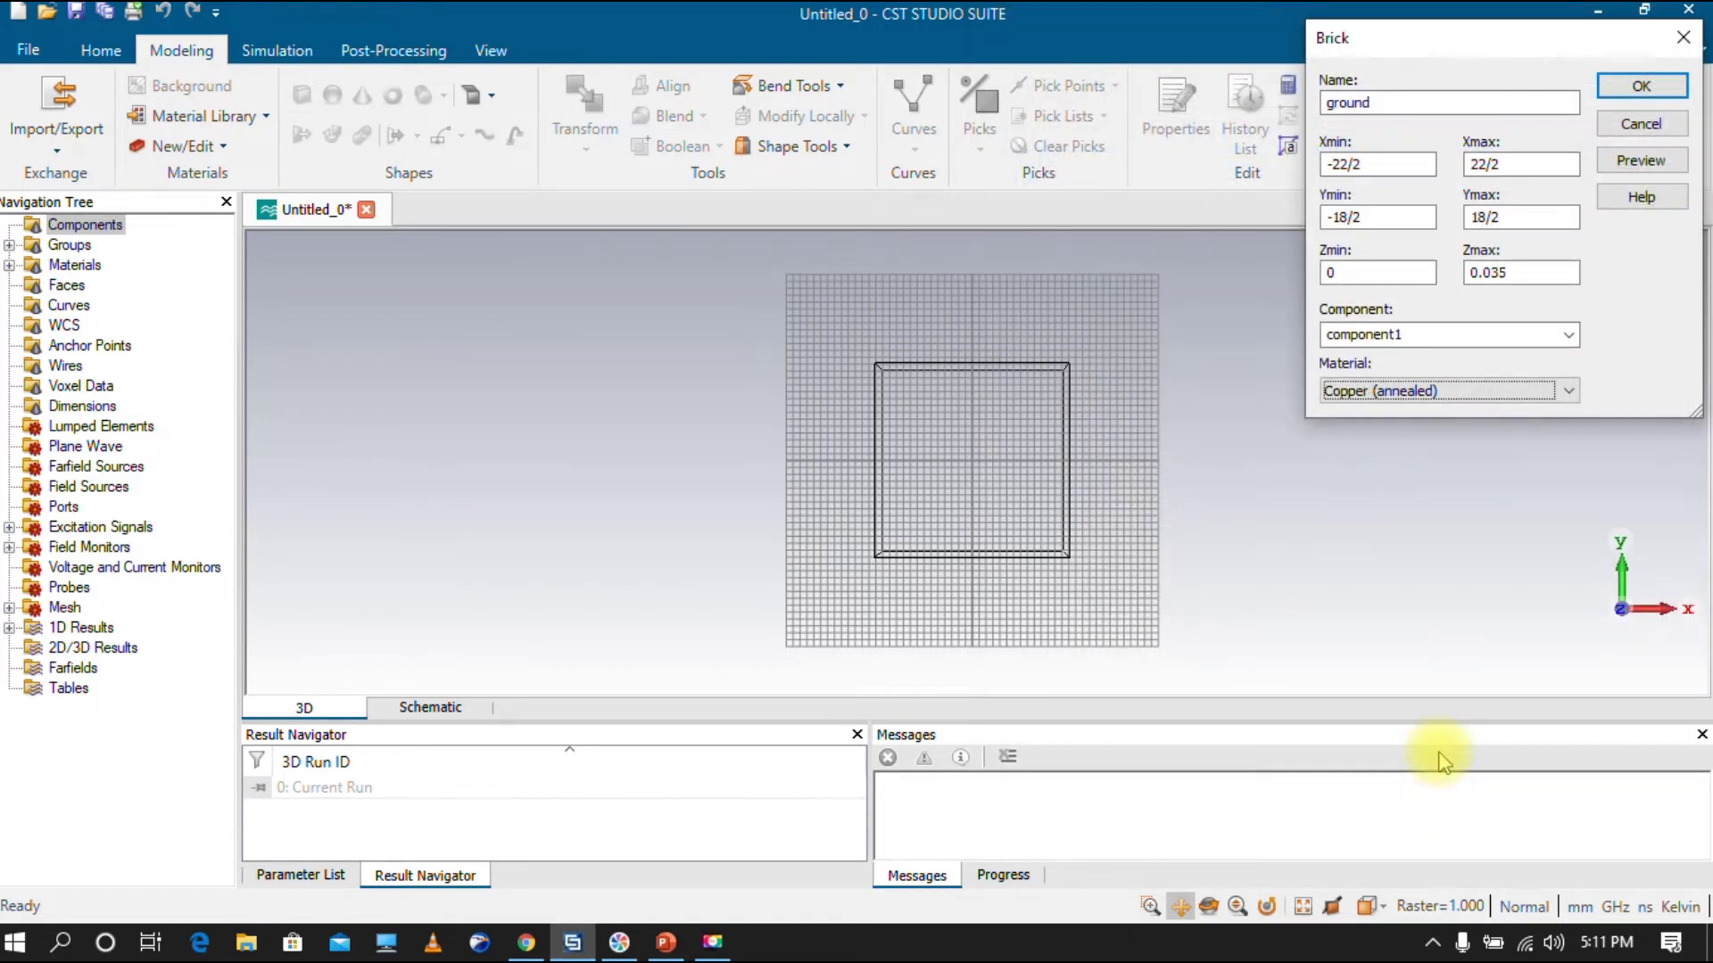
click(1639, 161)
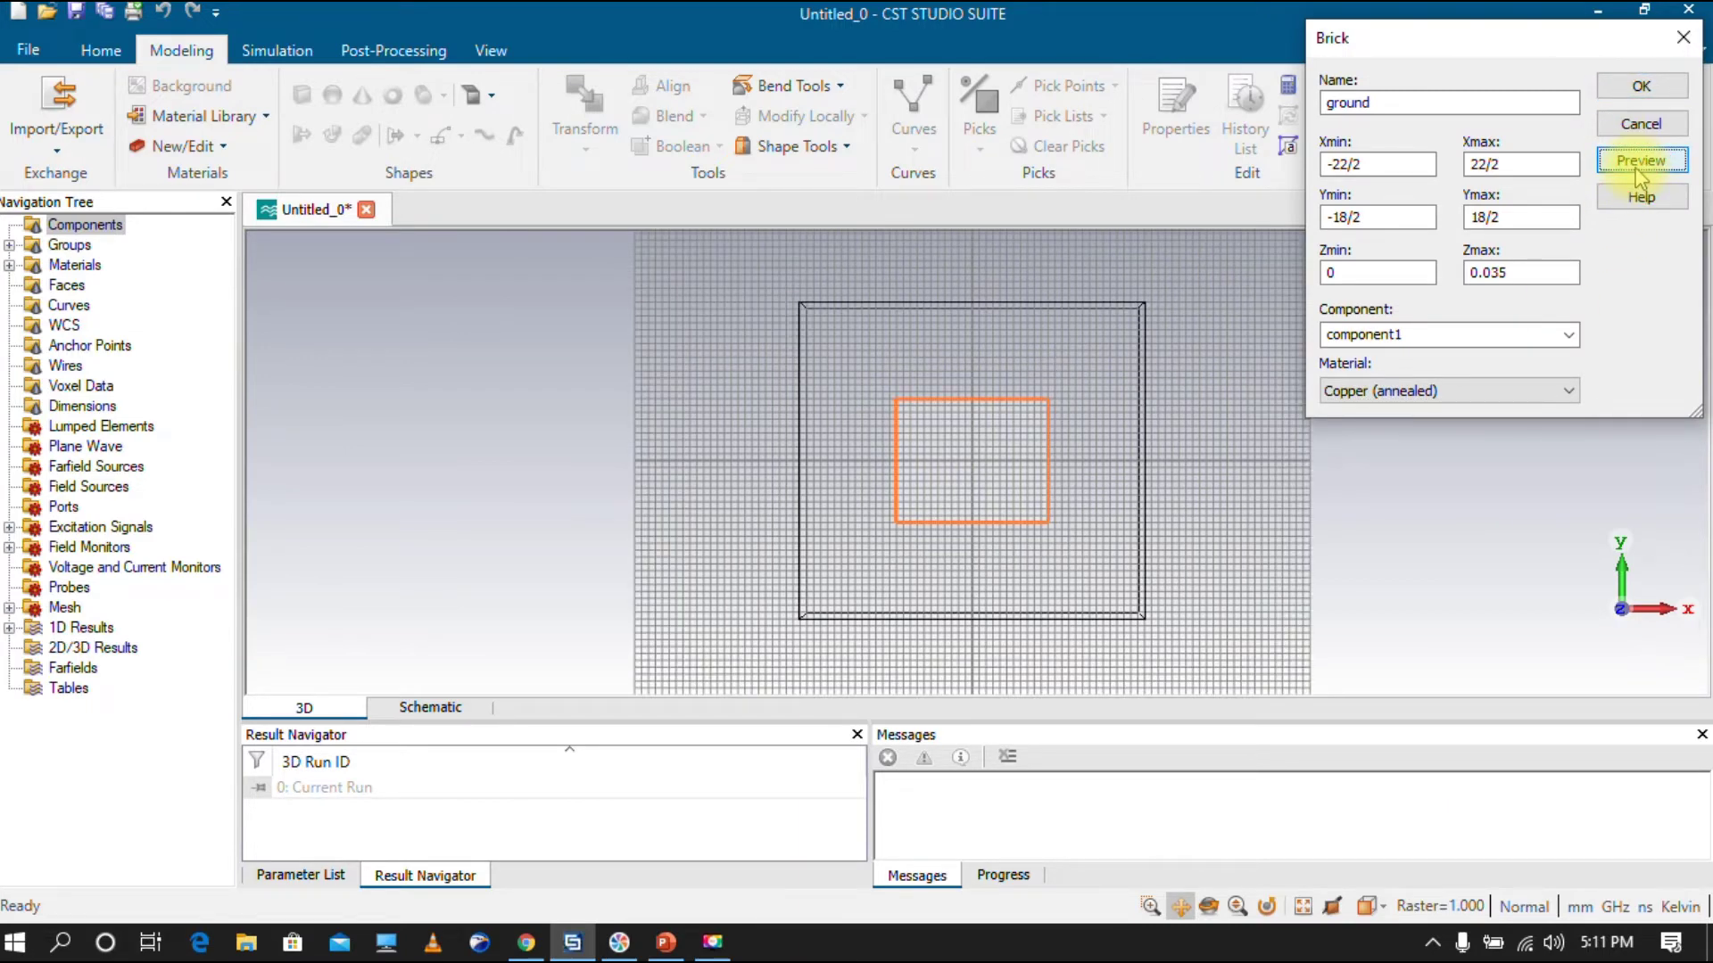
click(1662, 89)
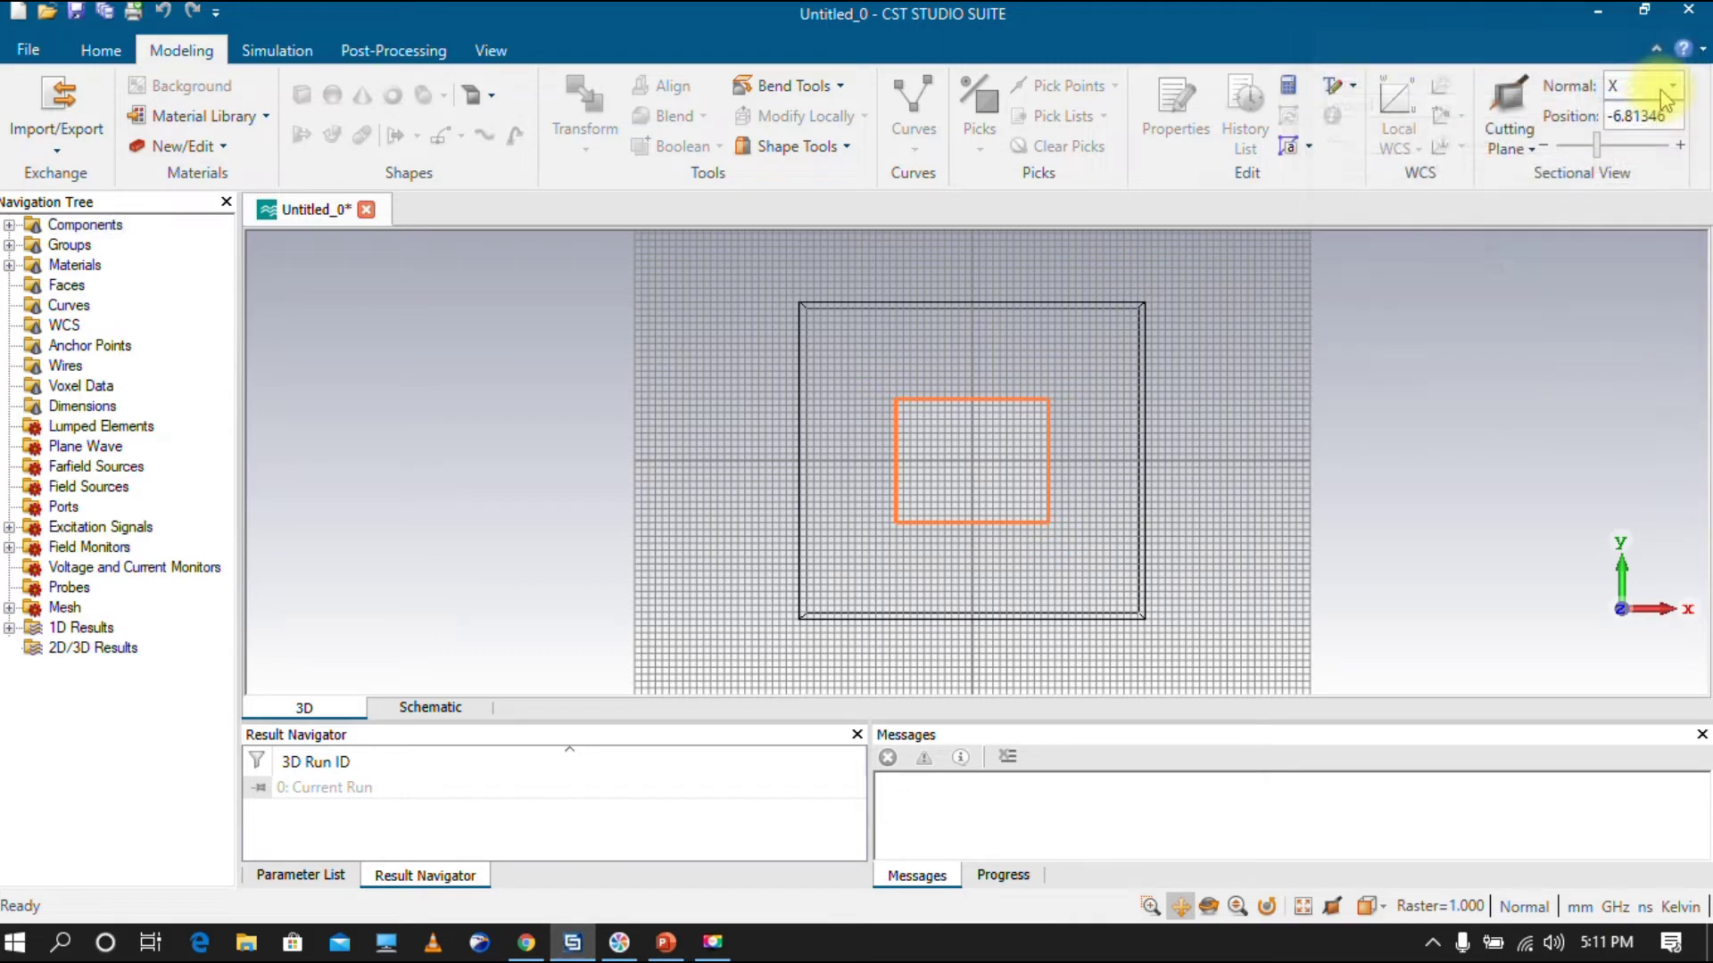
scroll(1292, 424, down, 2)
scroll(1291, 424, up, 2)
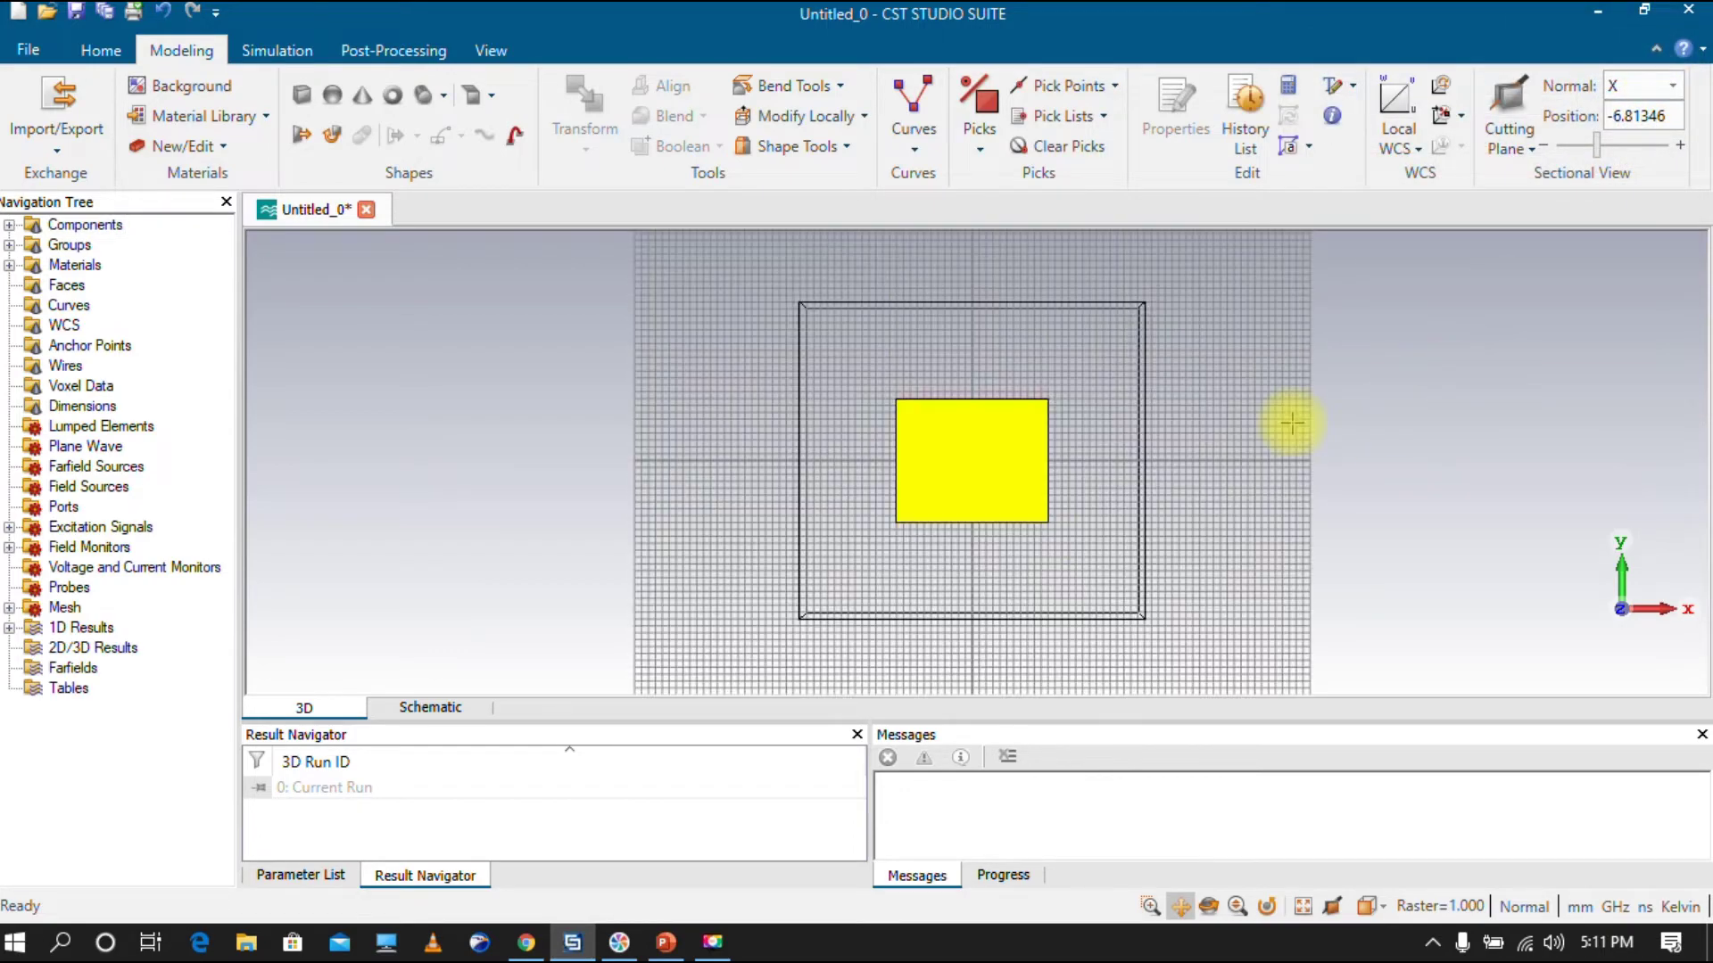
scroll(1292, 424, up, 2)
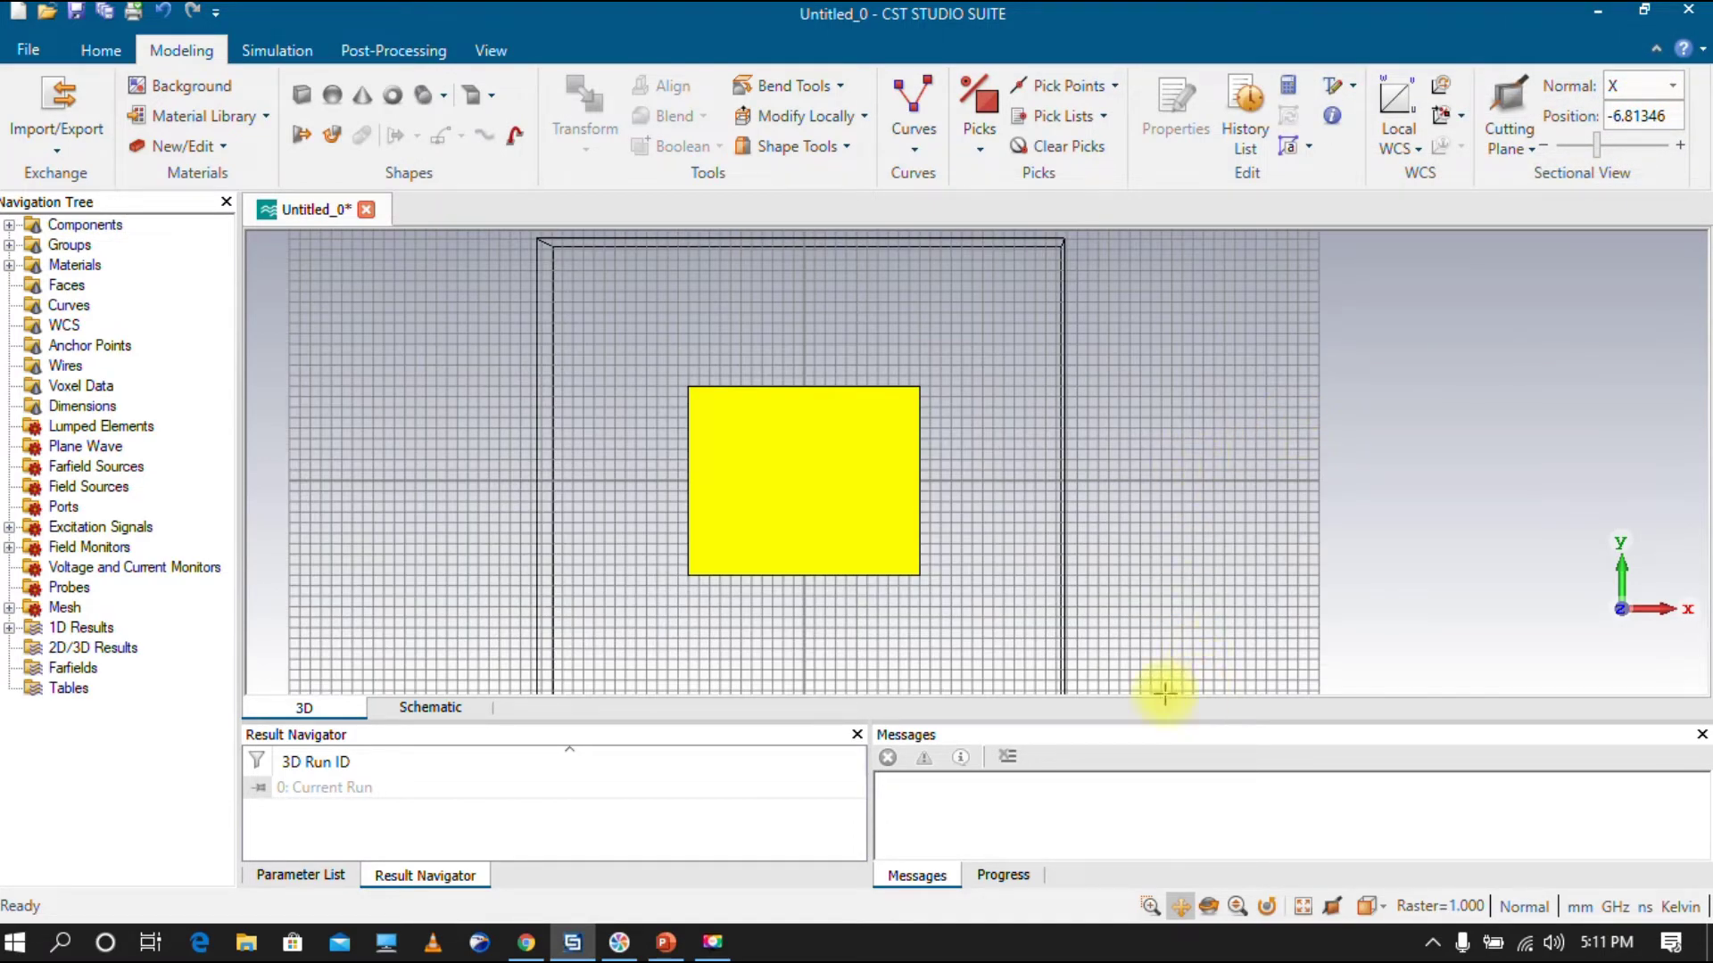
drag(833, 536, 993, 530)
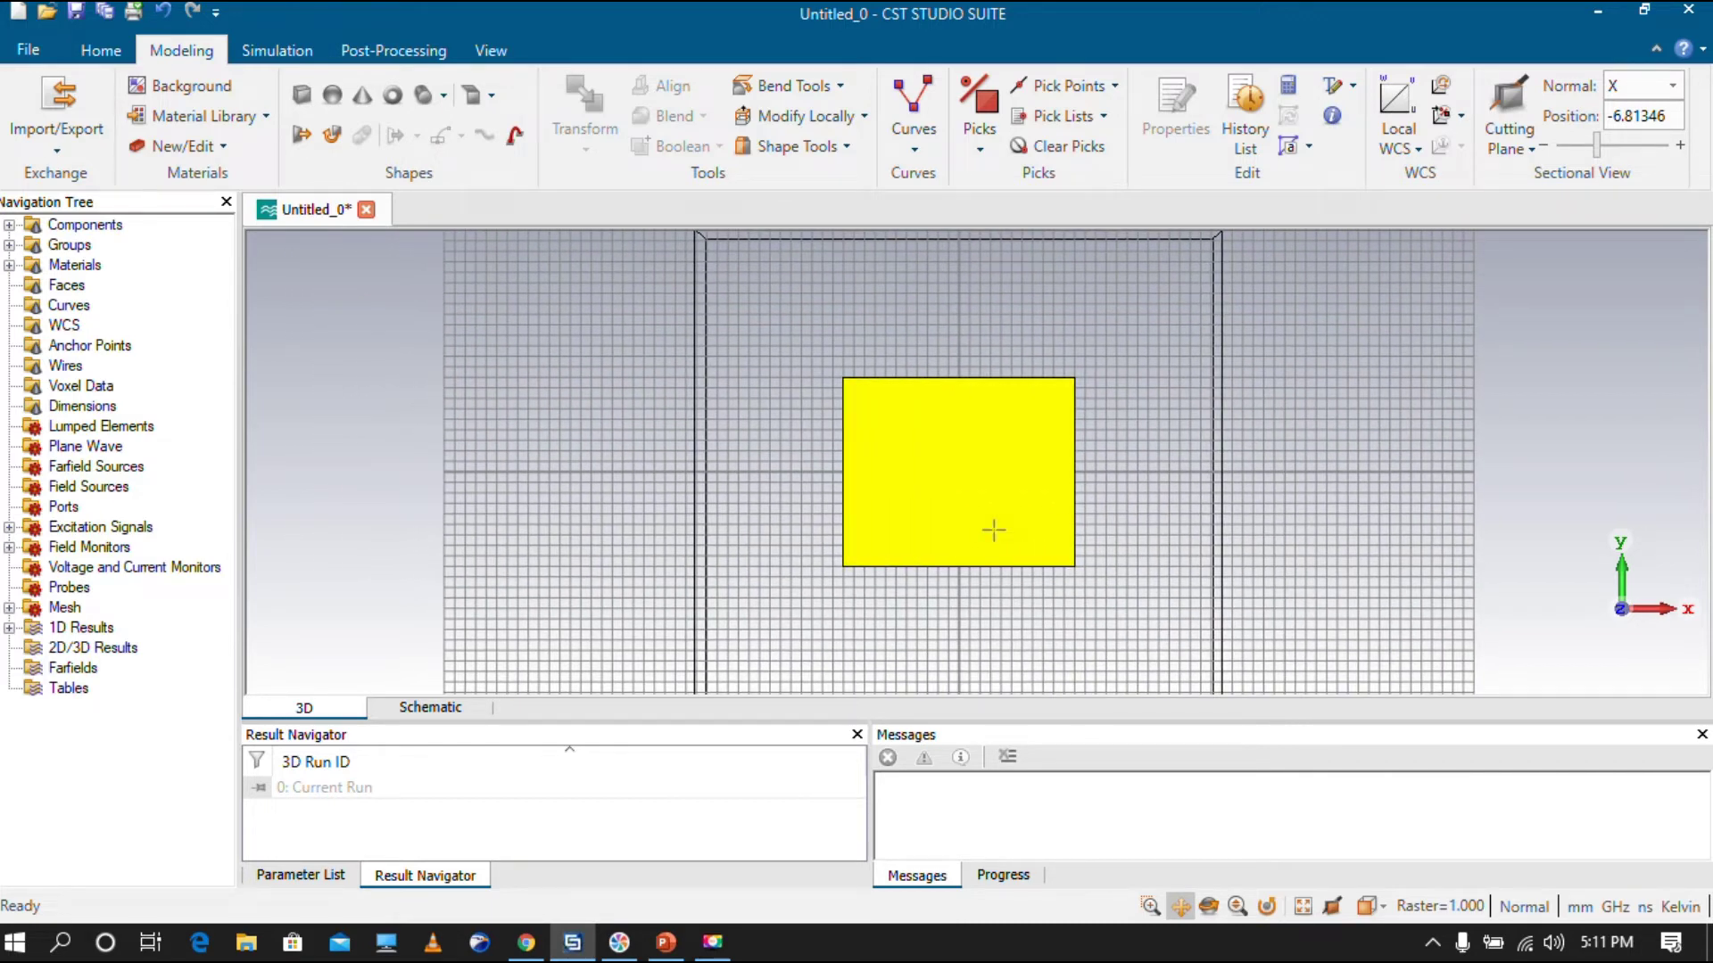
Expand the components down to component1 in the navigation tree and examine the ground brick and its parent component
click(9, 225)
click(34, 246)
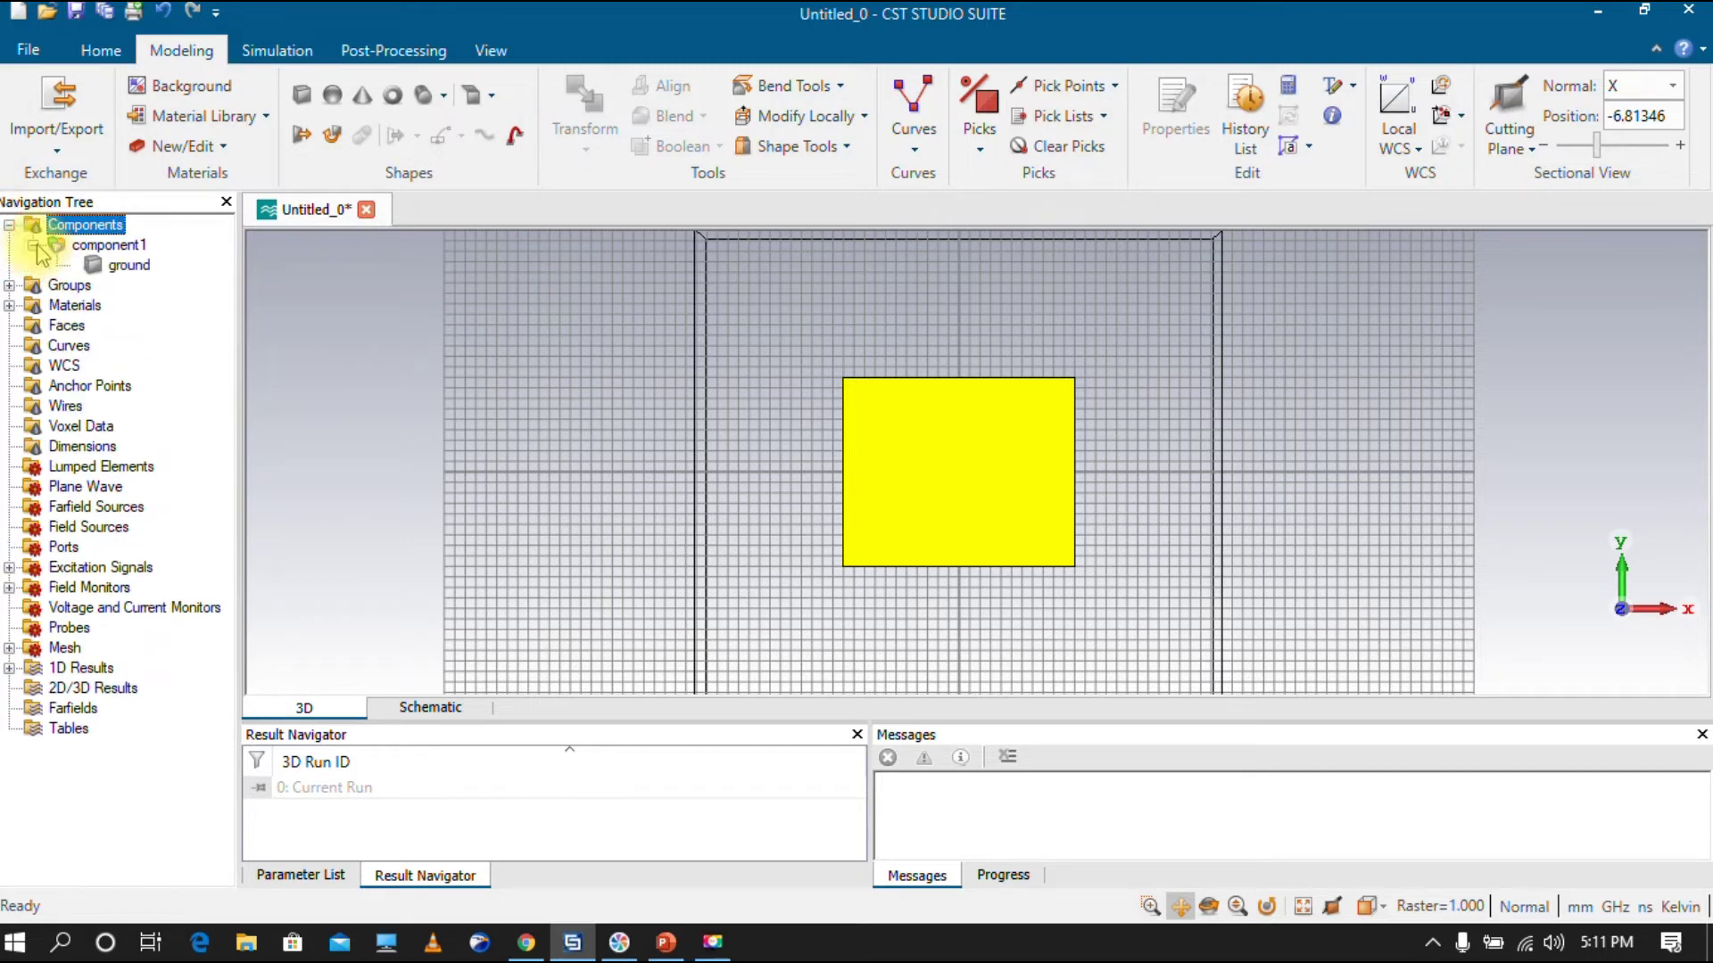
click(127, 266)
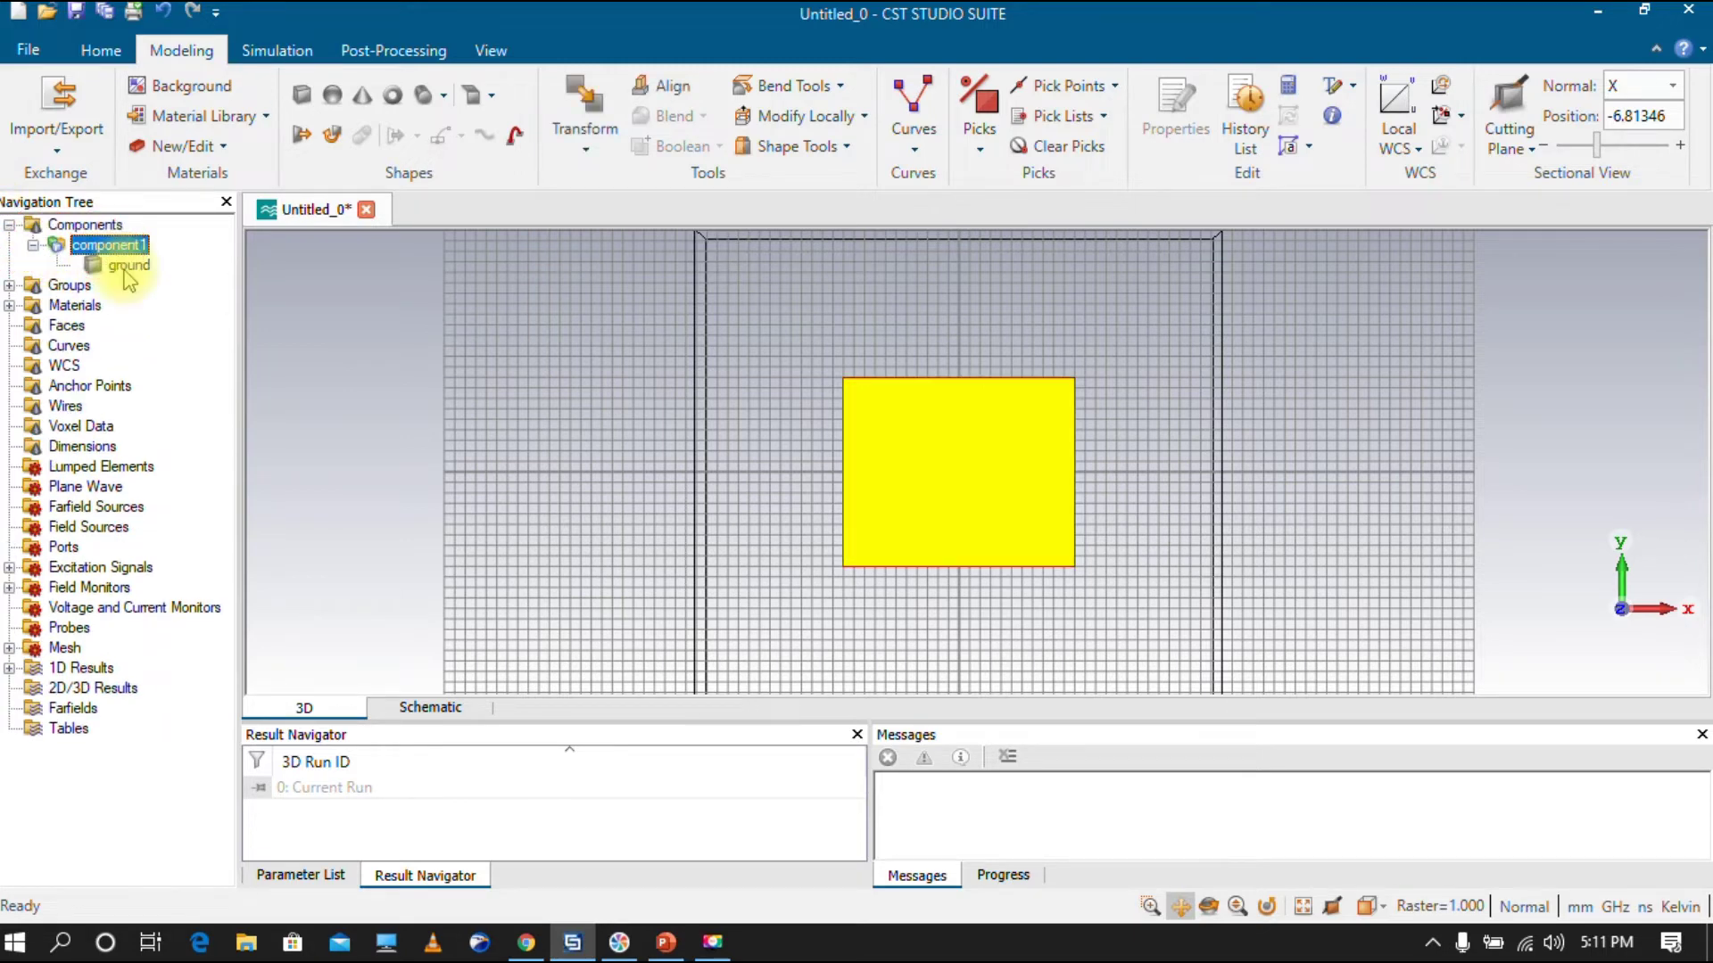
click(107, 245)
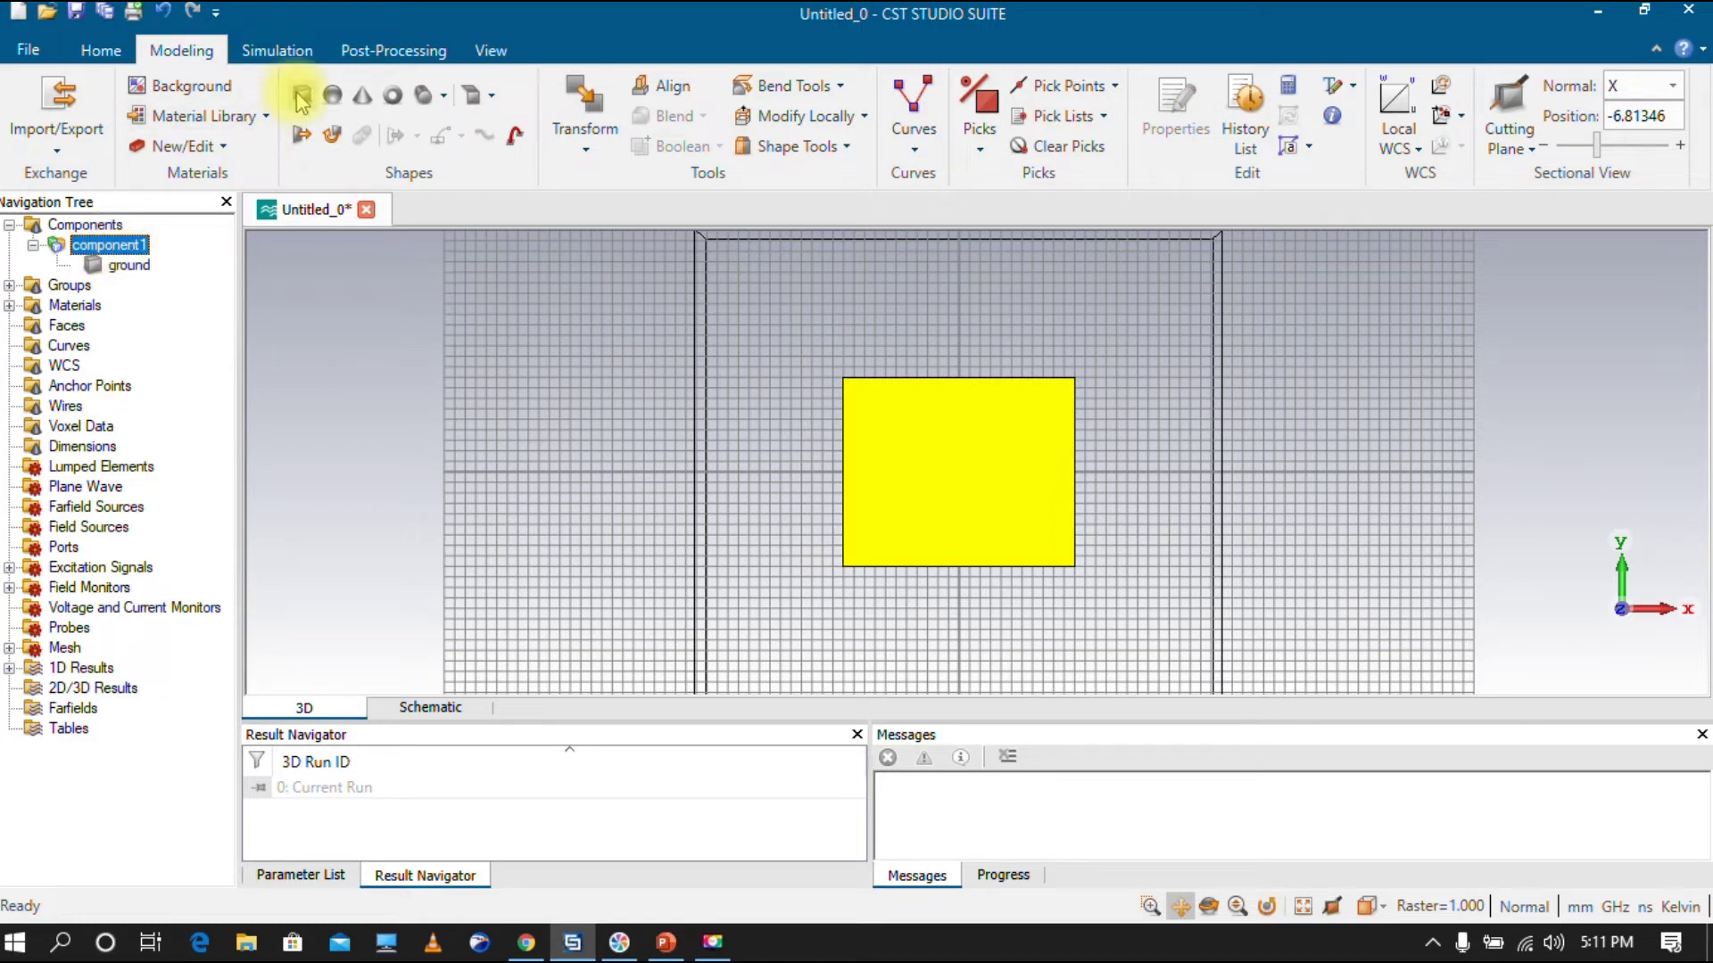
Start a new brick in component1 defined by numeric coordinates and name it substrate
click(305, 98)
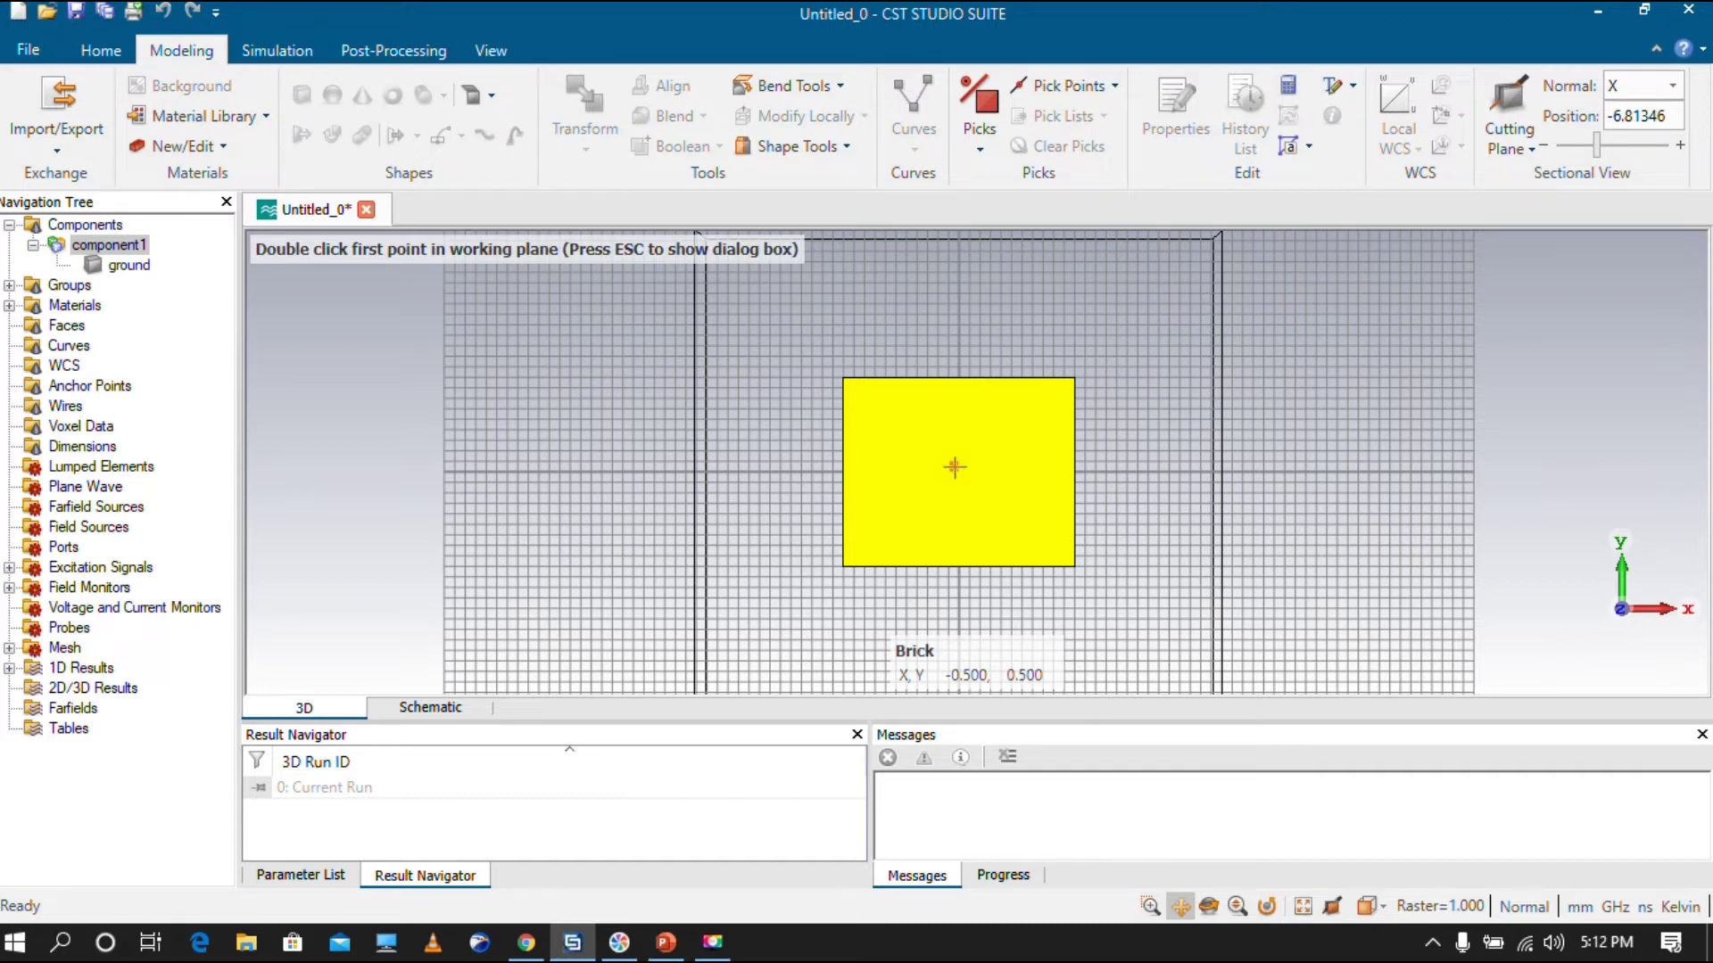
key(Escape)
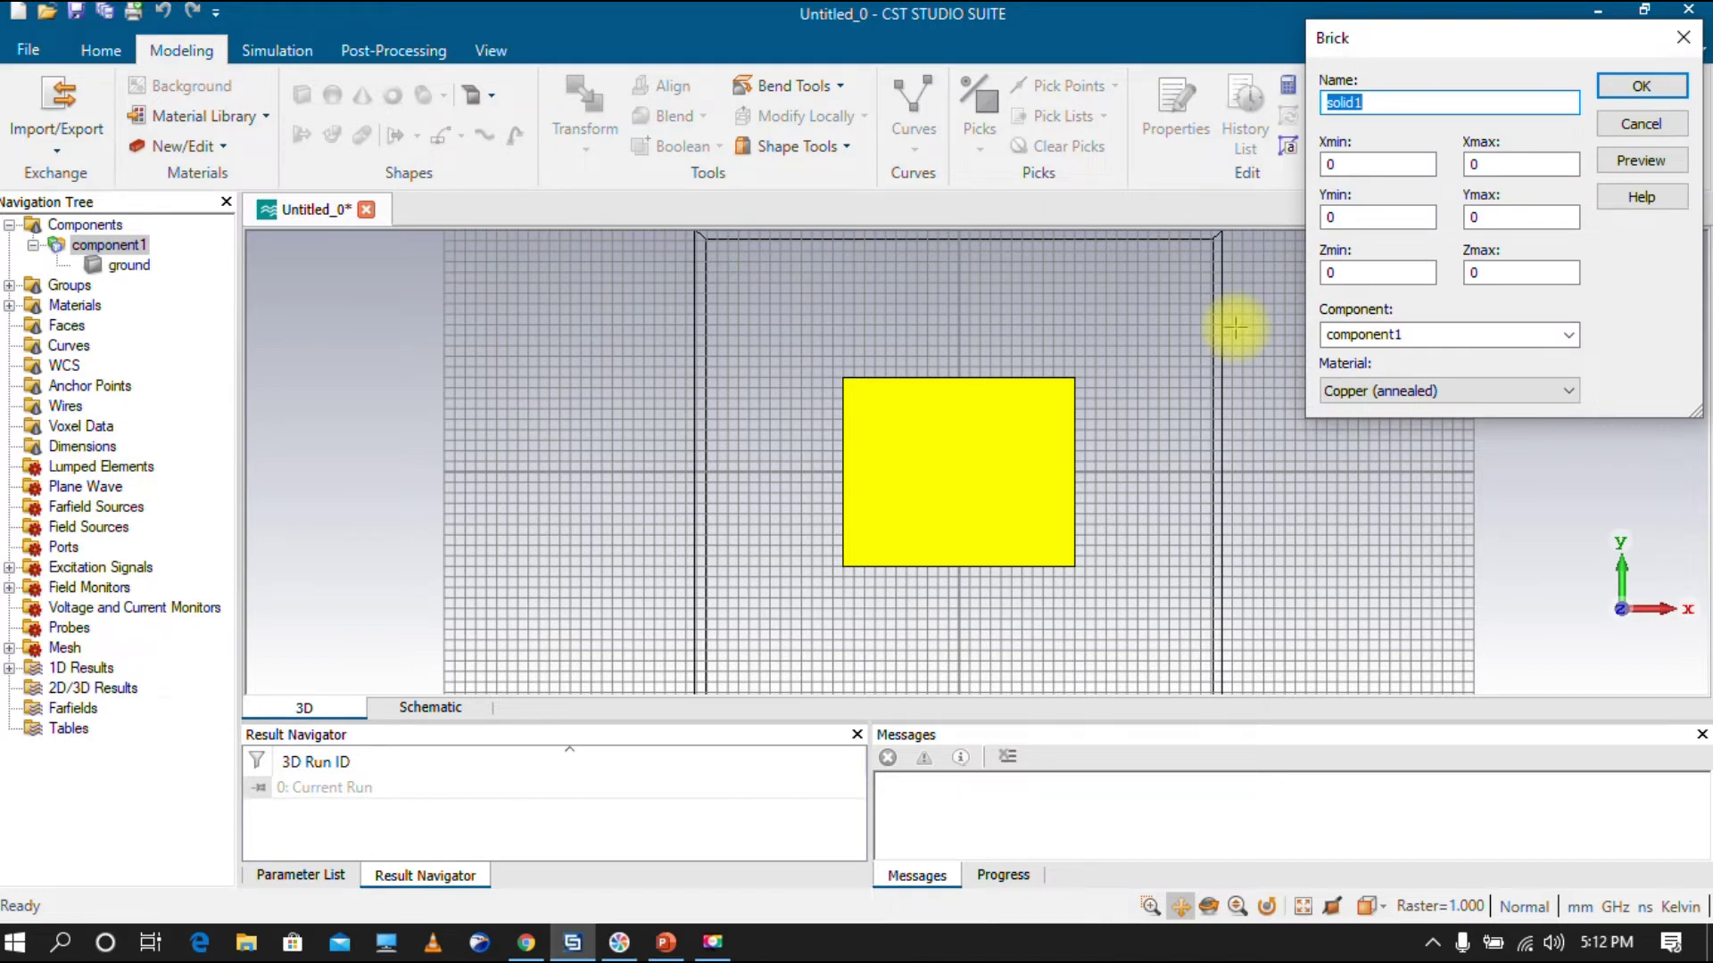
text(substrate)
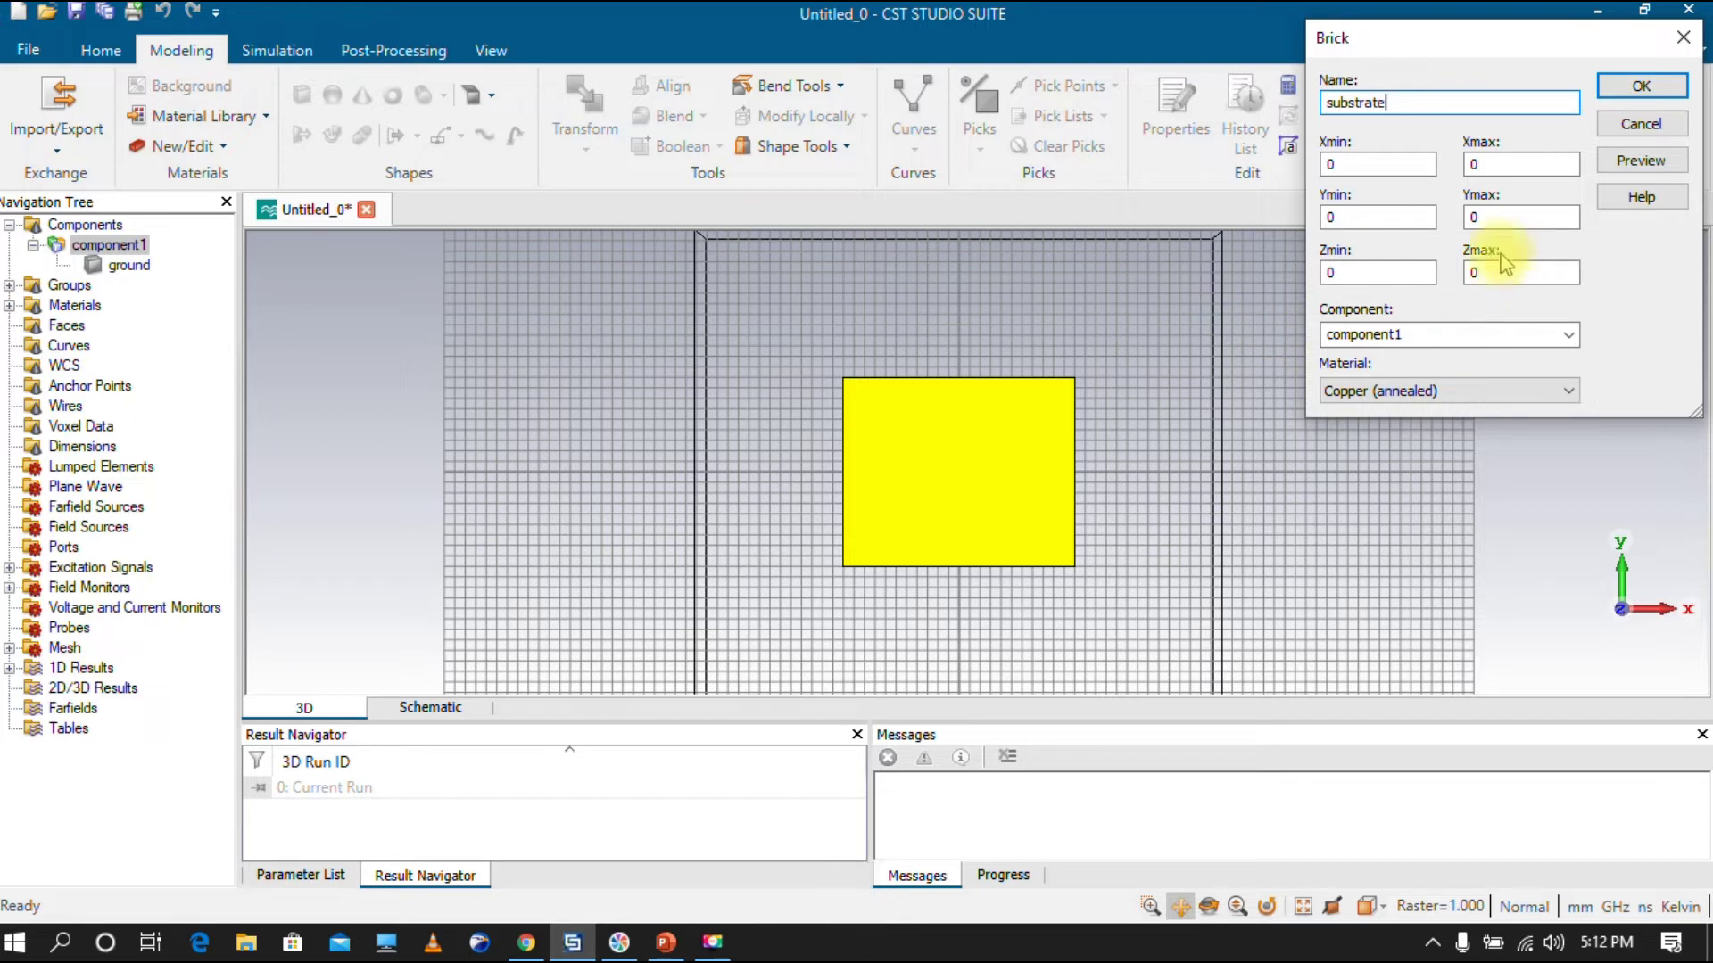
Set the substrate brick's X range from -22/2 to 22/2
click(1362, 164)
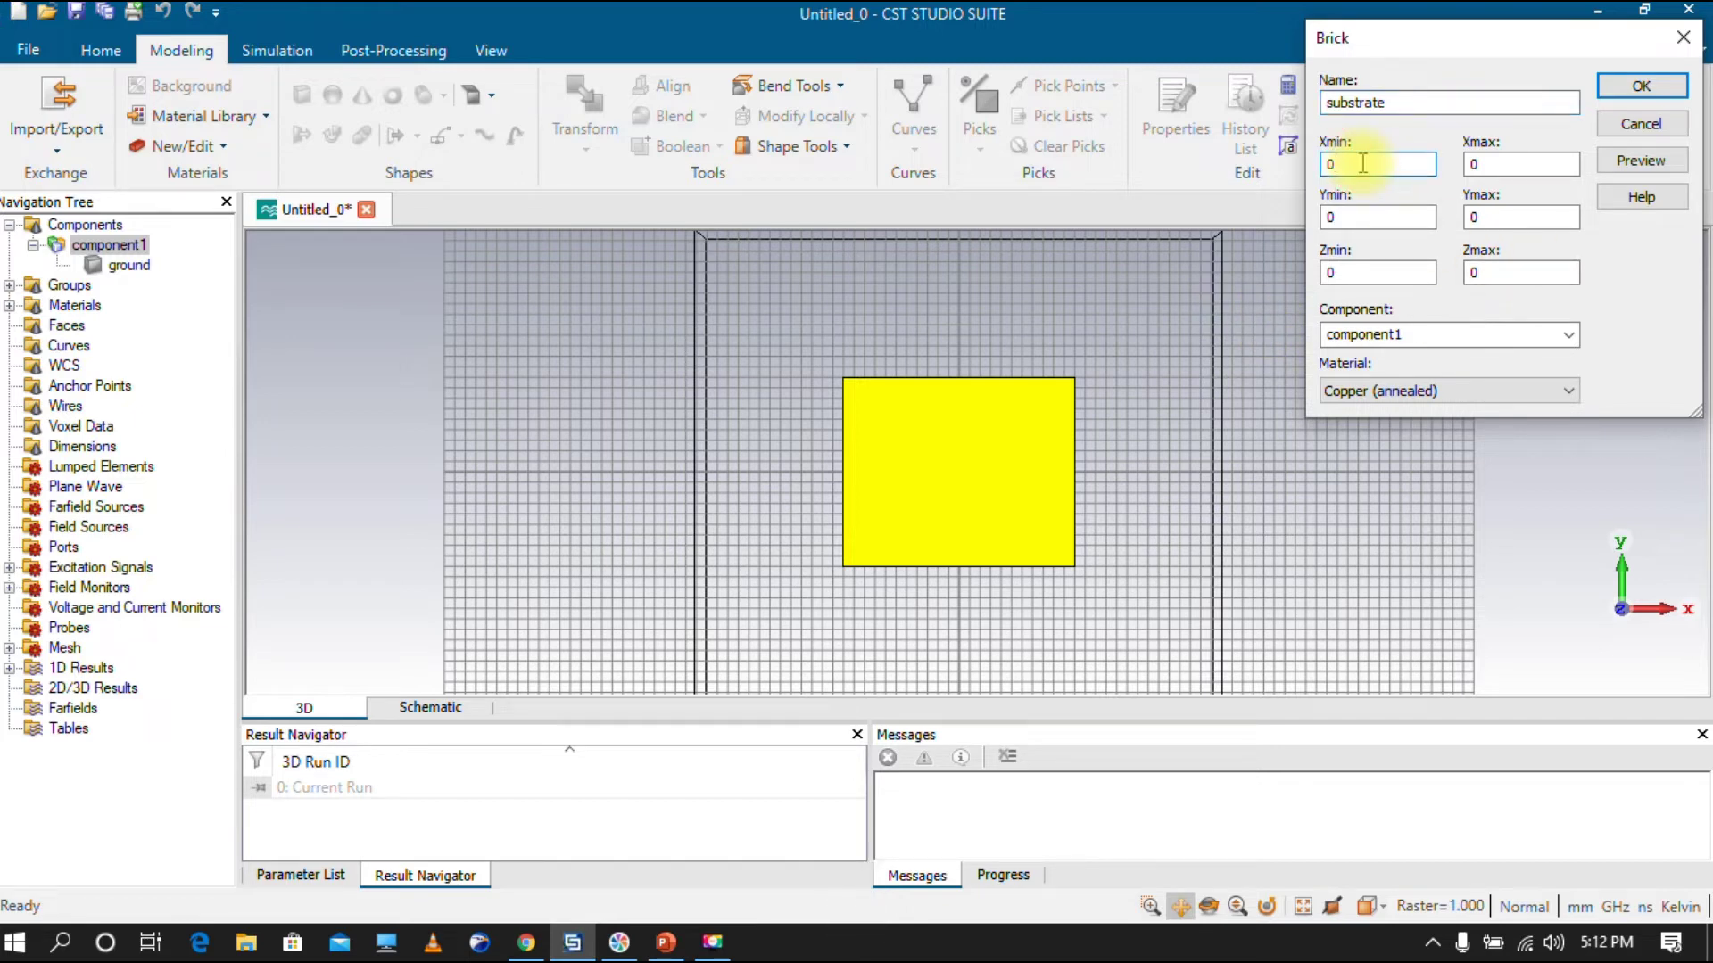
key(BackSpace)
text(-22/2)
key(Tab)
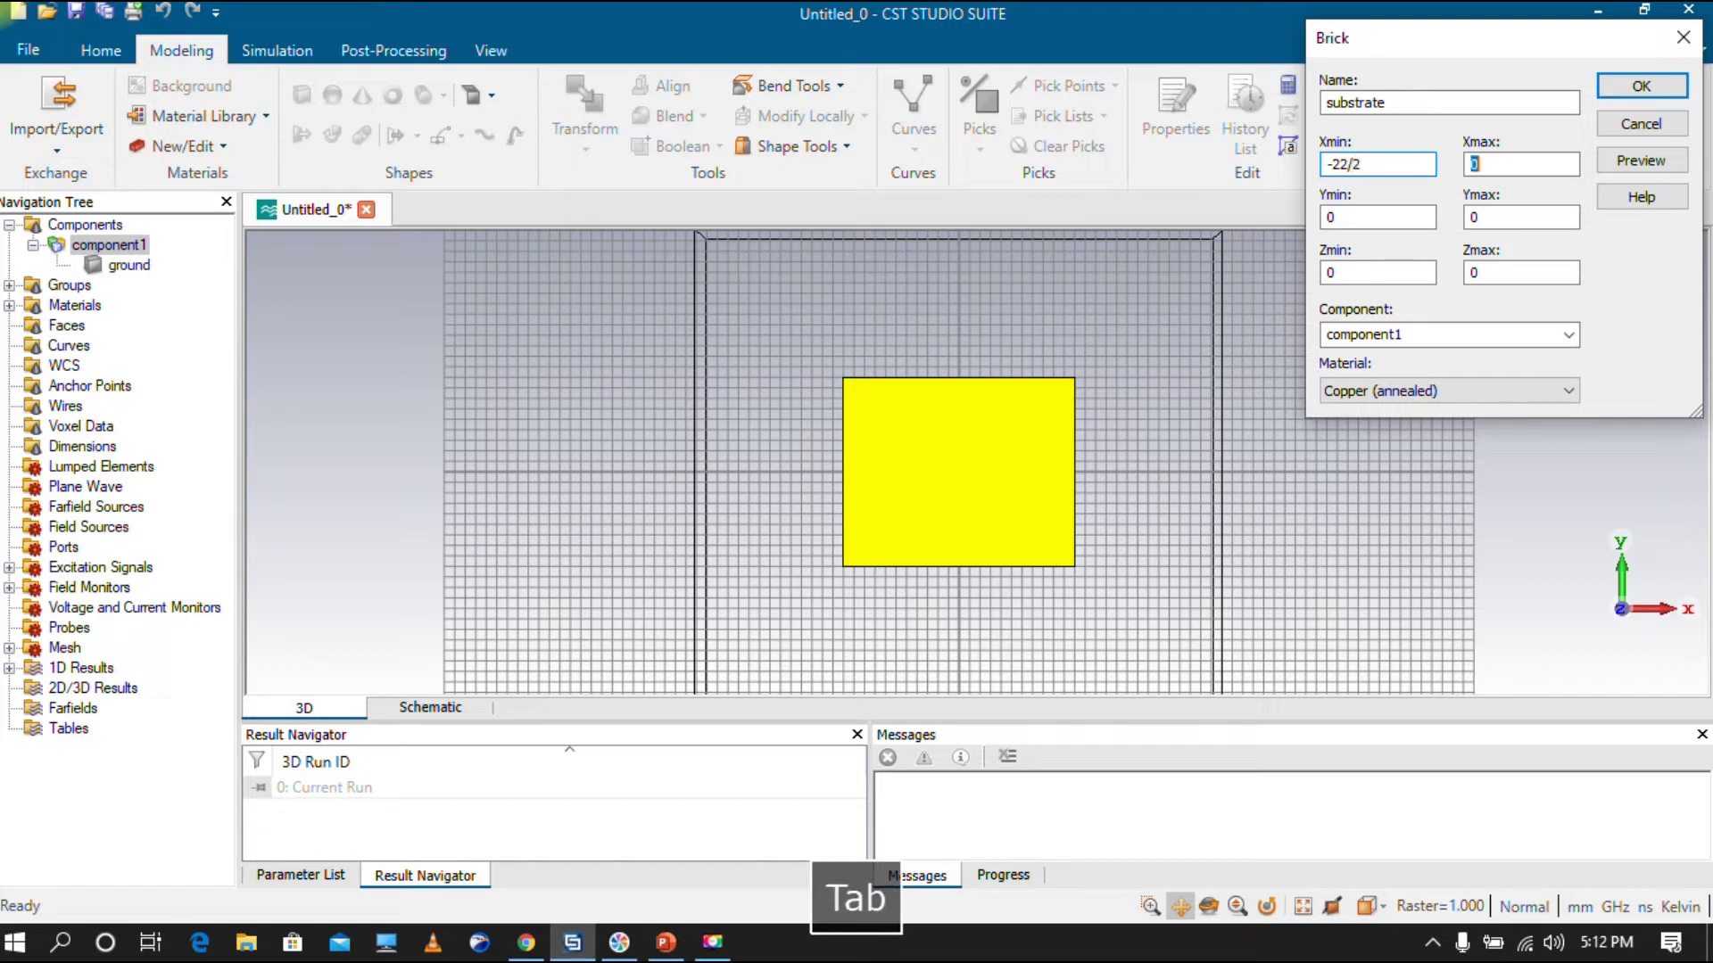
text(22/2)
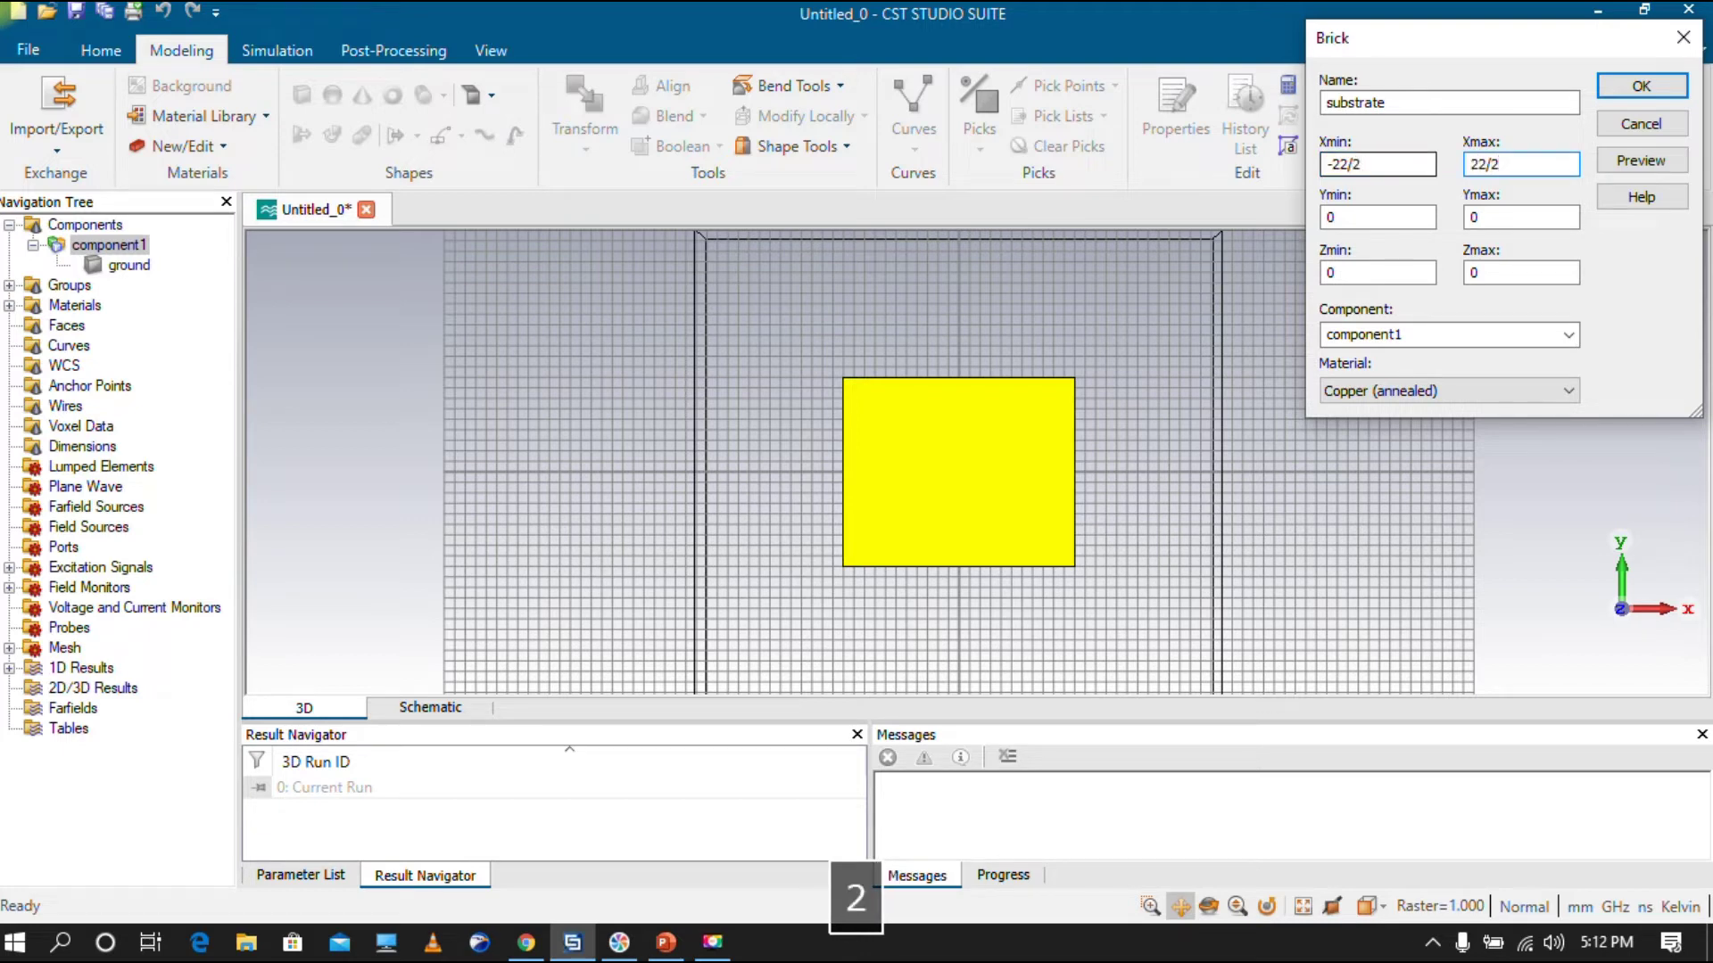
Set the substrate brick's Y range from -18/2 to 18/2
key(Tab)
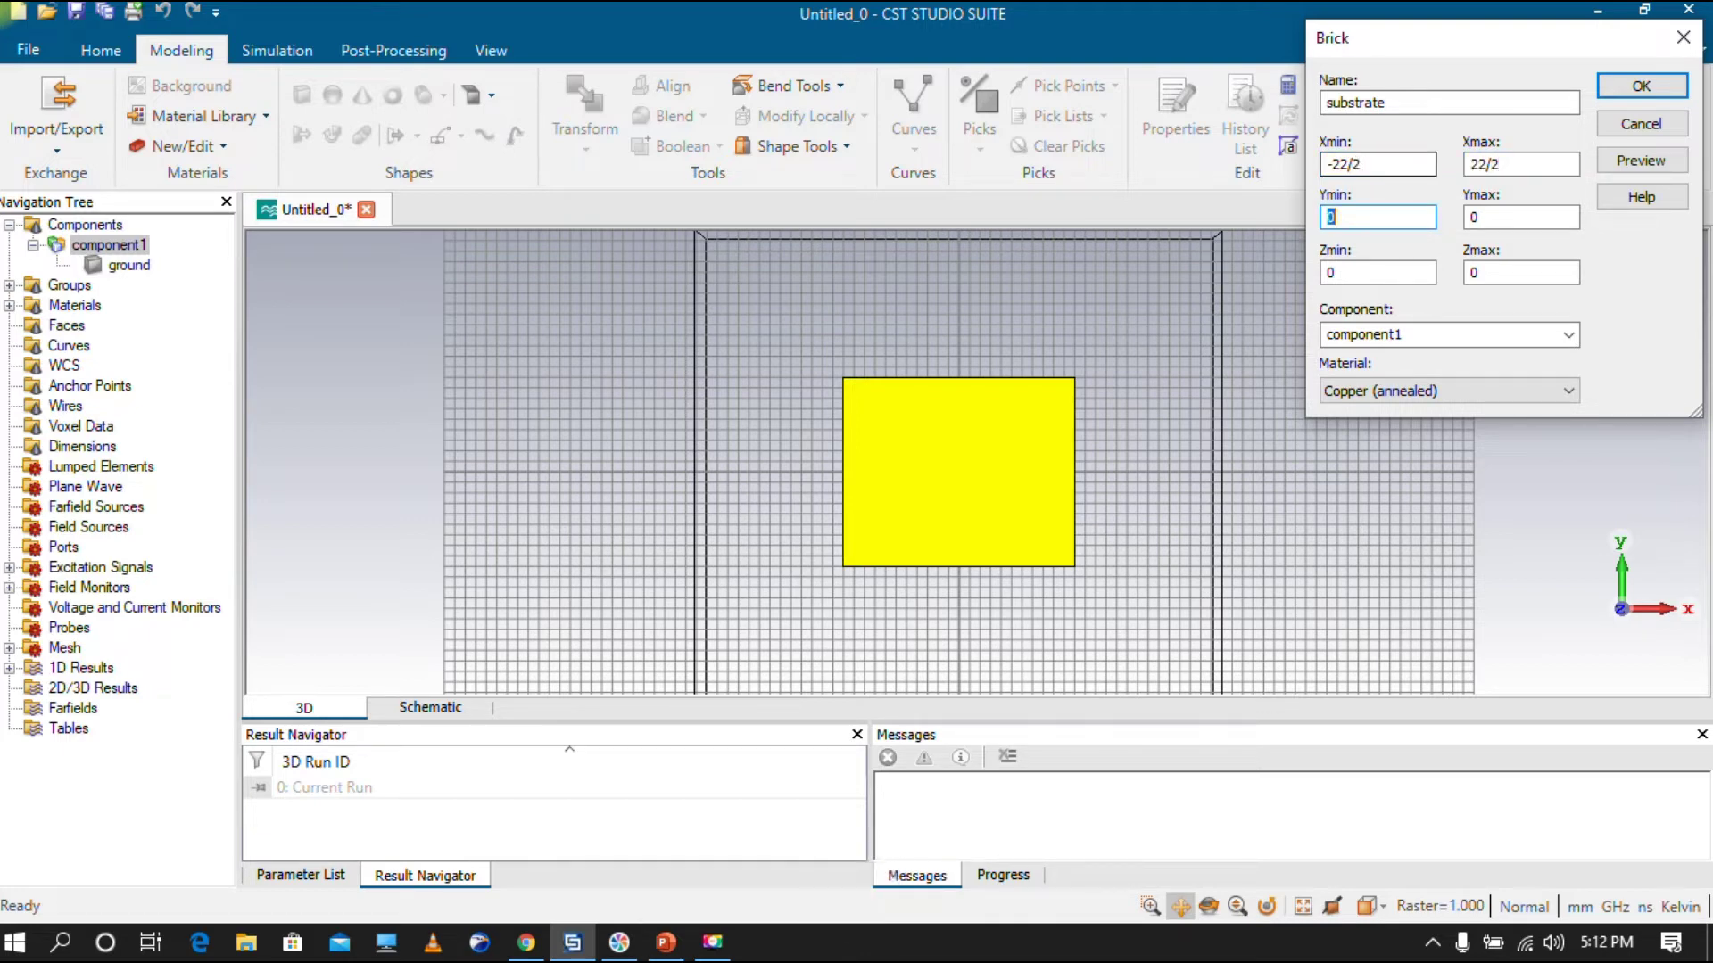
text(-18/)
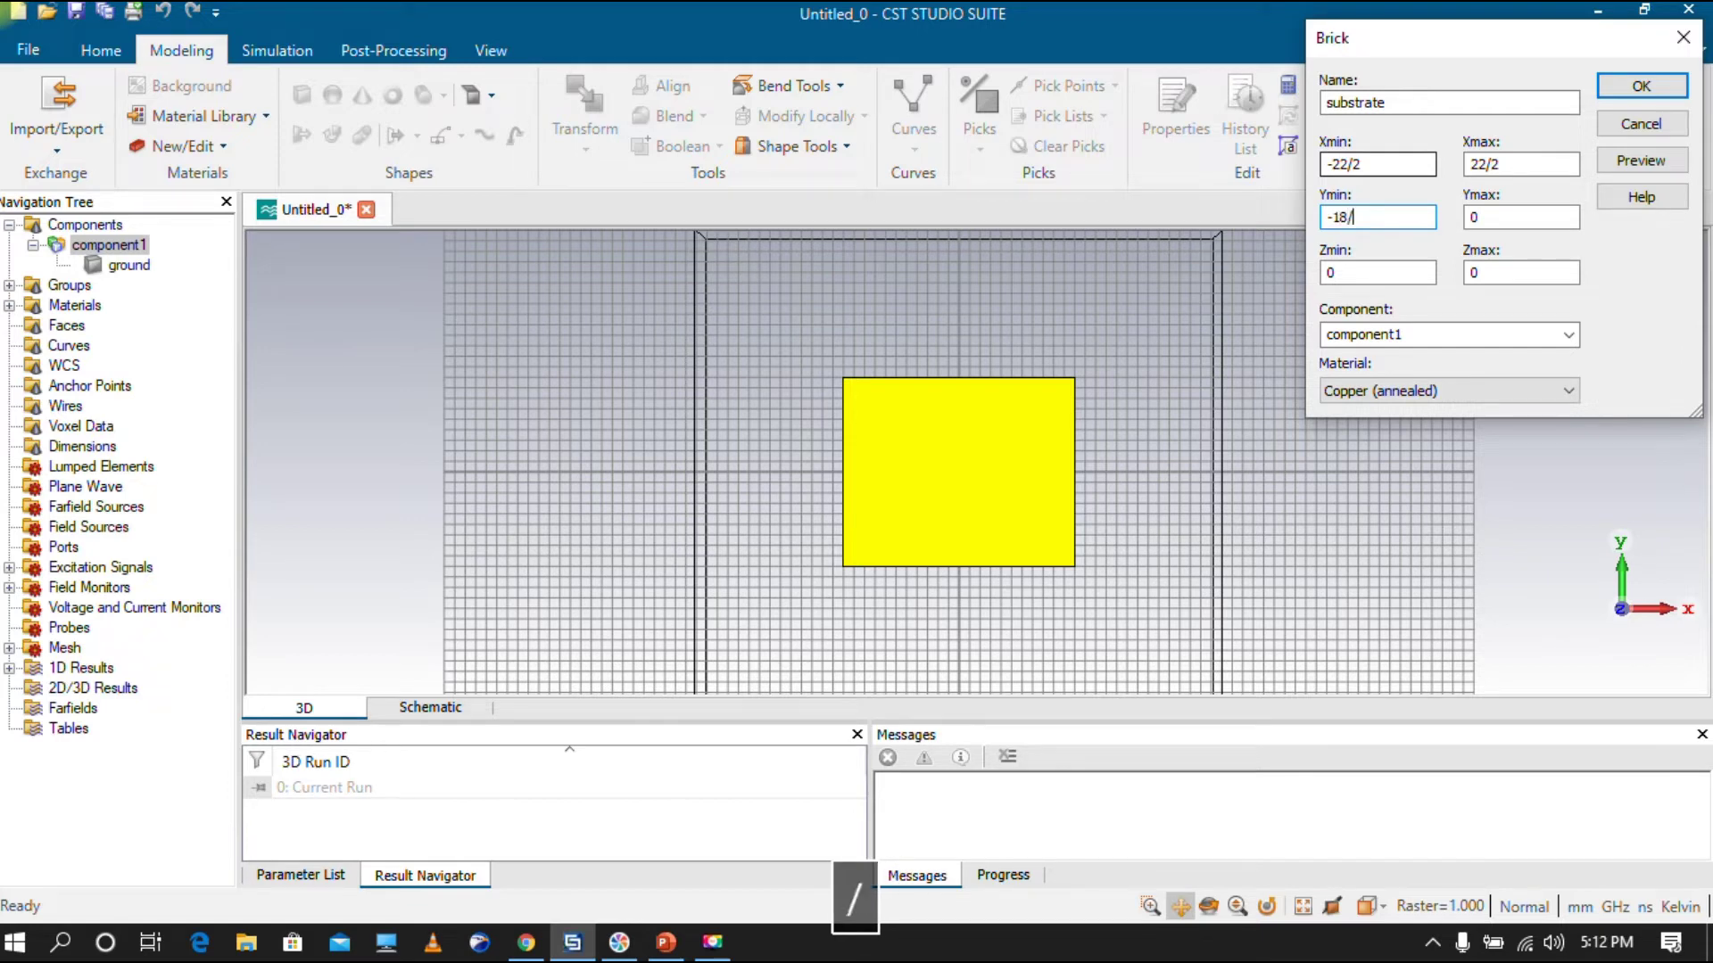
text(2)
key(Tab)
text(18/2)
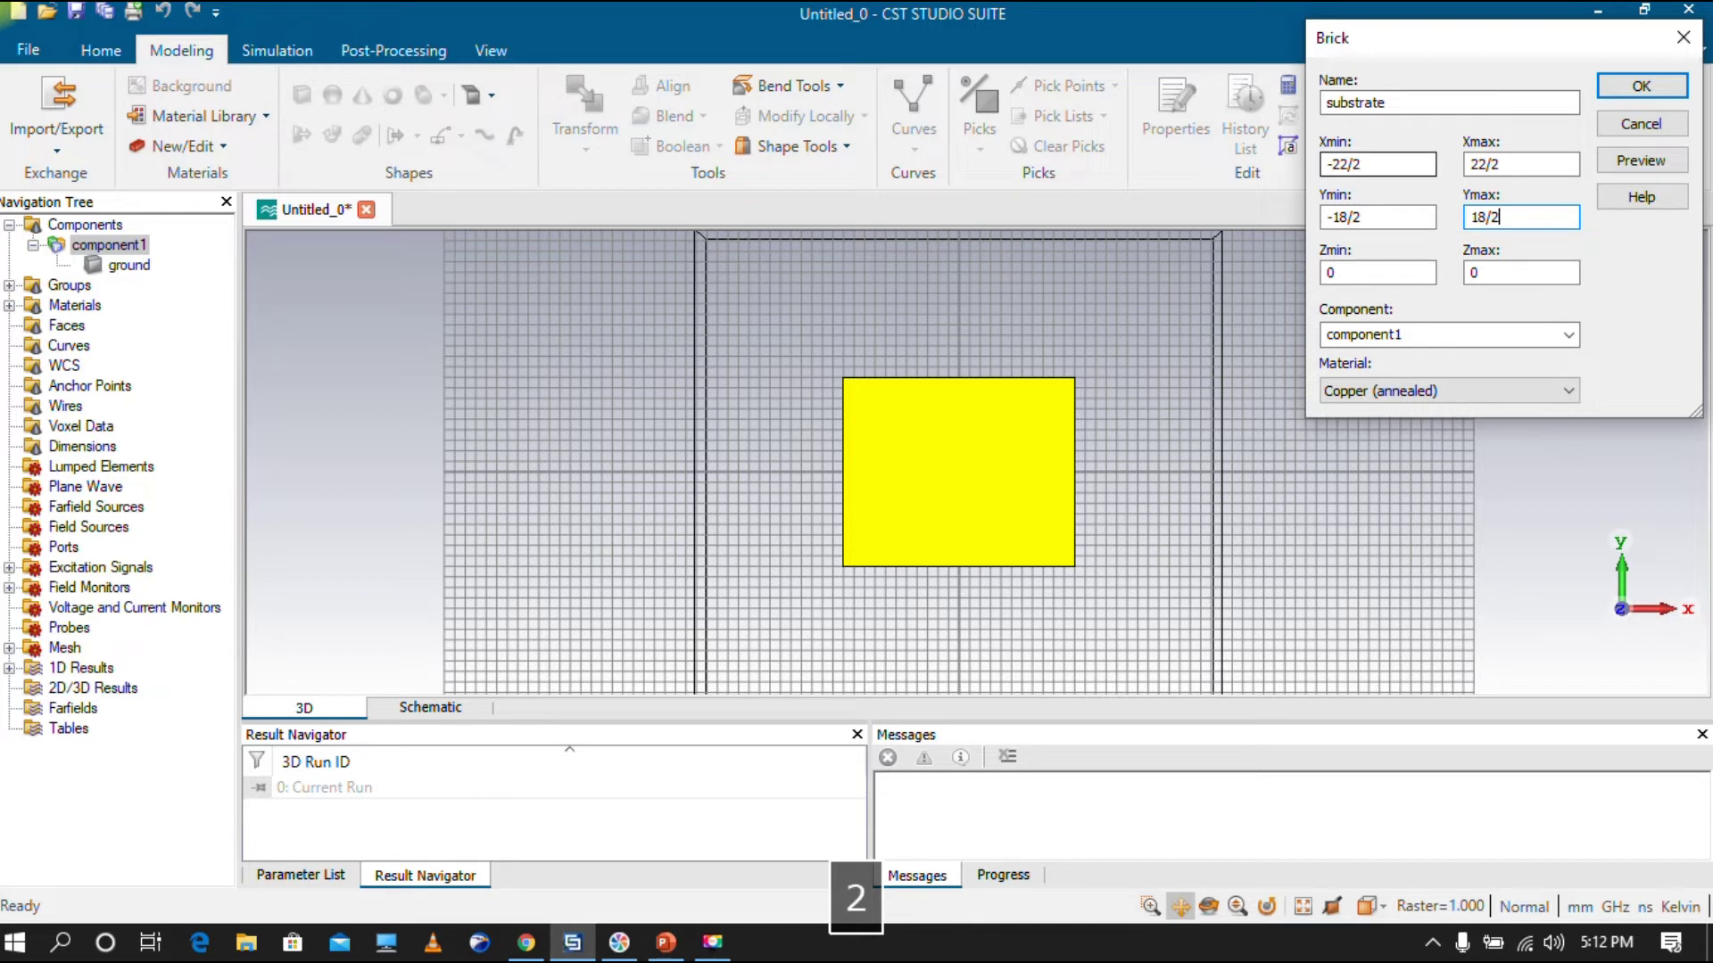
Set the substrate brick's Z range from 0.035 to 1.635
key(Tab)
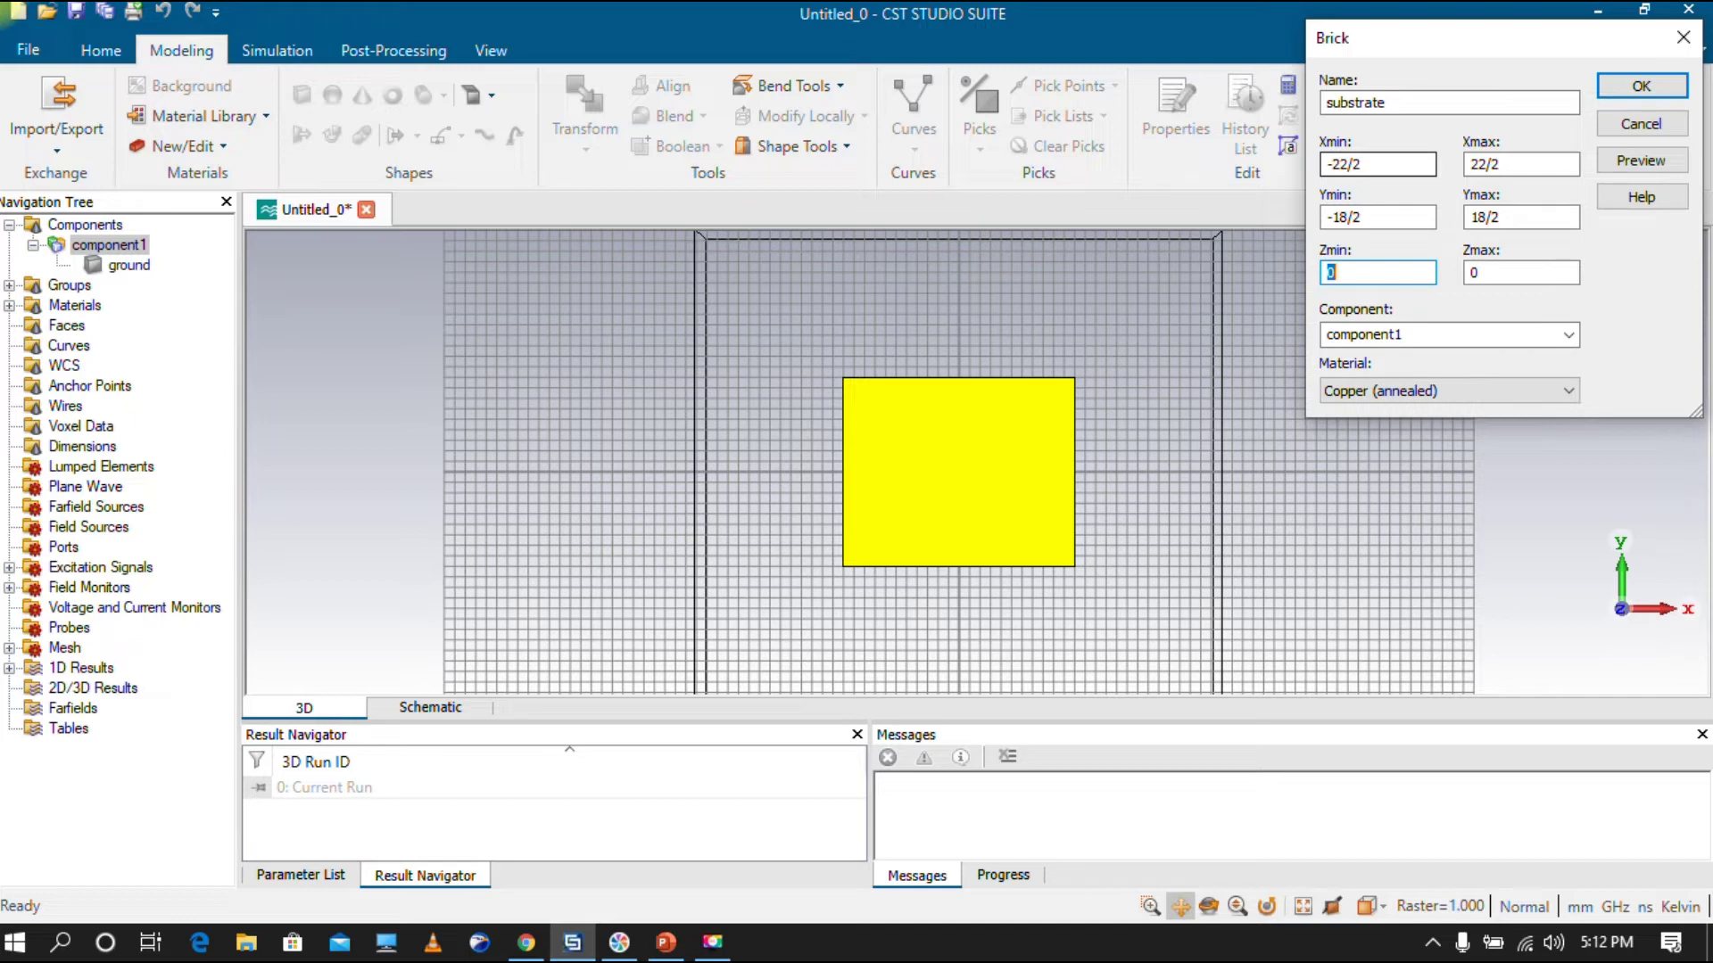
text(-)
text(35)
key(Left)
text(0)
click(1544, 276)
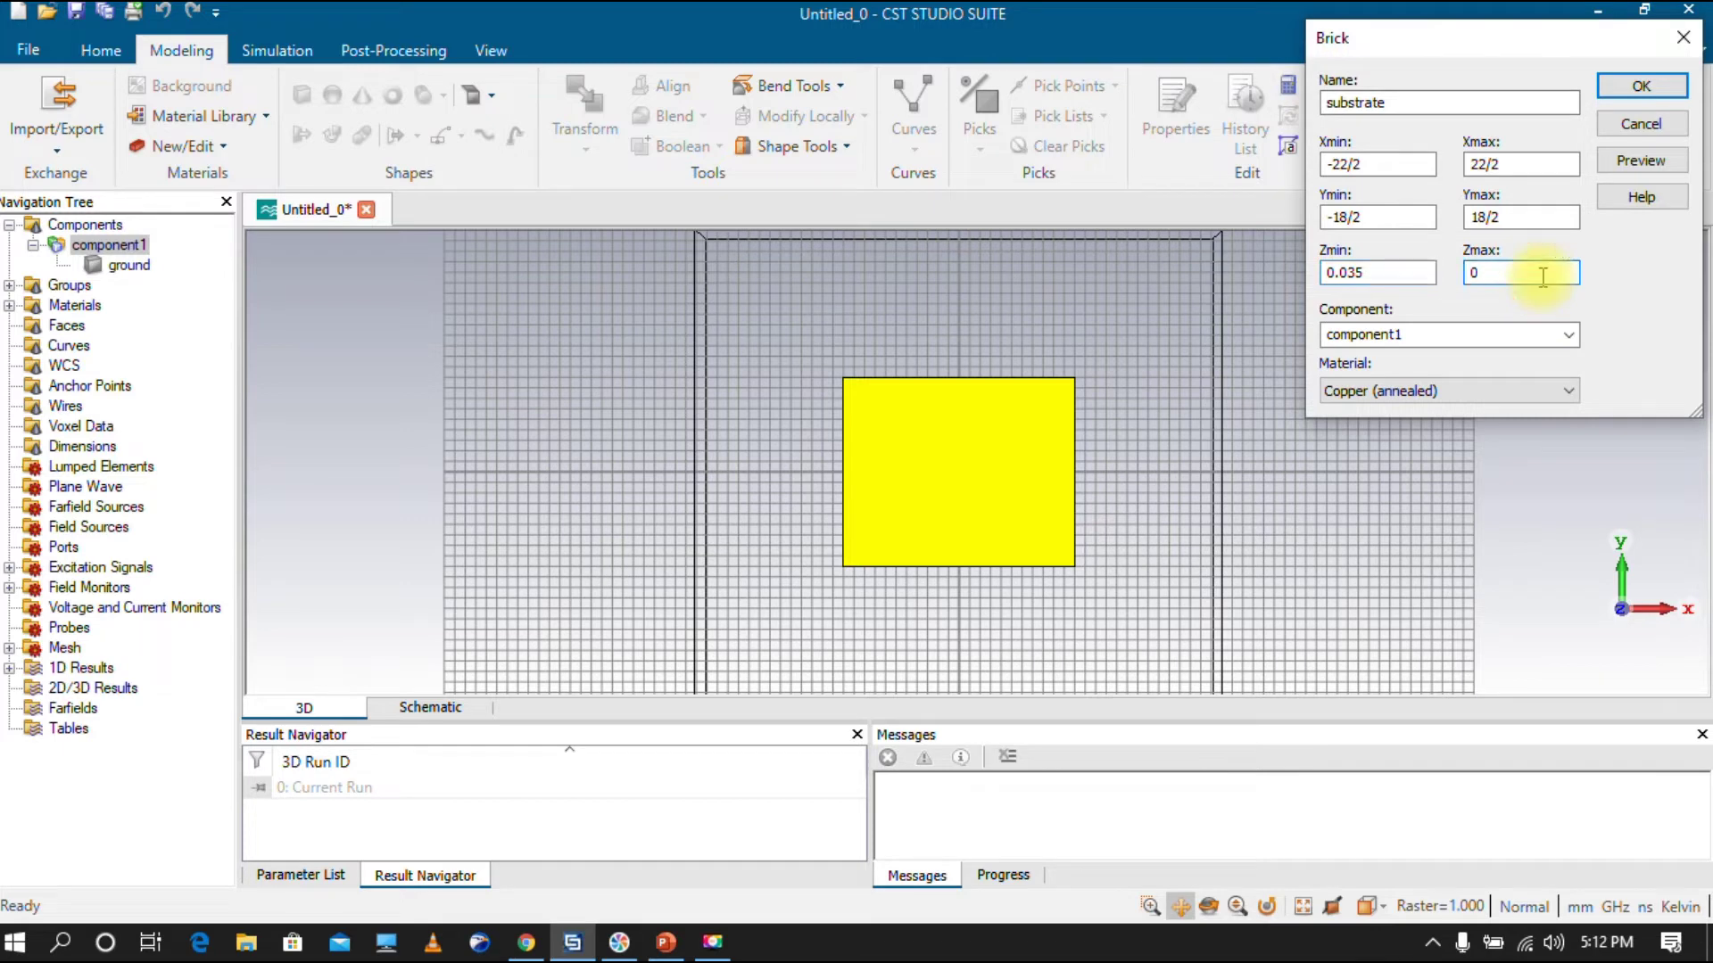
key(BackSpace)
text(1.6)
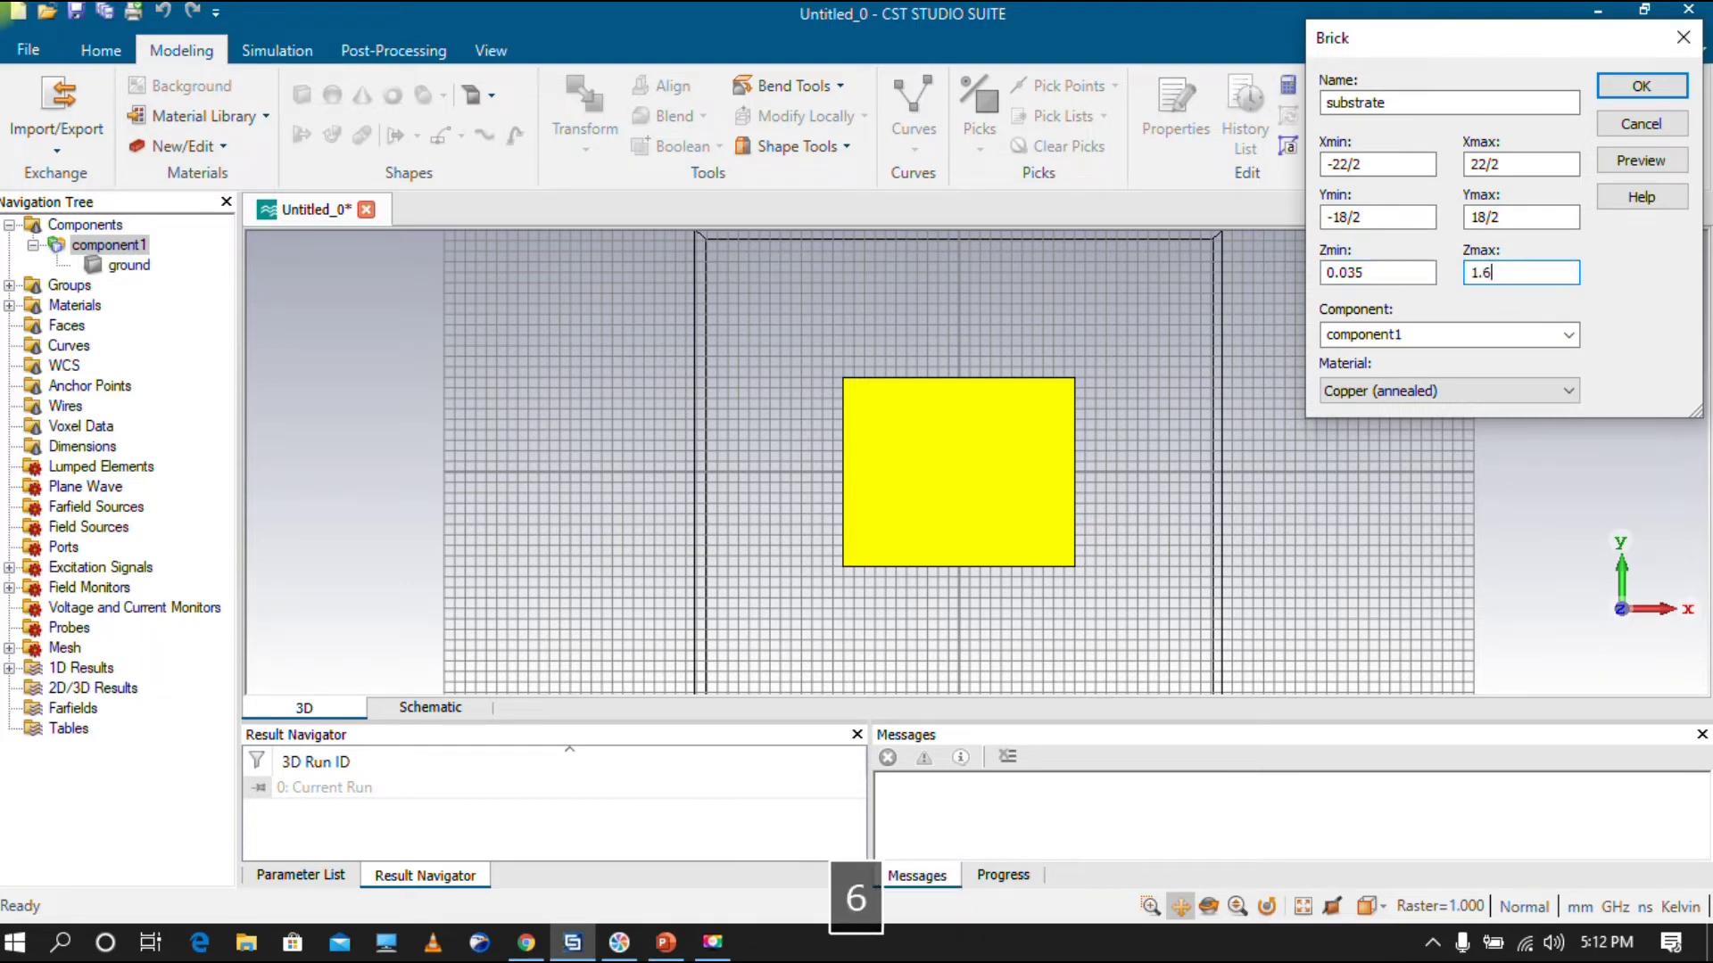
text(35)
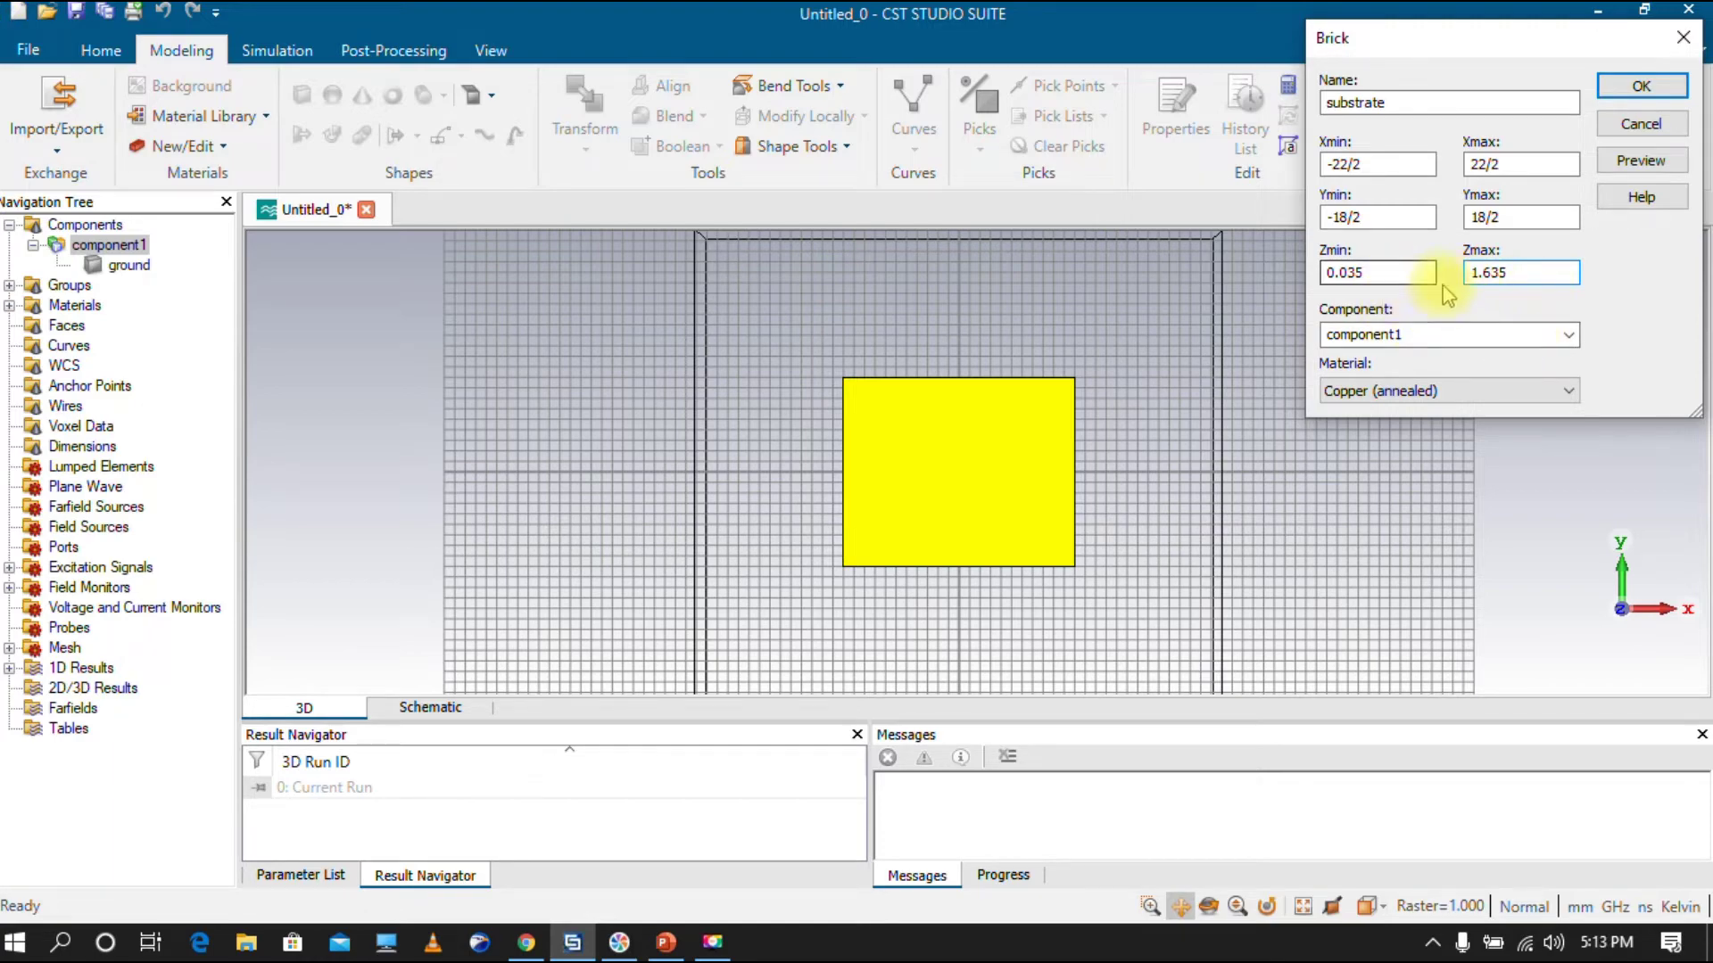
Assign FR-4 (lossy) from the material library to the substrate brick, preview it and create it
click(1476, 402)
click(1463, 425)
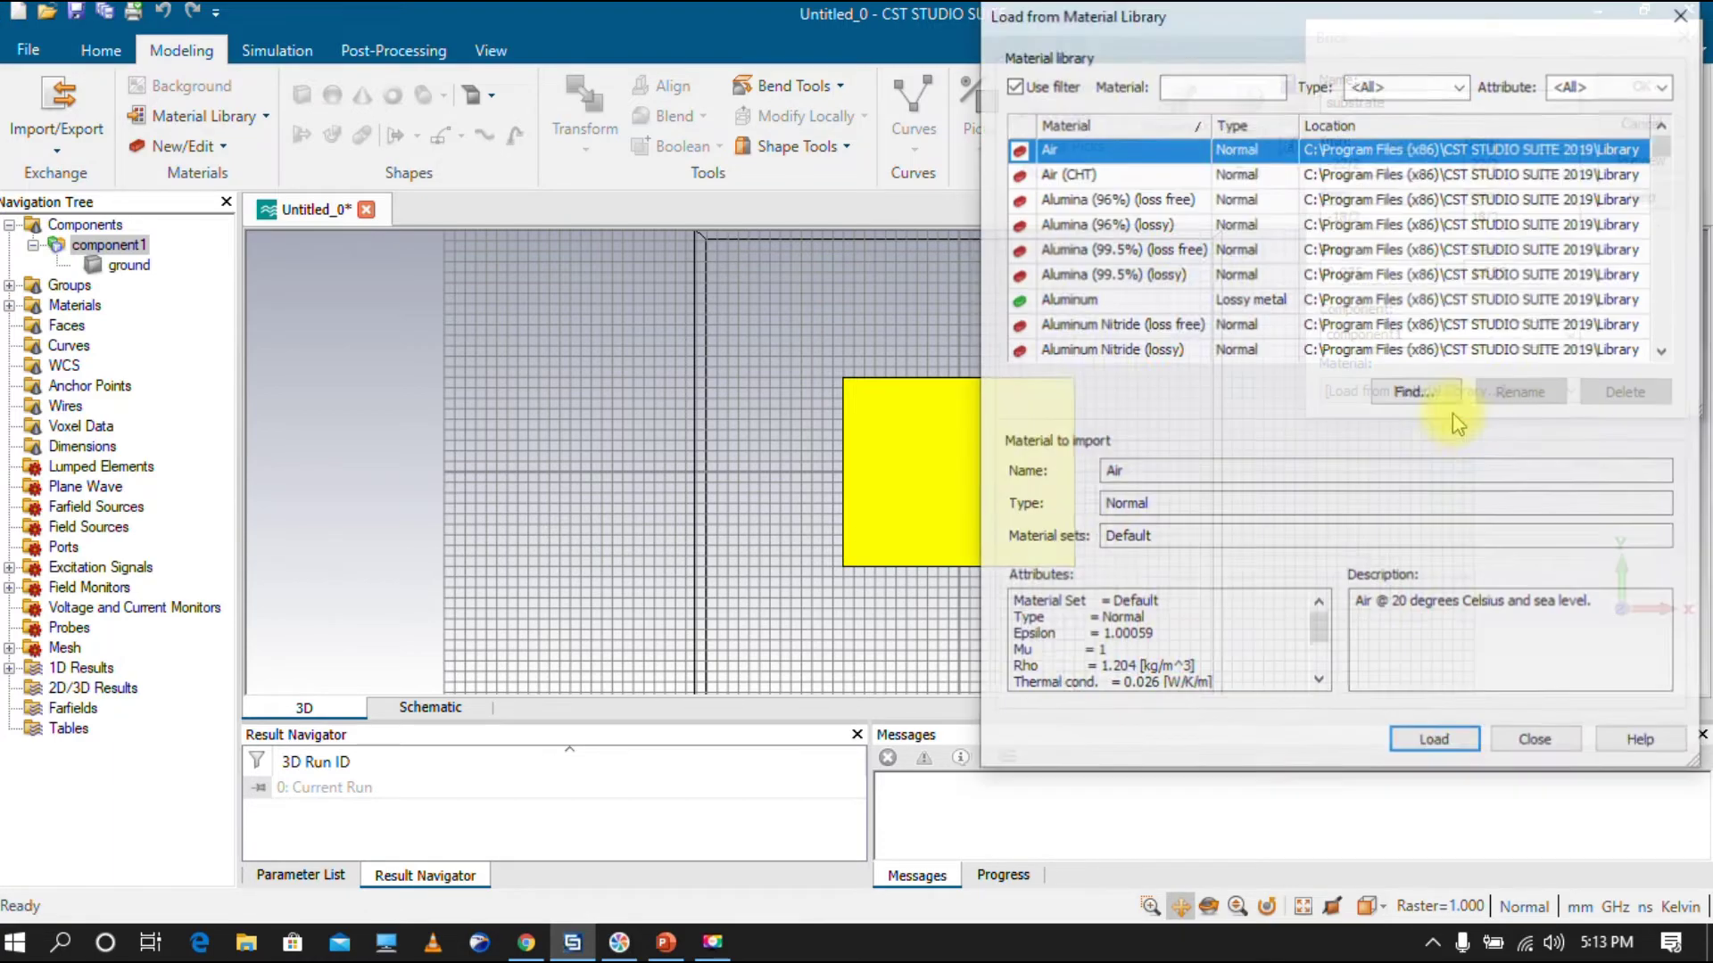
scroll(1059, 253, down, 10)
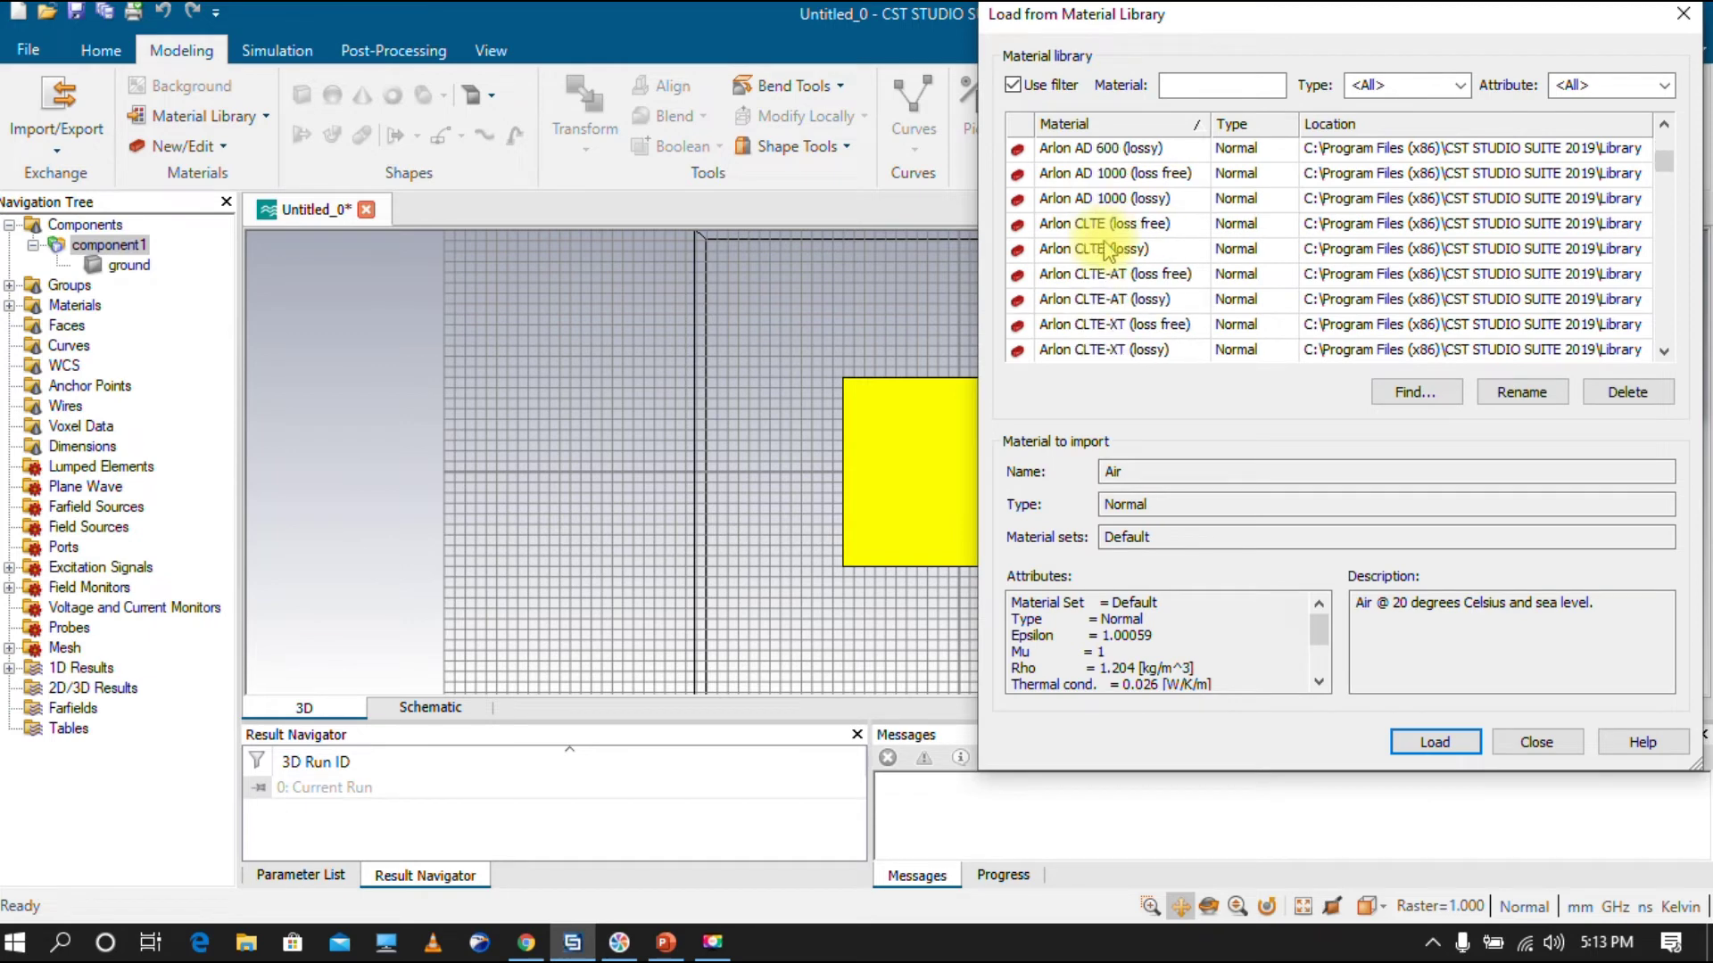
scroll(1106, 253, down, 9)
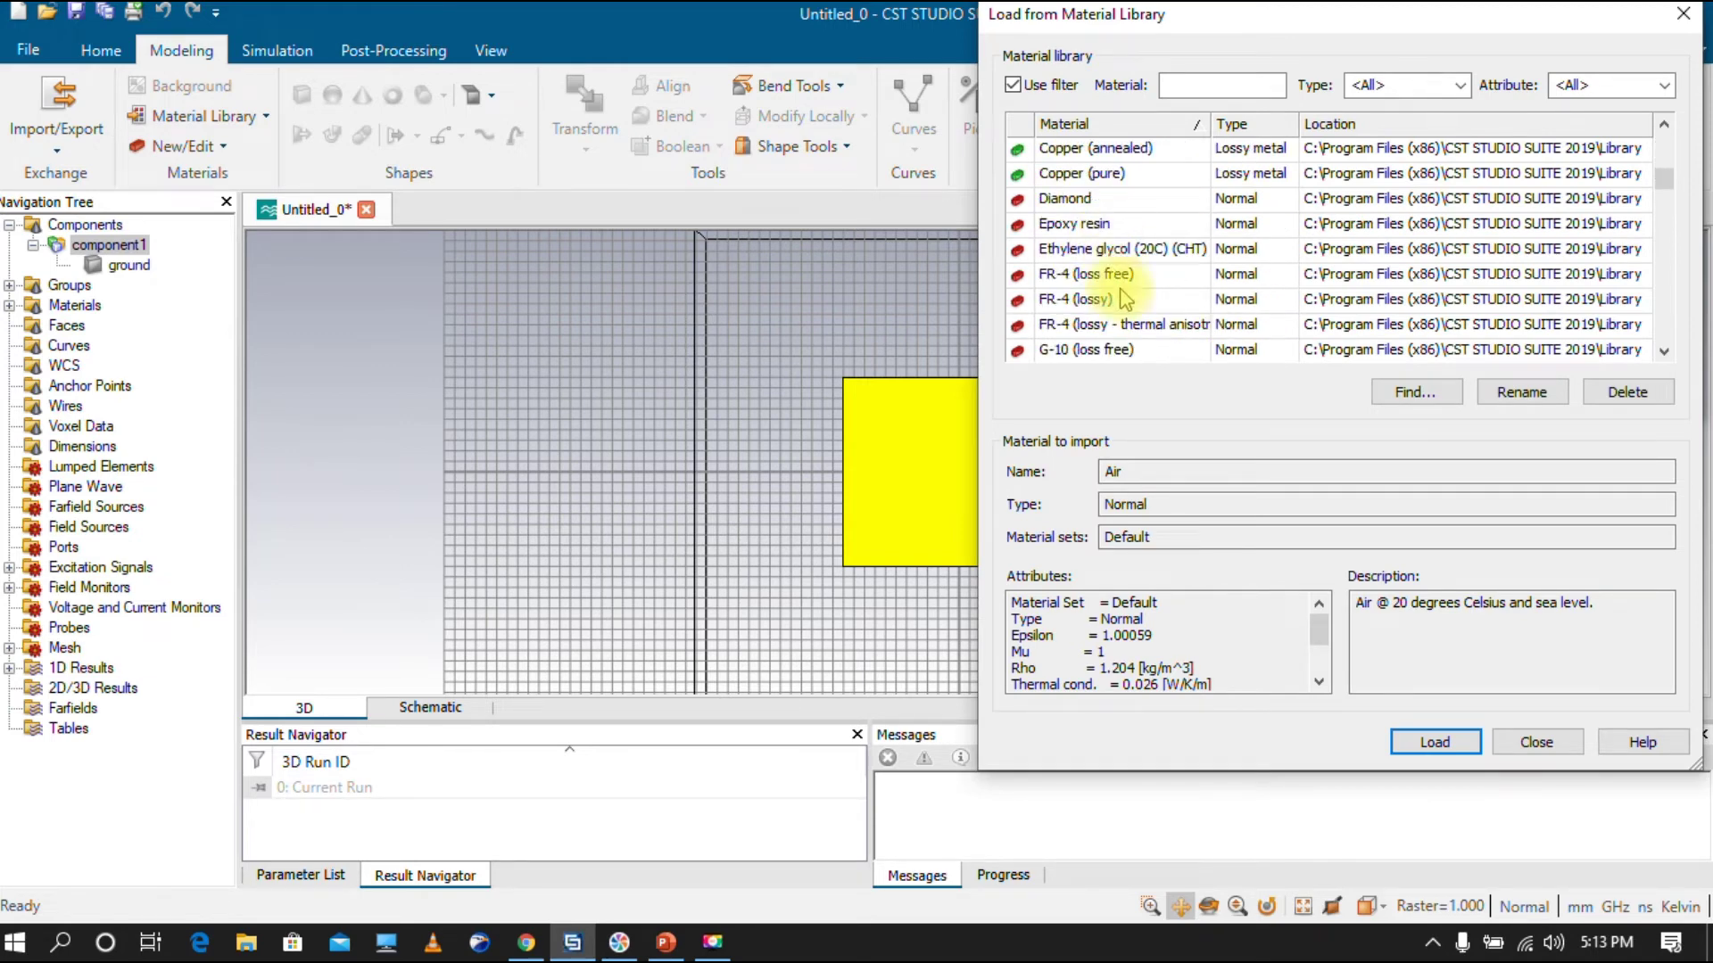
click(1103, 301)
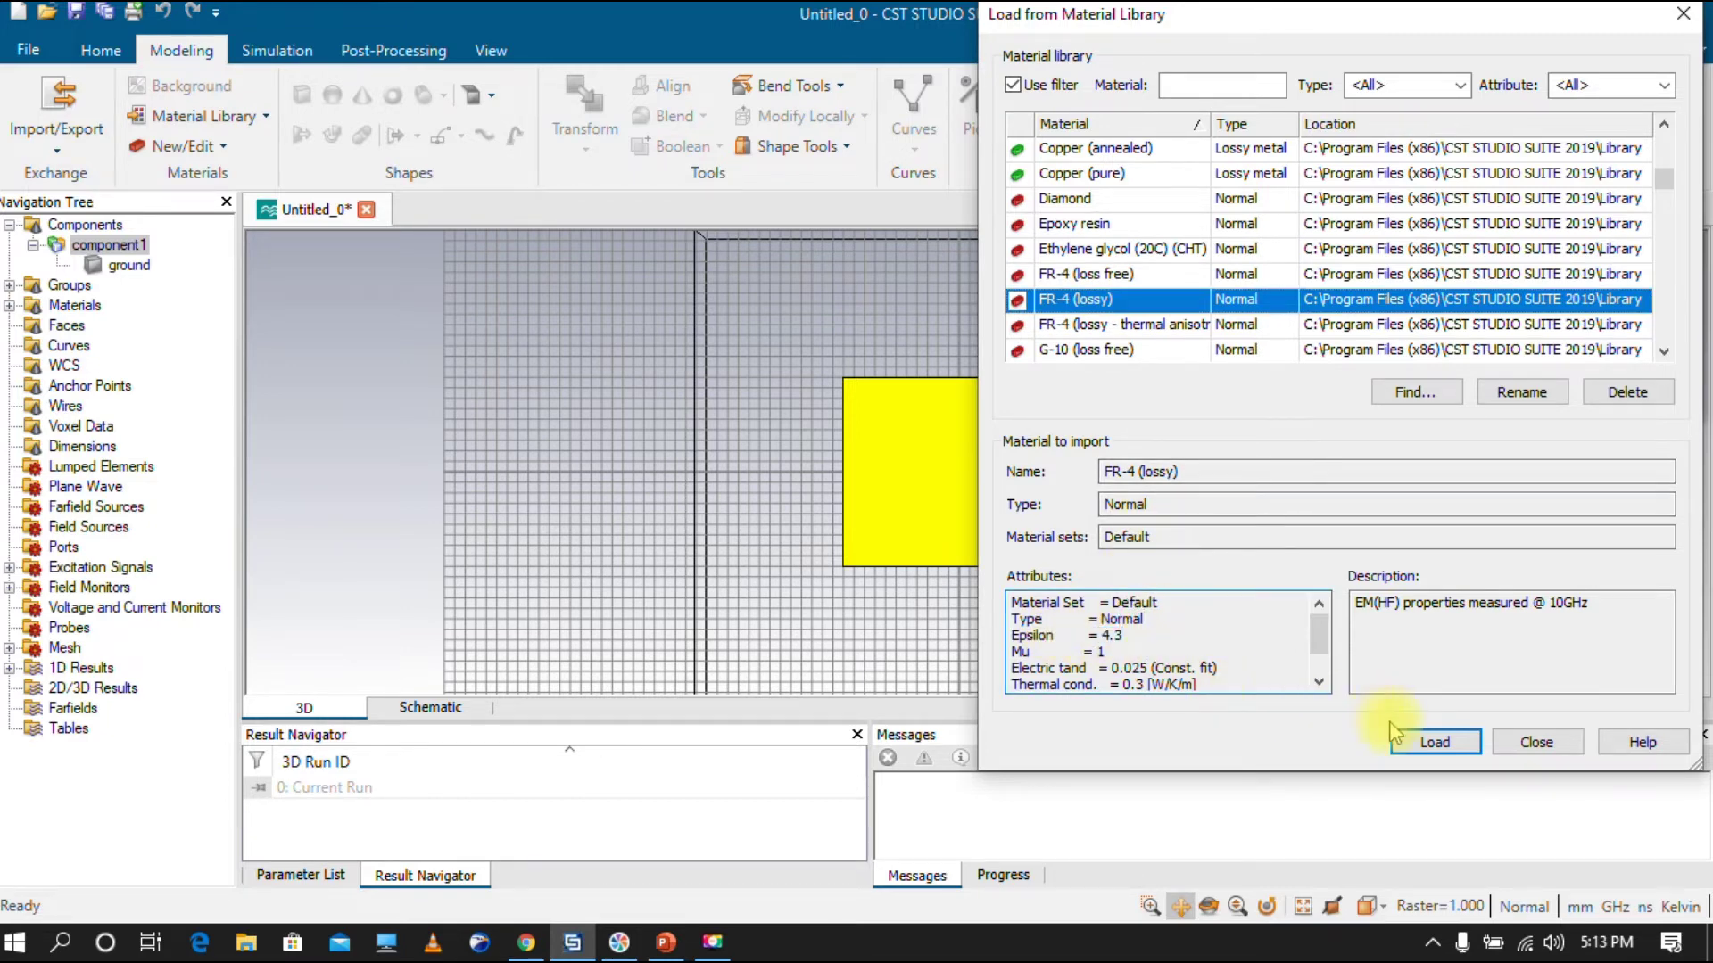
click(1427, 741)
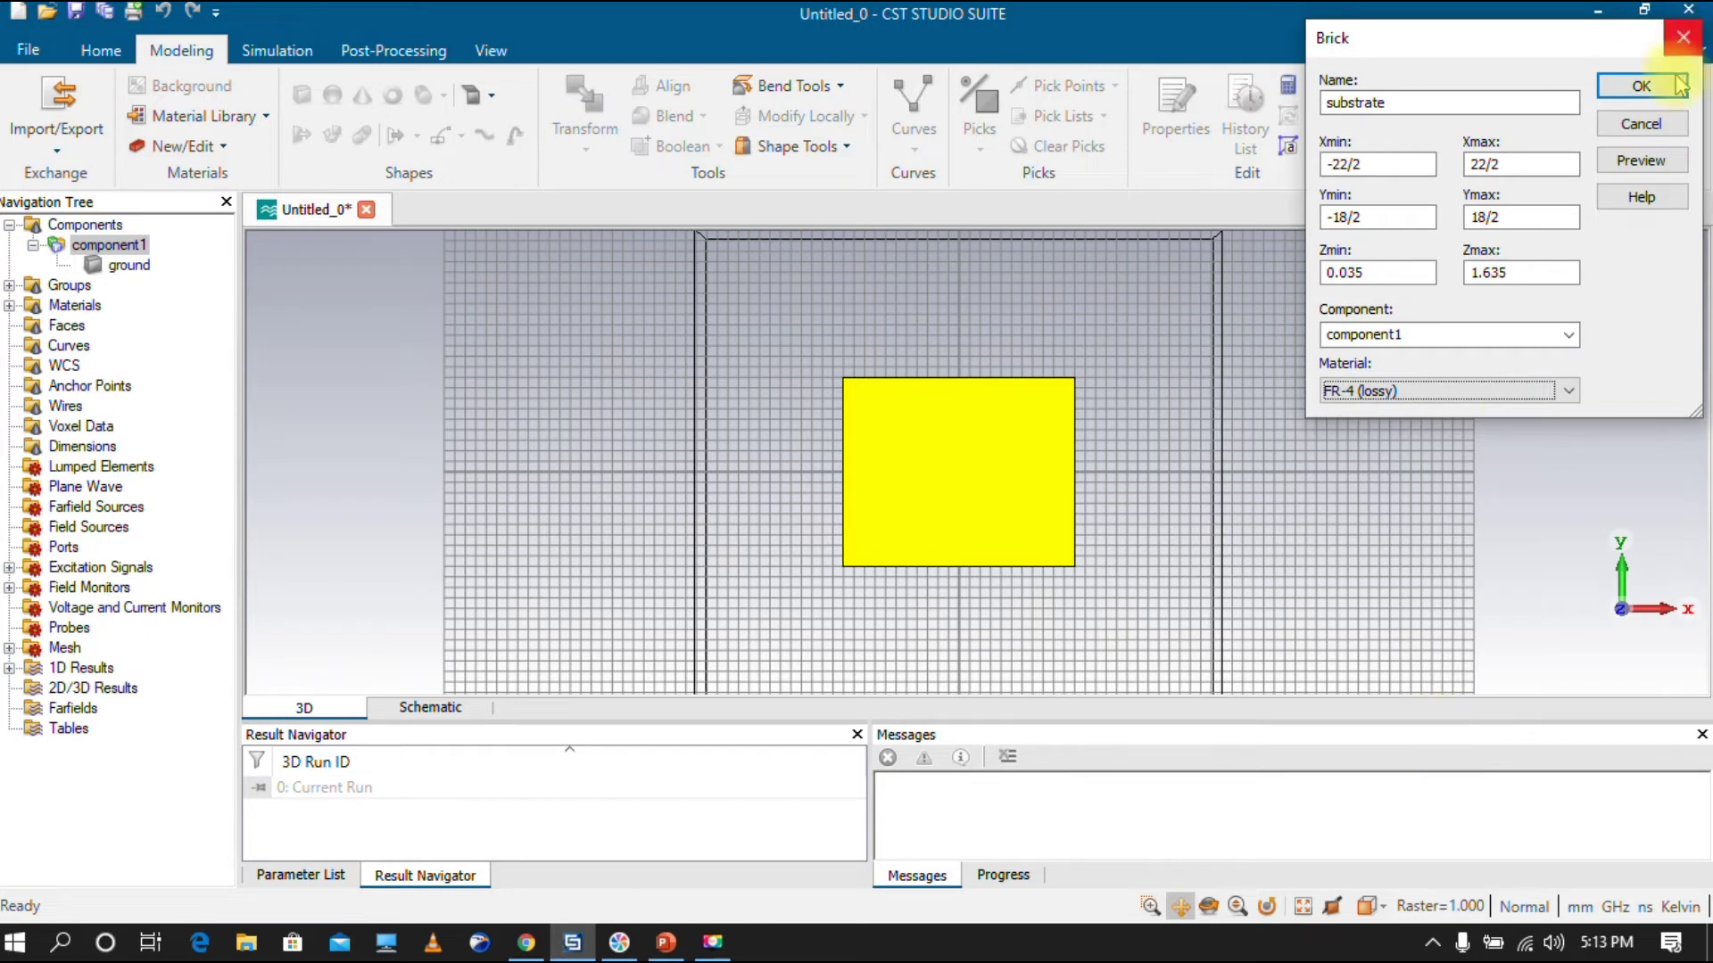
click(1640, 162)
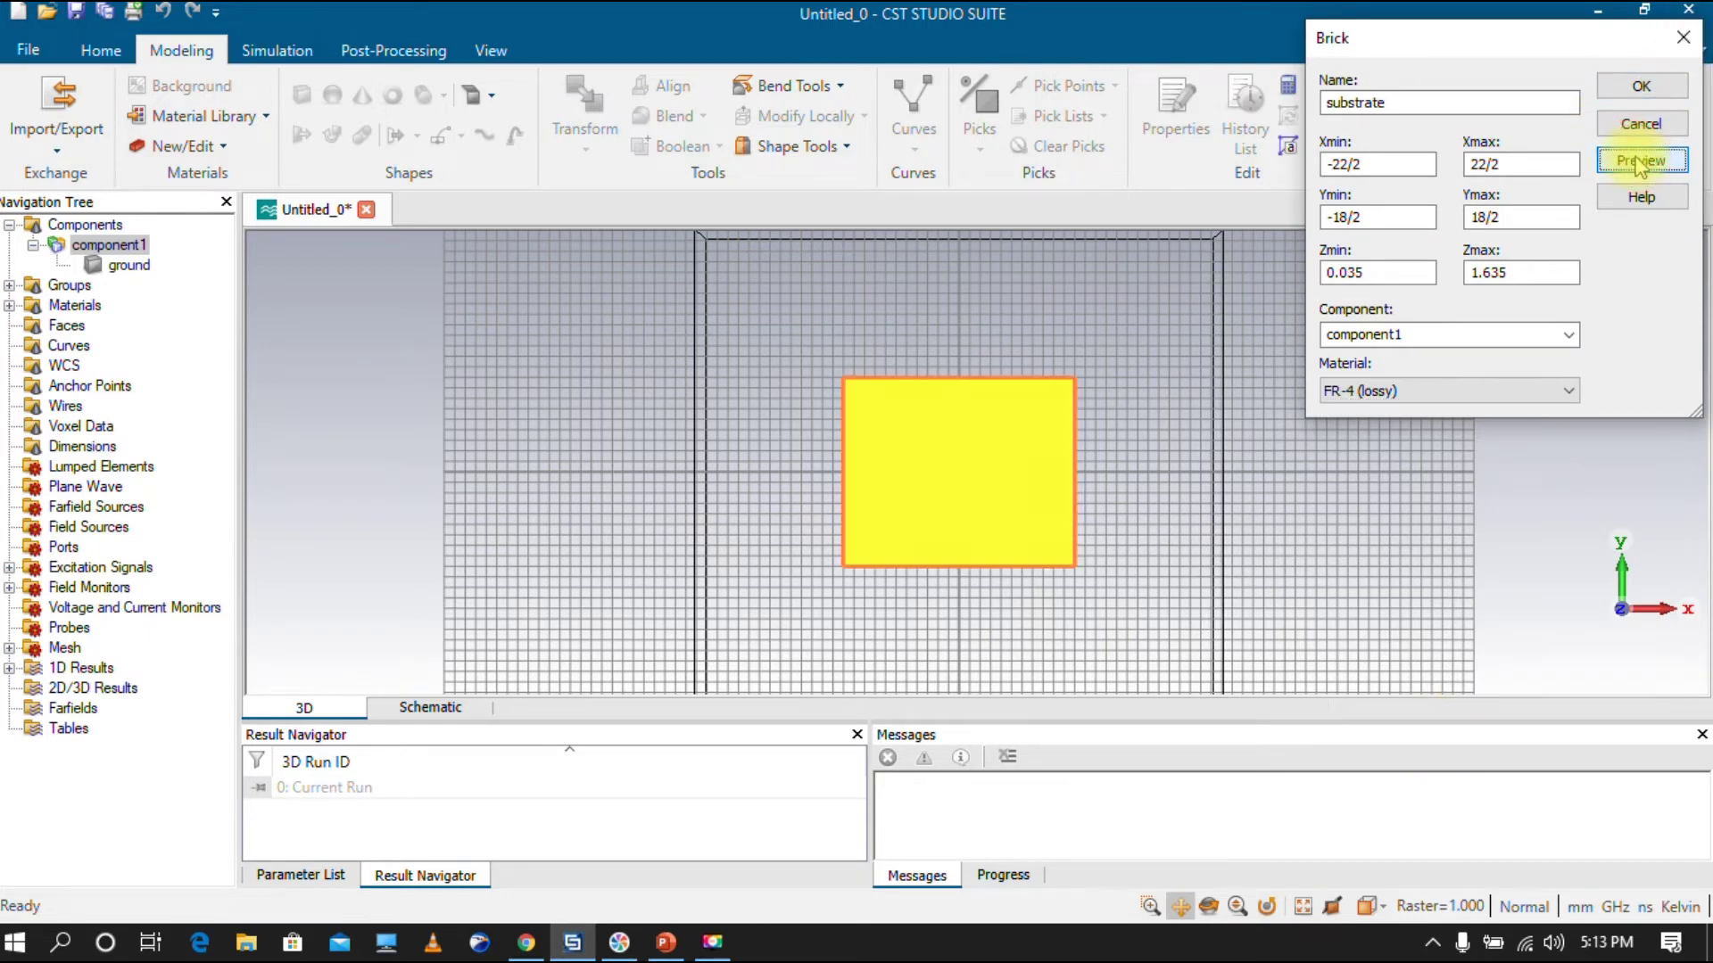
click(1641, 86)
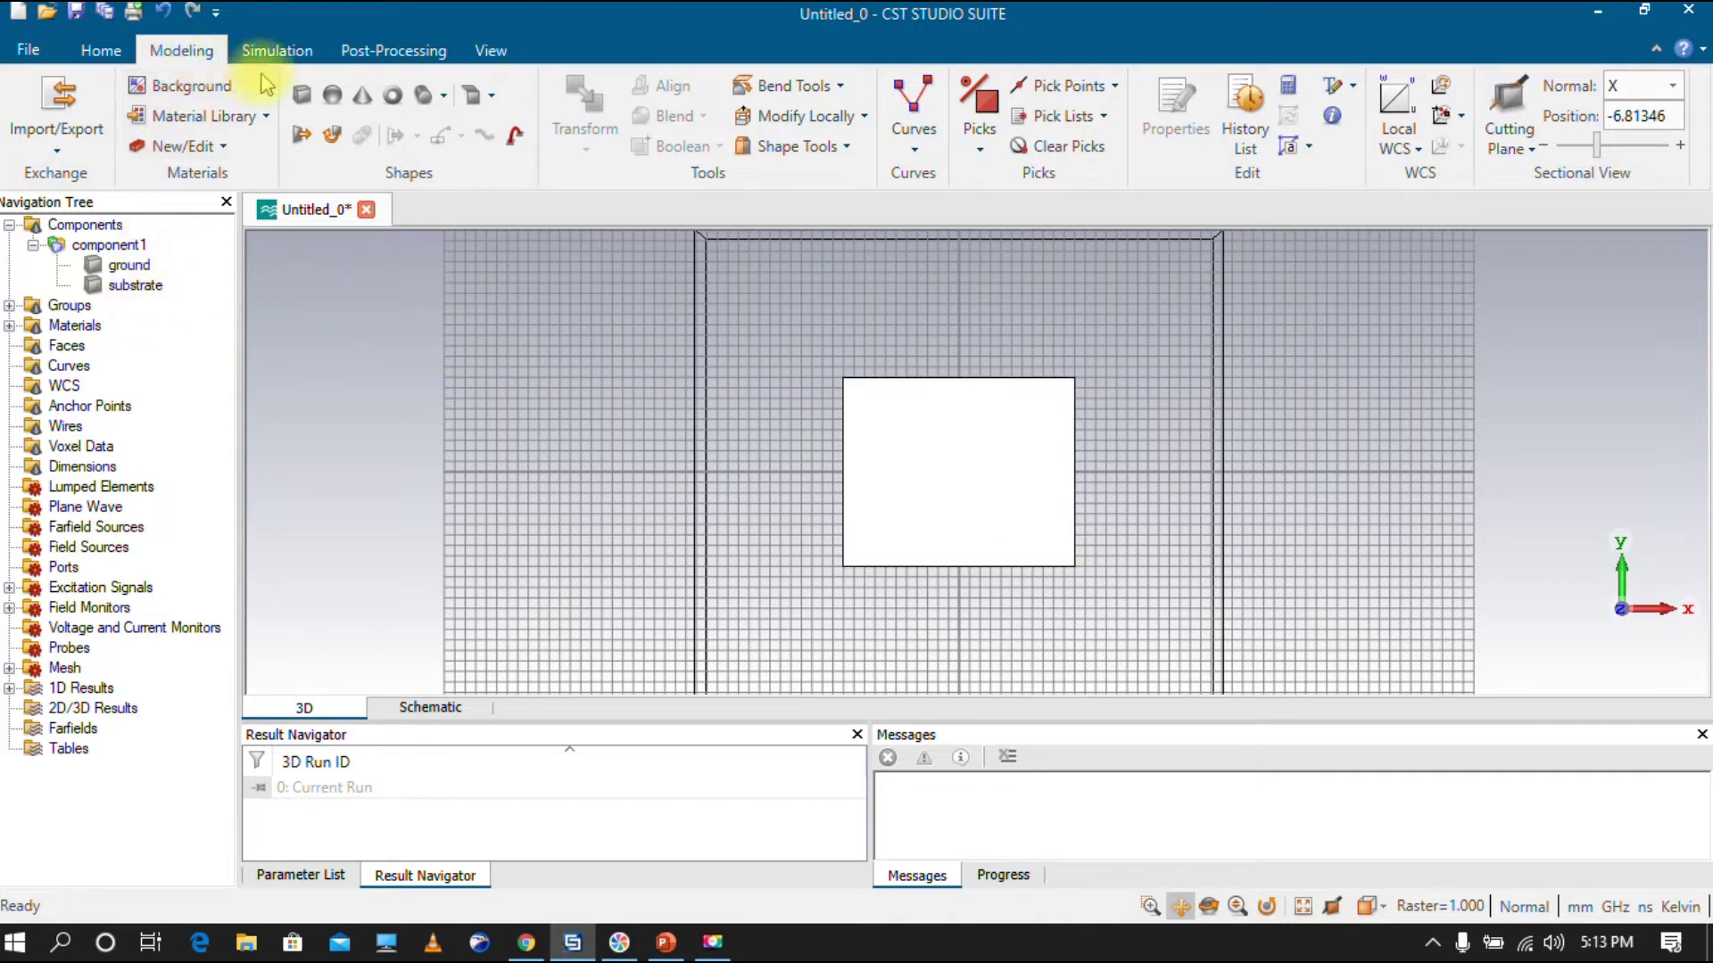
Start another brick defined by numeric coordinates and name it patch
click(302, 96)
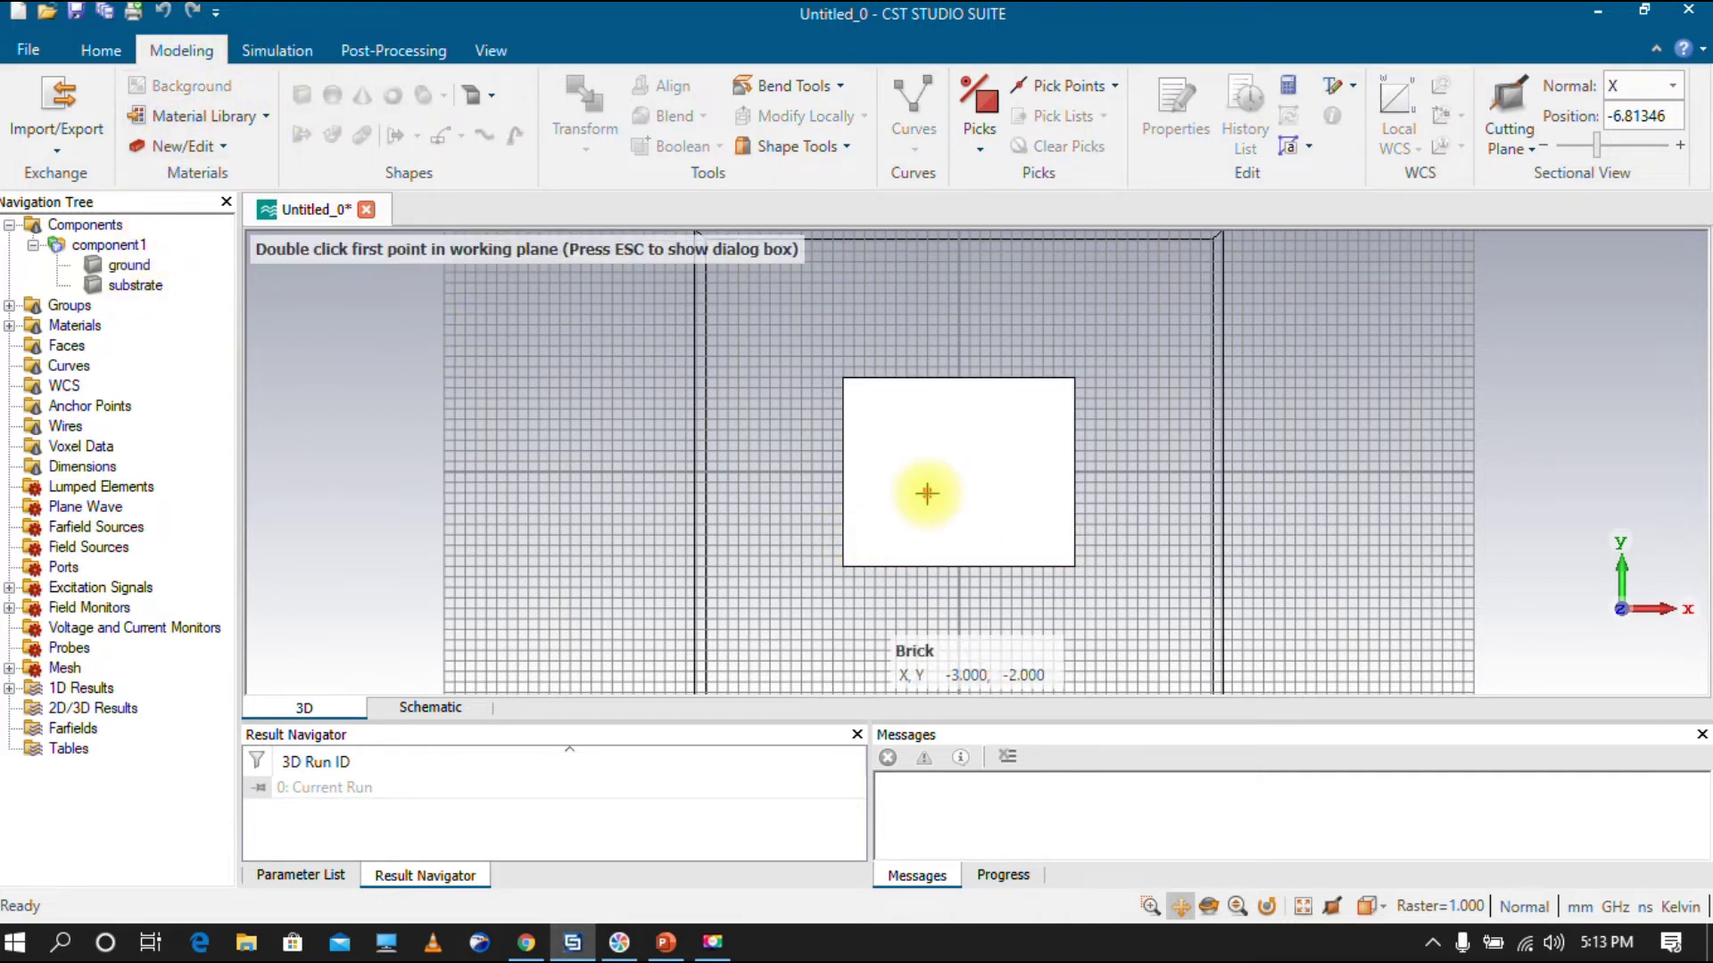
click(937, 486)
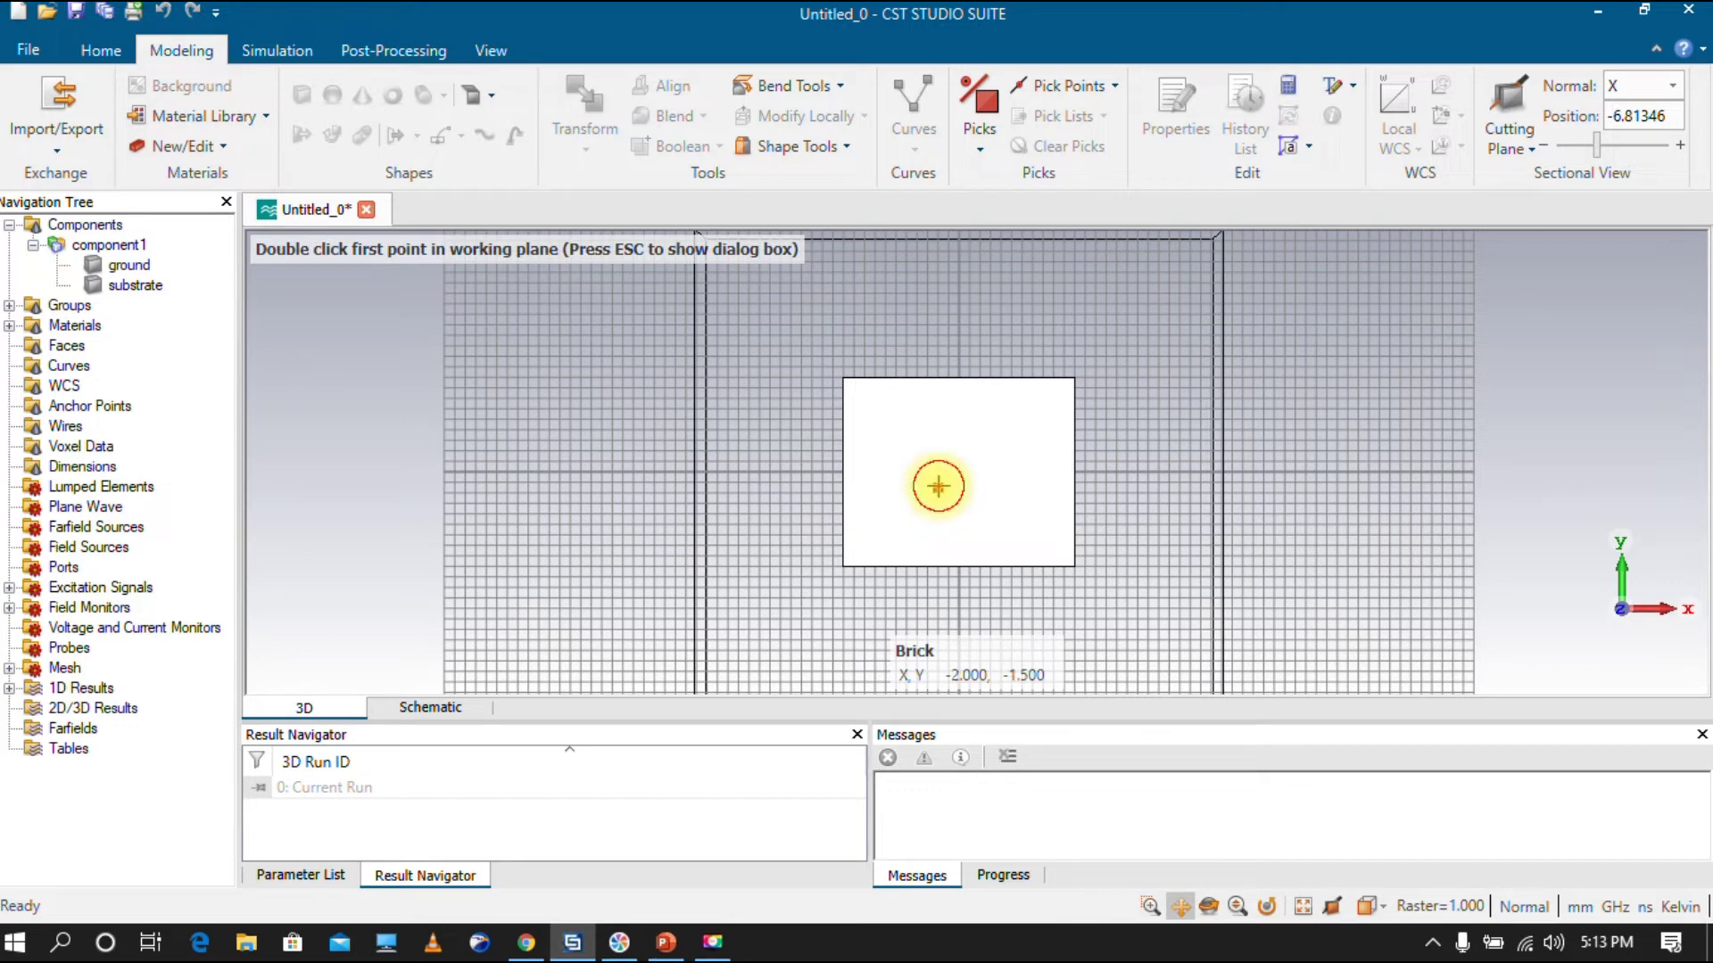
key(Escape)
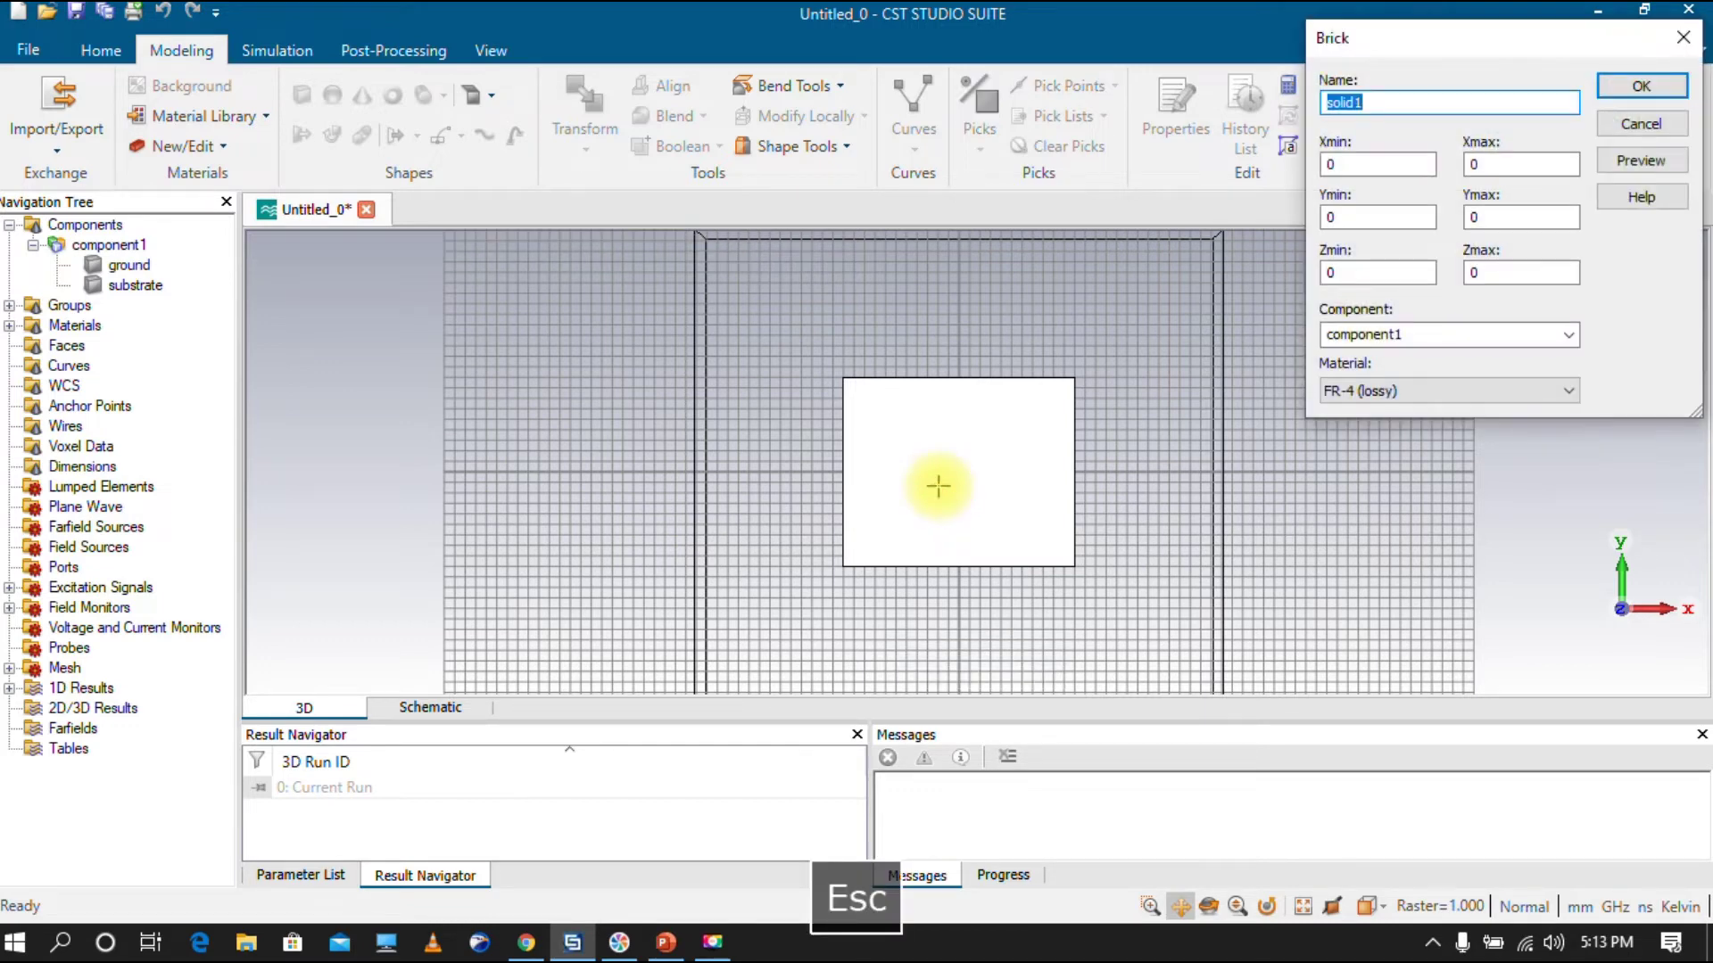
text(patch)
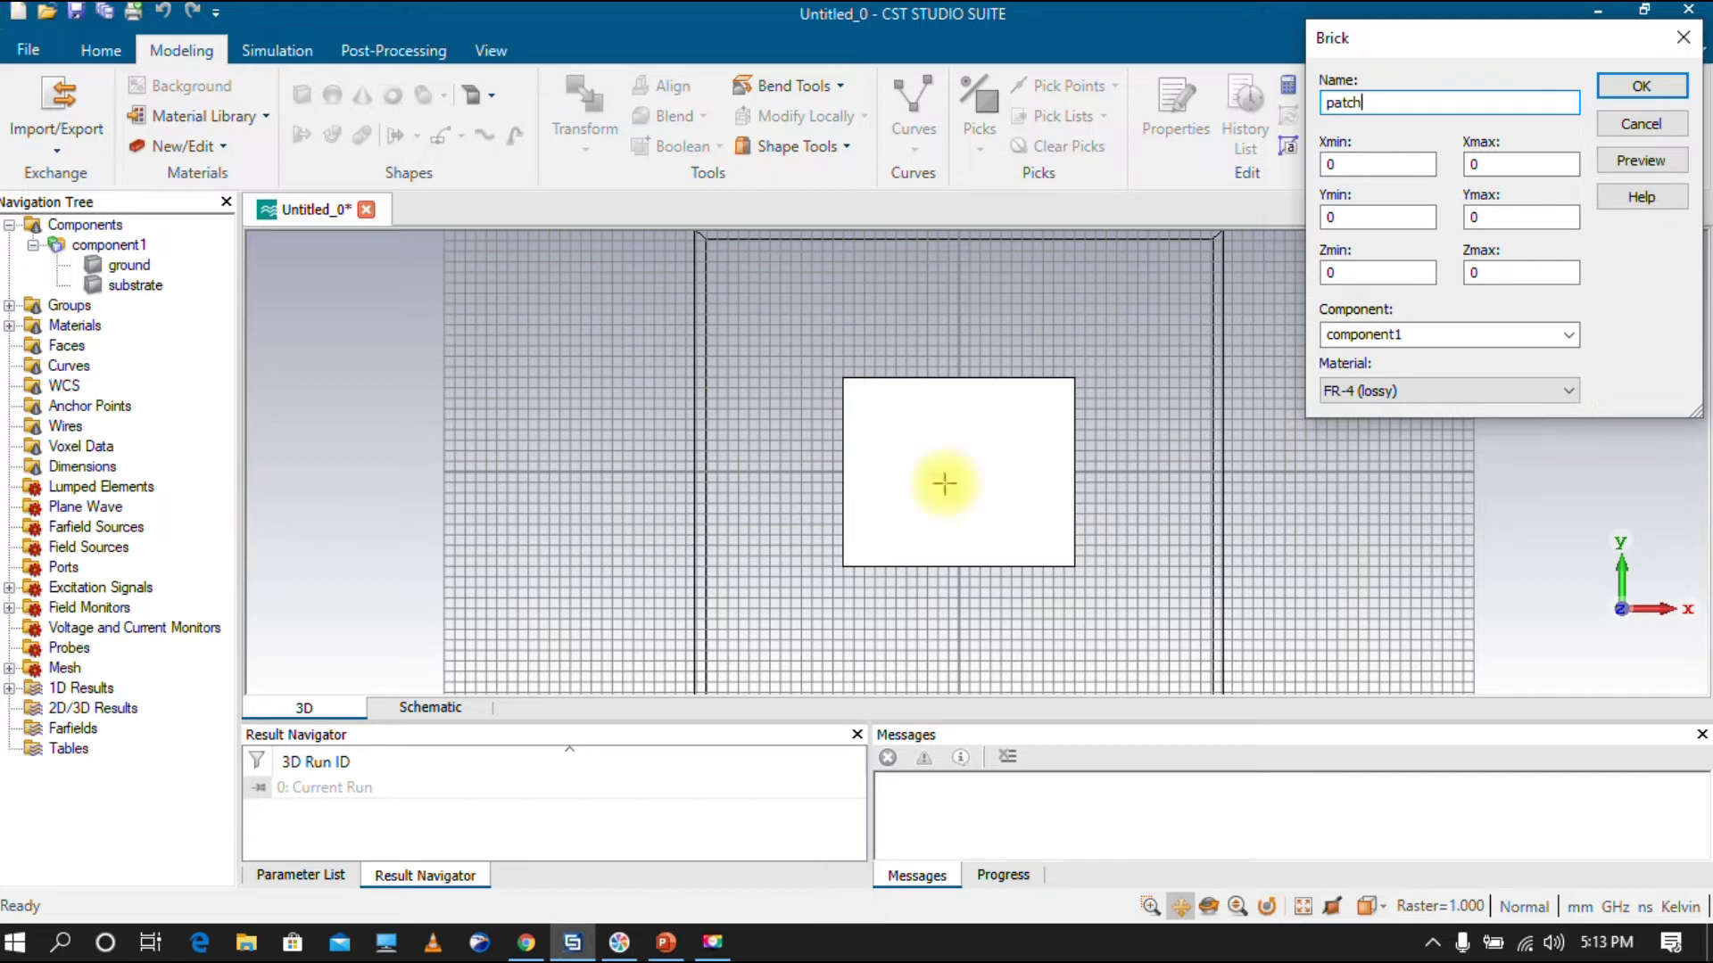
Check the patch dimensions on the PowerPoint slide, return to CST and set the patch brick's Xmin to -18/2
click(1370, 162)
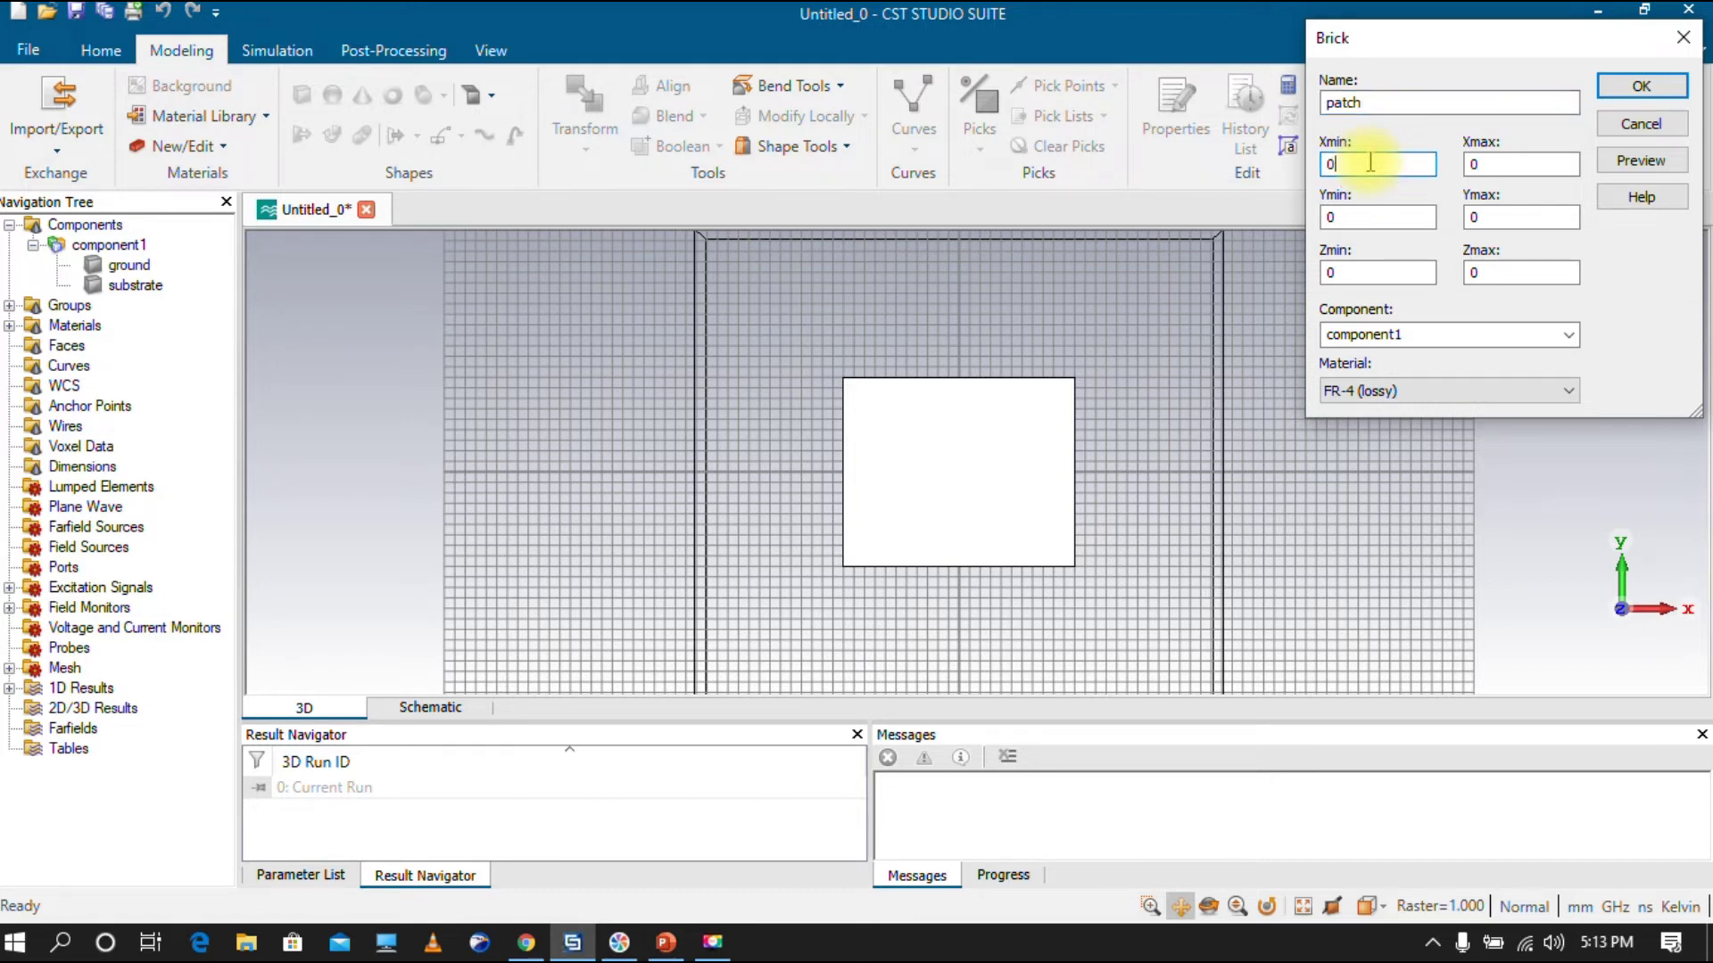
click(666, 941)
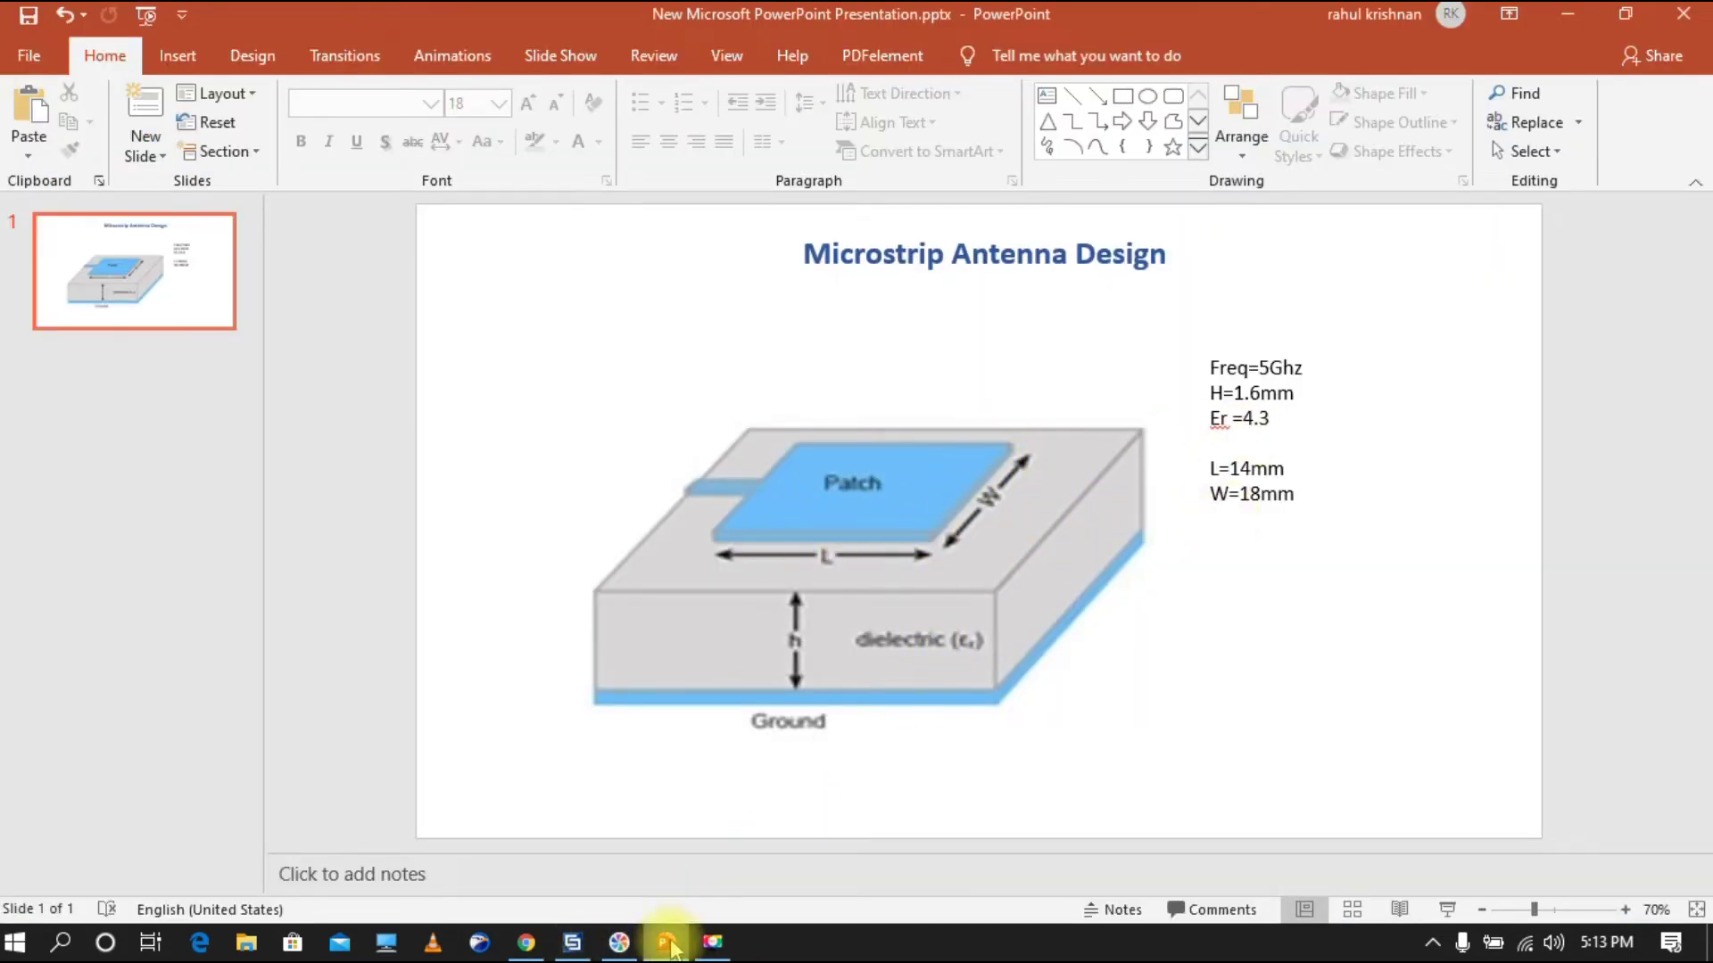
mouse_move(719, 947)
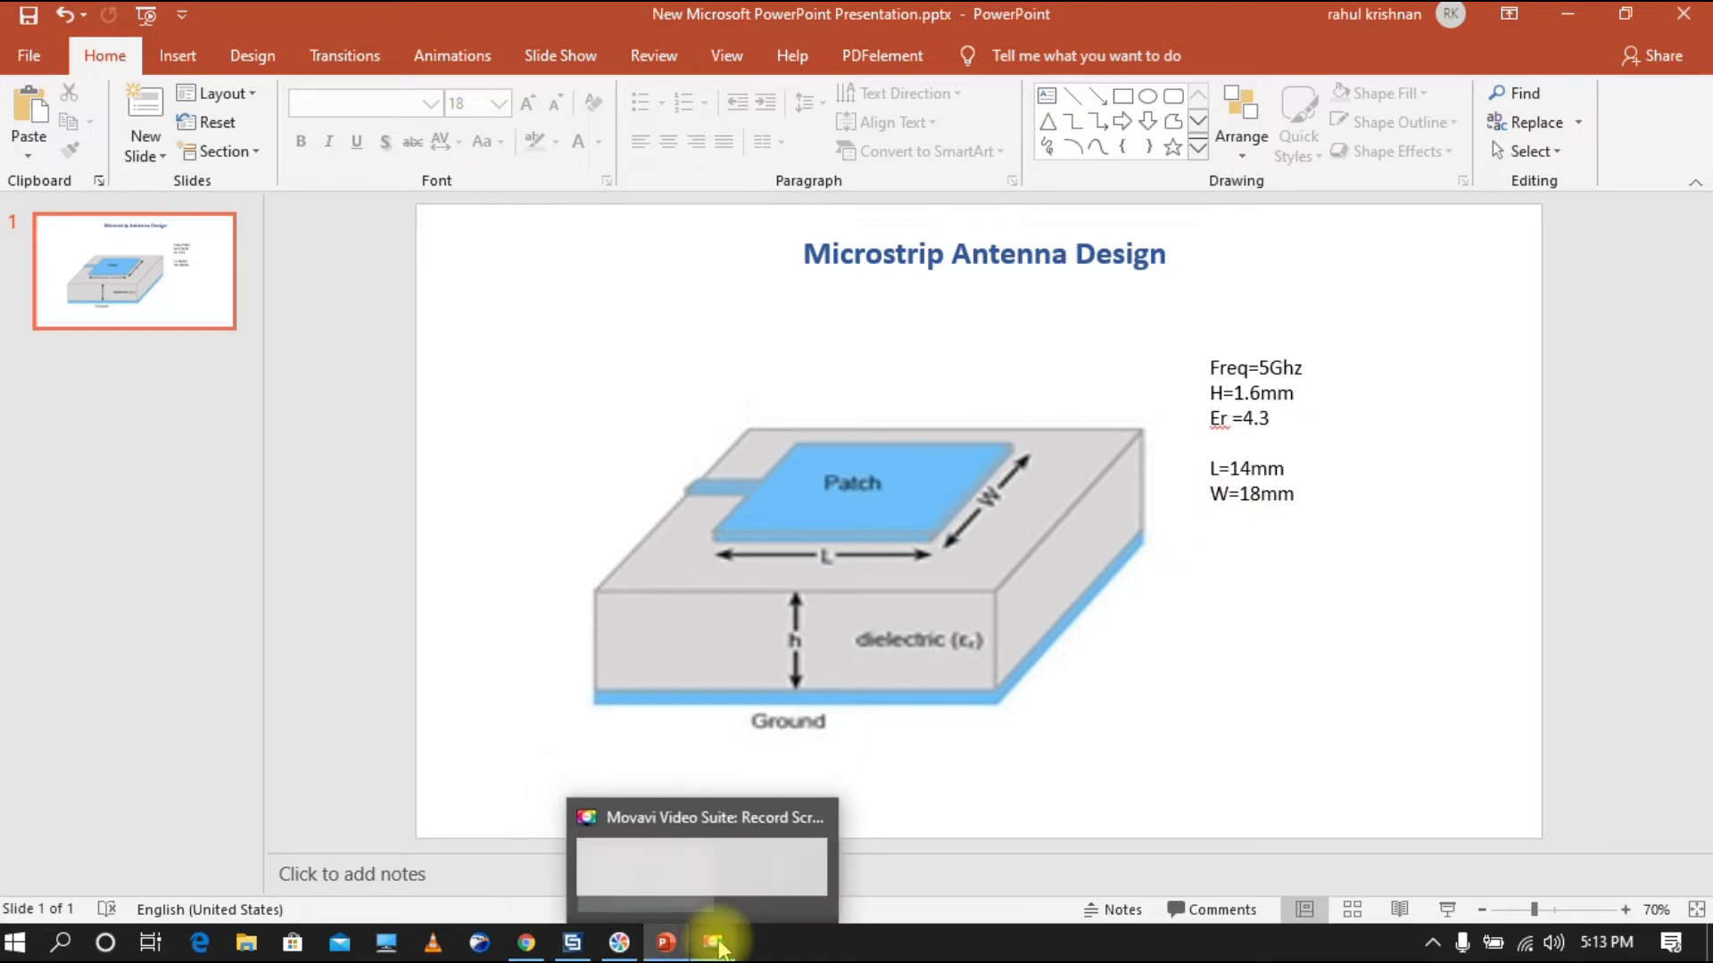
click(572, 939)
key(BackSpace)
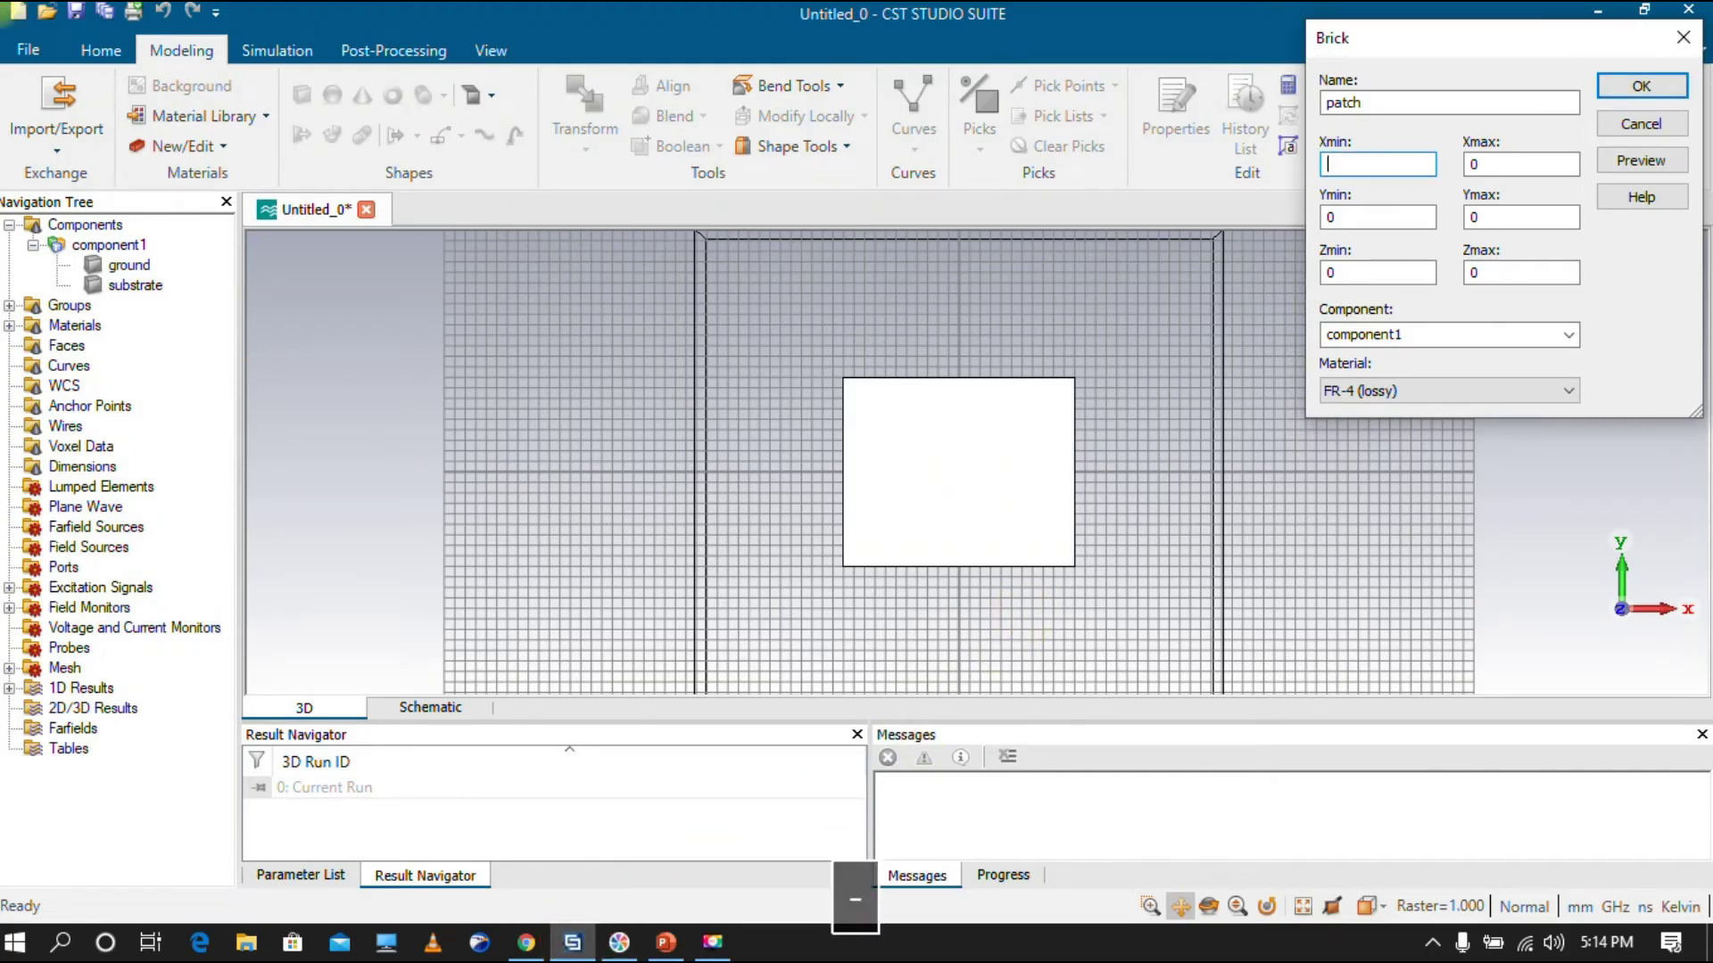
text(-18/2)
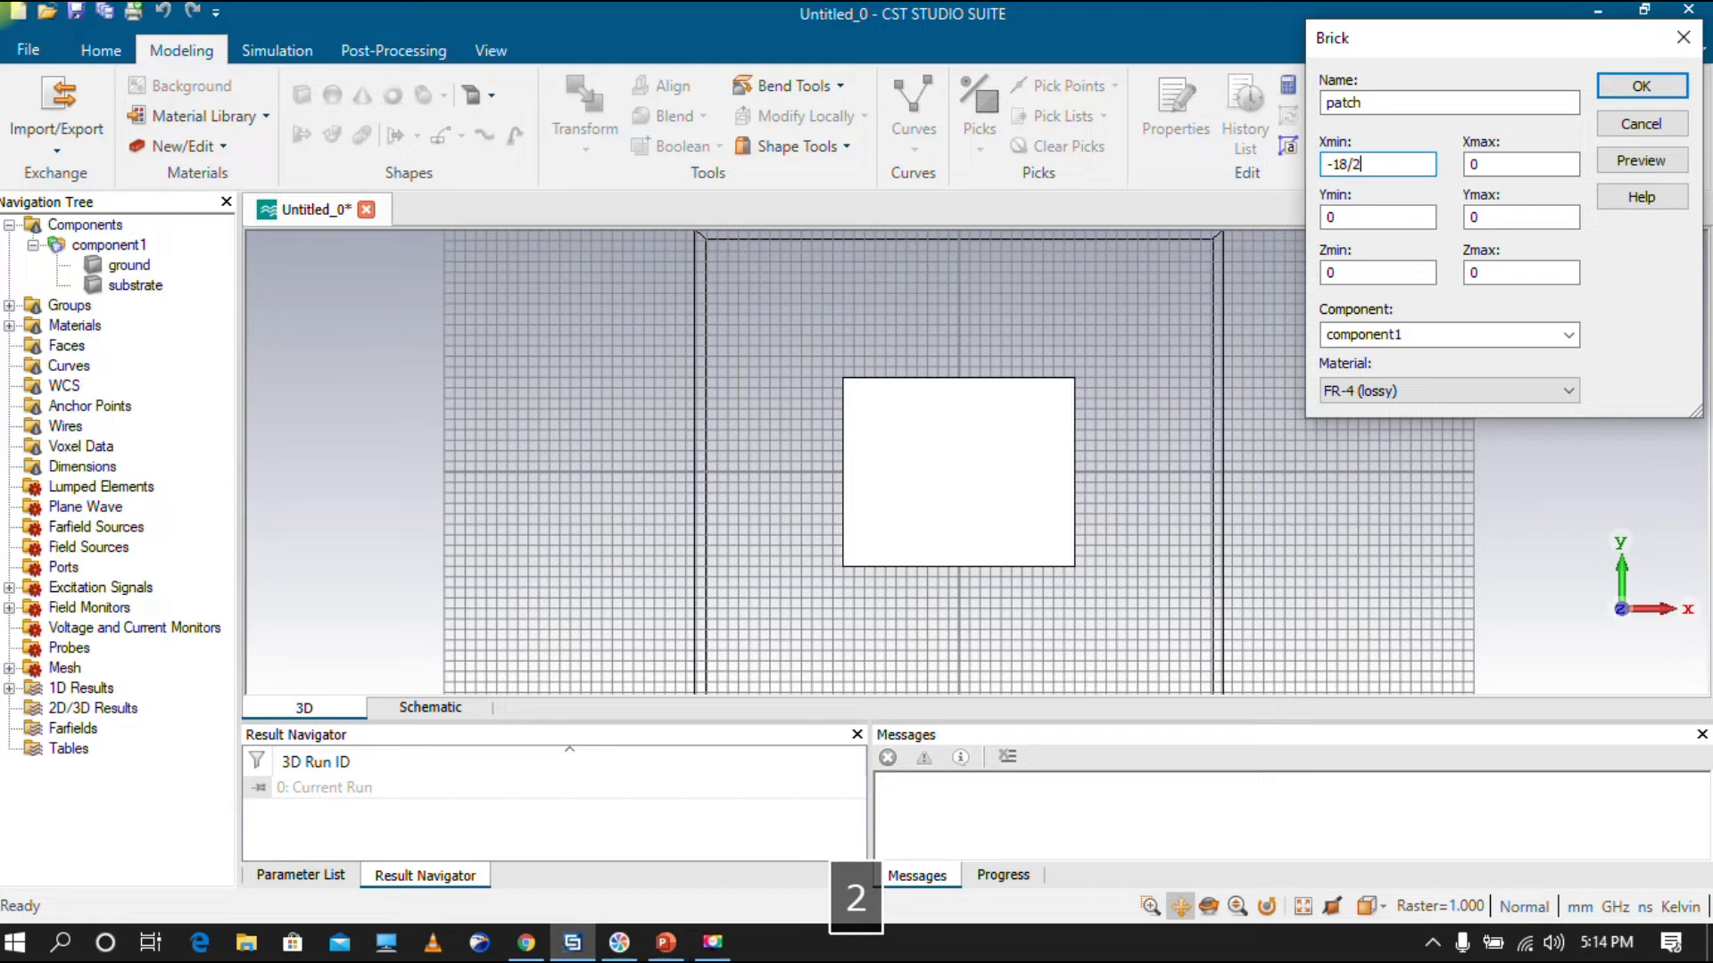
key(Tab)
text(18/2)
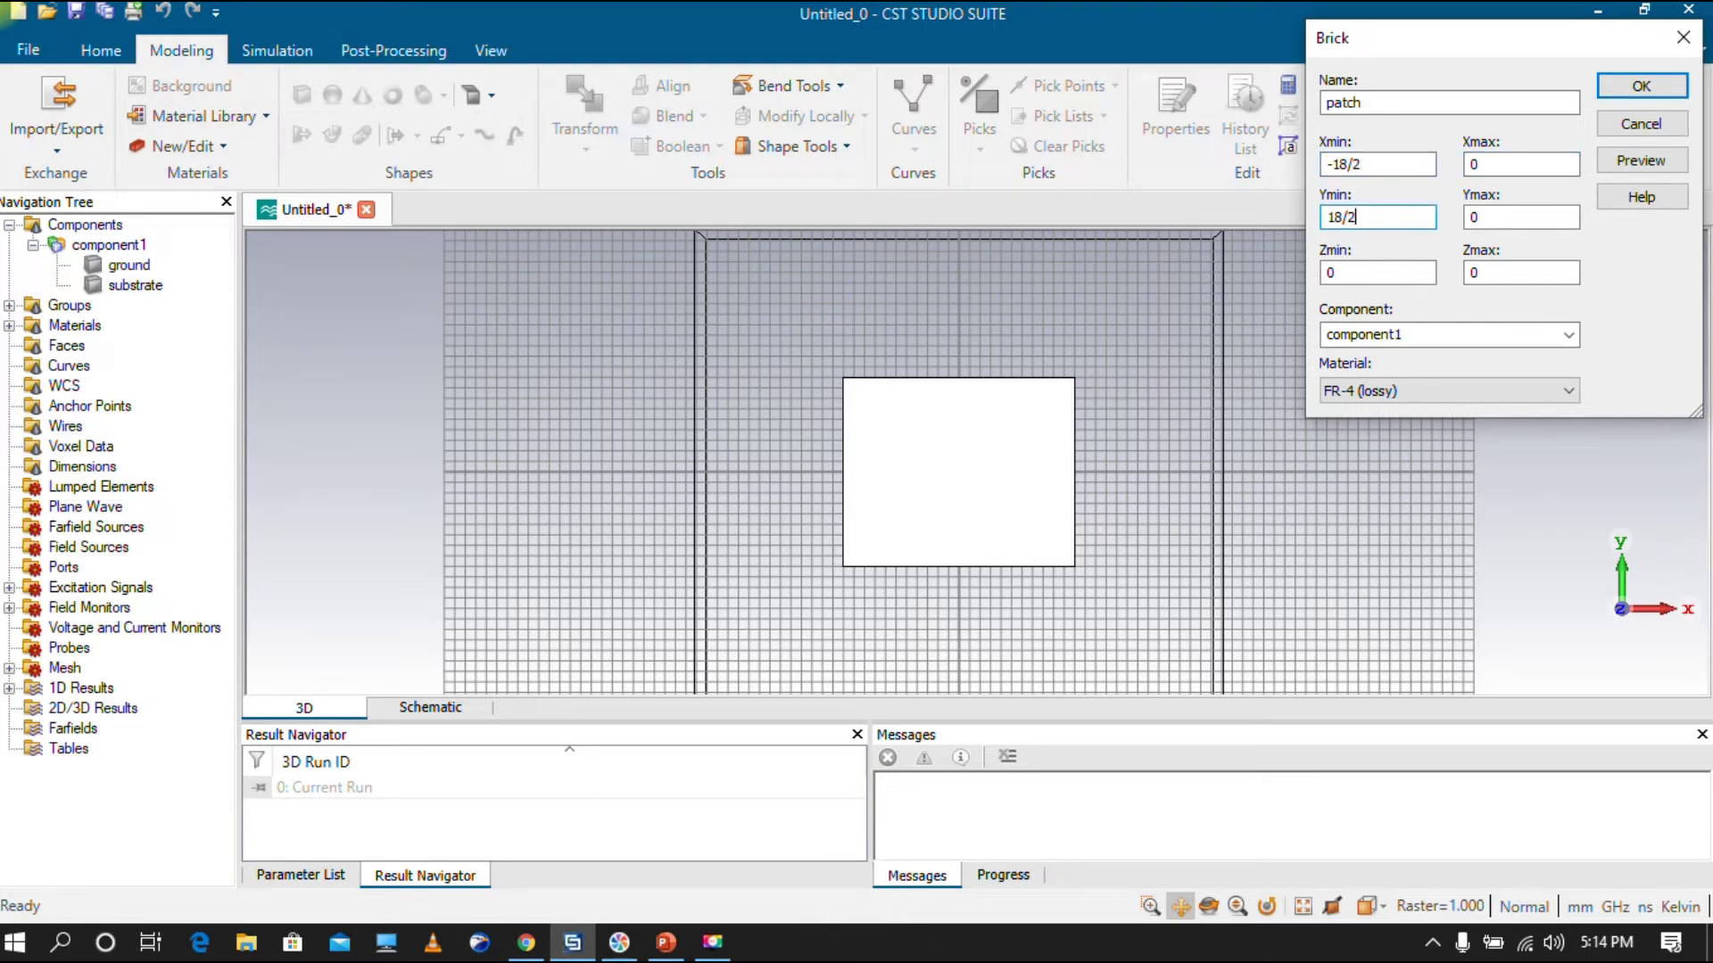
key(BackSpace)
key(BackSpace)
key(BackSpace)
key(BackSpace)
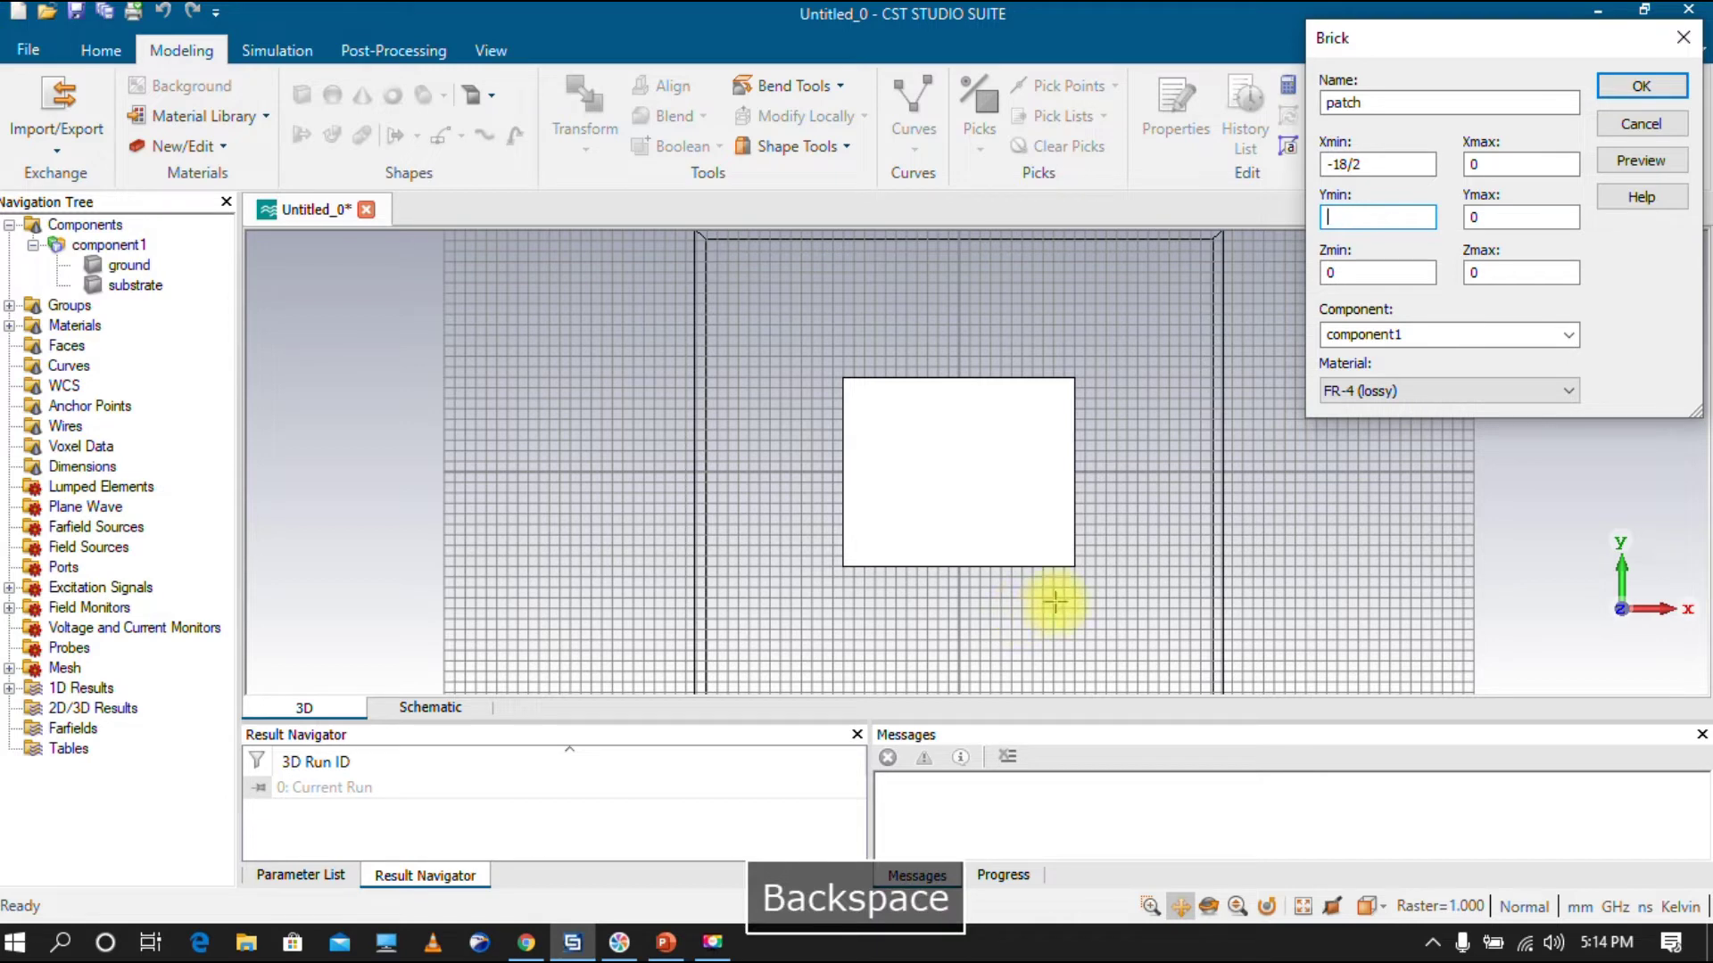
key(shift+Tab)
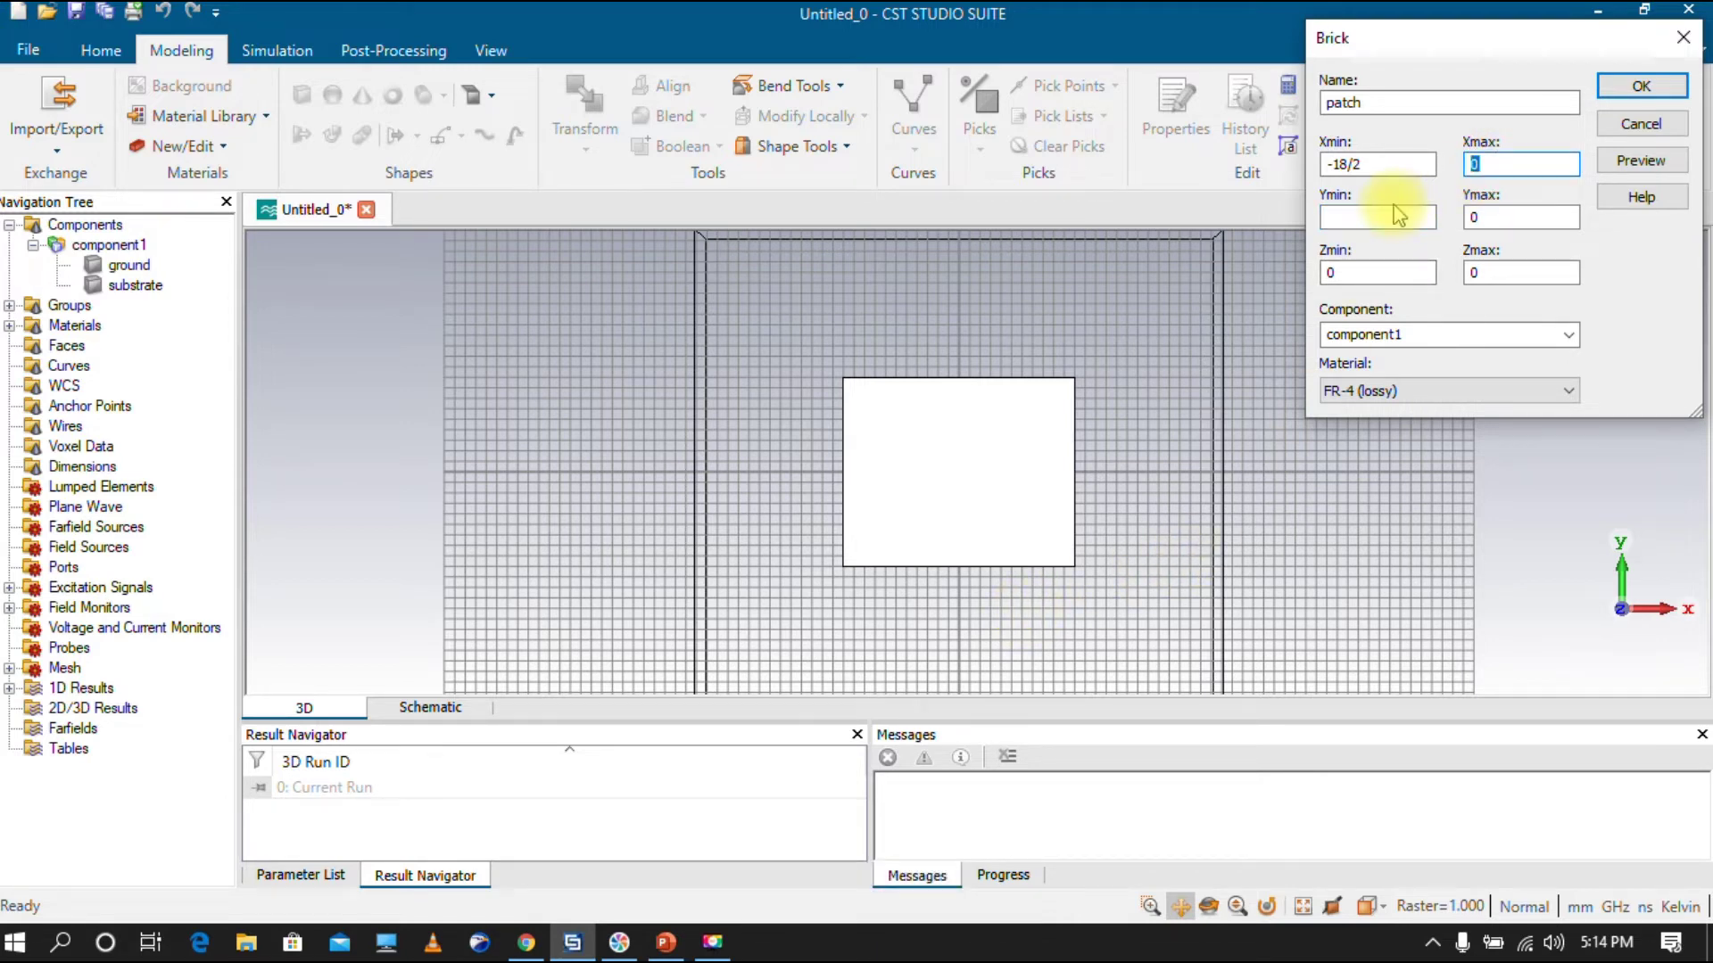
Set the patch brick's Xmax to 18/2 and, after checking the patch length on the PowerPoint slide, its Y range from -14/2 to 14/2
text(18/2)
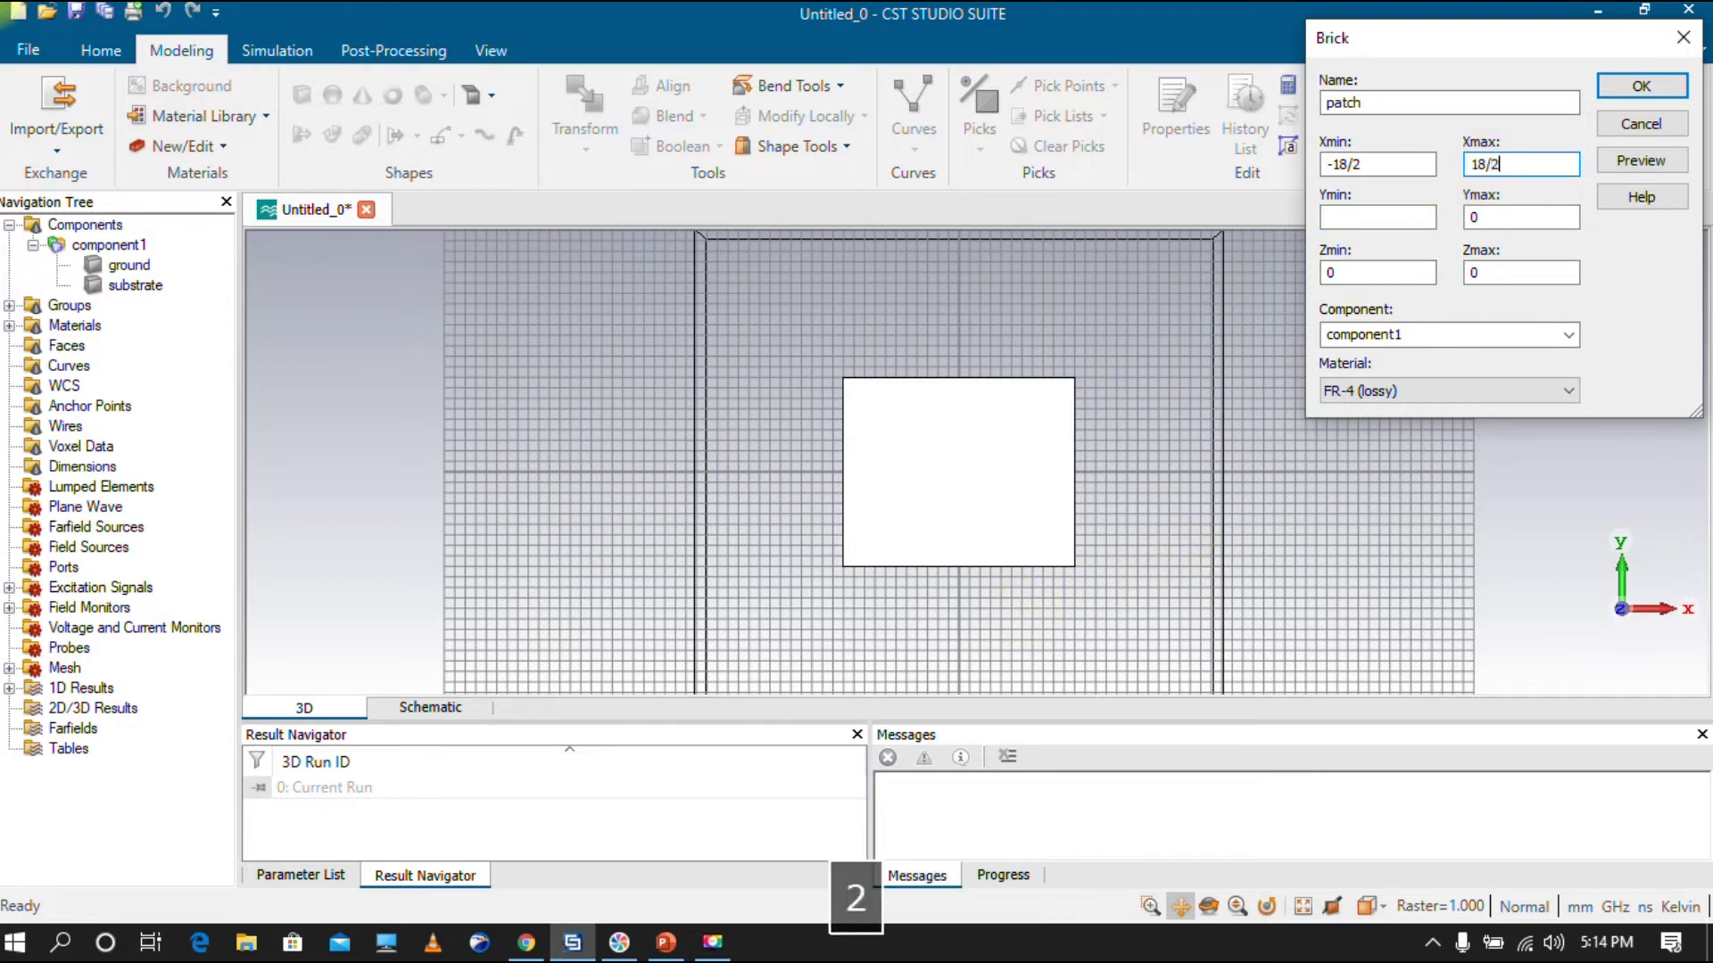
key(Tab)
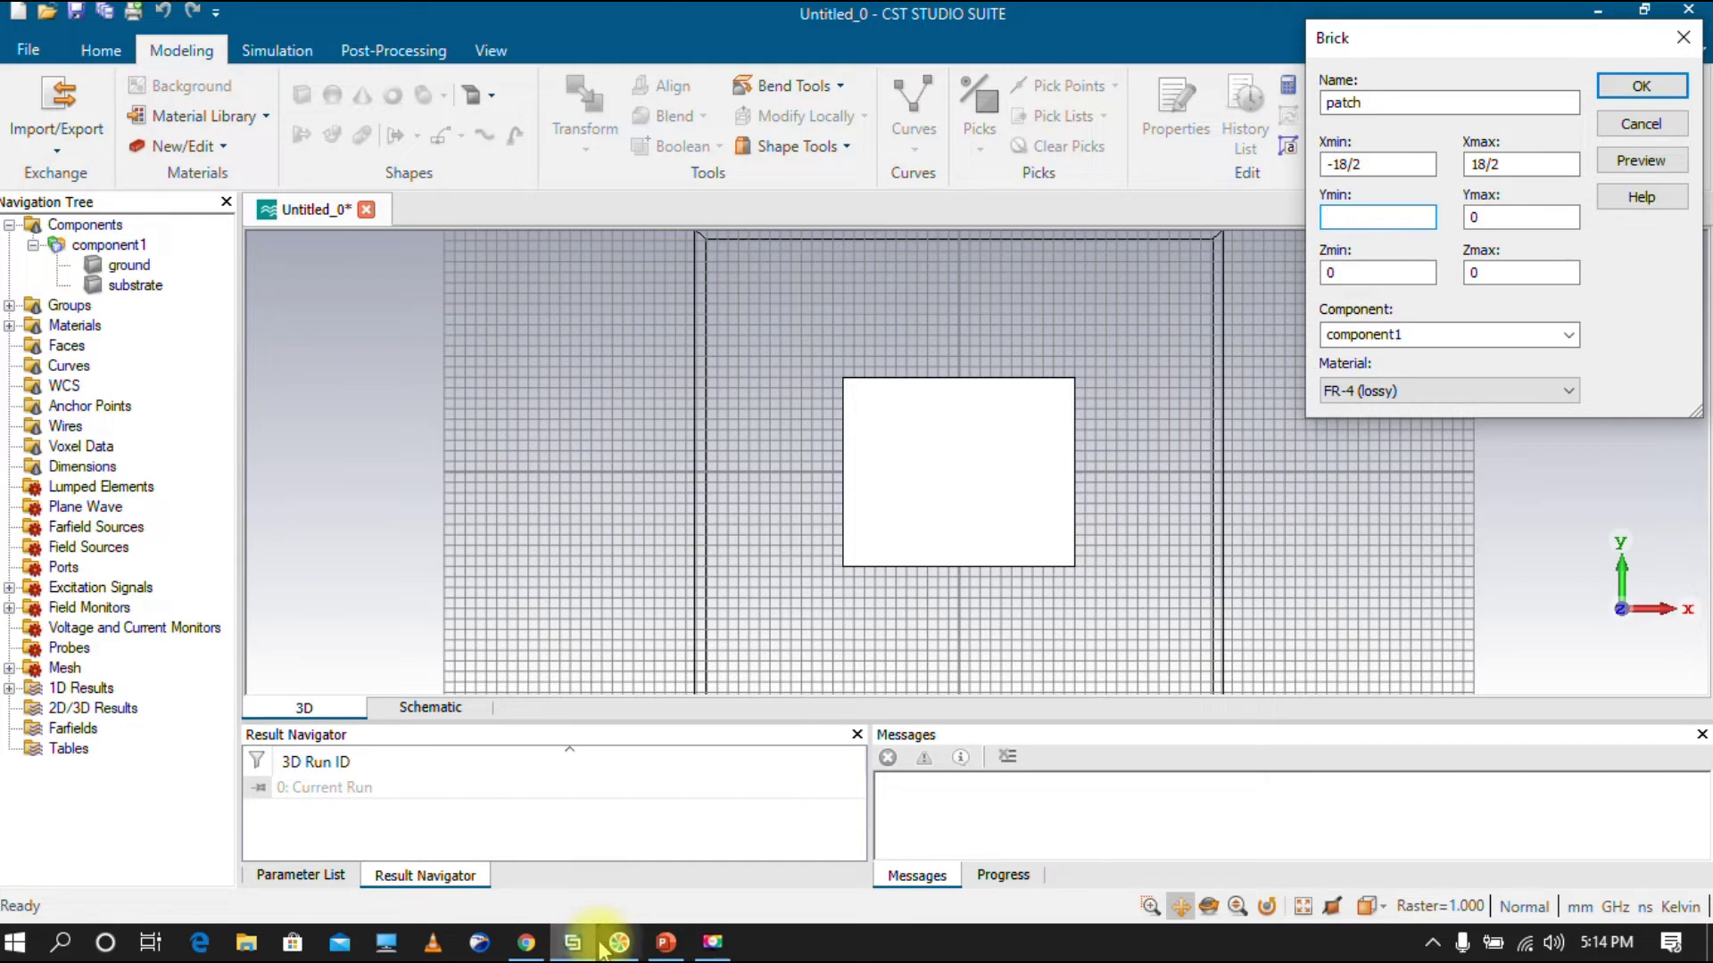
click(665, 943)
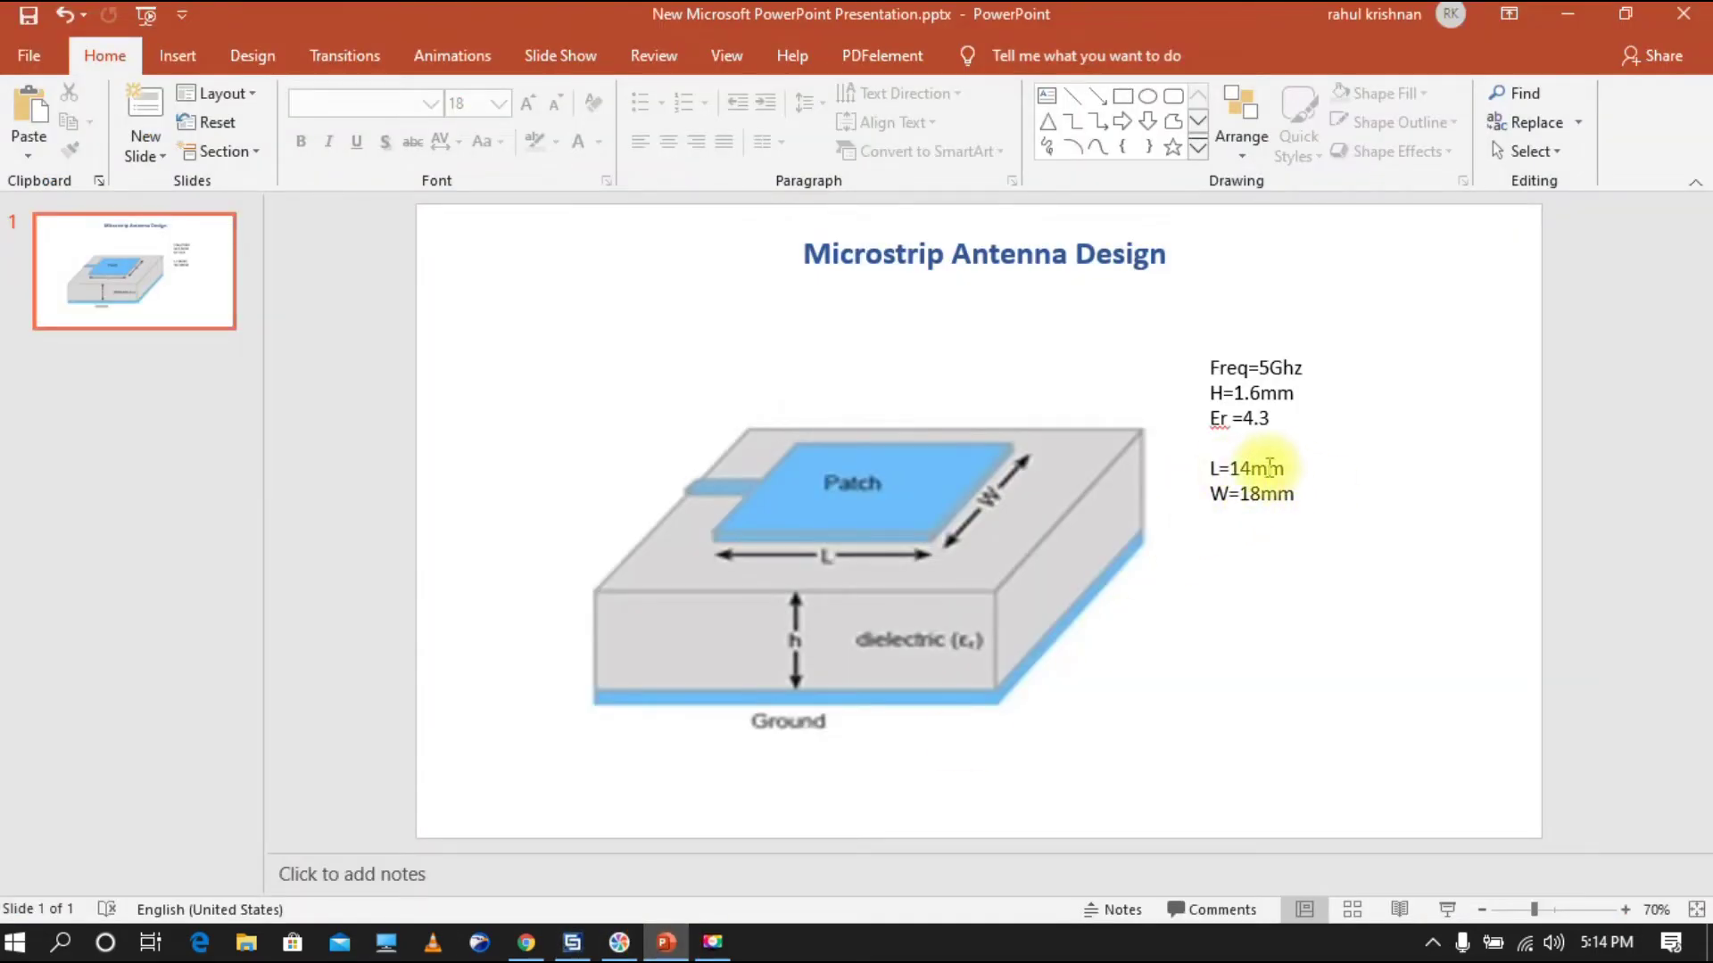
click(571, 943)
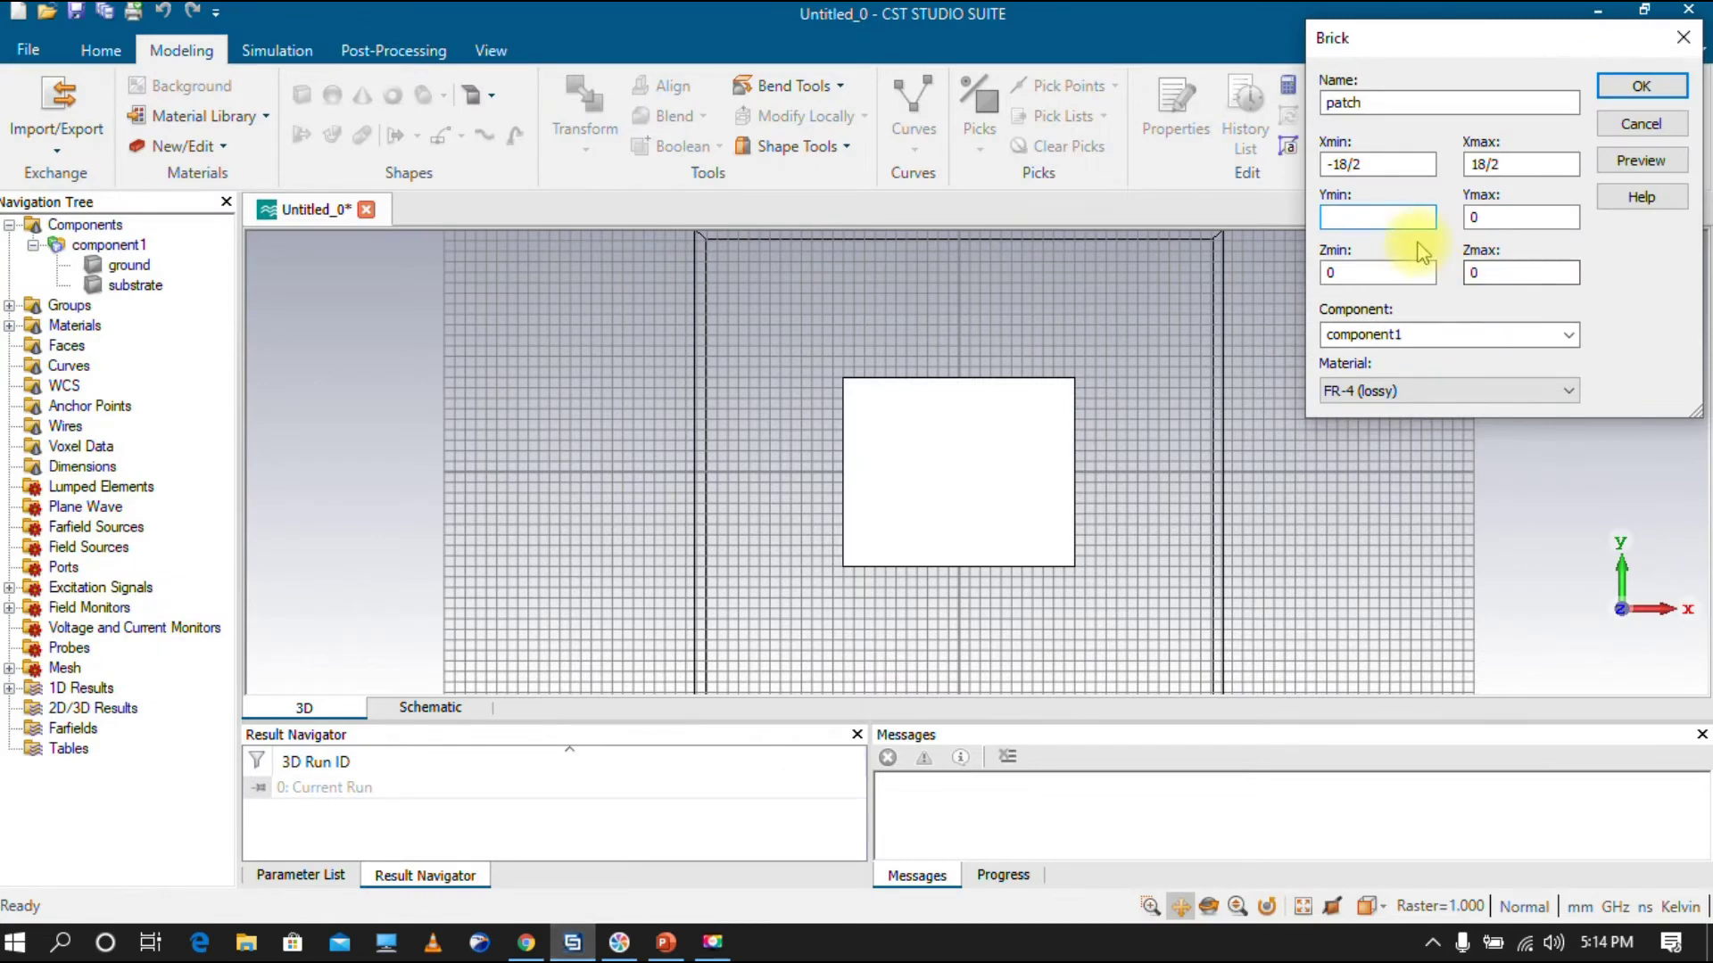
text(-14/2)
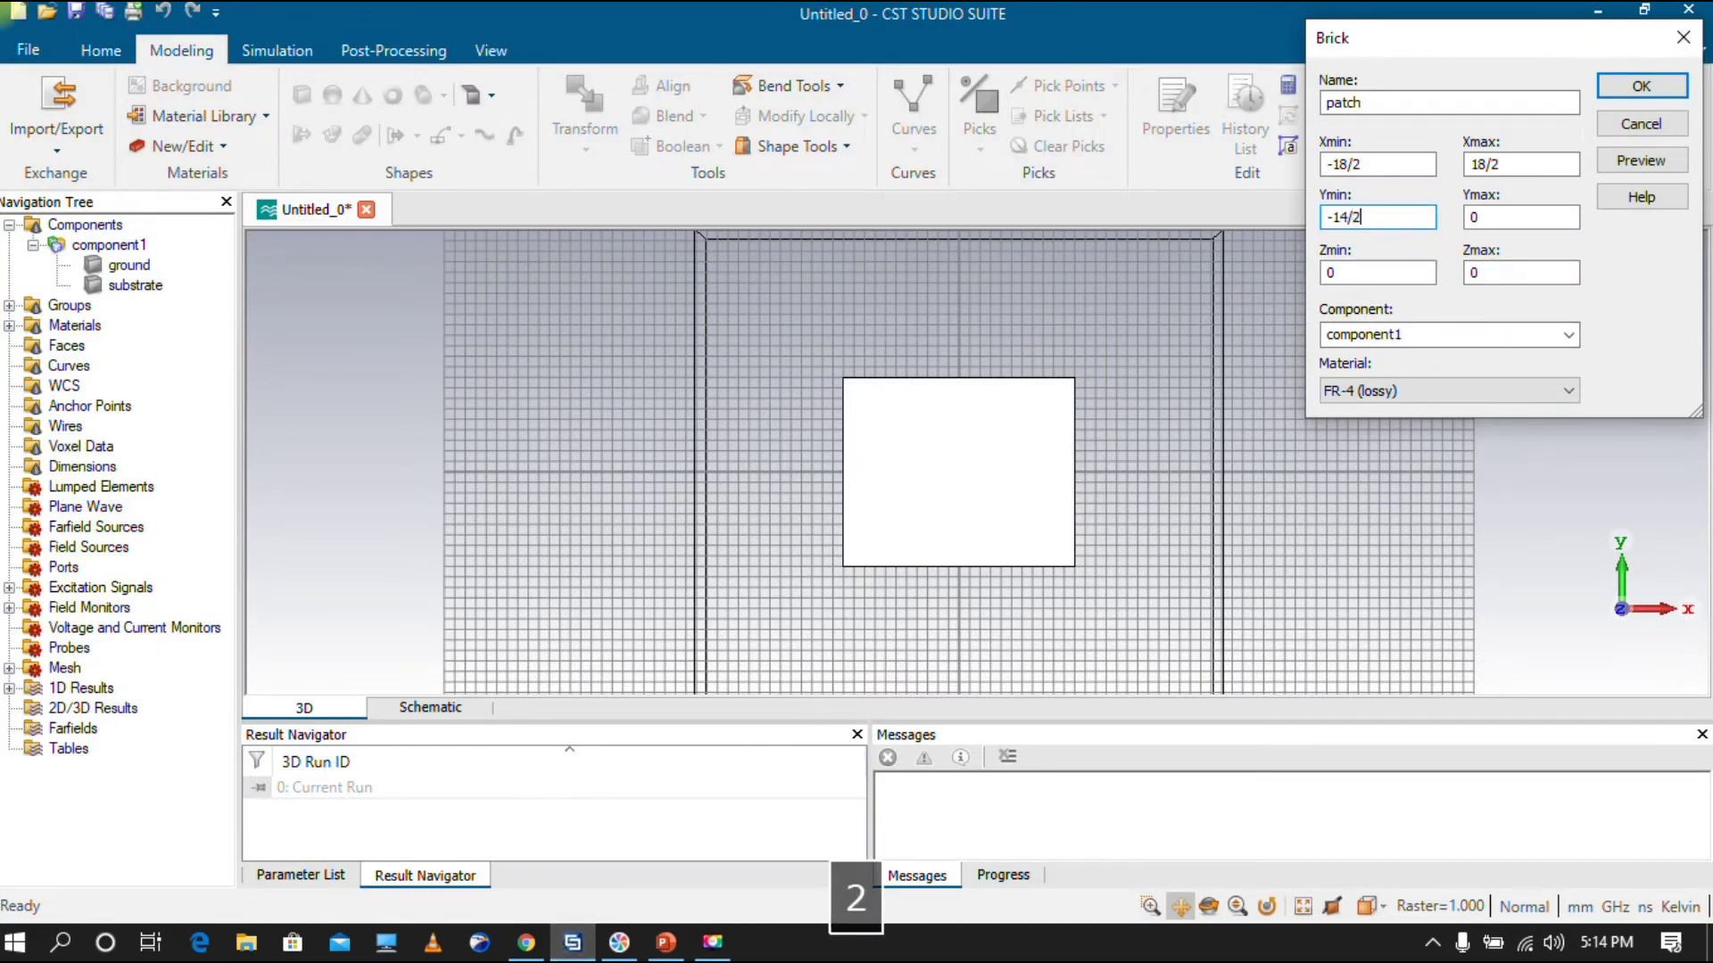
key(Tab)
text(14/2)
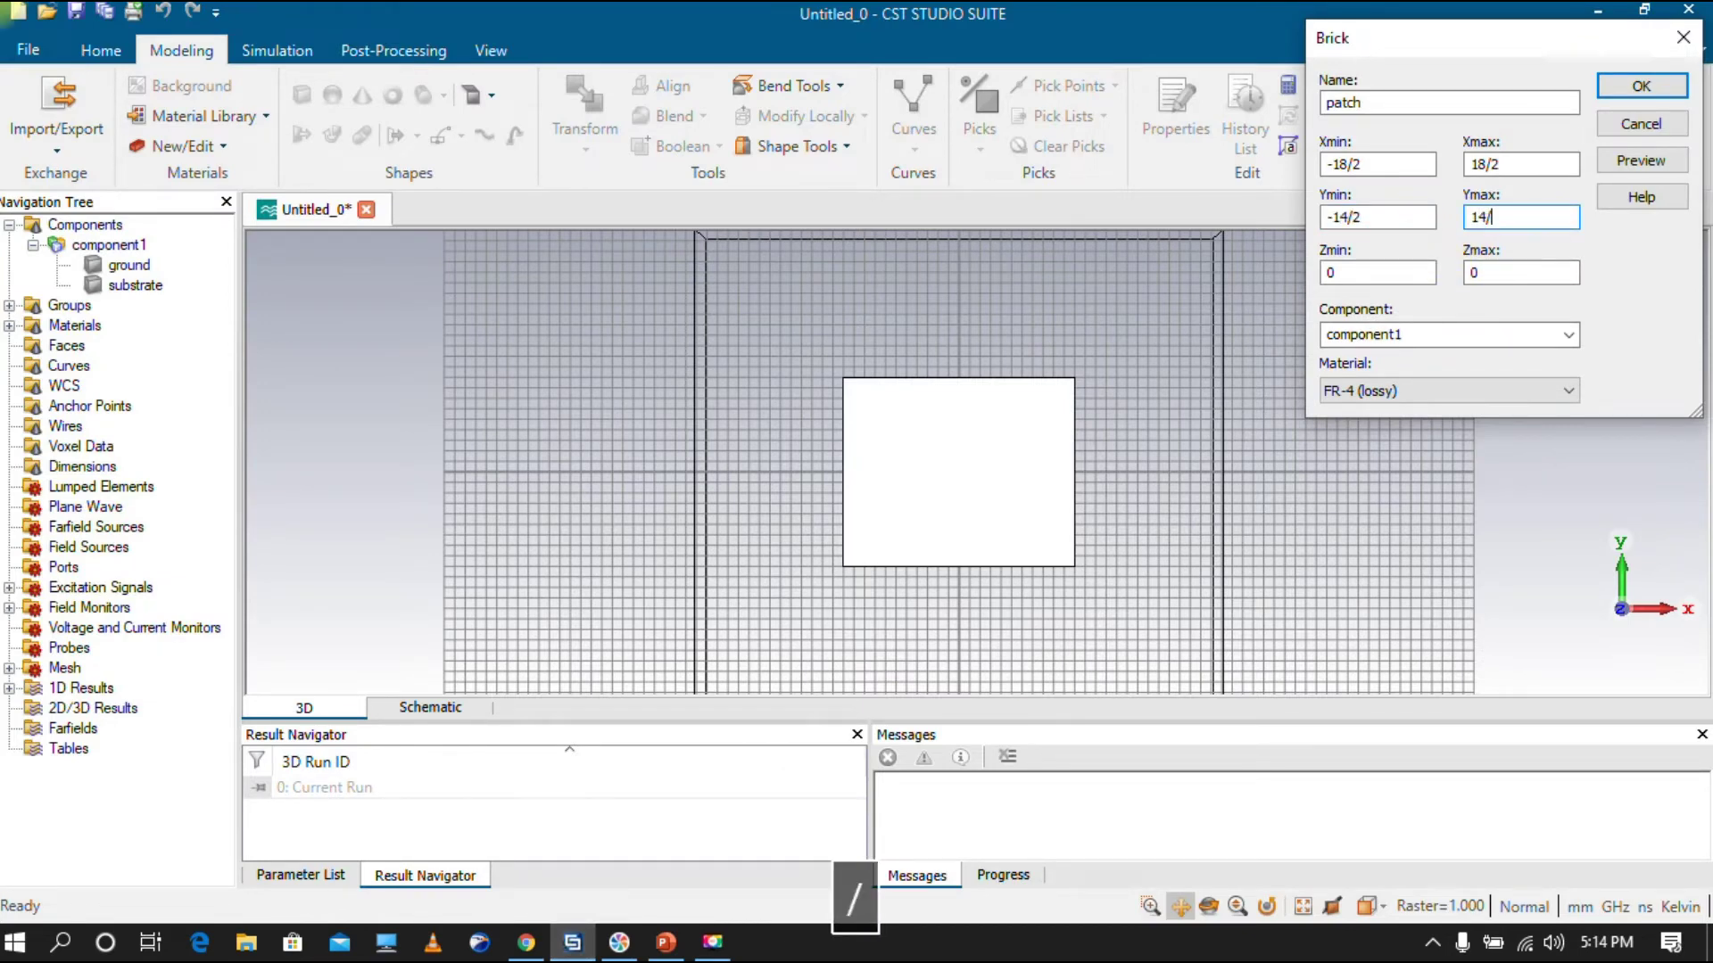
Set the patch brick's Z range from 1.635 to 1.67
click(1400, 272)
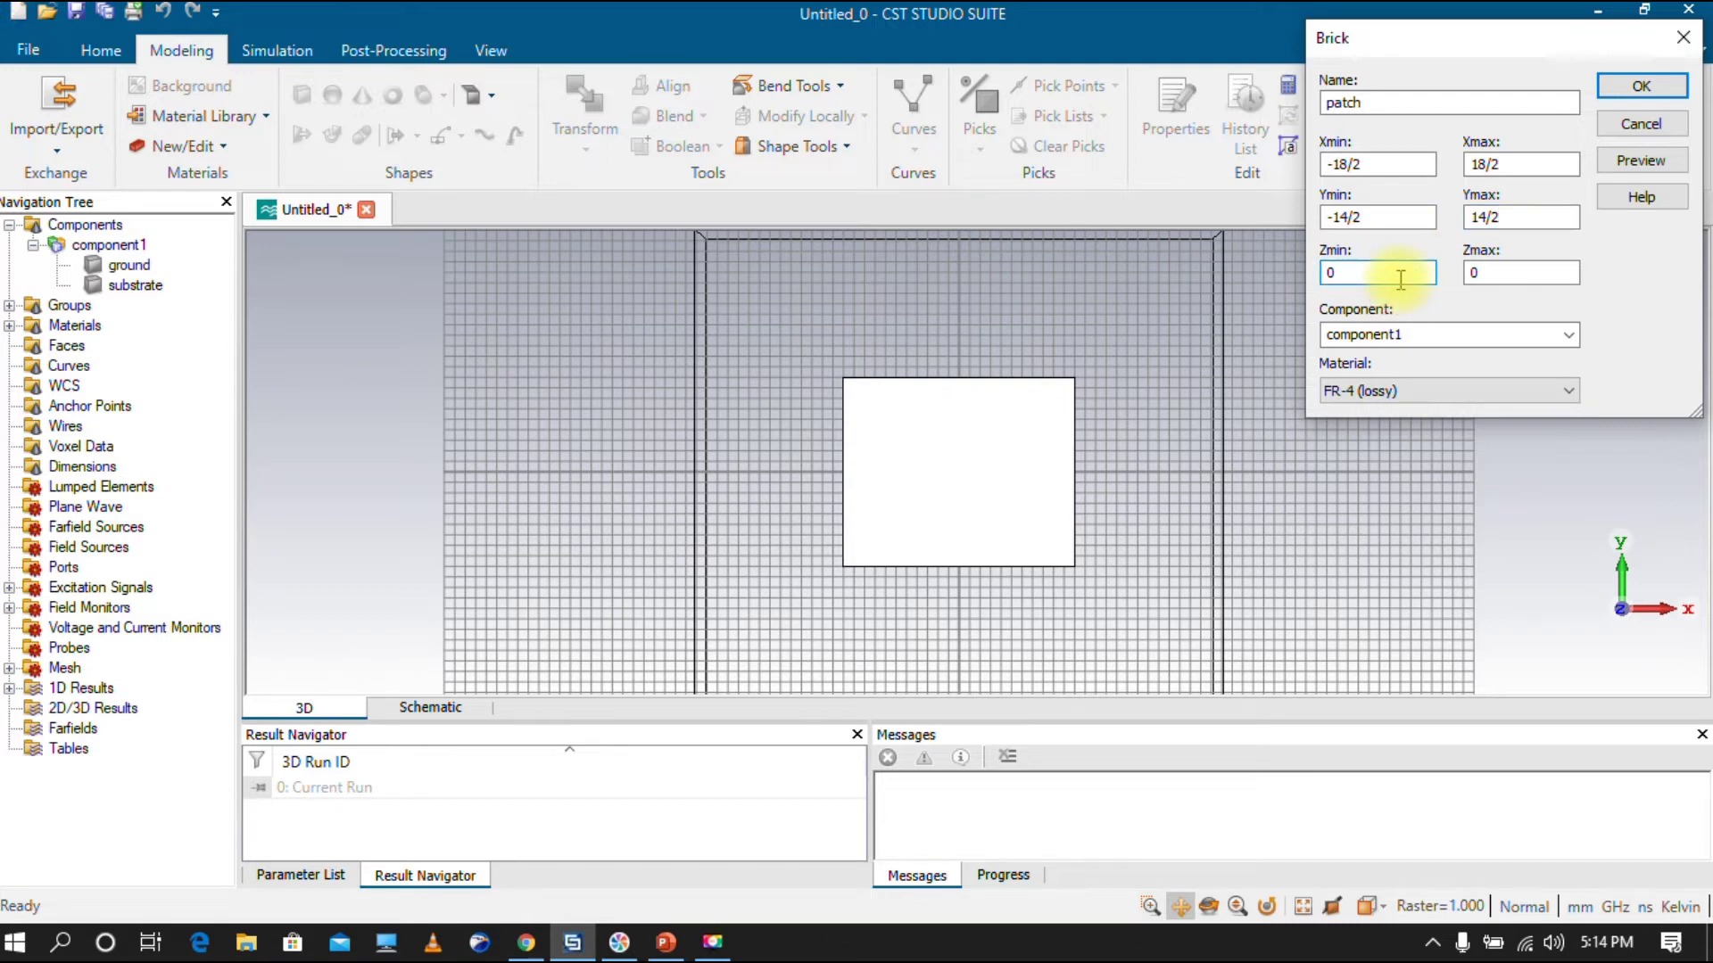
key(BackSpace)
text(1.)
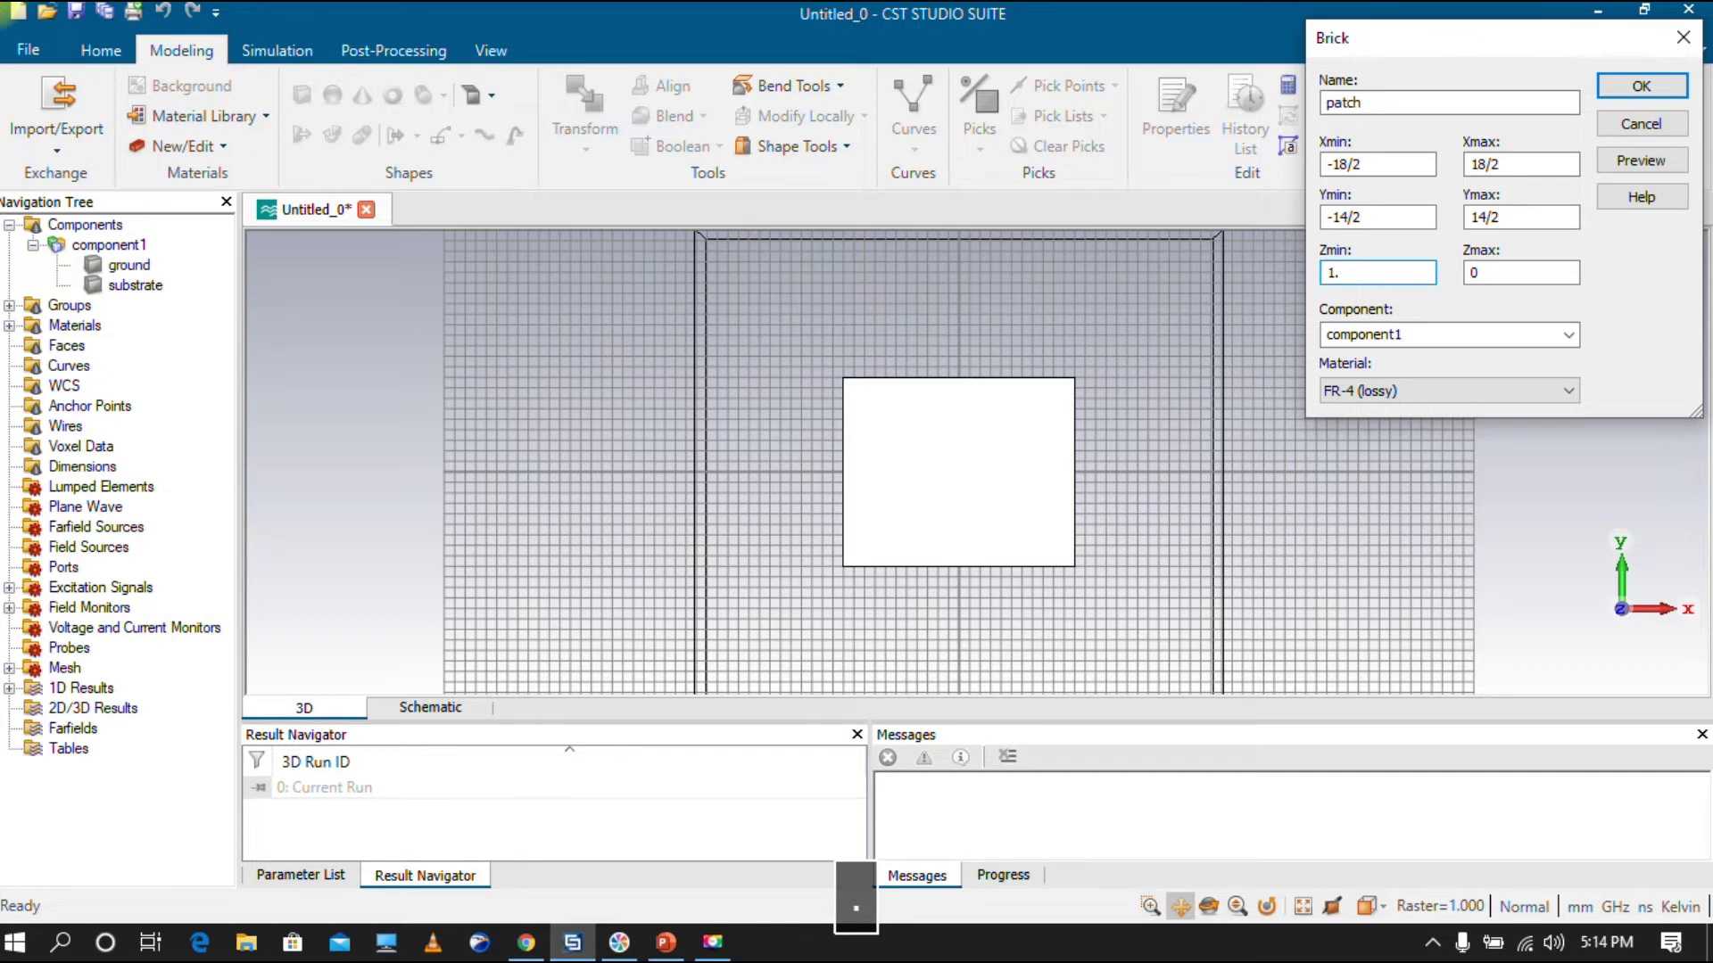
text(635)
key(Tab)
text(1.67)
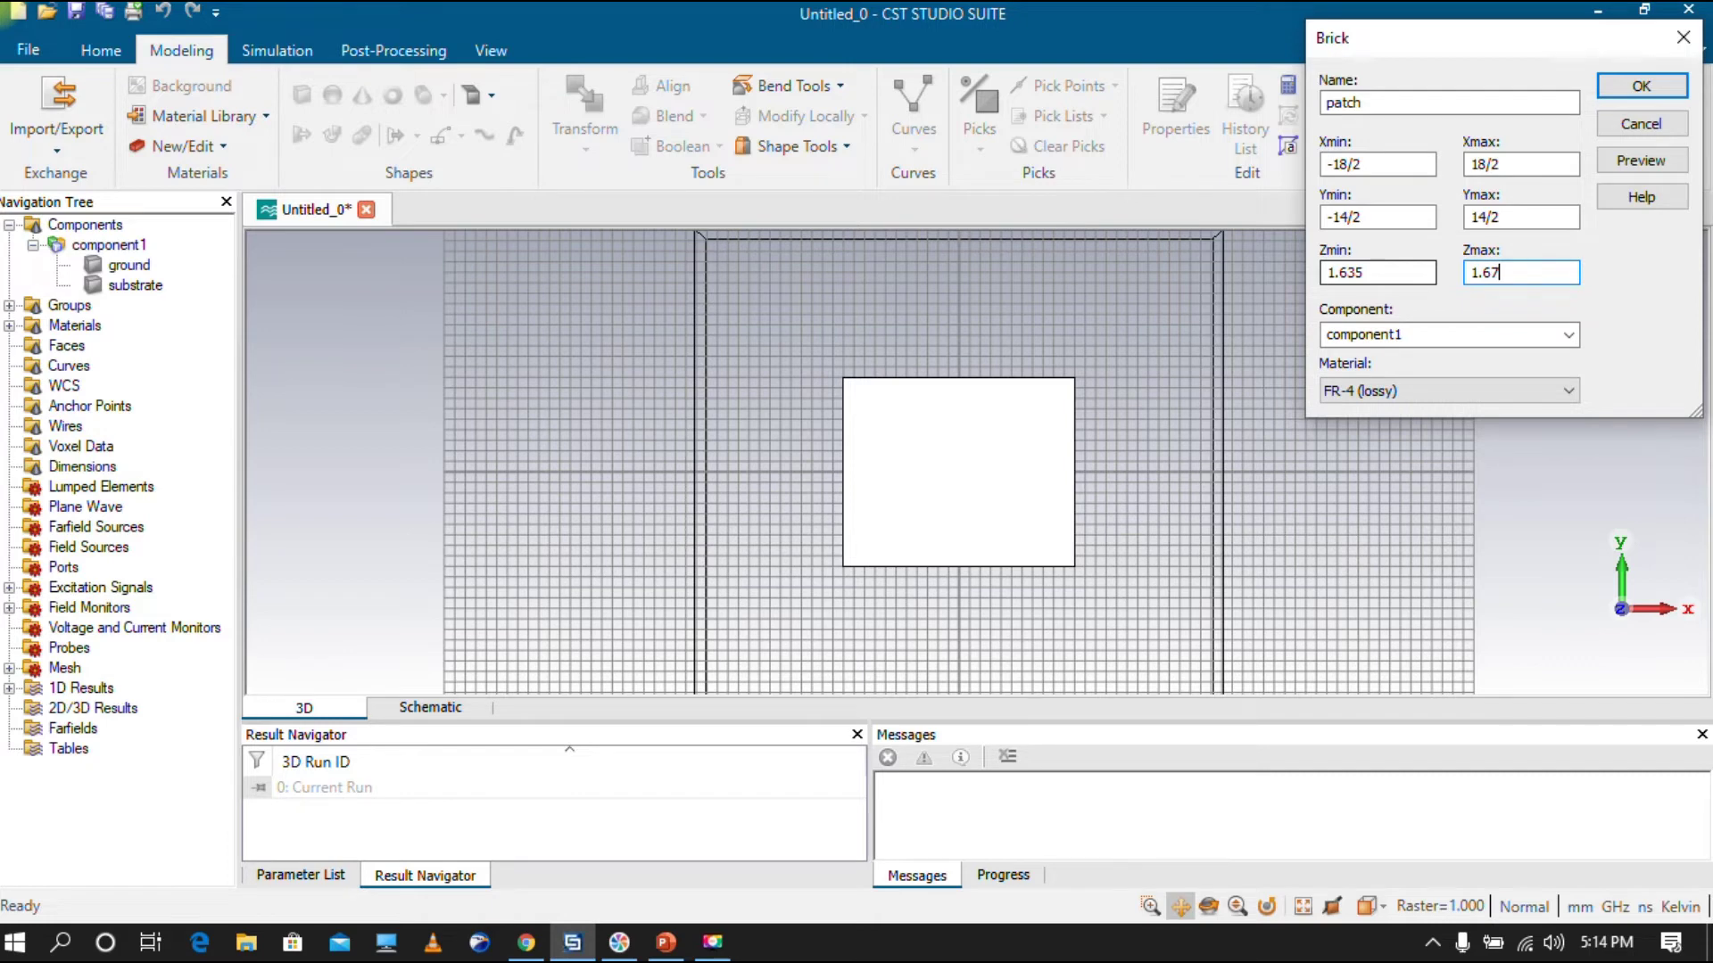
Assign Copper (annealed) to the patch brick, preview it and create it
click(1449, 392)
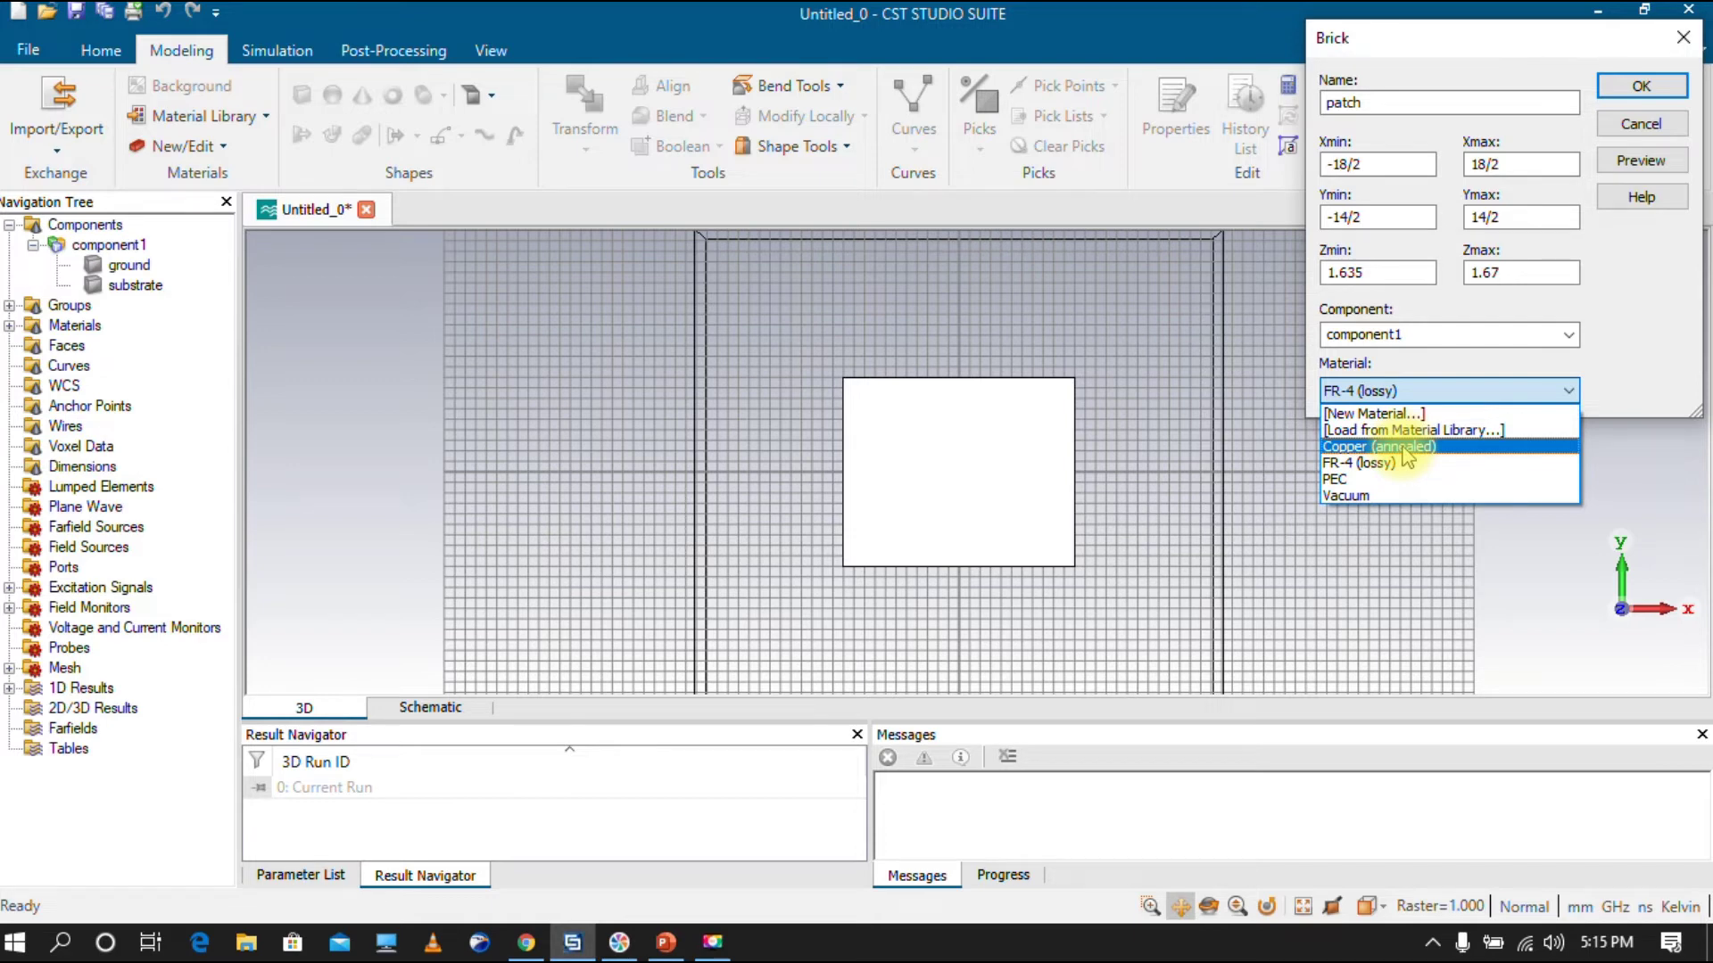
click(1404, 448)
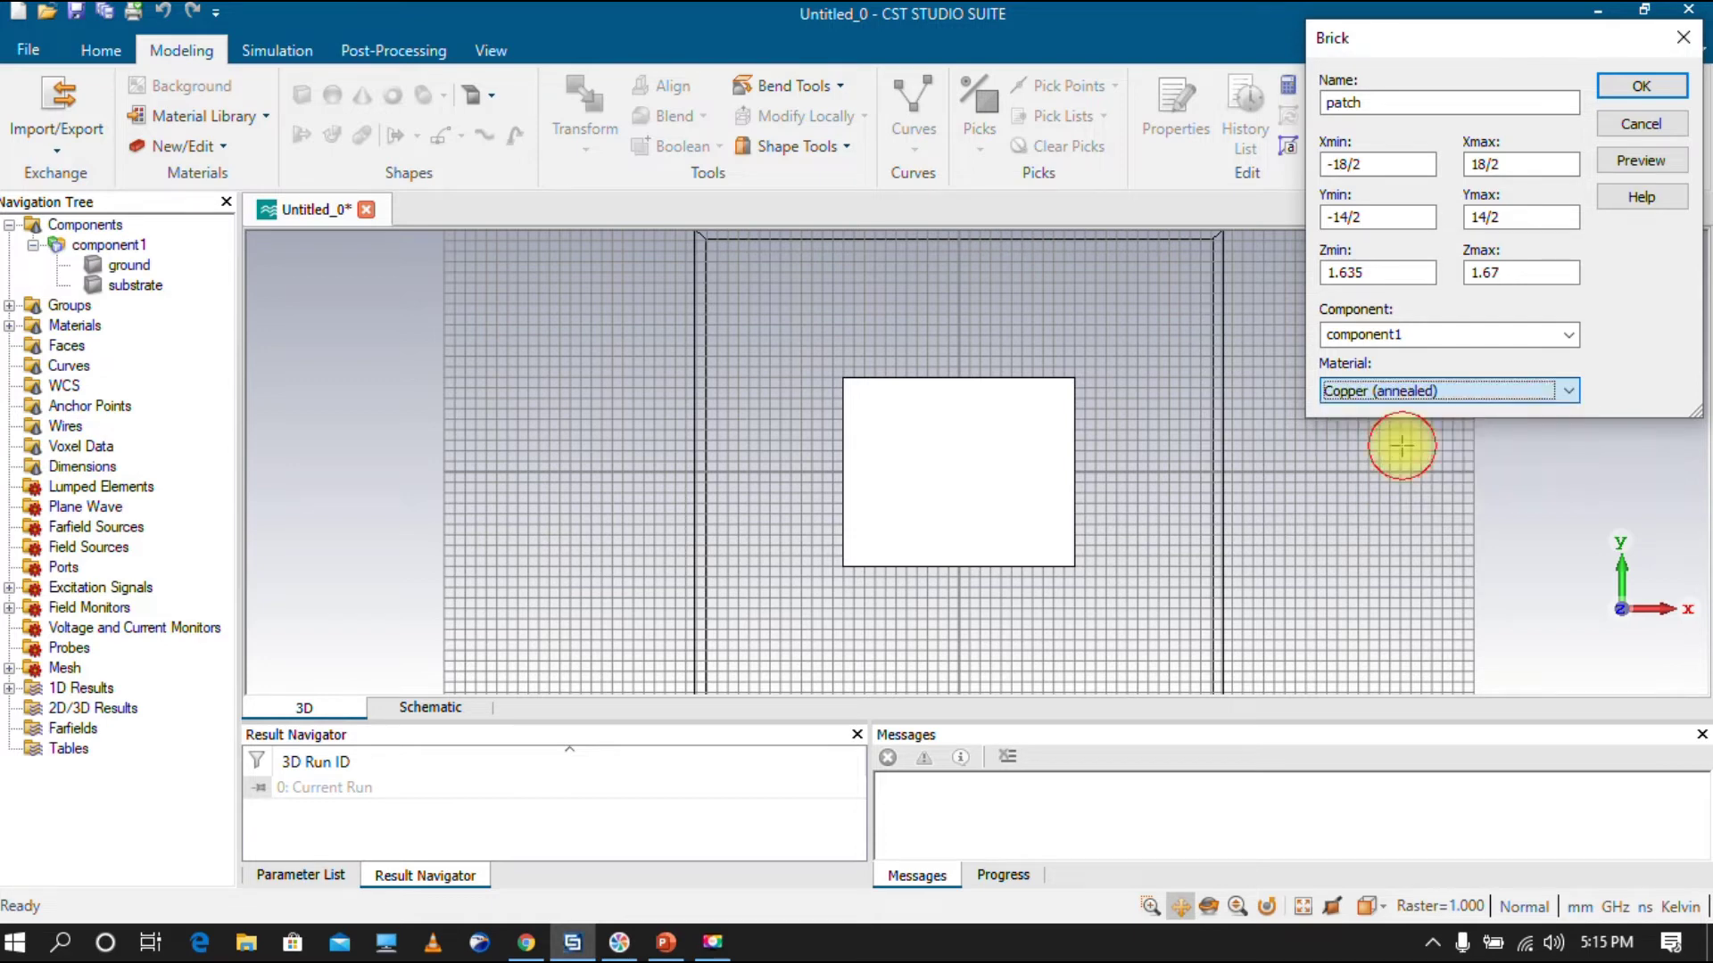
click(1646, 172)
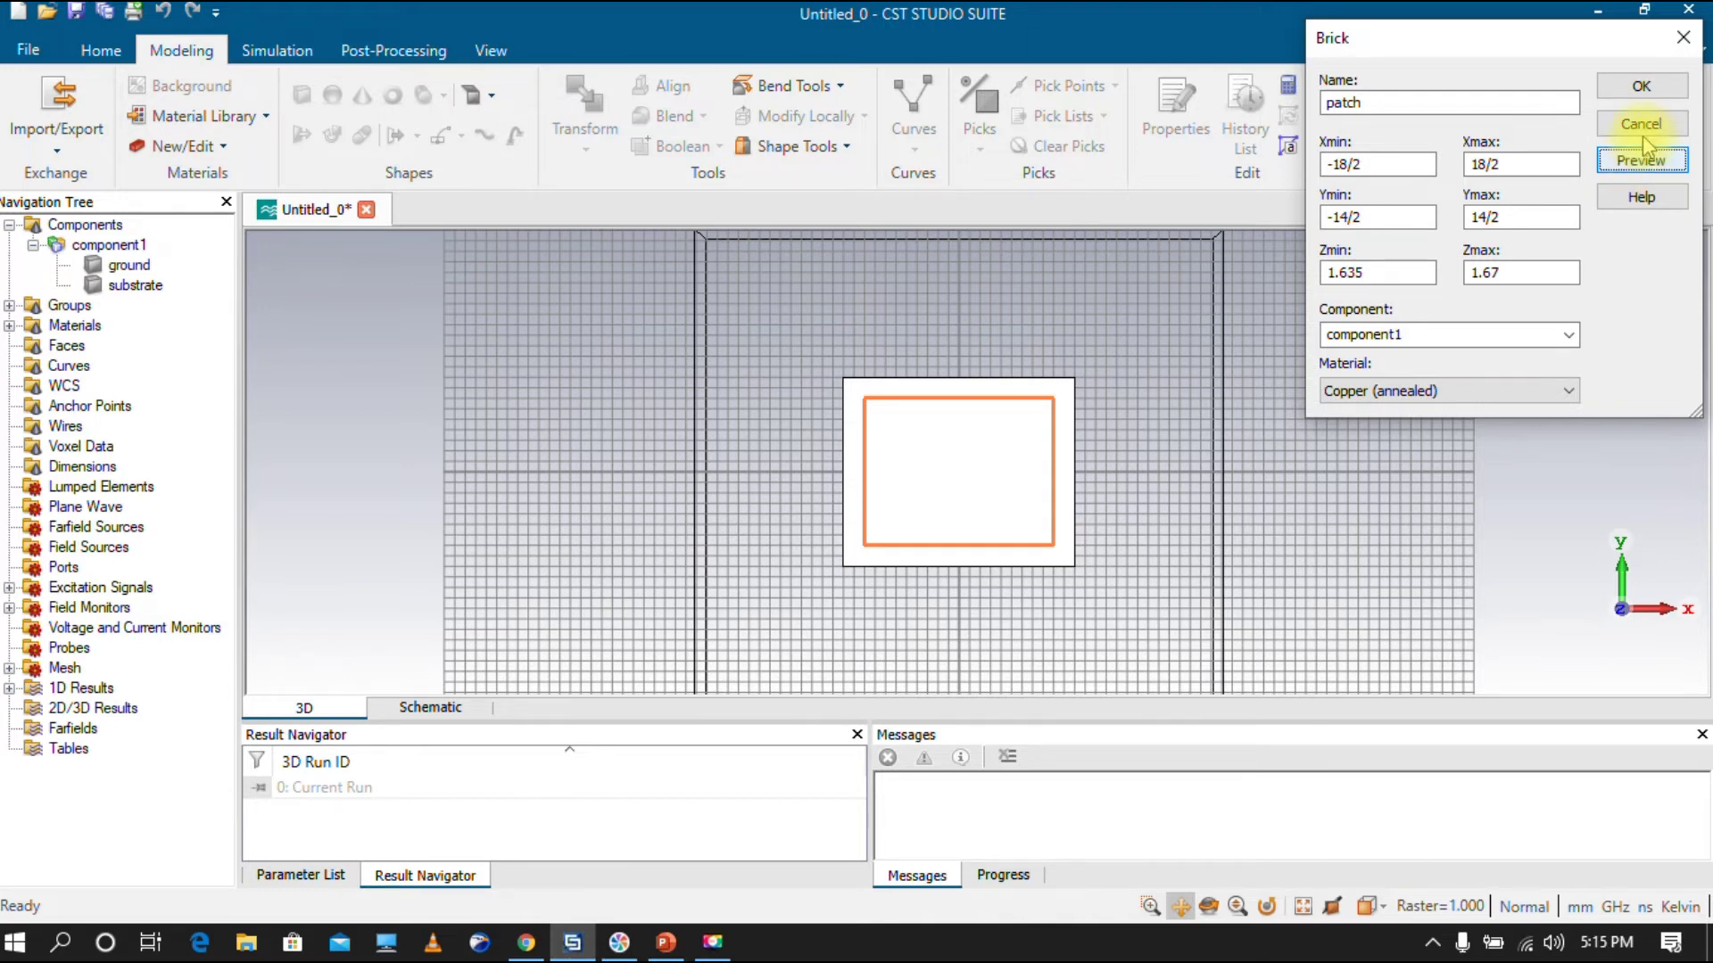
click(1641, 87)
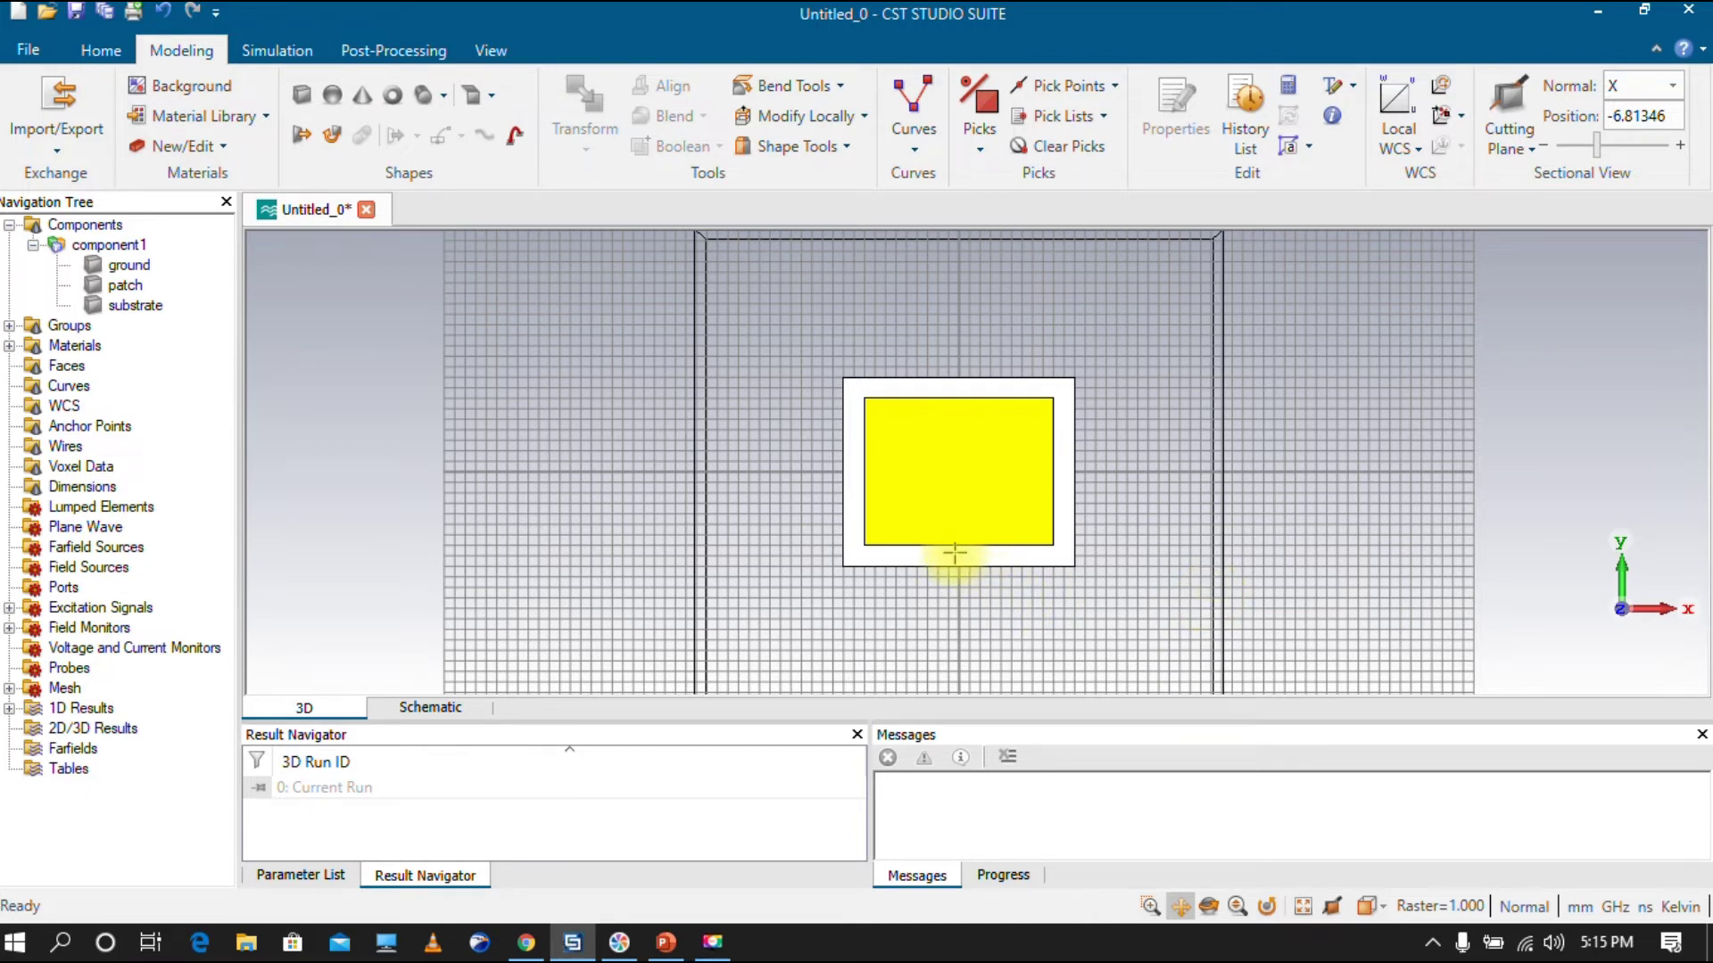
click(303, 98)
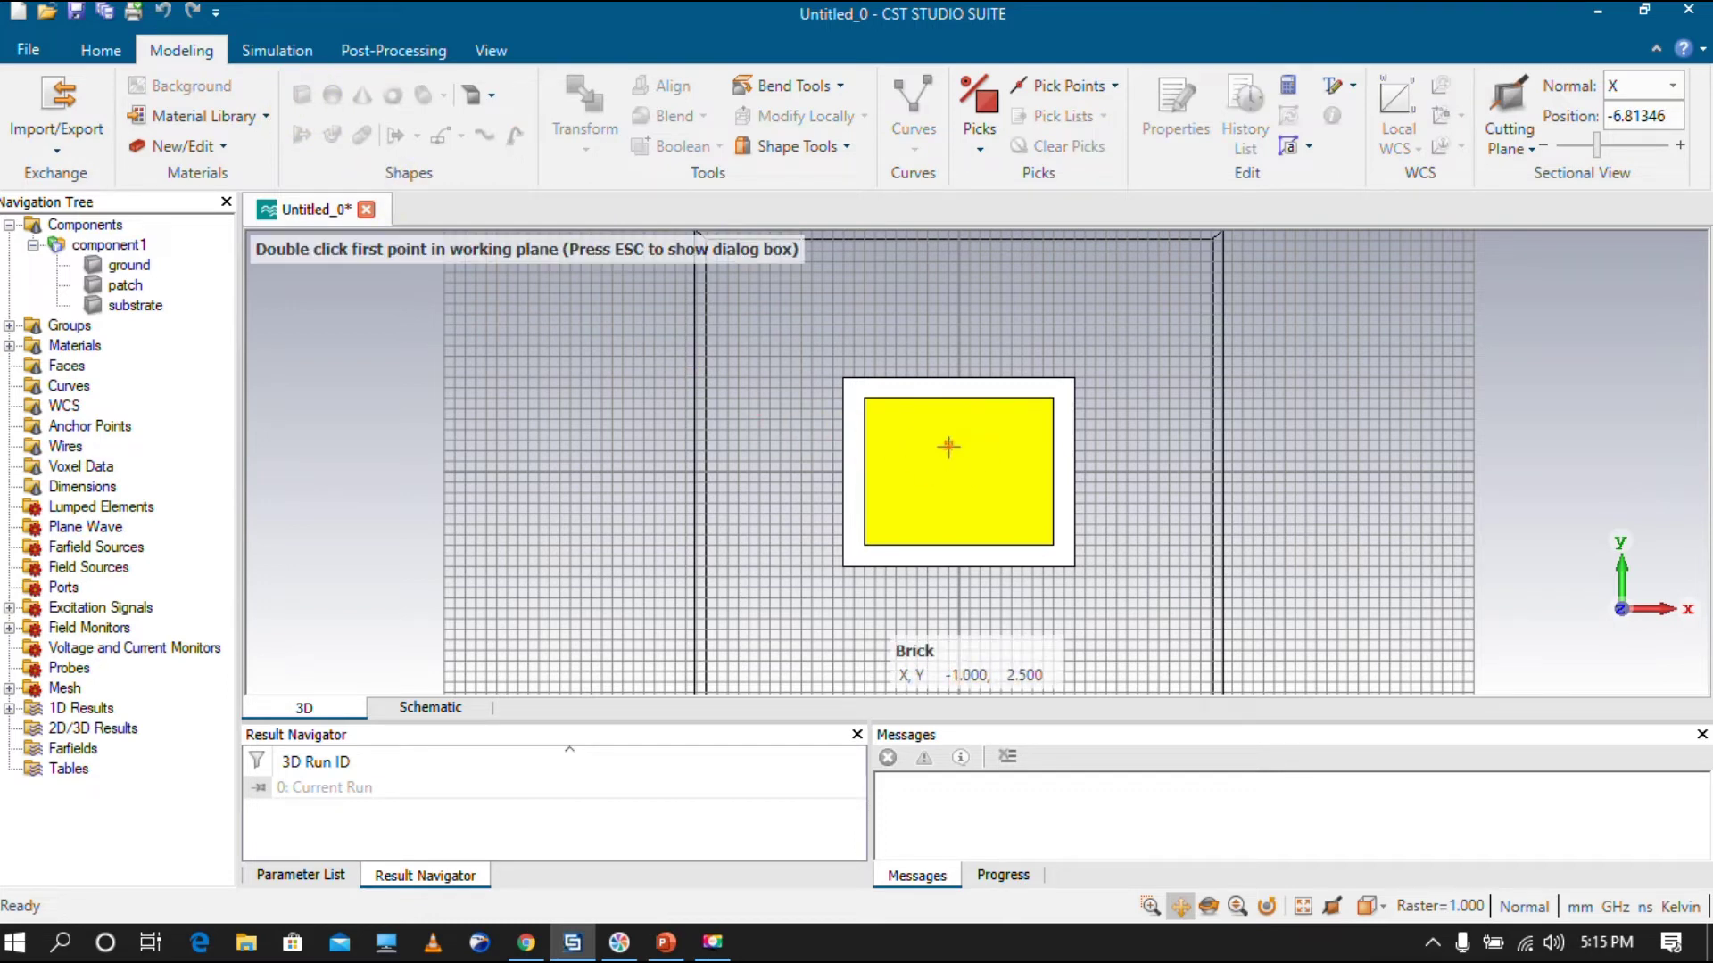
key(Escape)
text(feed)
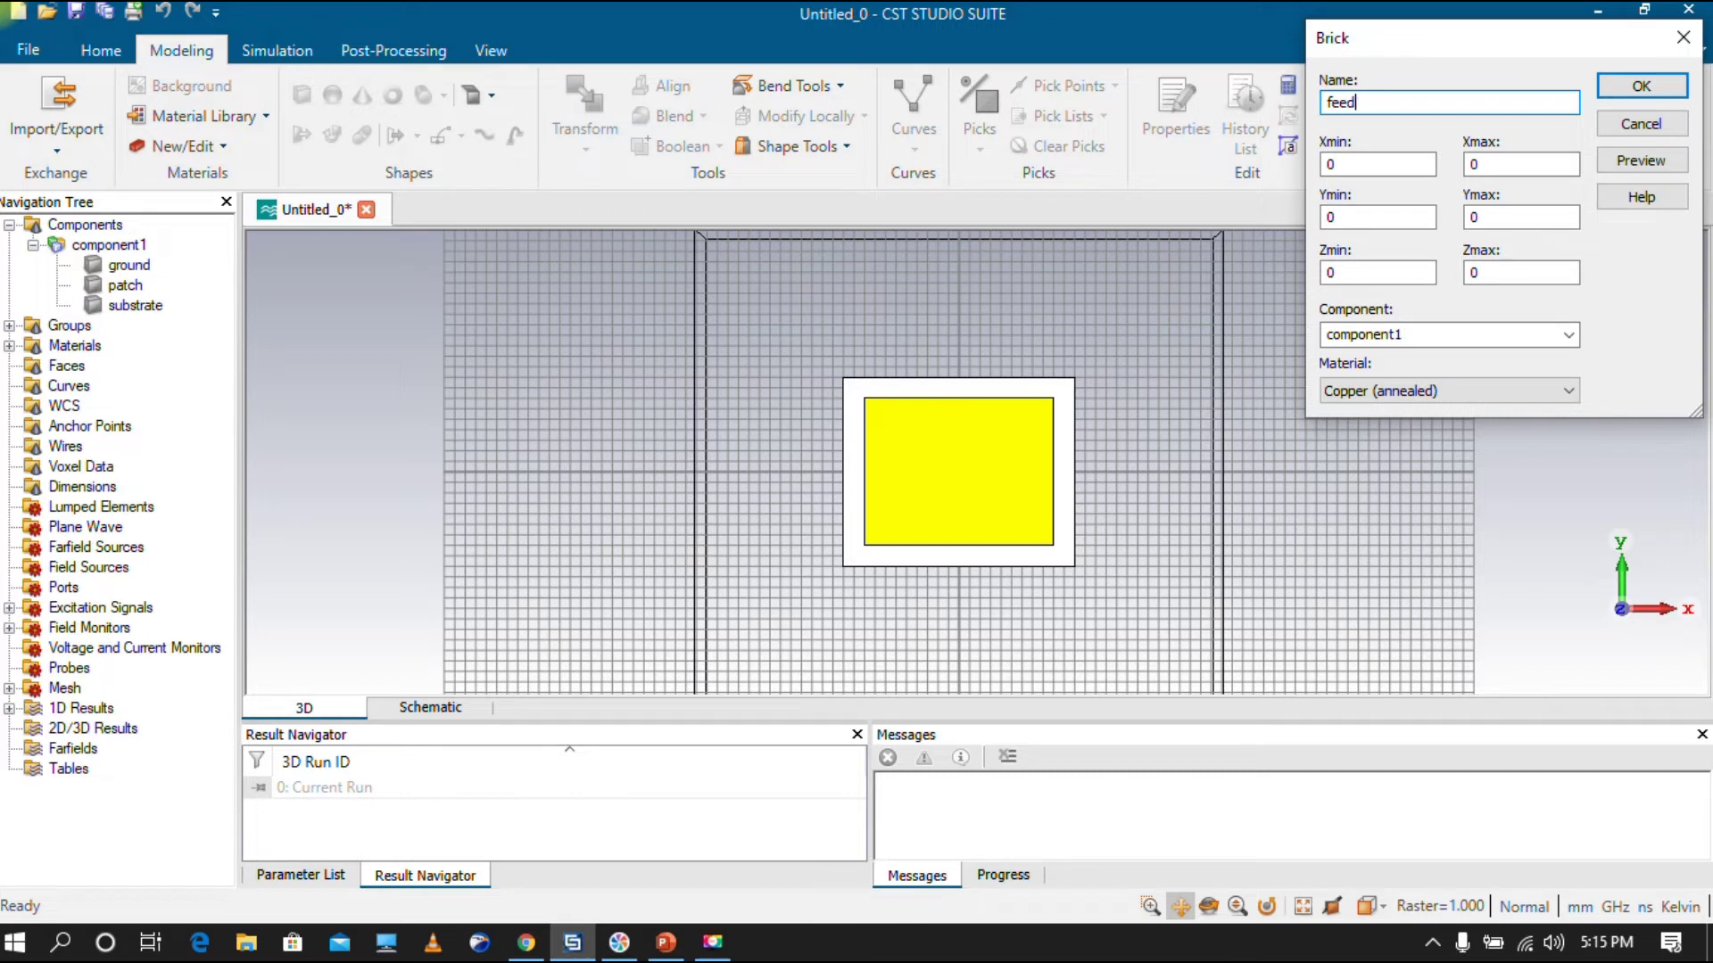
key(Tab)
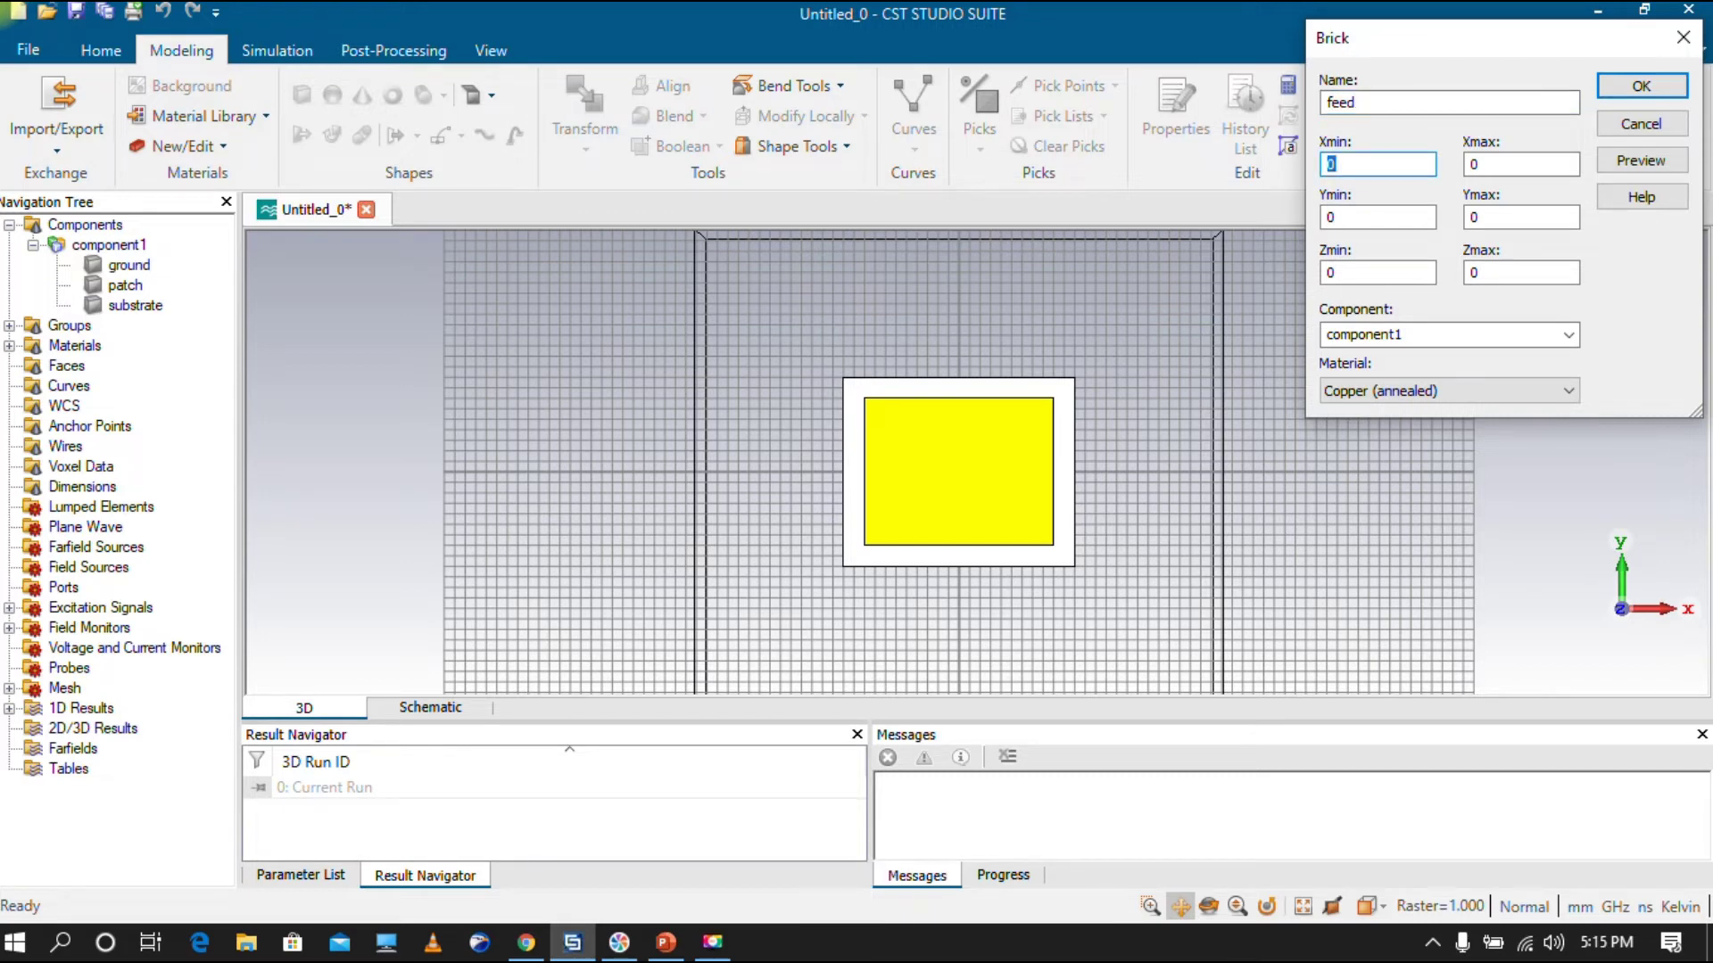
text(-3)
key(BackSpace)
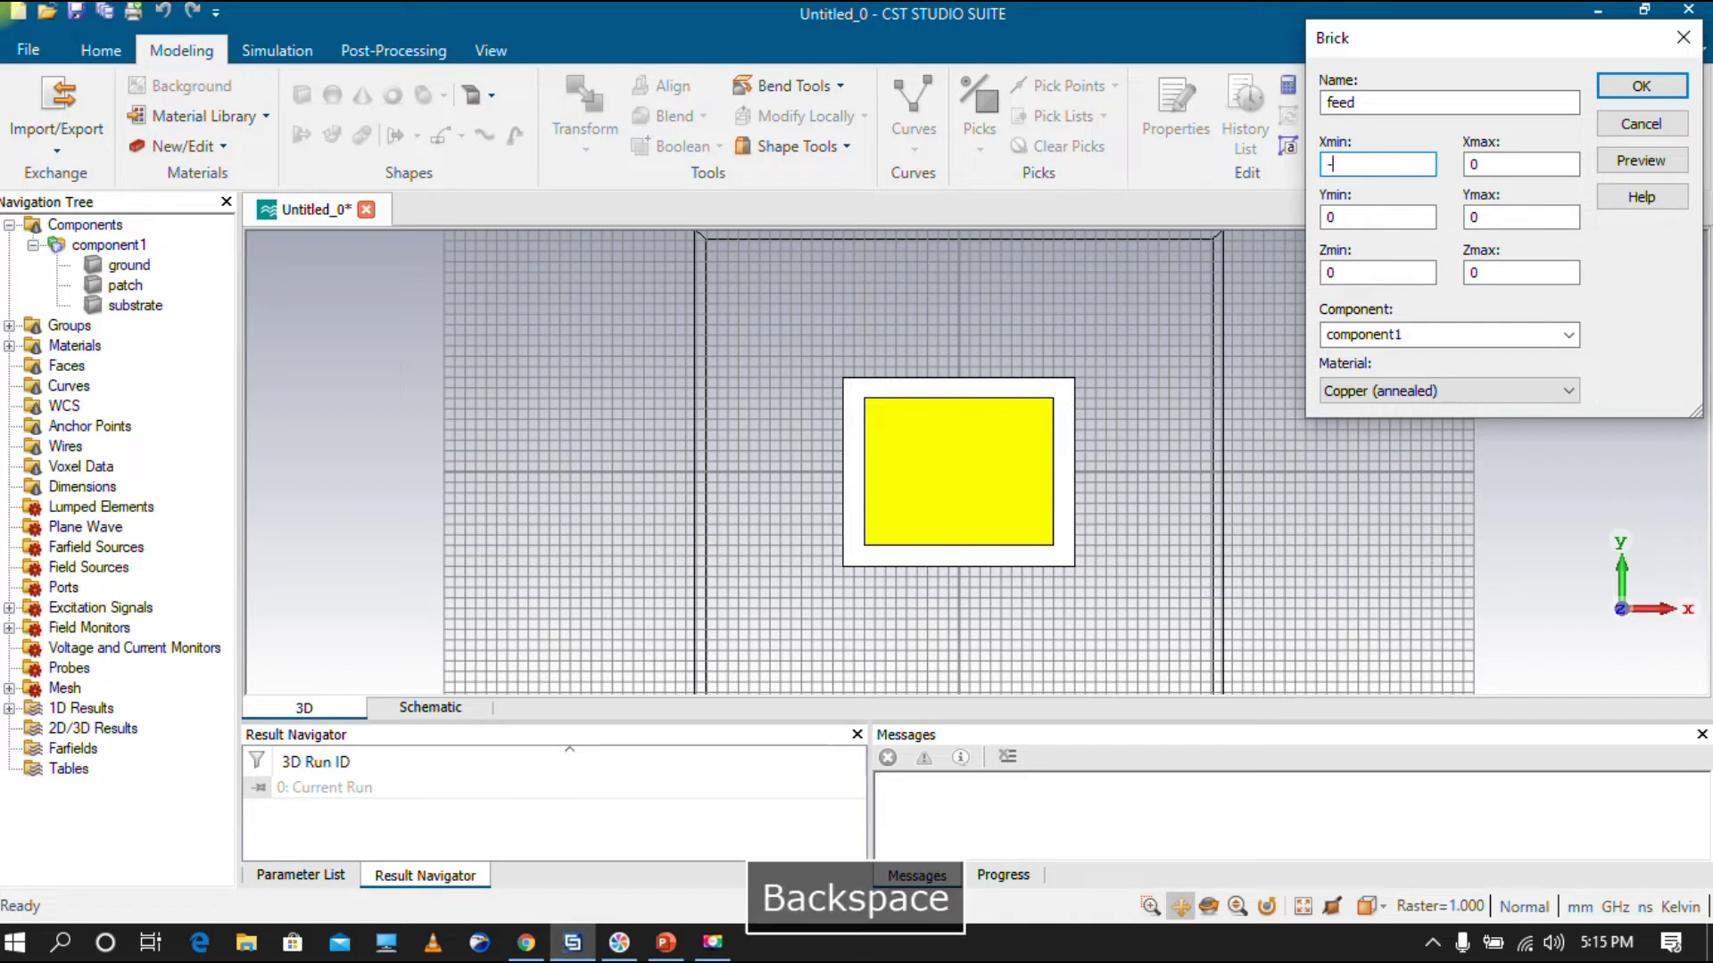
click(1679, 132)
Run the analytical line impedance calculation macro and choose Thin Microstrip as the line type
click(101, 52)
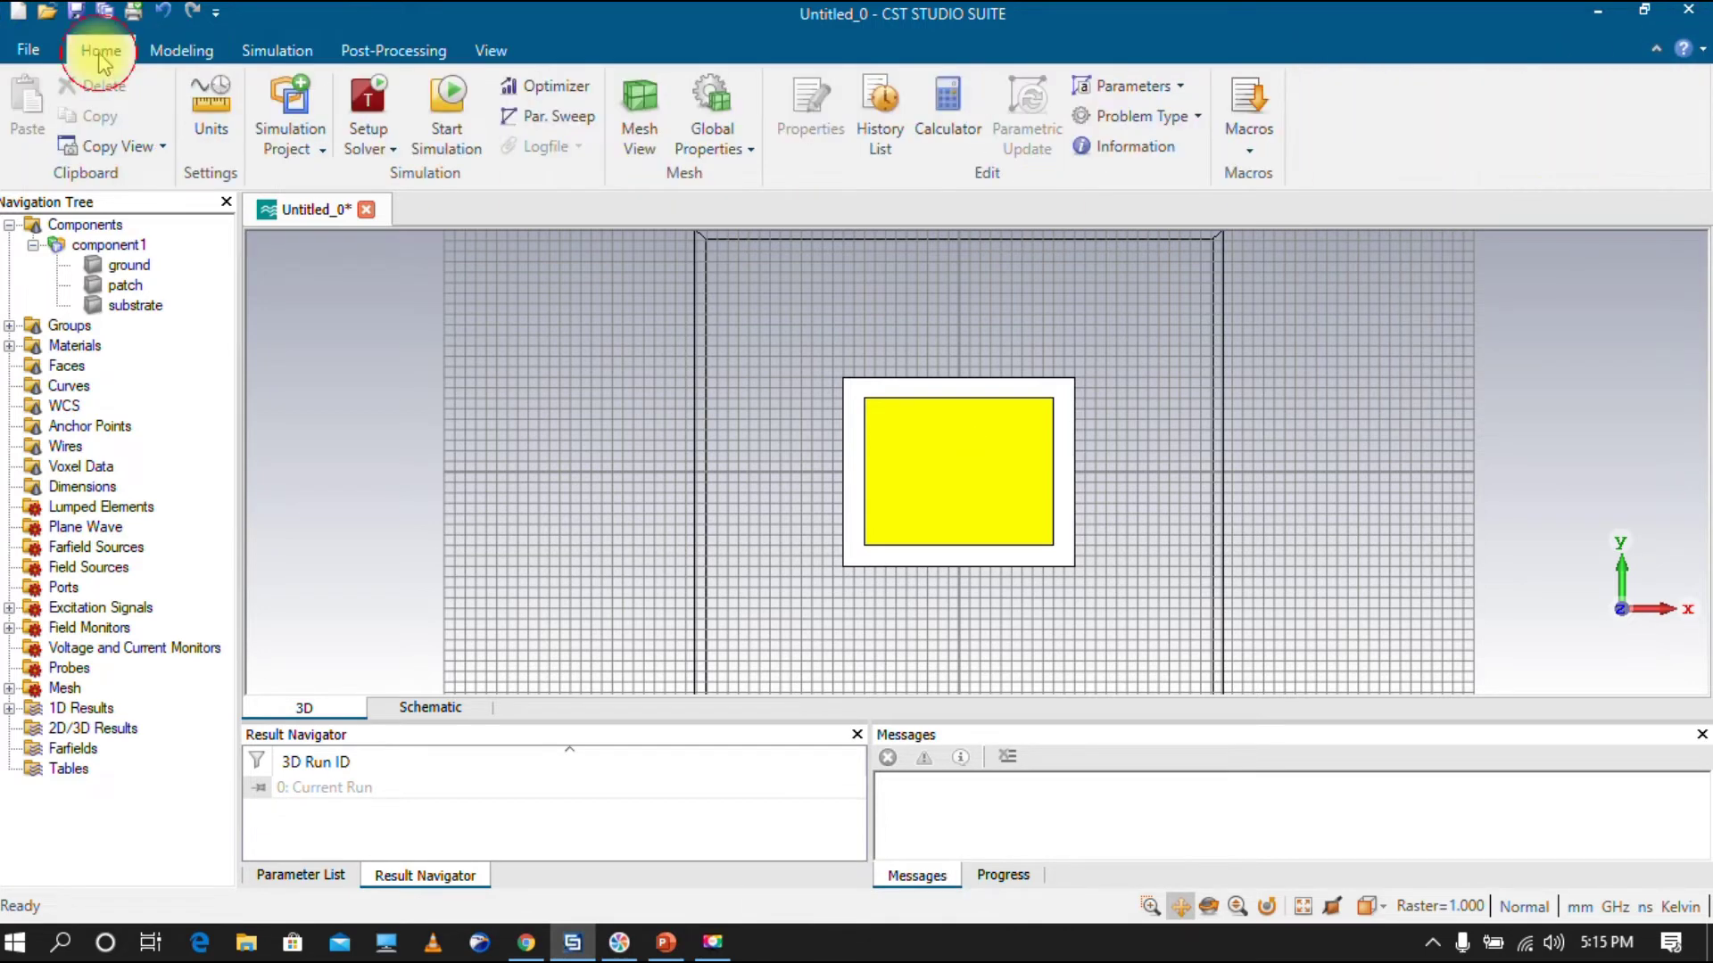
click(1244, 143)
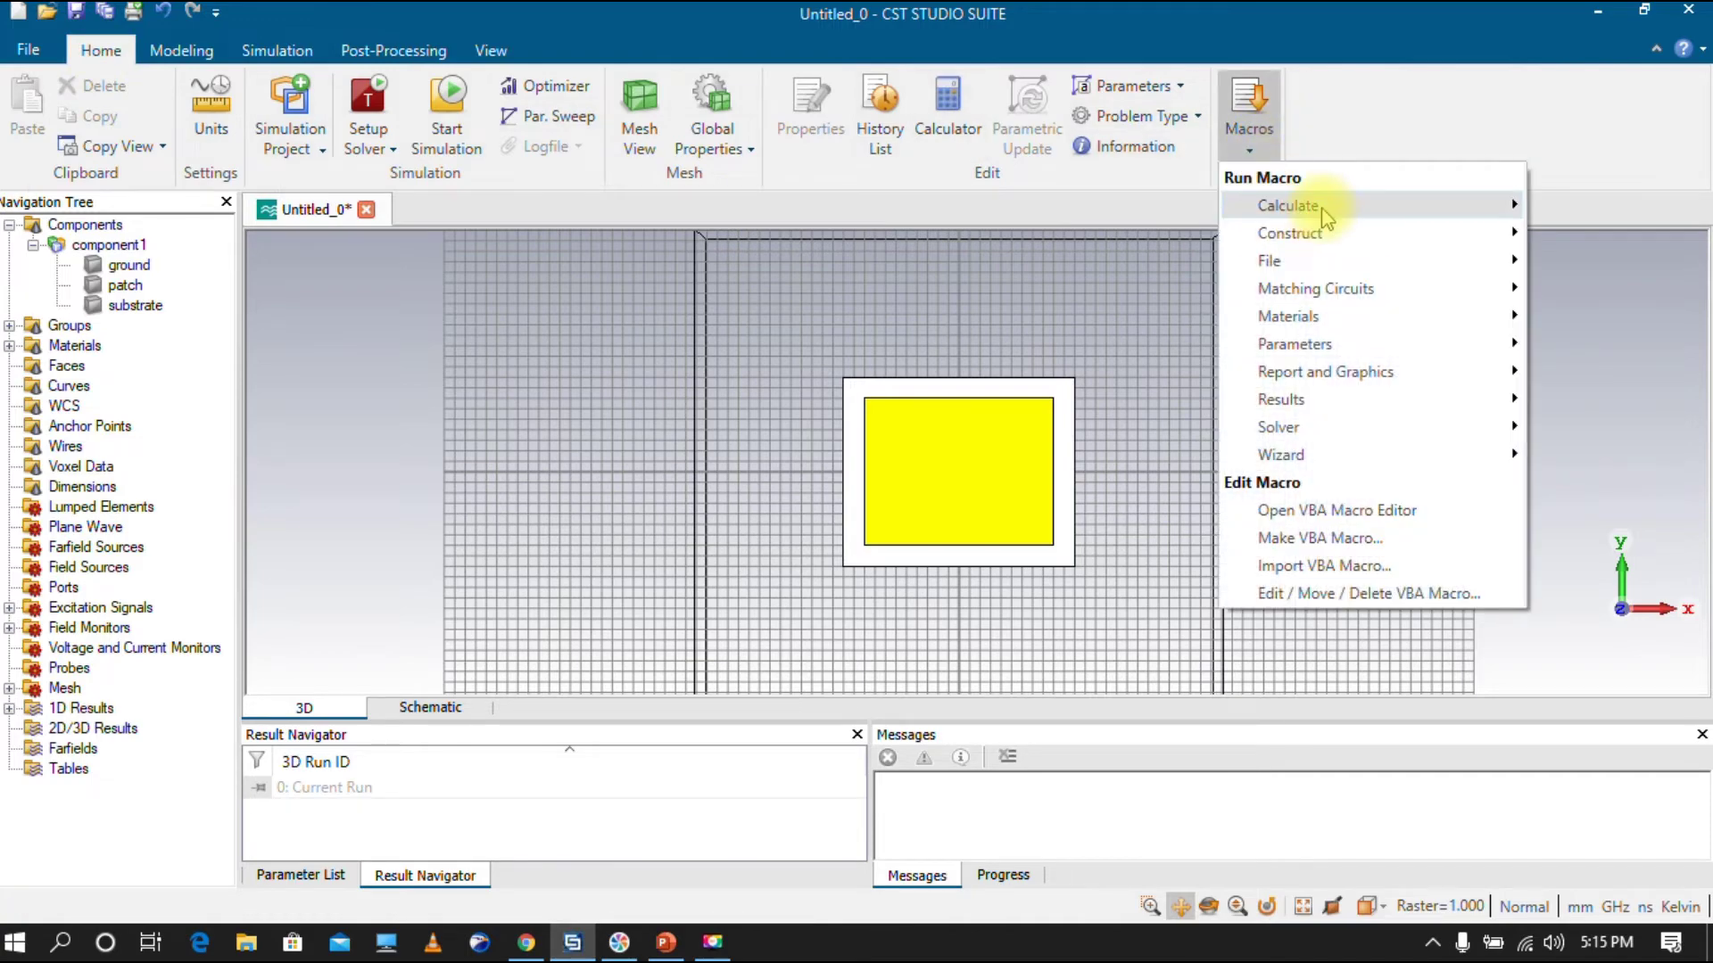
mouse_move(1323, 218)
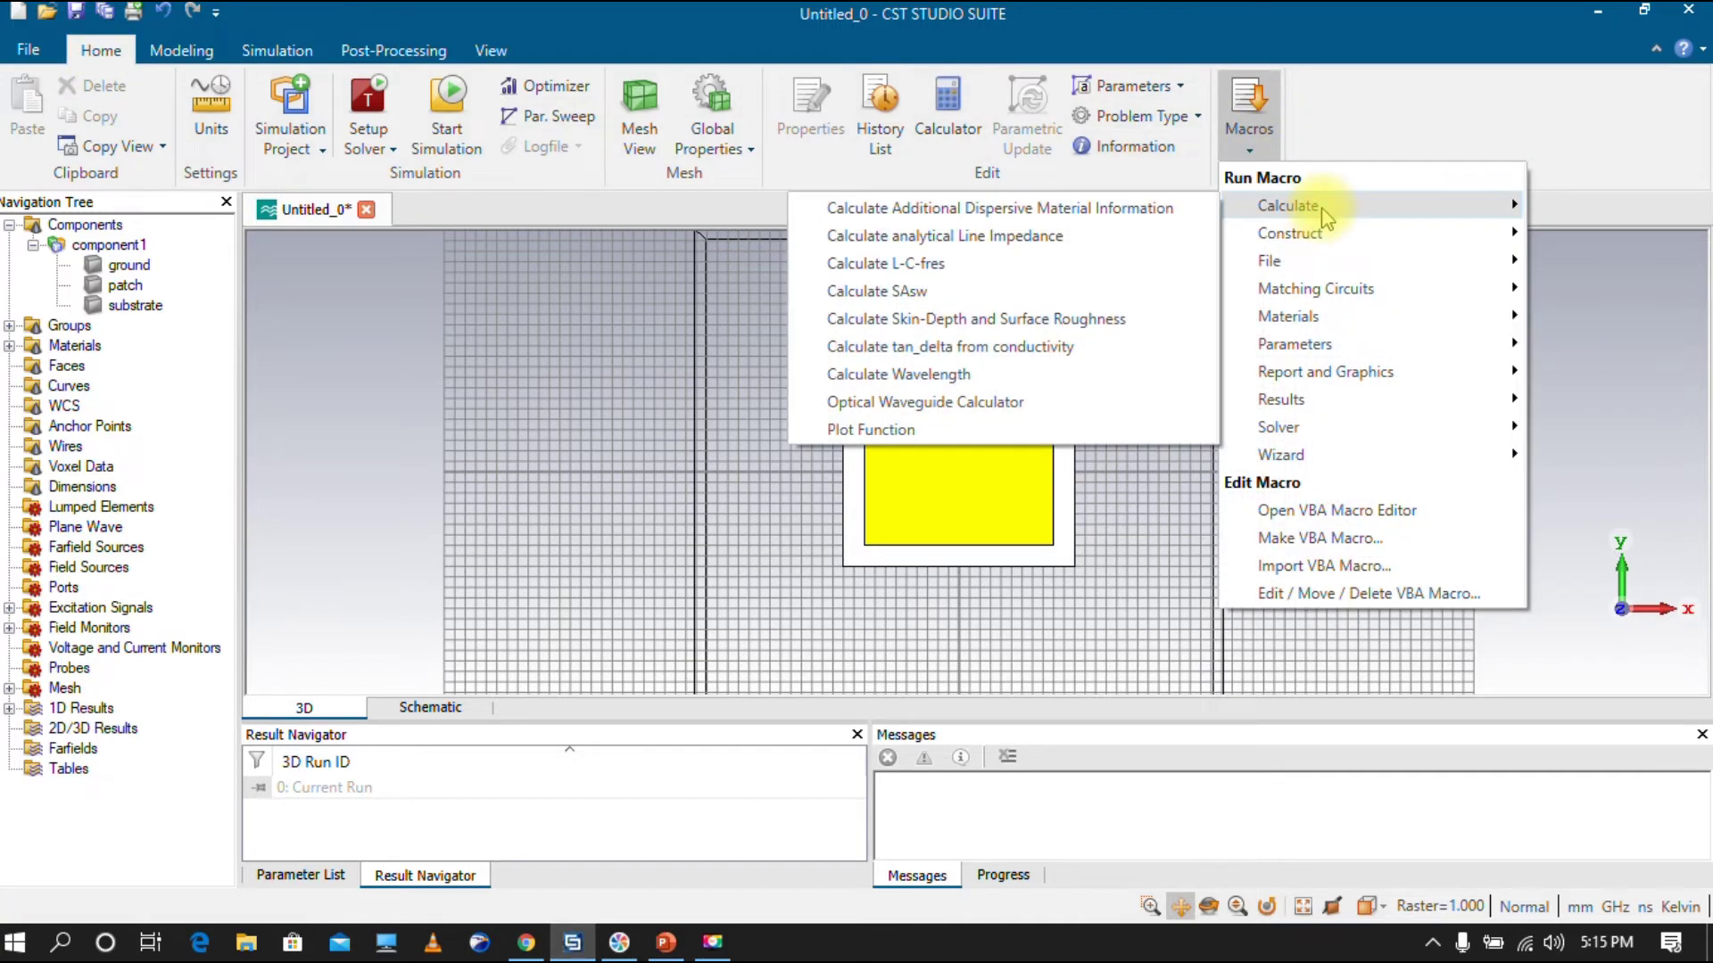
click(1006, 235)
click(817, 259)
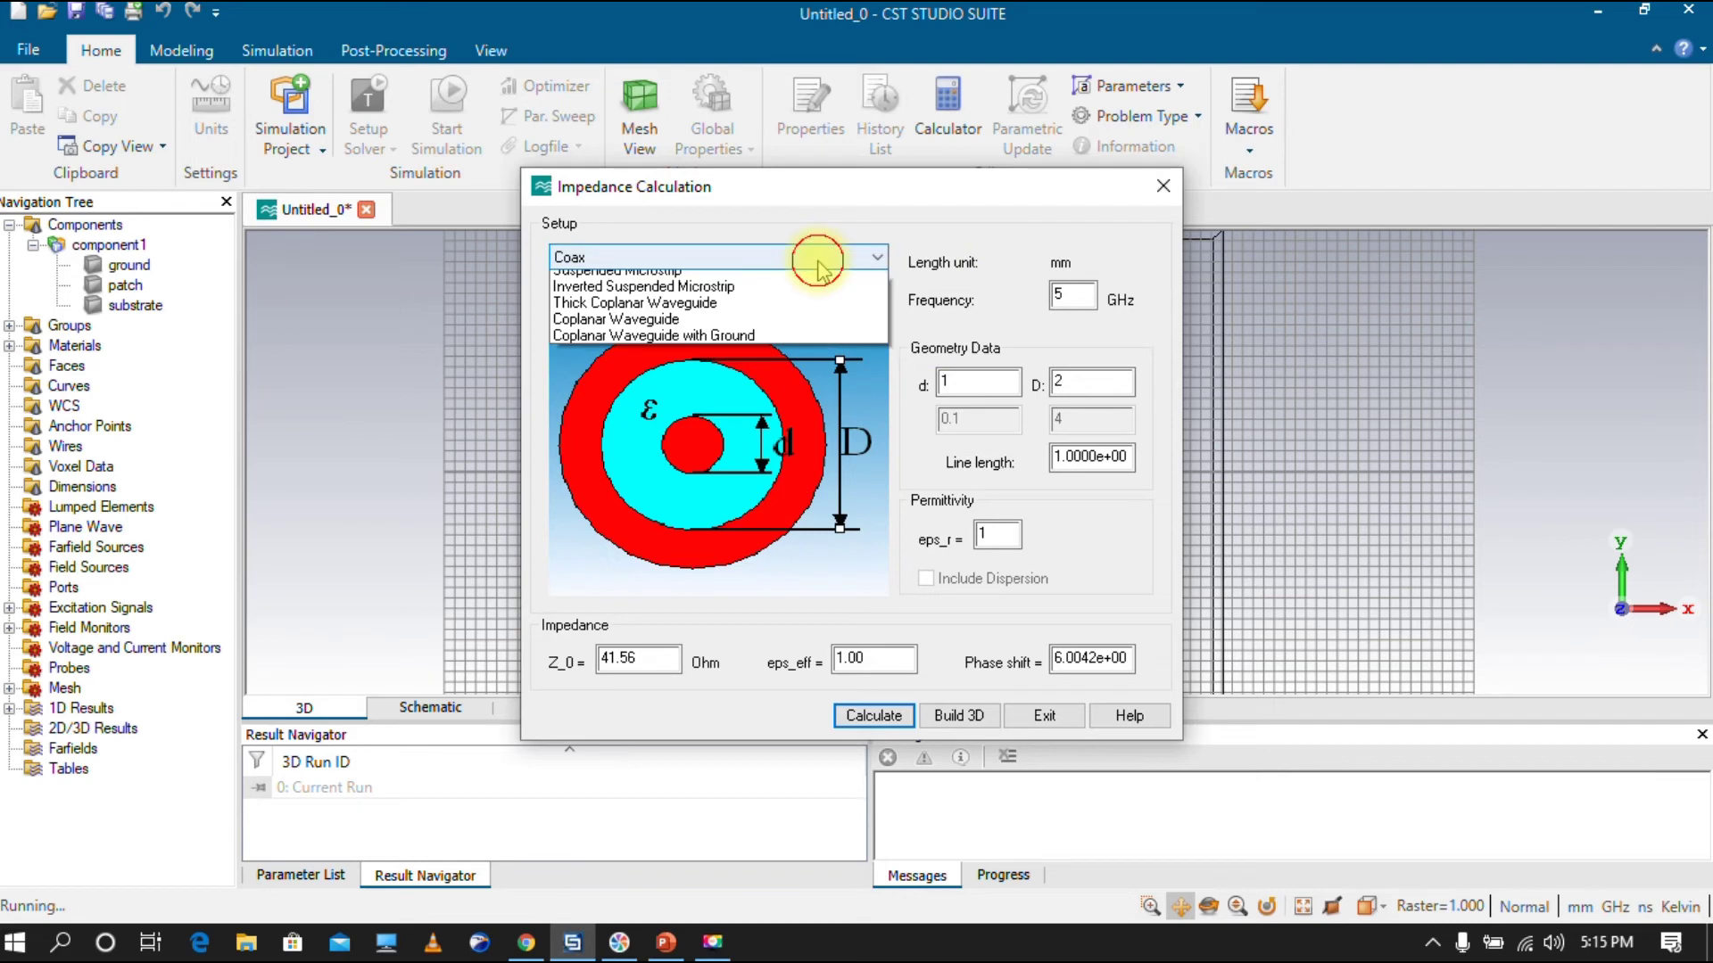
click(750, 369)
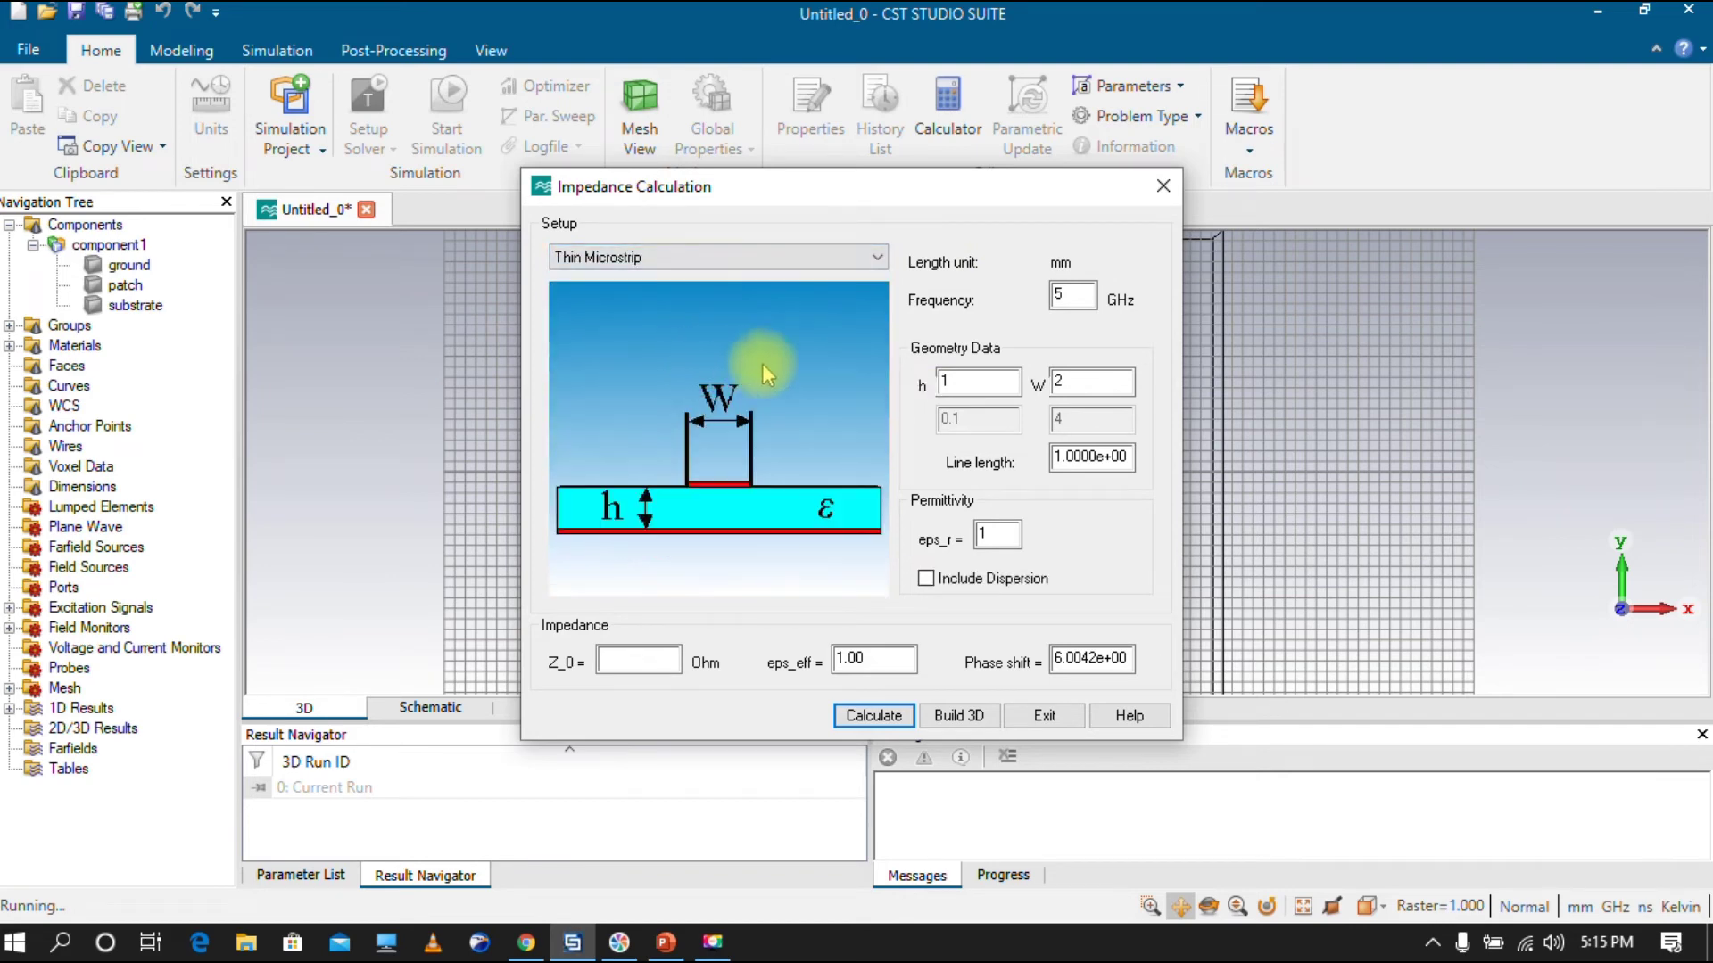
Set the microstrip's substrate height h to 1.6 mm and its permittivity eps_r to 4.3
click(978, 385)
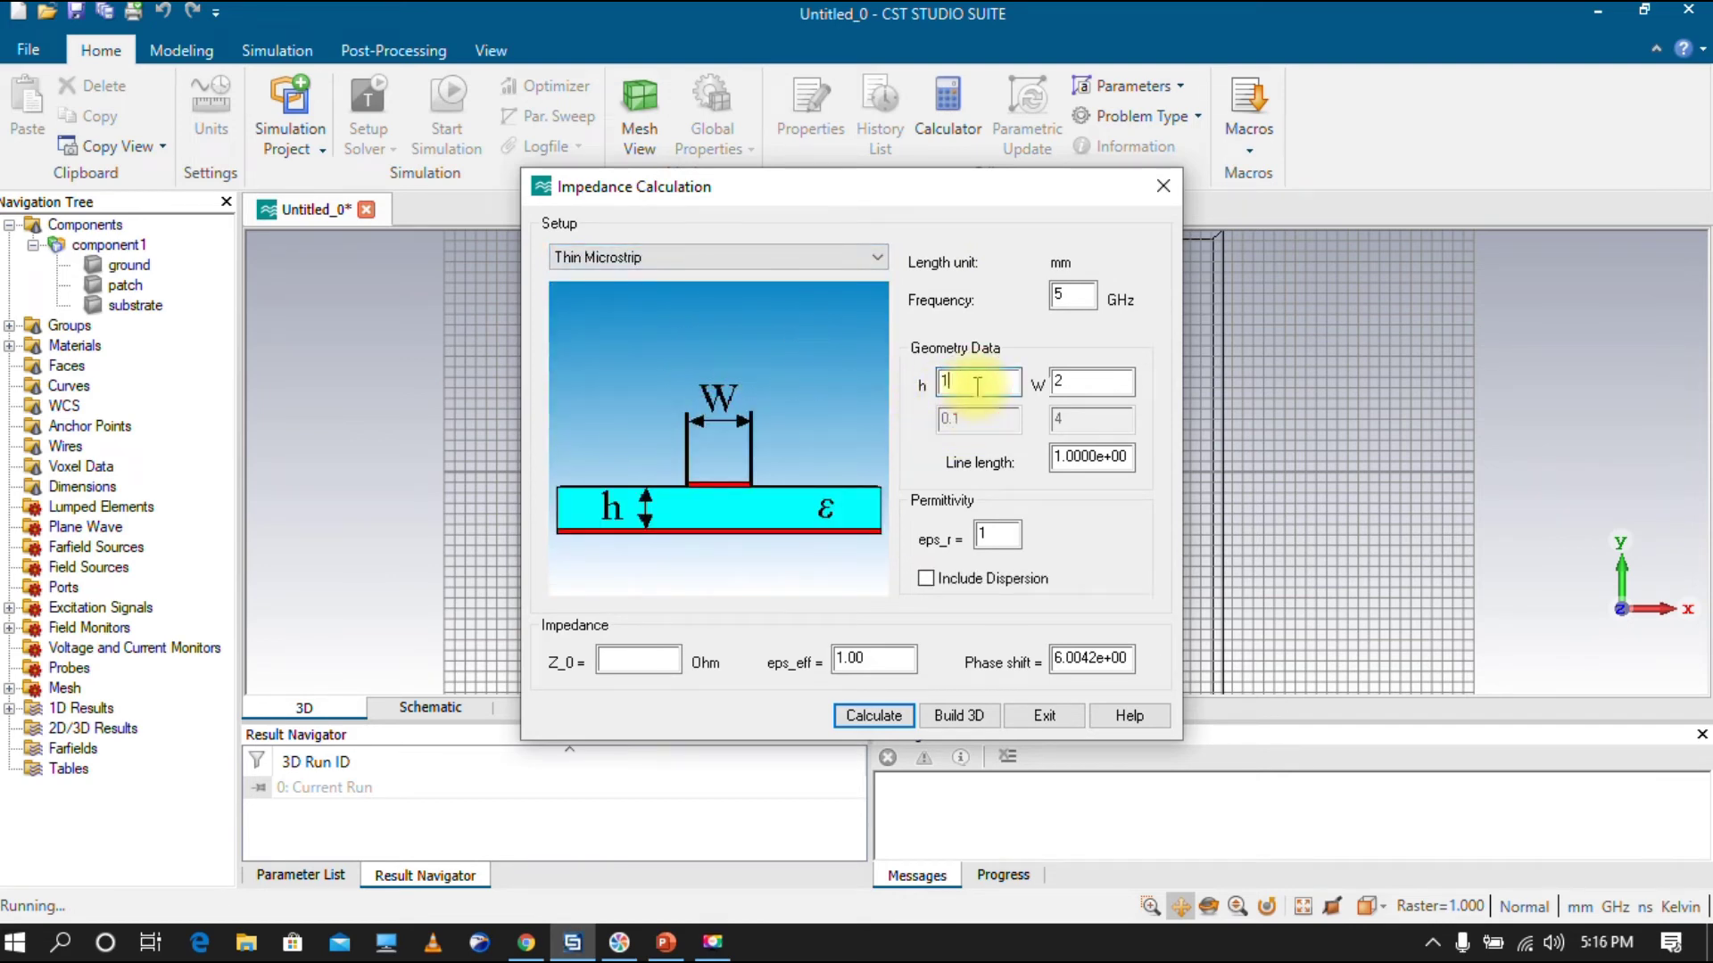
text(.6)
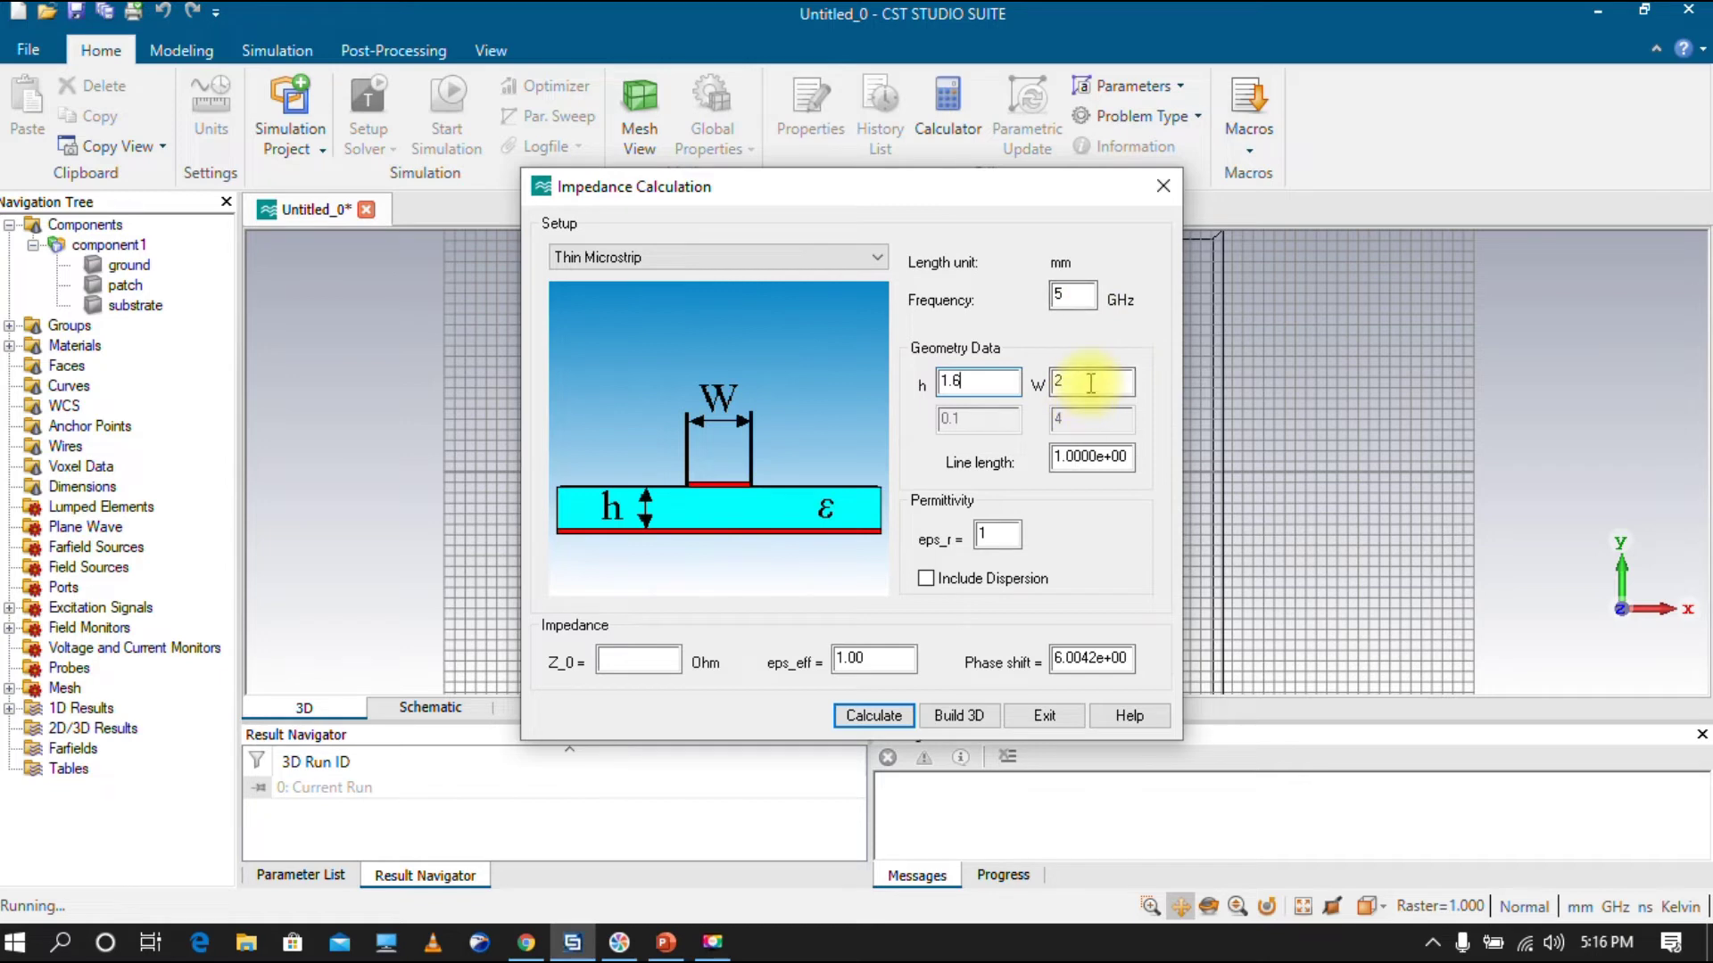
double_click(1001, 536)
text(4.3)
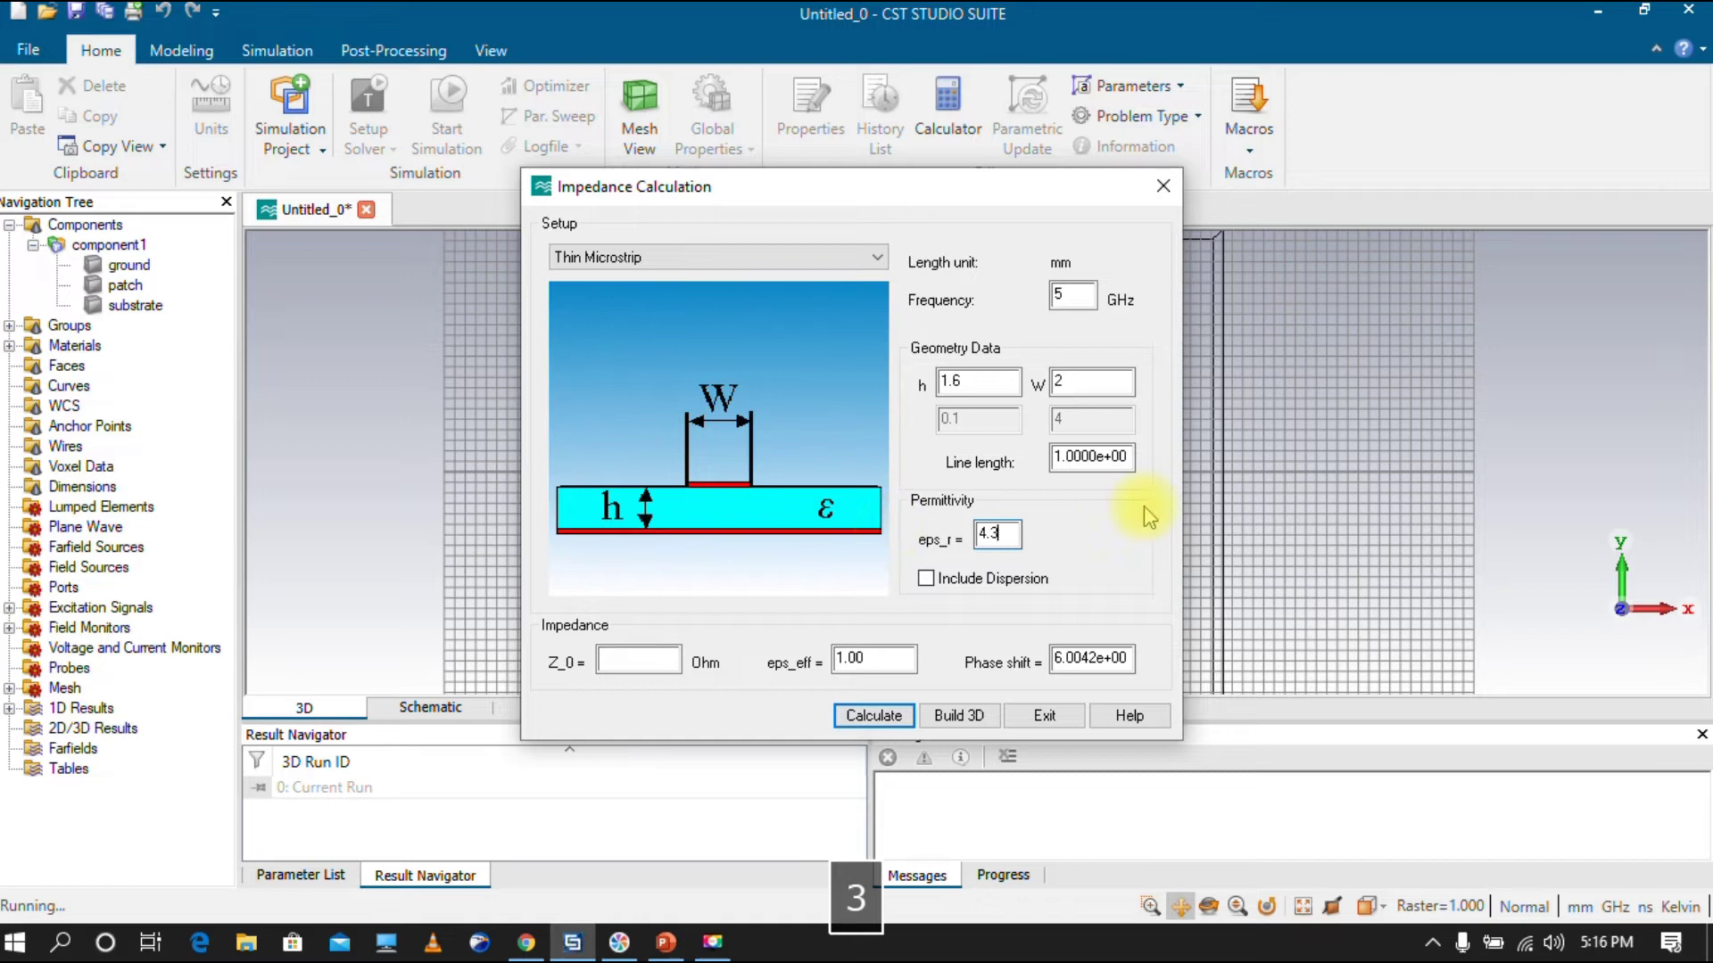
Set the microstrip line width W to 3 mm and calculate its impedance
double_click(1067, 382)
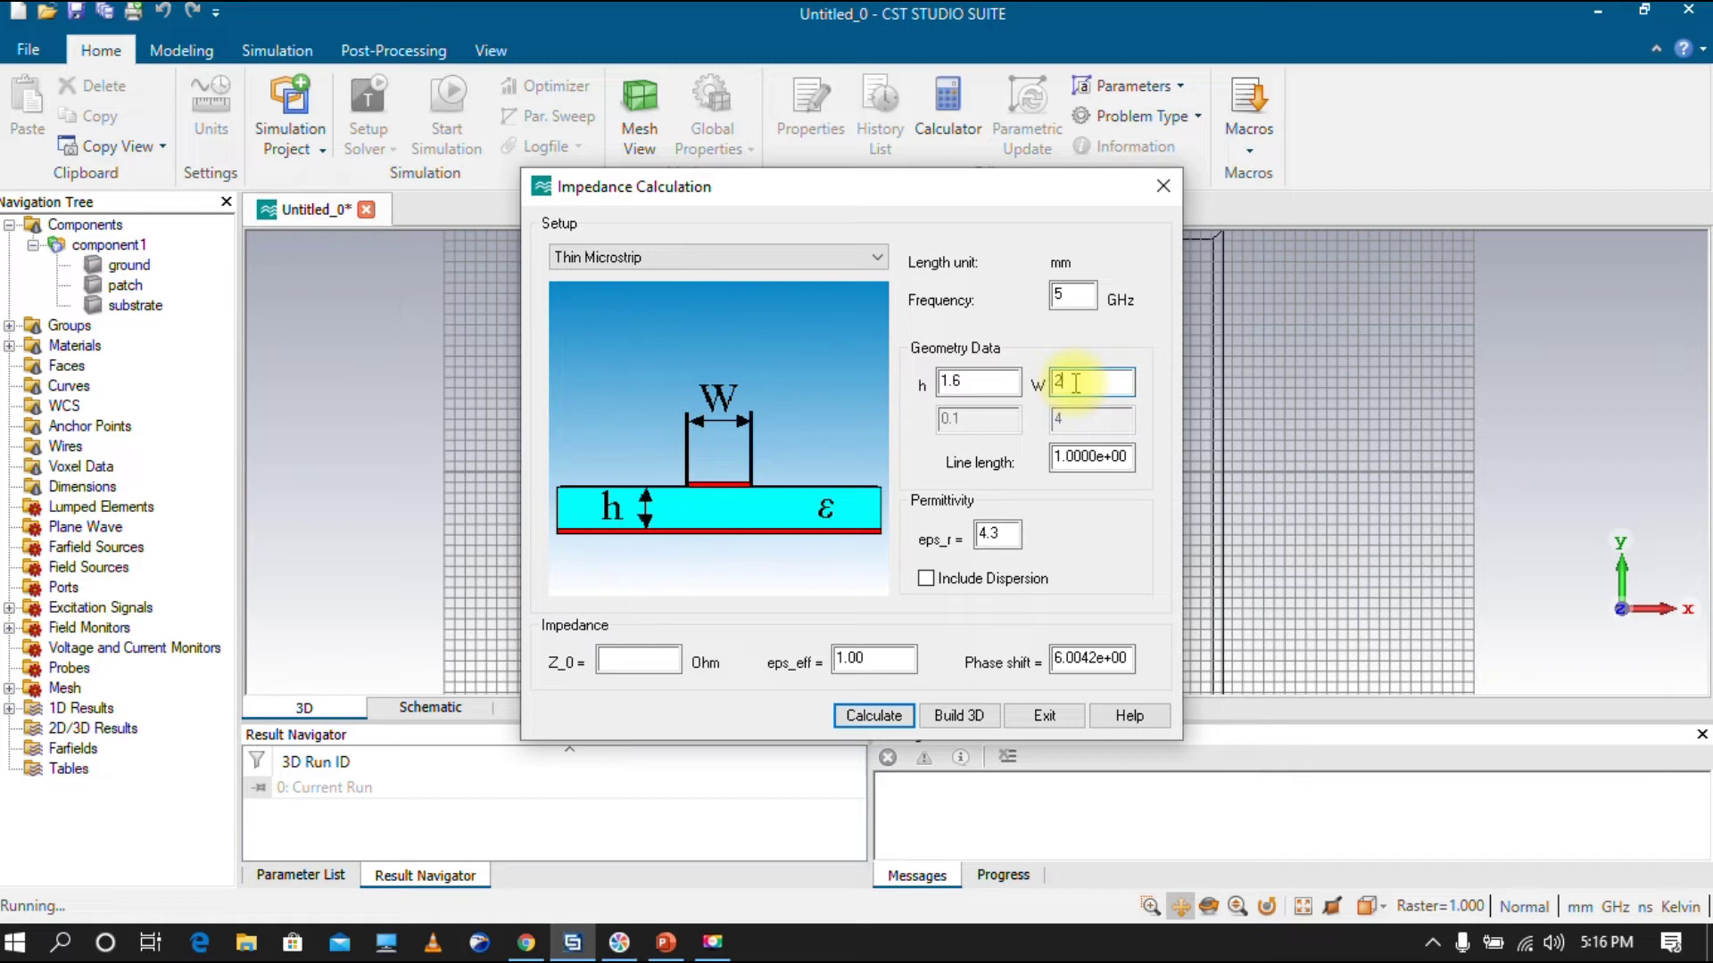
key(BackSpace)
text(3)
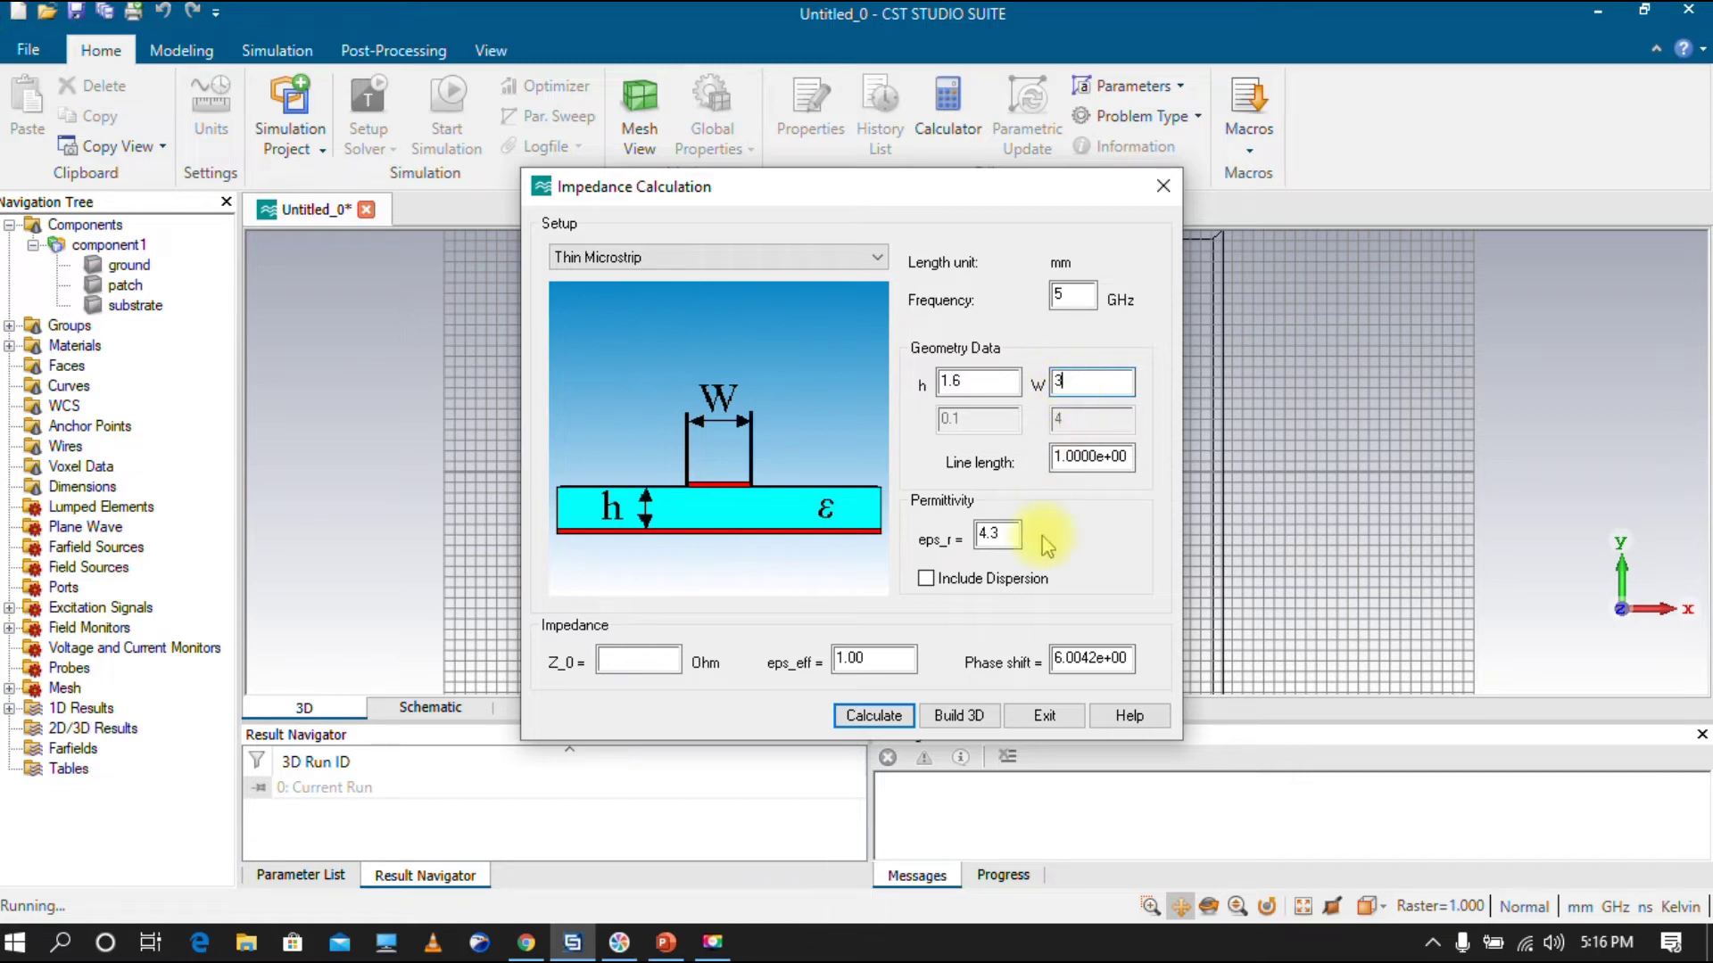
click(884, 717)
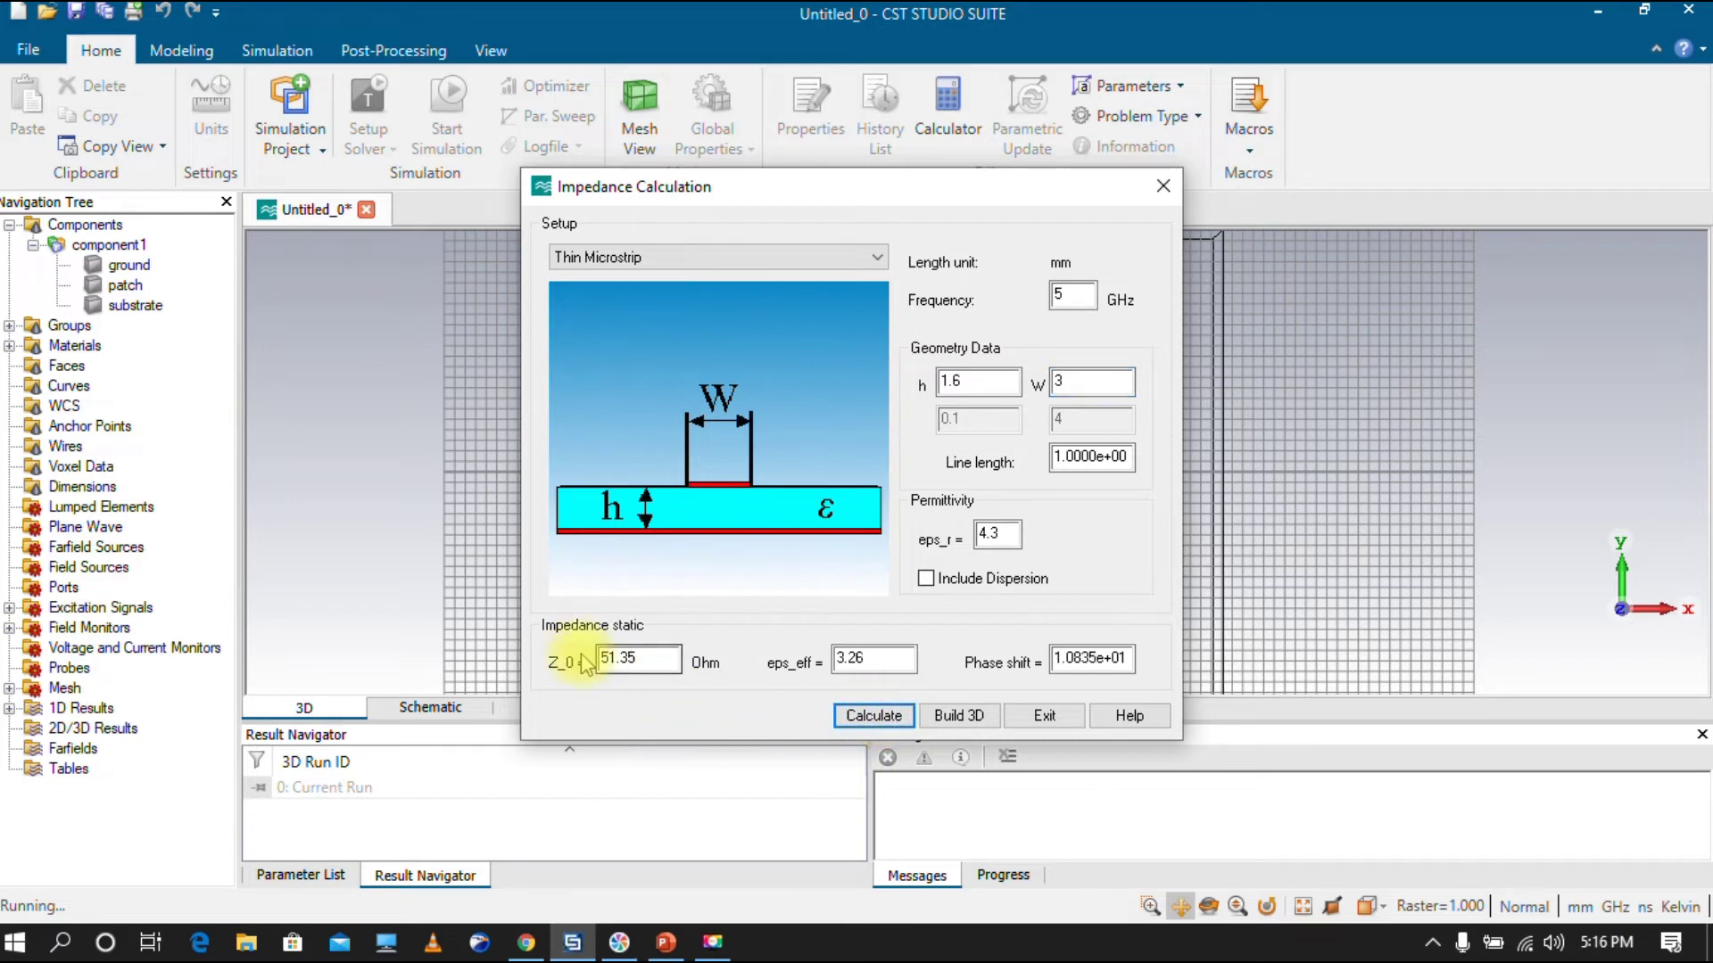
double_click(617, 660)
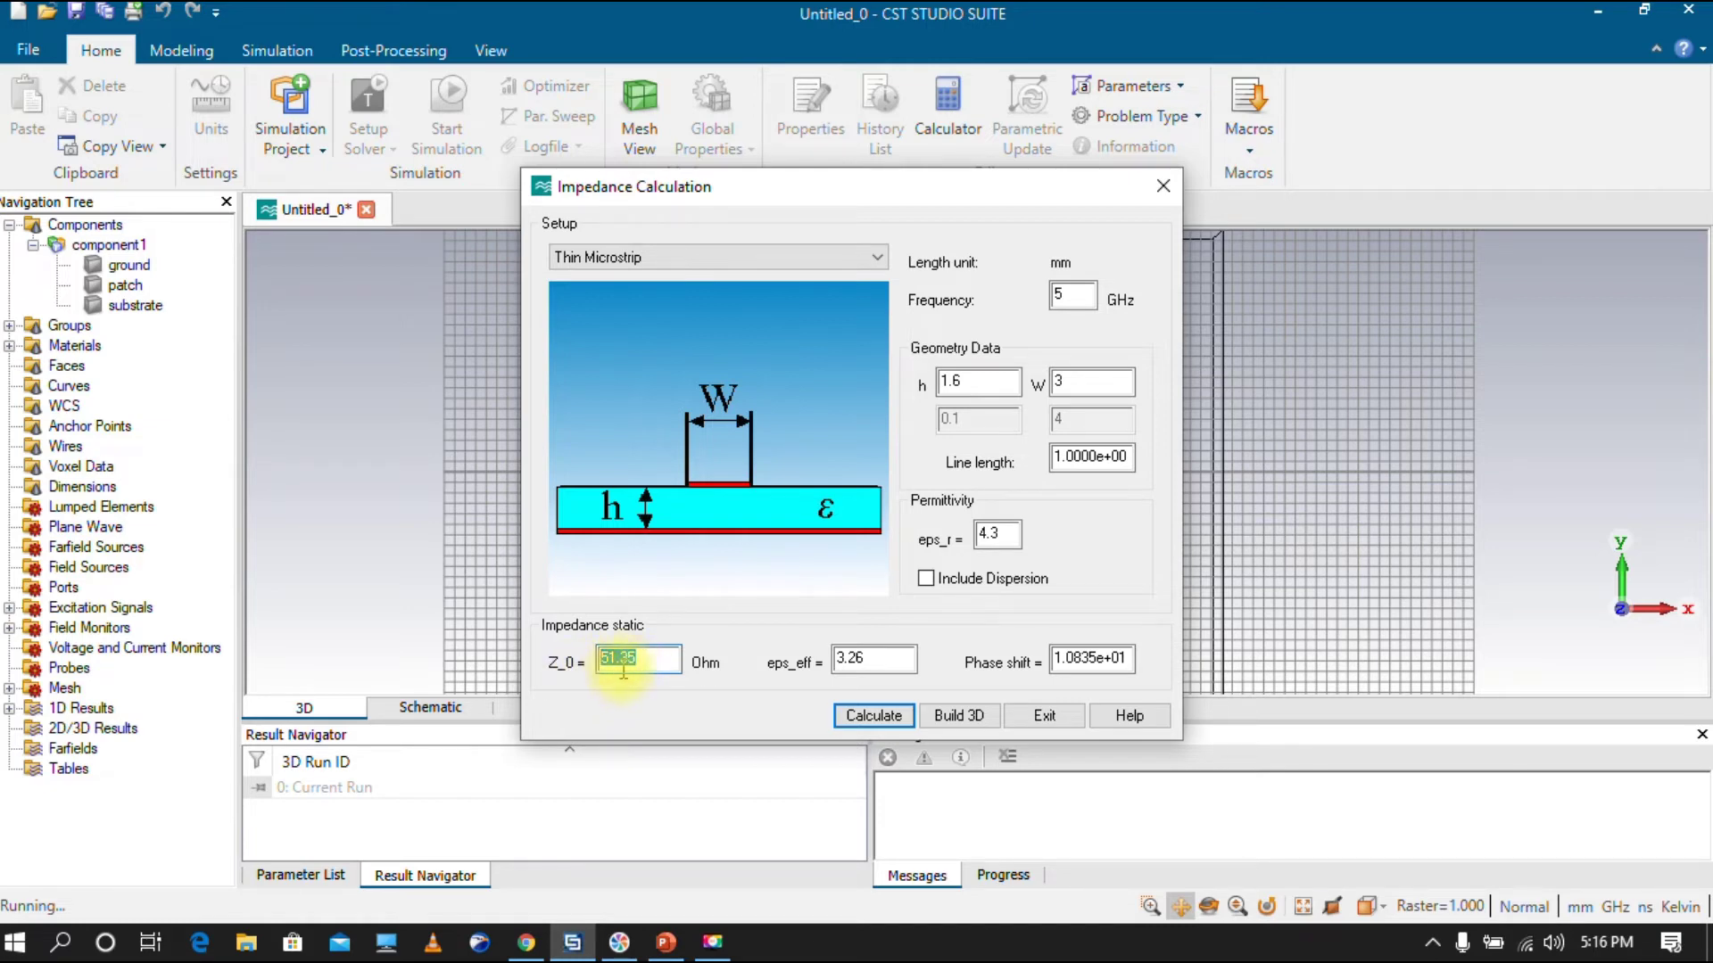
Recalculate the microstrip impedance with the line width W at 3.1 mm and again at 3.15 mm
double_click(1083, 384)
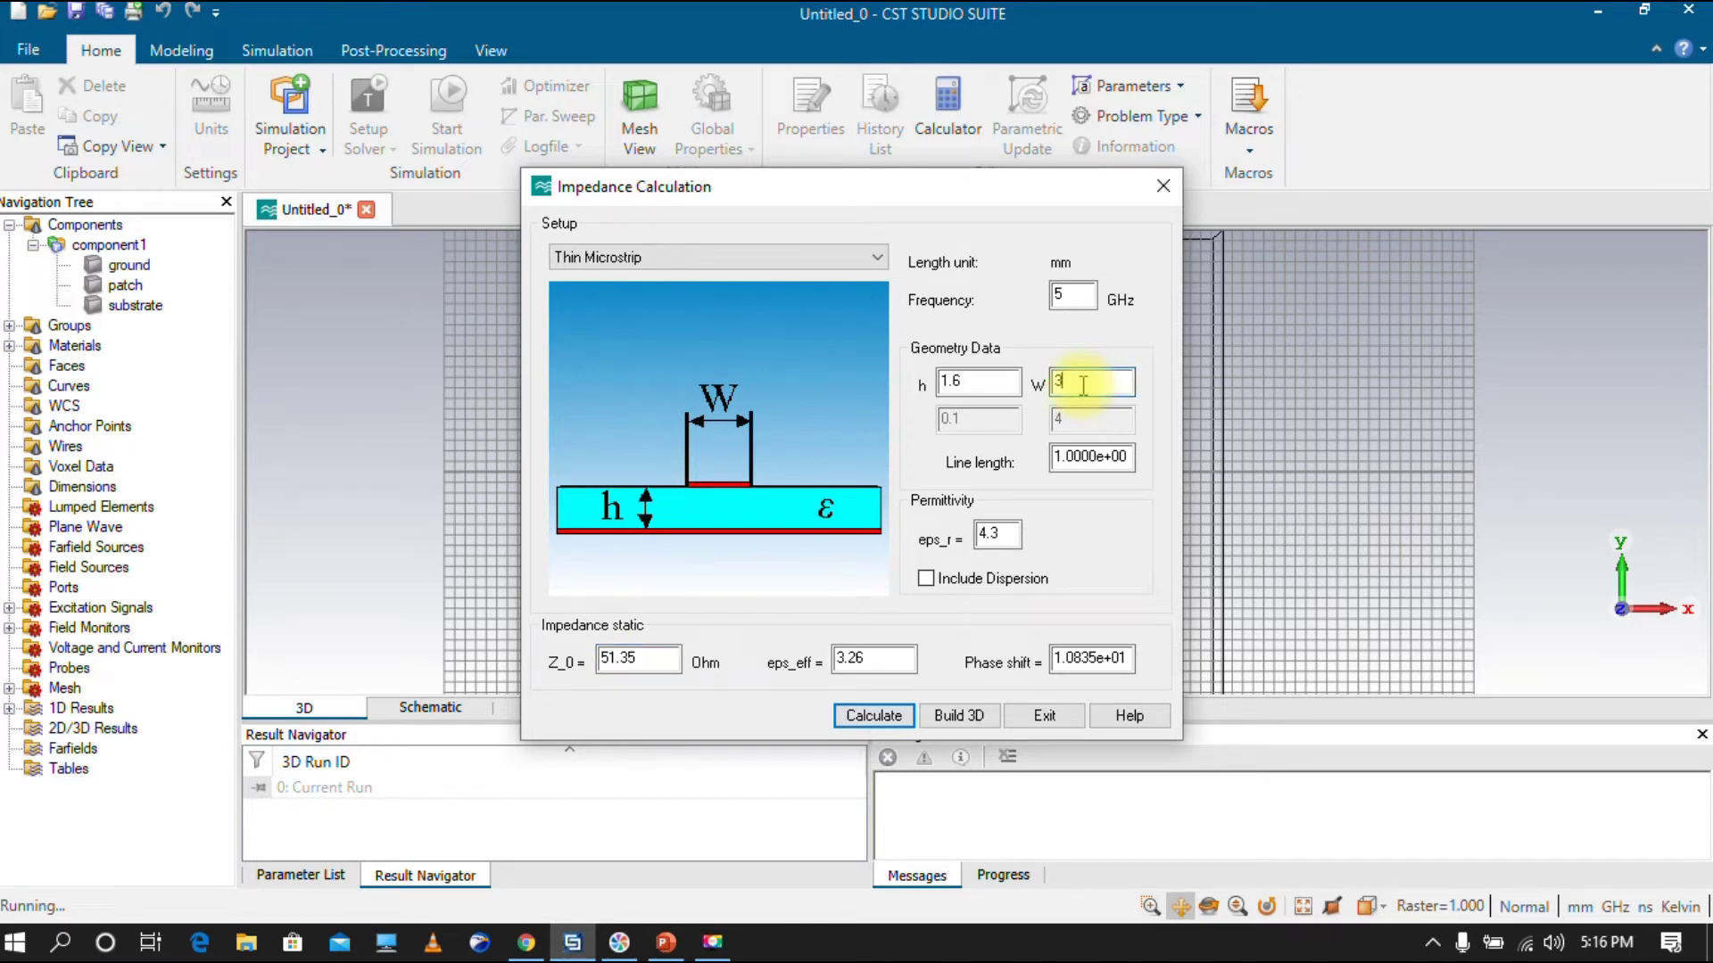
text(3.1)
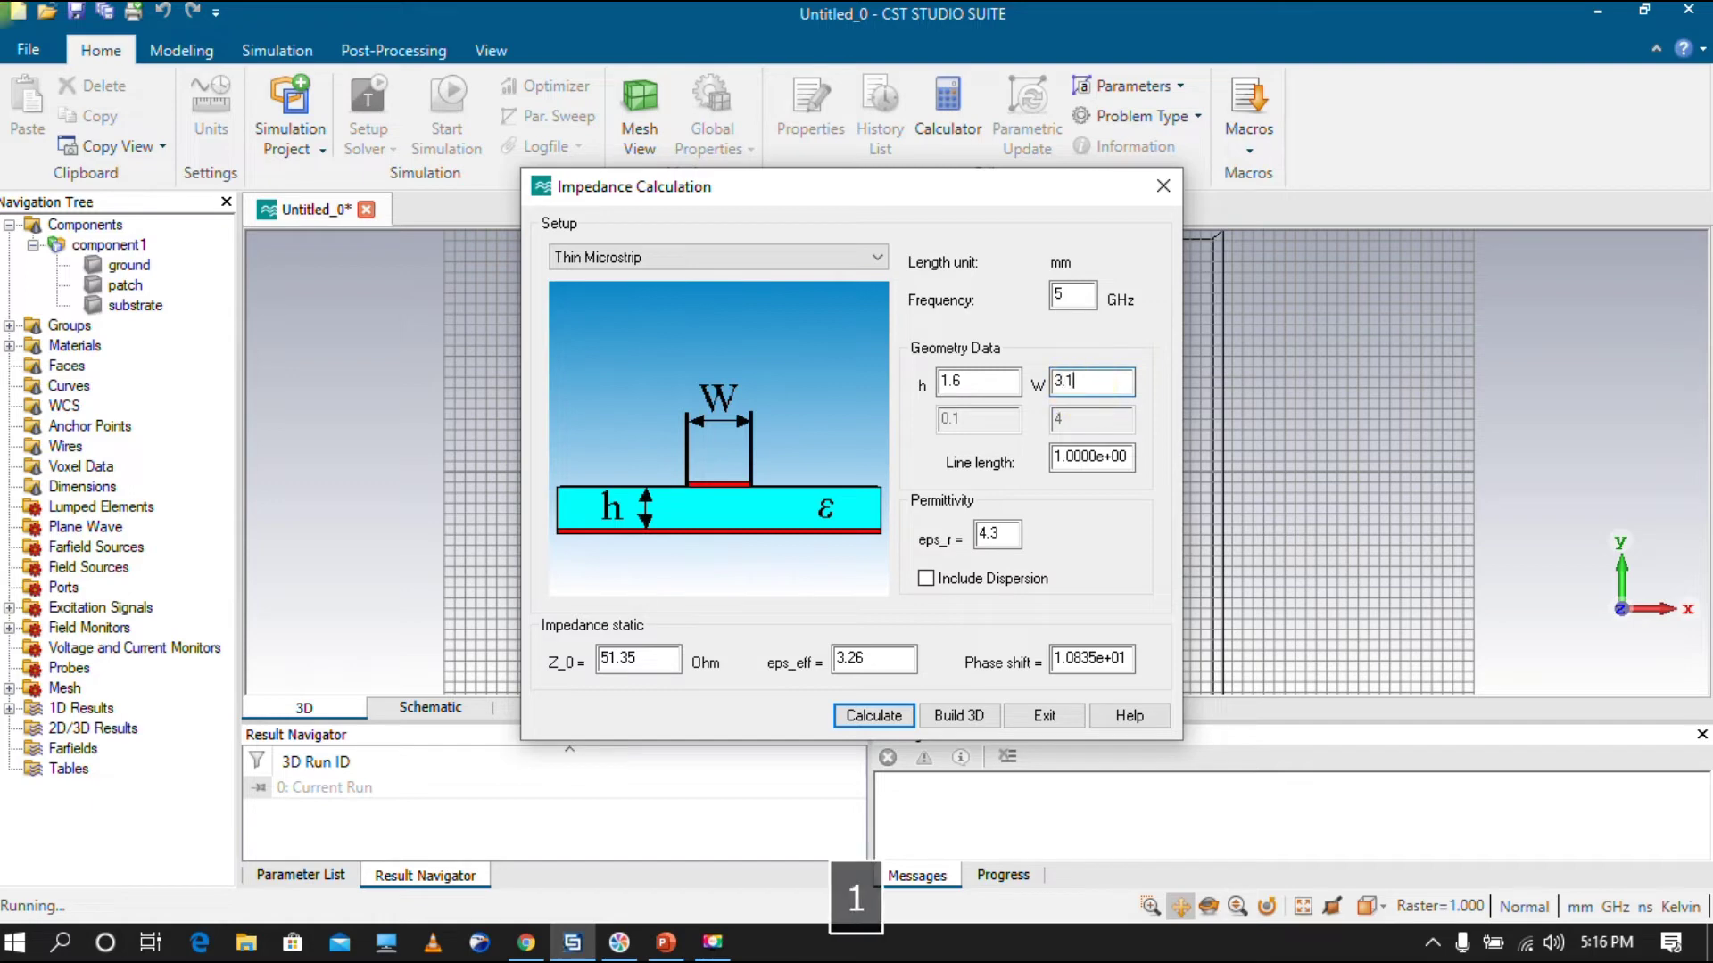
click(874, 716)
click(620, 676)
click(1094, 382)
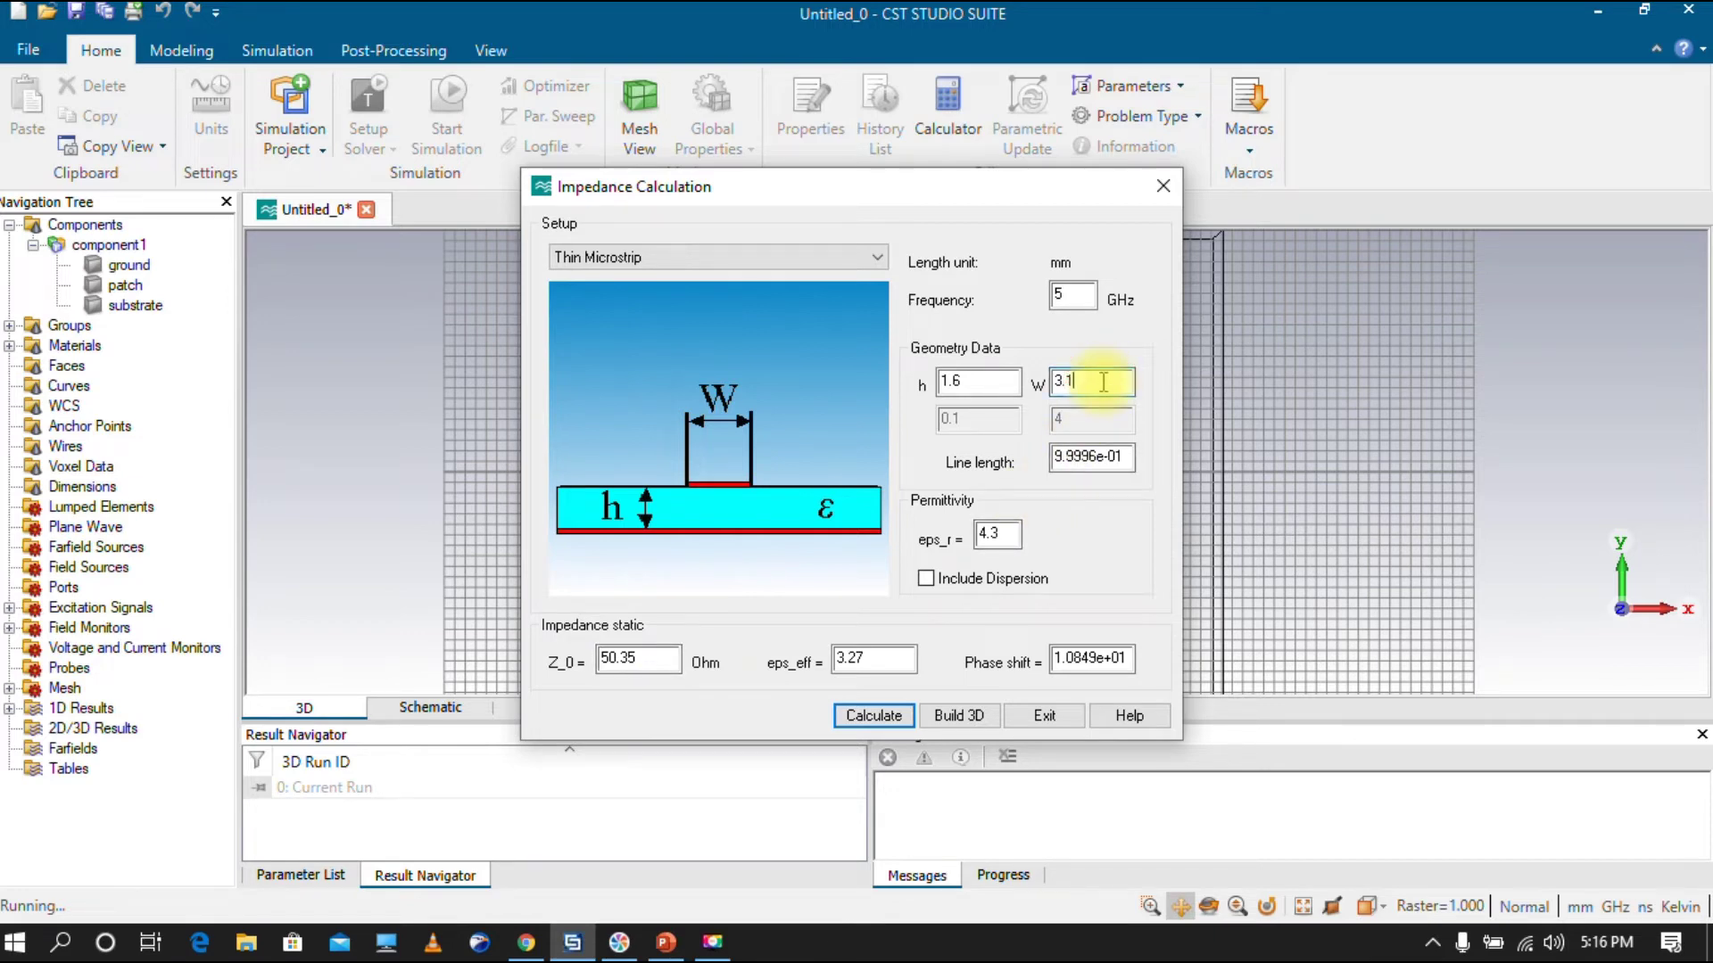
text(5)
click(872, 715)
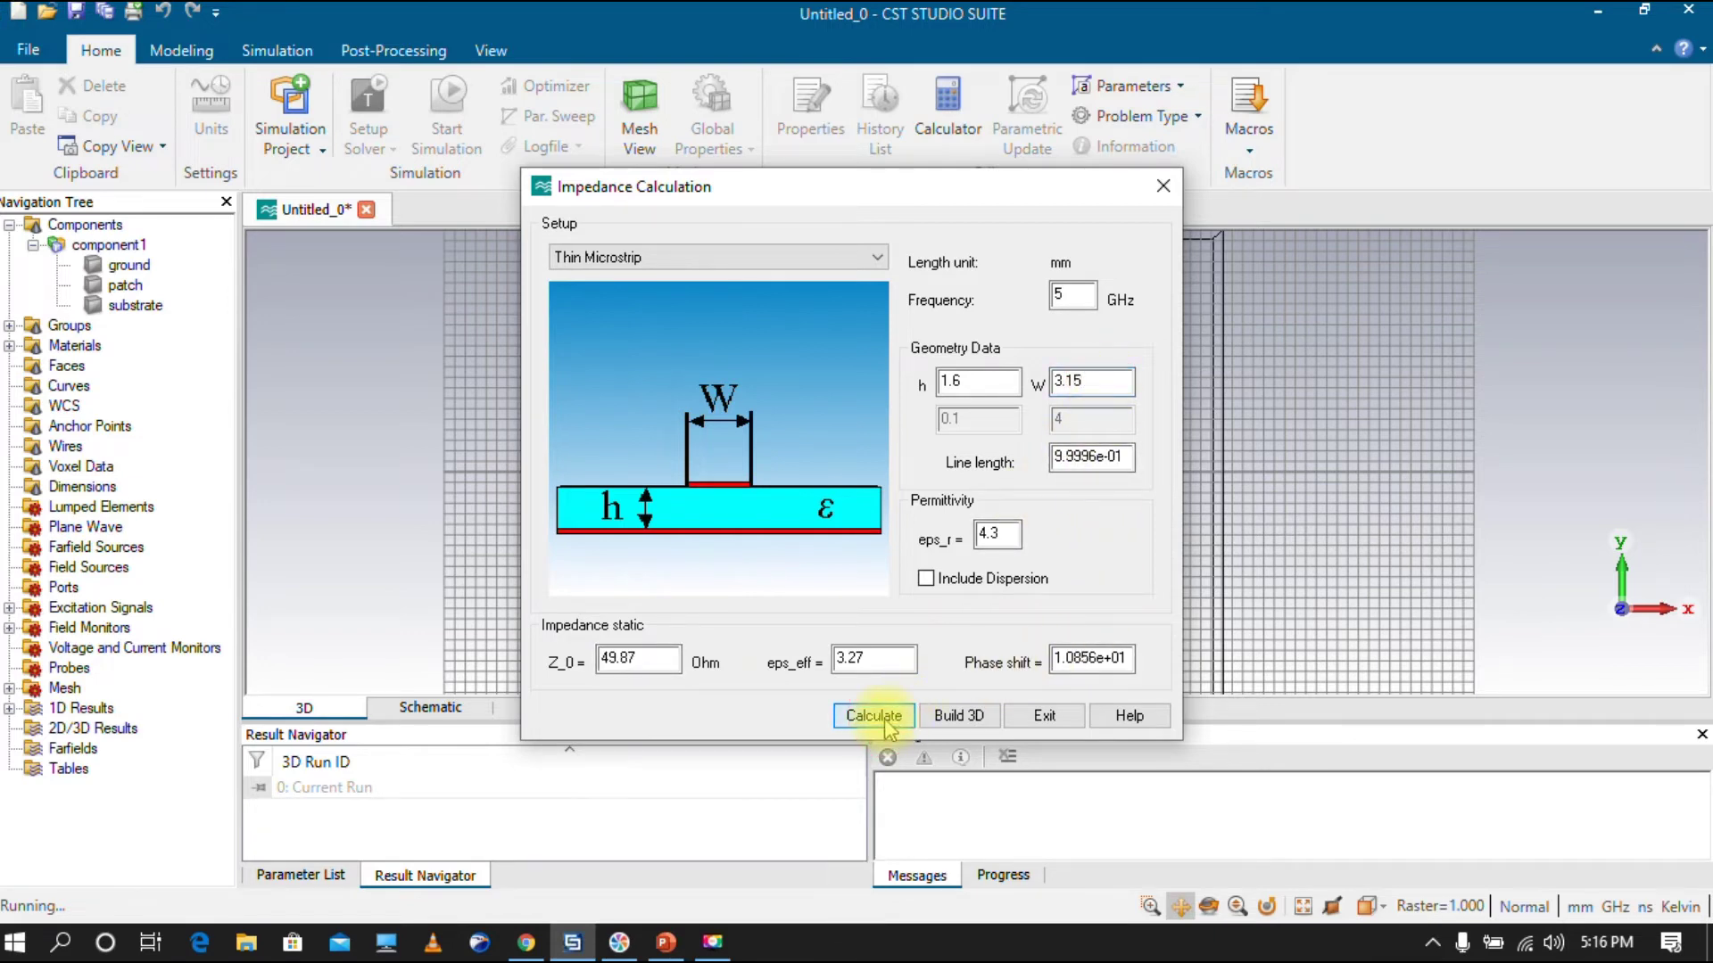
Recalculate the microstrip impedance with the line width W at 3.12 mm, copy that width and exit the impedance calculation
click(1095, 381)
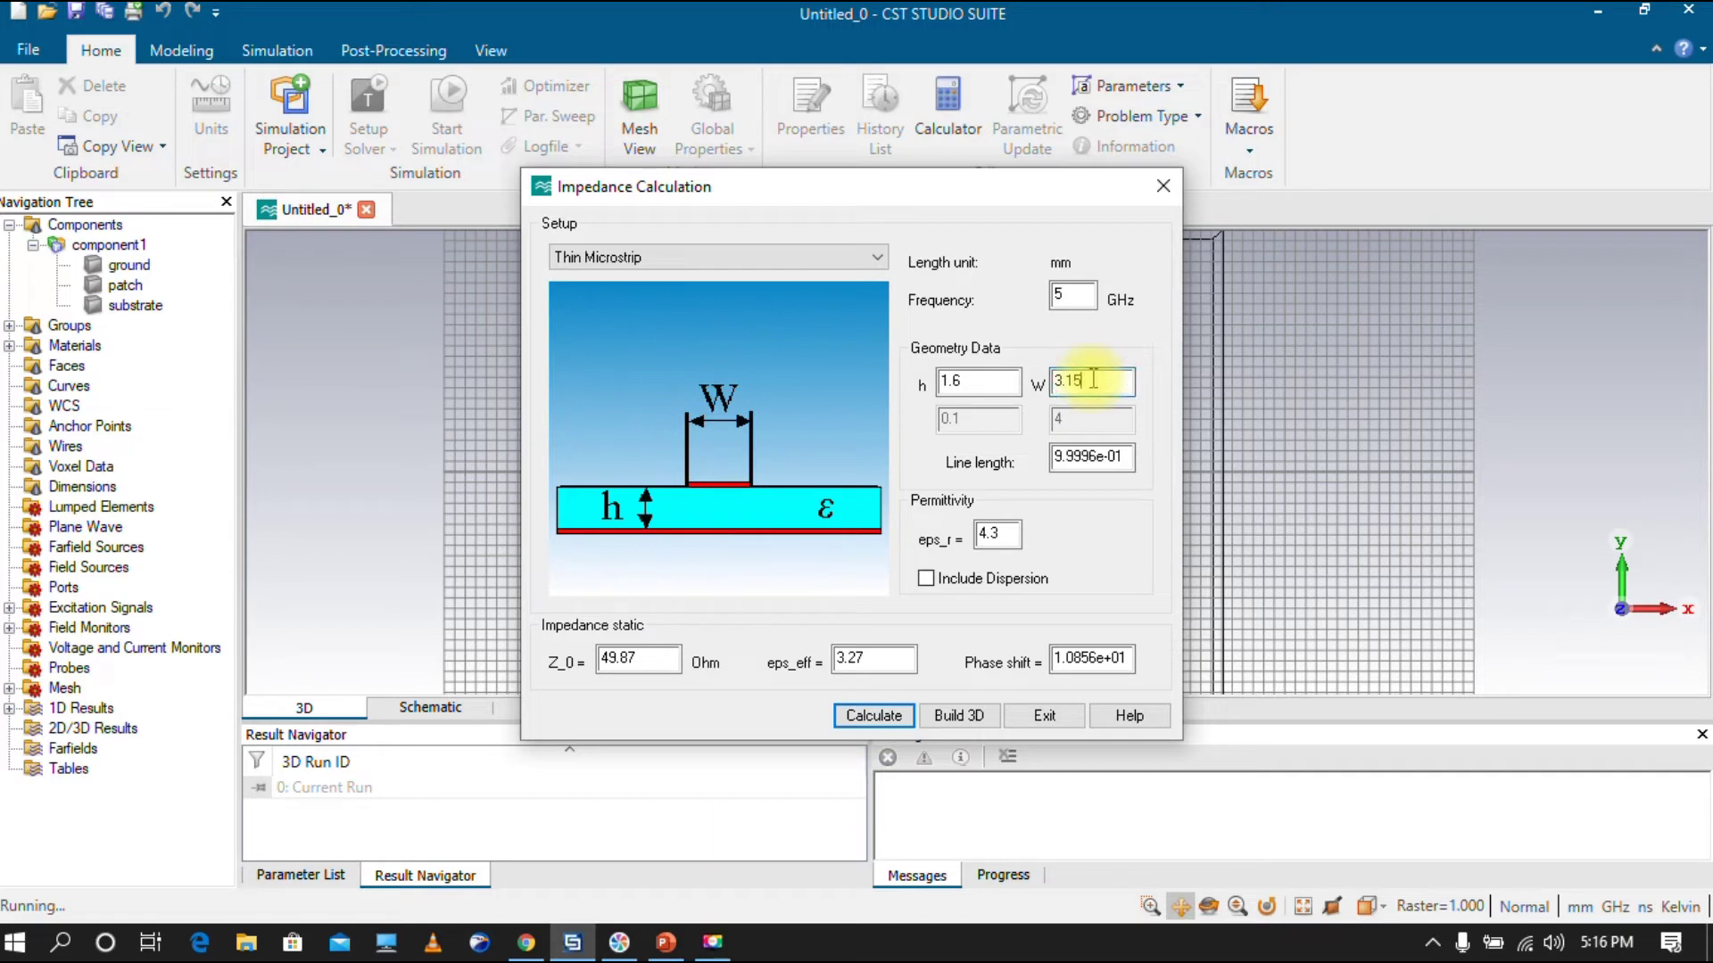
key(BackSpace)
text(2)
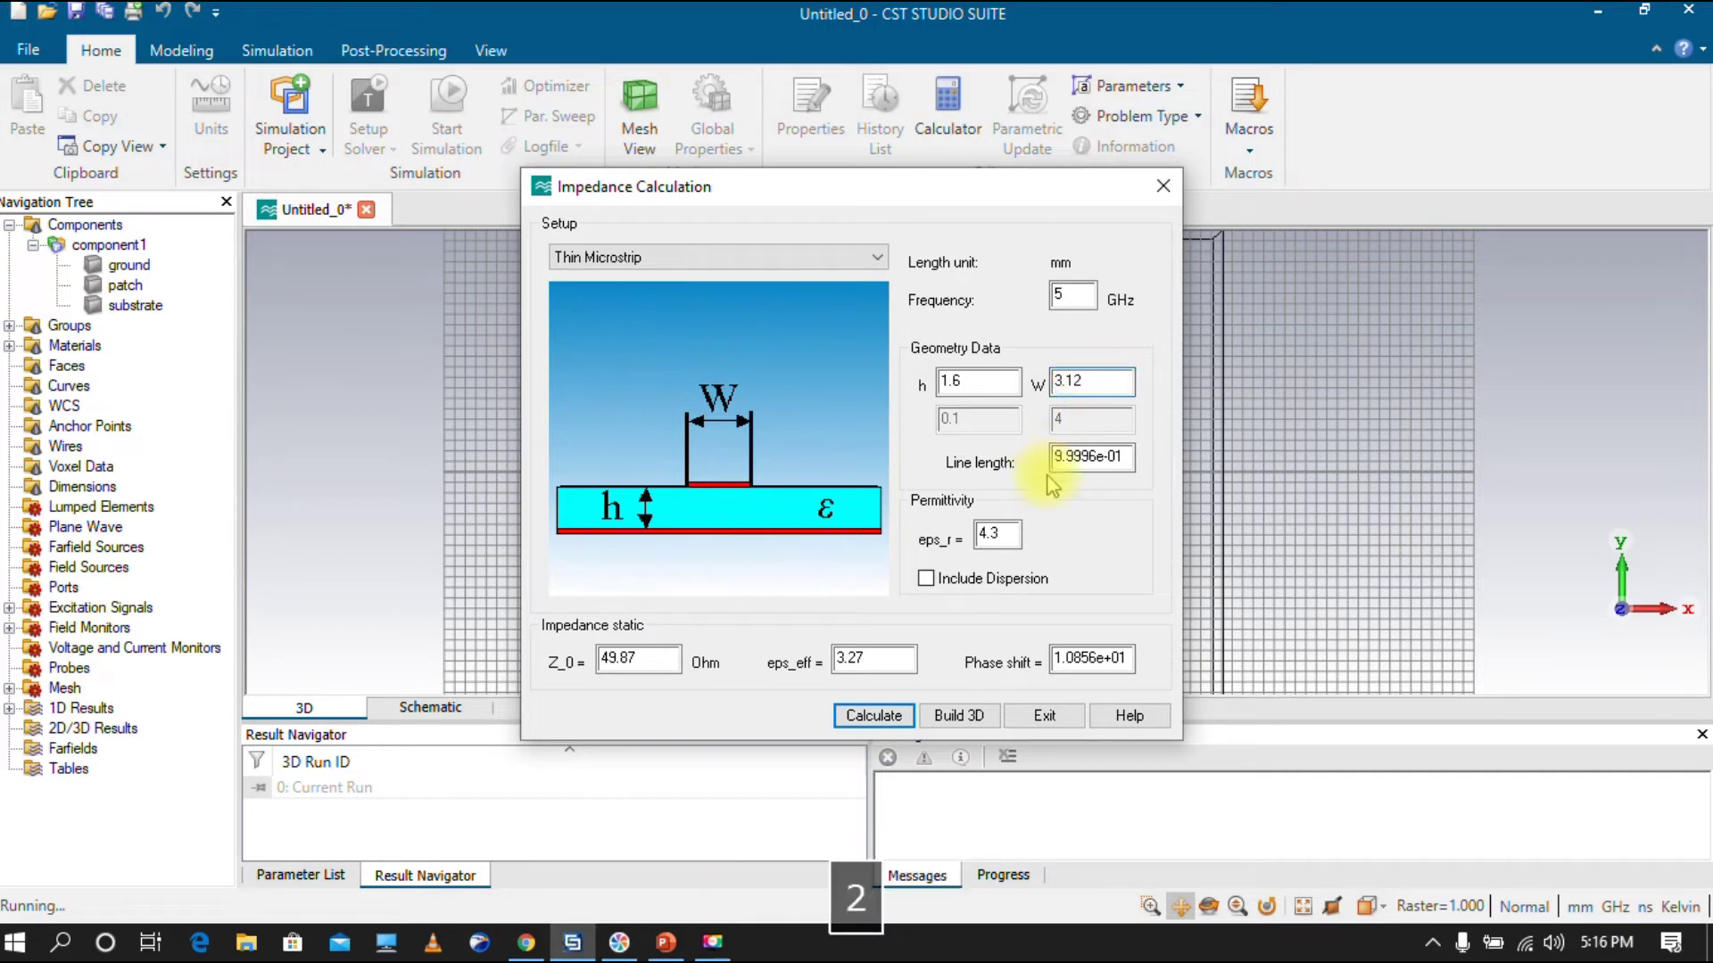
click(887, 723)
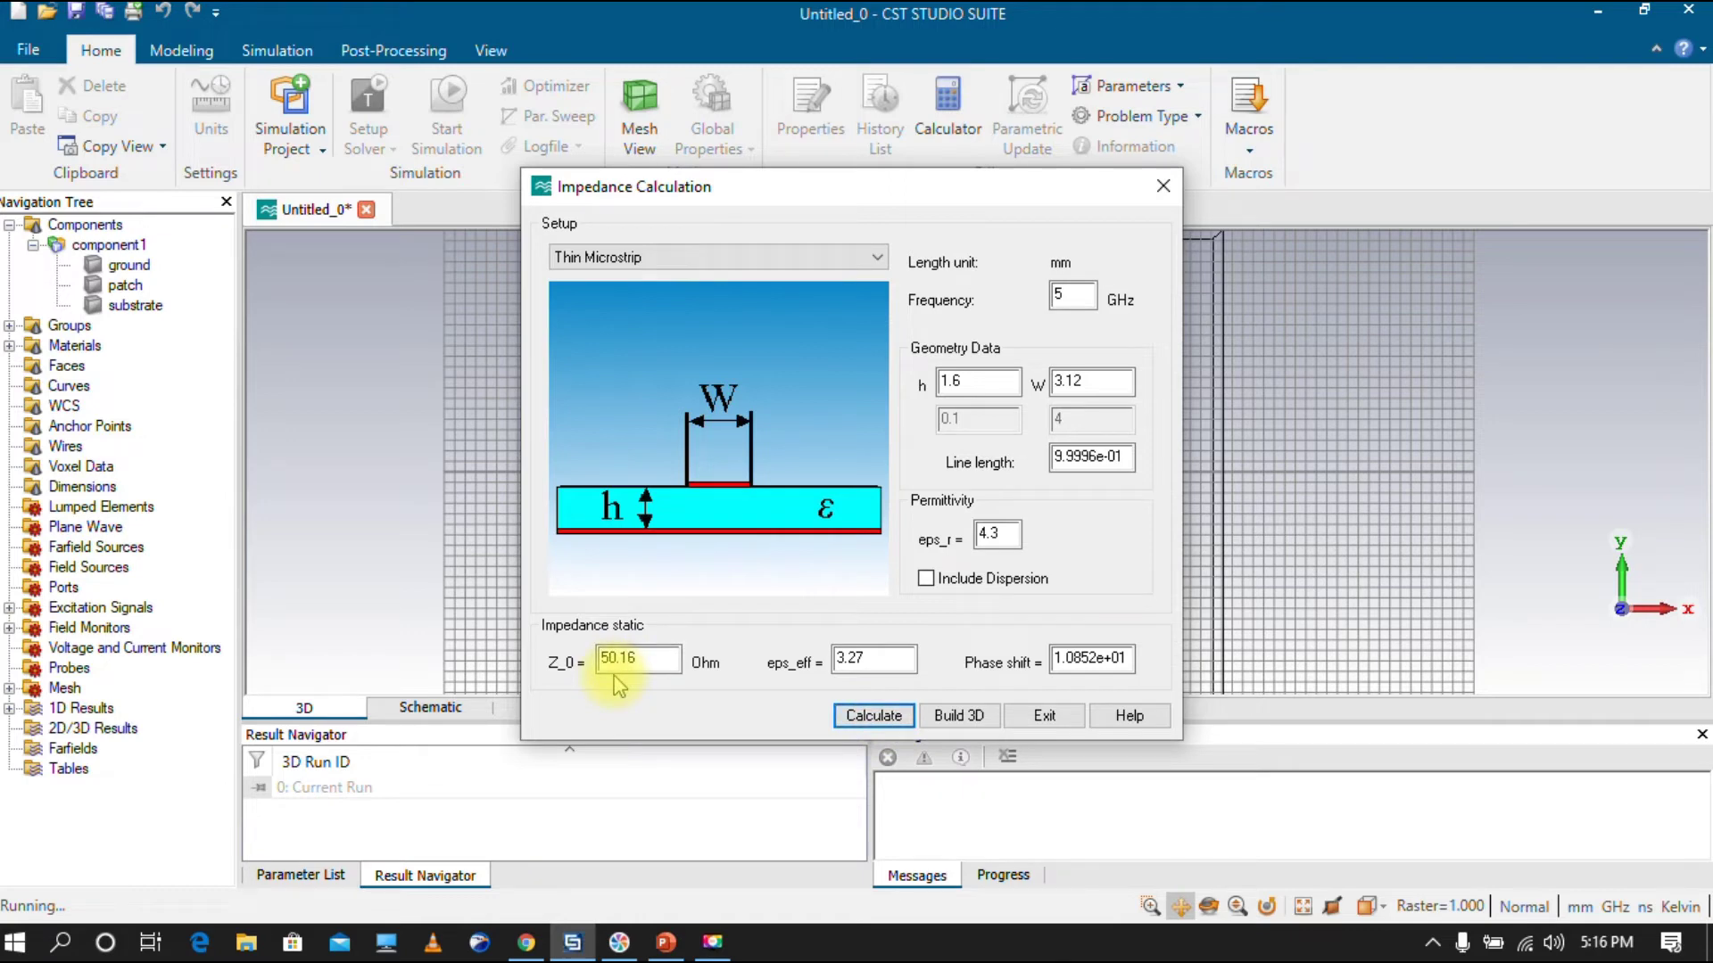
drag(1103, 381, 1023, 382)
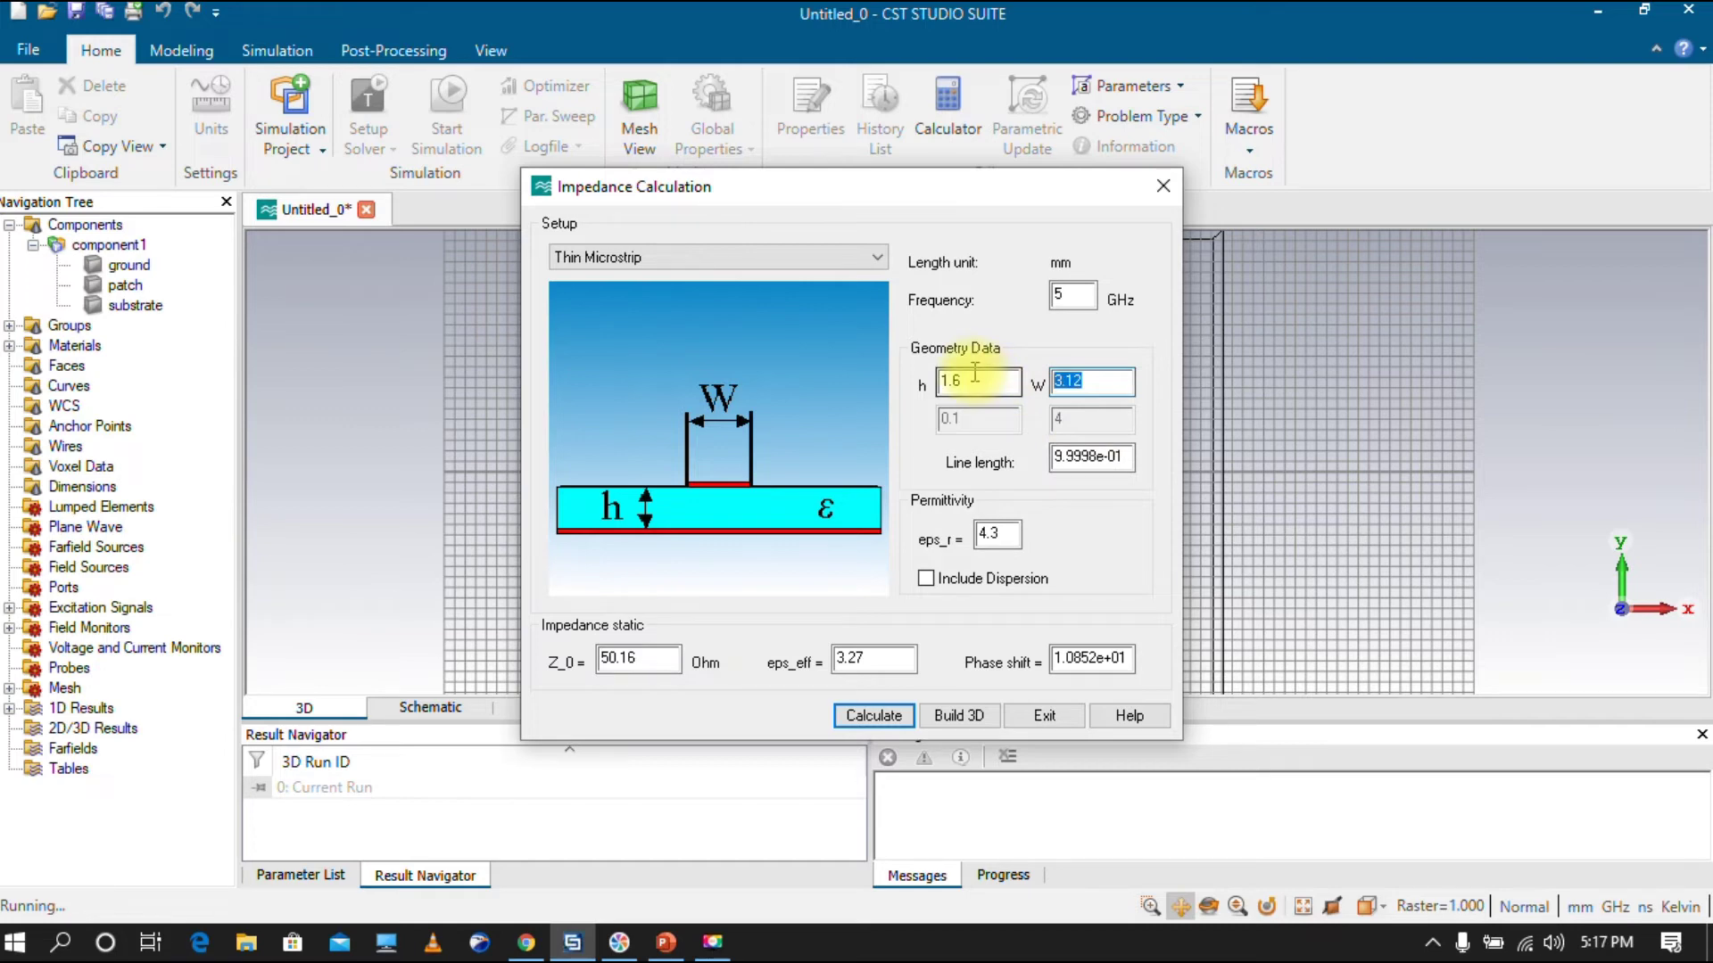
key(ctrl+c)
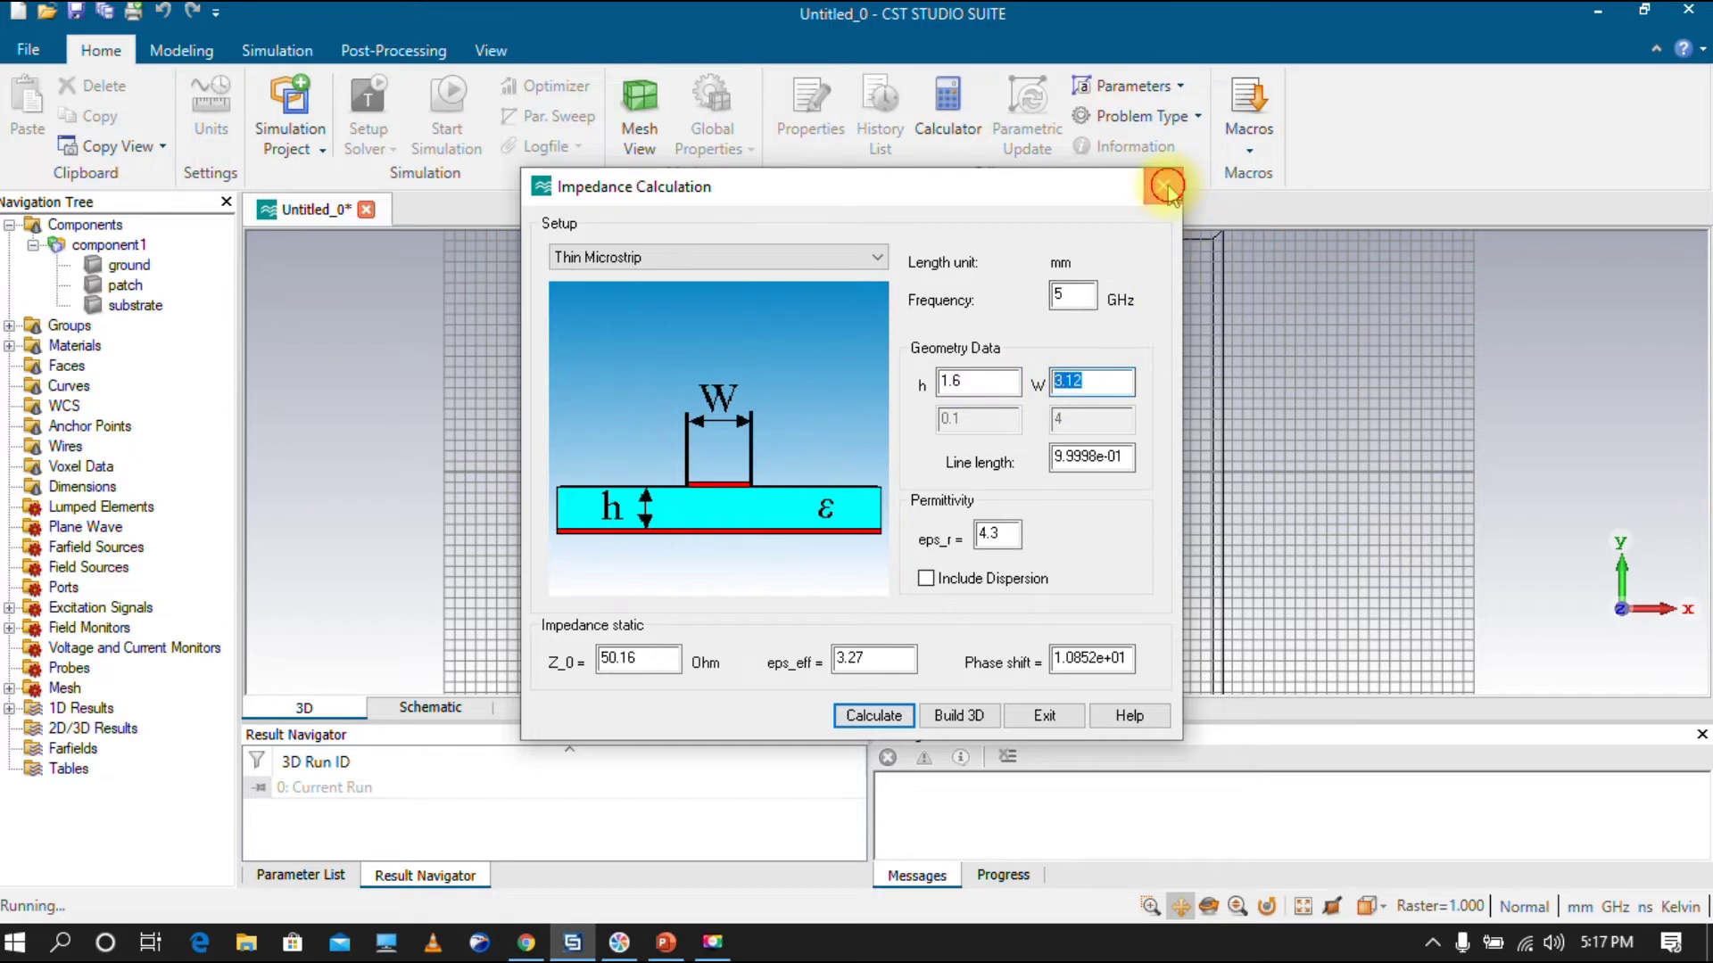
click(1045, 716)
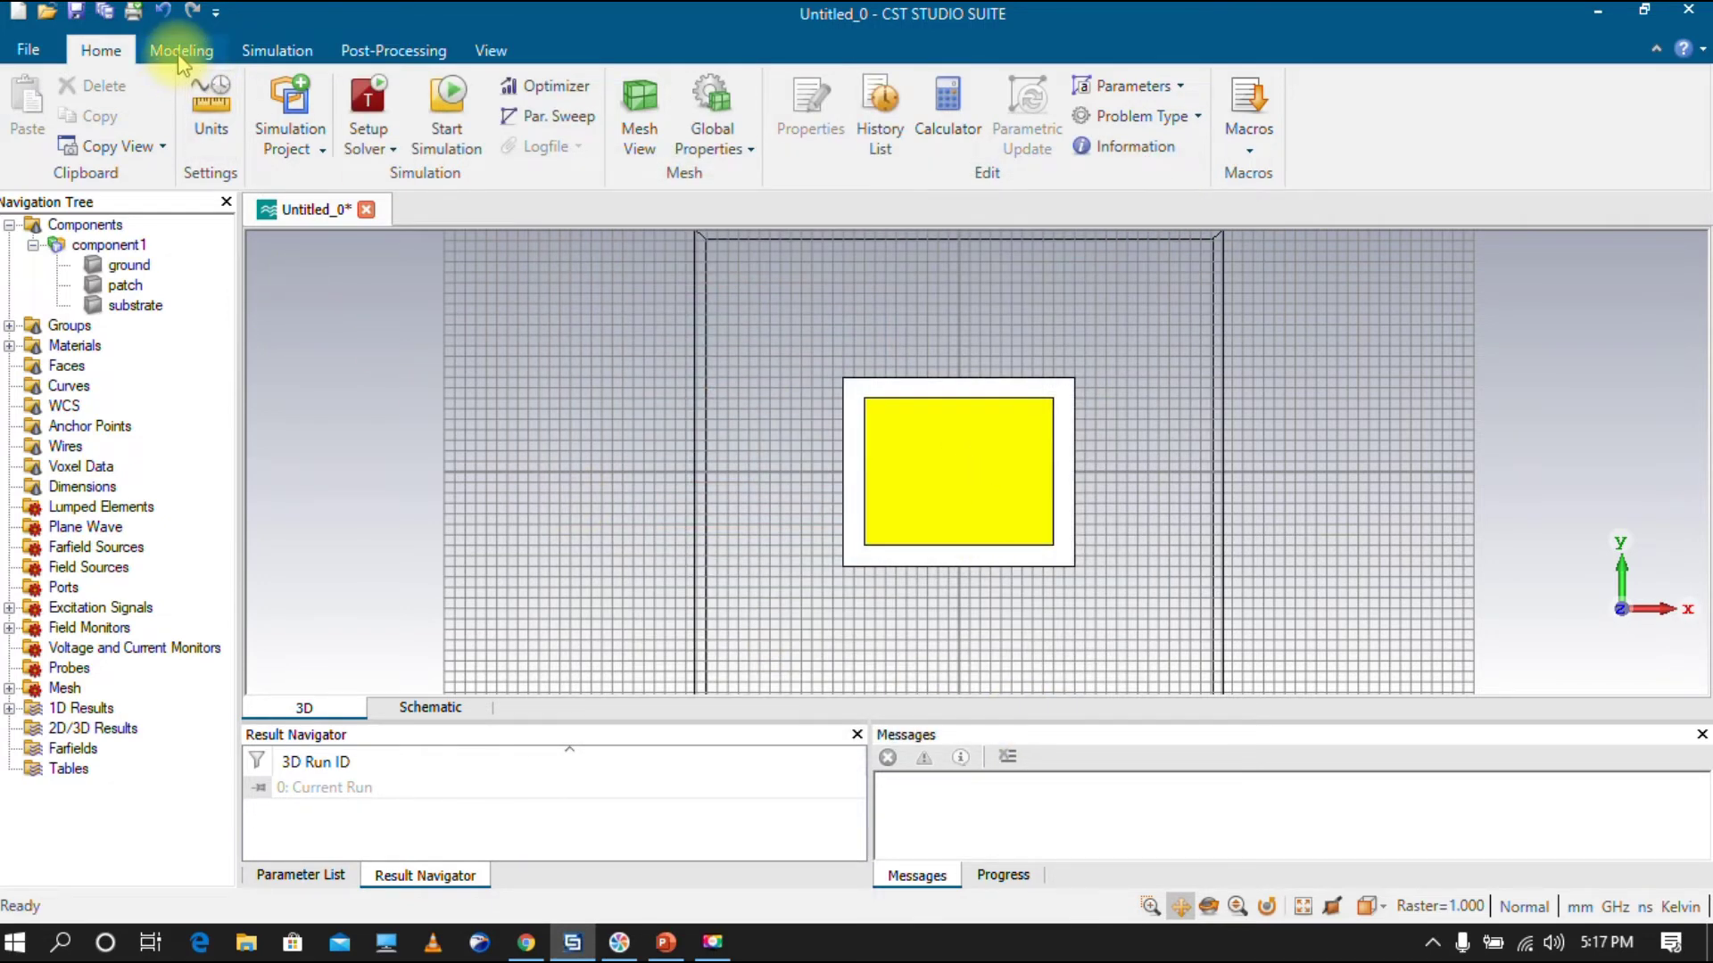
Start a brick named feed and set its Xmin to -3.12/2 and Xmax to 3.12/2
click(181, 51)
click(302, 95)
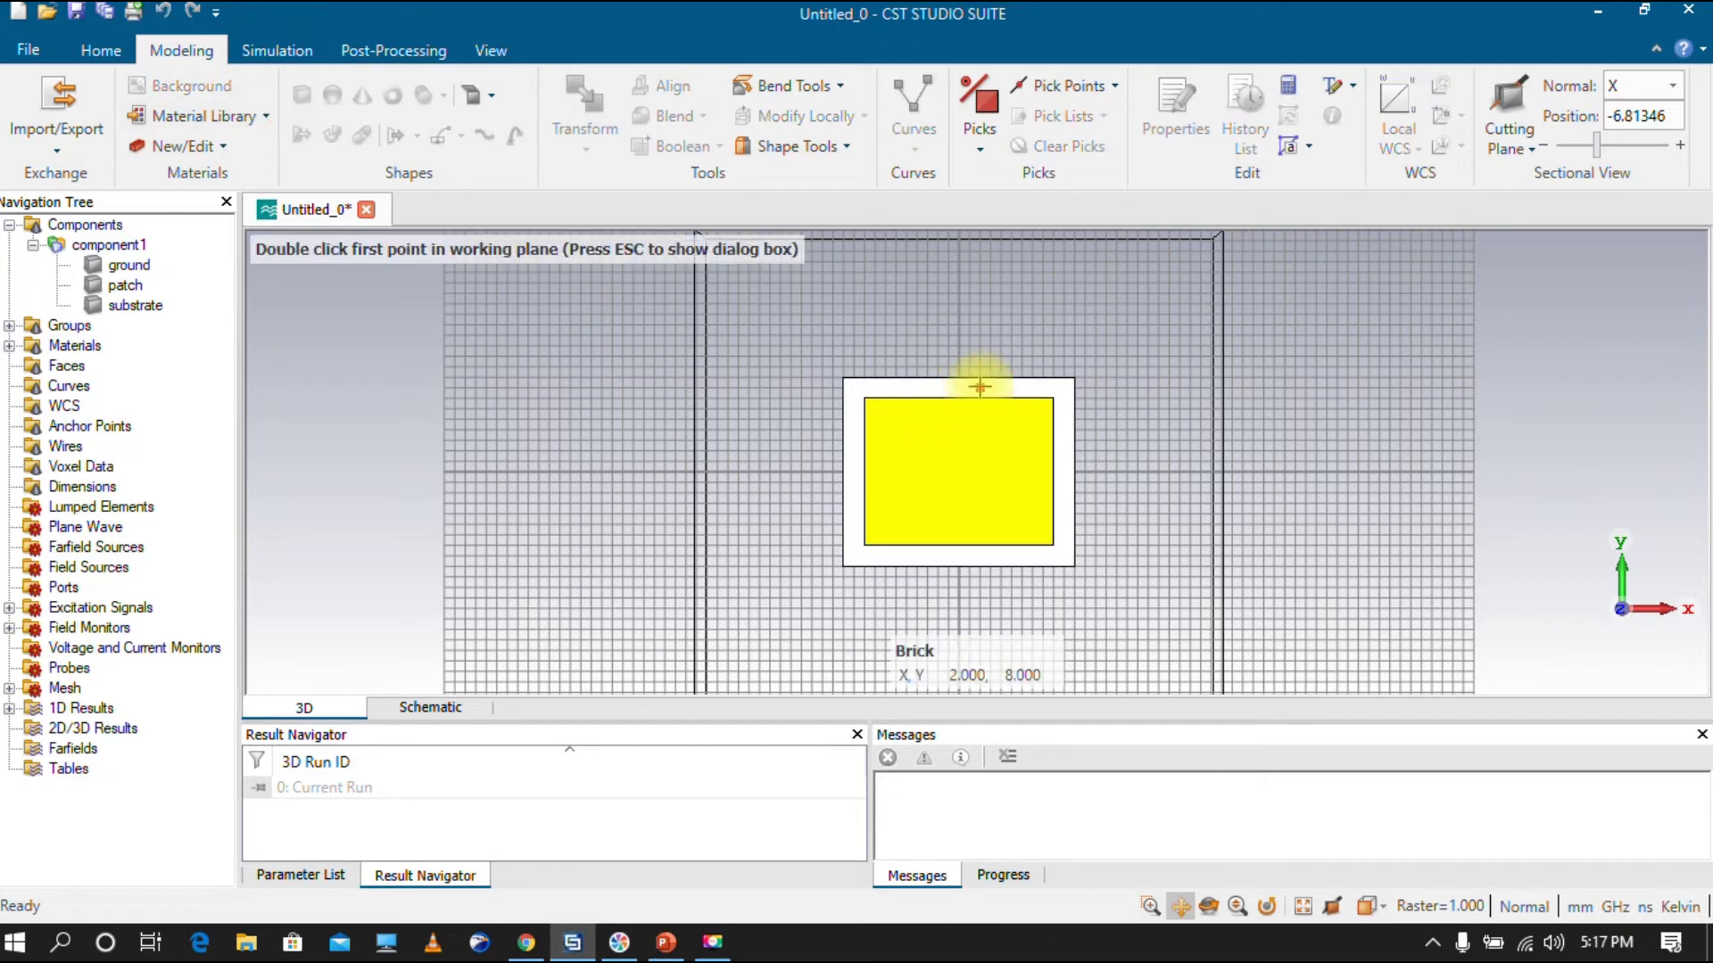
key(Escape)
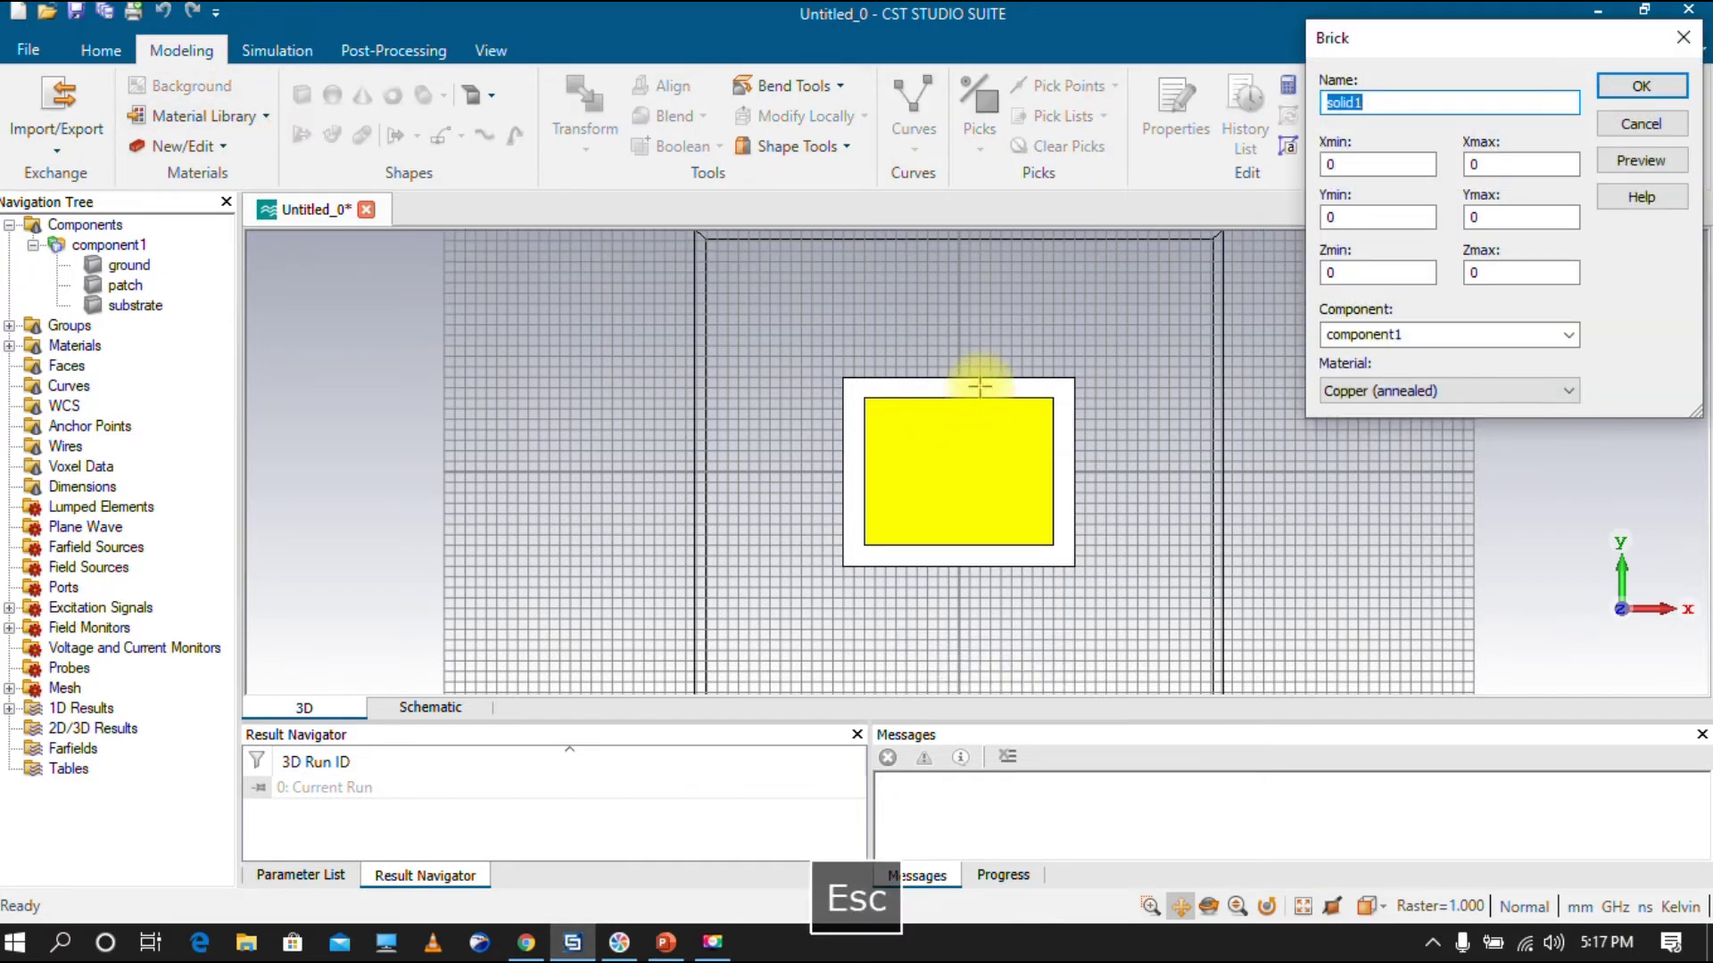
text(feed)
click(1352, 165)
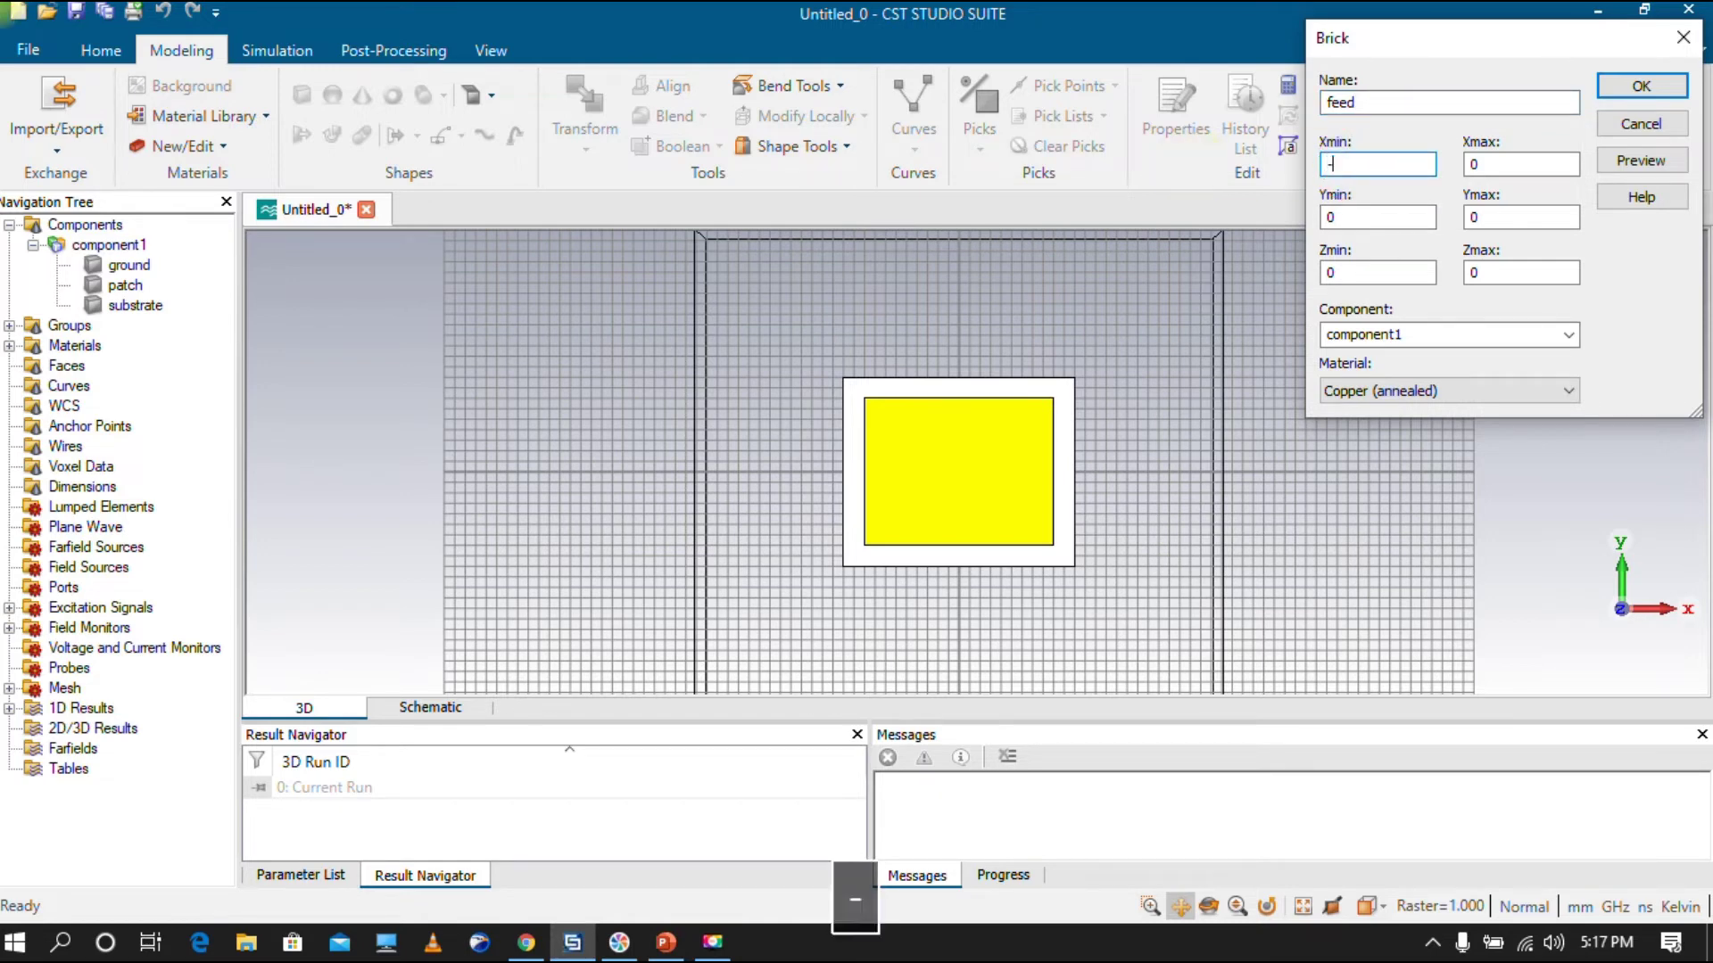
key(ctrl+v)
text(/2)
key(Tab)
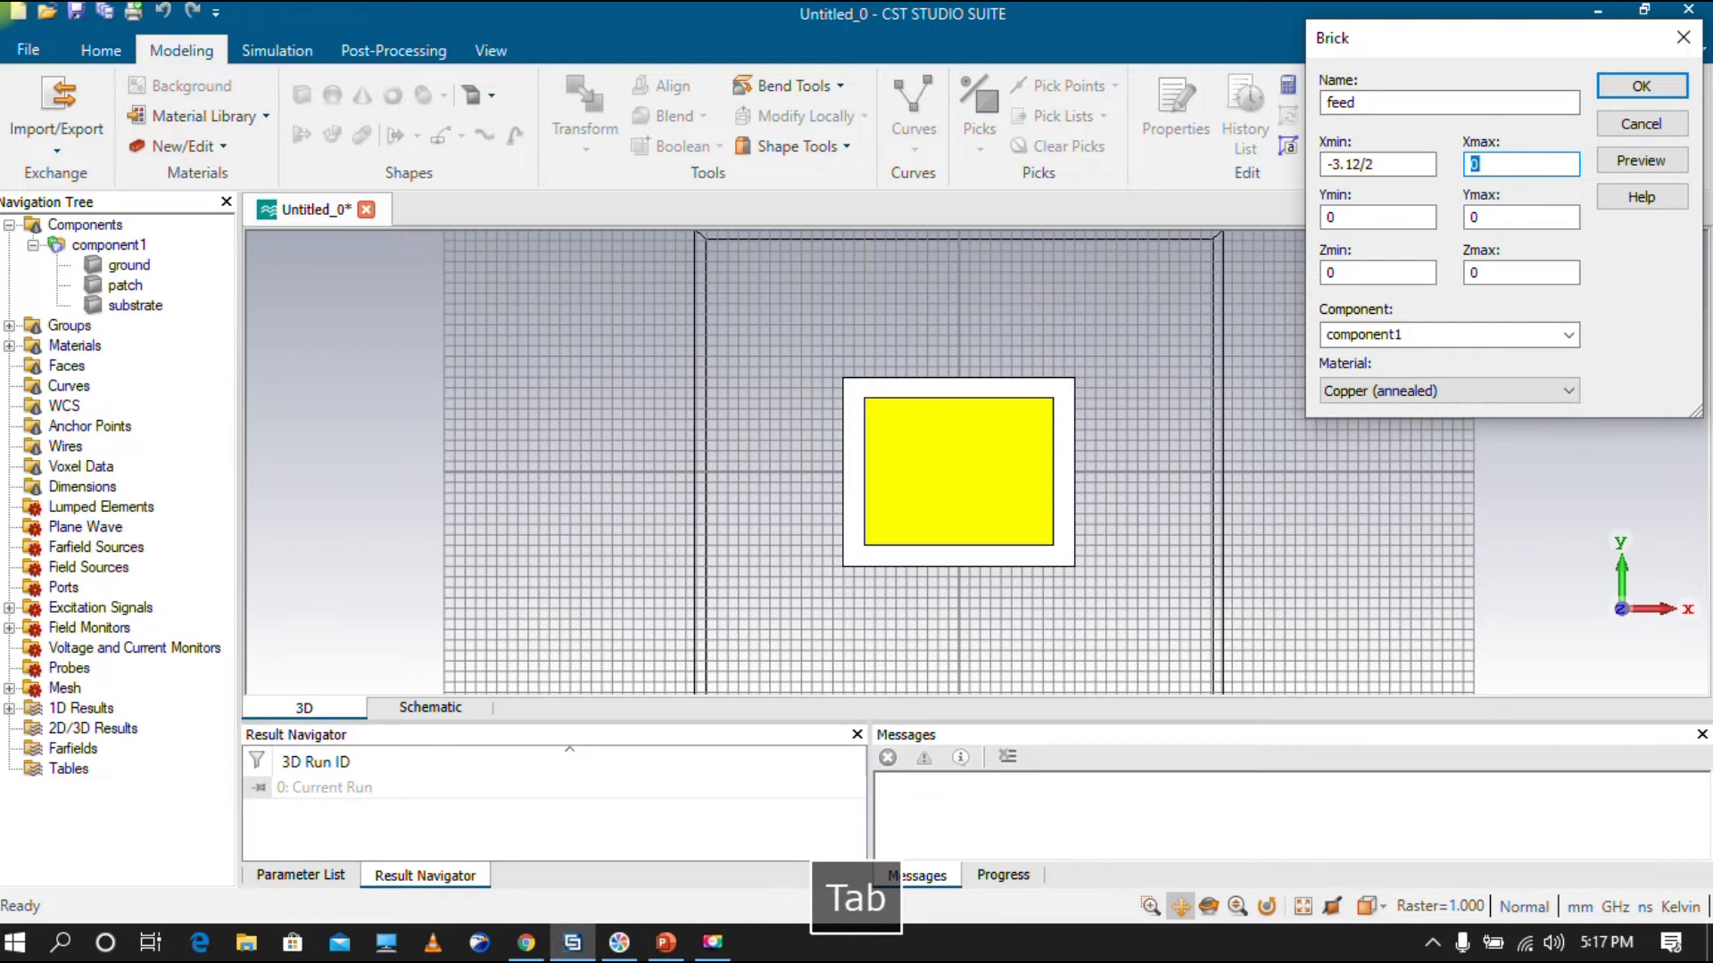
key(ctrl+v)
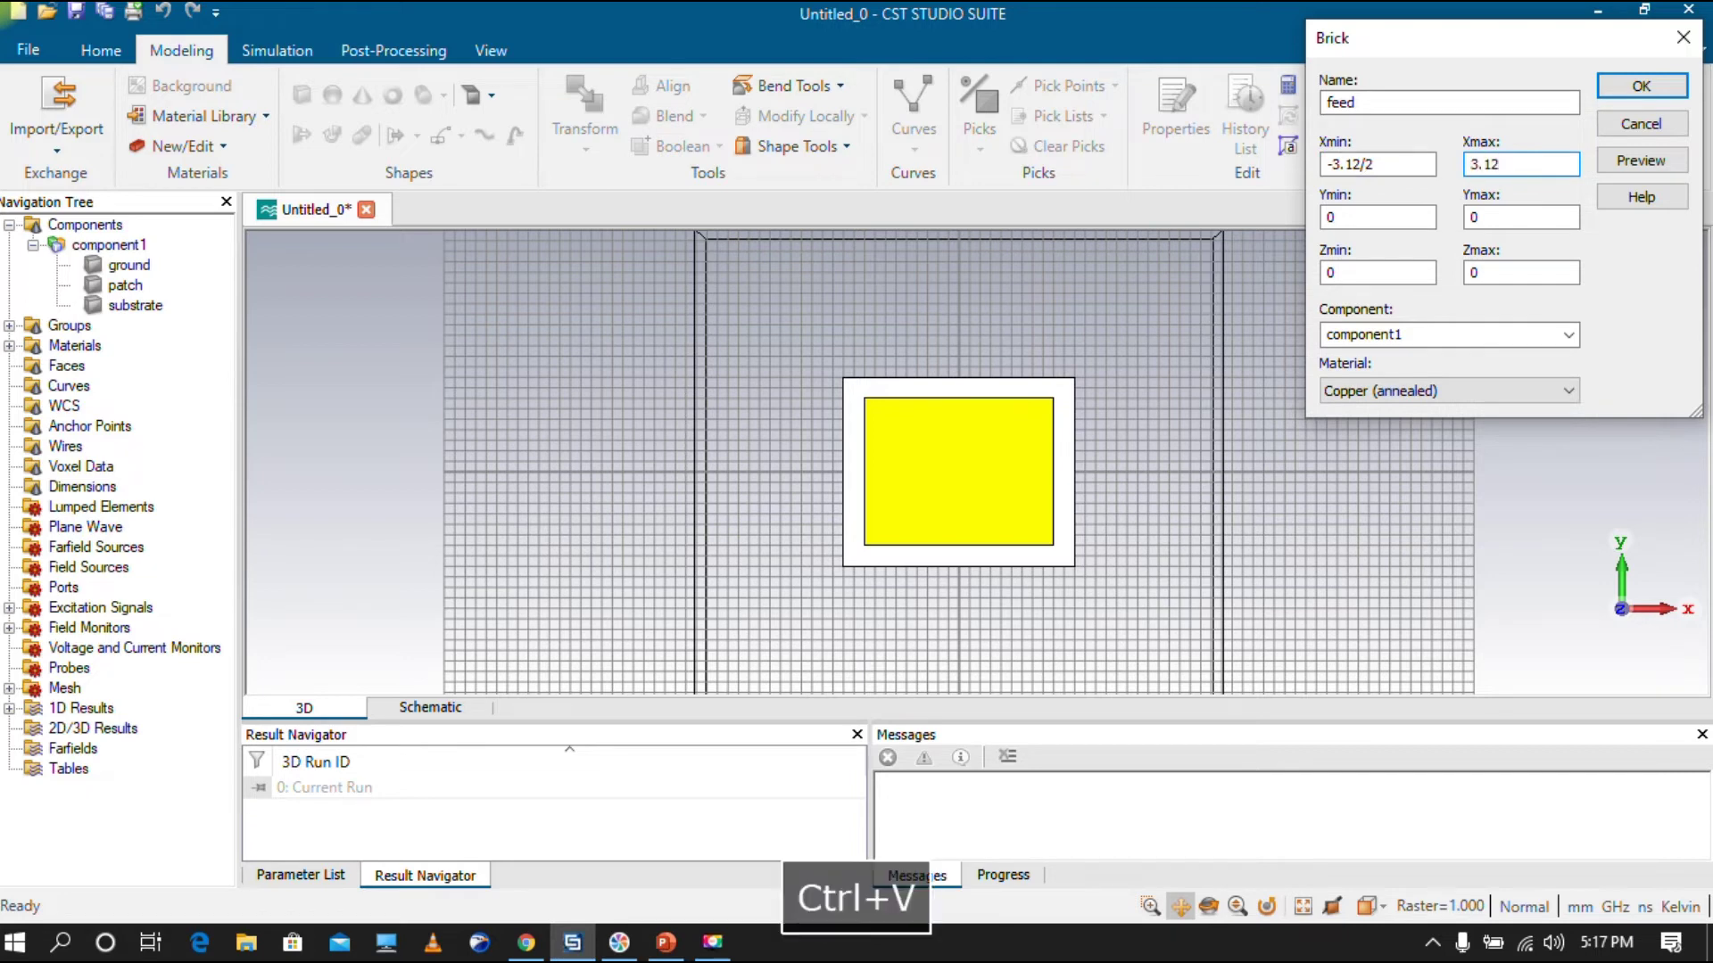
text(/2)
Set the feed brick's Y range to 0 and -9 and its Z range from 1.635 to 1.67
click(1383, 222)
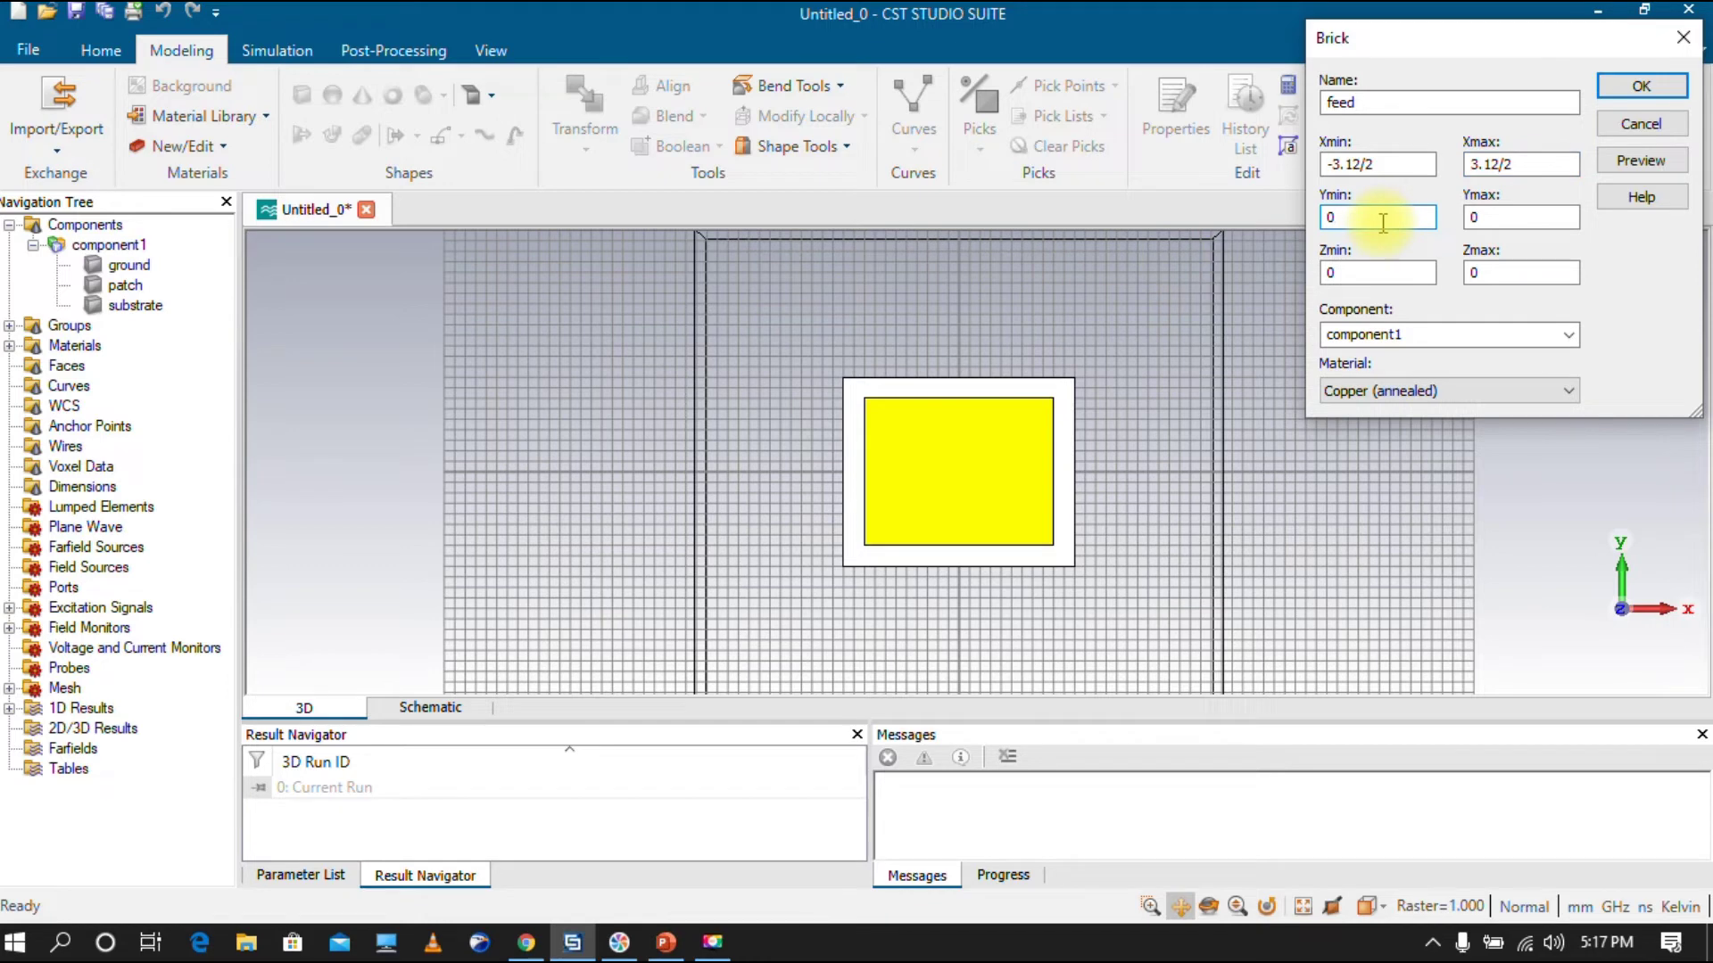
click(1515, 219)
key(BackSpace)
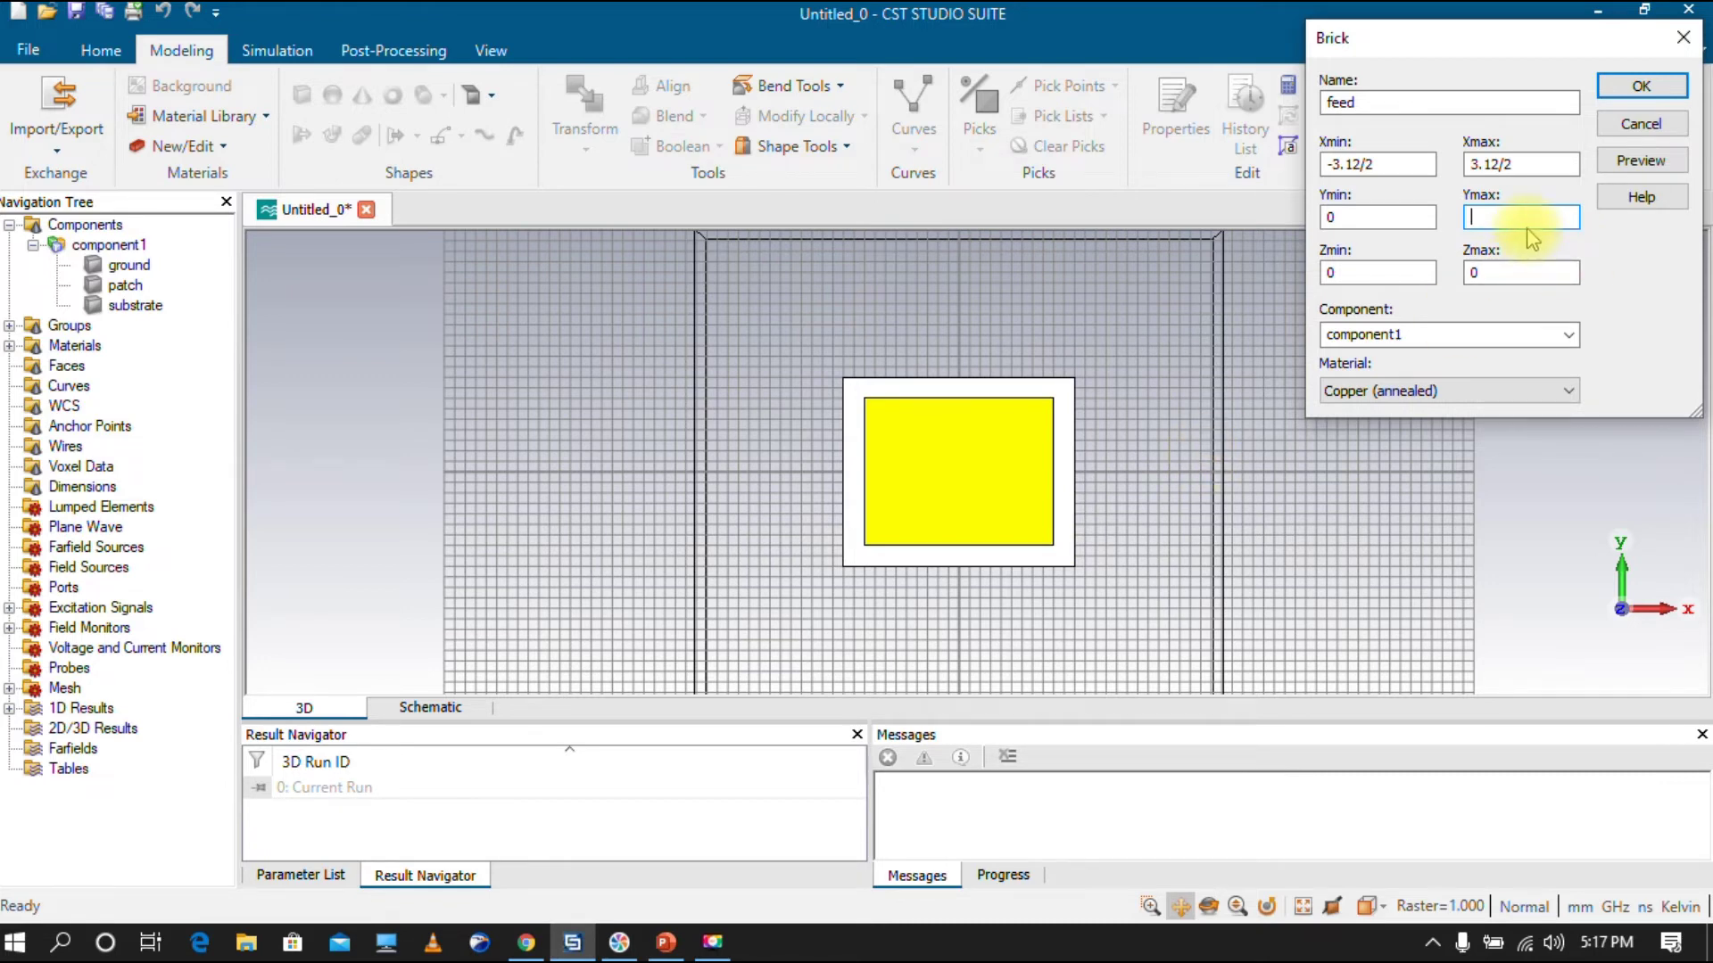
text(-9)
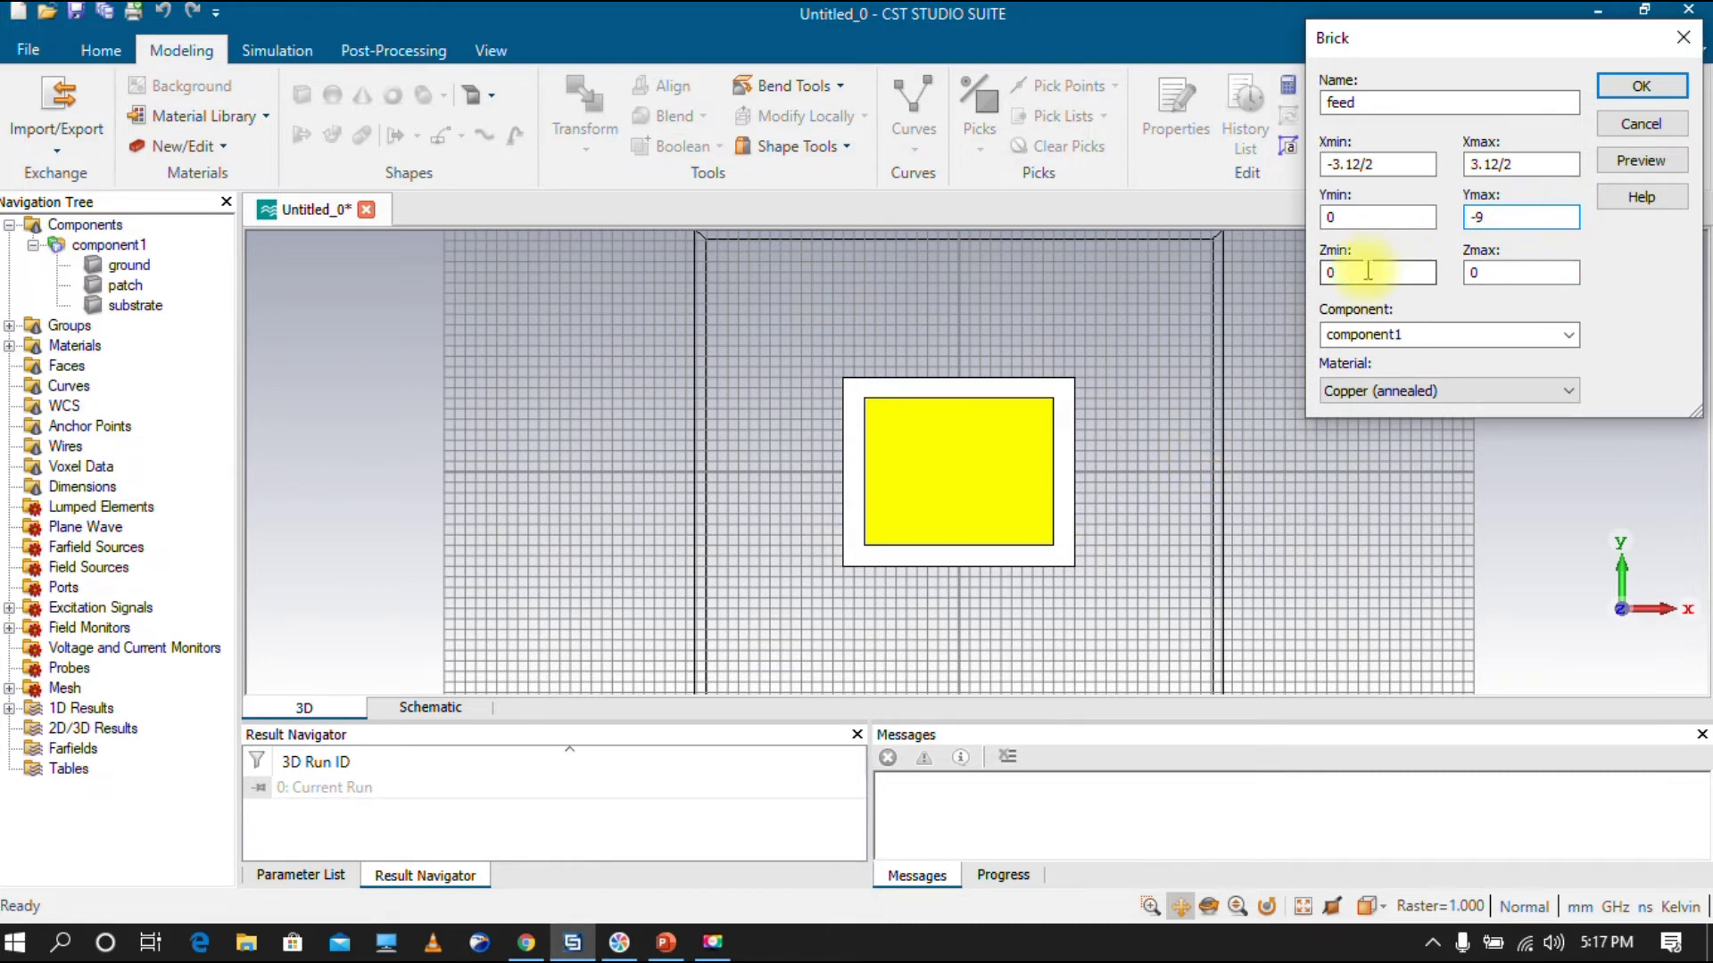
double_click(1367, 270)
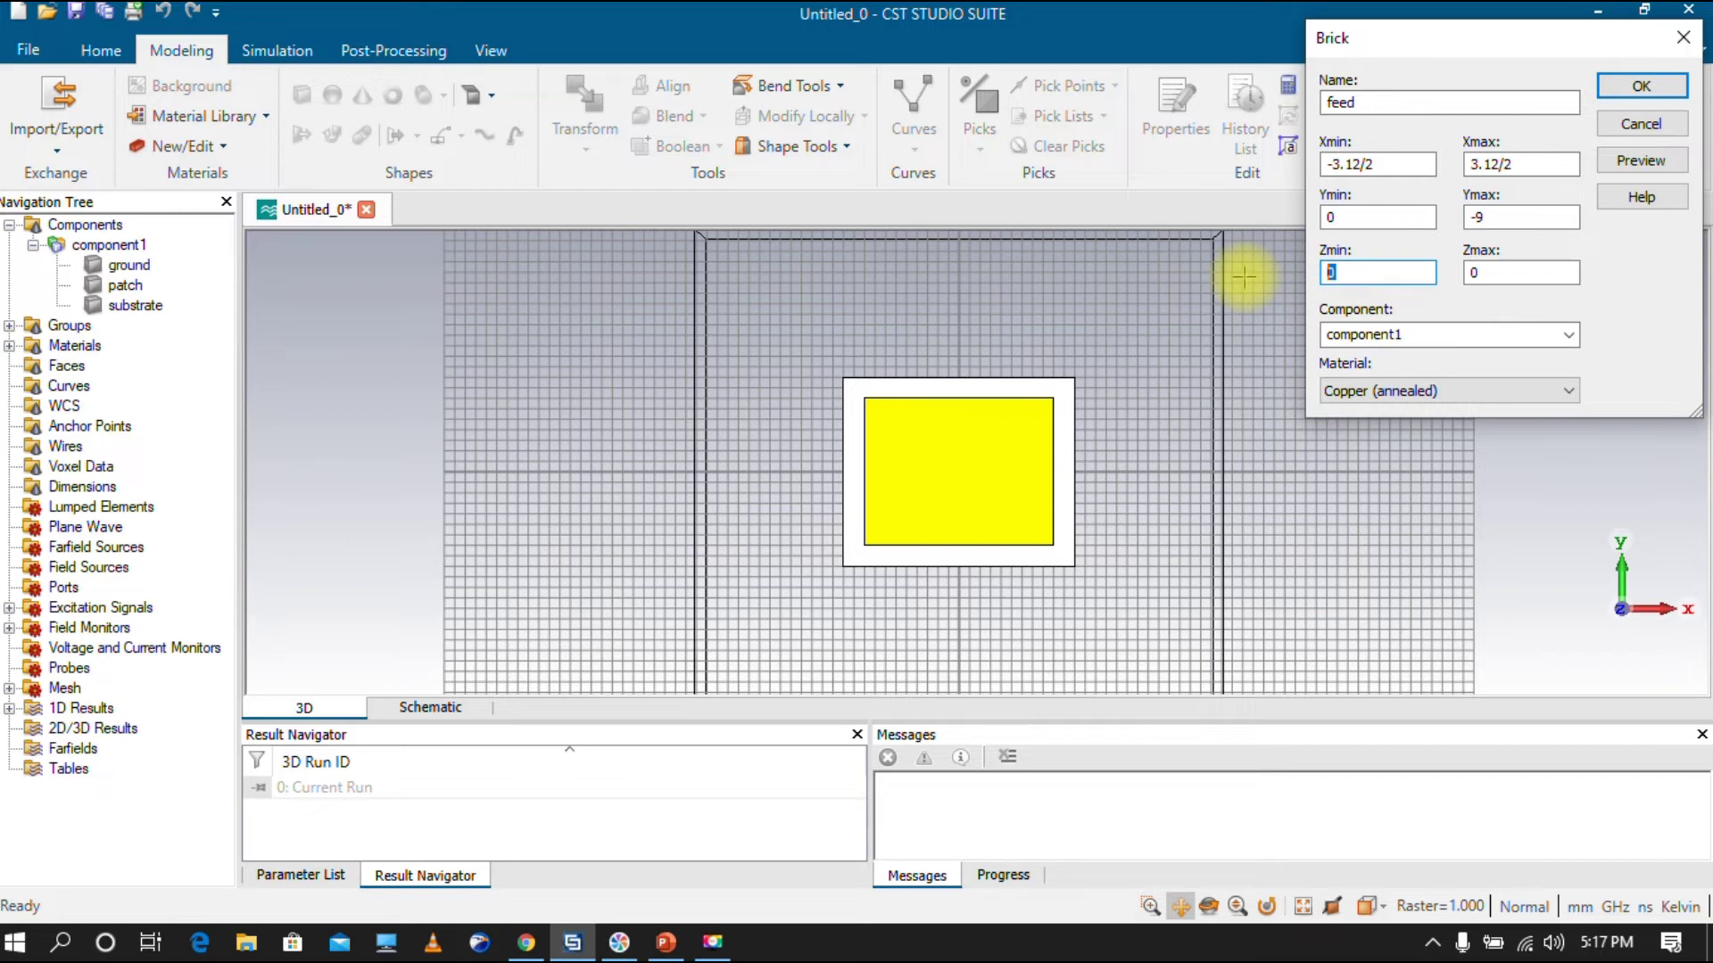
text(1.635)
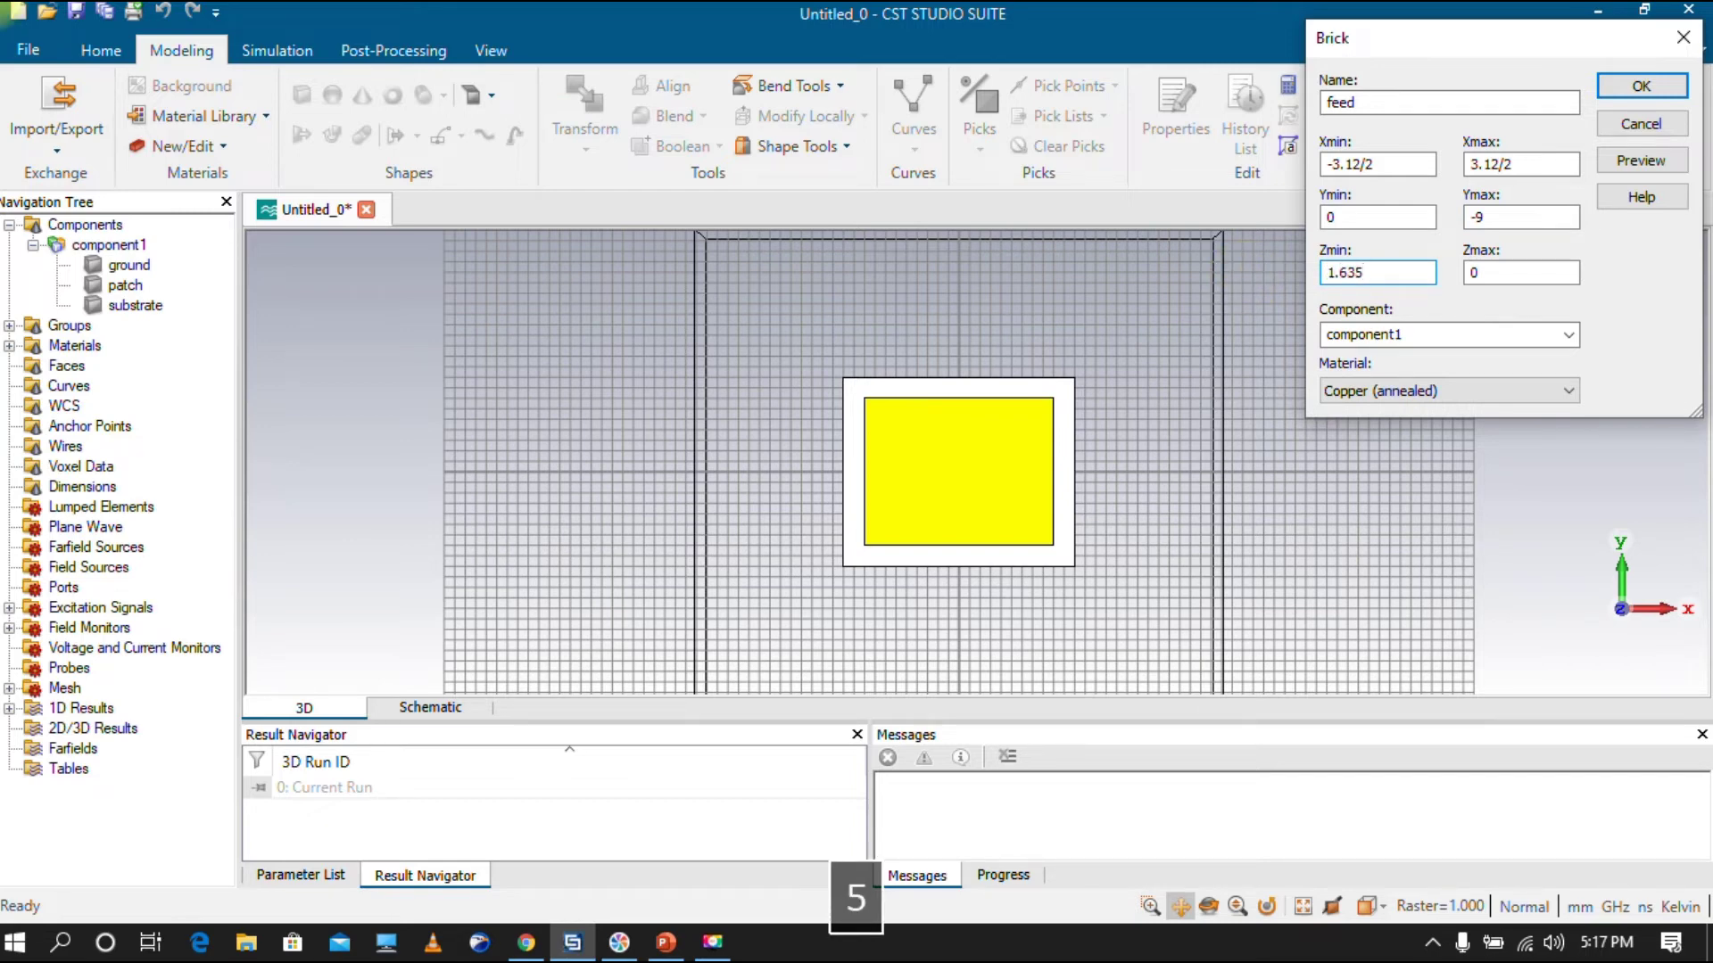
key(Tab)
text(1.)
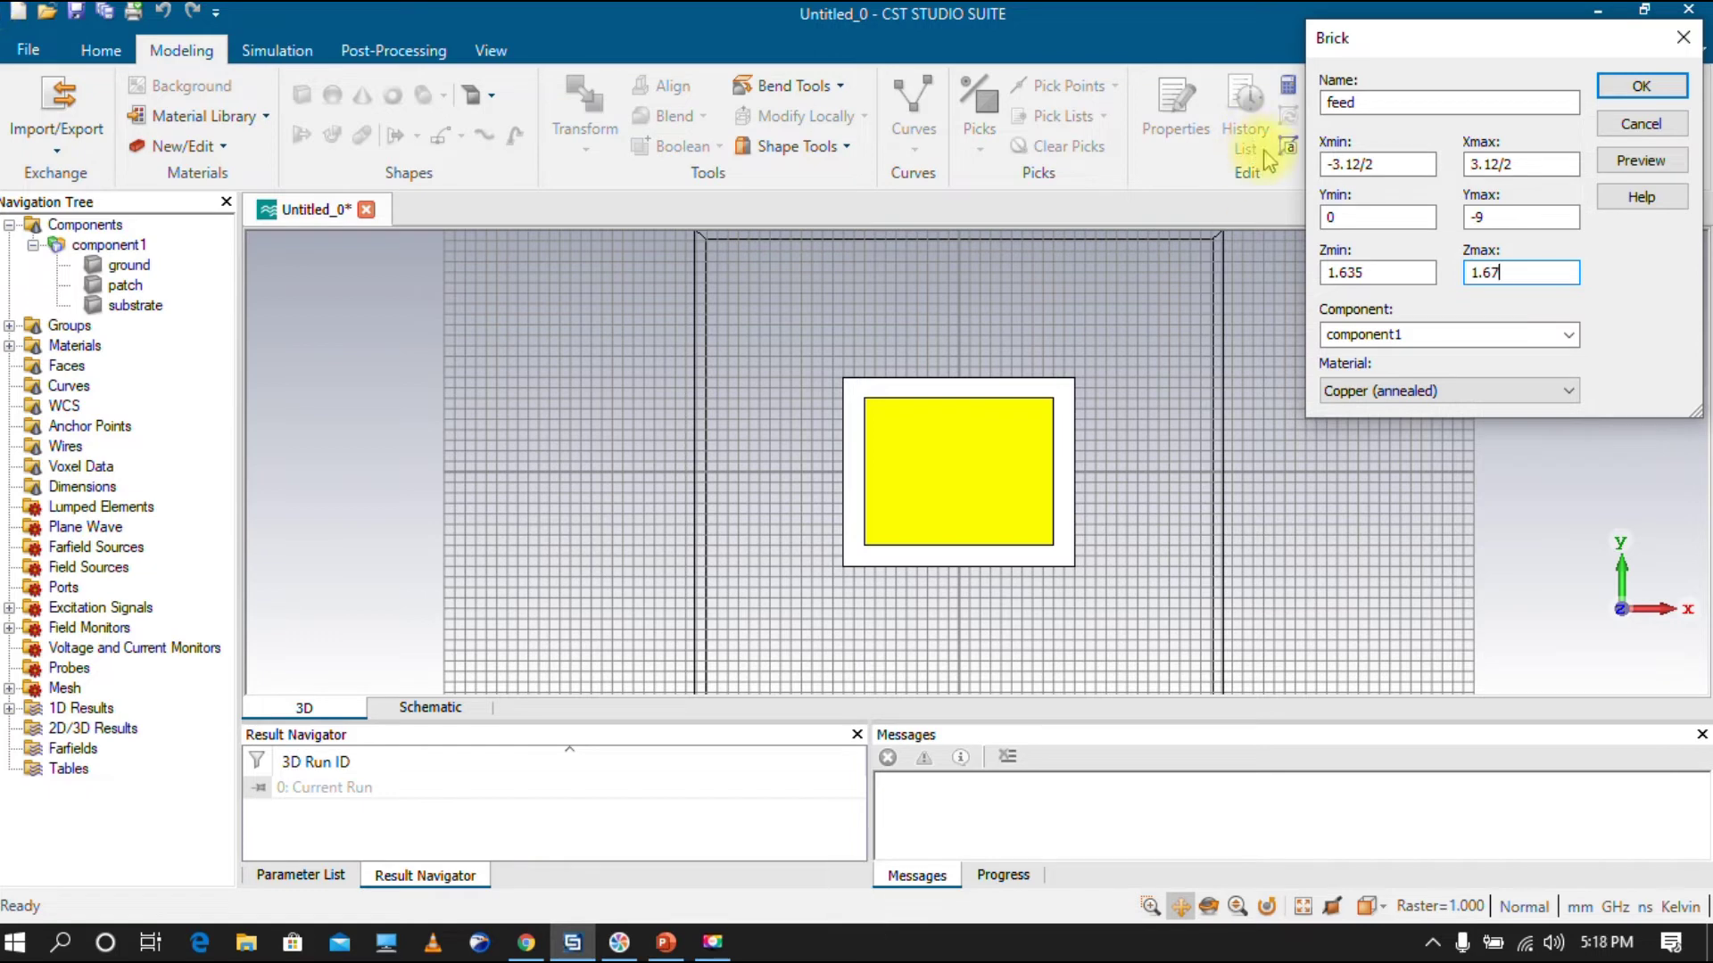
Preview the feed brick, keep Copper (annealed) as its material and create it
click(1629, 170)
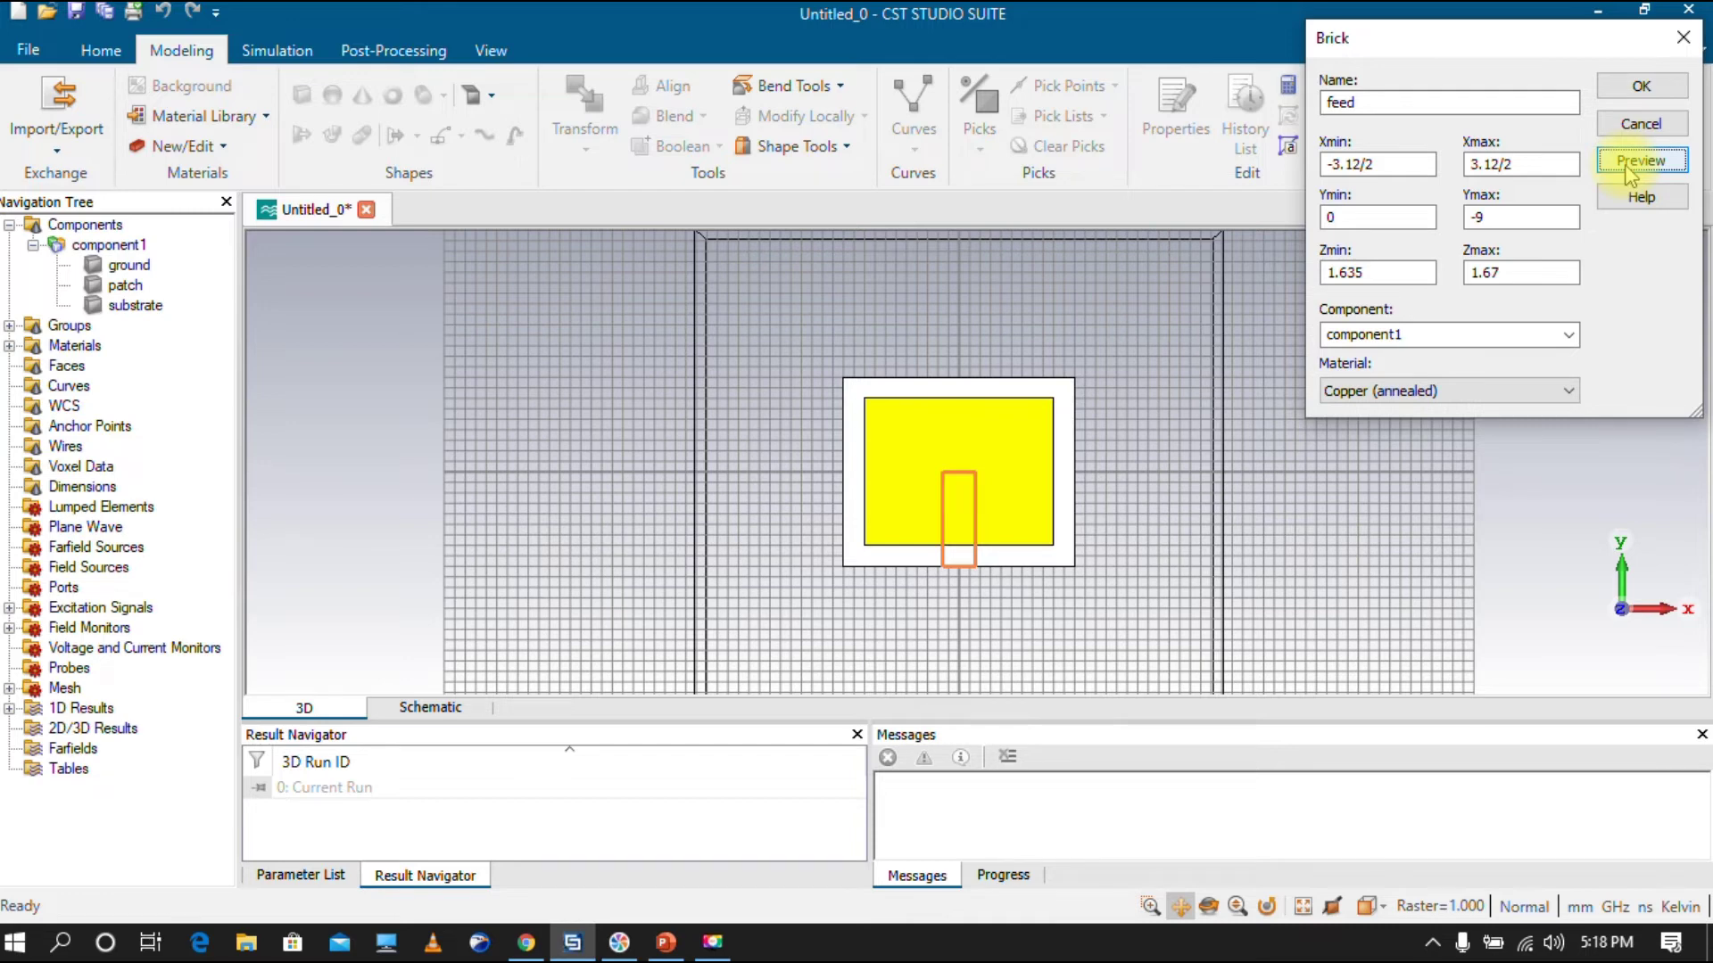
click(1486, 396)
click(1517, 391)
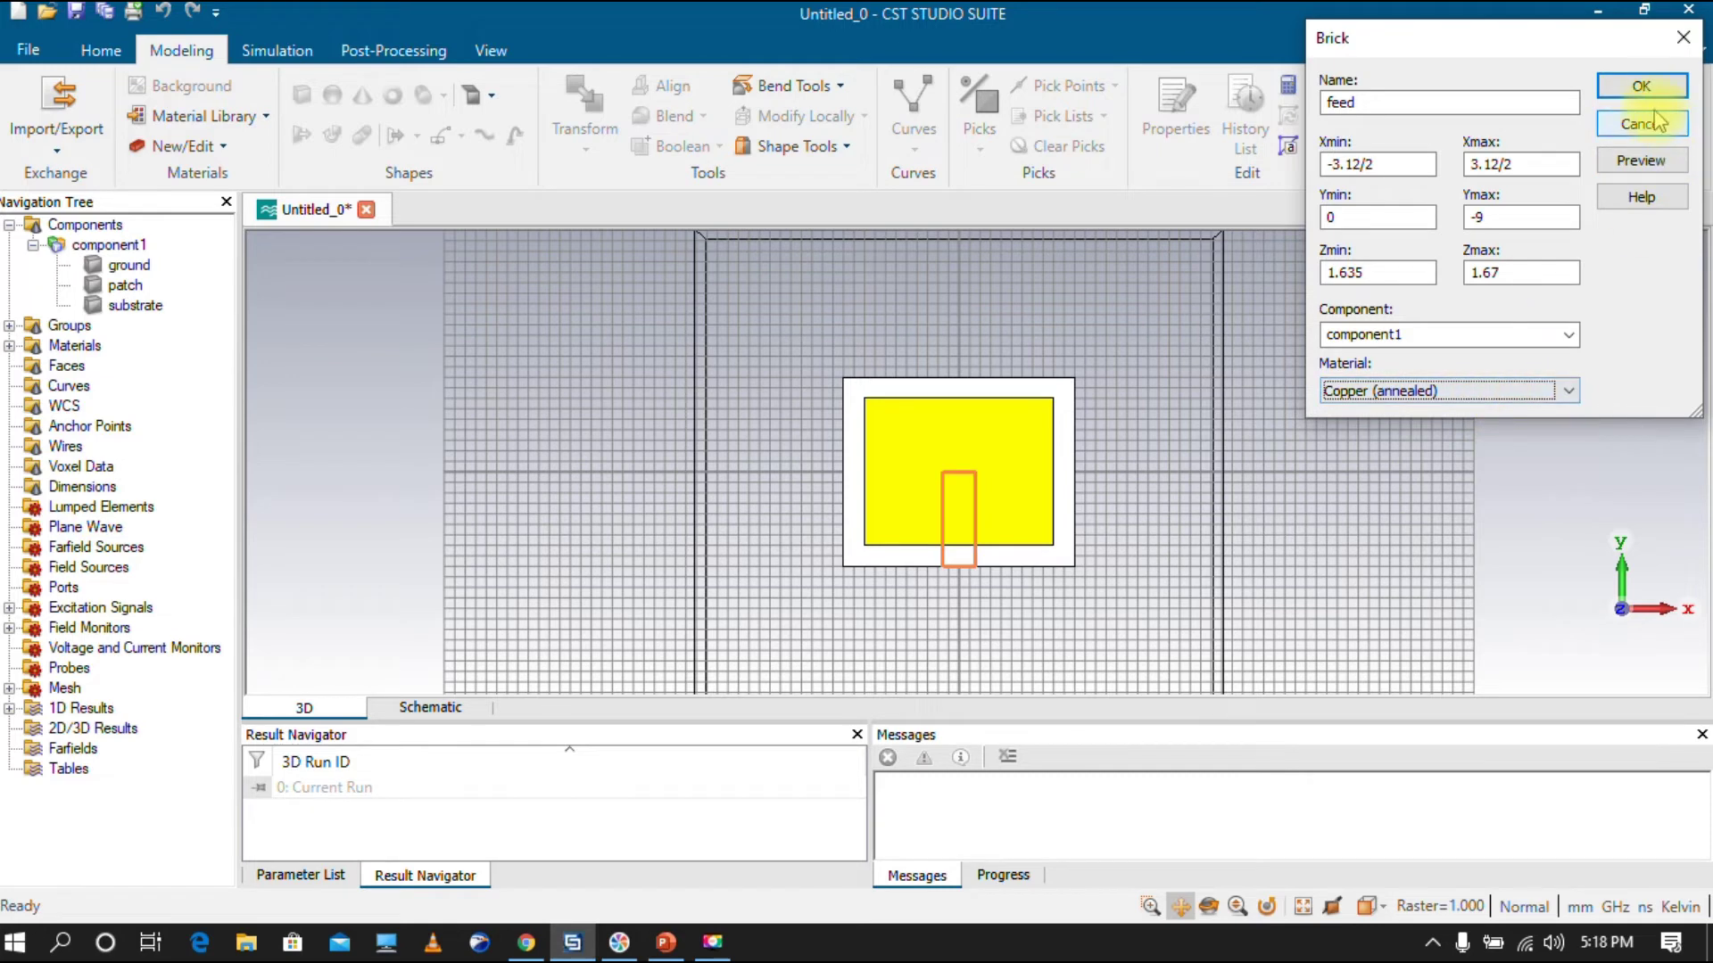
click(1641, 85)
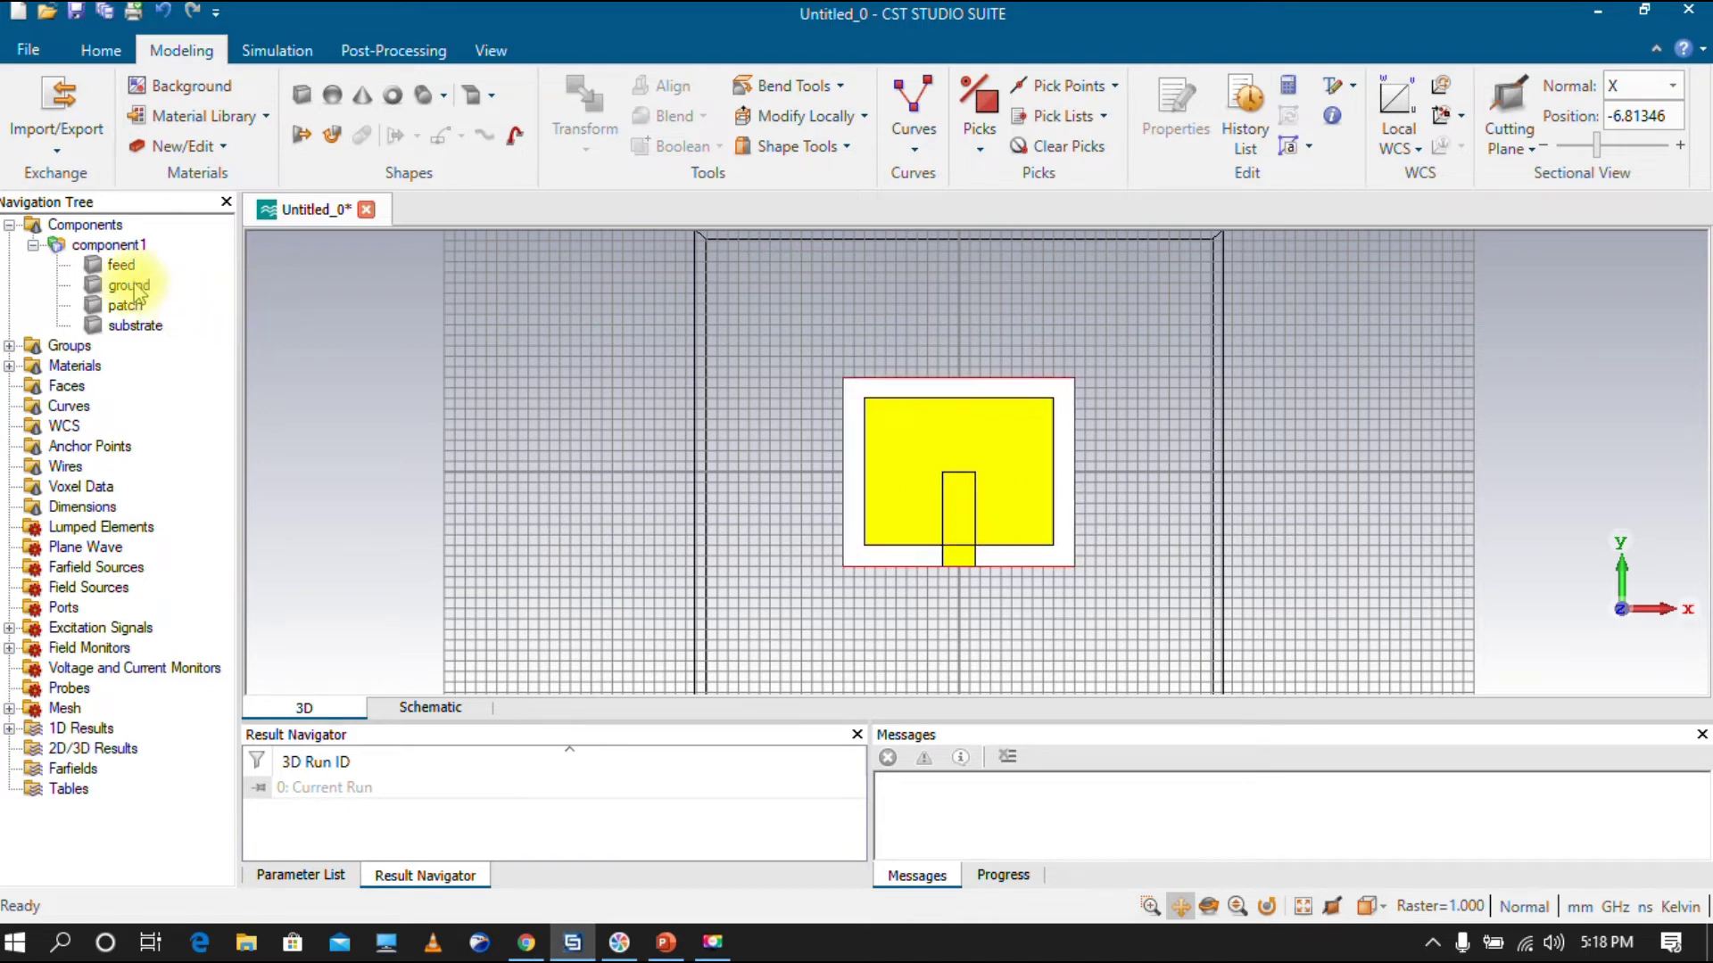
Unite the feed with the patch using a Boolean Add, with the patch as the base solid
click(120, 308)
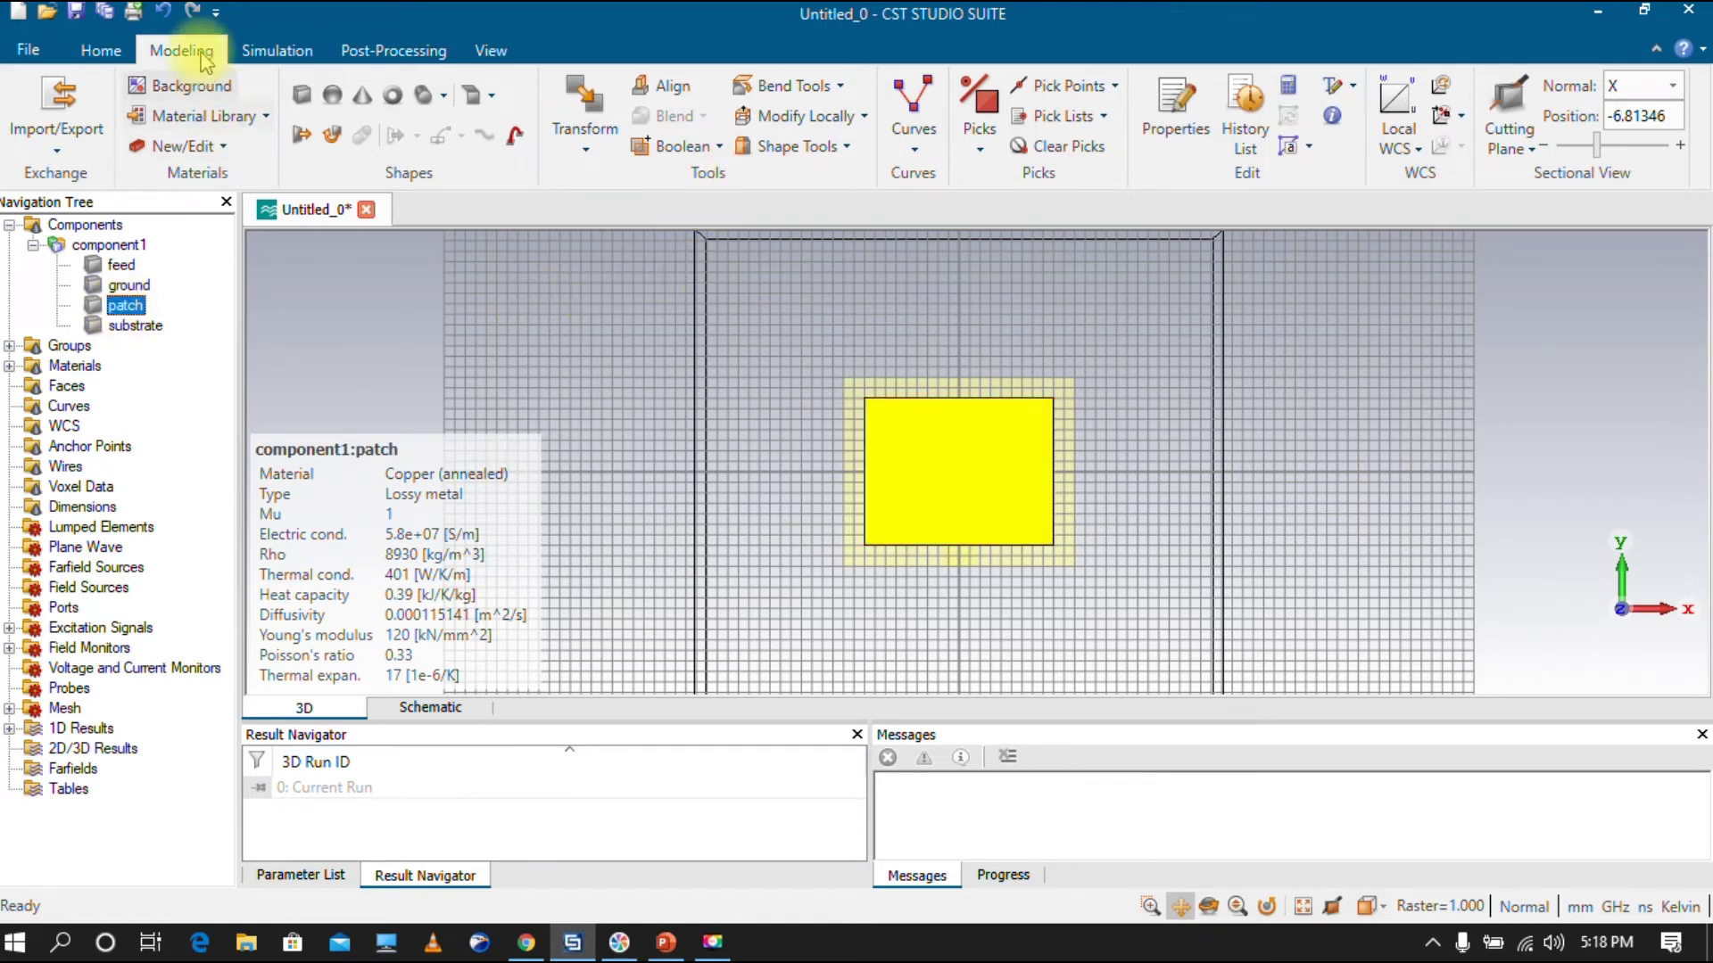
click(719, 149)
click(680, 205)
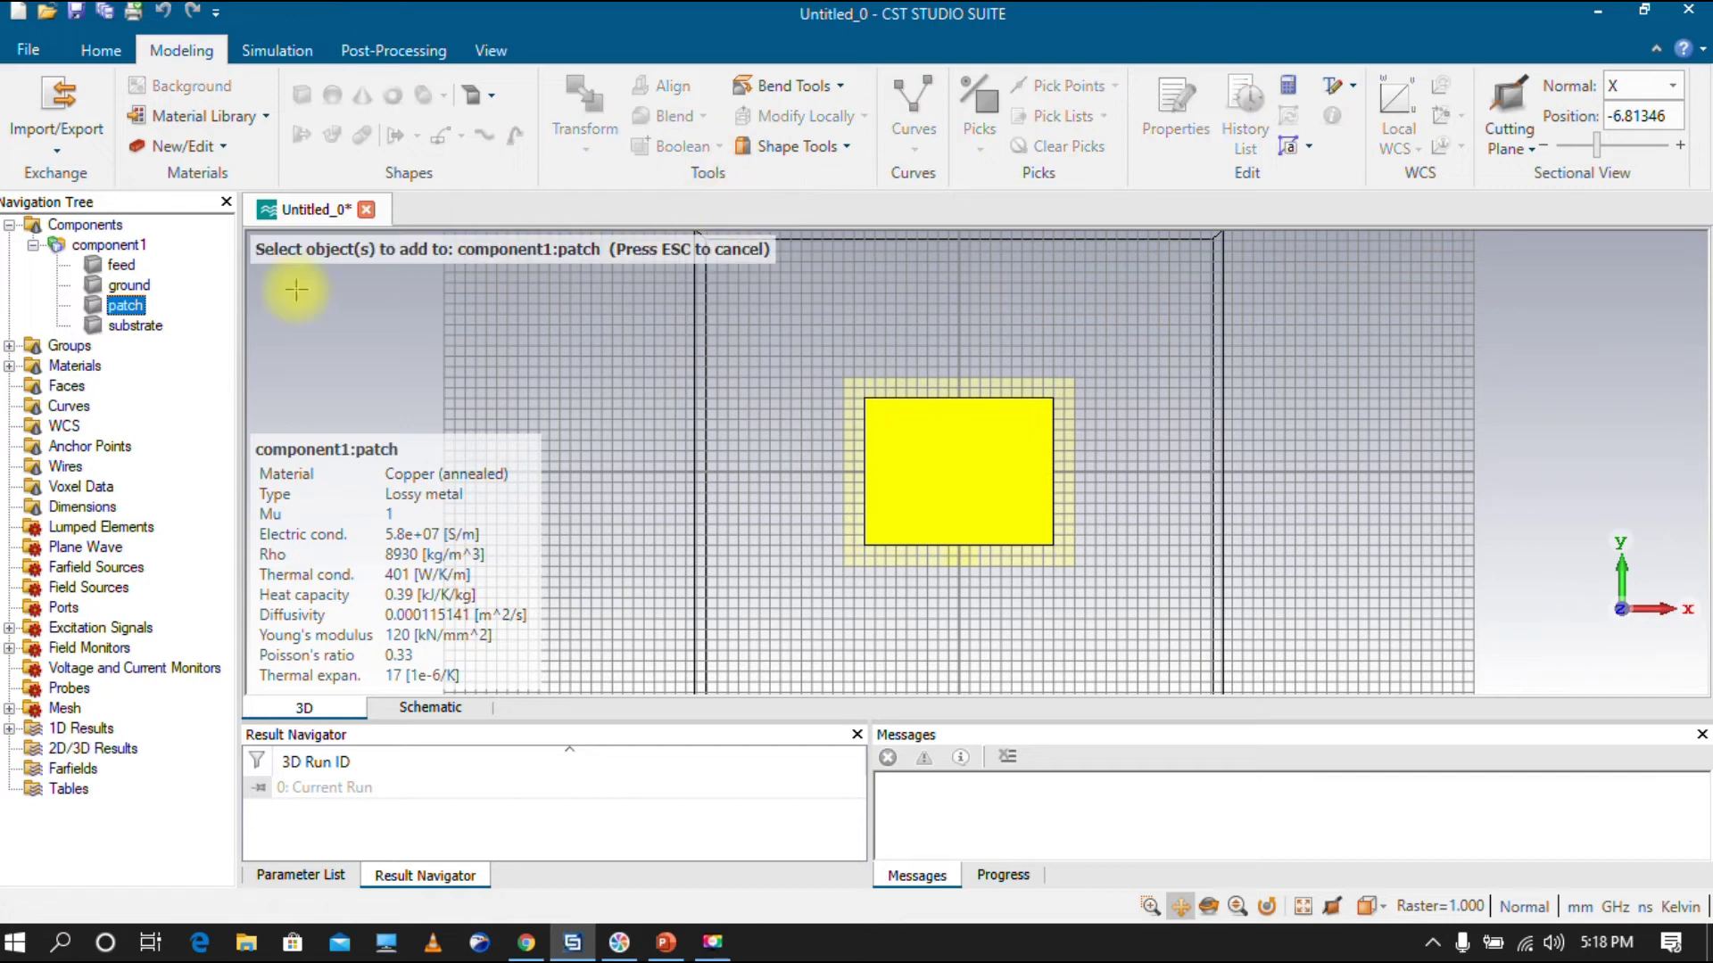
click(122, 268)
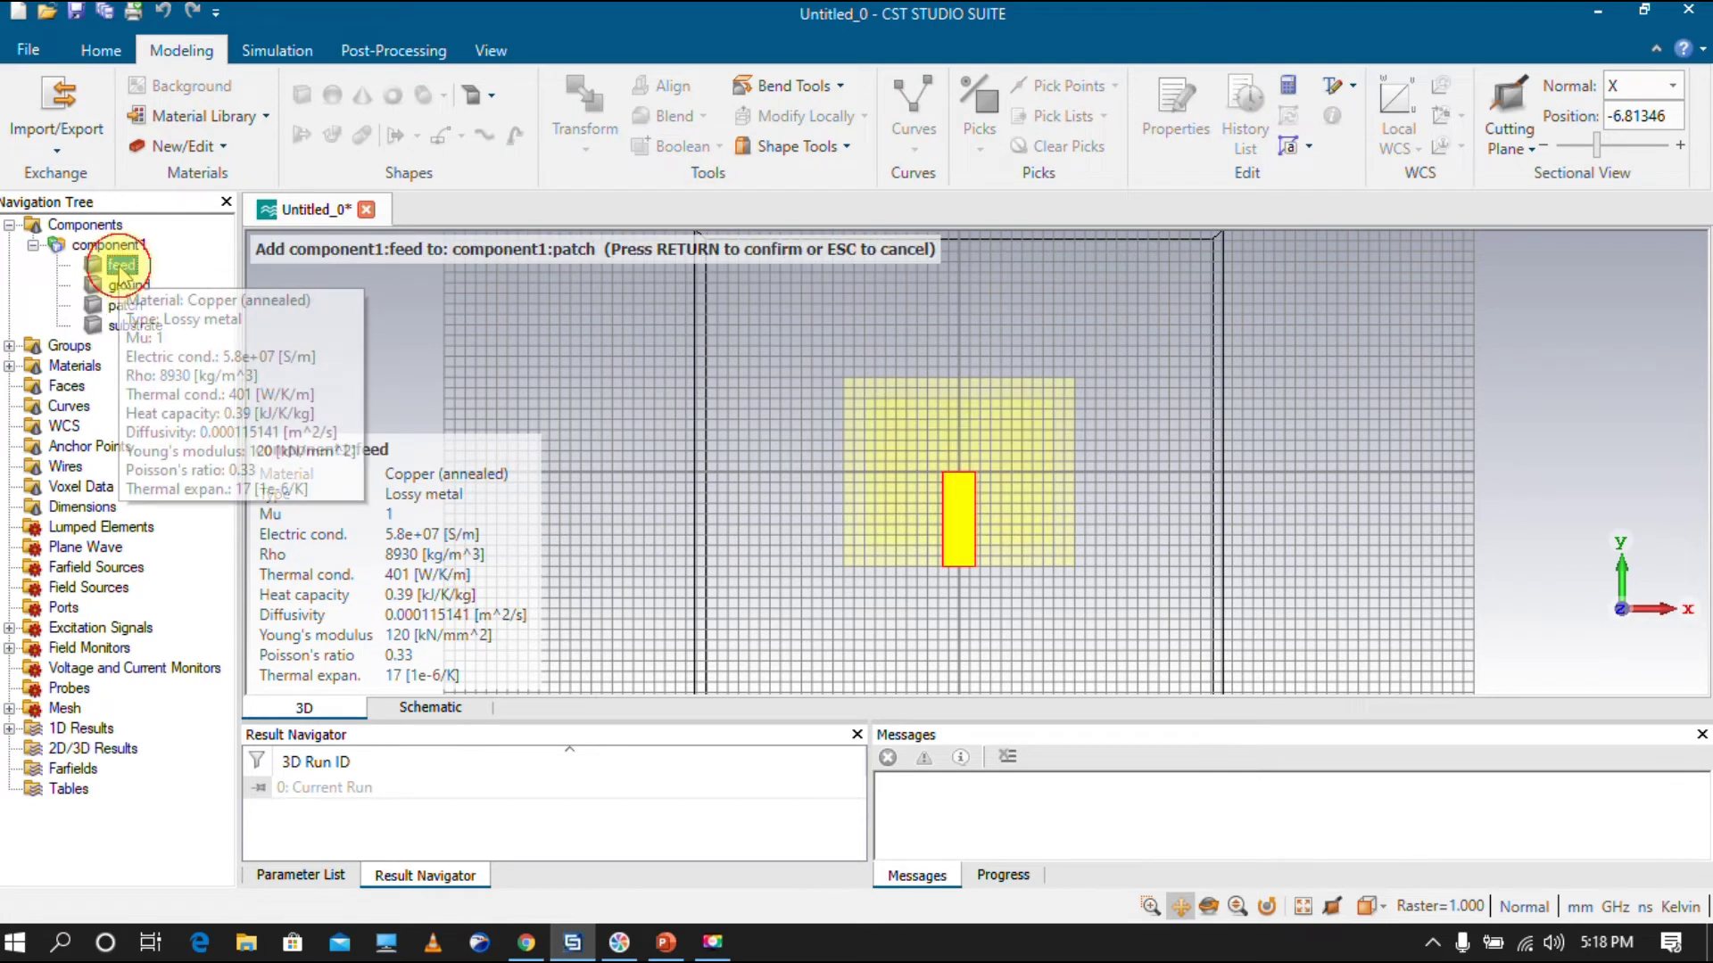
key(Return)
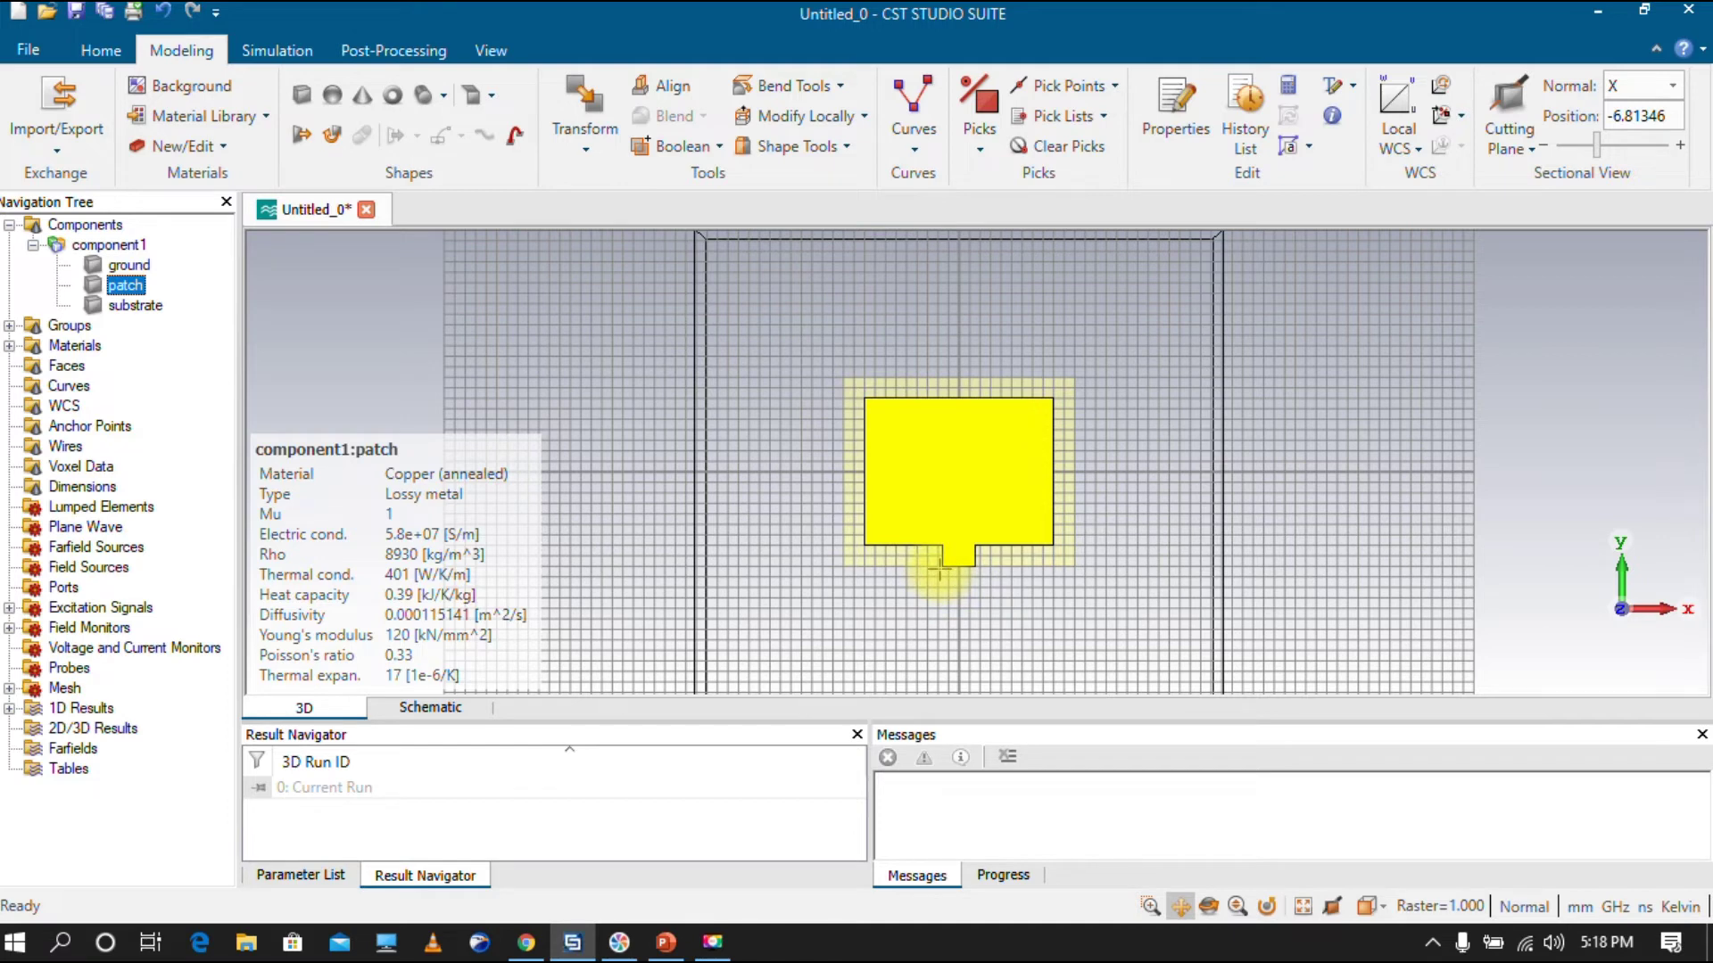
Pick the thin end face of the feed line at the substrate edge
click(1209, 906)
drag(955, 623, 962, 465)
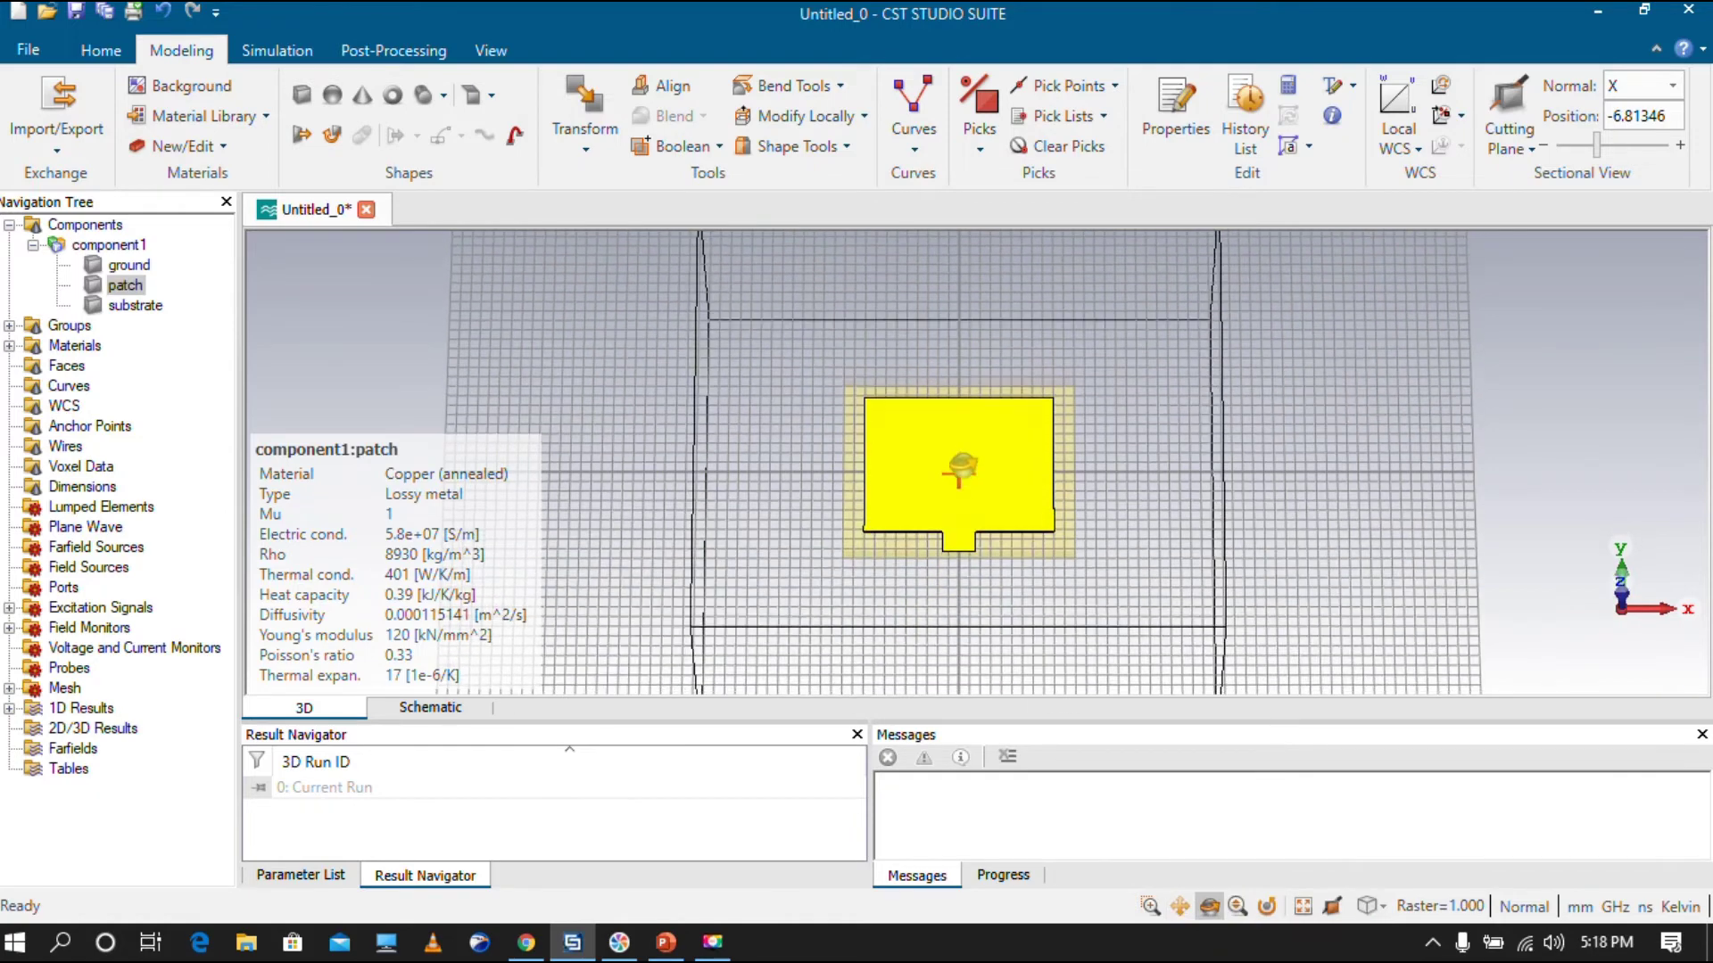
drag(967, 593, 977, 417)
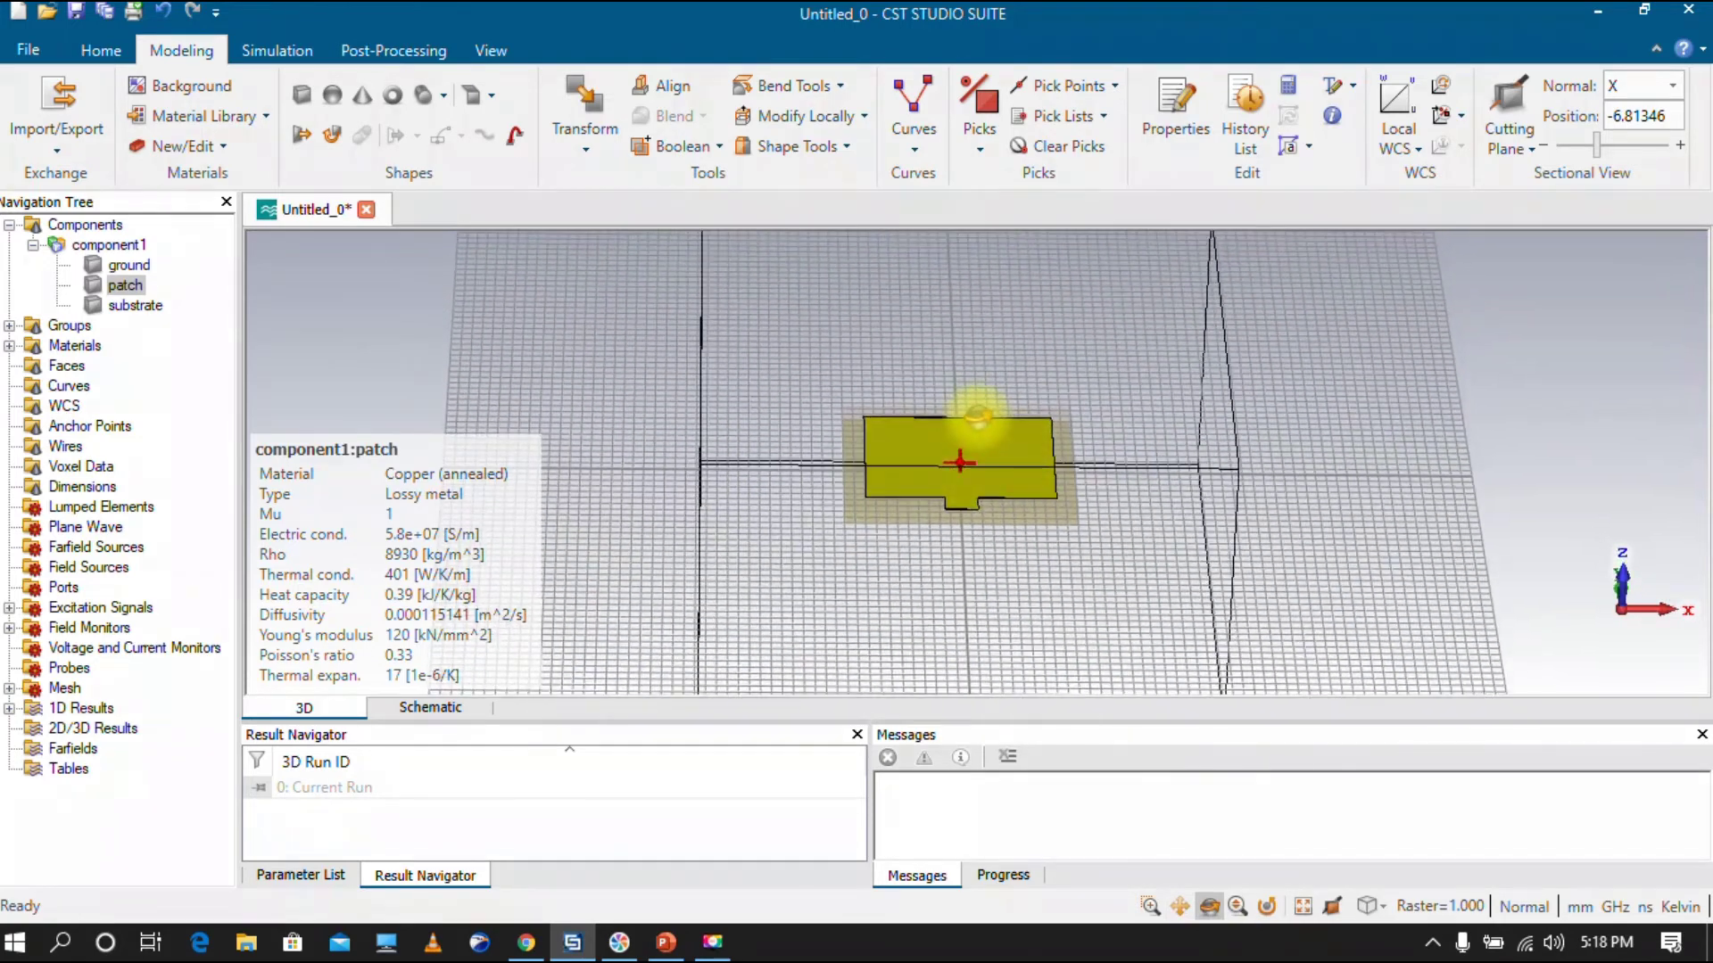
click(1150, 907)
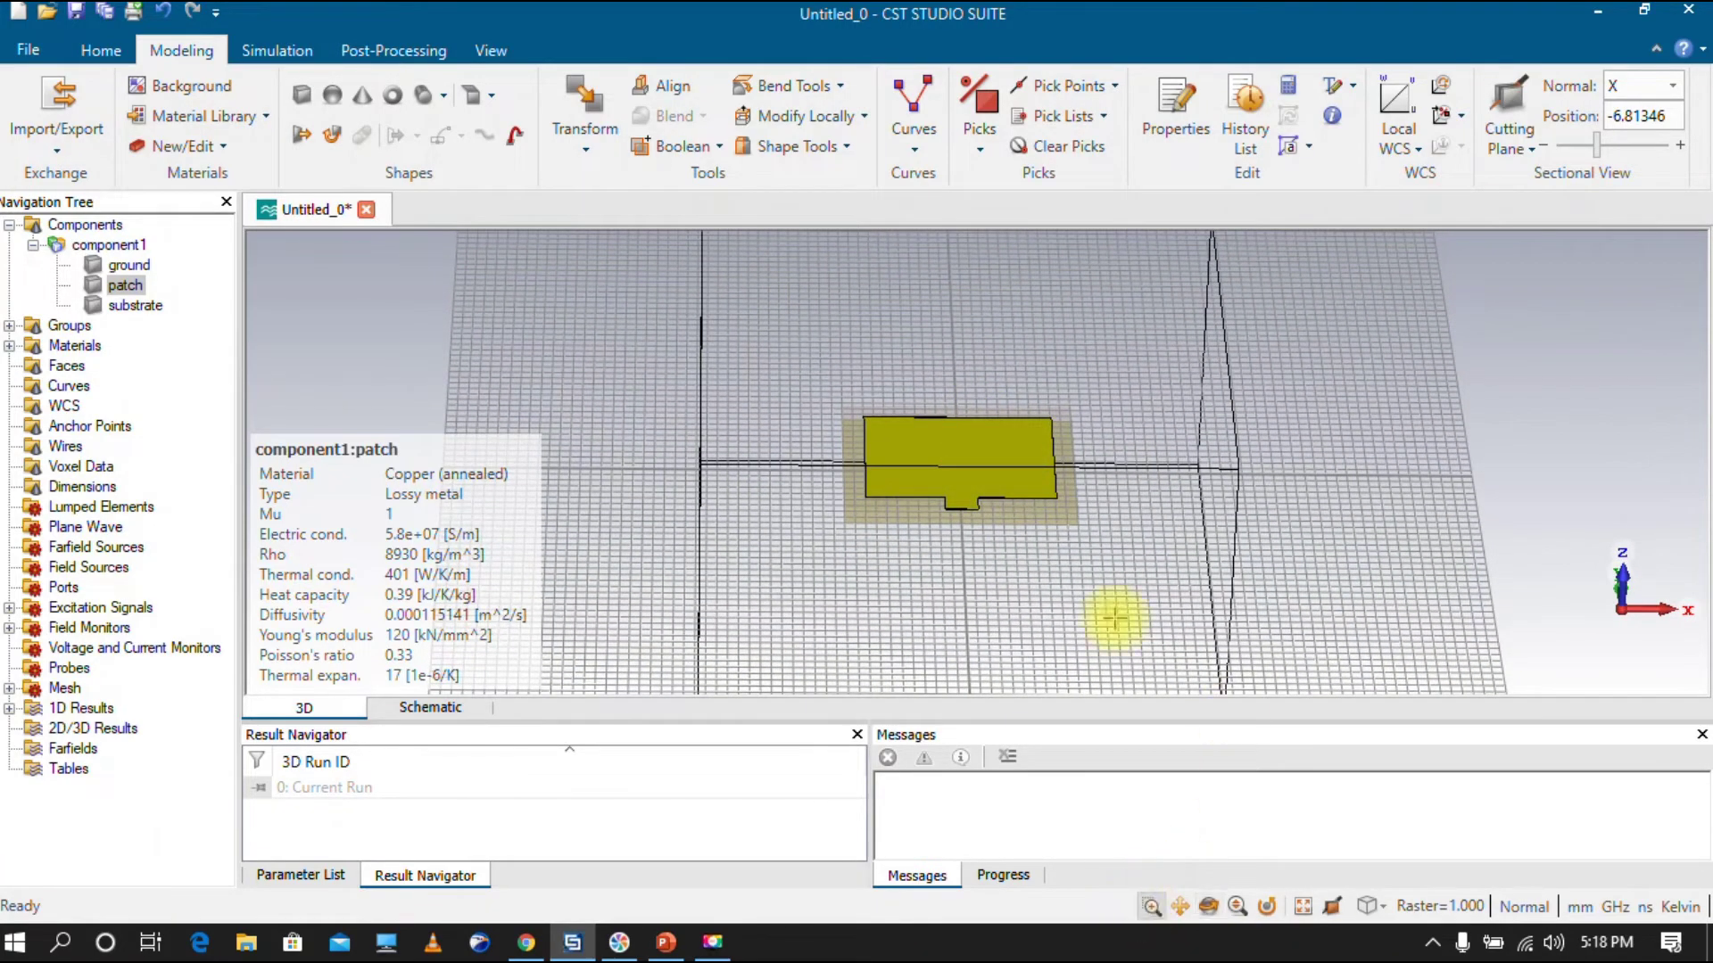
drag(945, 506, 1004, 527)
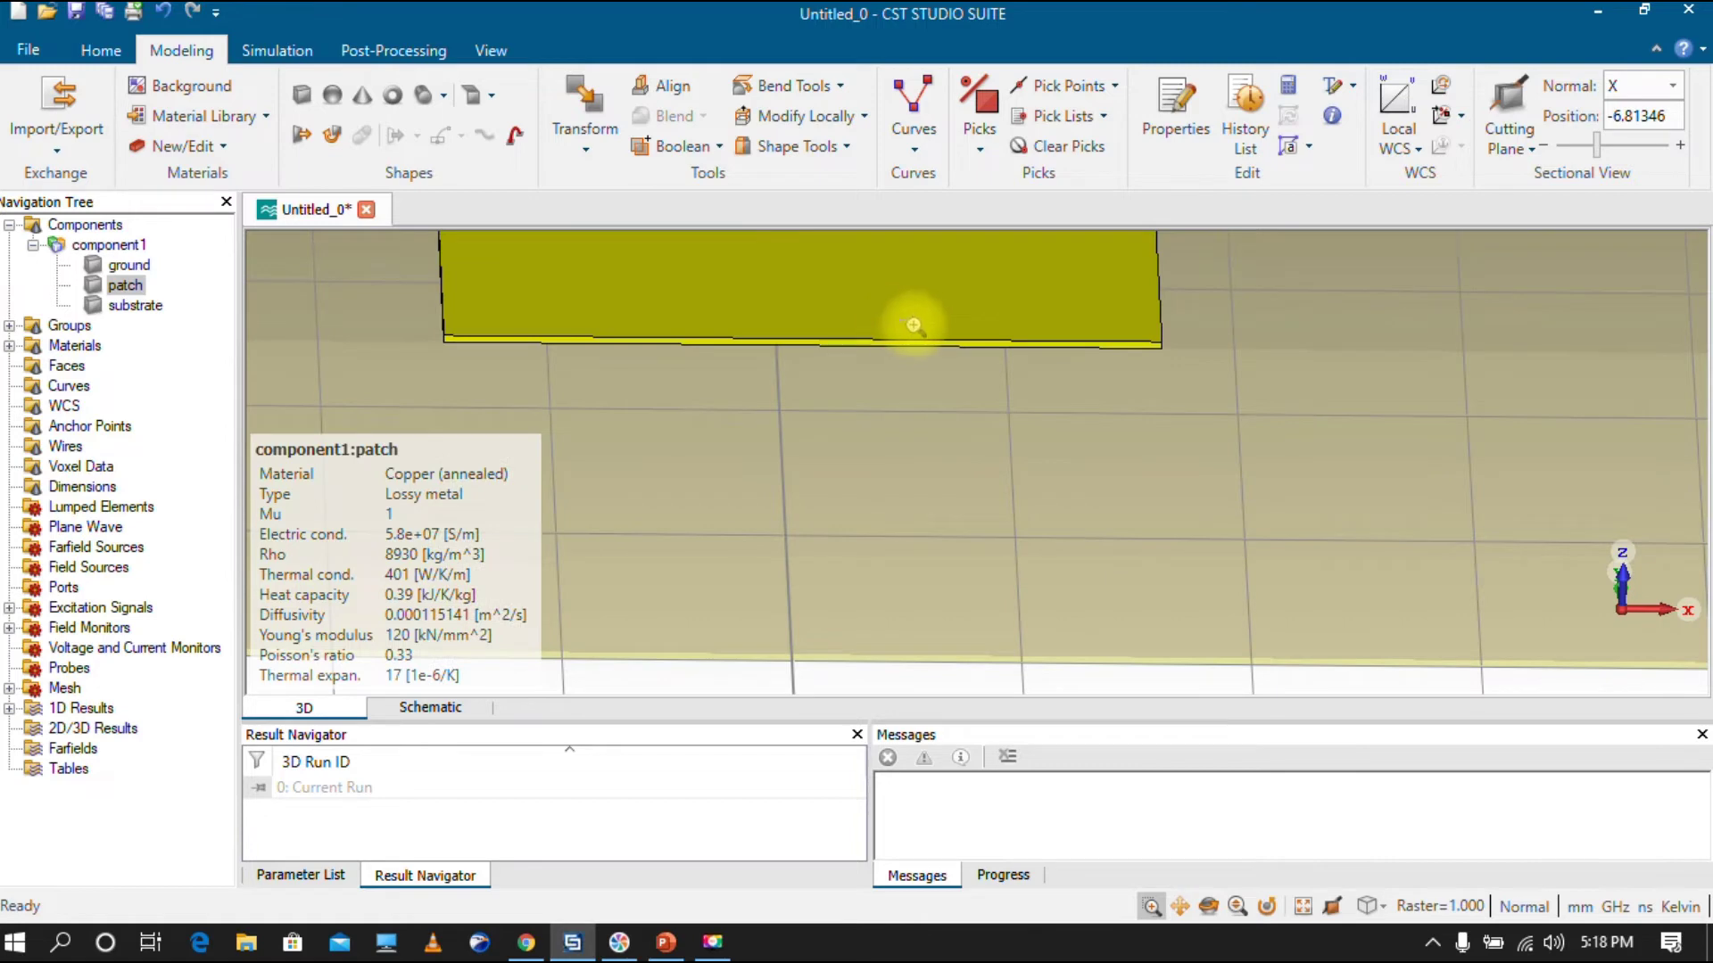
drag(918, 357, 969, 367)
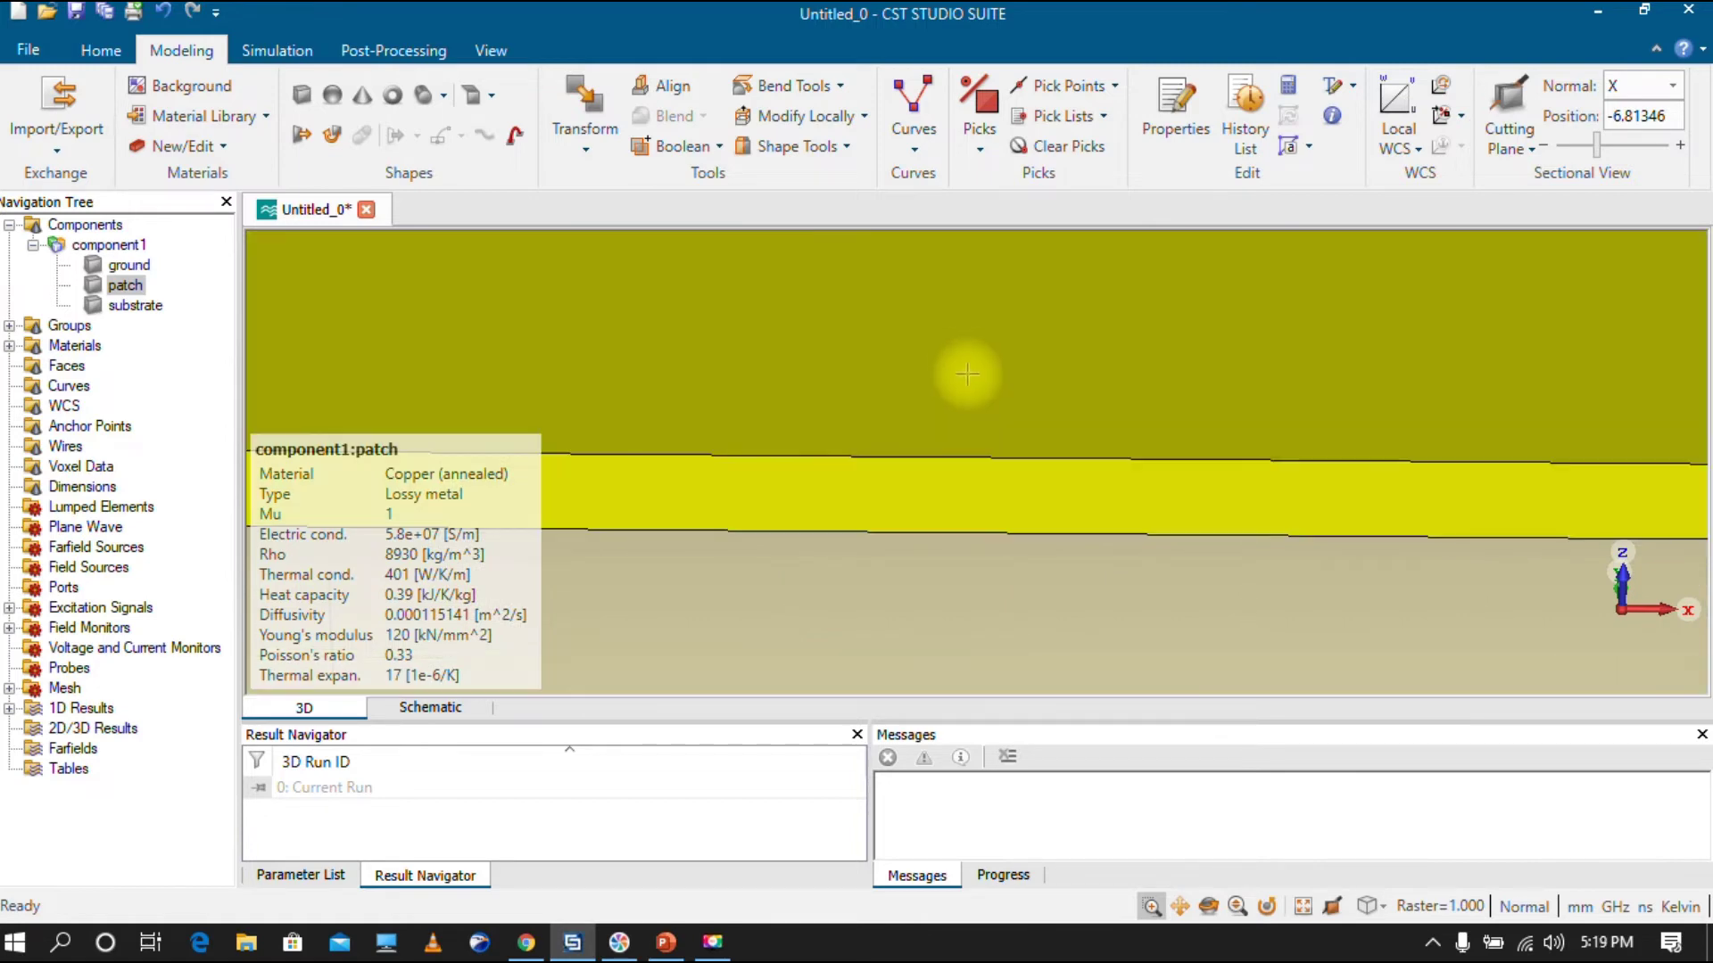
click(983, 150)
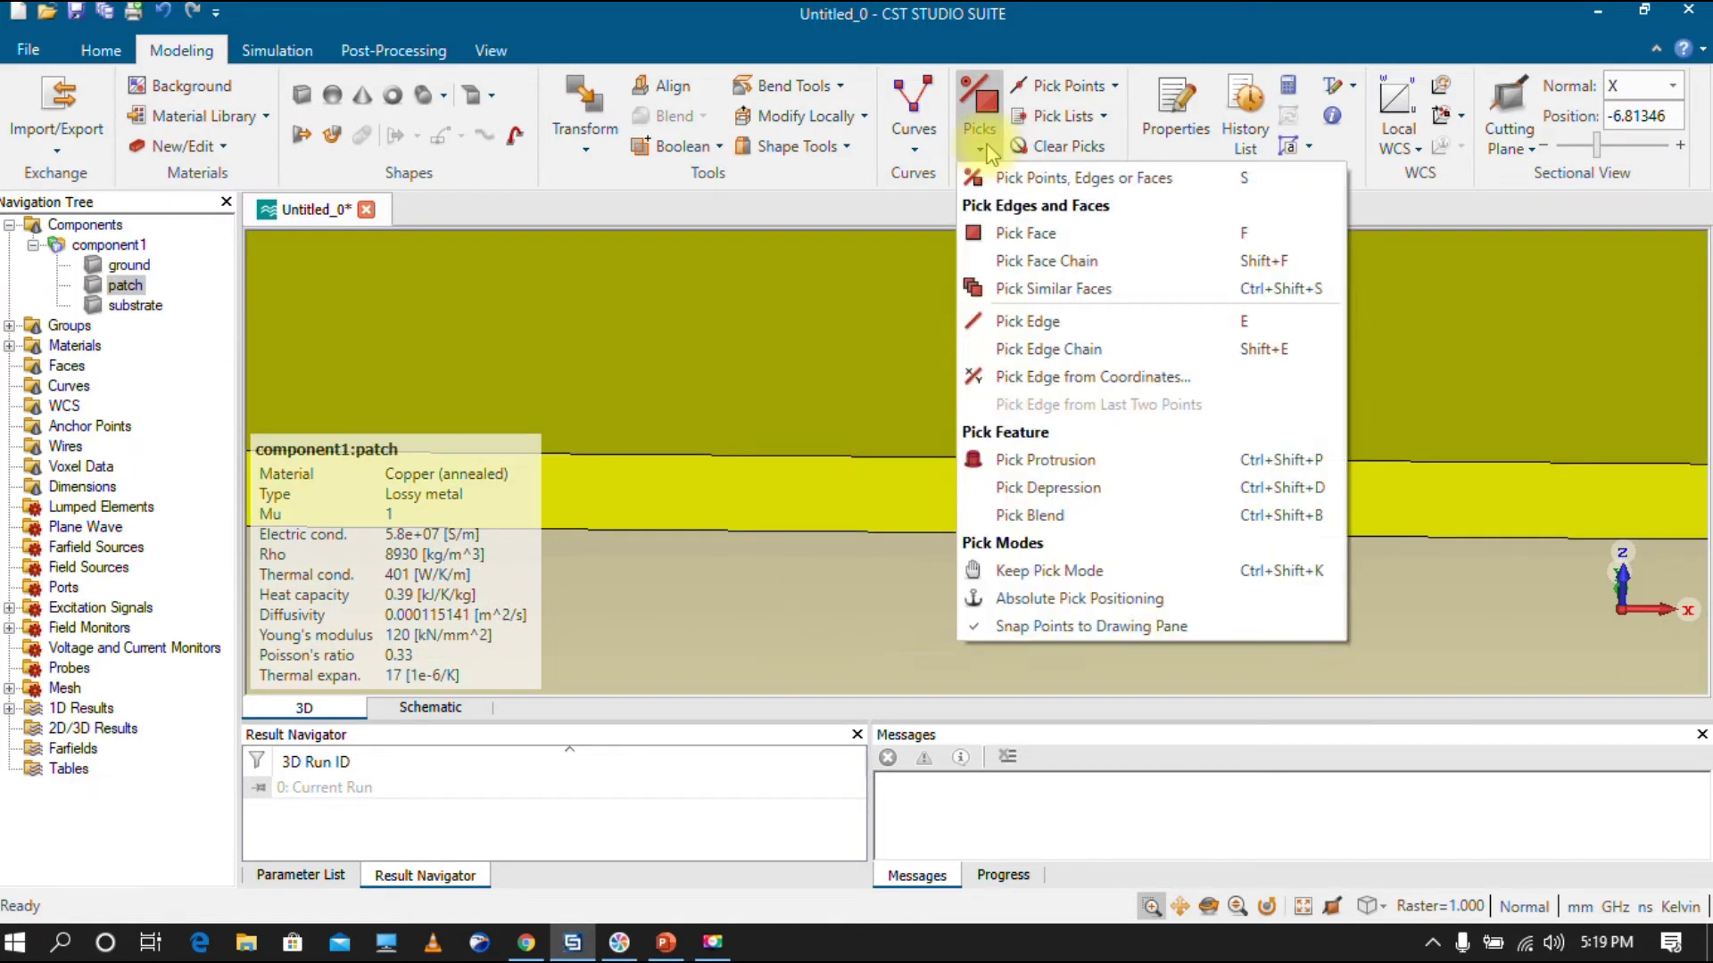
click(1025, 234)
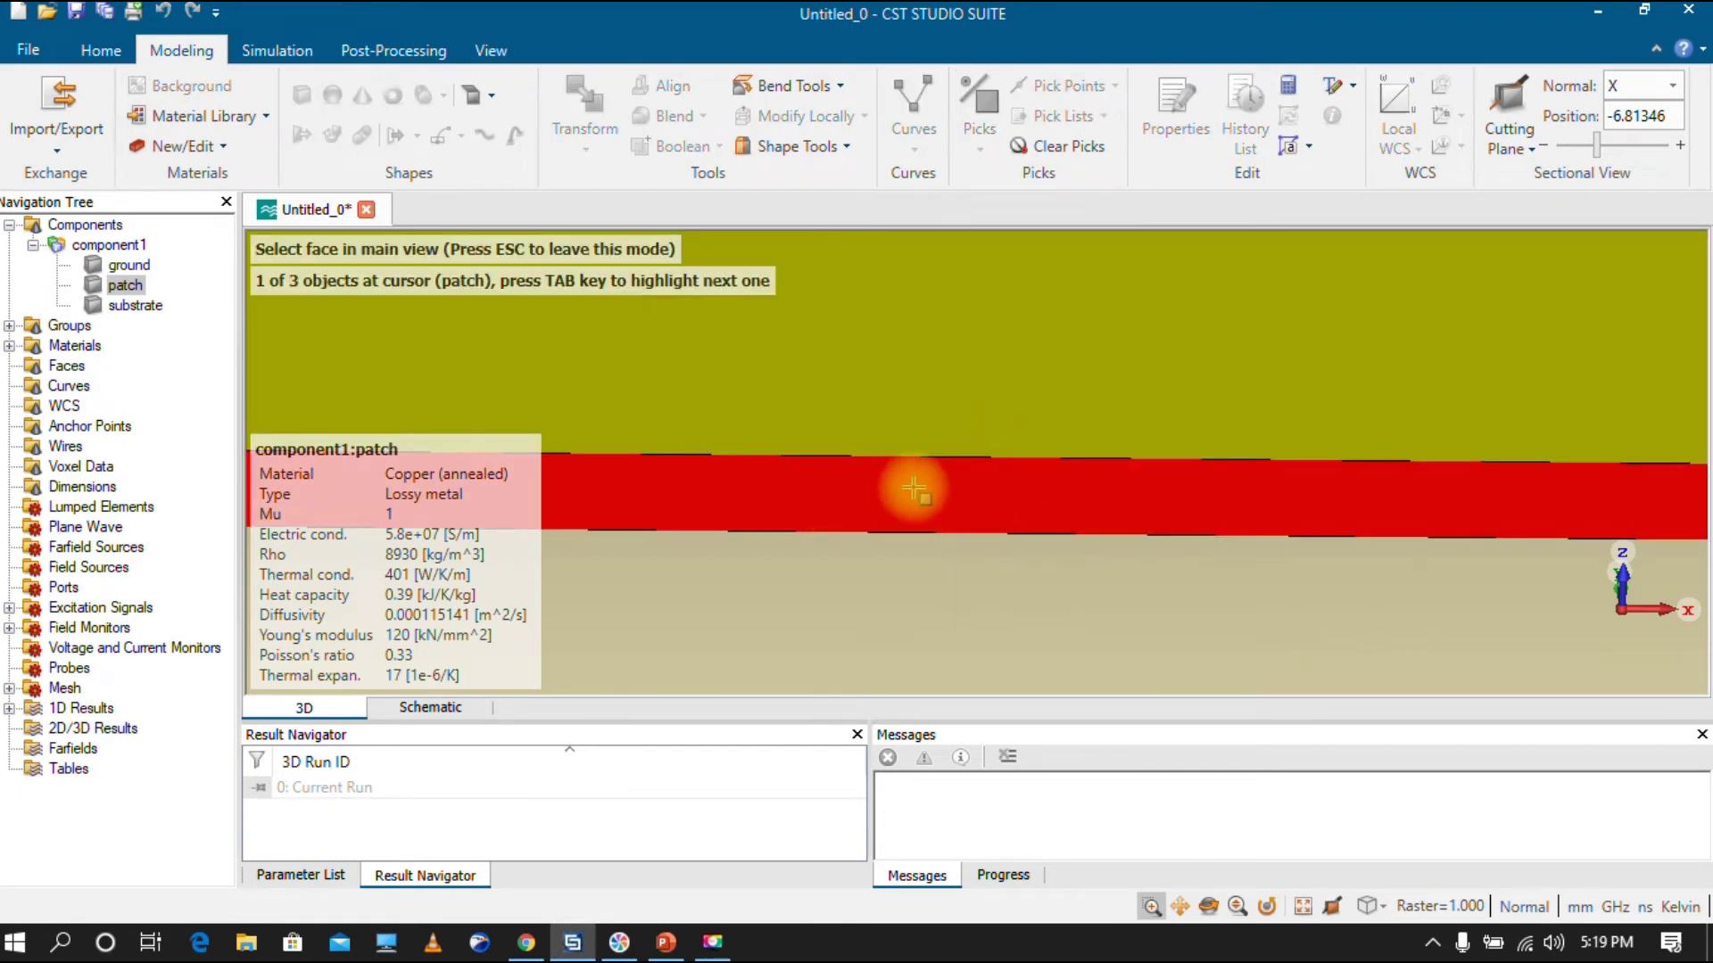
click(916, 487)
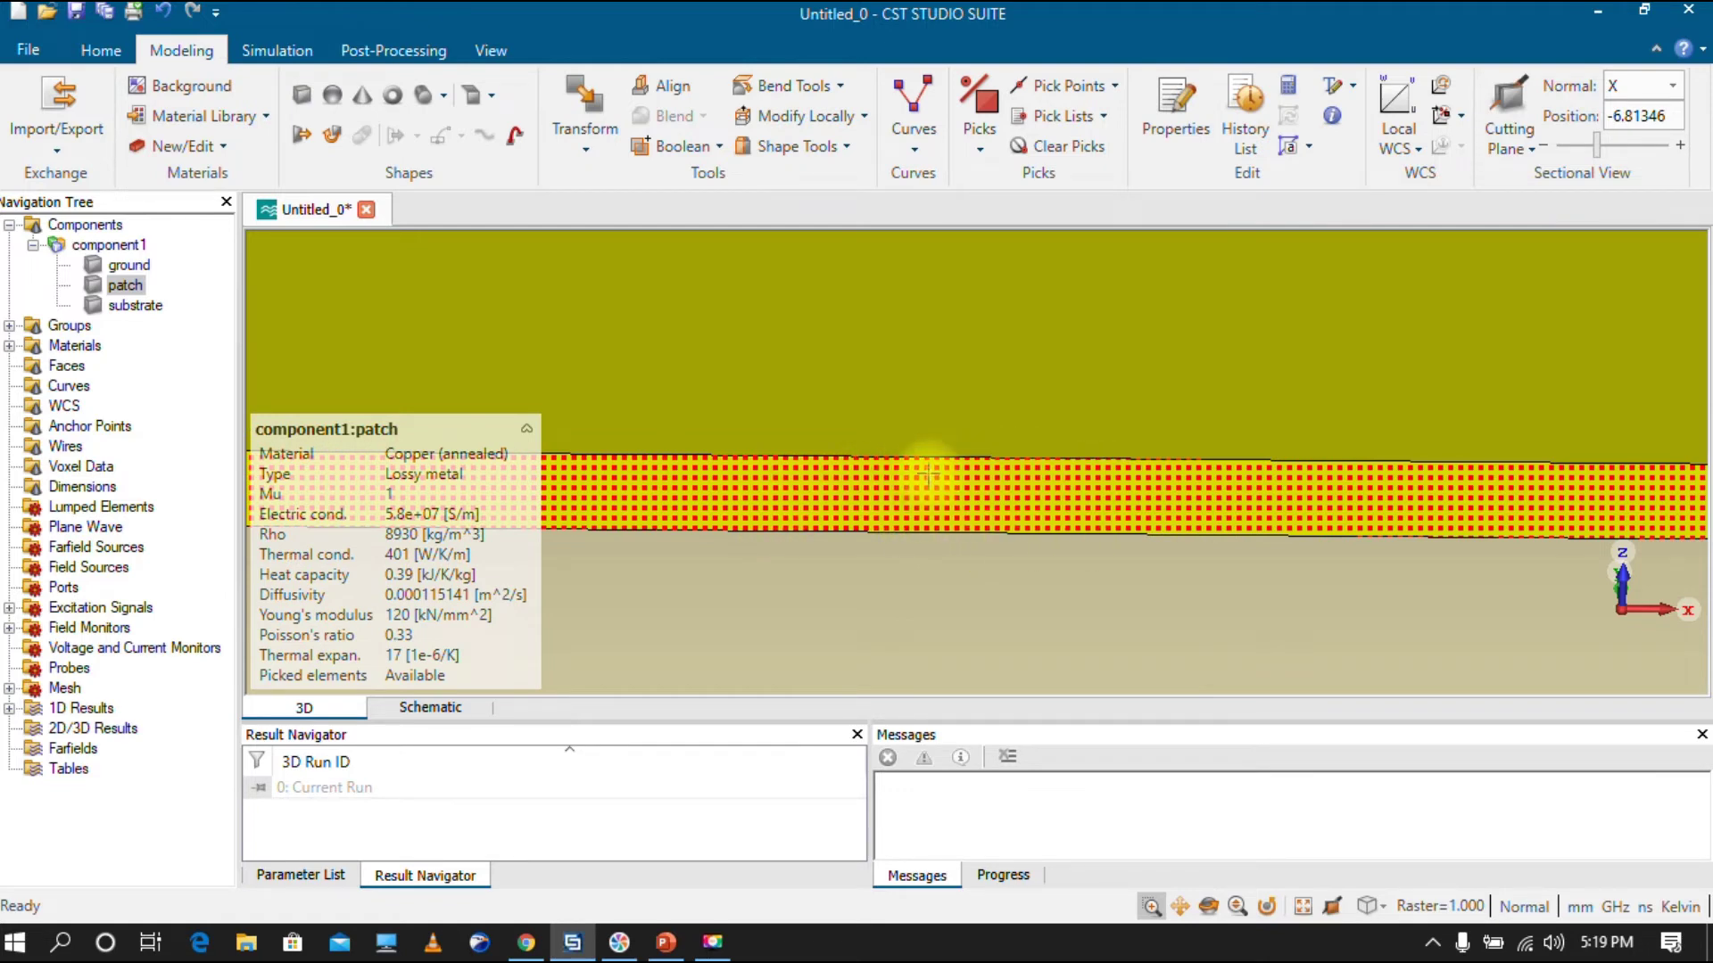
Run the port extension coefficient macro and calculate k for a microstrip with W 3.12 mm, h 1.6 mm and Er 4.3
click(98, 49)
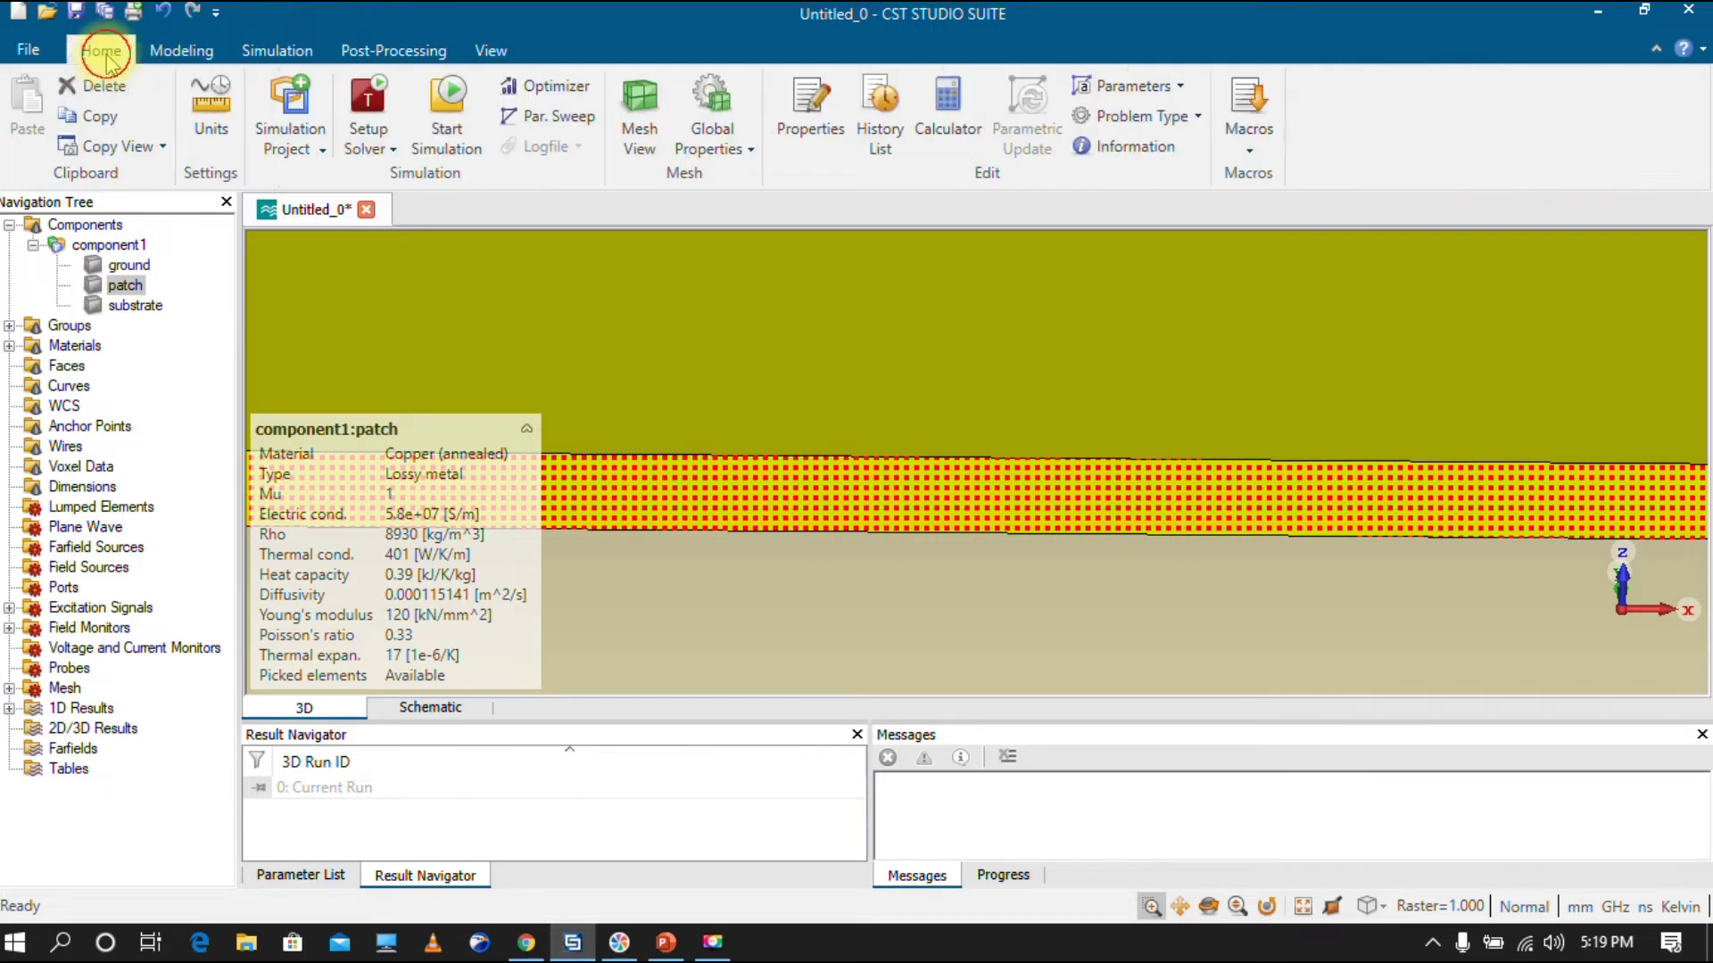
click(1247, 138)
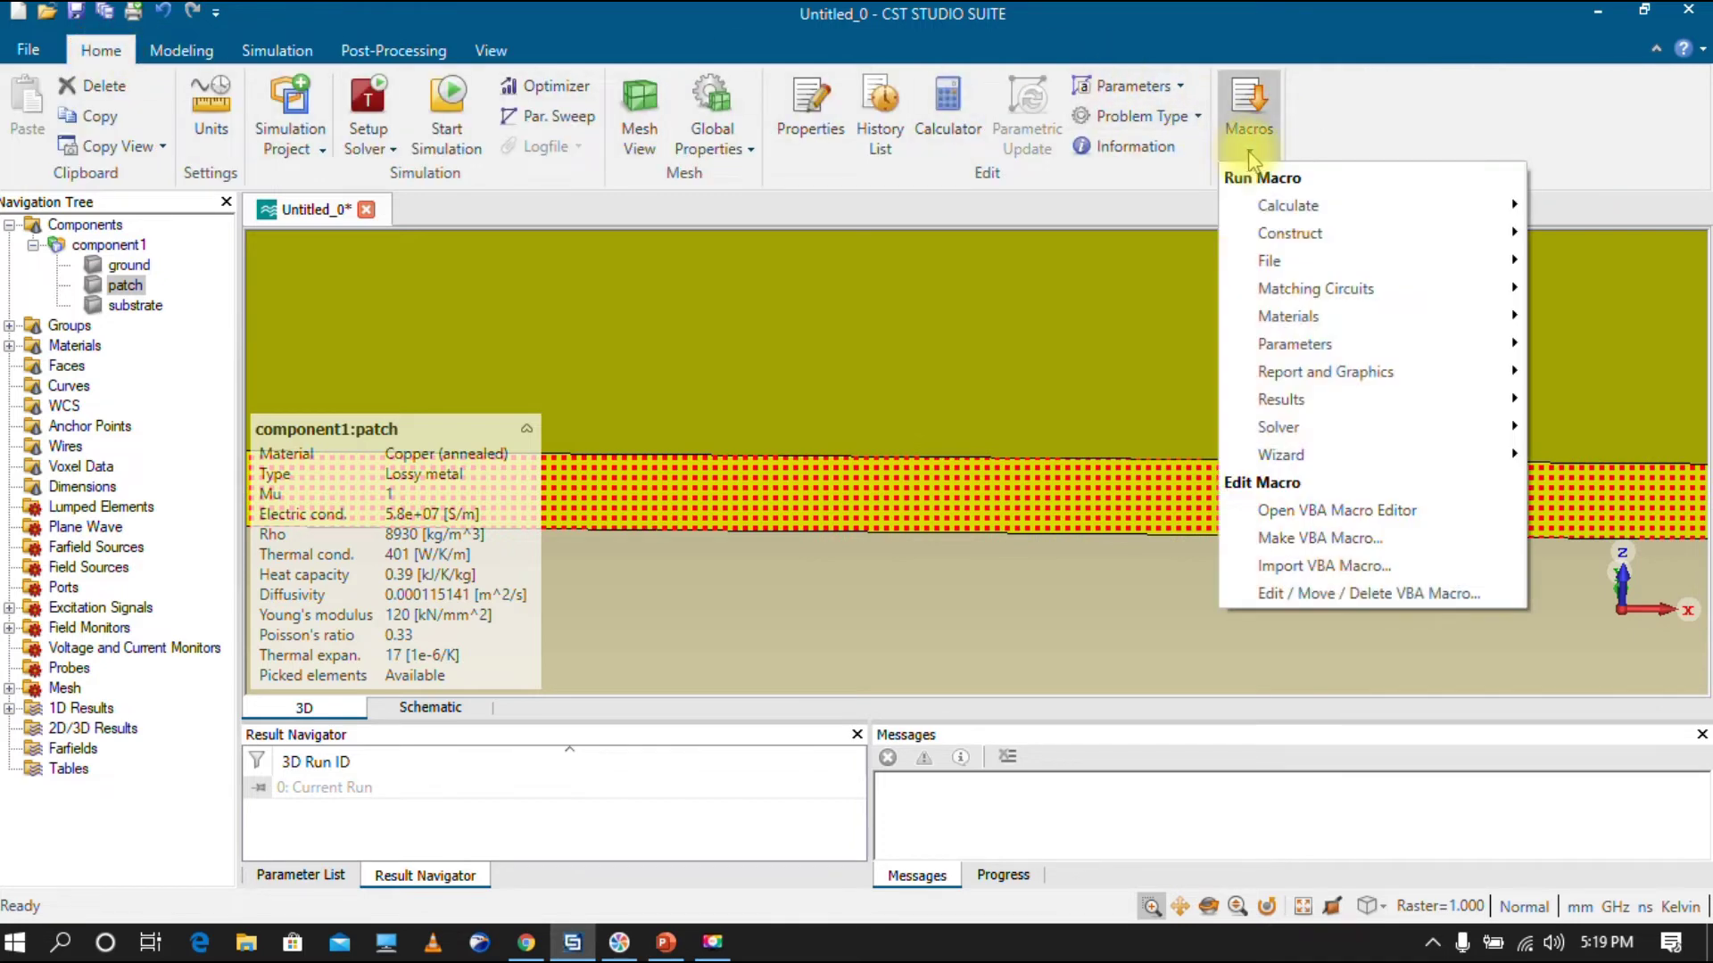
mouse_move(1315, 438)
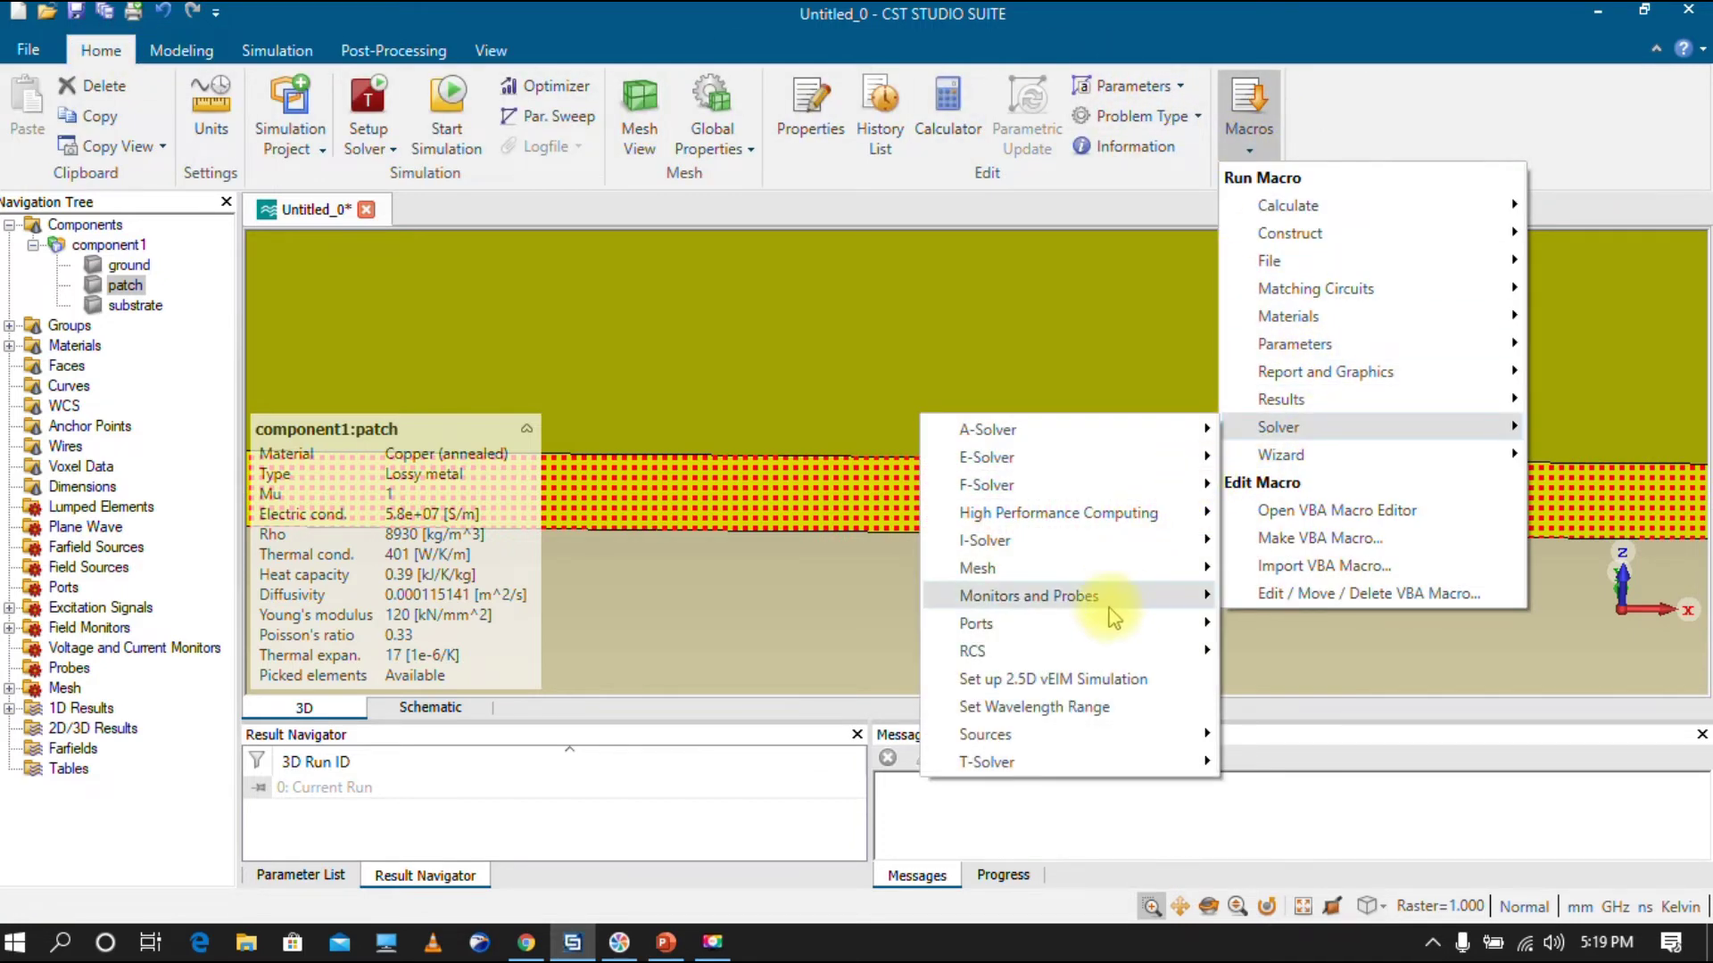
mouse_move(1090, 624)
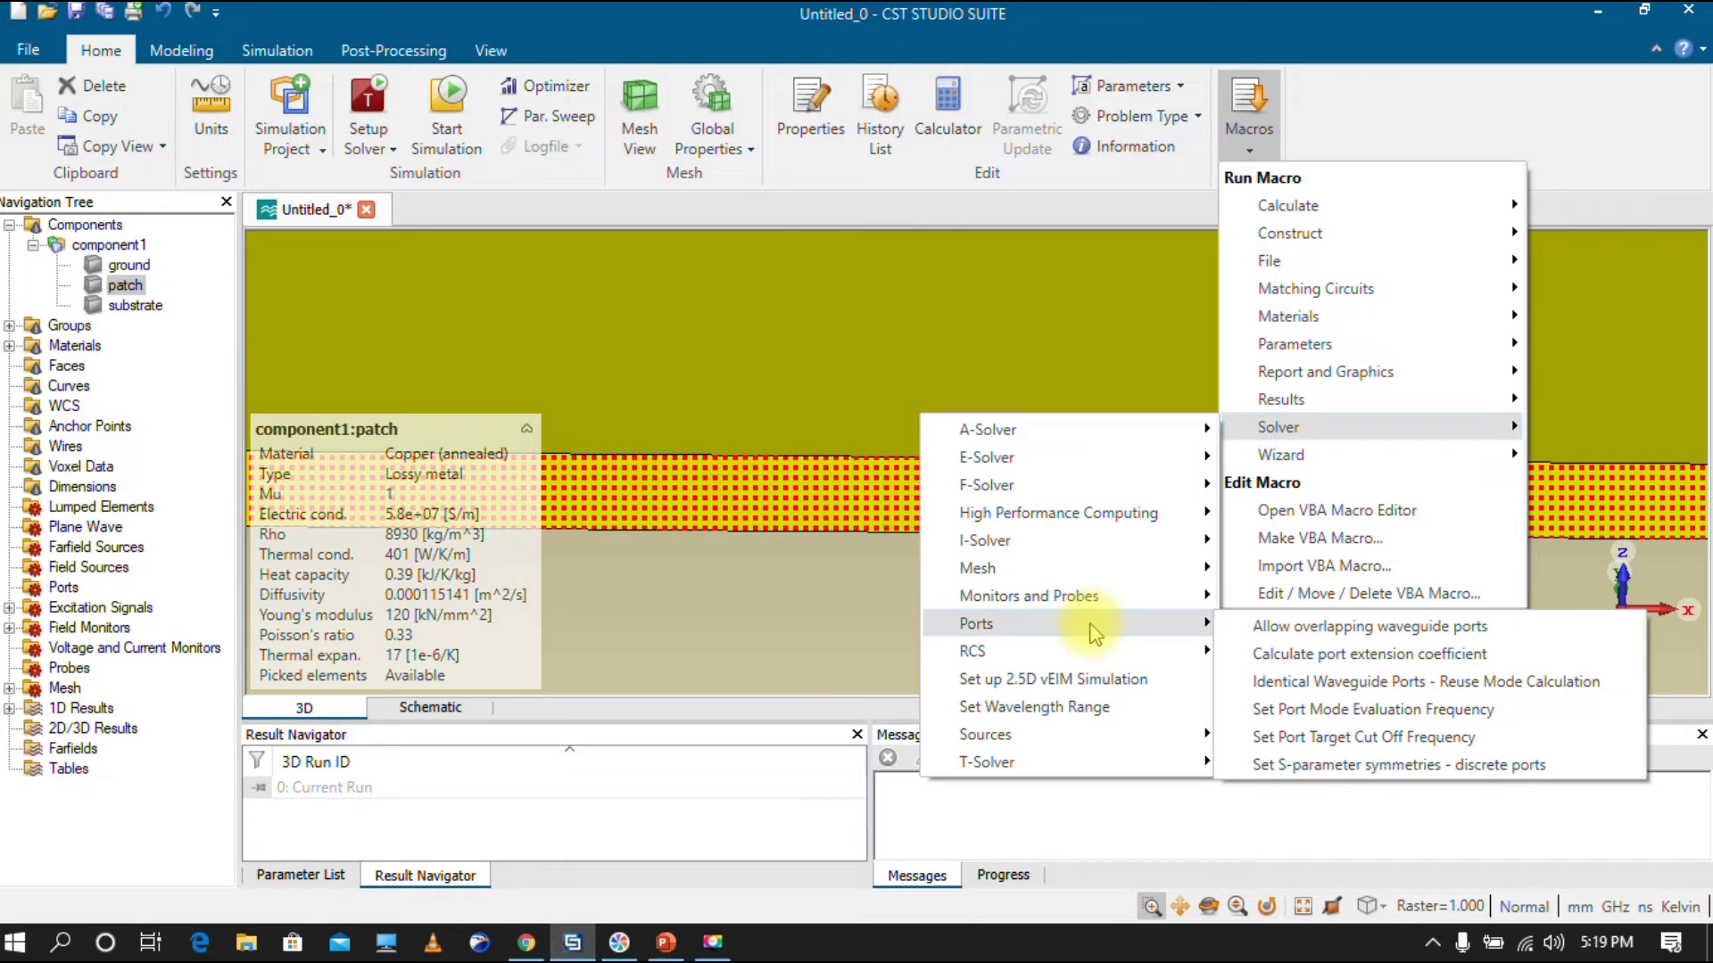
click(1301, 656)
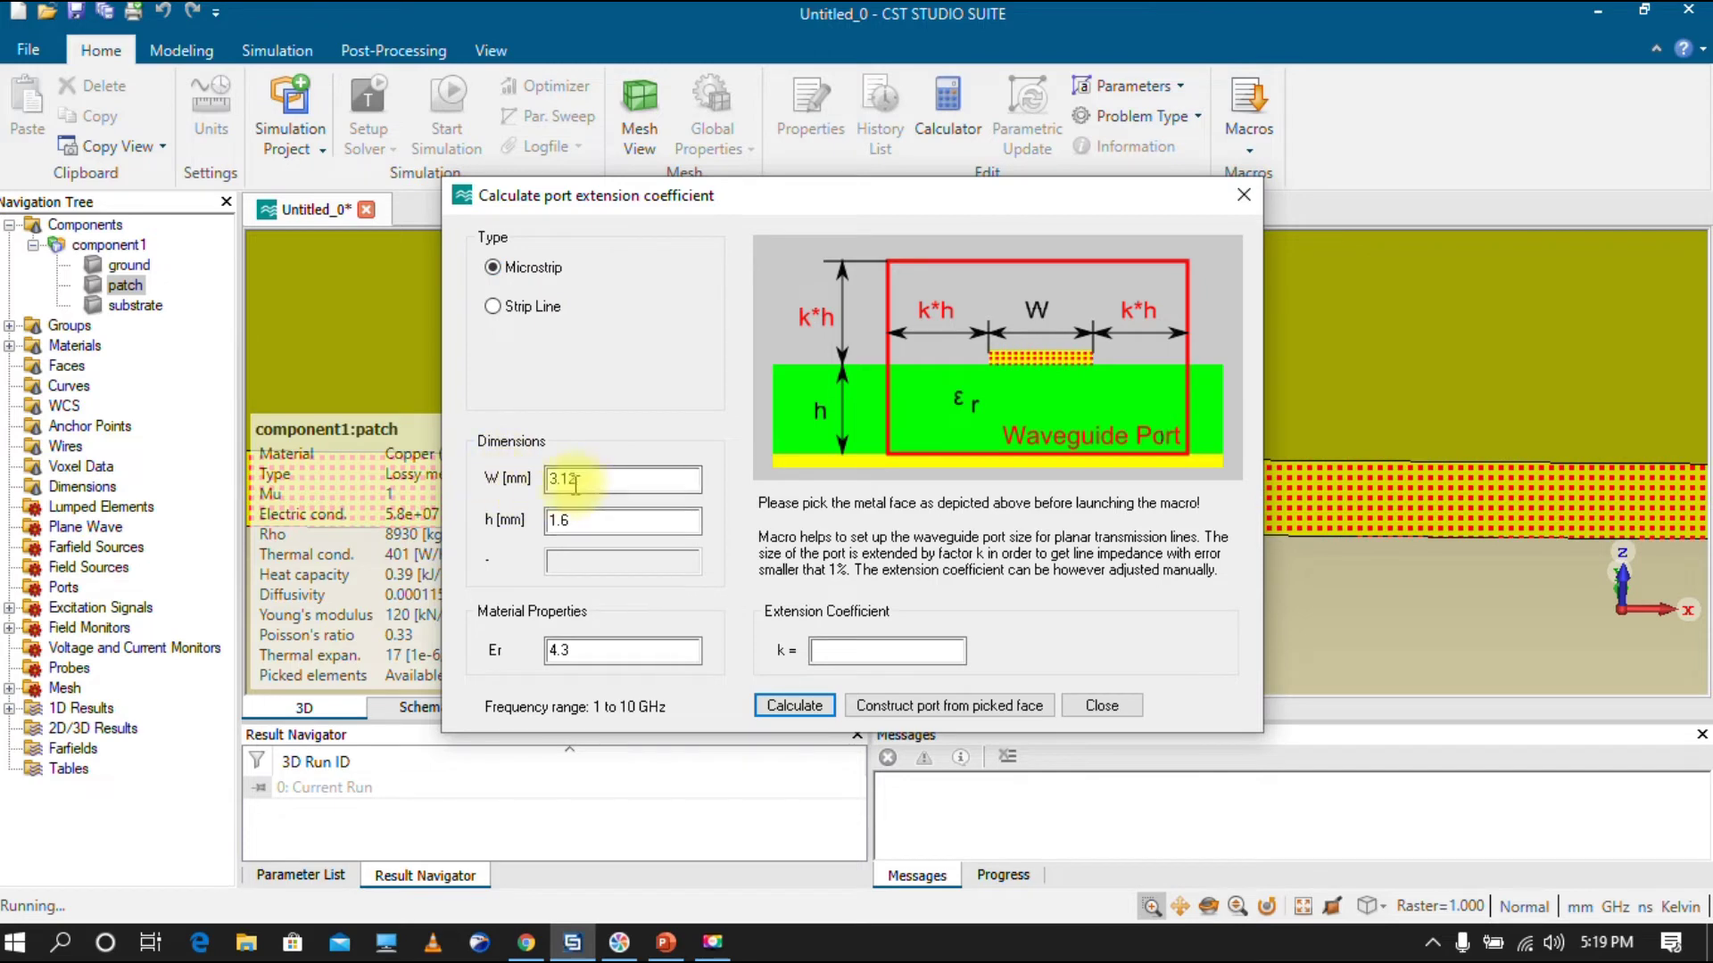
double_click(578, 523)
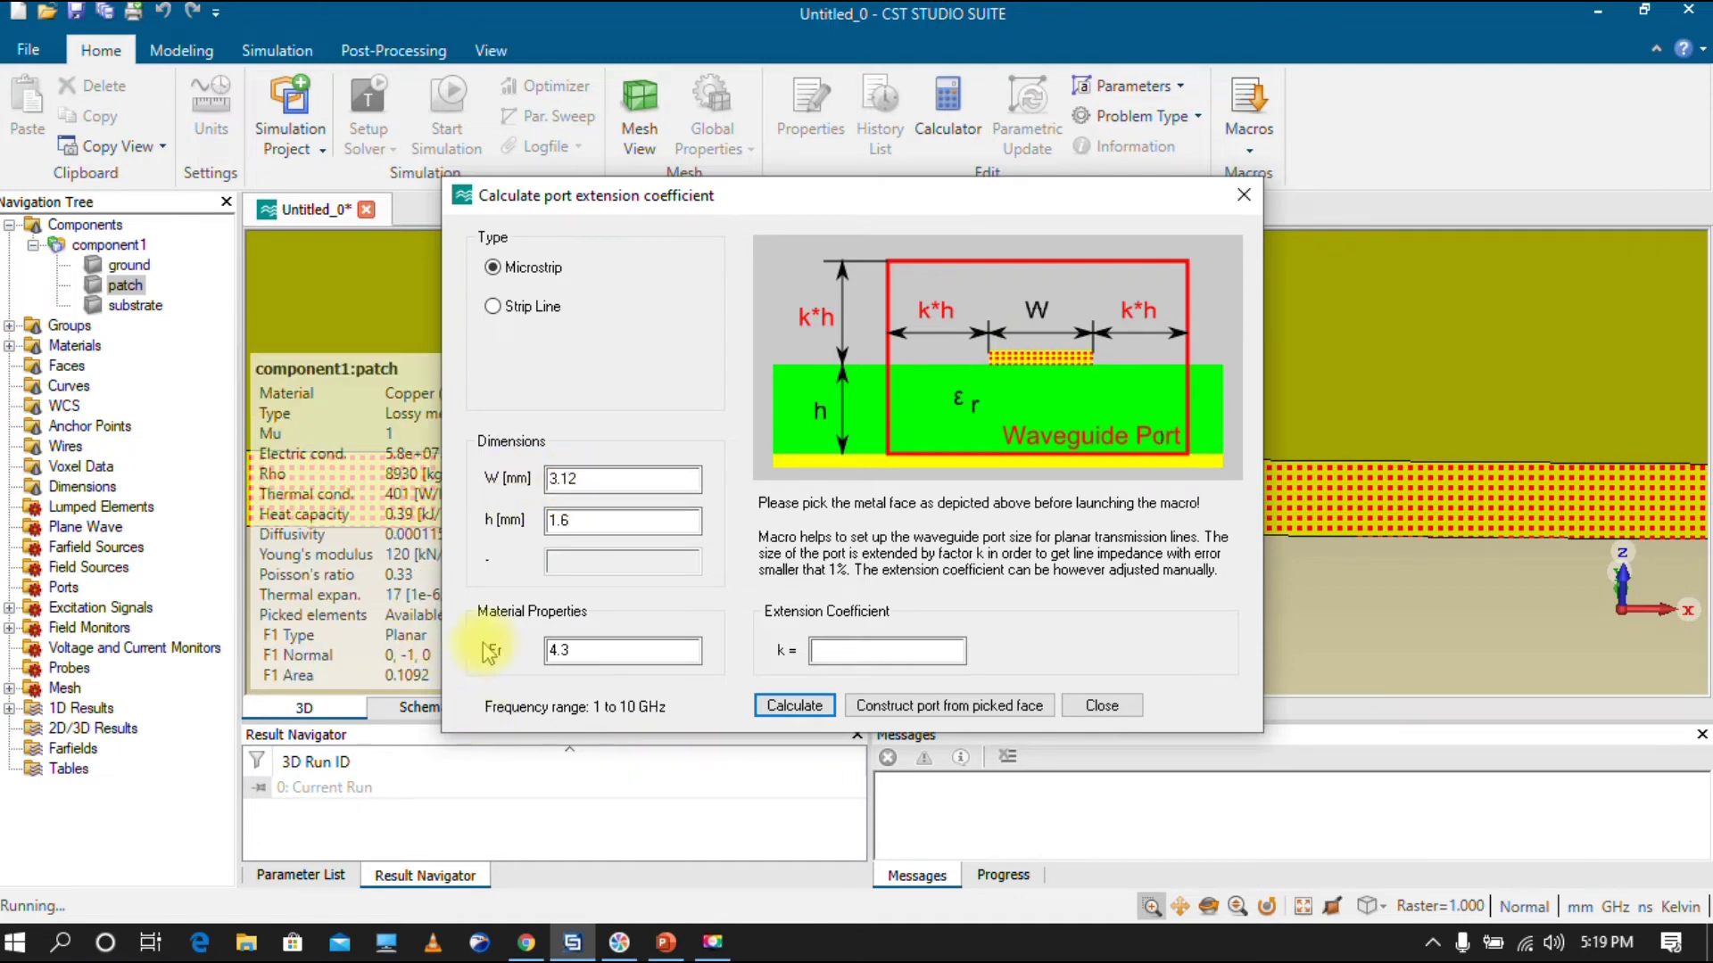
click(555, 649)
text(4.3)
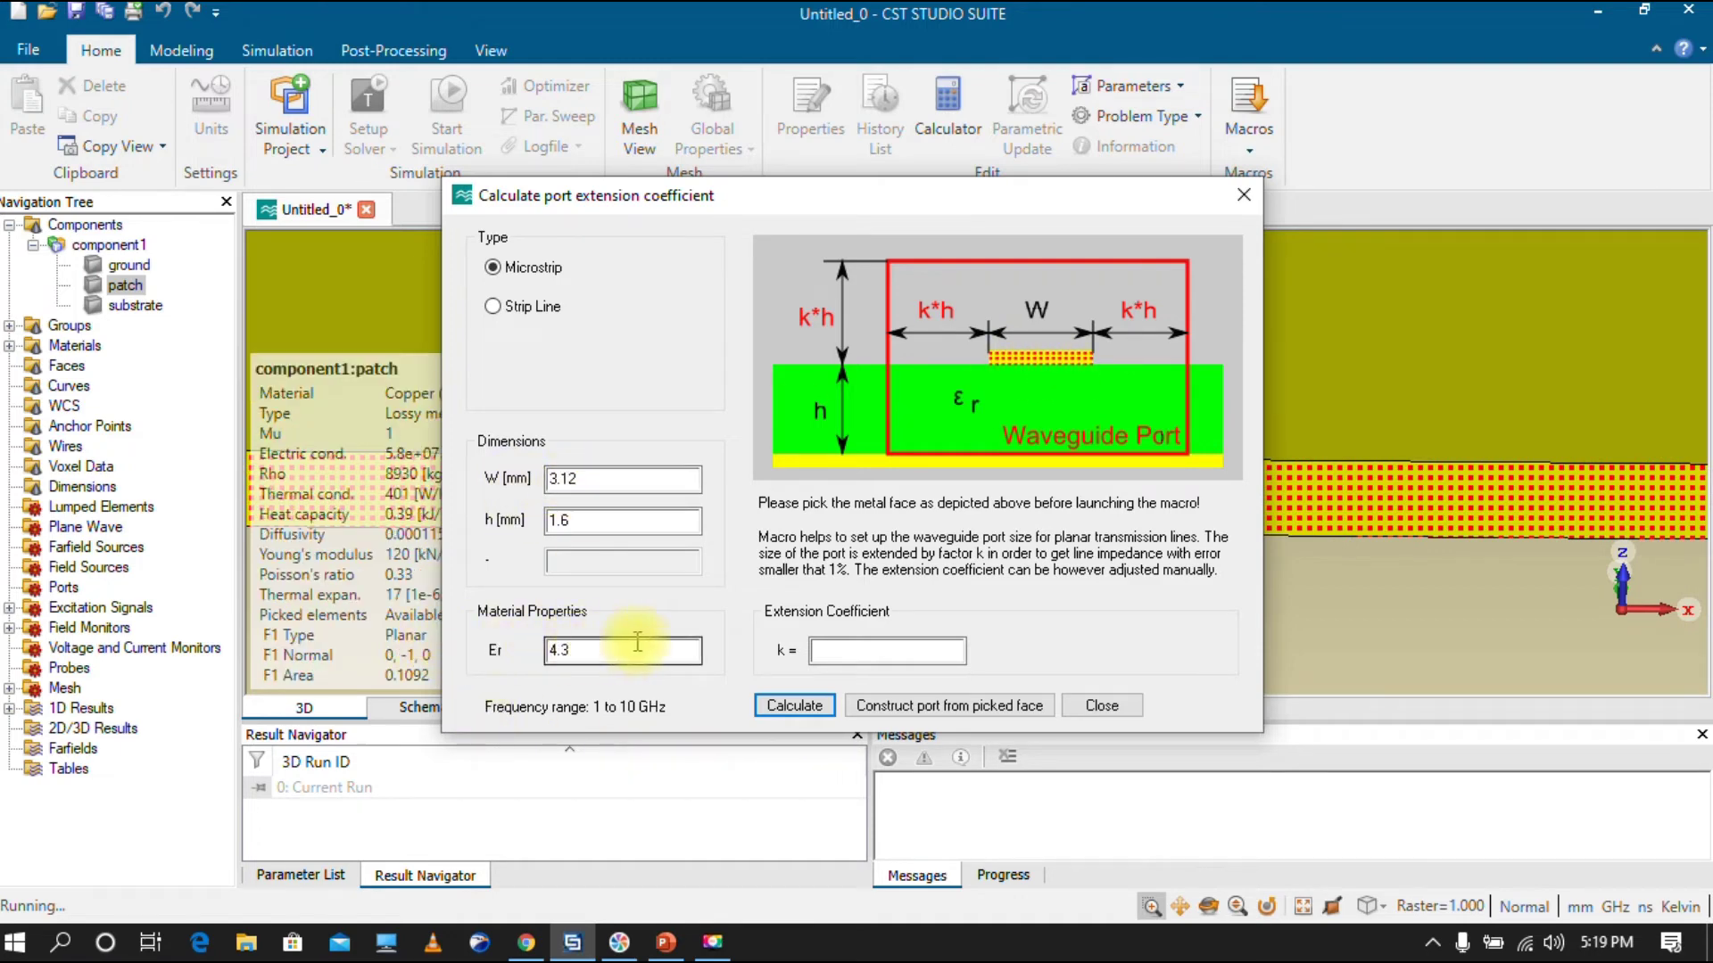
click(794, 705)
Construct the waveguide port from the picked feed face with extension coefficient k = 6.81 and close the macro
click(866, 655)
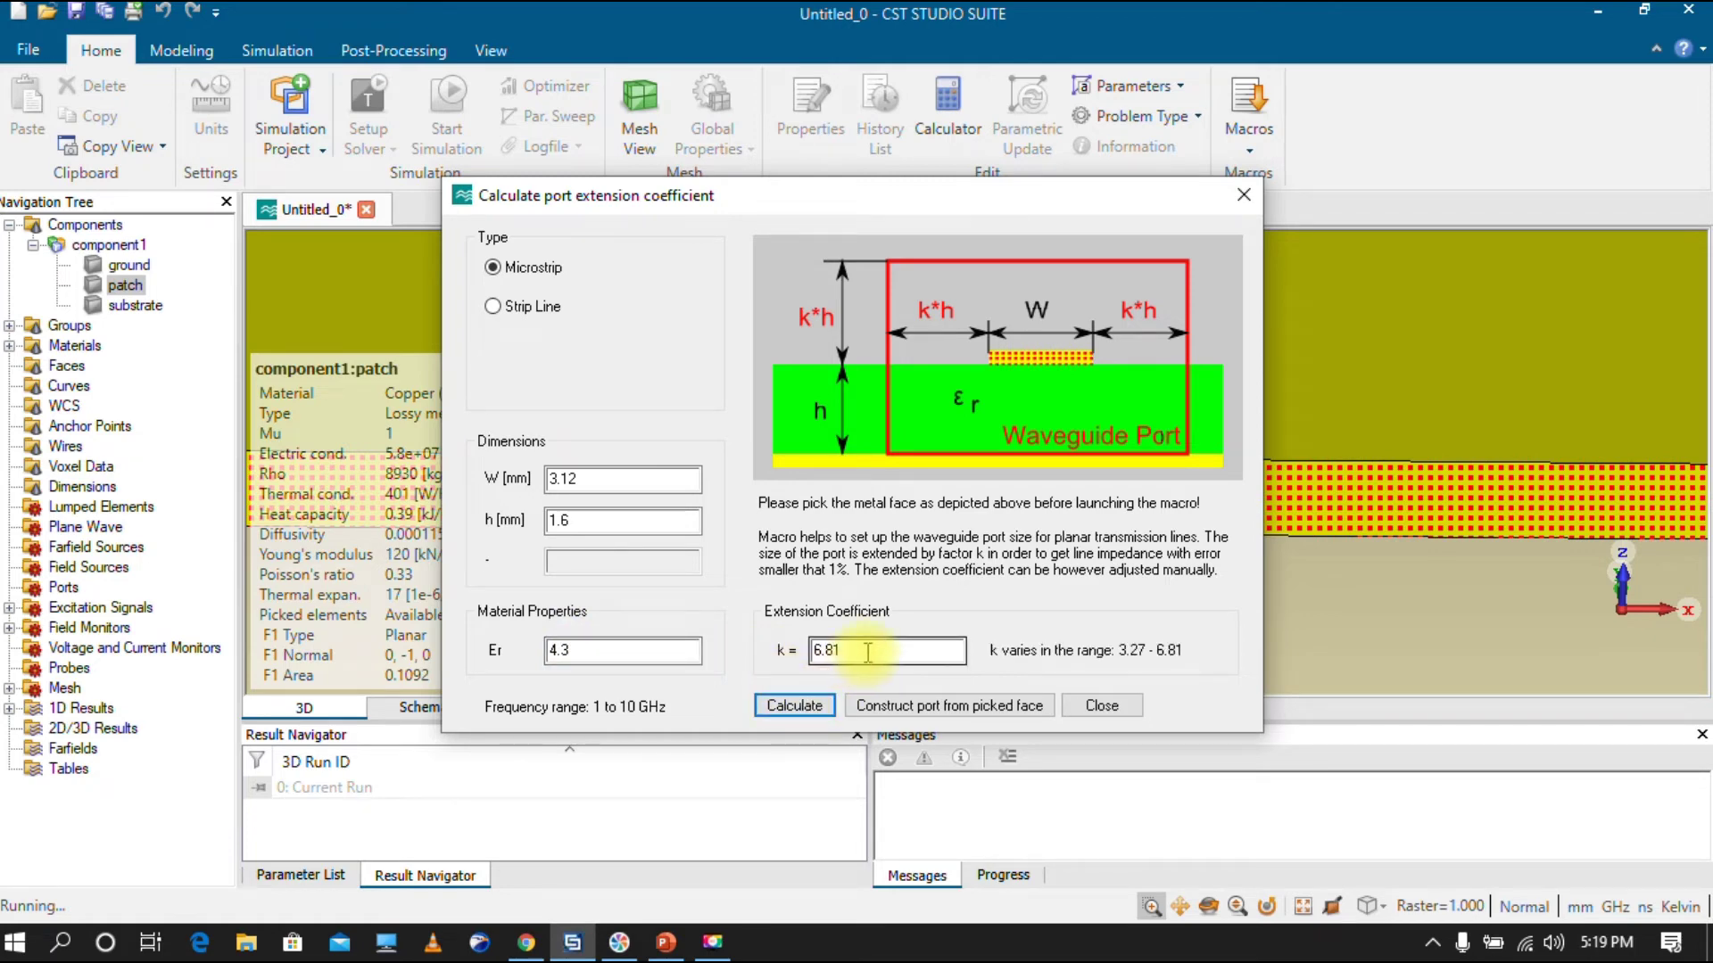
double_click(837, 652)
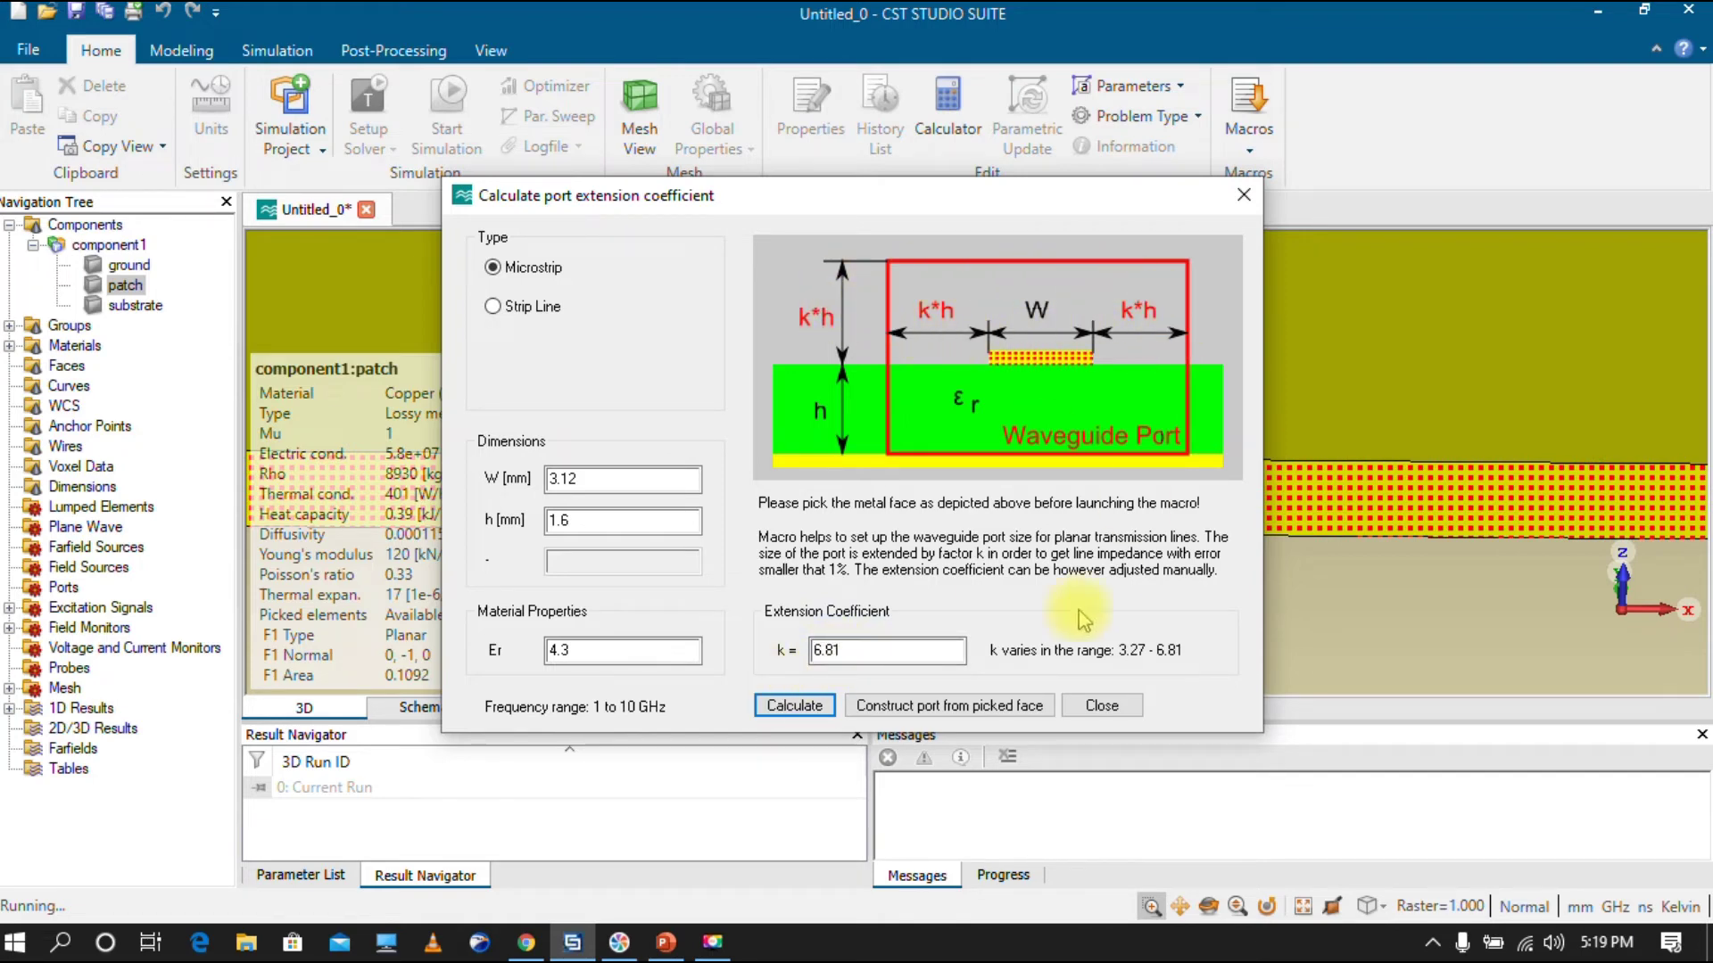
click(935, 711)
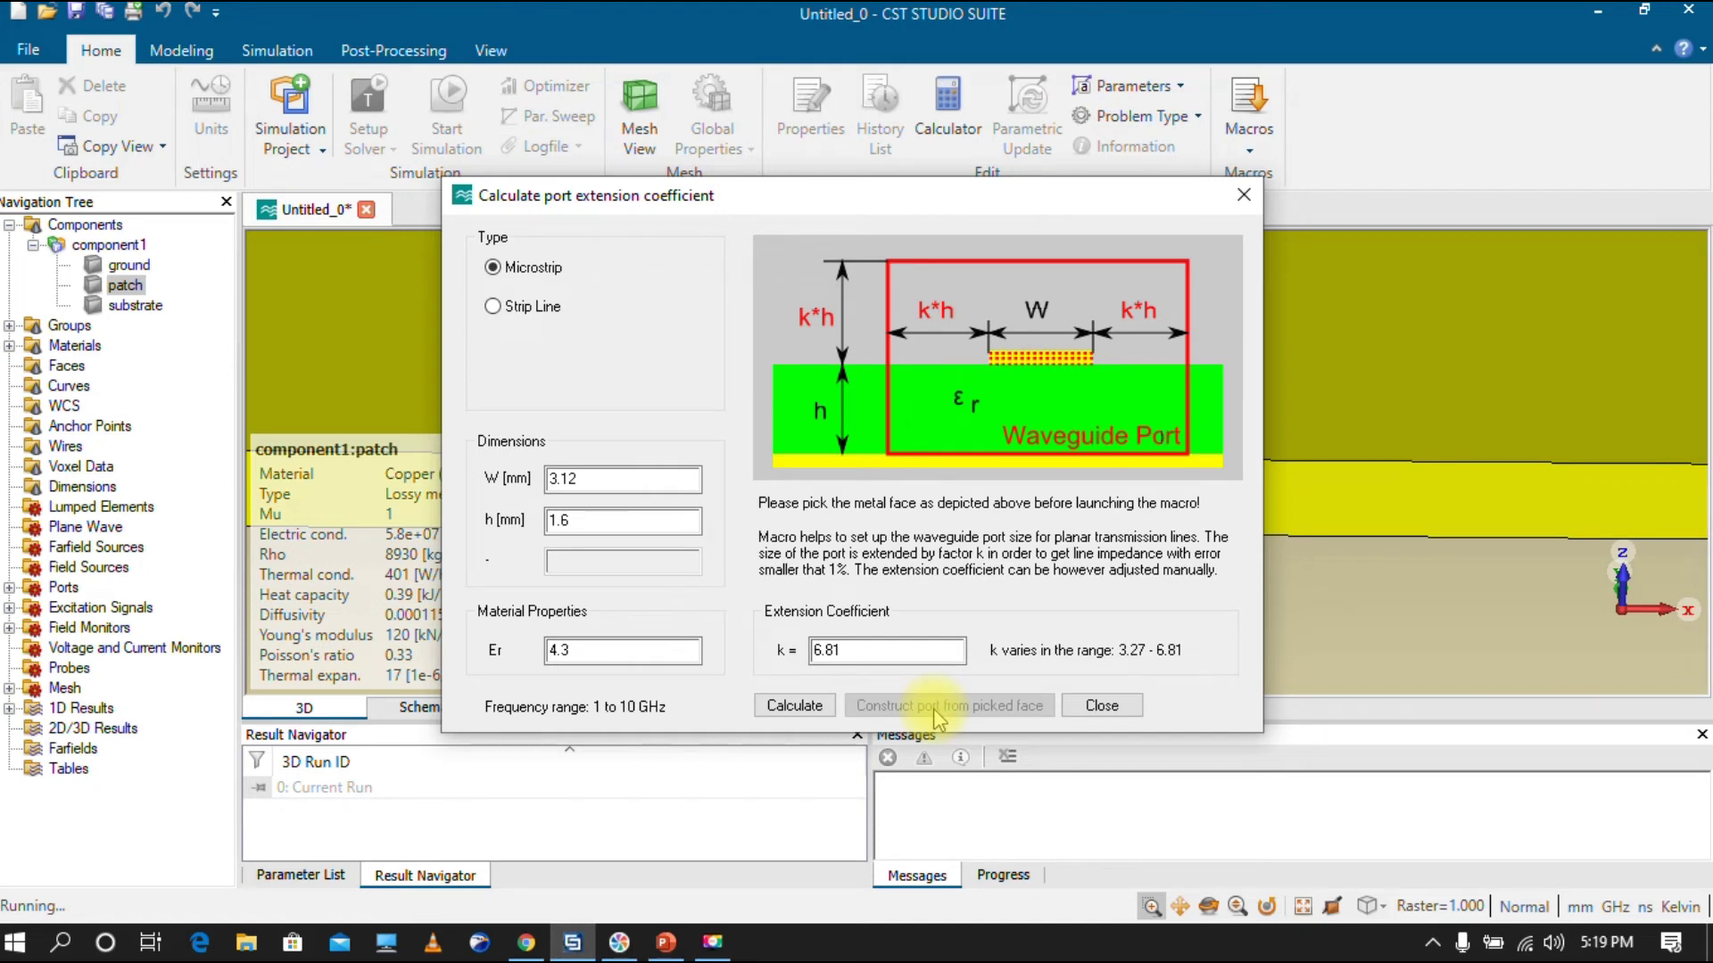
click(1101, 705)
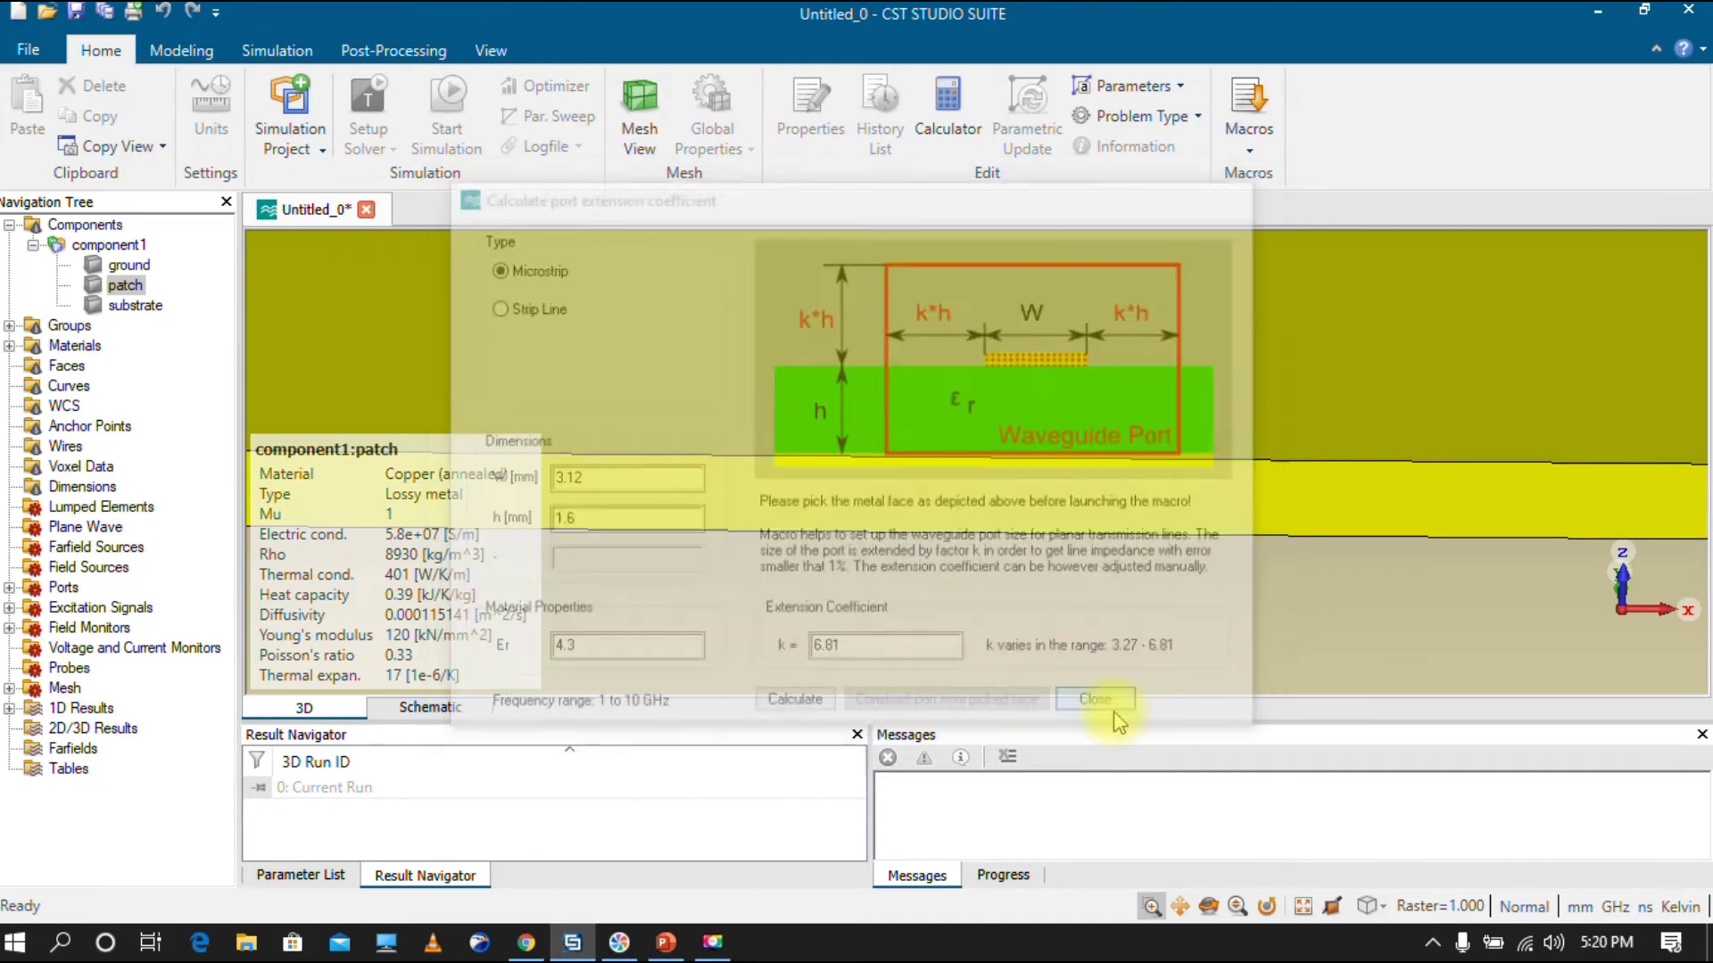
Inspect port1 at the feed line's end and check how it sits against the antenna from an angled view
click(8, 588)
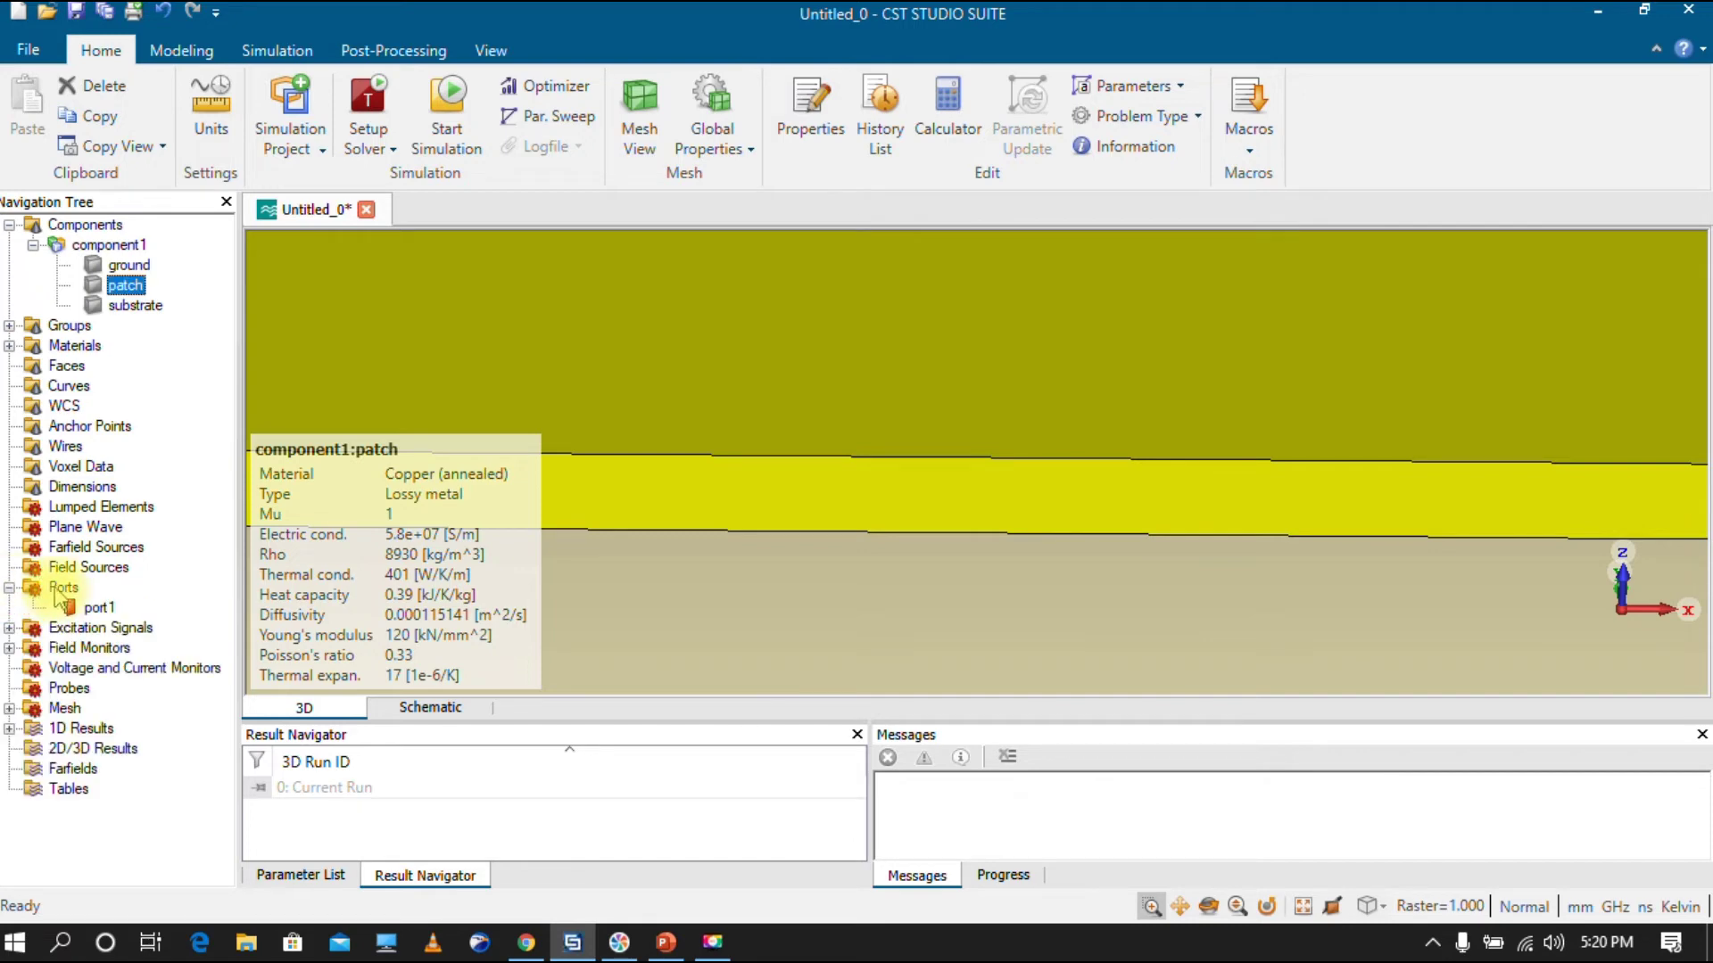
click(98, 608)
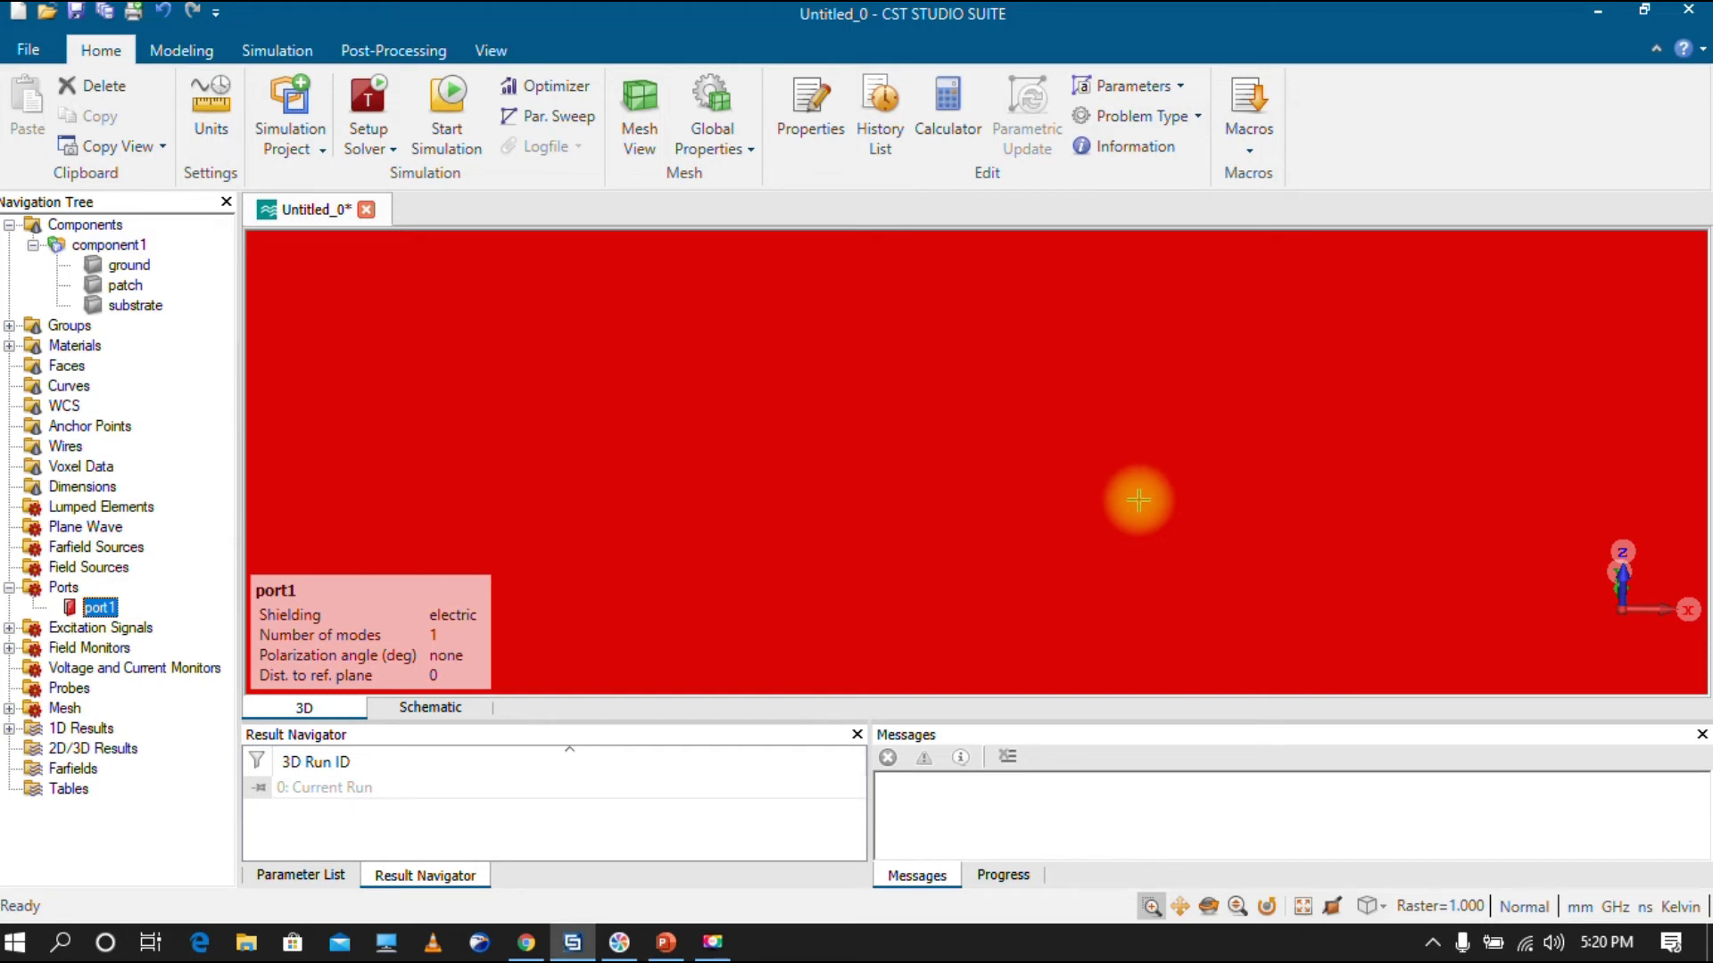
scroll(1138, 500, down, 5)
scroll(1139, 500, up, 3)
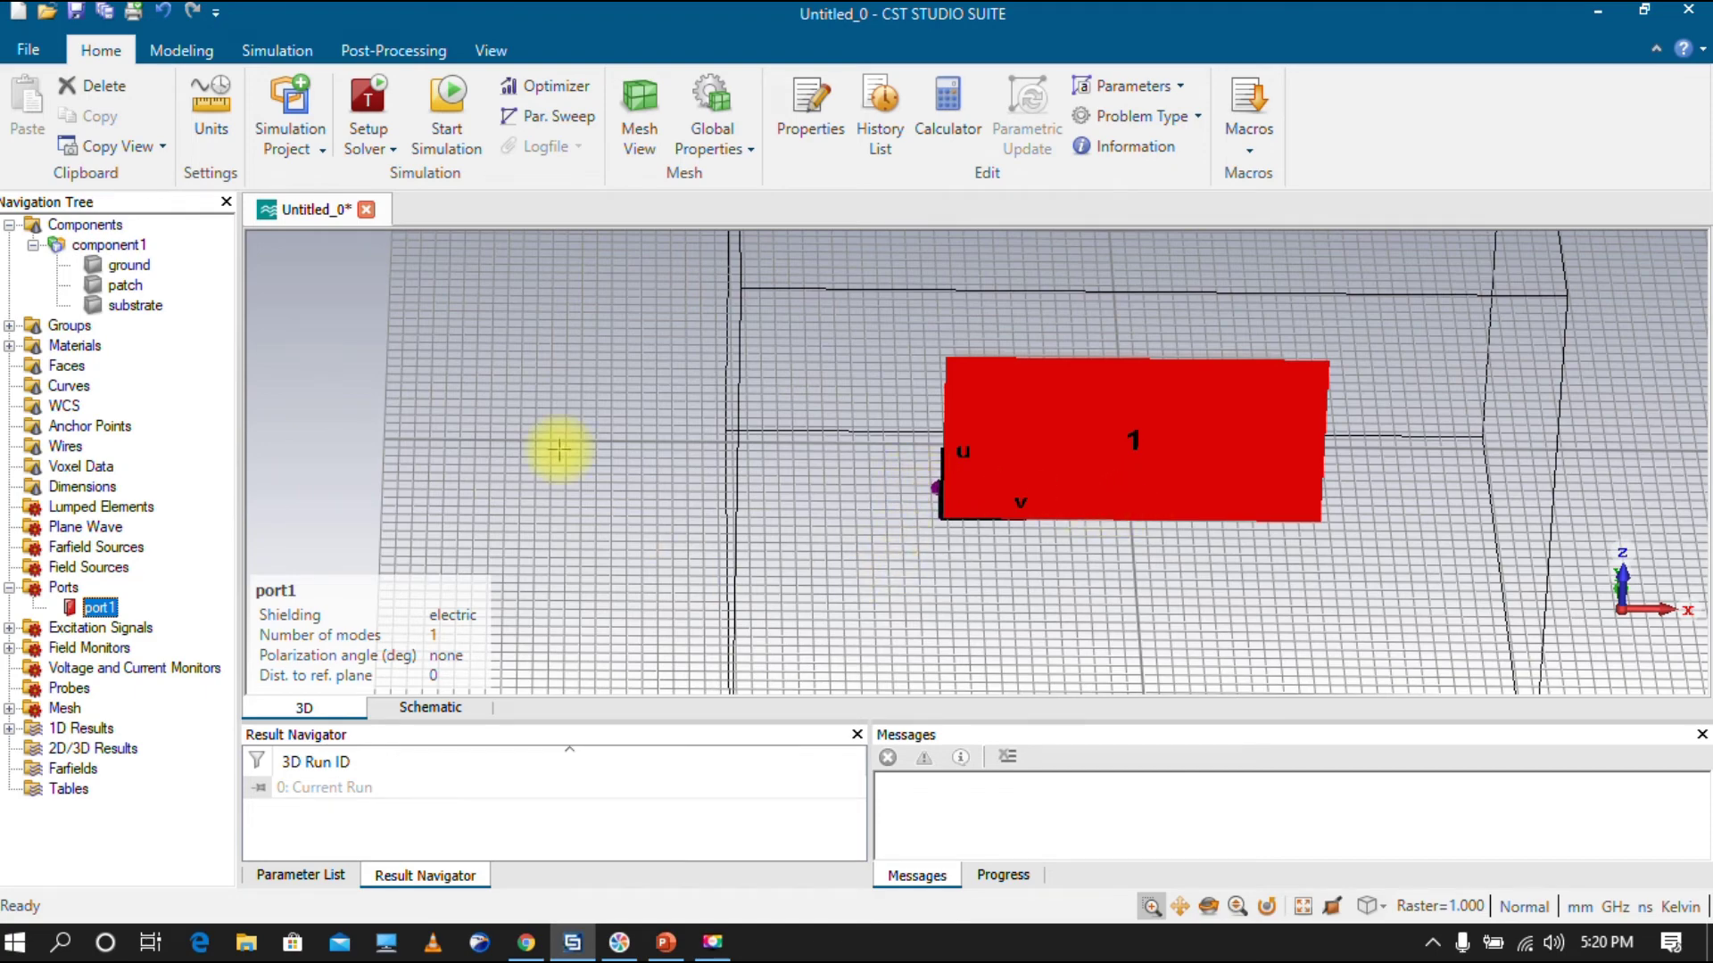
click(1208, 907)
click(702, 580)
drag(724, 591, 681, 593)
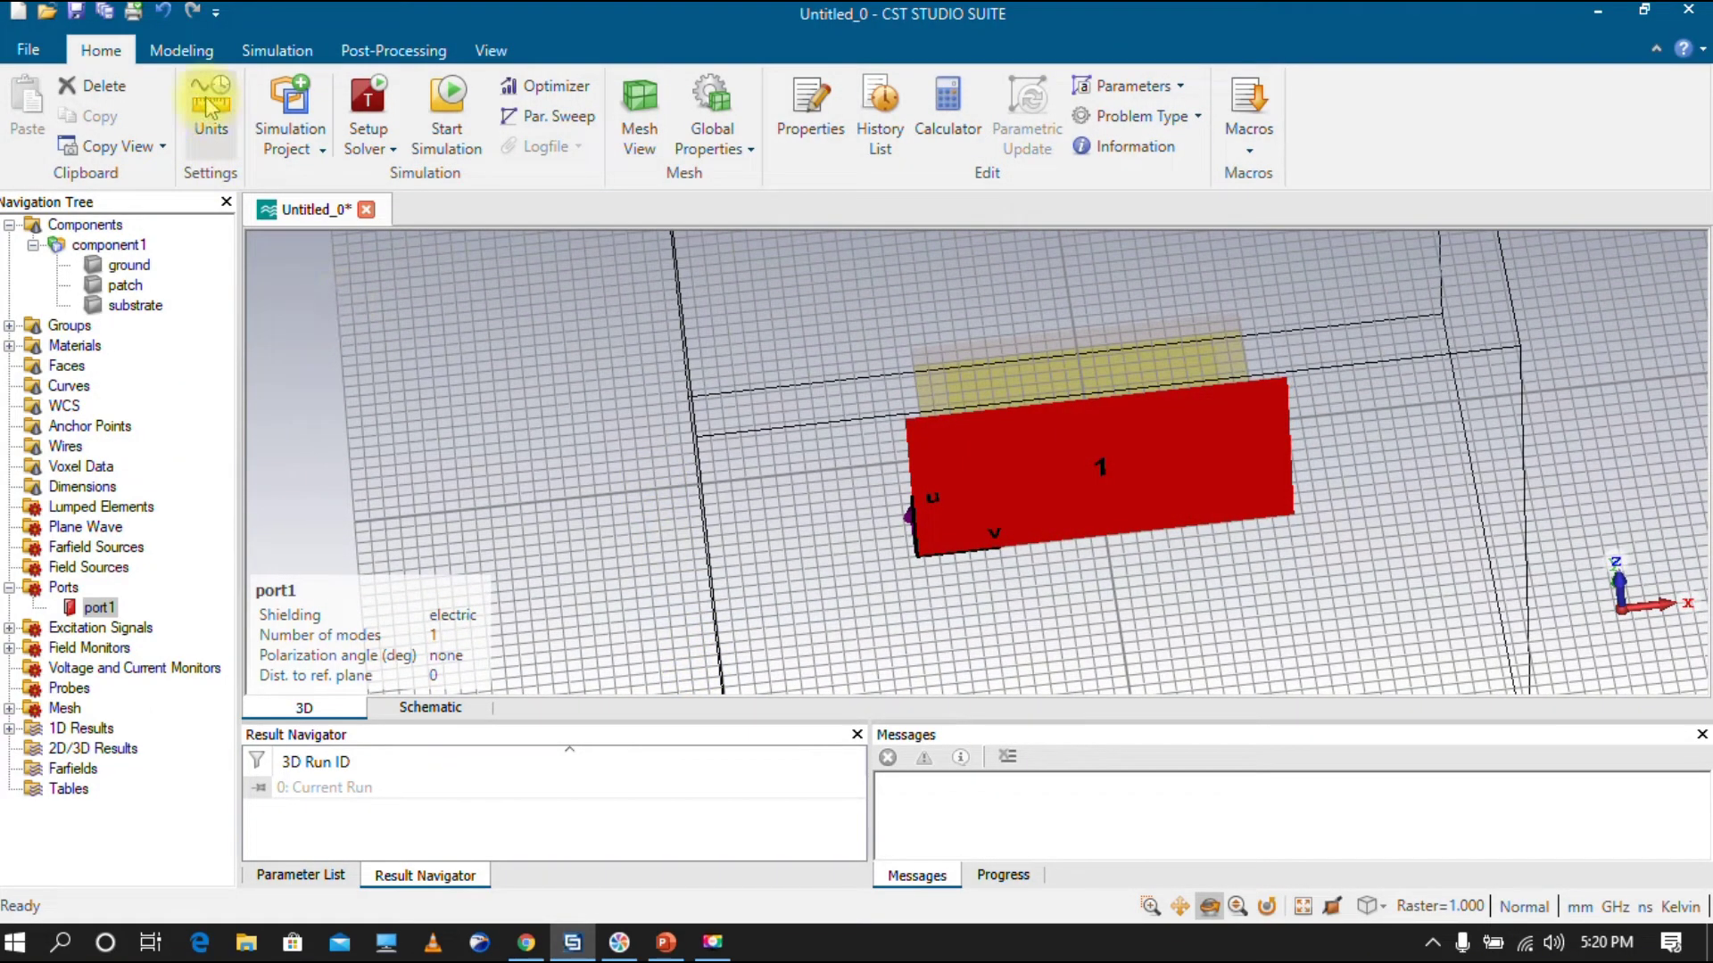
Define an E-field monitor at 5.5 GHz, replacing the existing monitor of the same name
click(272, 49)
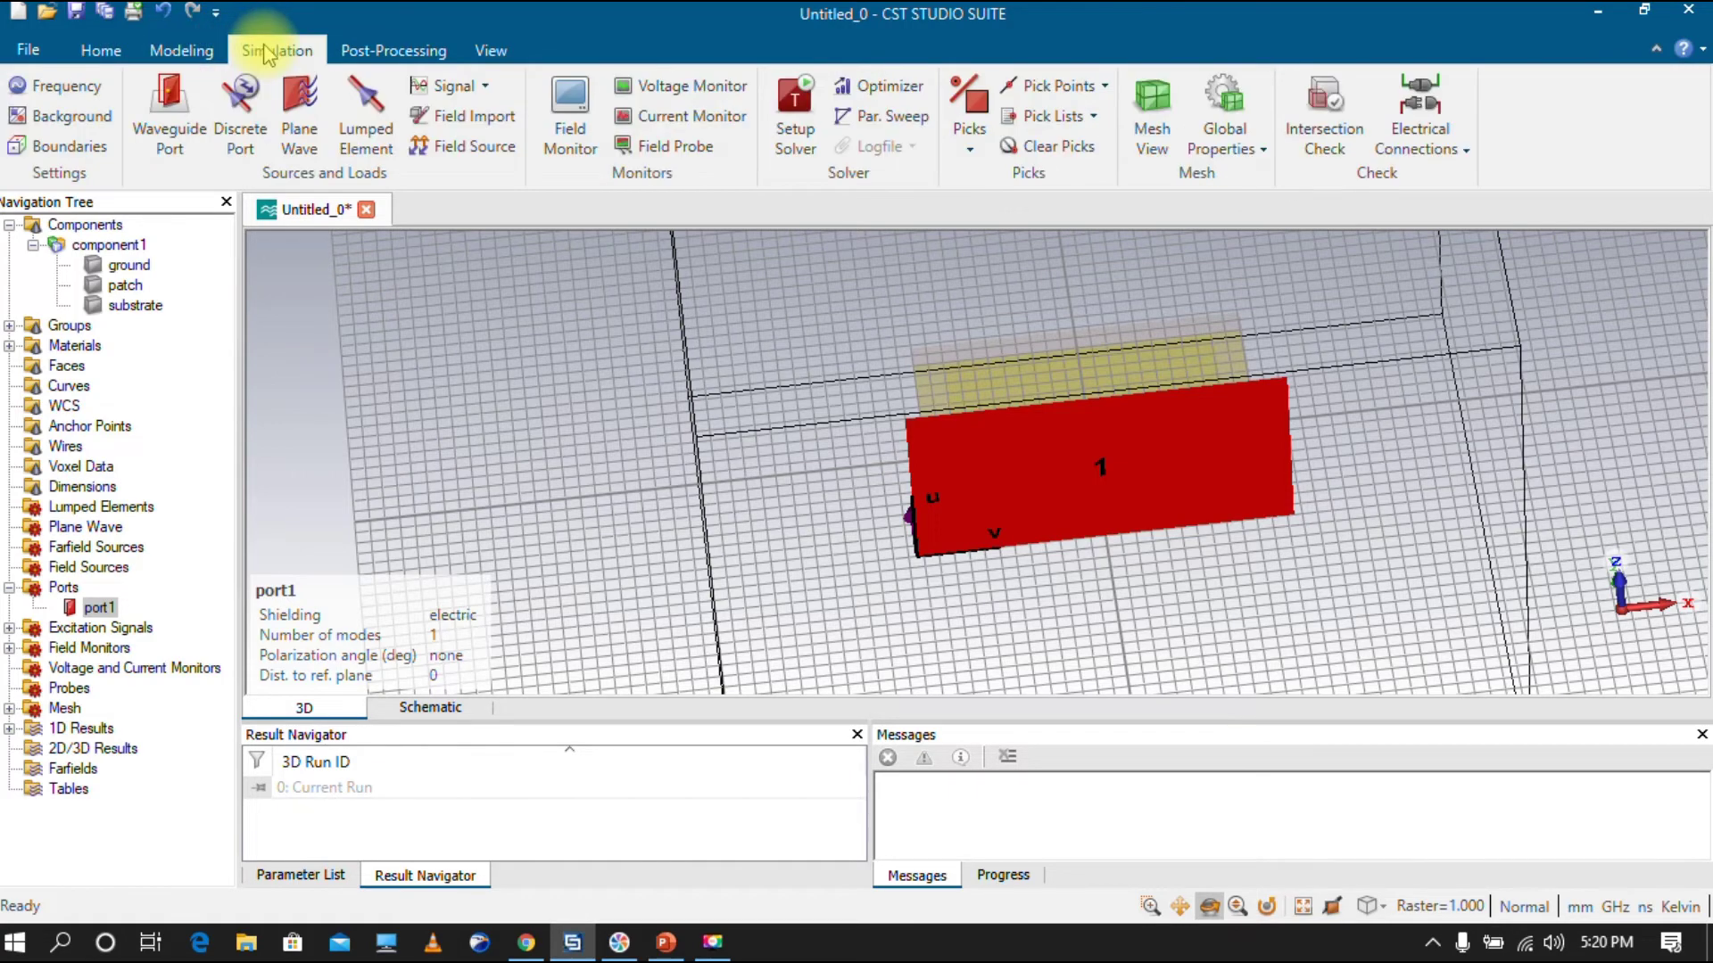
click(576, 120)
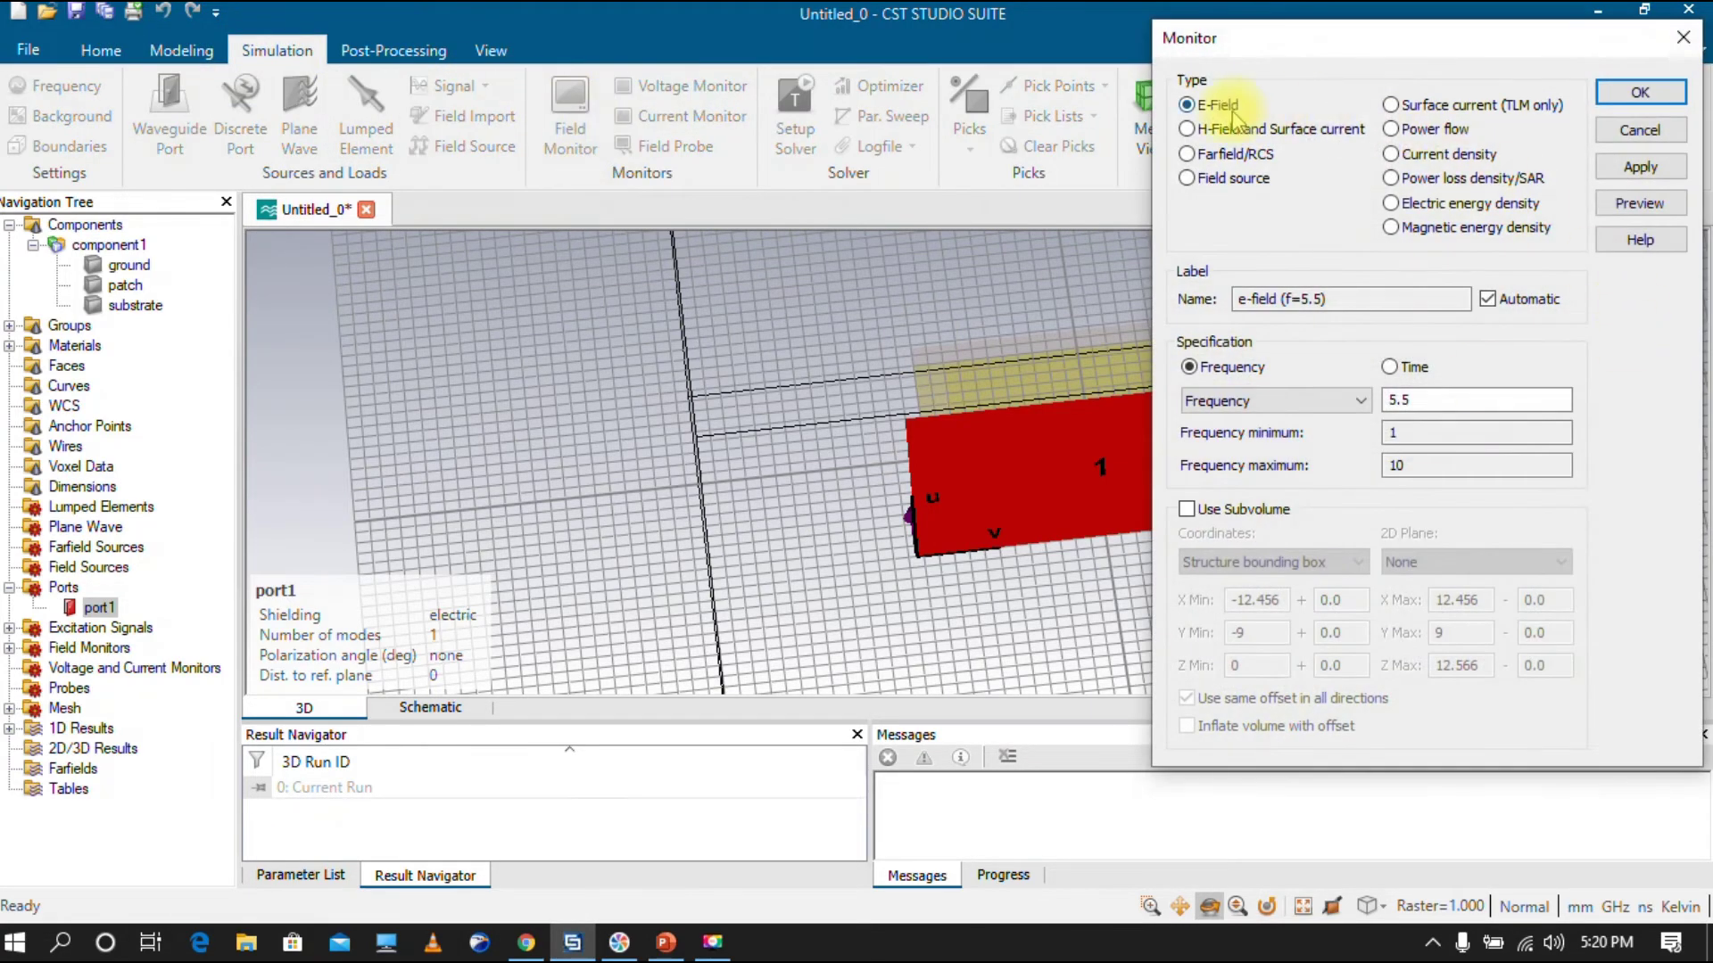
click(1639, 167)
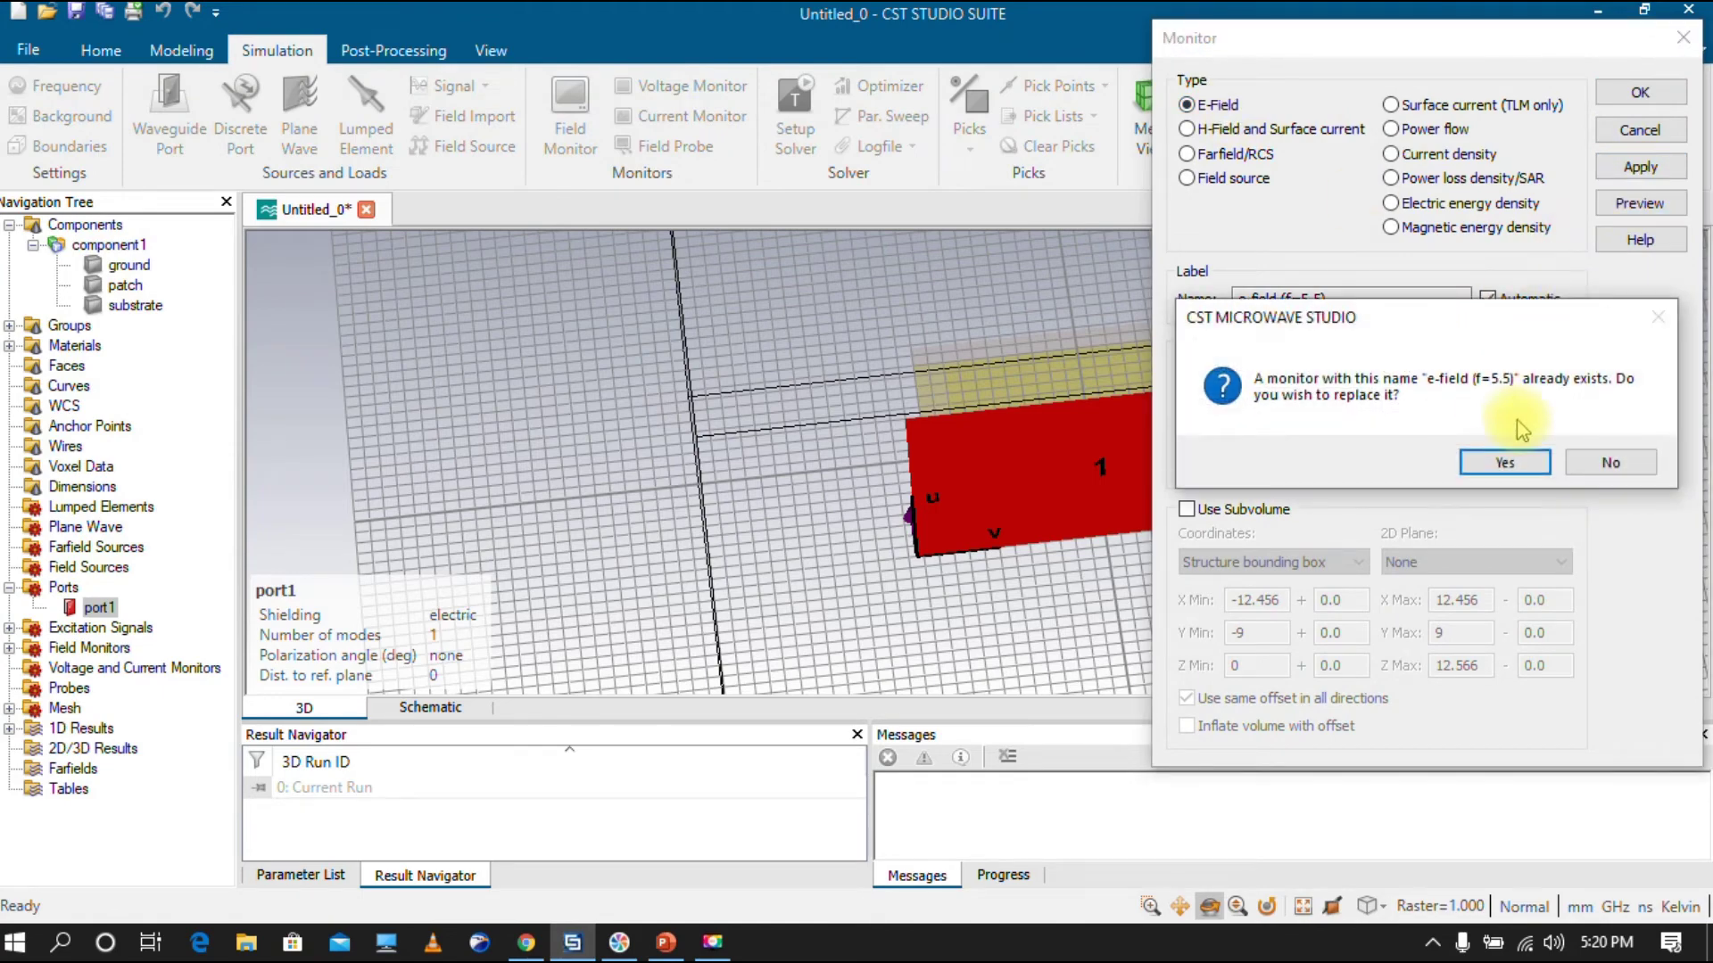
click(1508, 460)
Define an H-field and surface current monitor at 5.5 GHz, replacing the existing one
click(1188, 129)
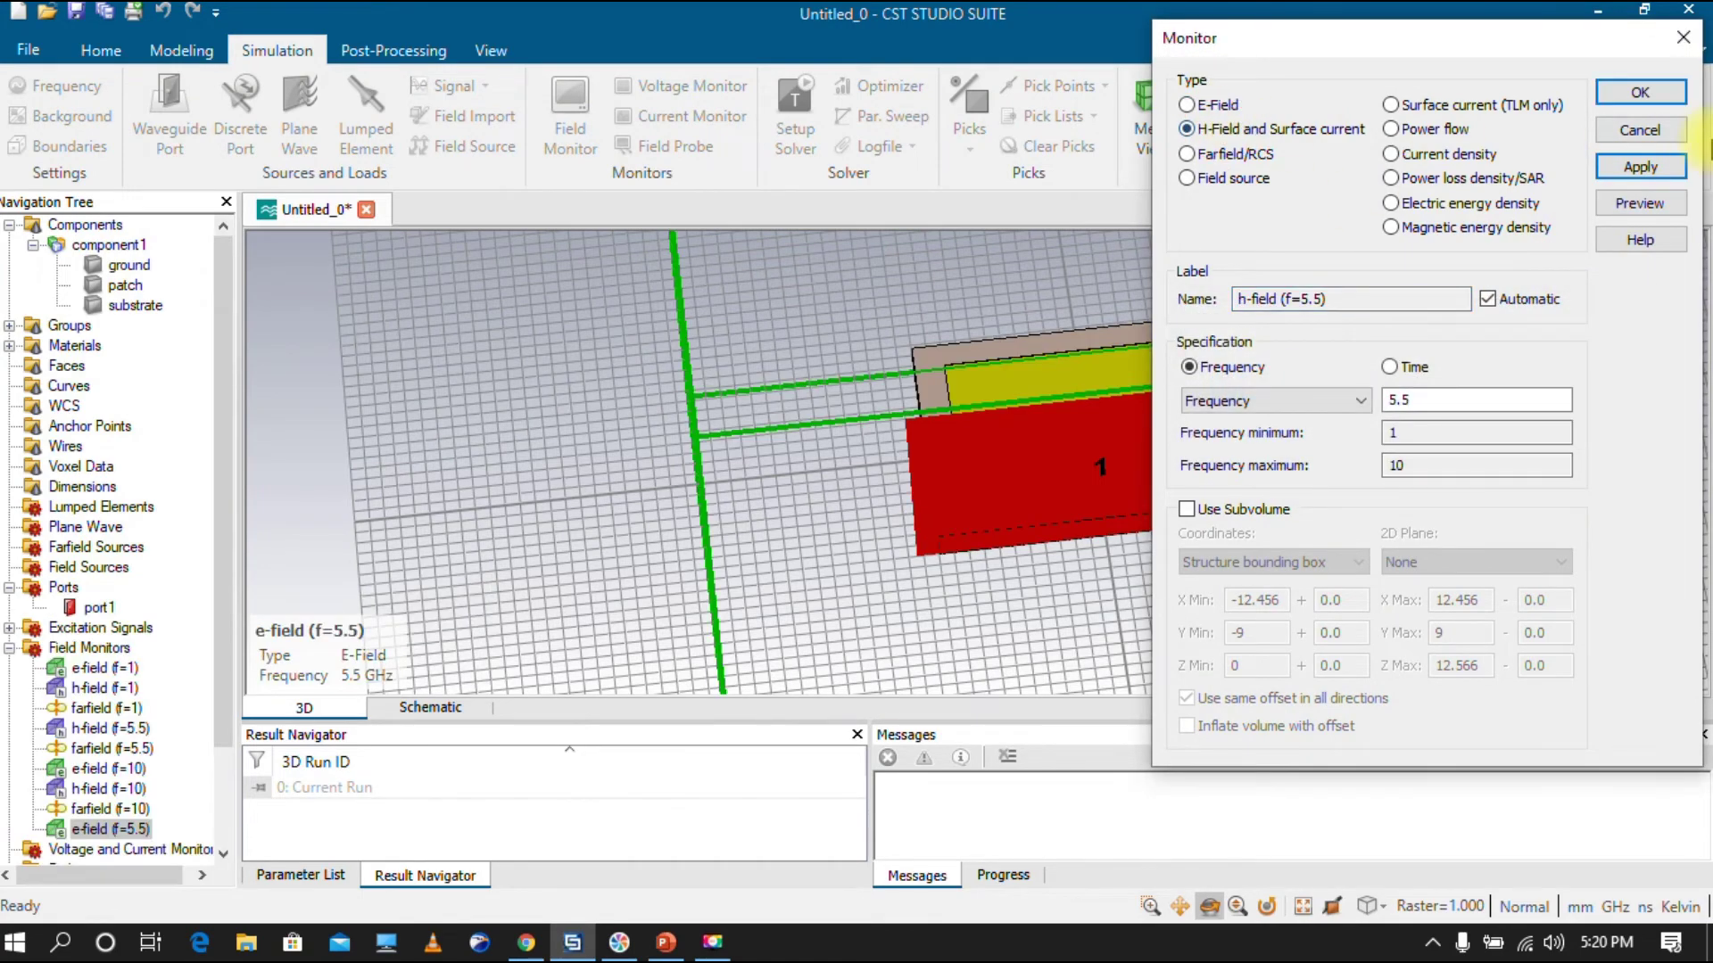
click(1642, 170)
click(1506, 462)
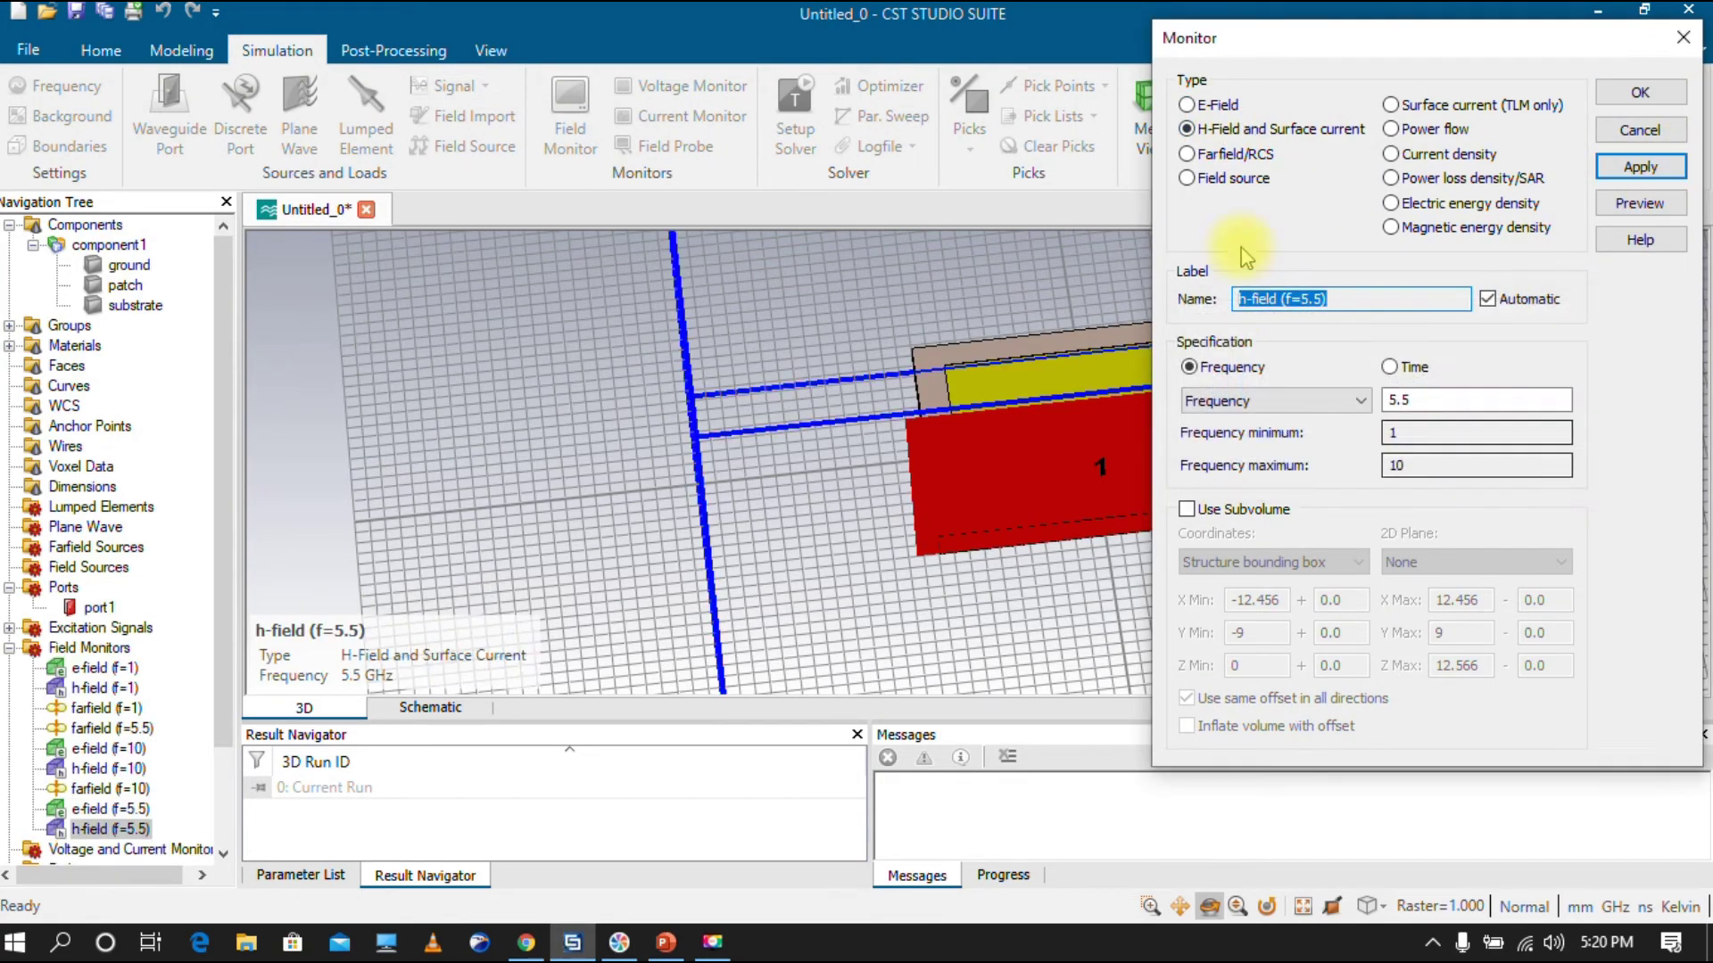
Define a farfield/RCS monitor at 5.5 GHz, replacing the existing one, and finish the monitor setup
click(1210, 159)
click(1640, 167)
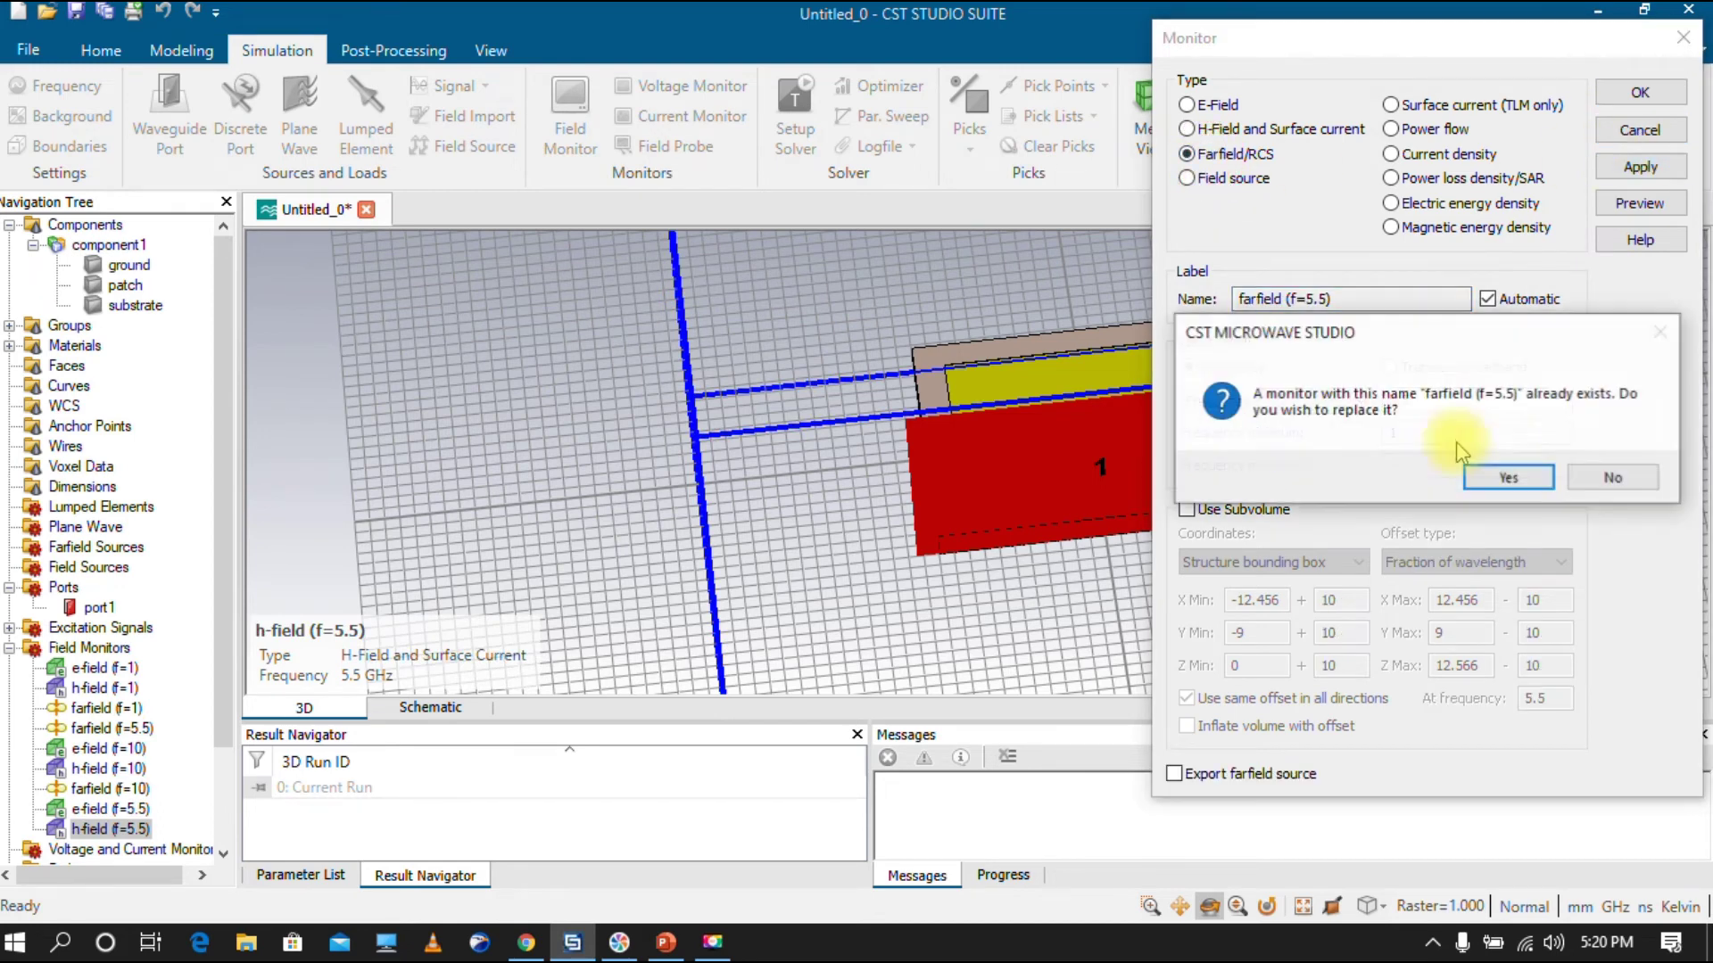
click(1506, 478)
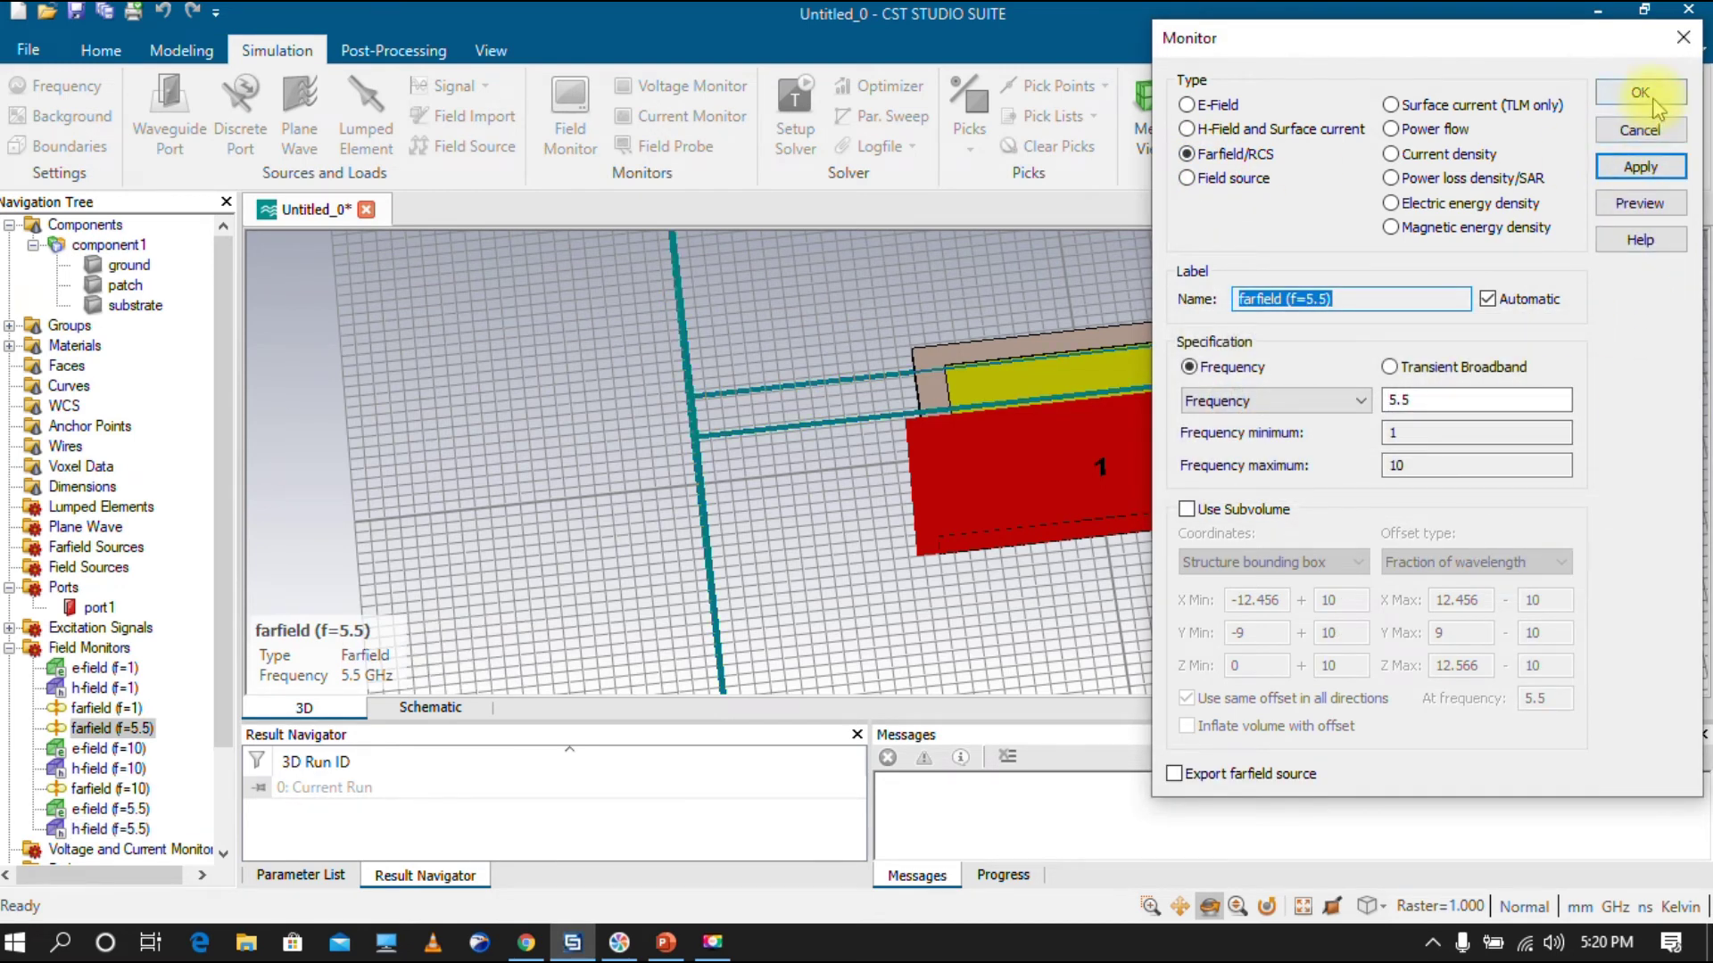
click(1640, 167)
click(1504, 486)
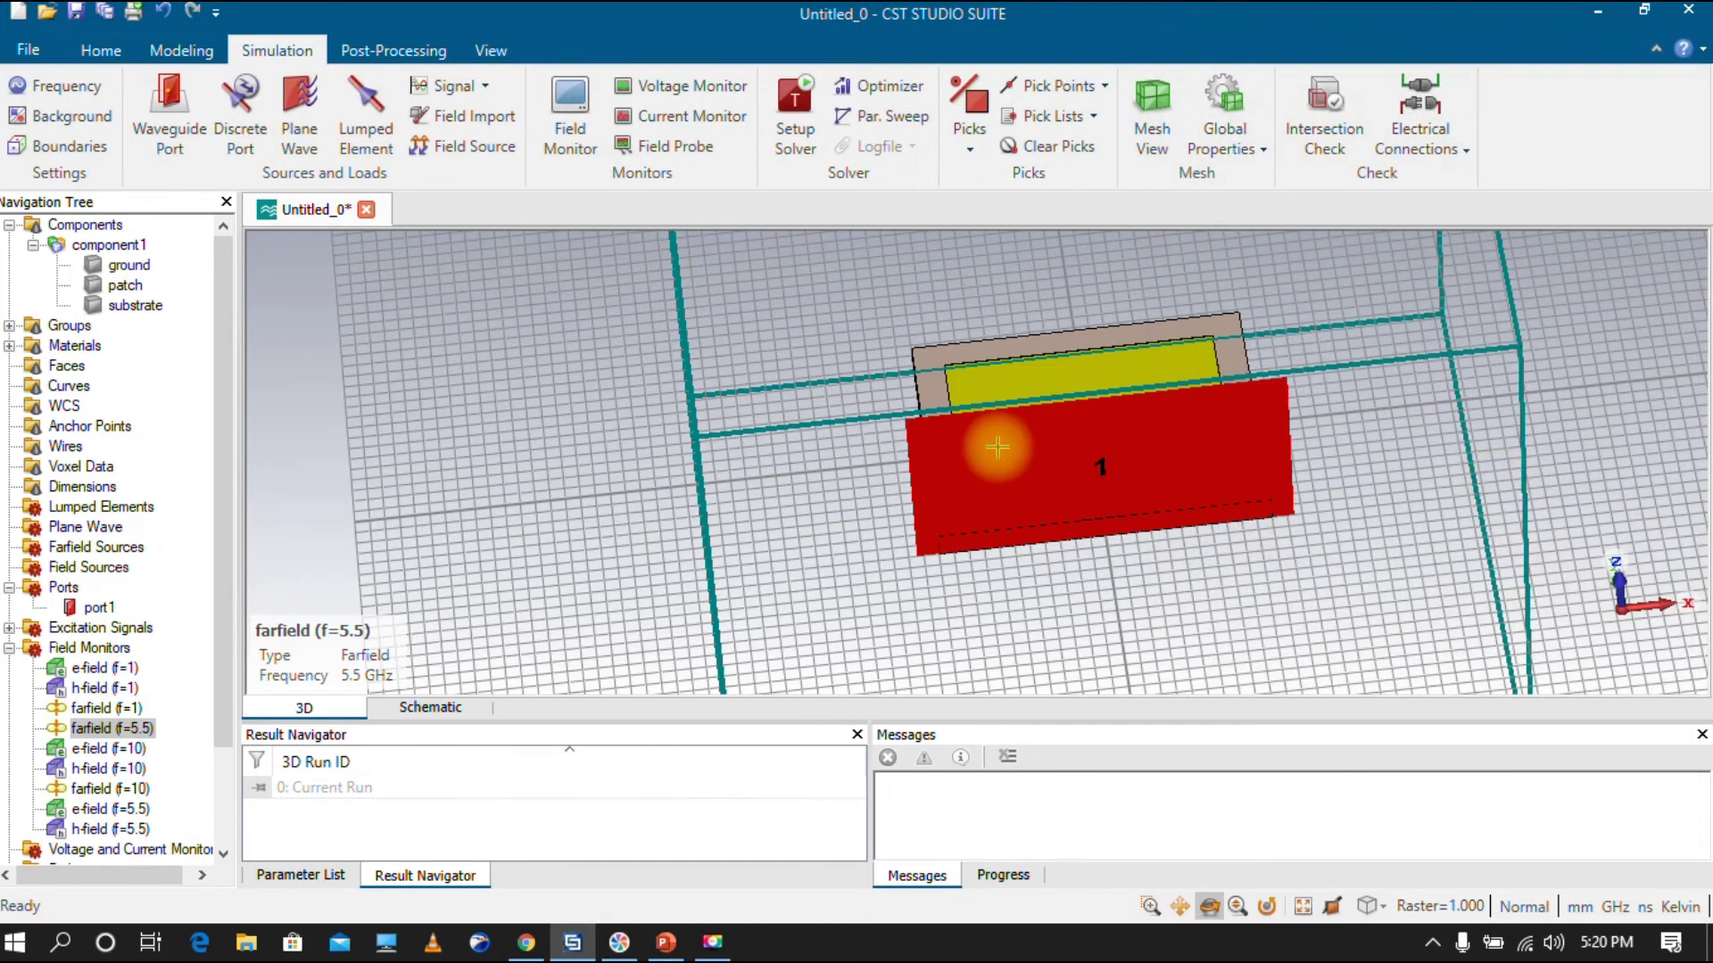
Start the time domain solver with hexahedral mesh, -40 dB accuracy and all ports as source
click(798, 126)
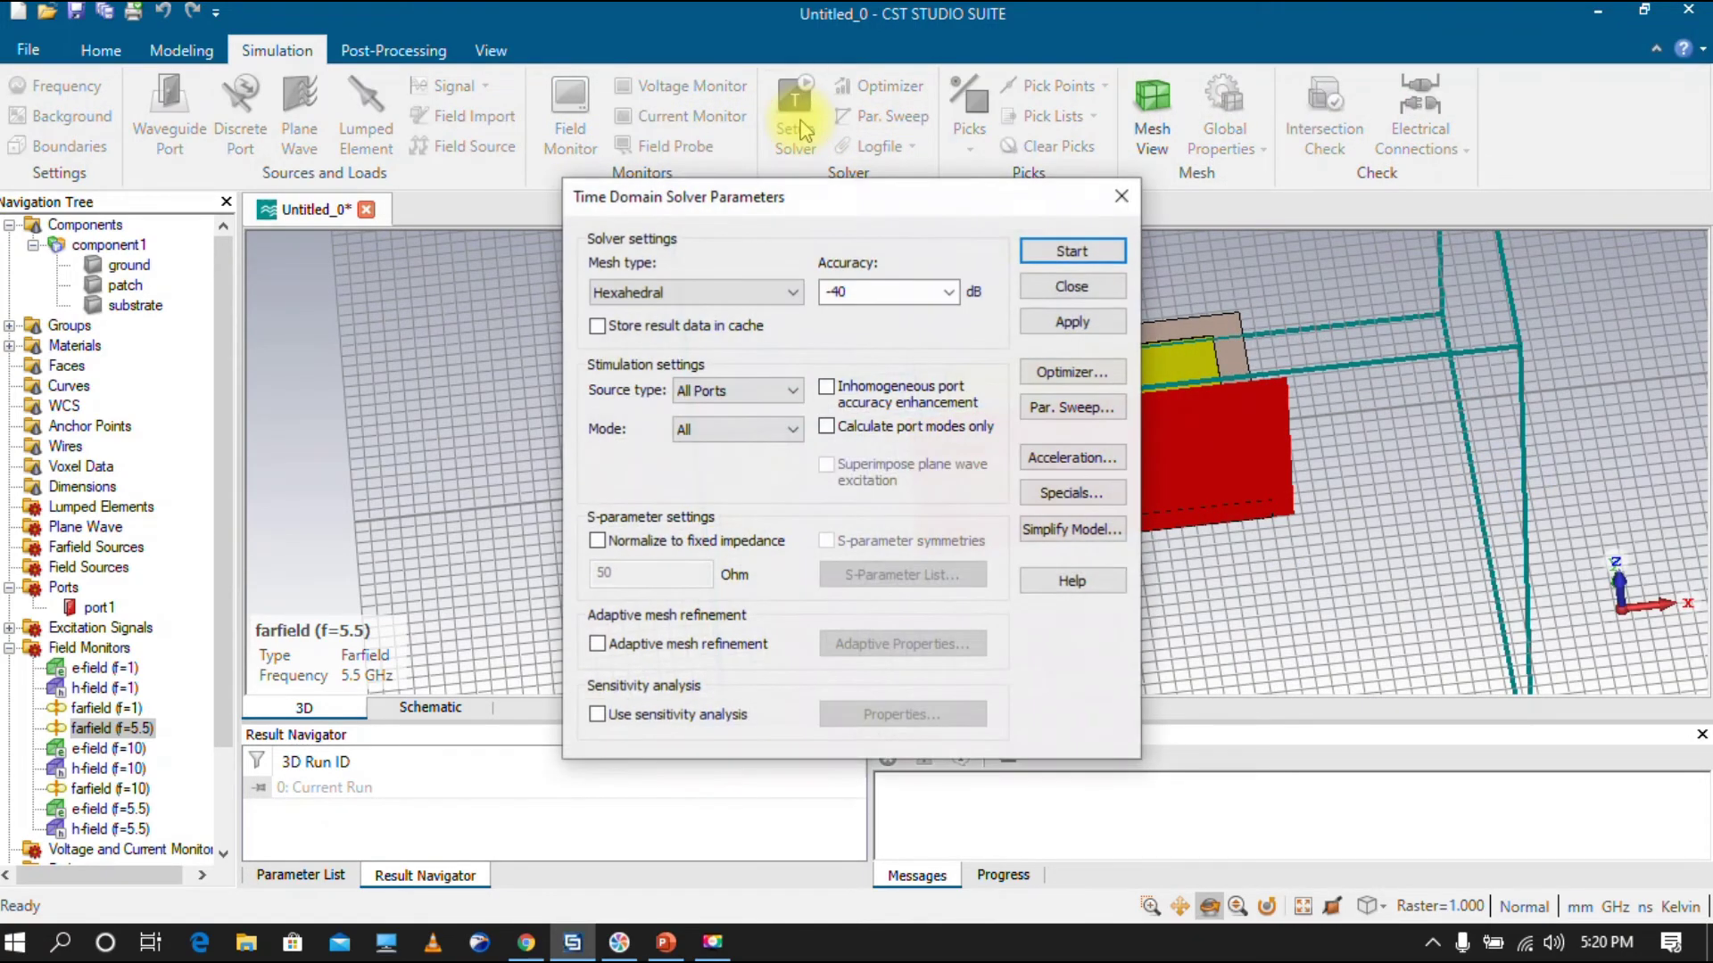
click(1087, 253)
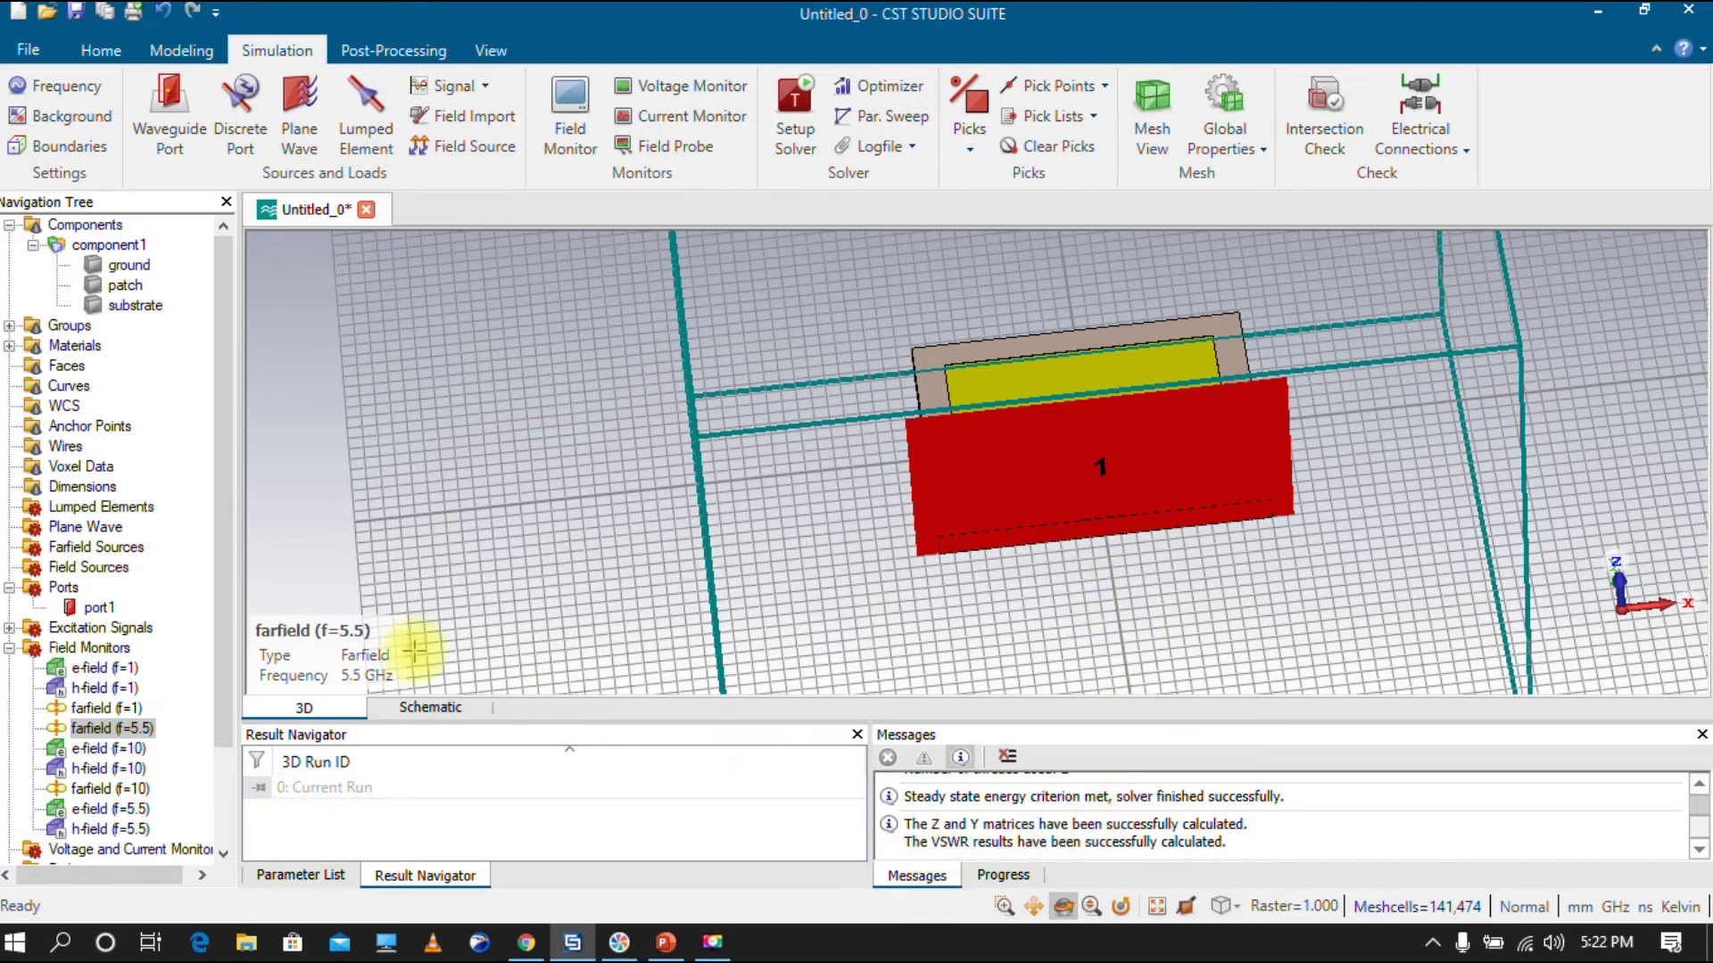
Display the S1,1 curve from the 1D S-parameter results to examine the return loss
click(8, 648)
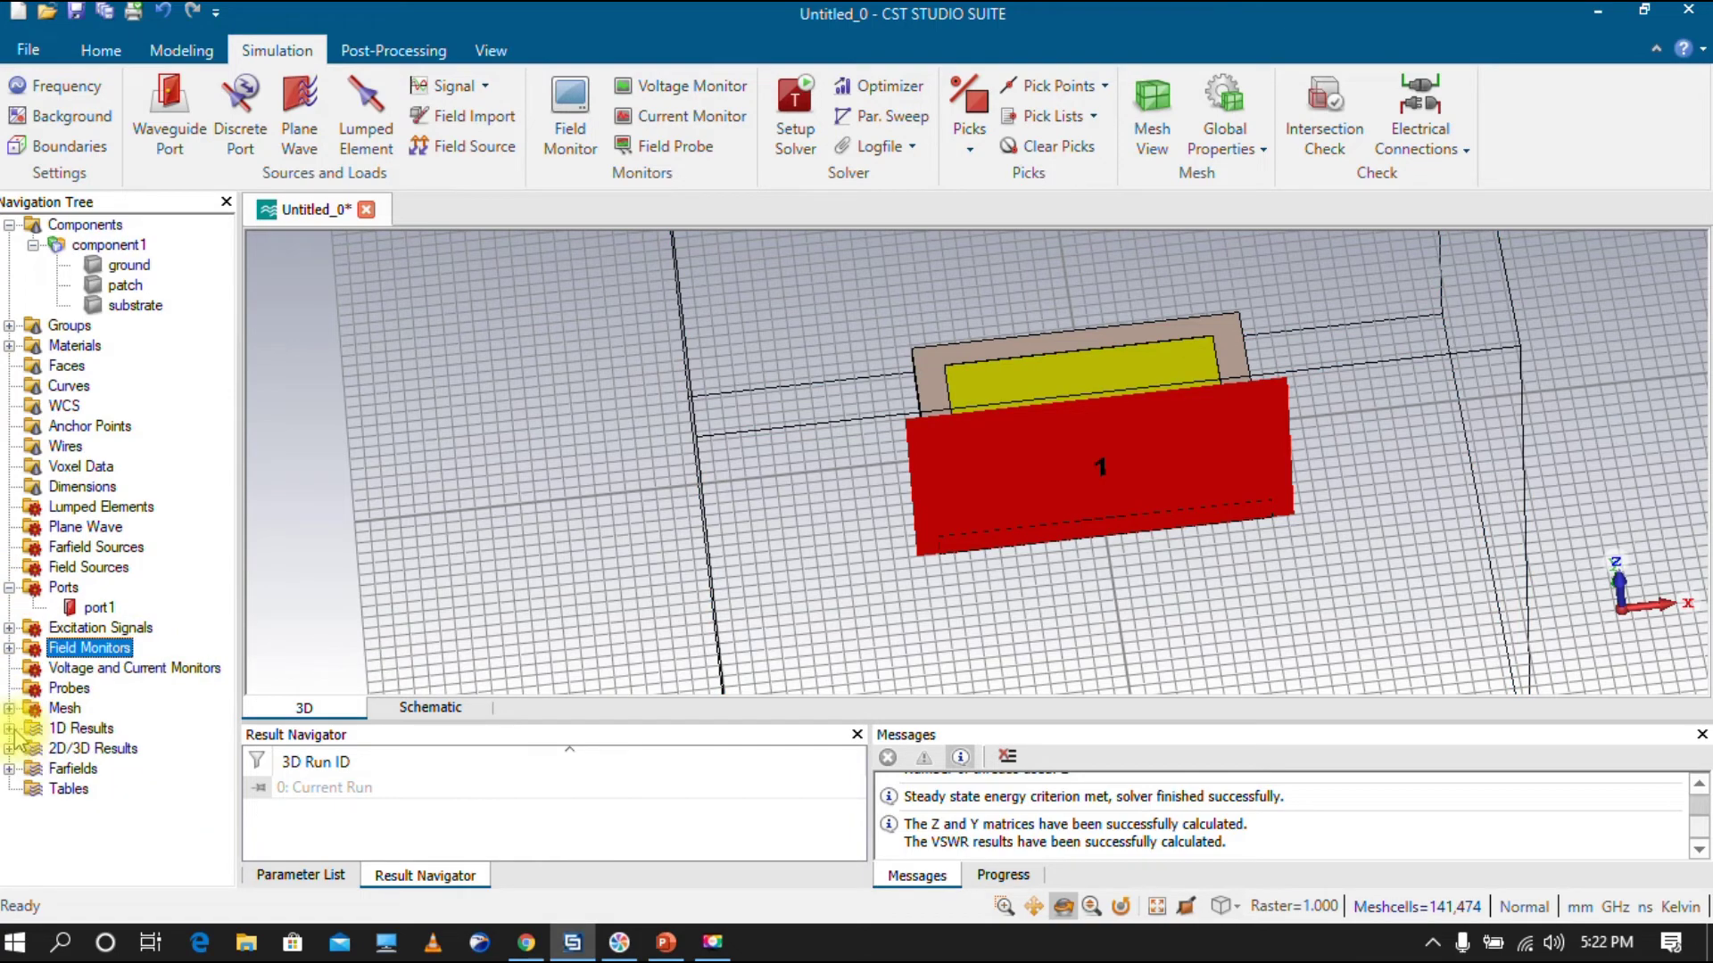
click(10, 729)
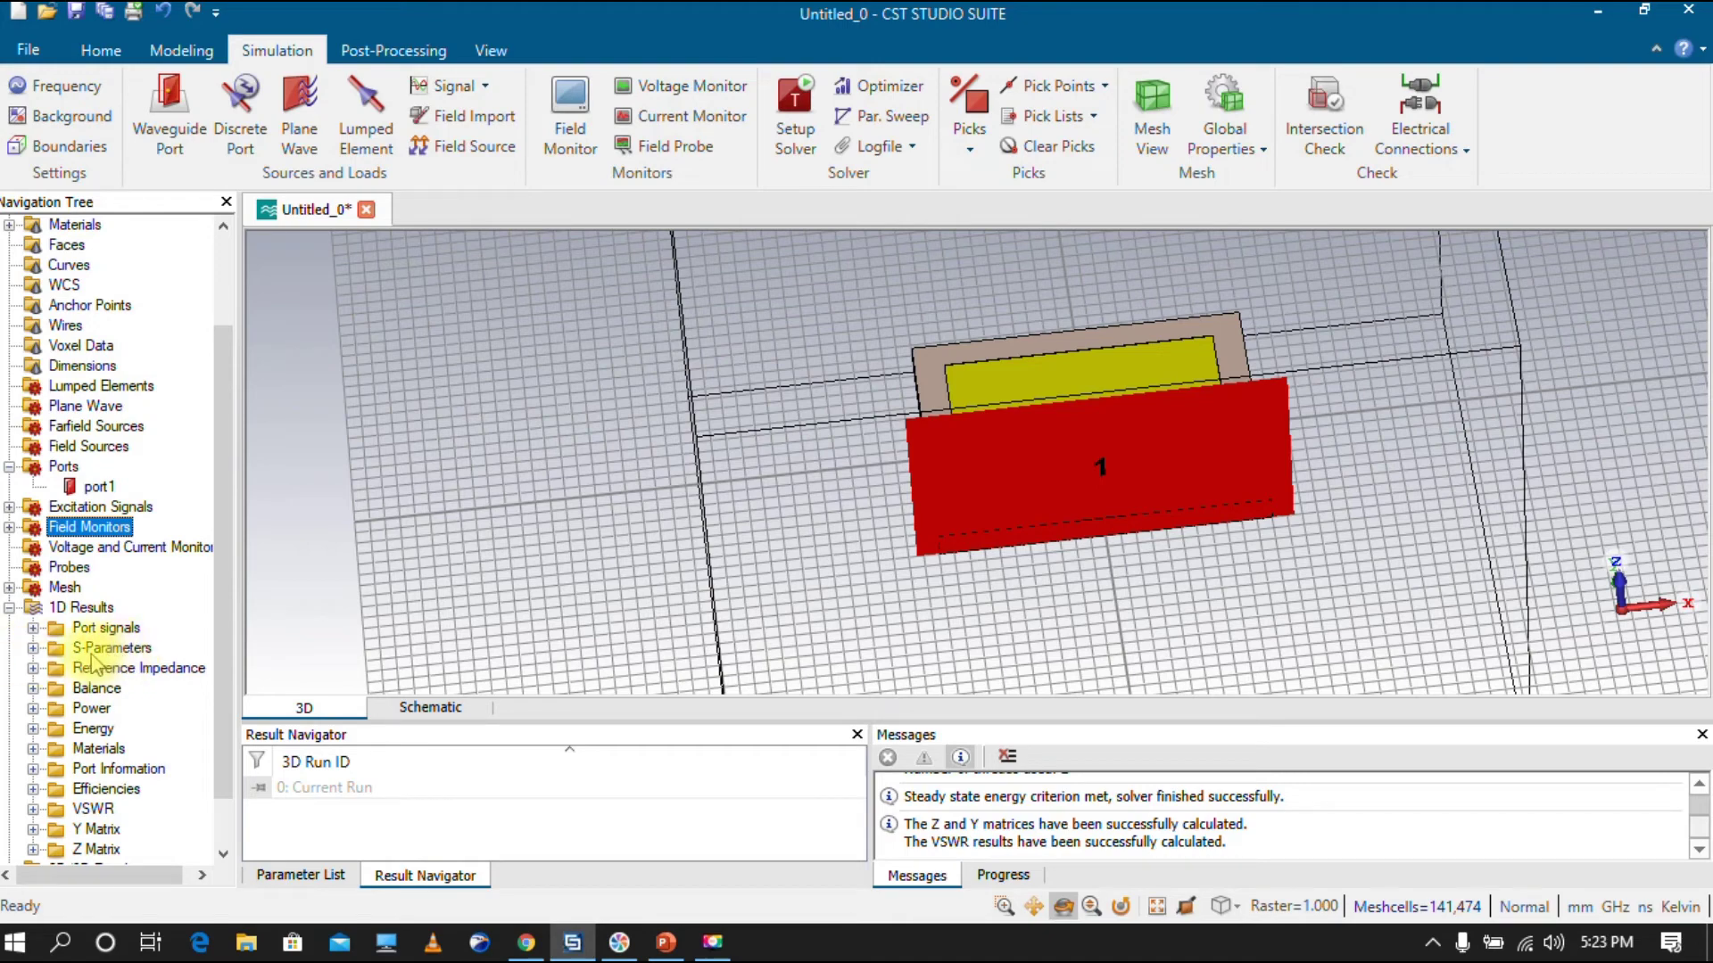
click(32, 648)
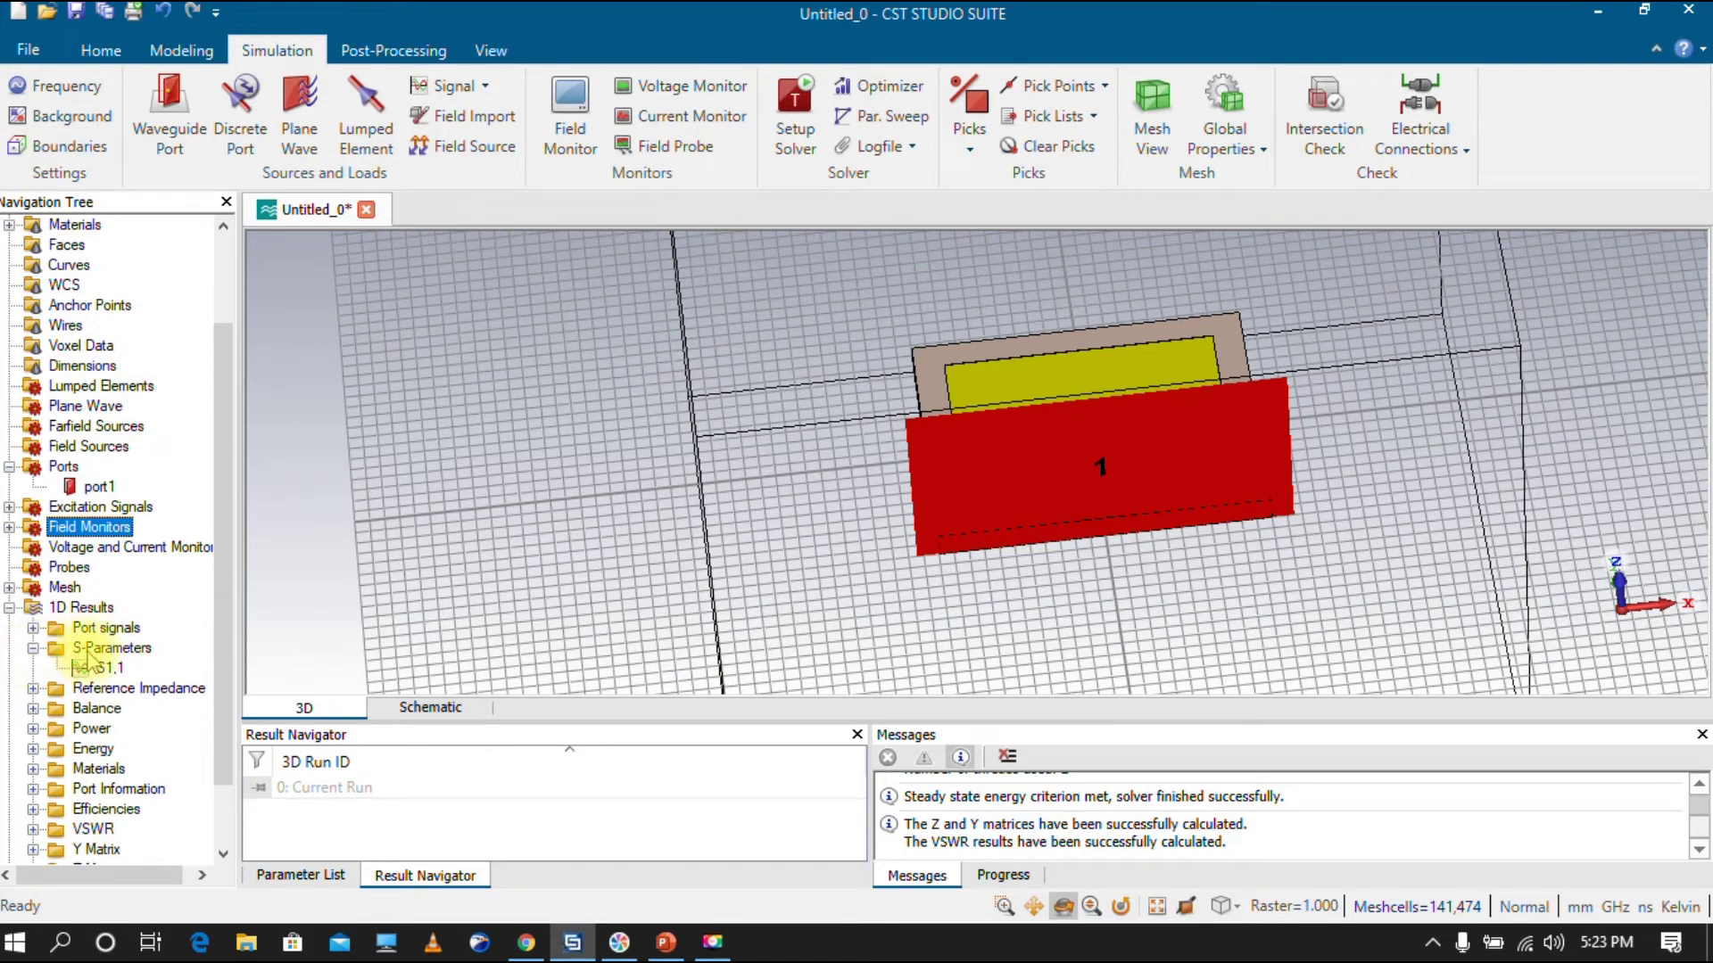
click(103, 669)
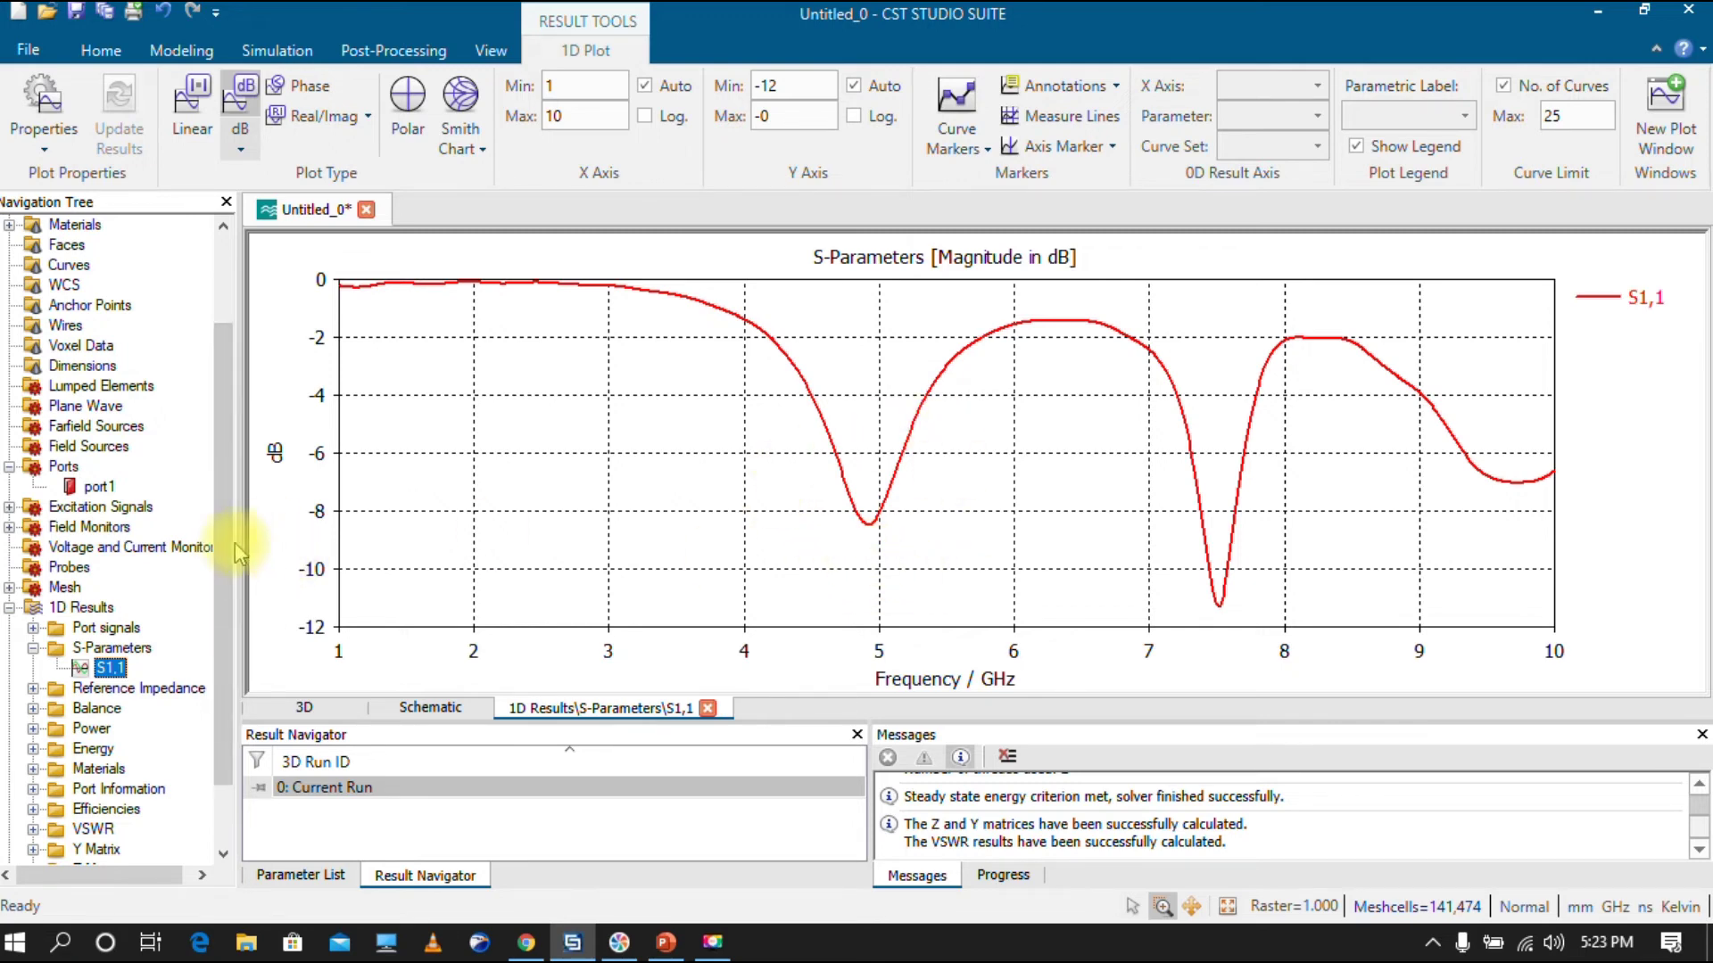
Display the 3D farfield plot at 5.5 GHz and examine the whole directivity pattern
scroll(232, 598, down, 2)
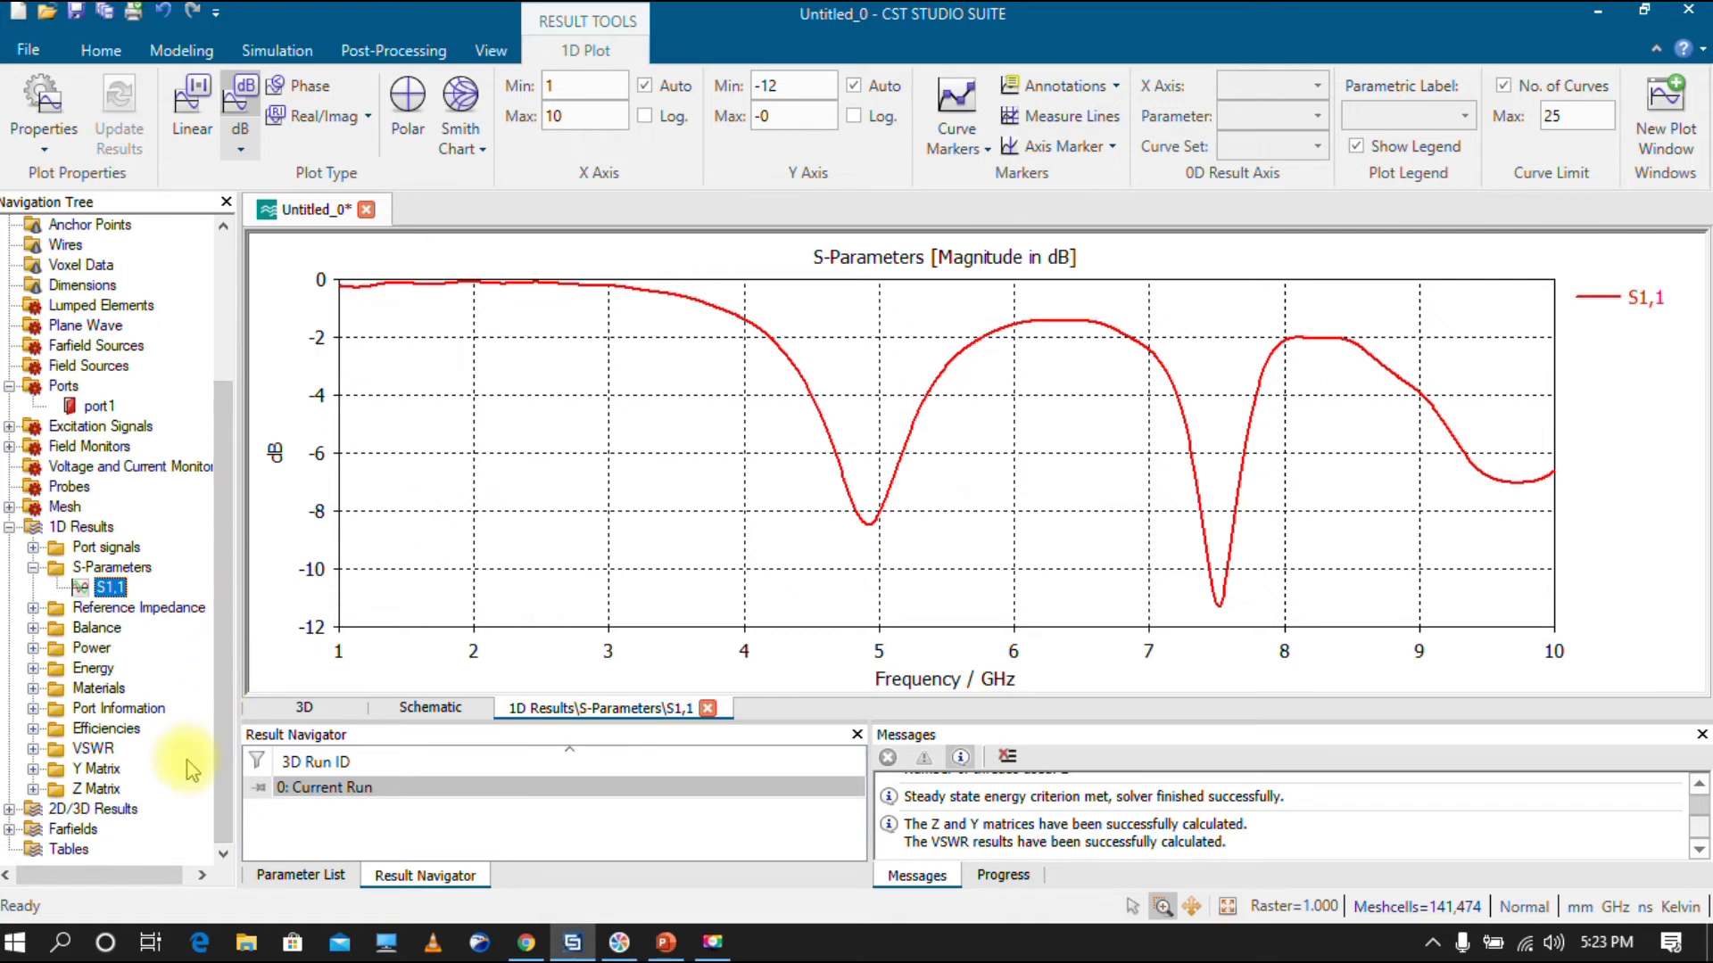
click(10, 829)
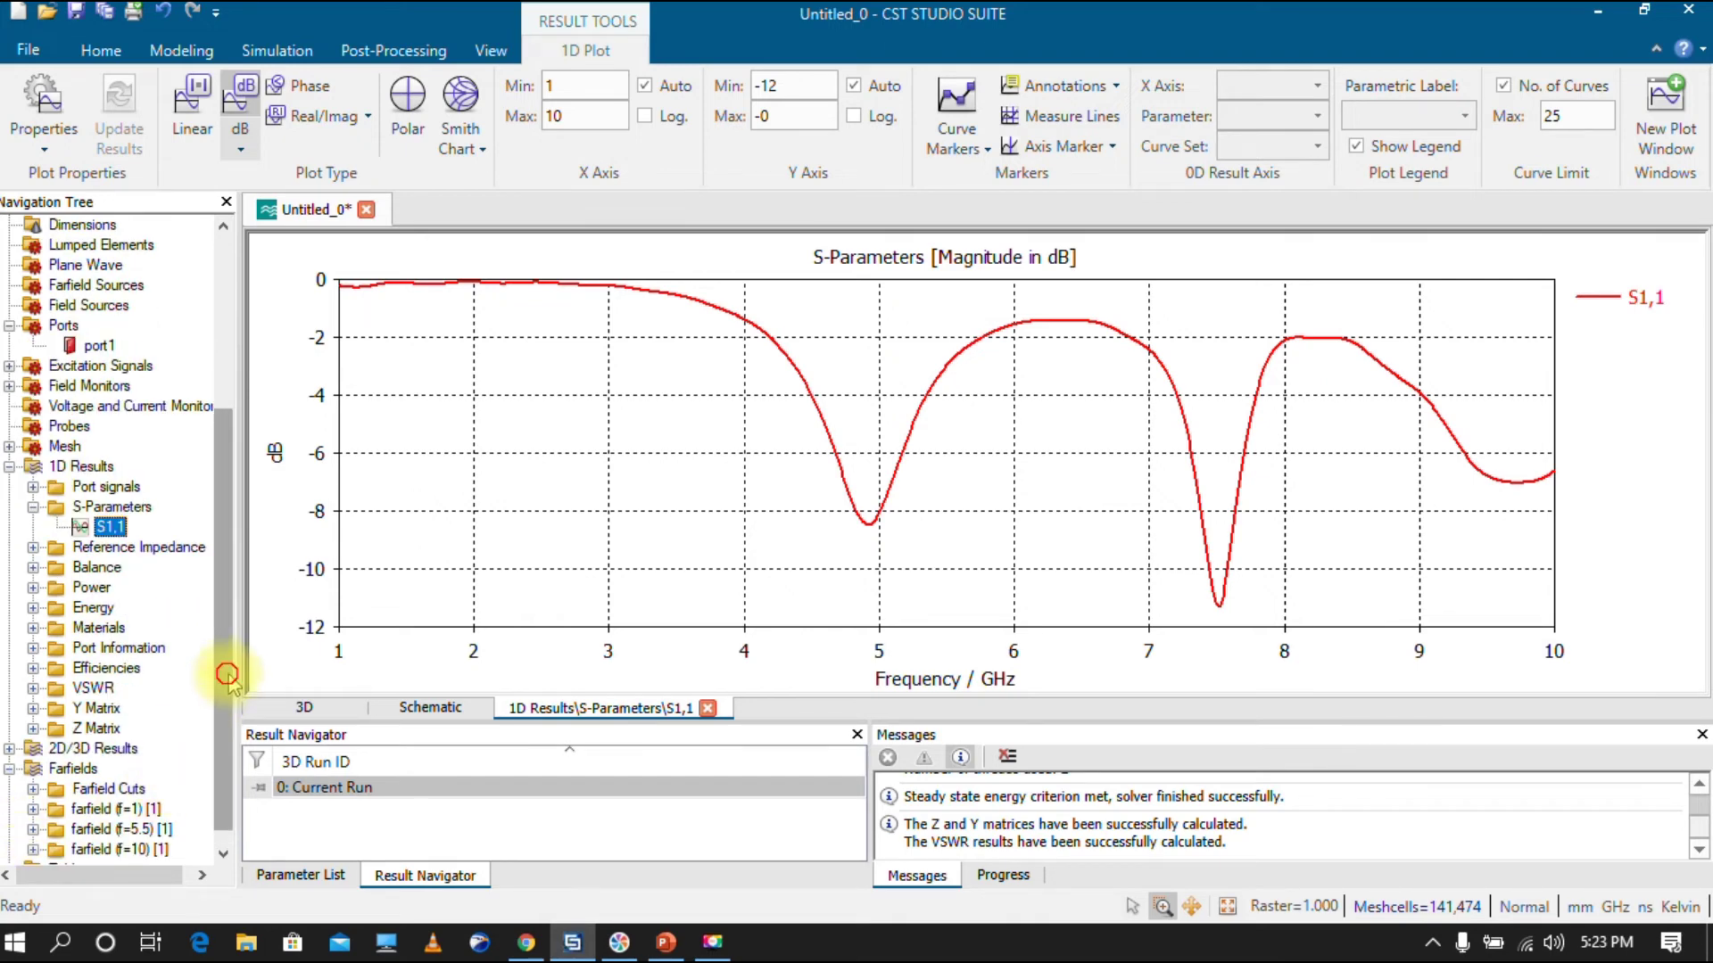
click(120, 809)
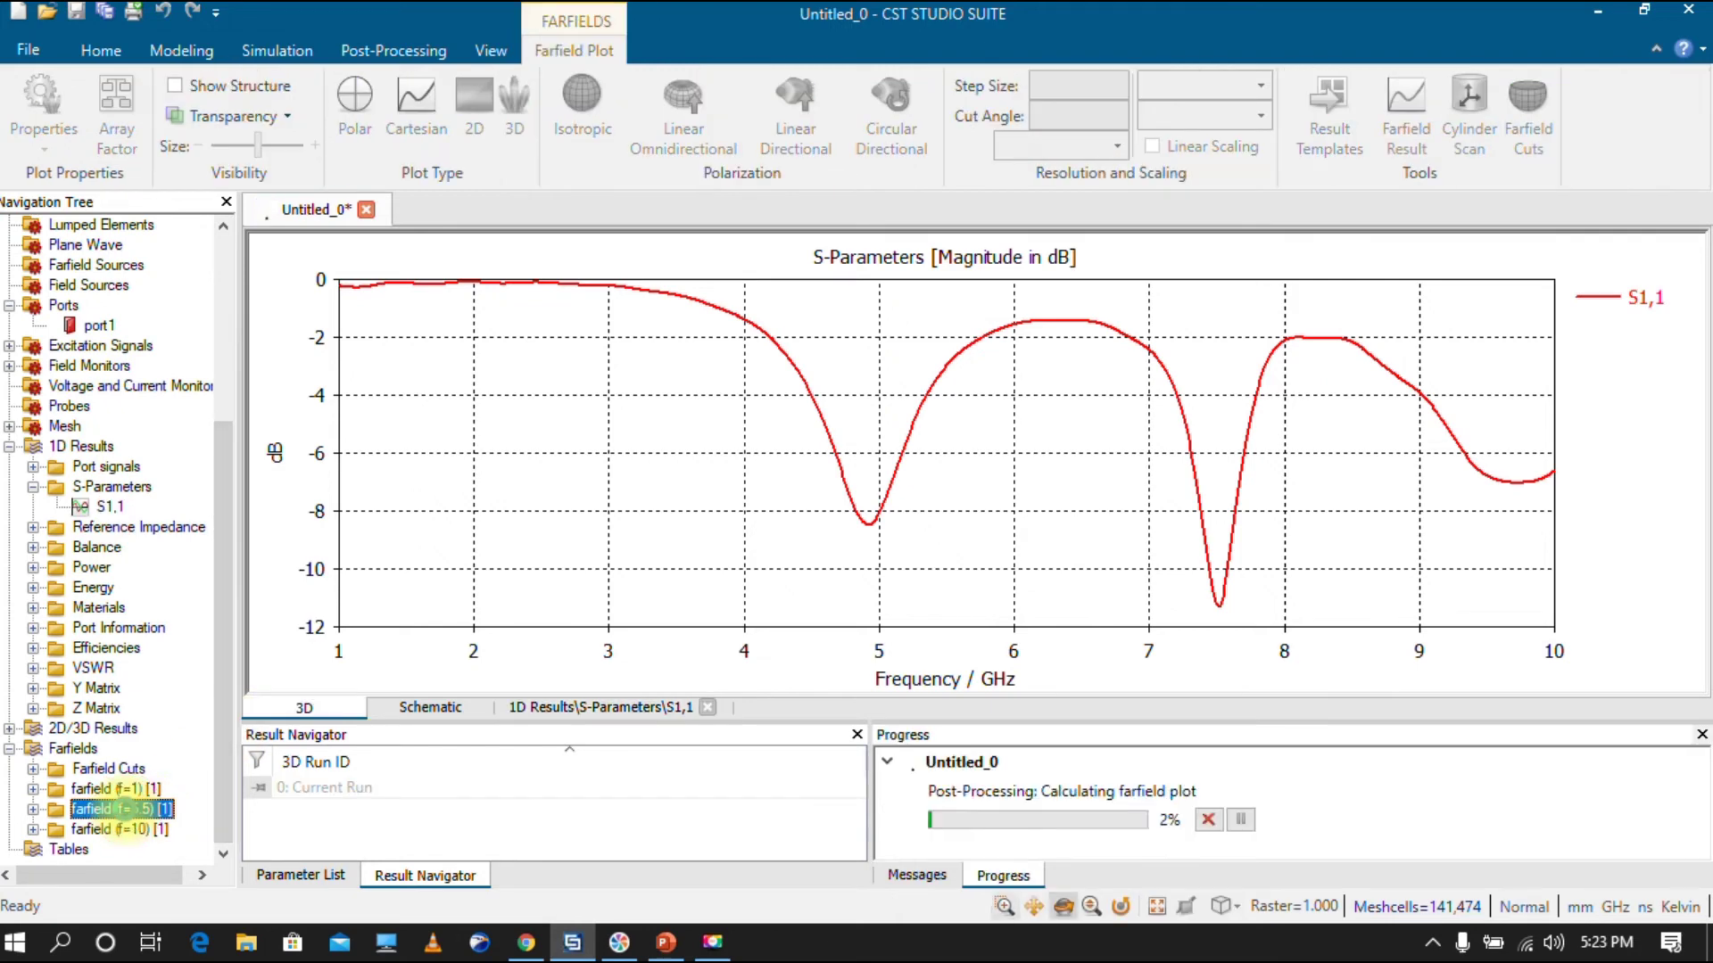
scroll(1086, 471, up, 2)
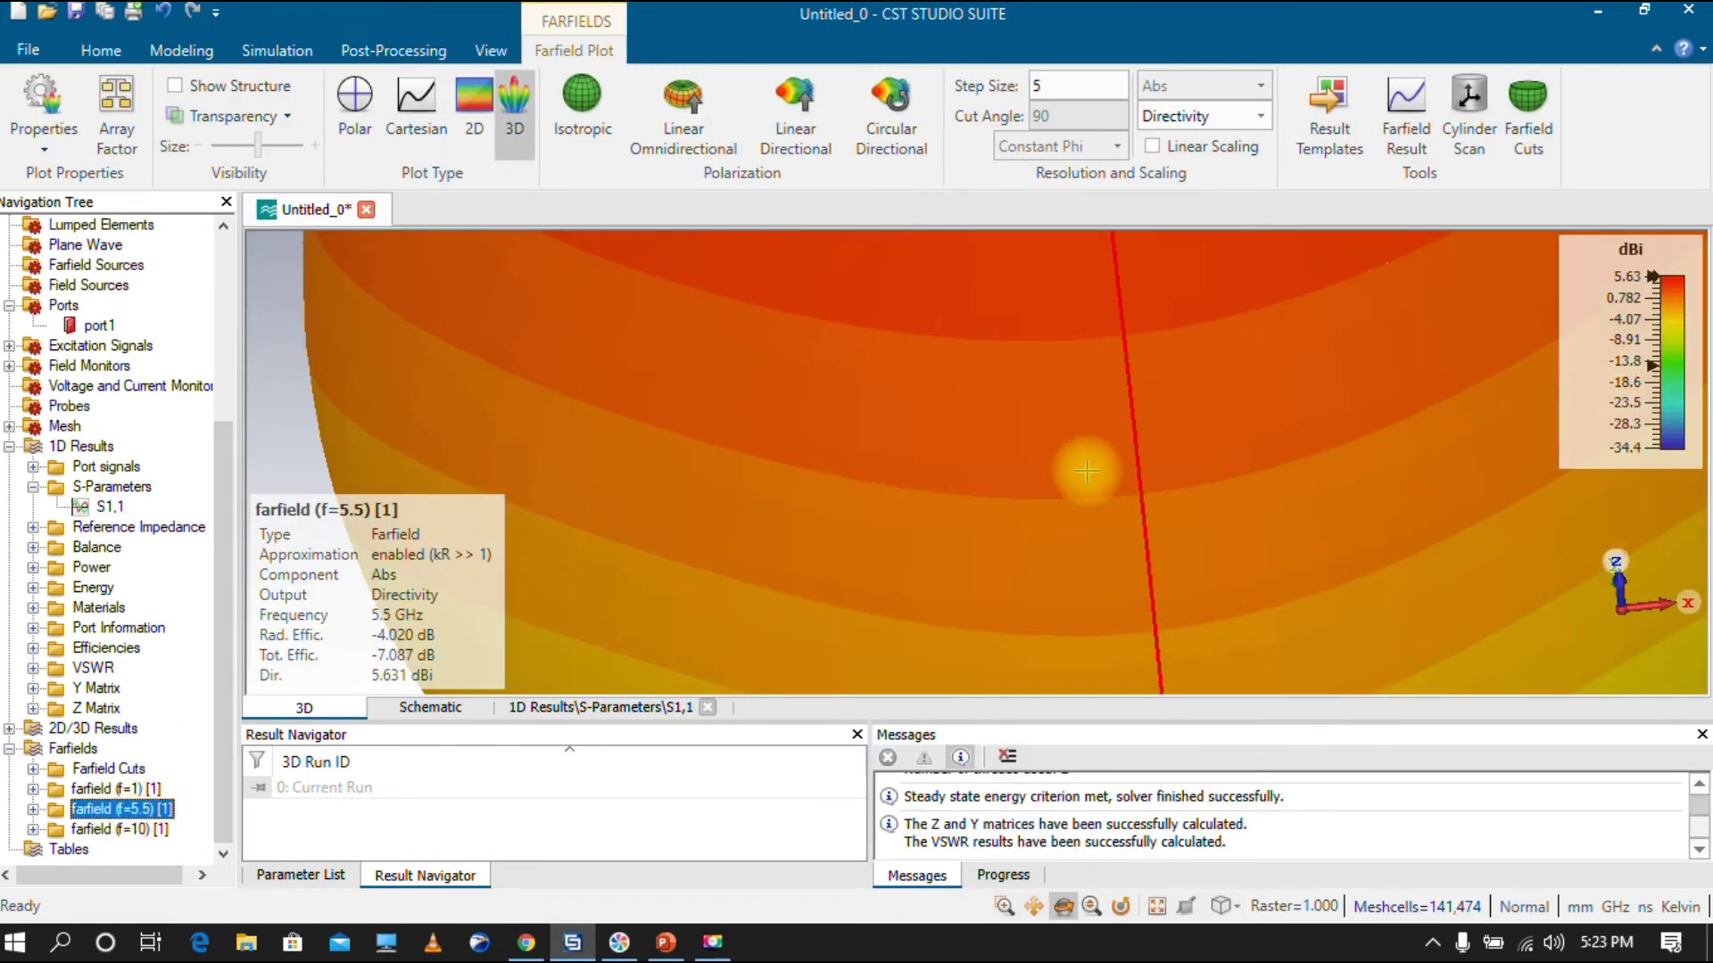
scroll(1087, 471, down, 4)
scroll(1087, 471, down, 3)
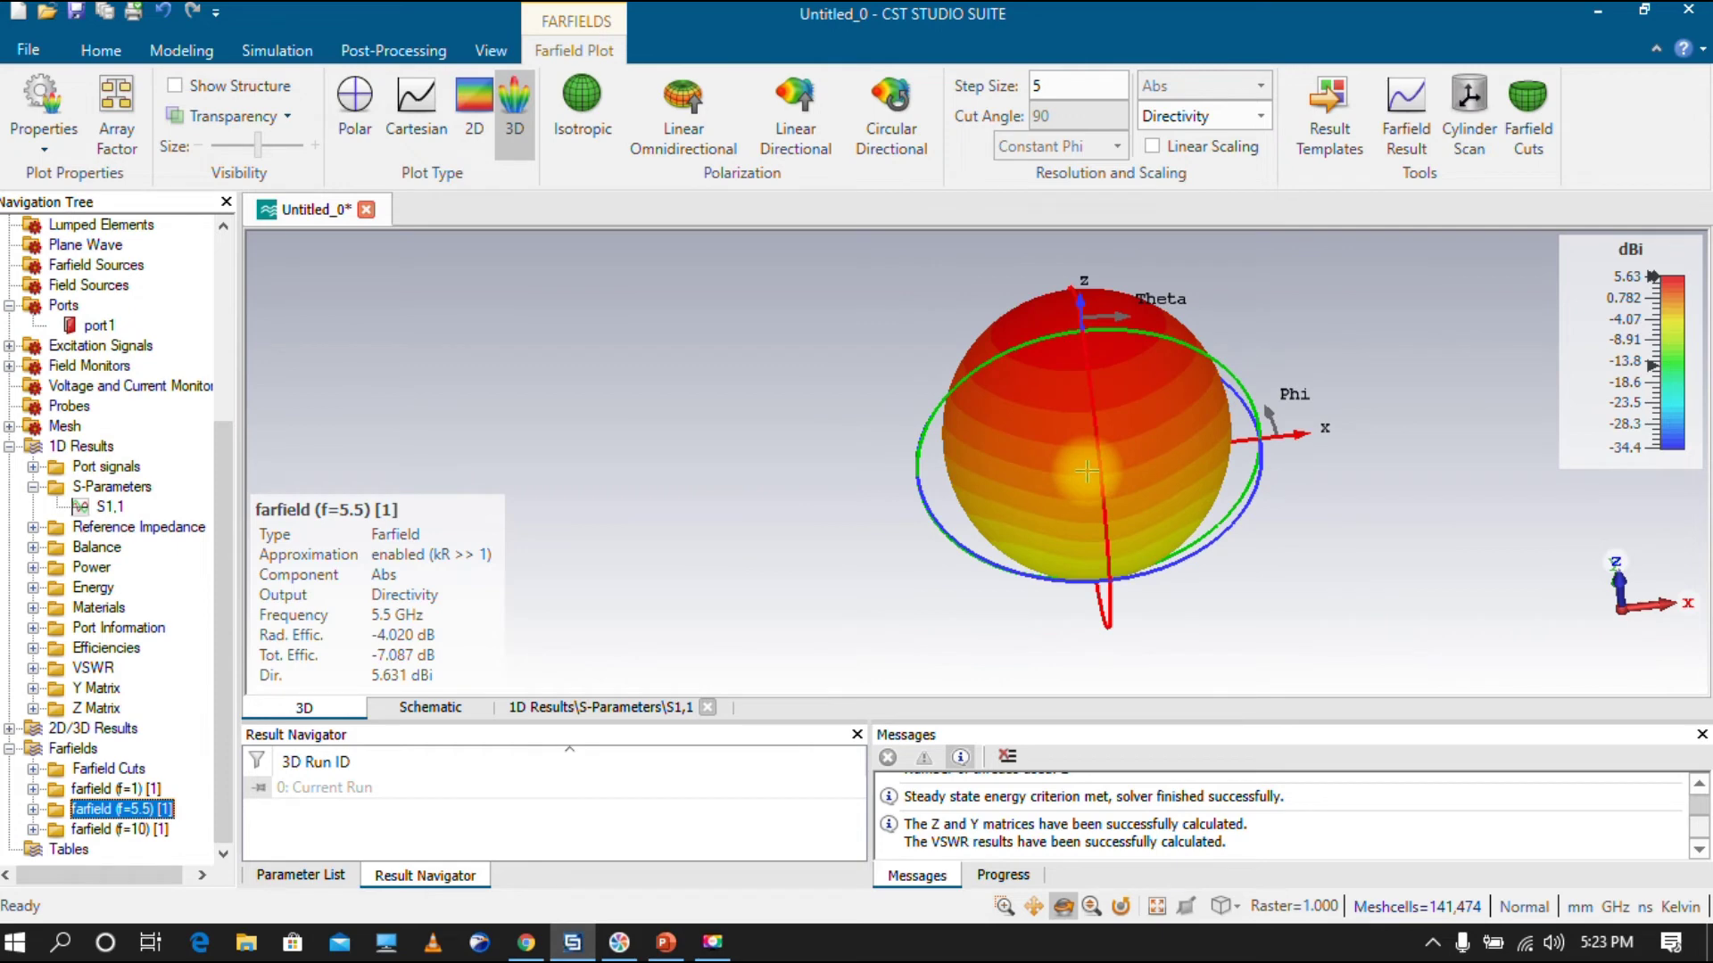
scroll(1087, 471, down, 2)
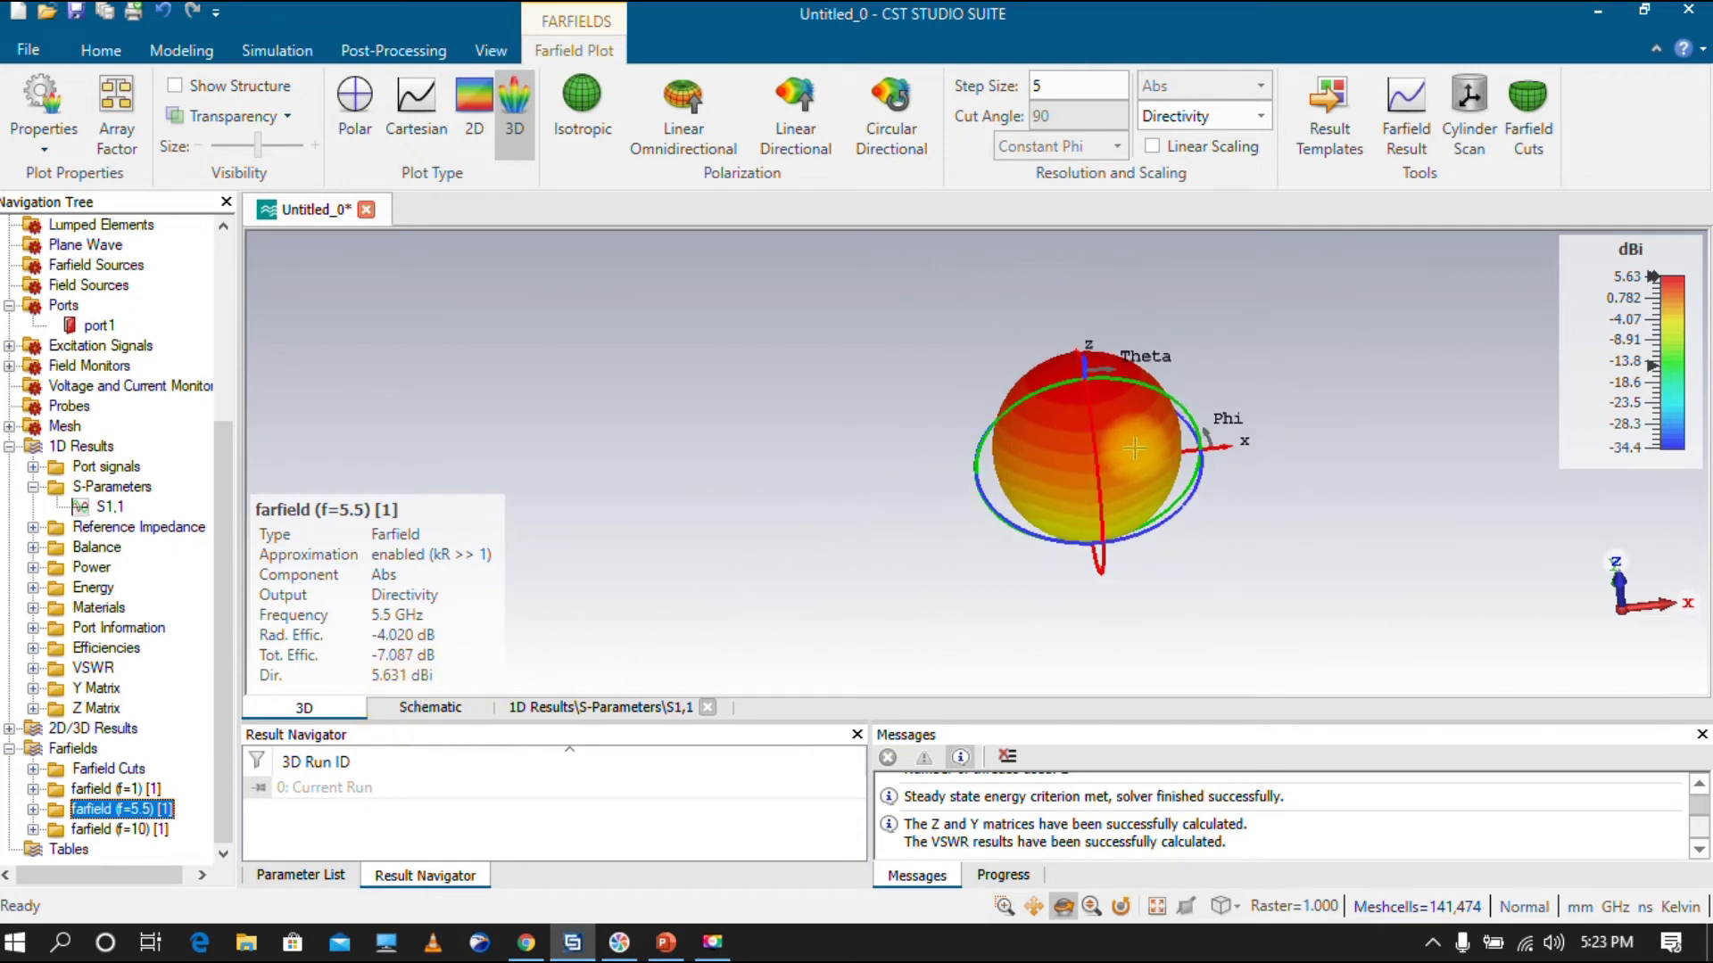
Examine the 5.5 GHz directivity pattern in 3D, view it as a polar plot, and return to the 3D plot
scroll(1134, 449, up, 2)
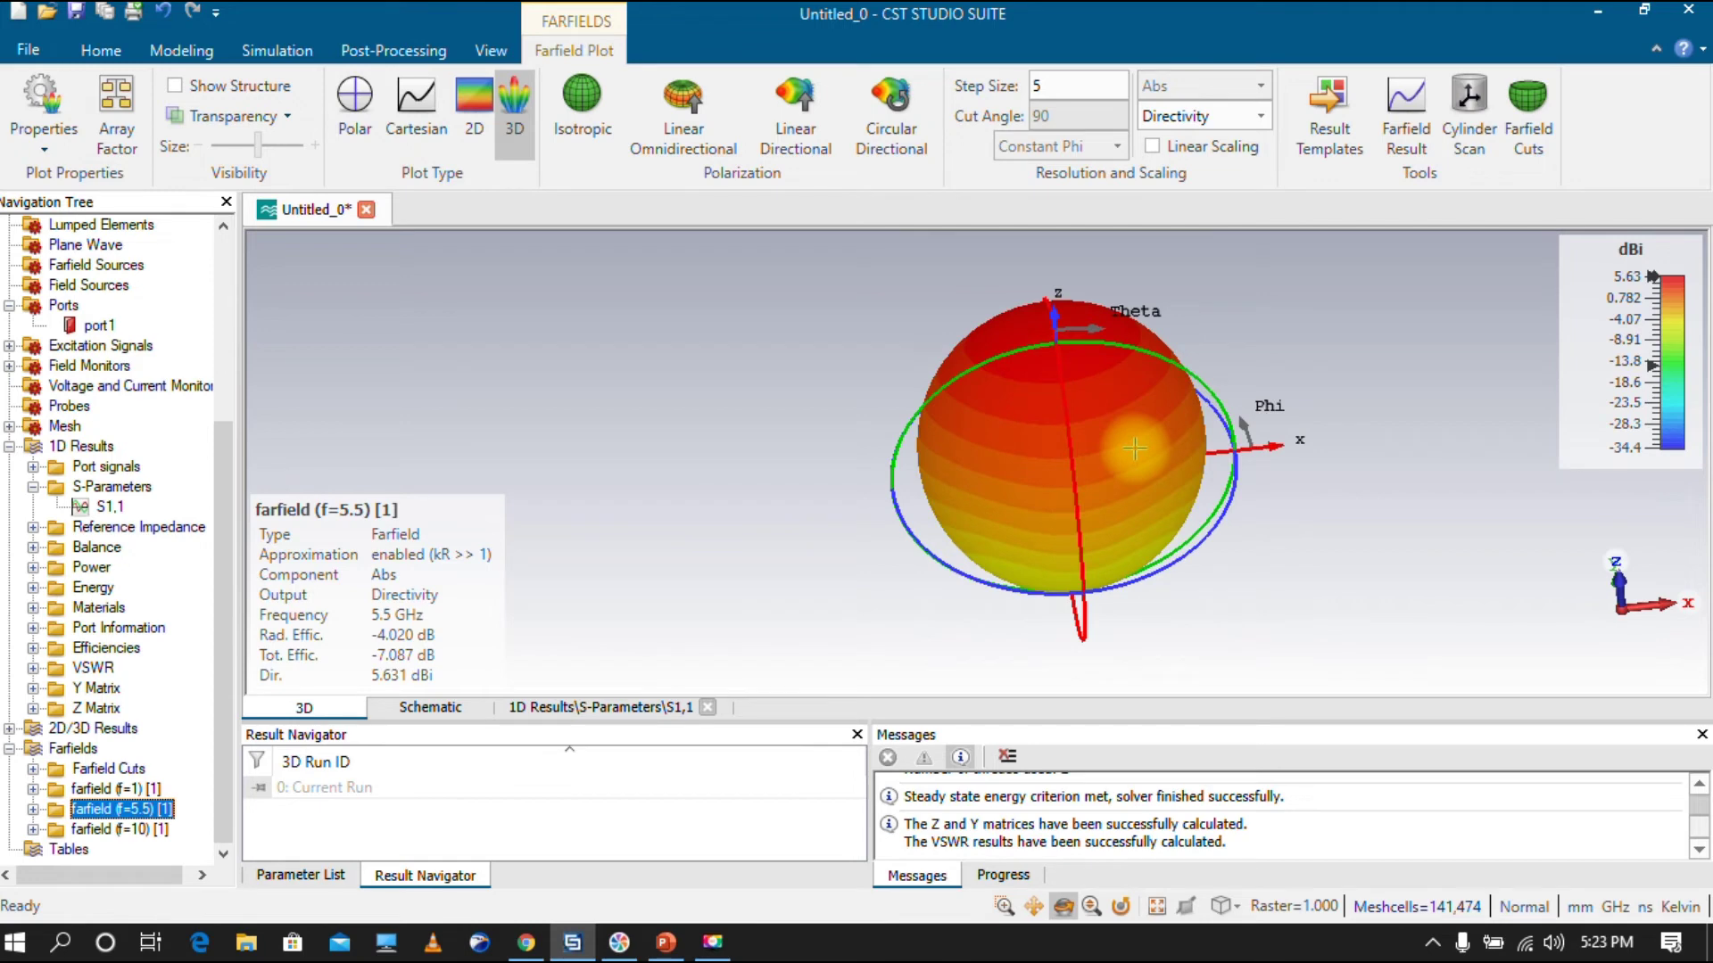
scroll(1134, 449, down, 2)
drag(1025, 435, 1346, 601)
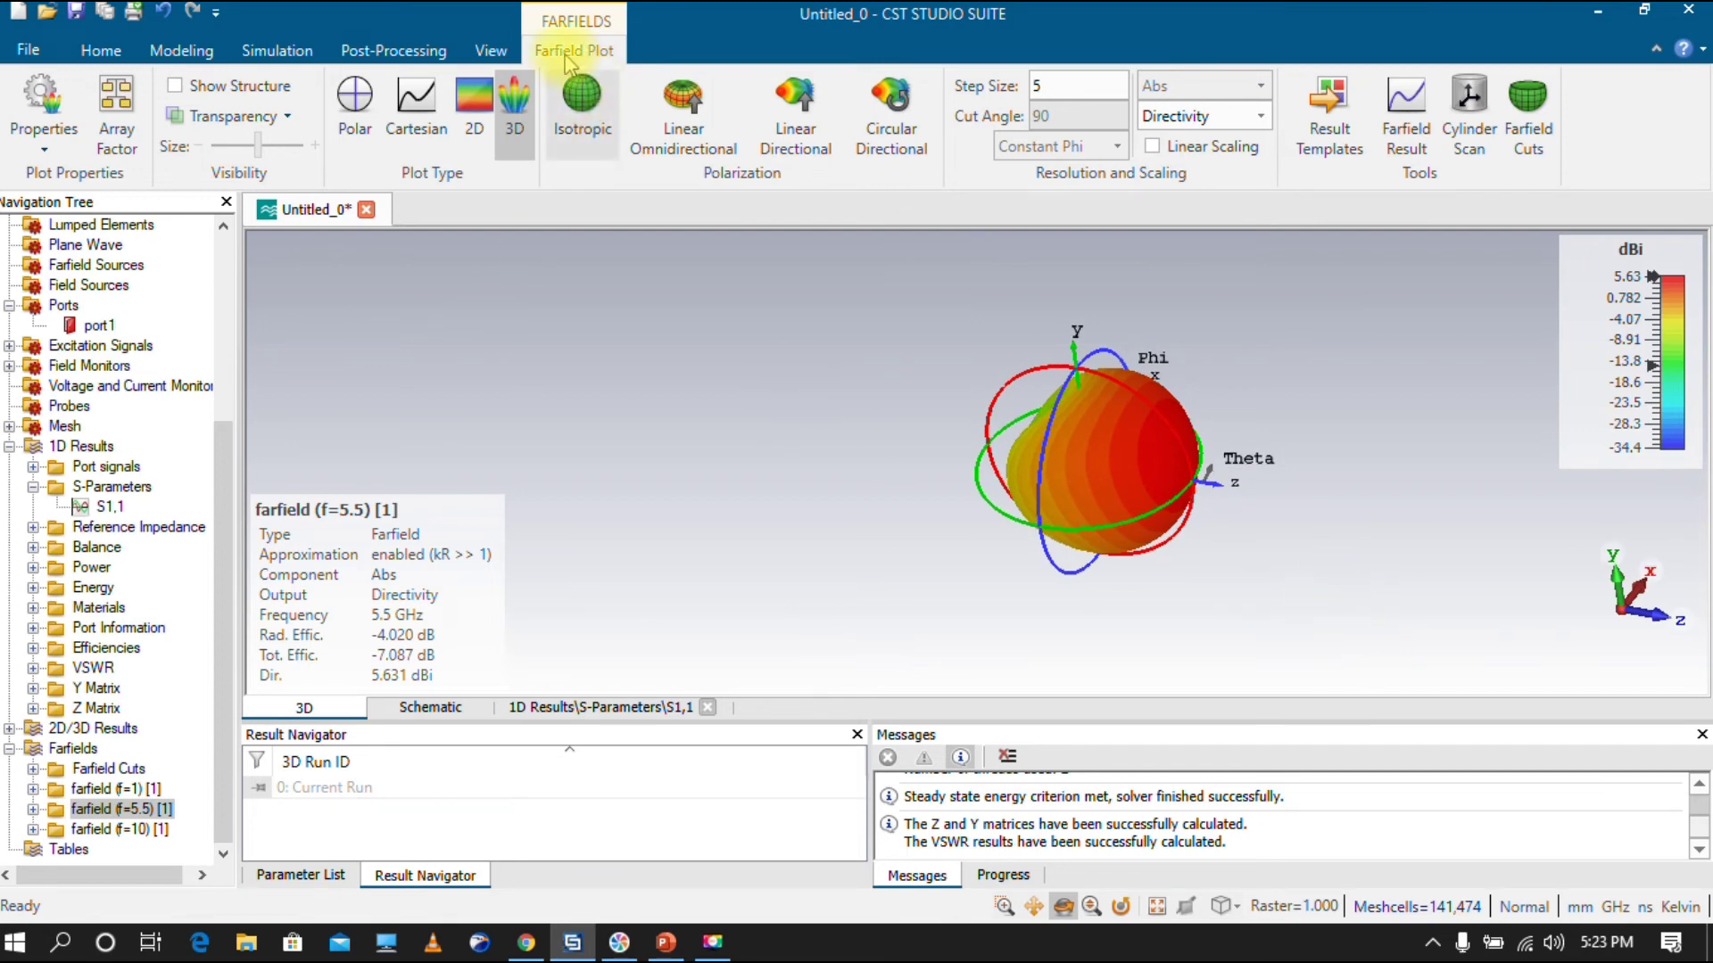
click(358, 112)
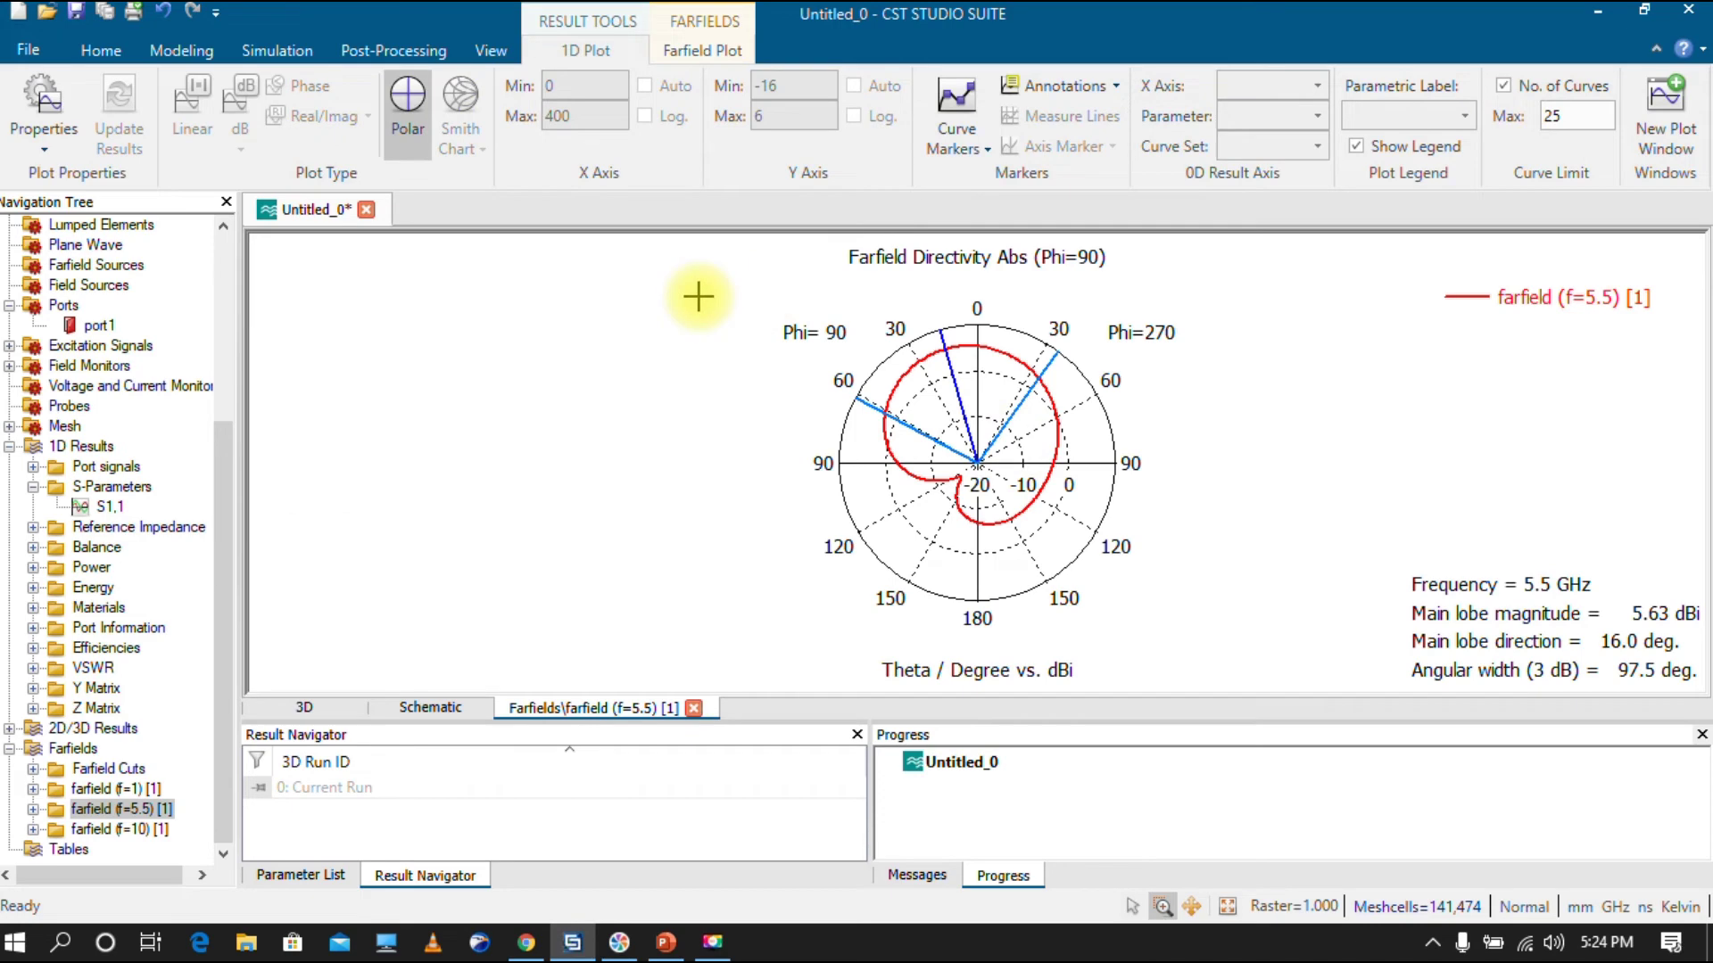
click(702, 50)
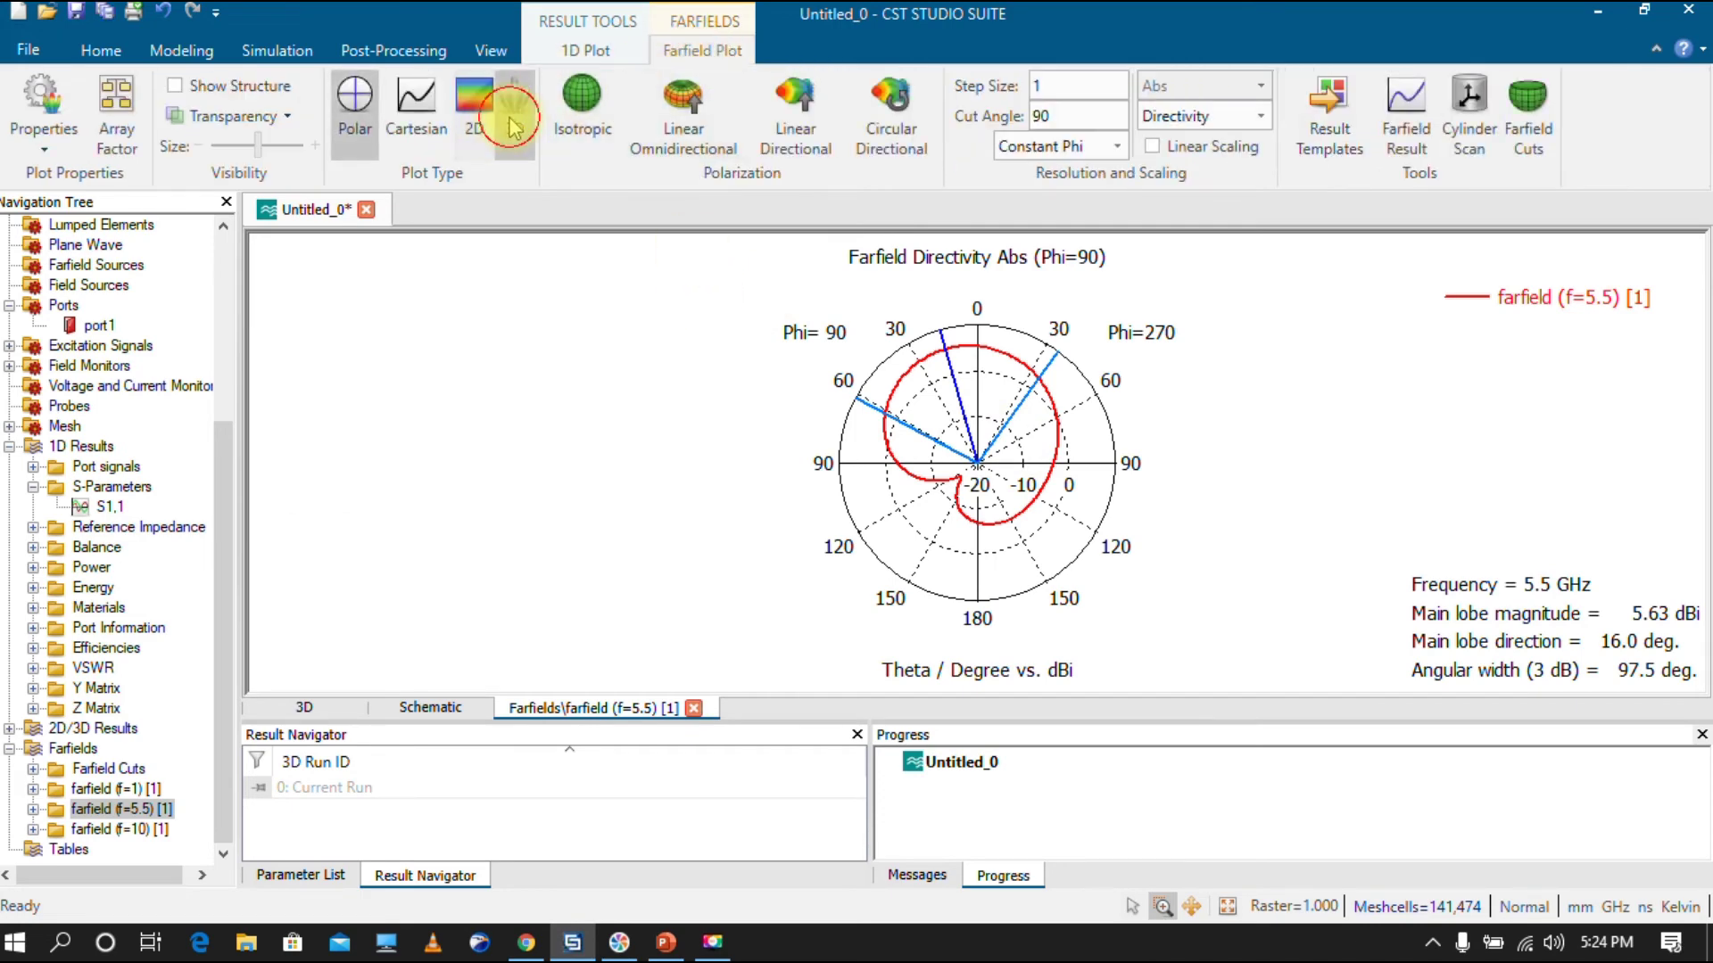
click(515, 112)
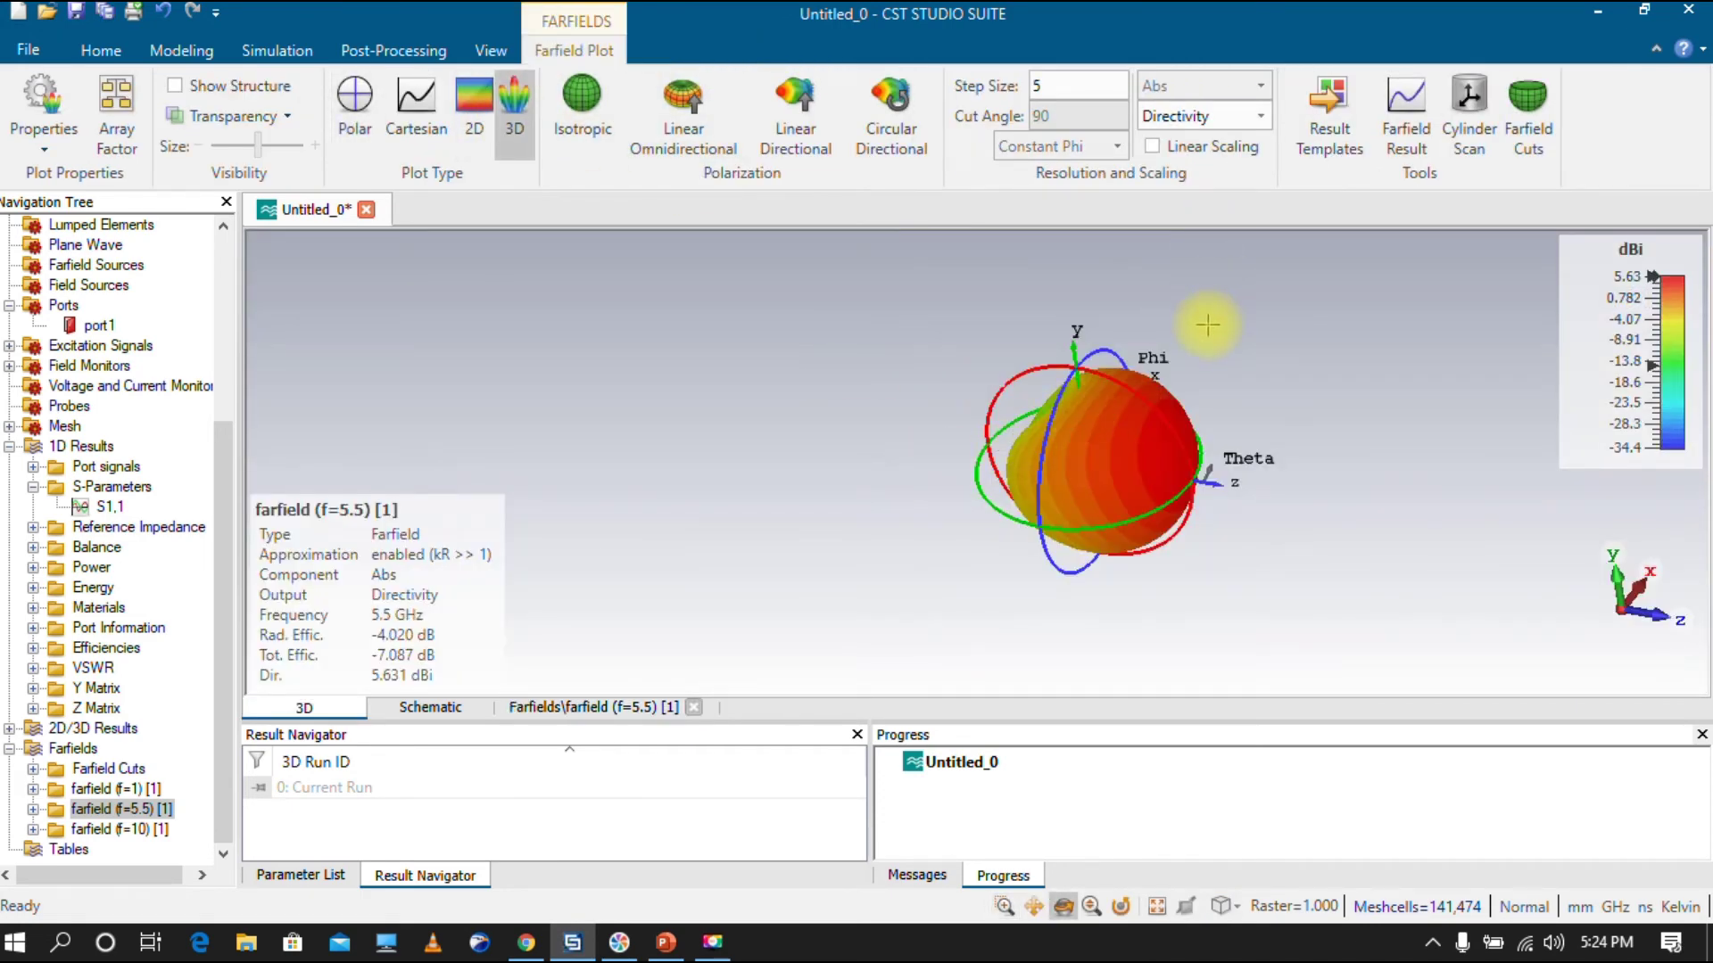
Switch the 5.5 GHz farfield plot to Gain (IEEE) and examine the 3D gain pattern
click(1260, 117)
click(1234, 162)
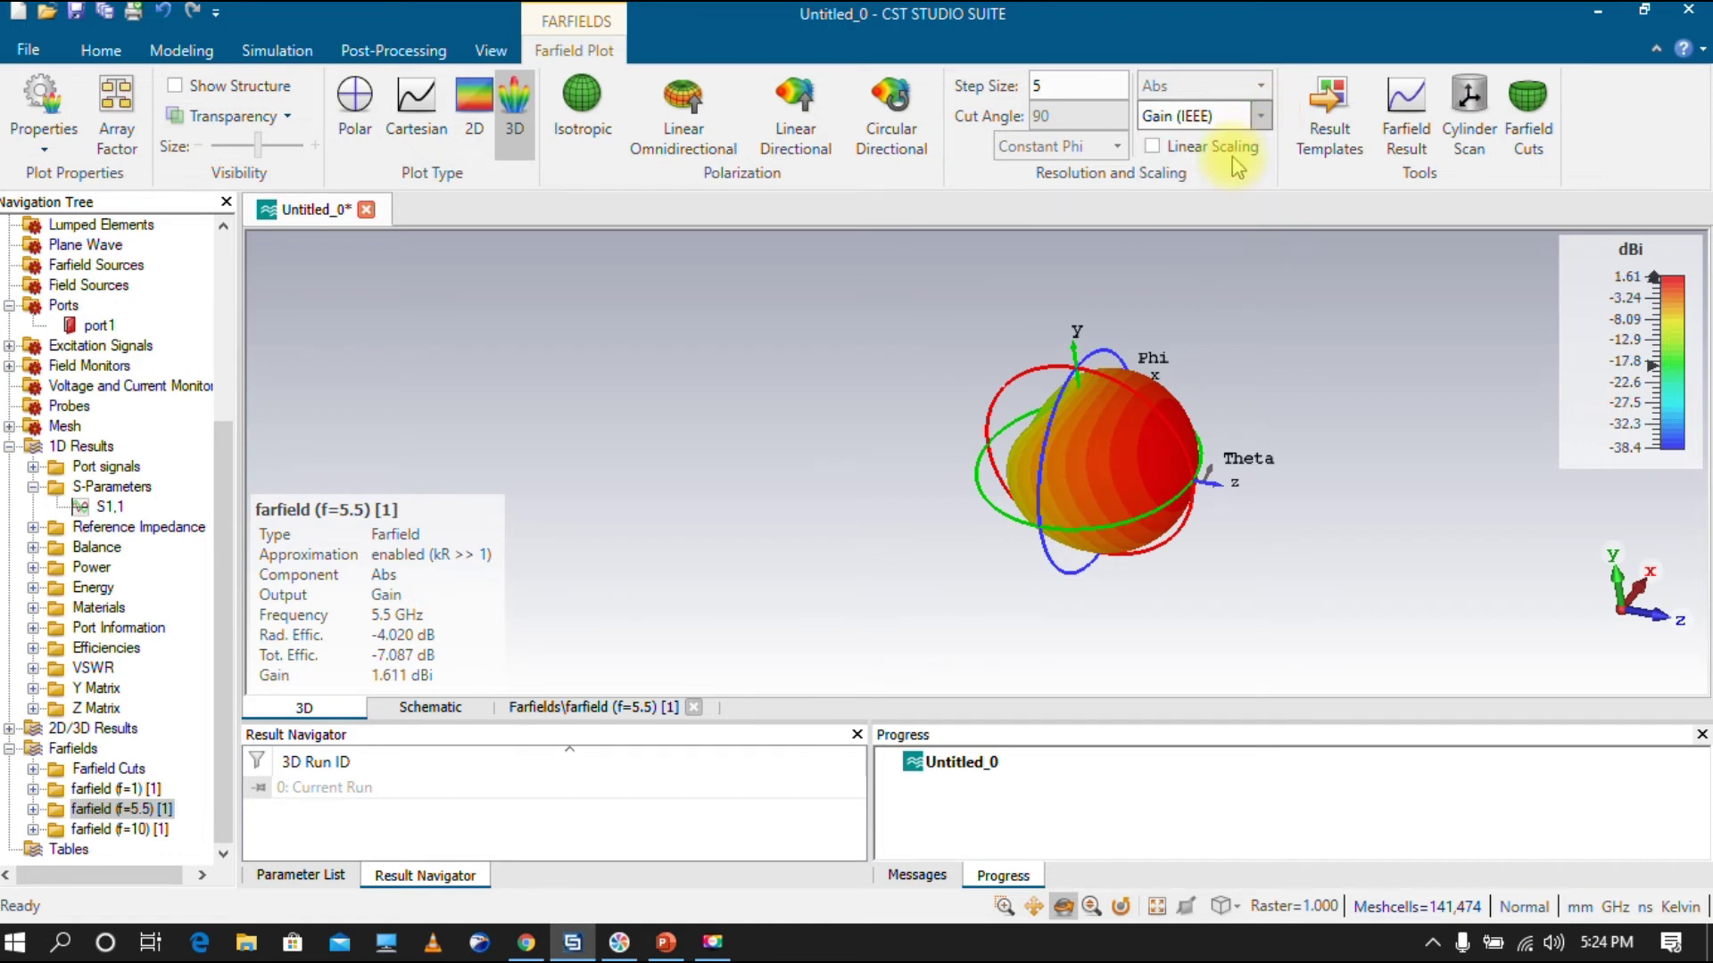
double_click(1115, 519)
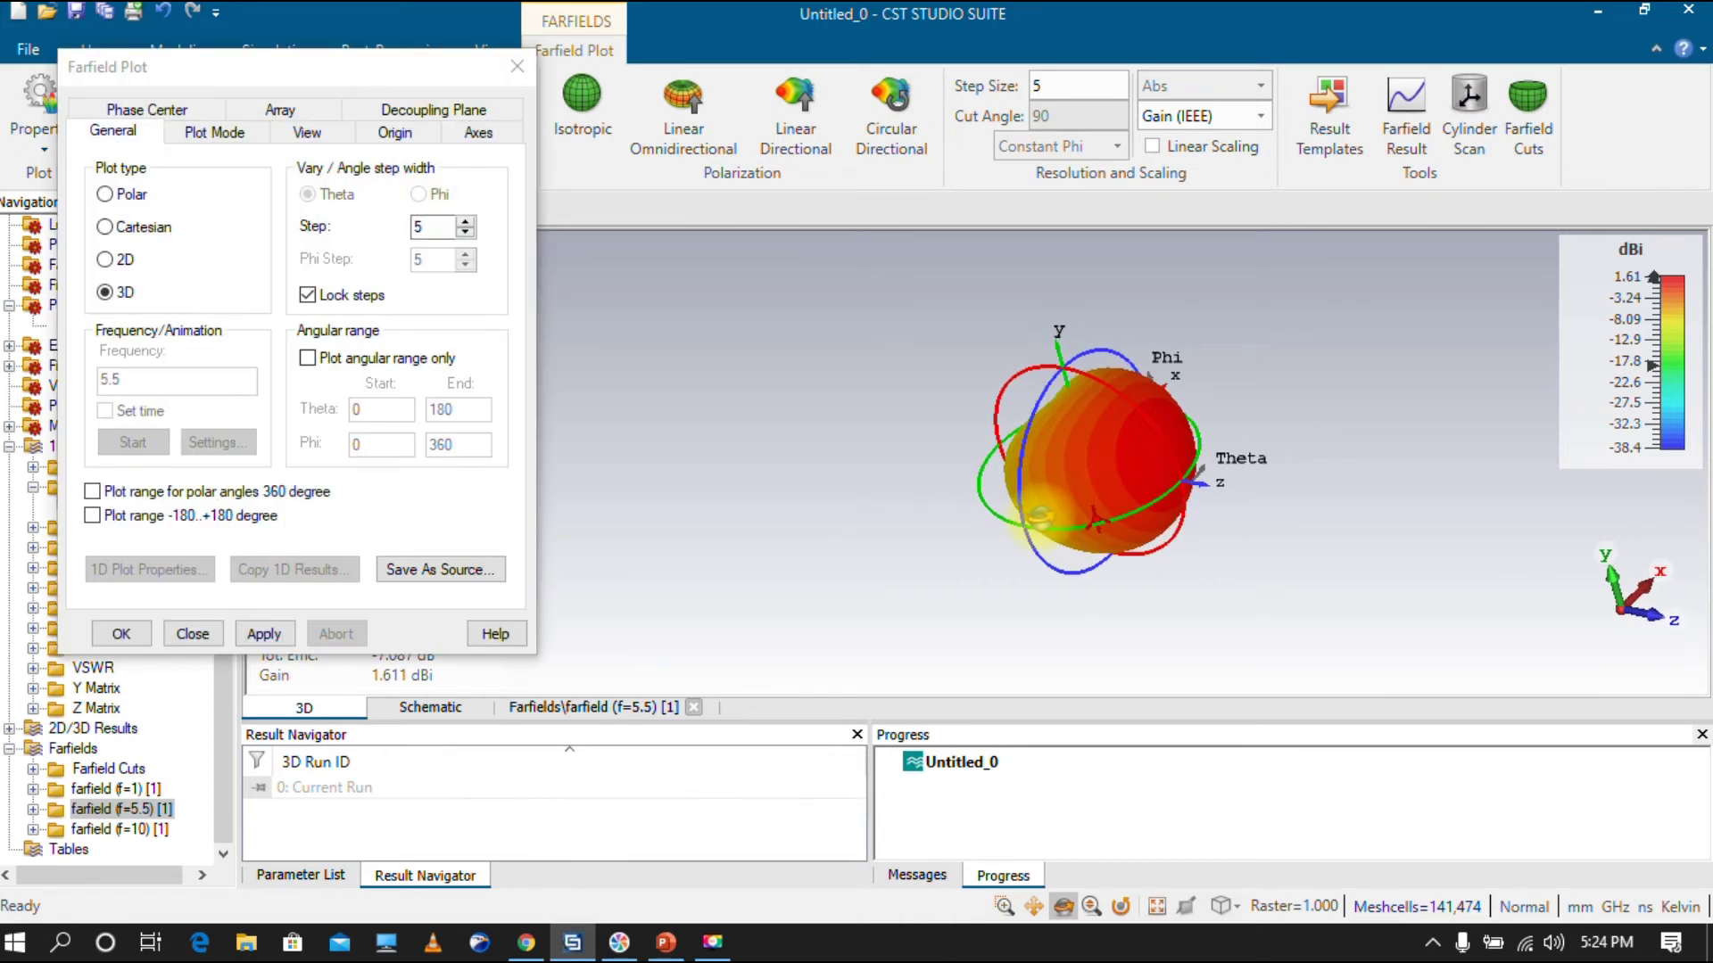
click(517, 66)
drag(1116, 482, 1075, 487)
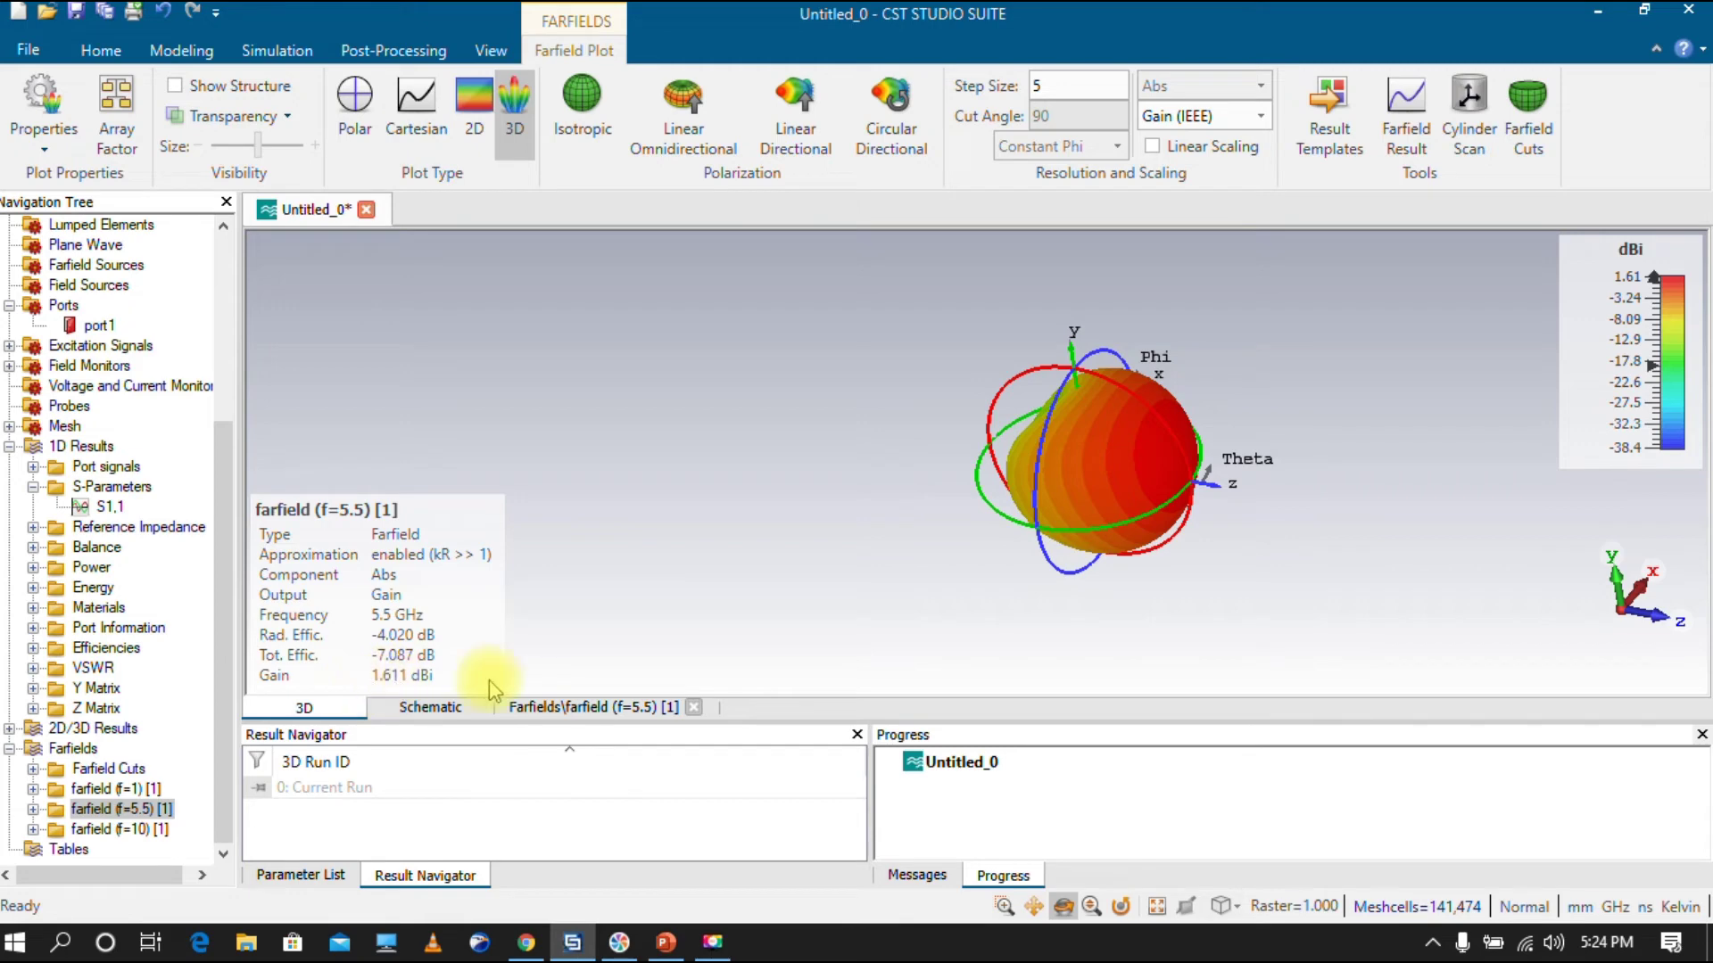
drag(1082, 573, 1273, 539)
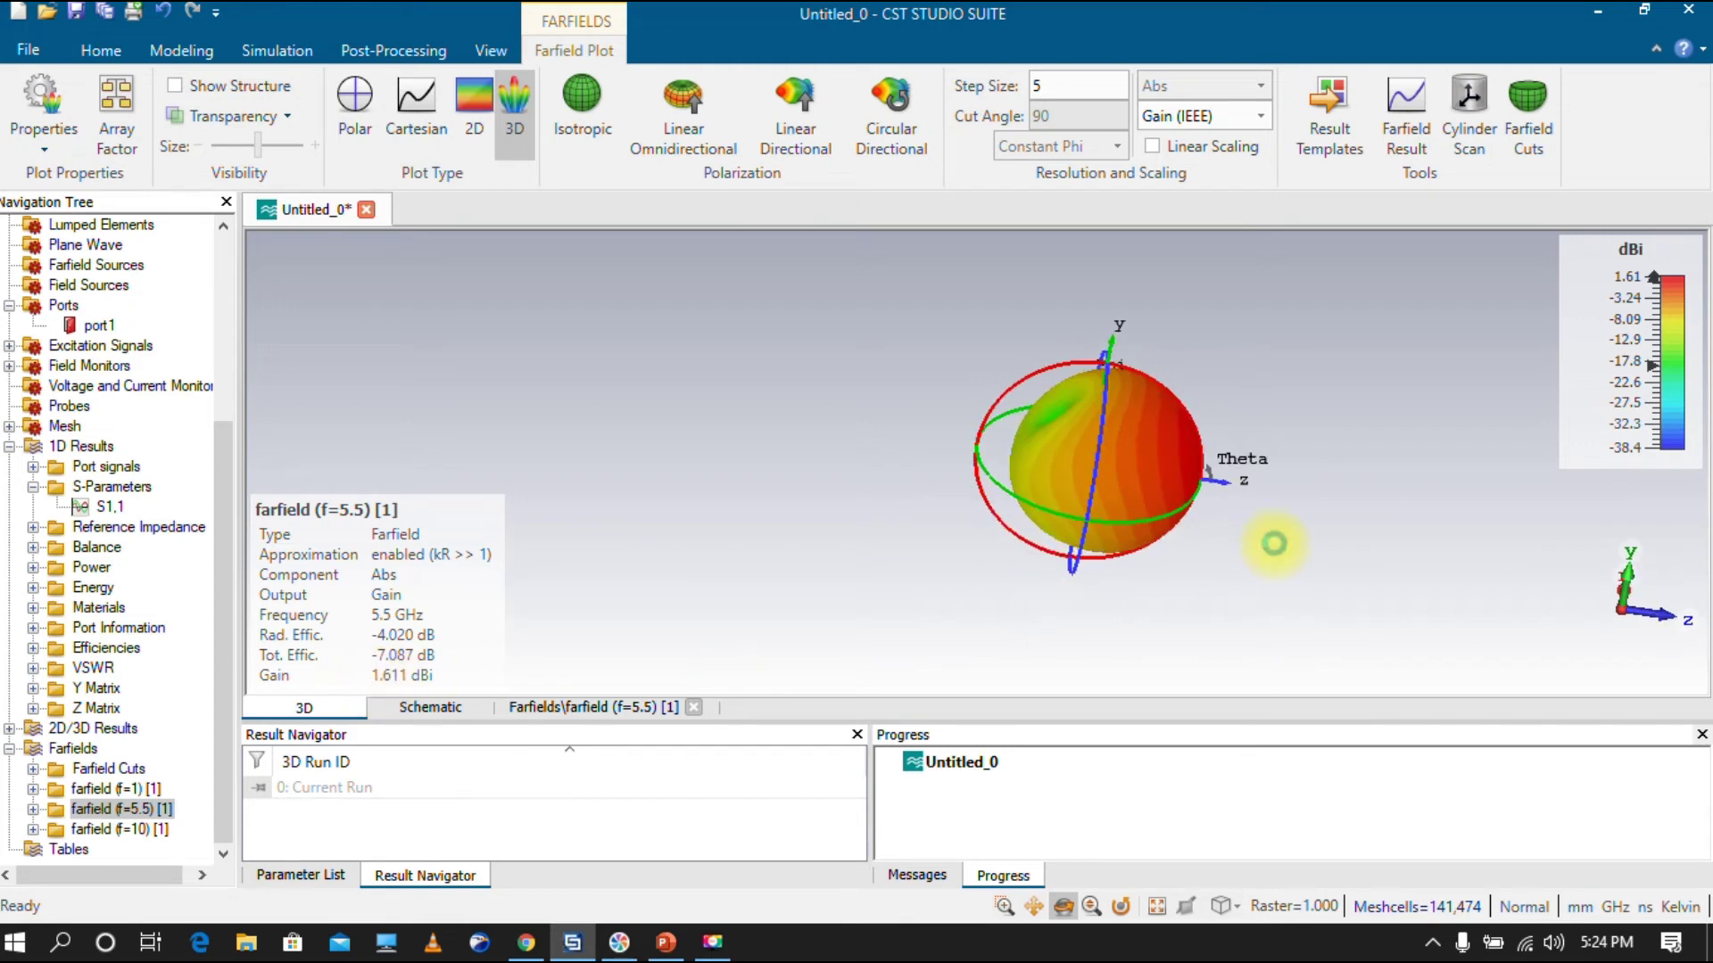
Display the 10 GHz farfield, switch its output from gain to Directivity, and examine the 3D pattern
click(134, 830)
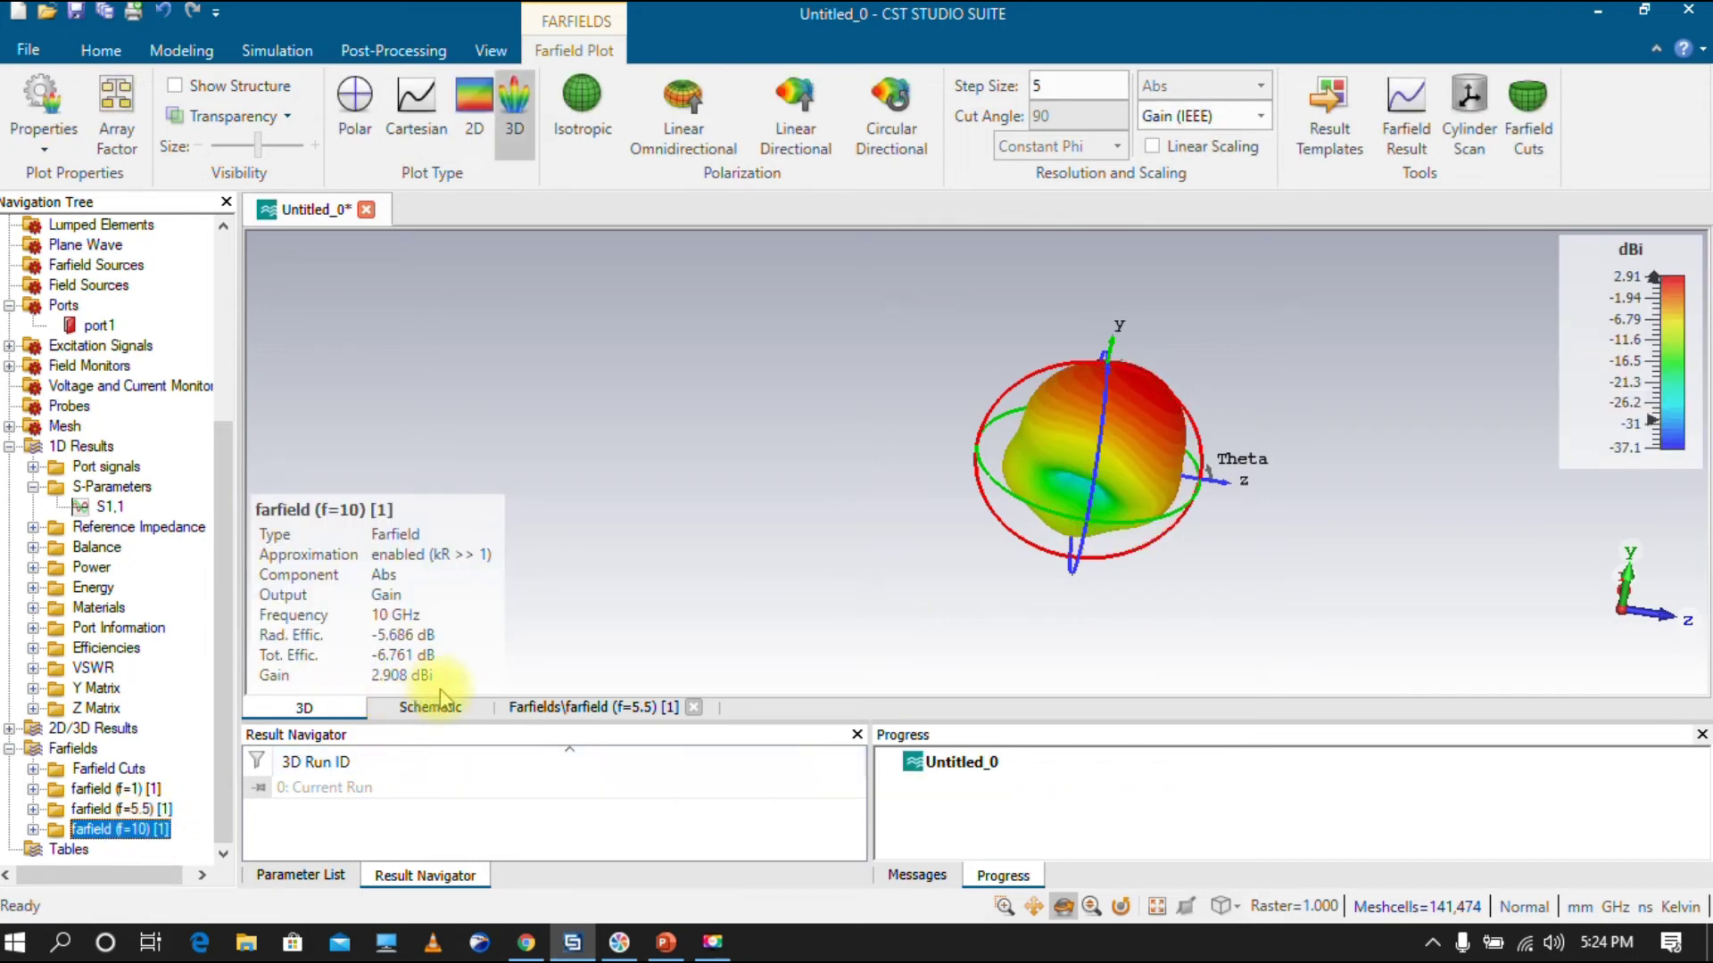
click(1260, 116)
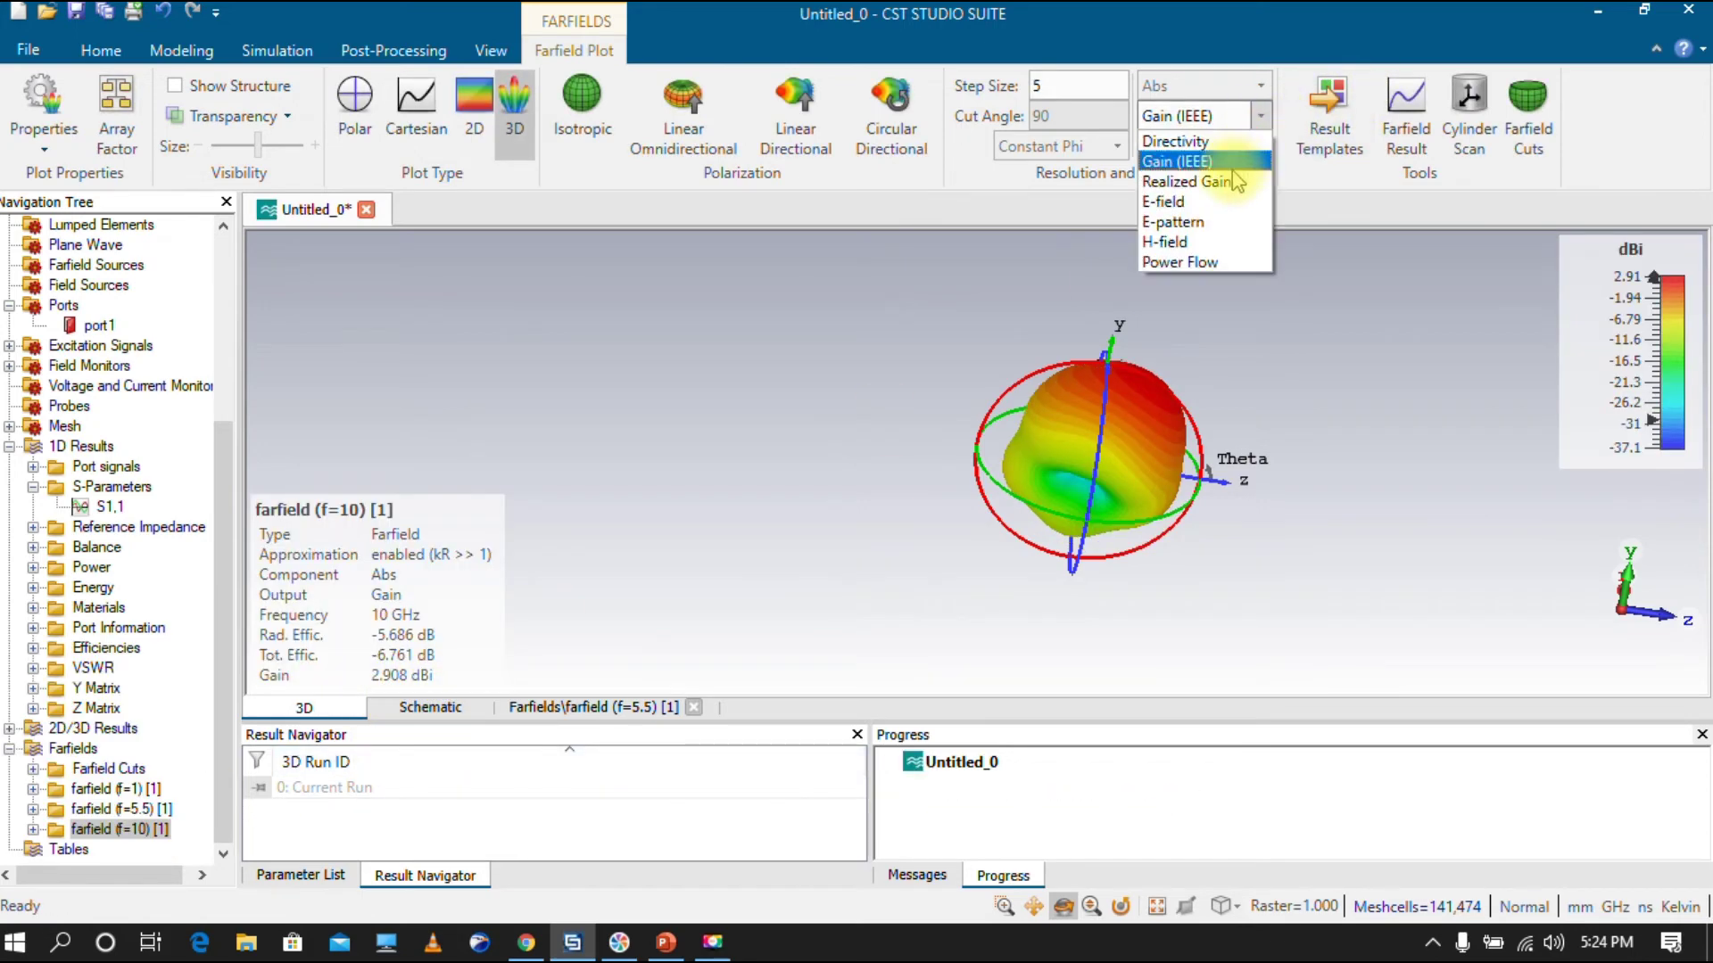
click(1186, 141)
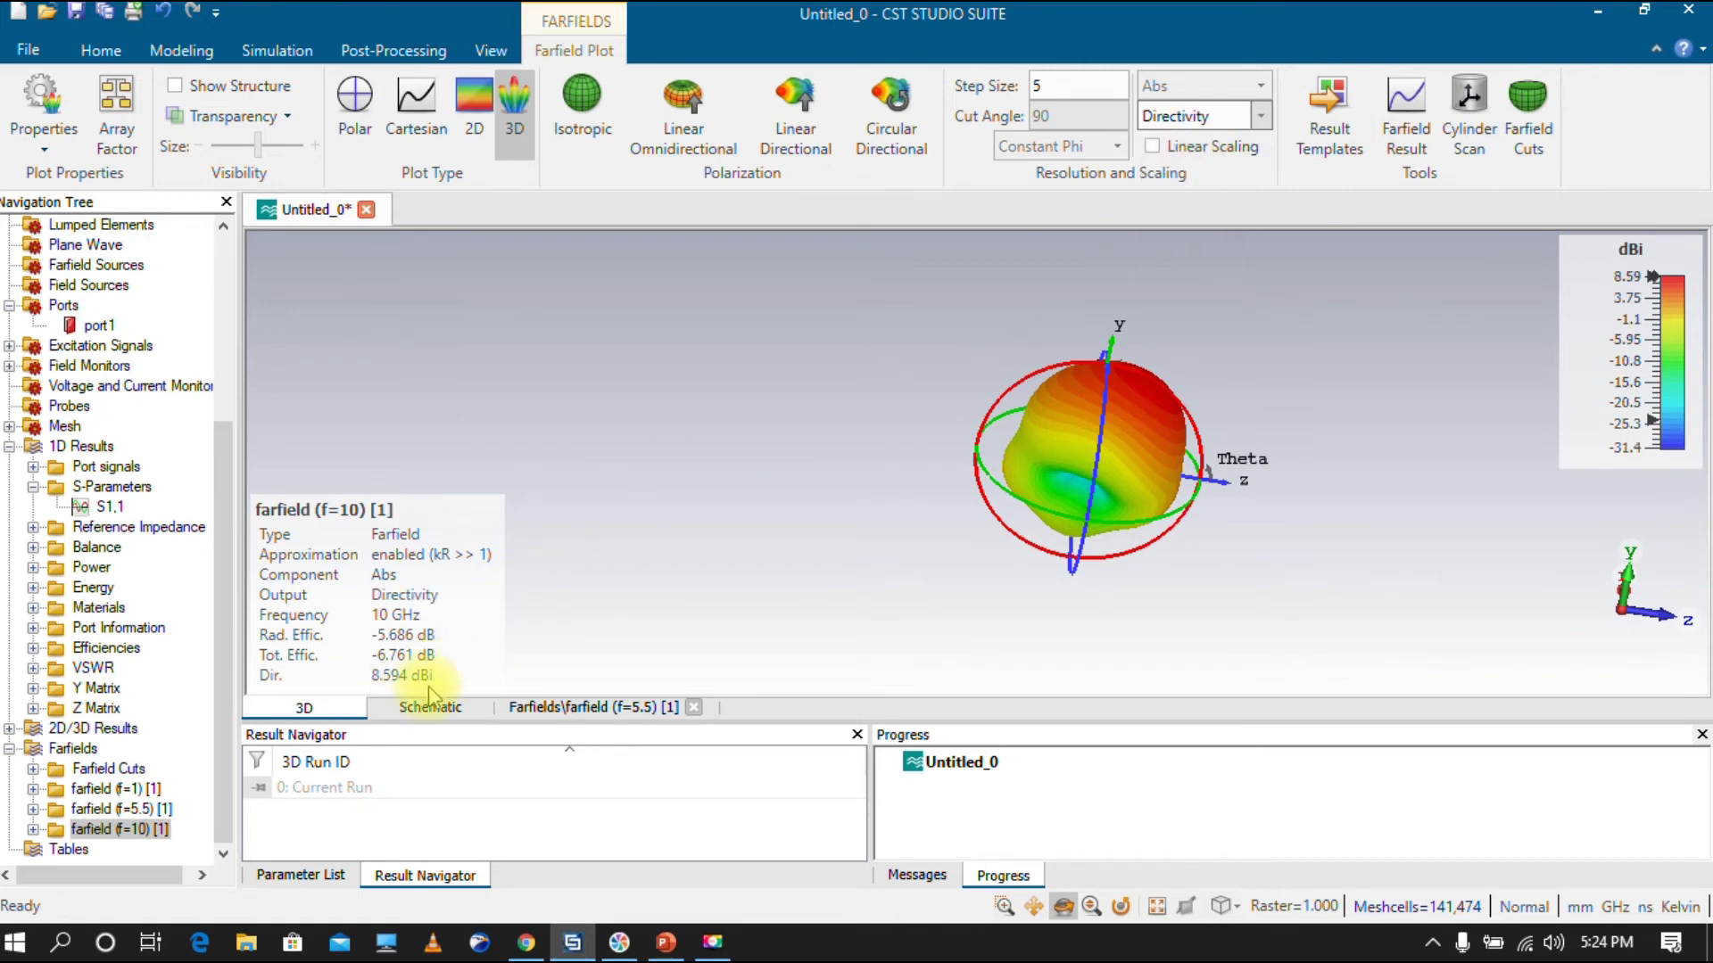
drag(1010, 527, 1291, 547)
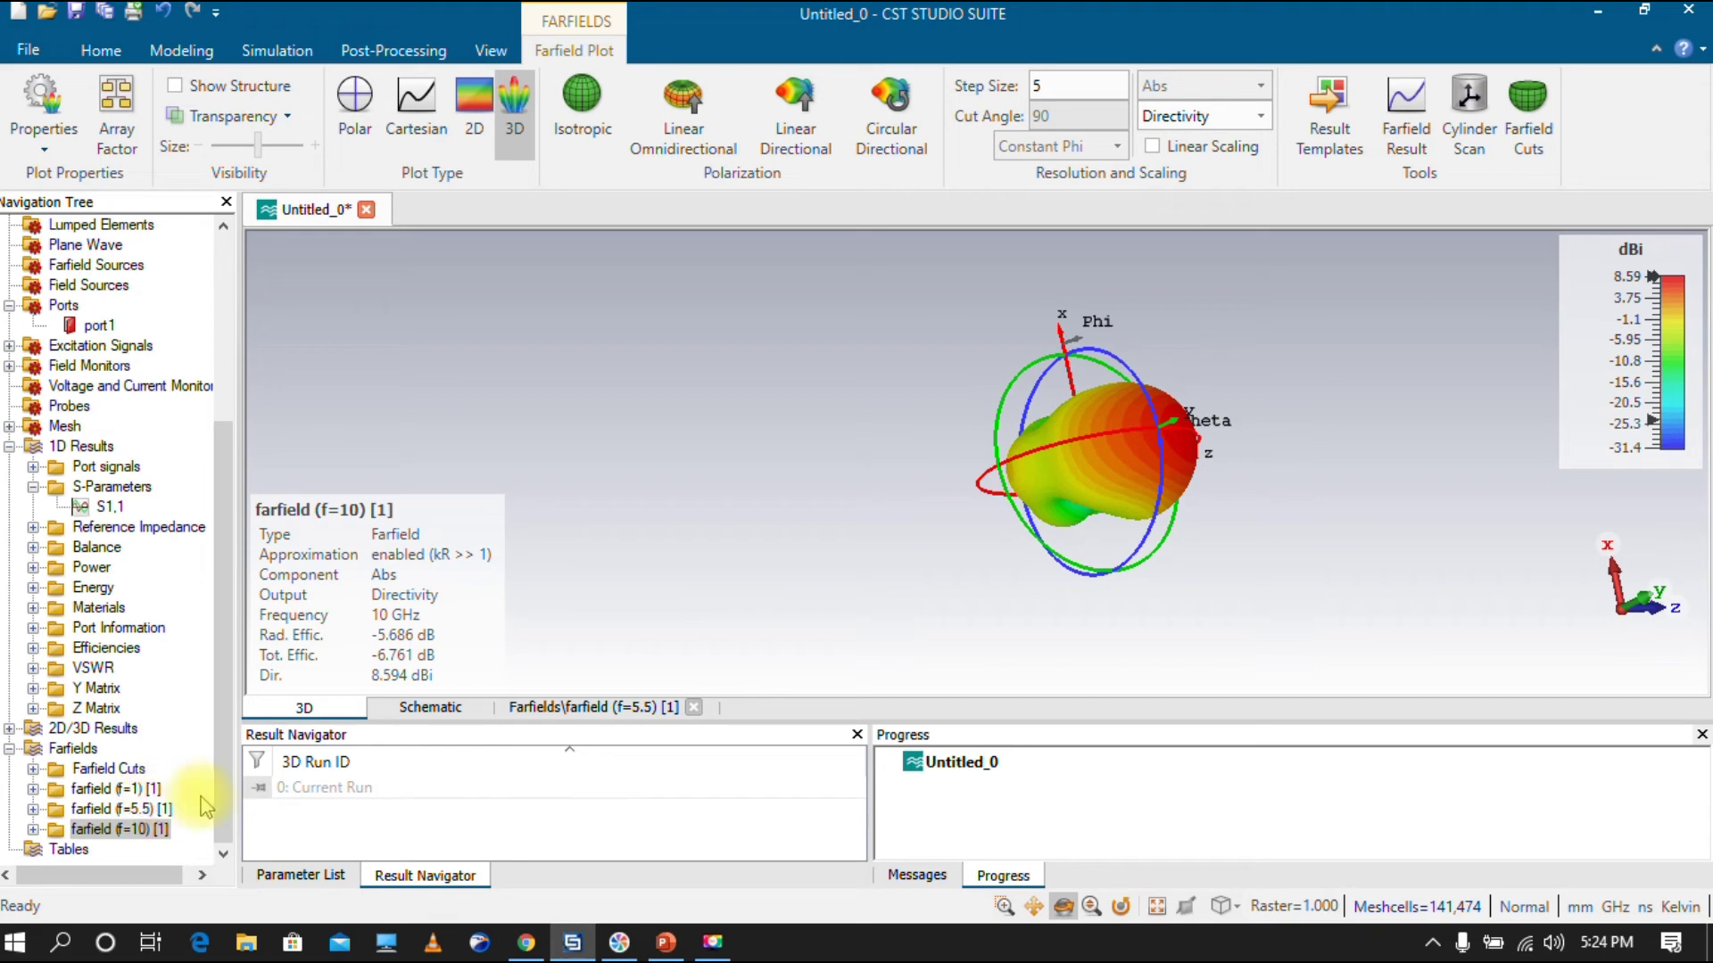
Display the VSWR1 curve from the 1D results, followed by the S1,1 curve, and examine the matching
click(86, 690)
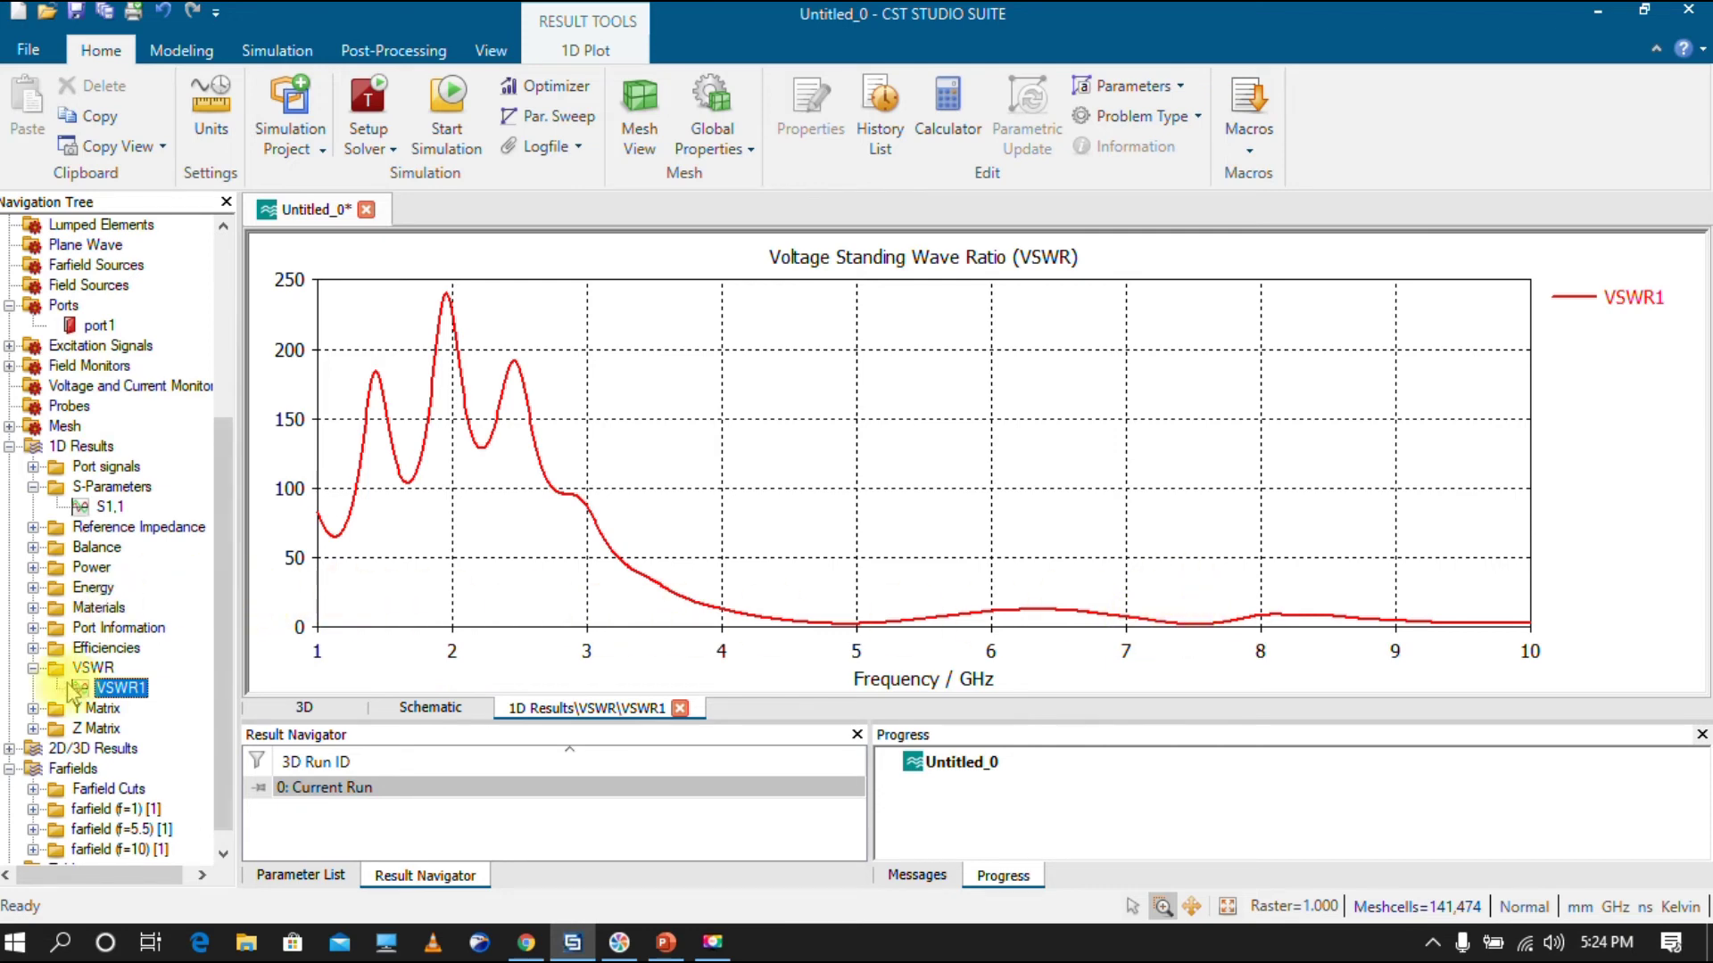
click(32, 669)
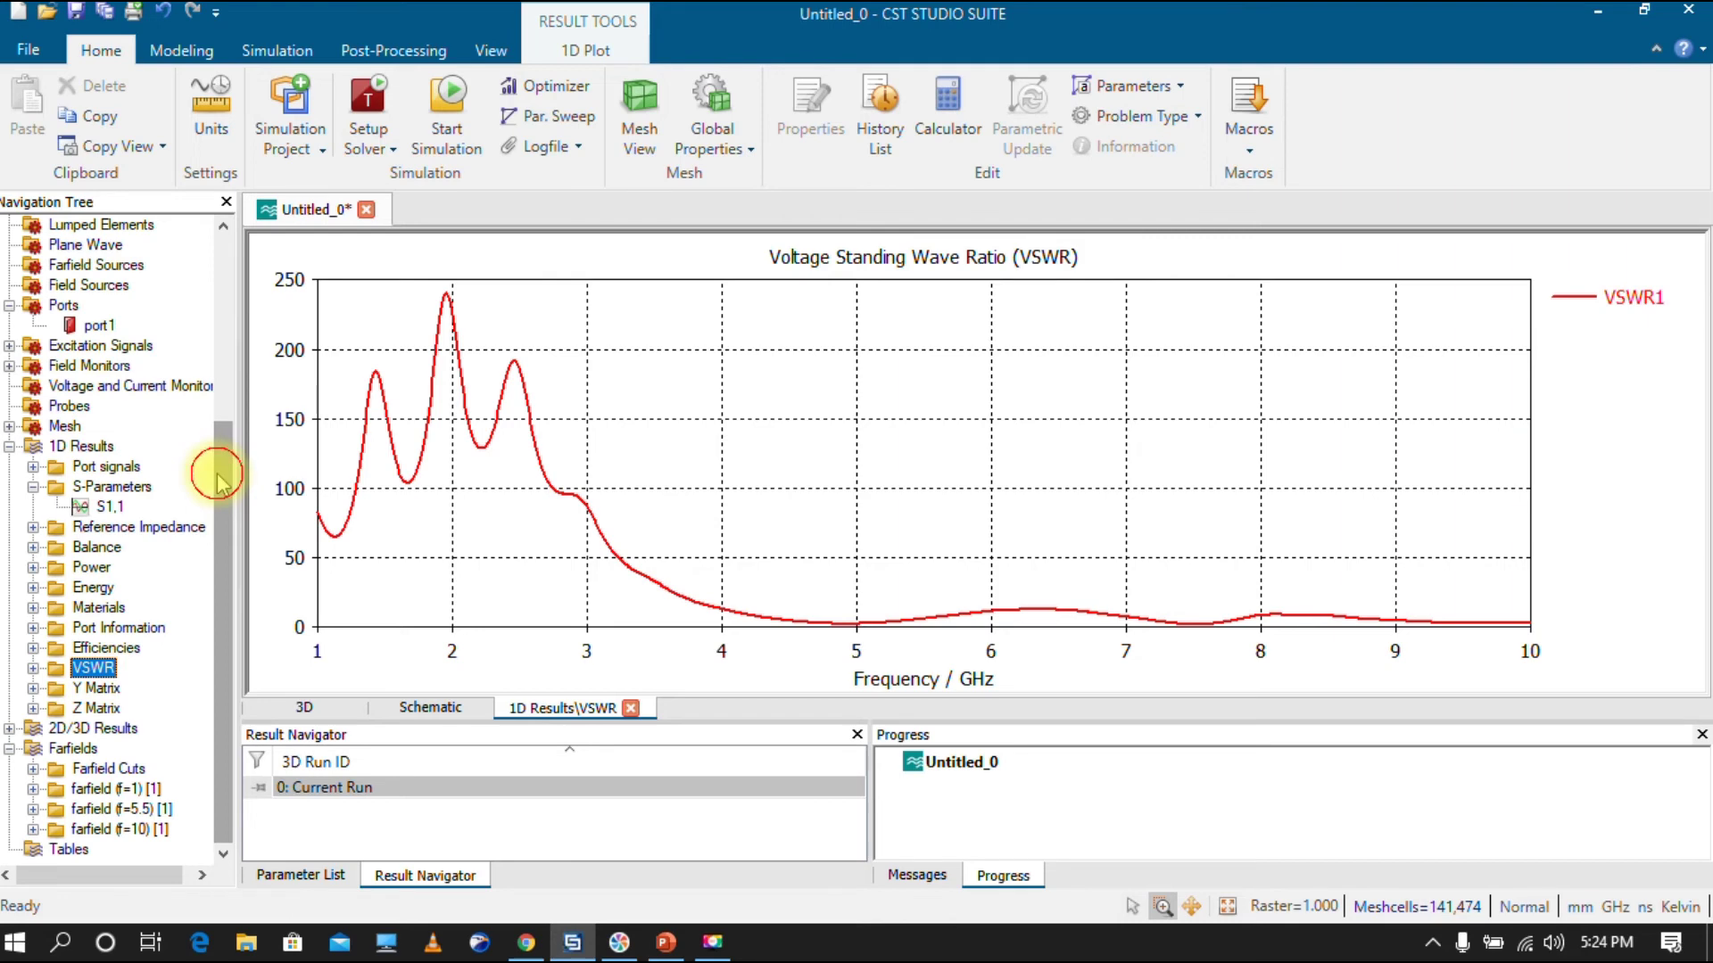
drag(221, 474, 247, 290)
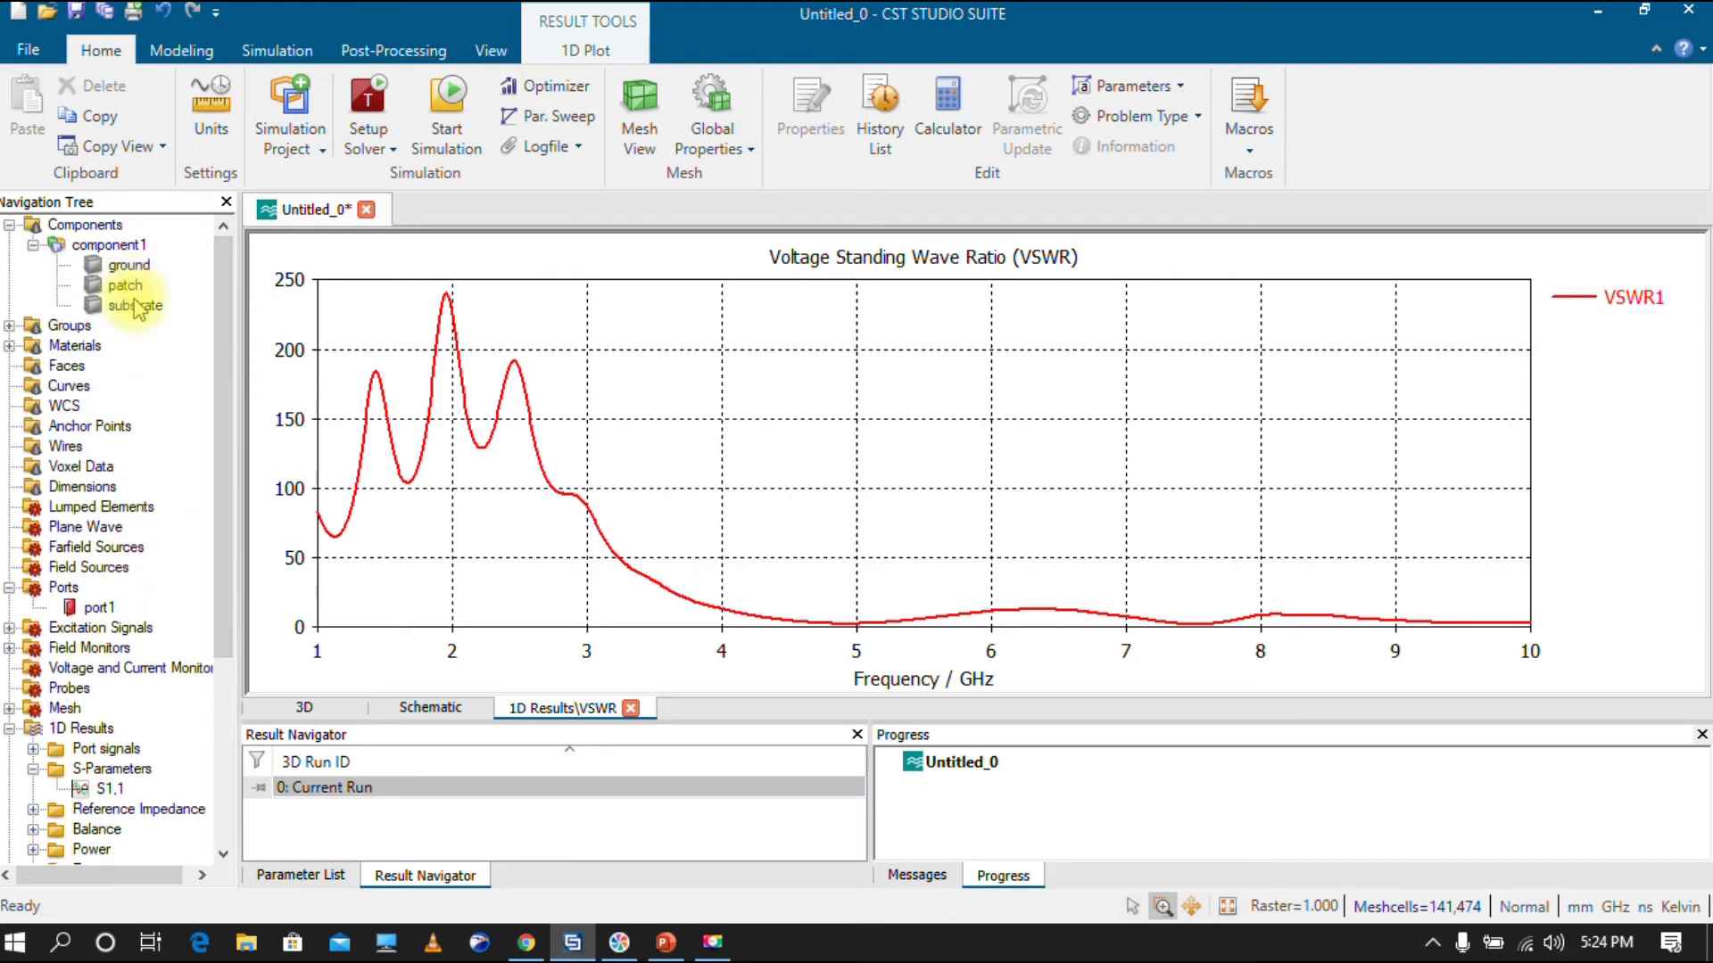
mouse_move(138, 307)
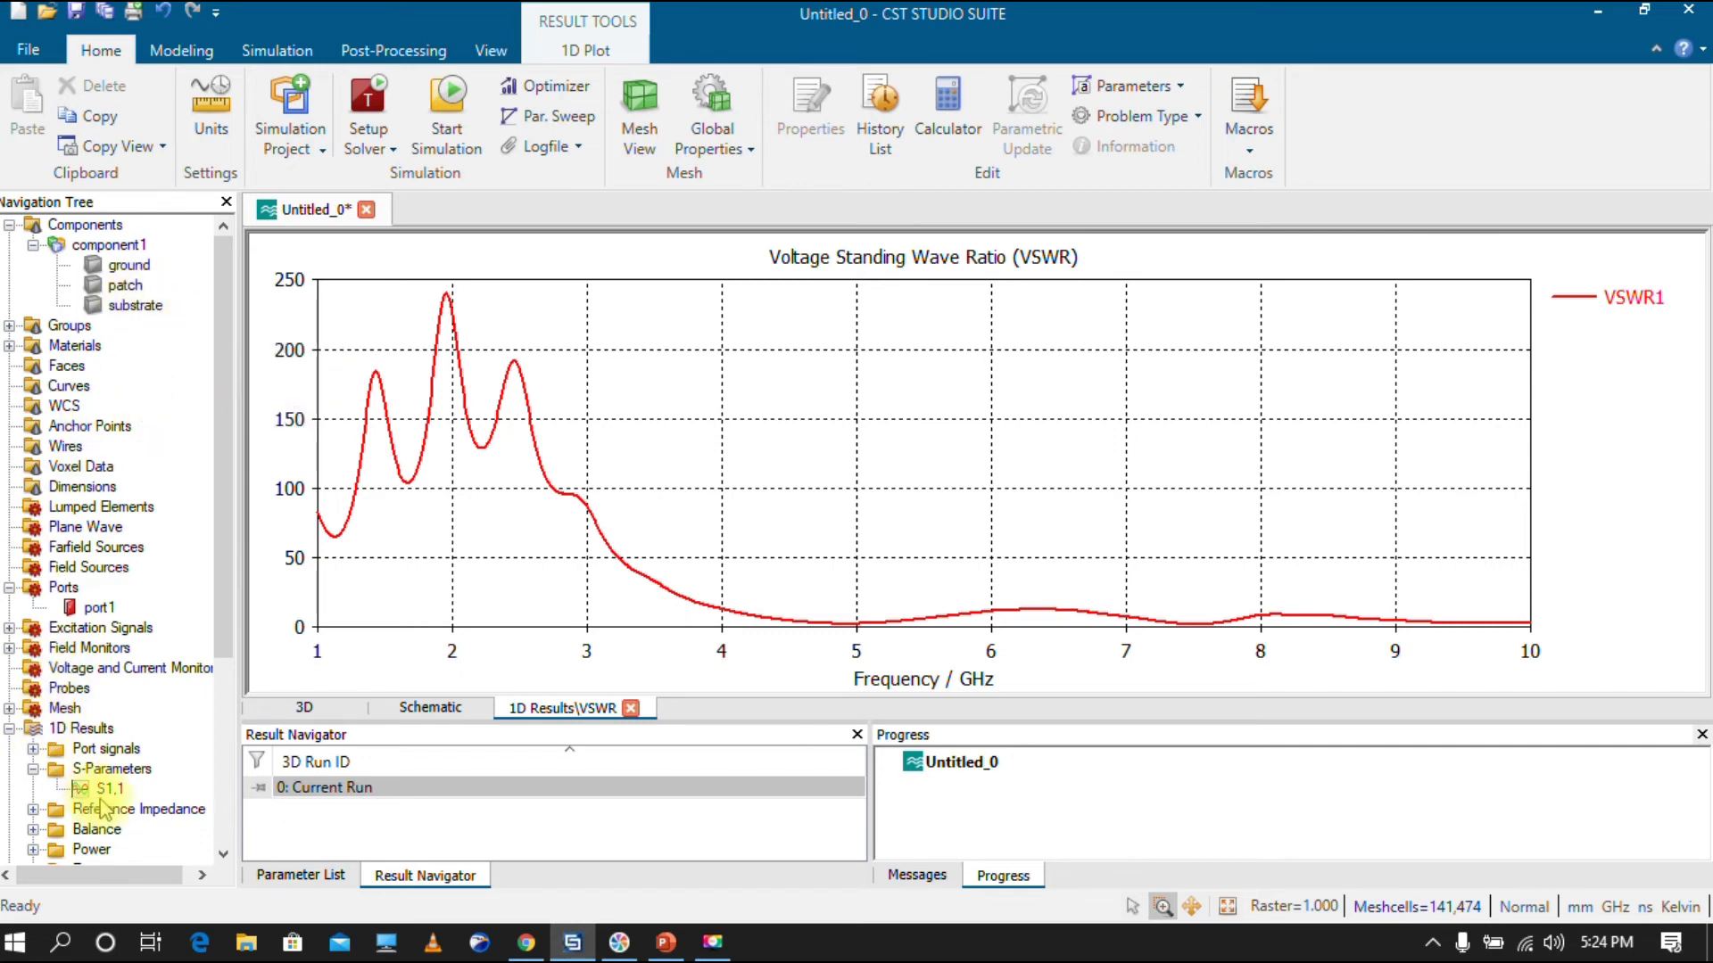
click(107, 788)
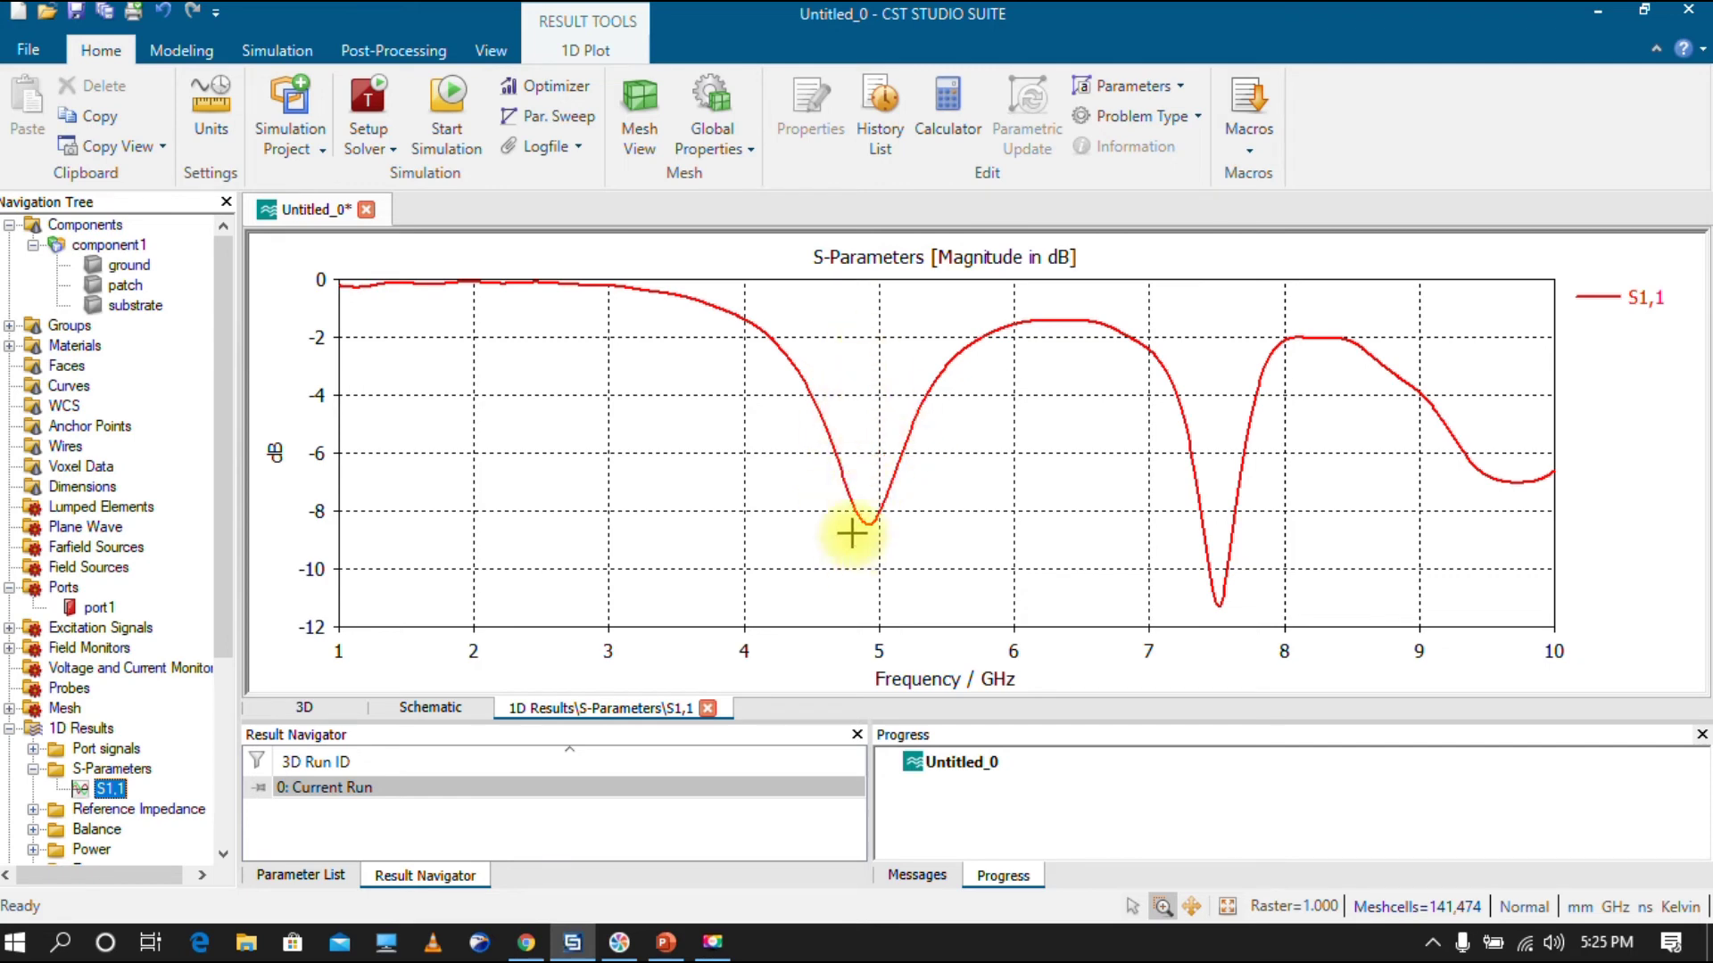
Show the ground plane face-on and start a new brick named cut, spanning X from -22/2 to 22/2
click(129, 267)
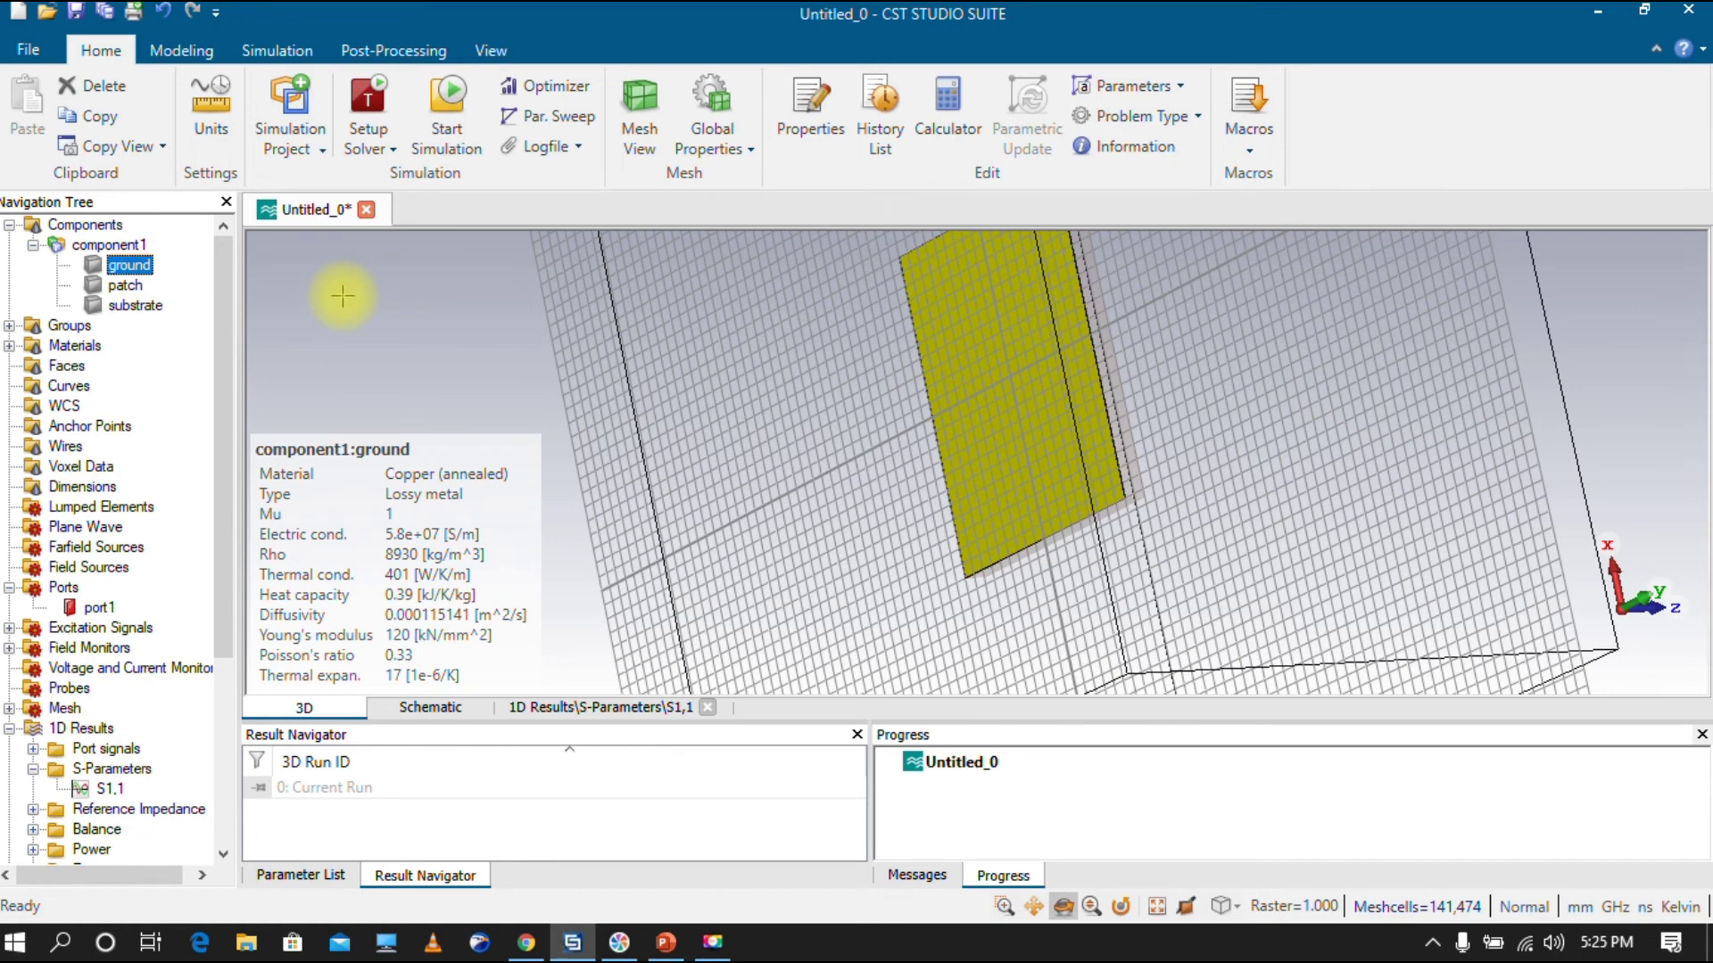
key(5)
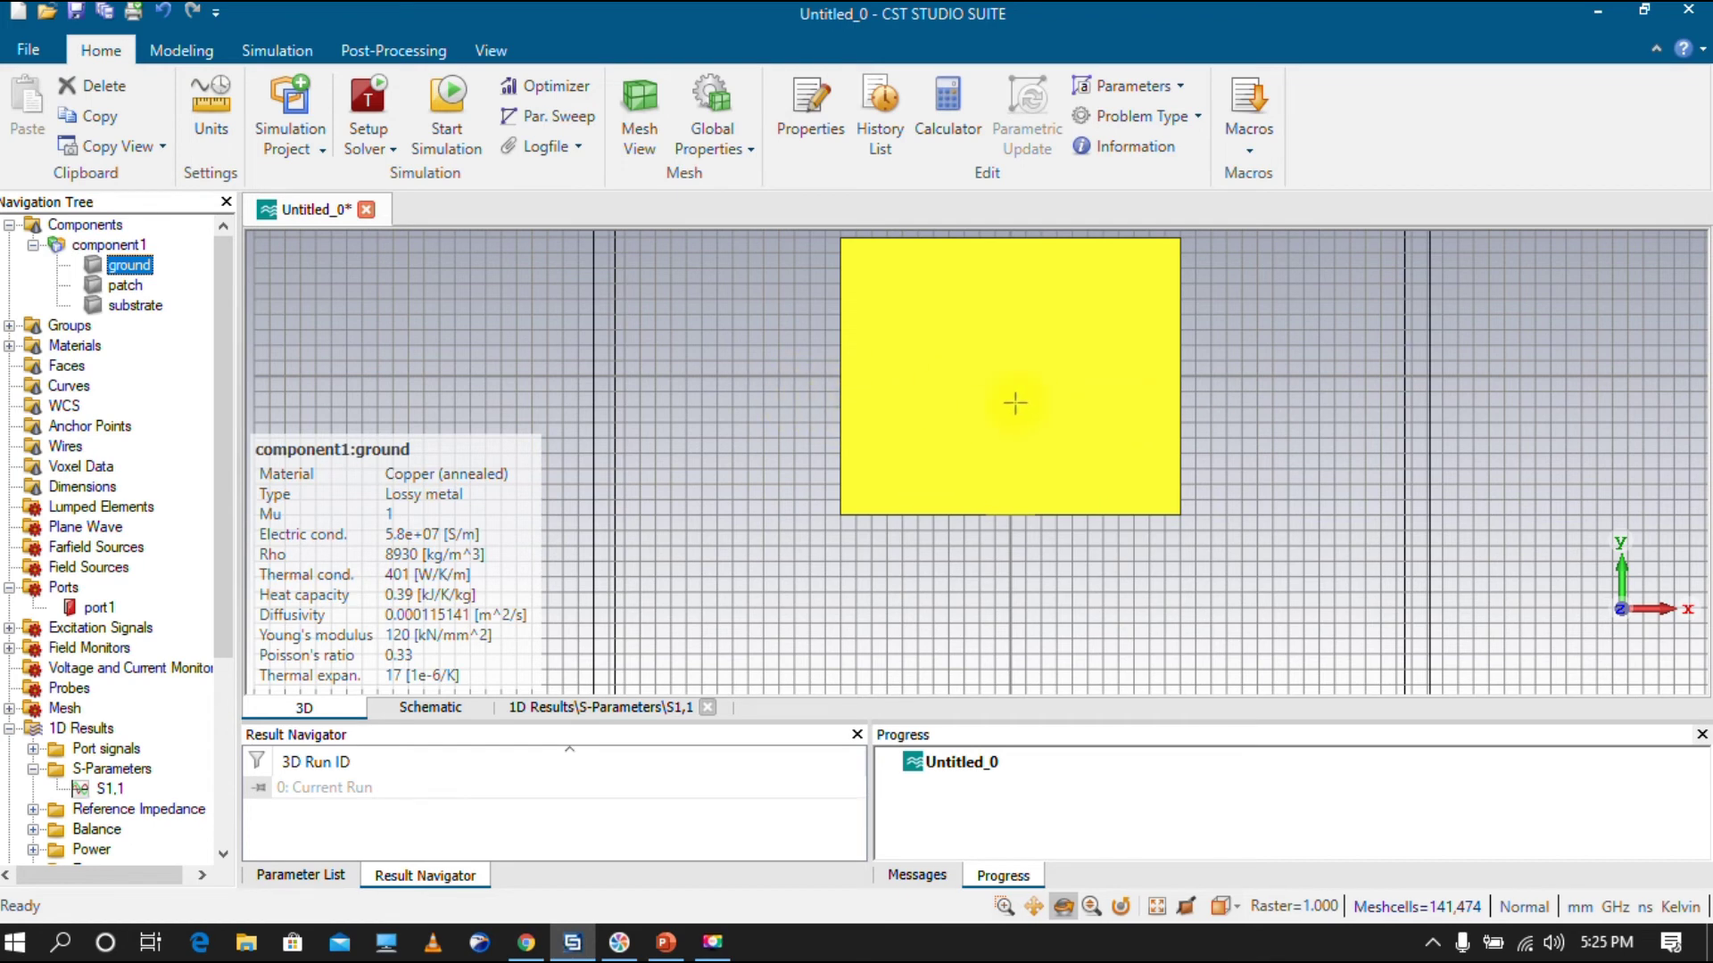
click(187, 50)
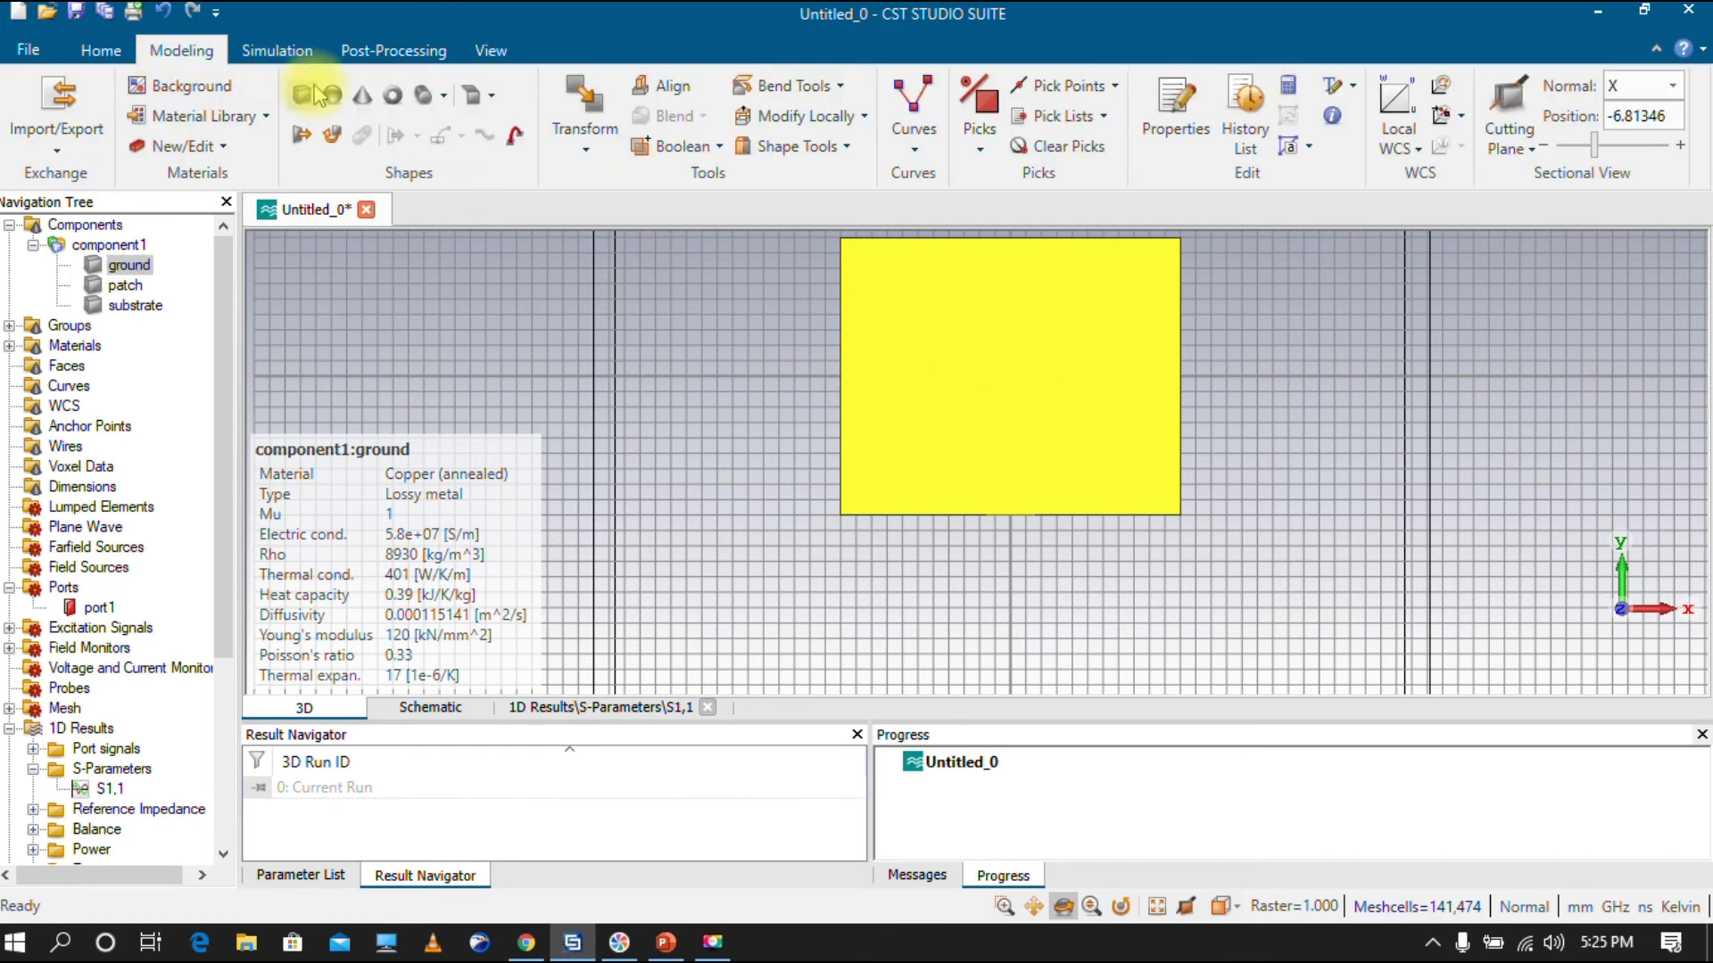
click(303, 97)
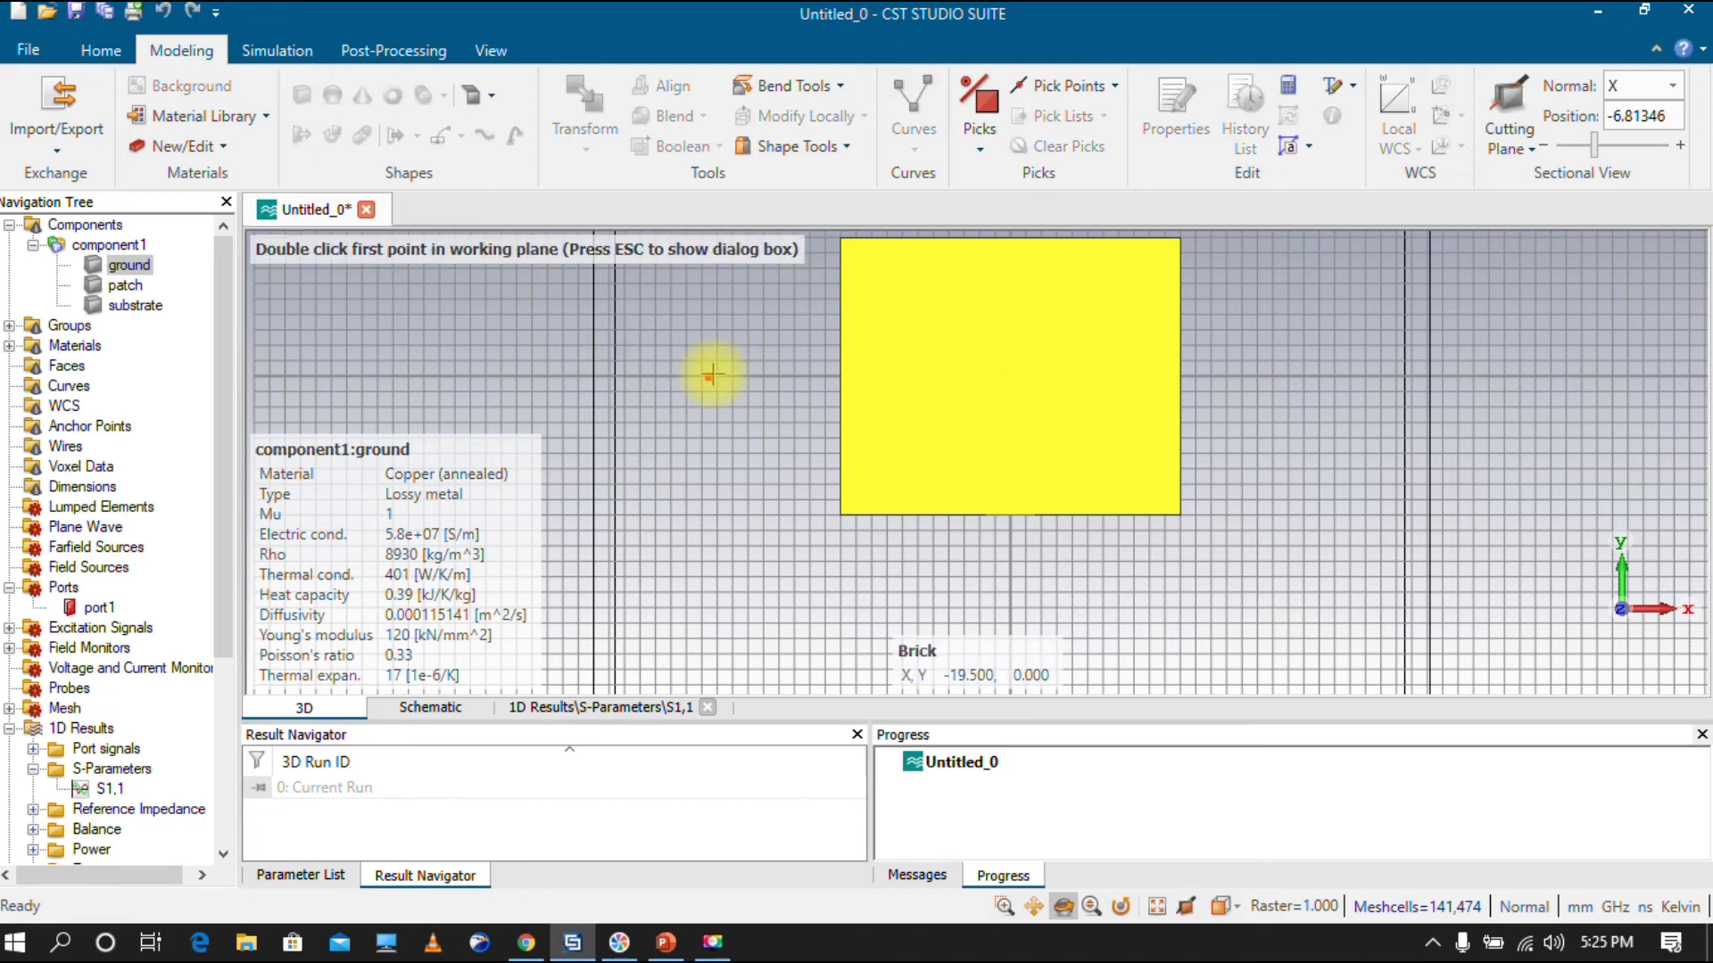
key(Escape)
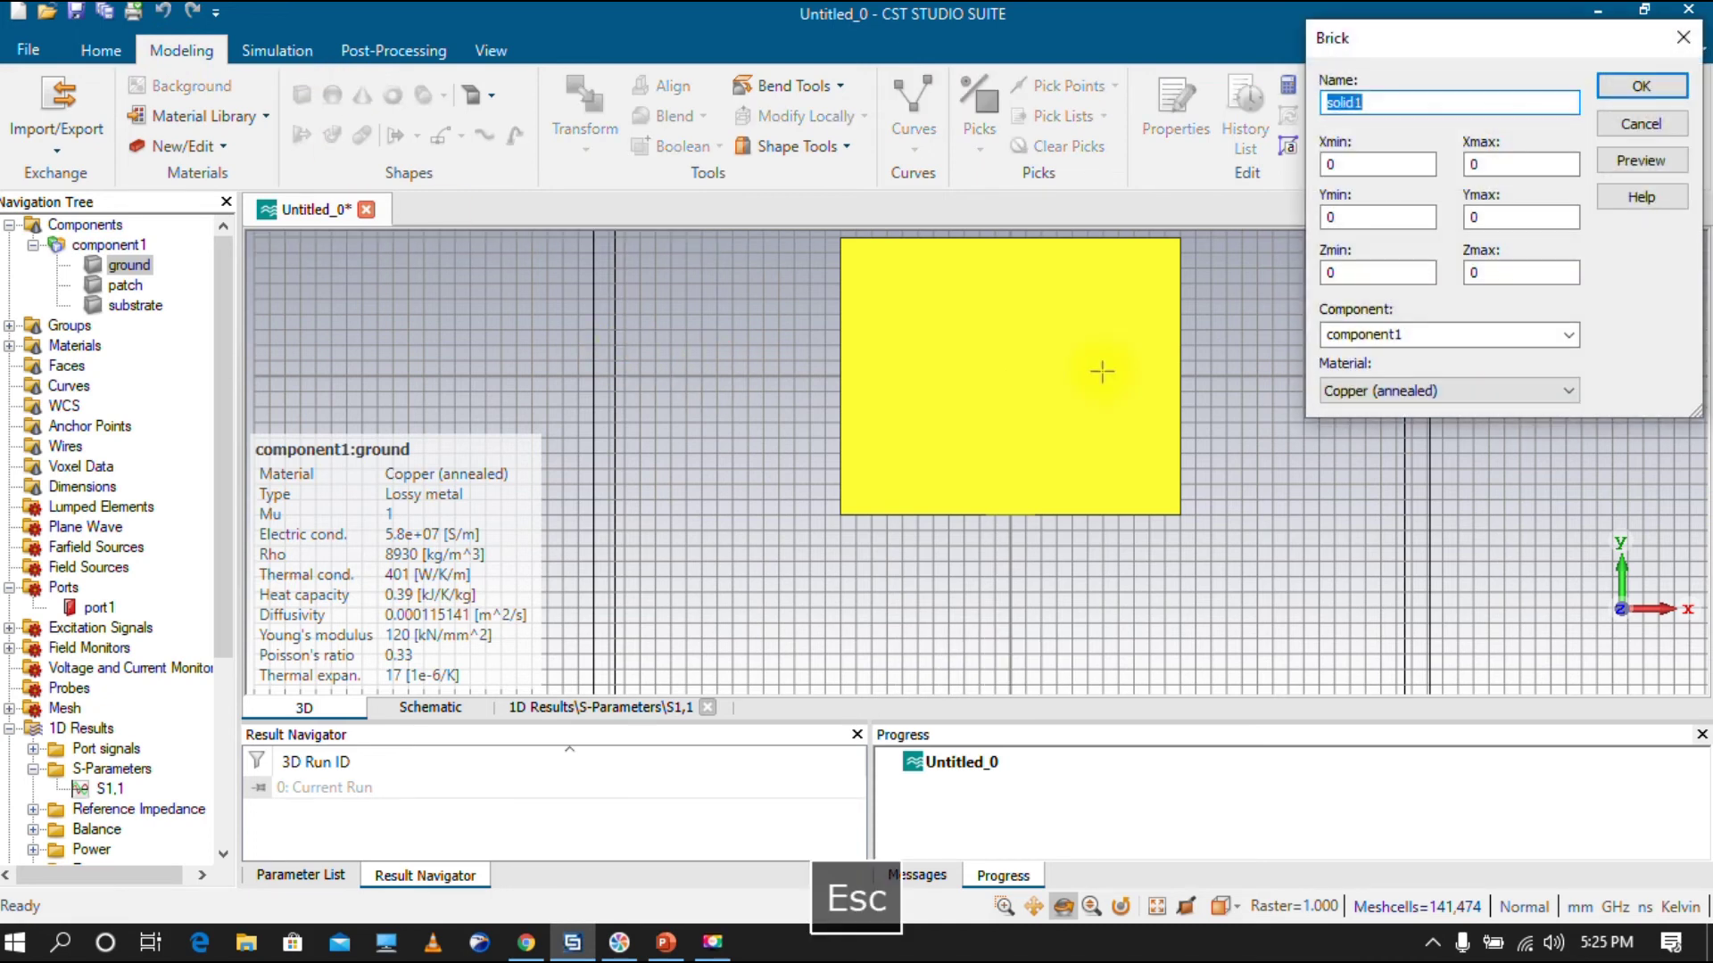
text(cut)
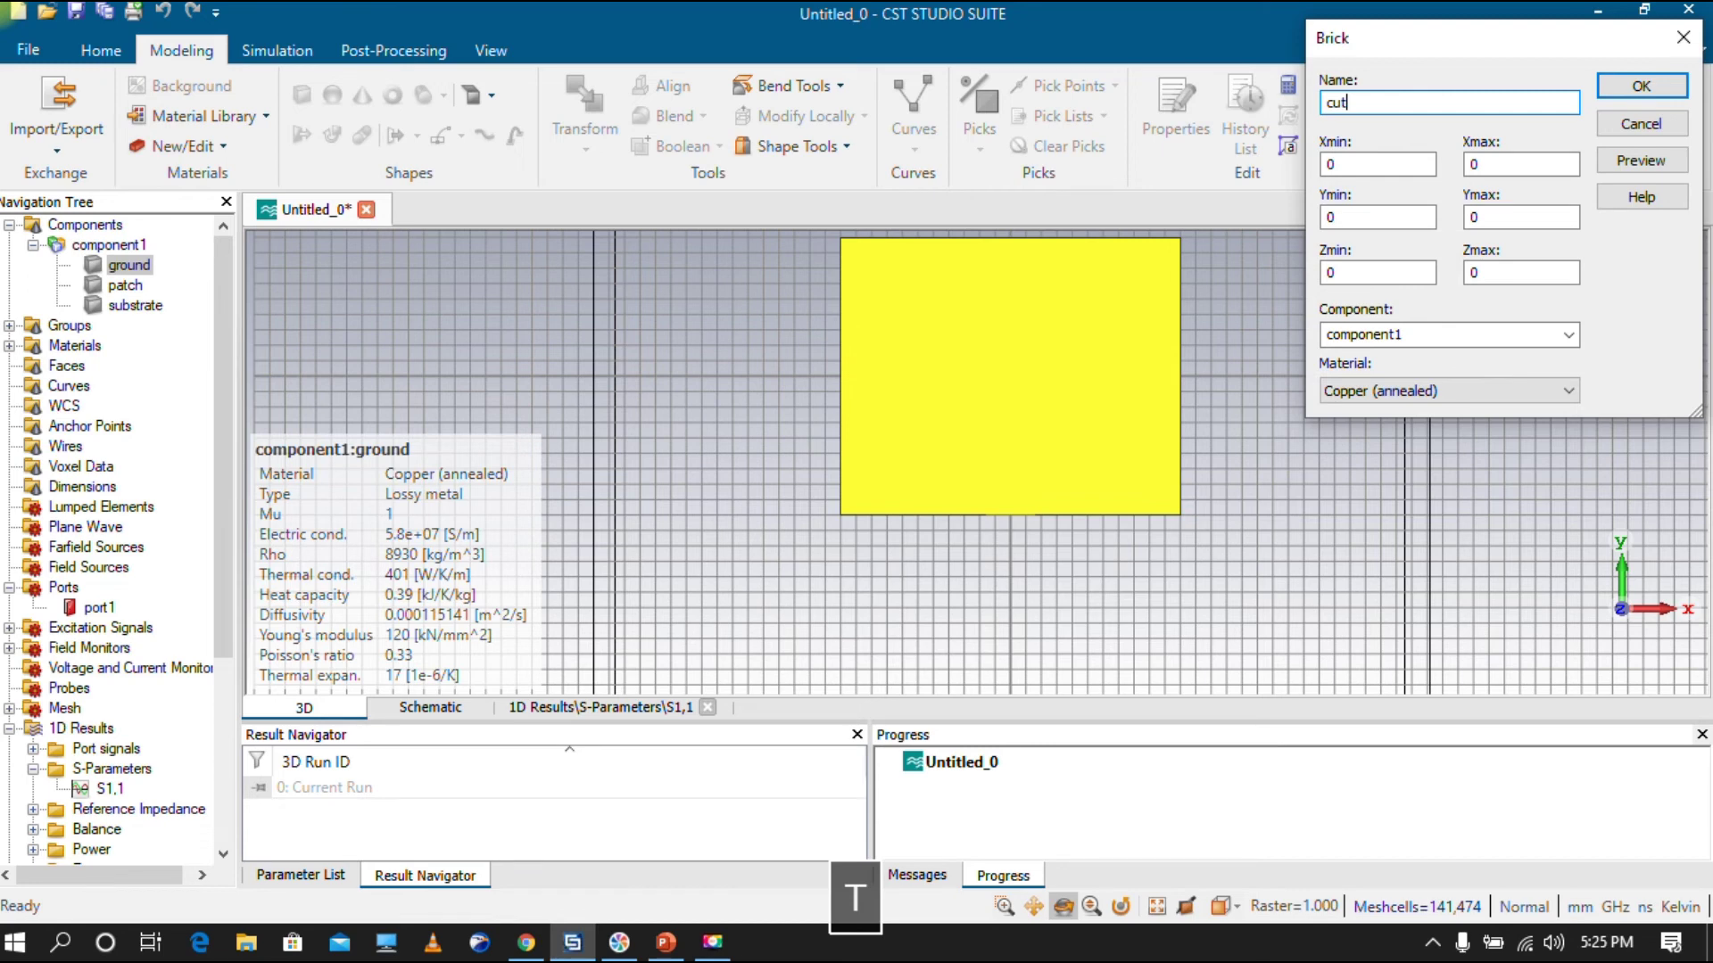
key(Tab)
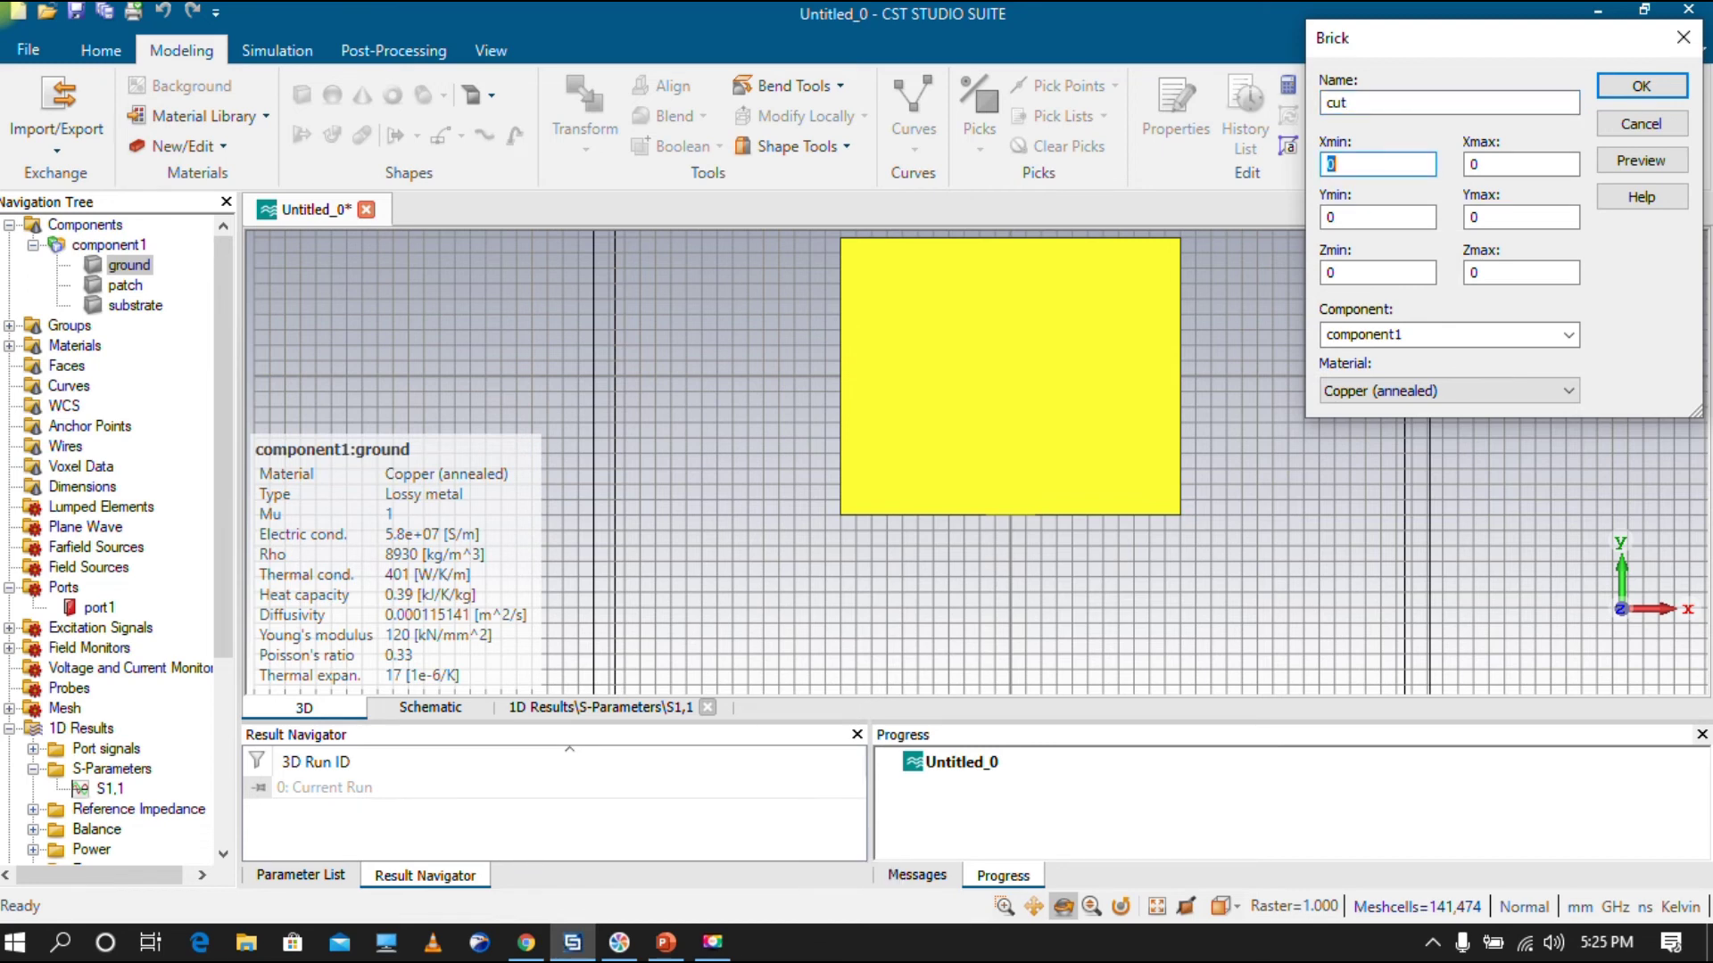
text(-2)
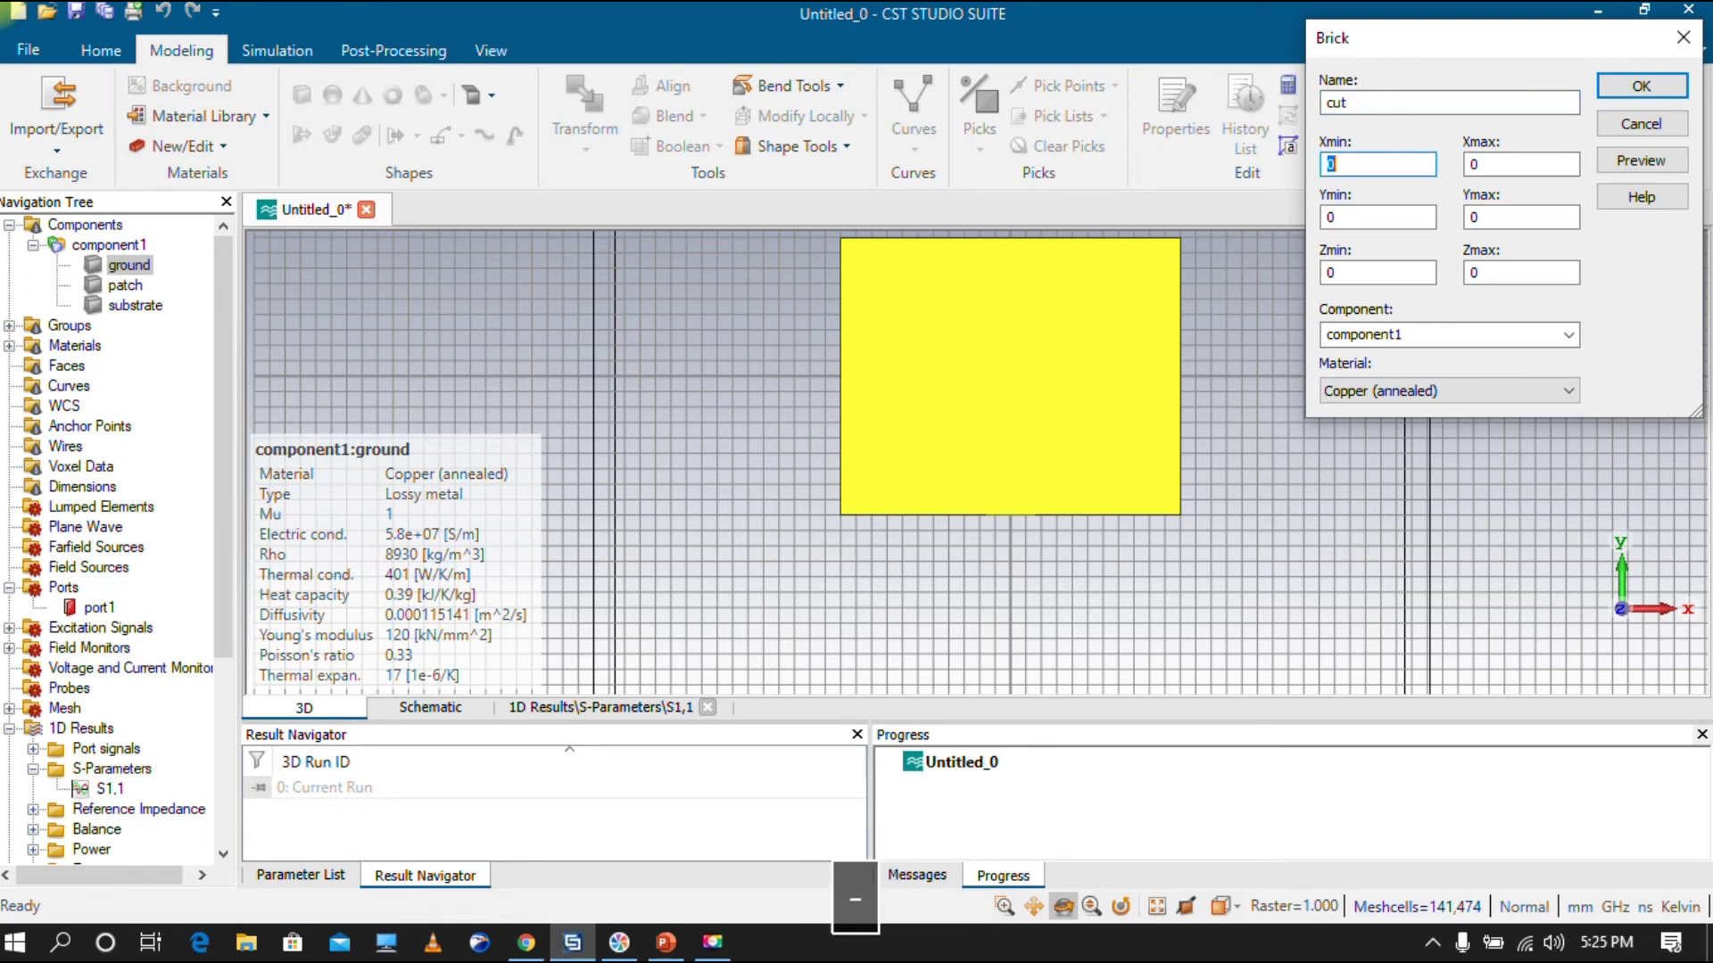
text(2/2)
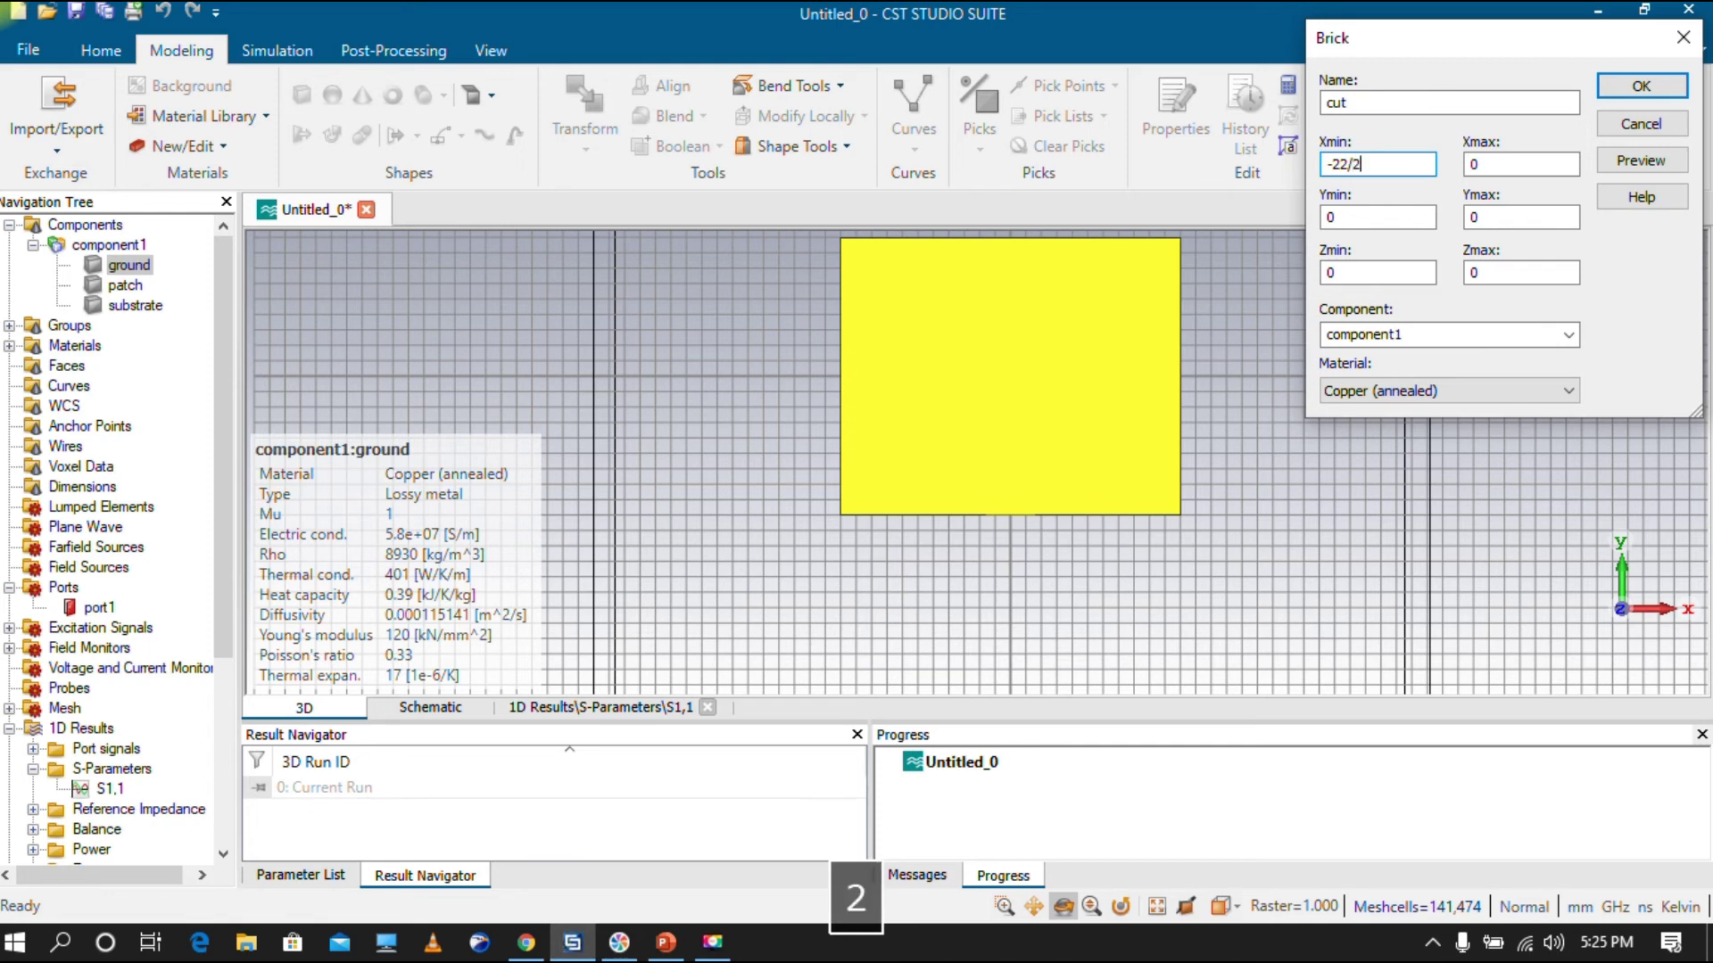
key(Tab)
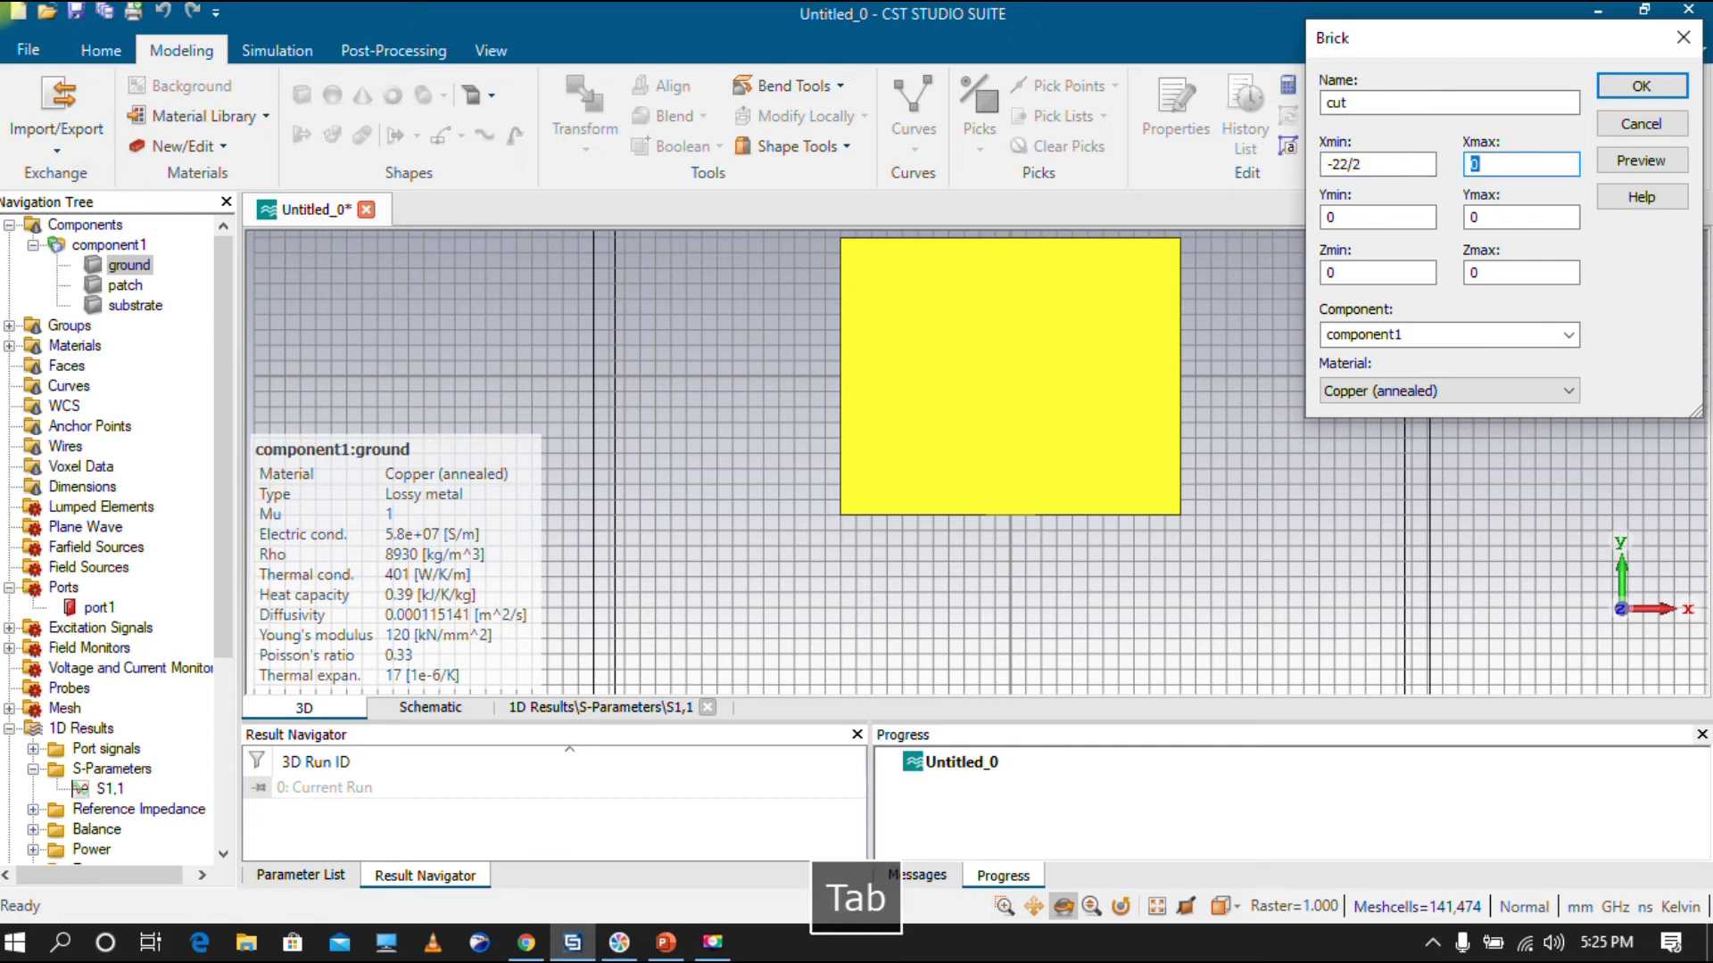
text(22/2)
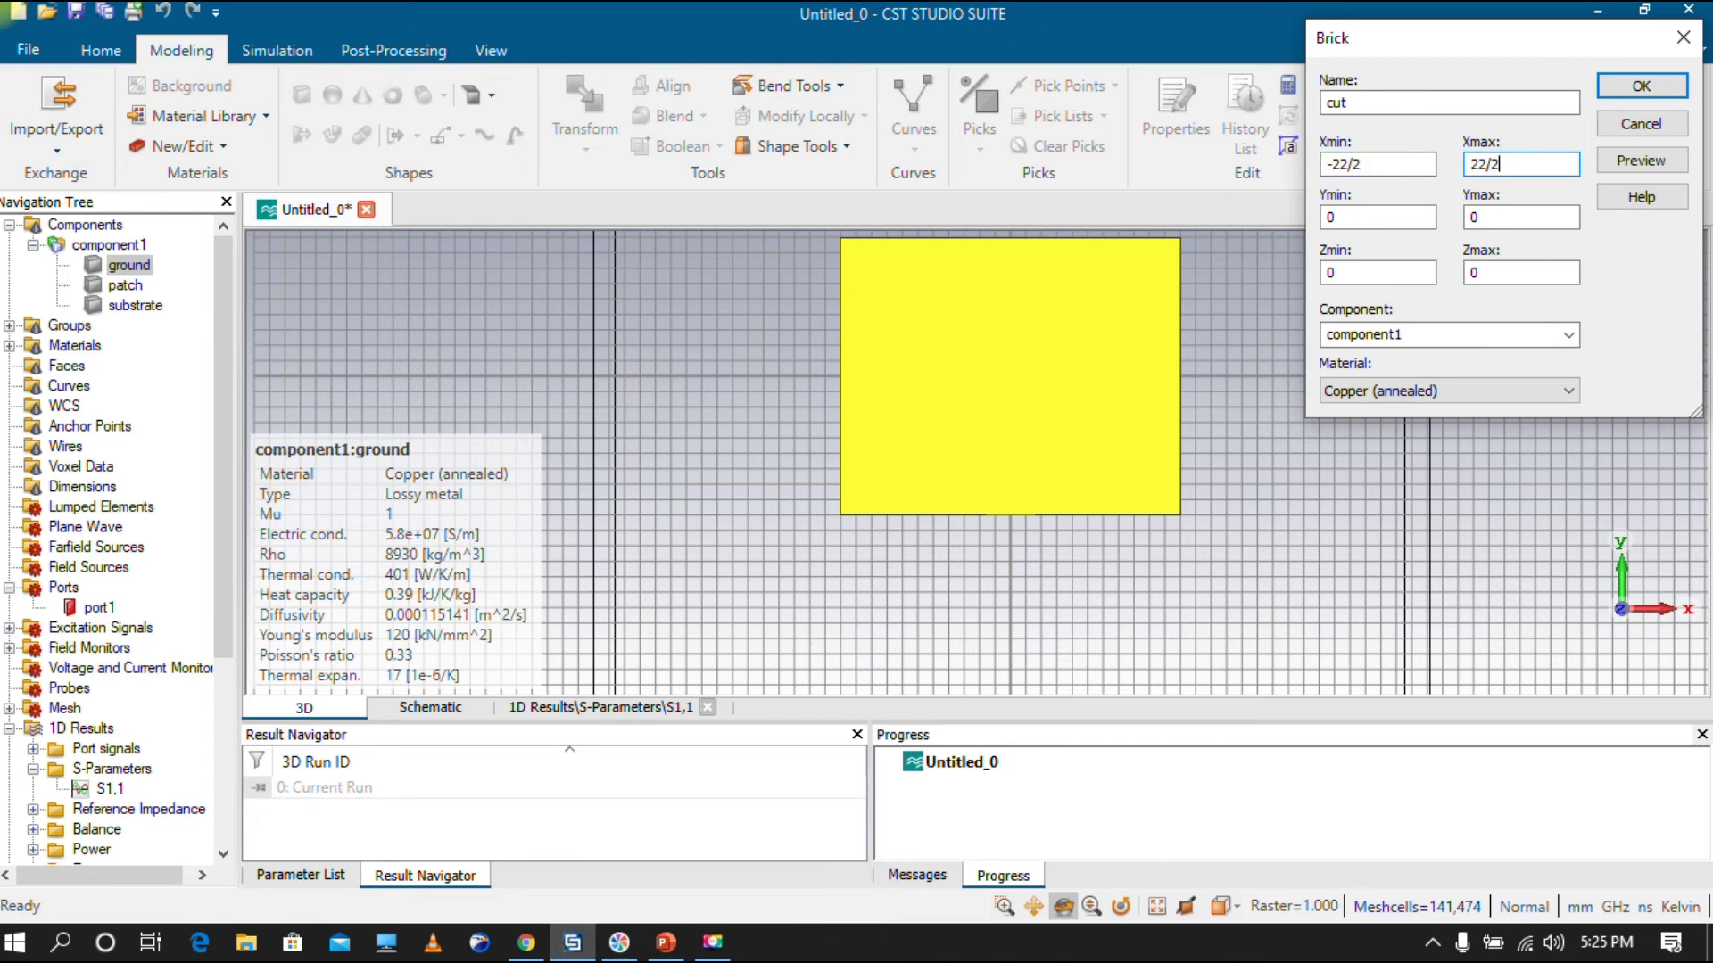
Try a Ymax of -18/2-6 for the cut brick, keeping Ymin at 0, and preview its outline
key(Tab)
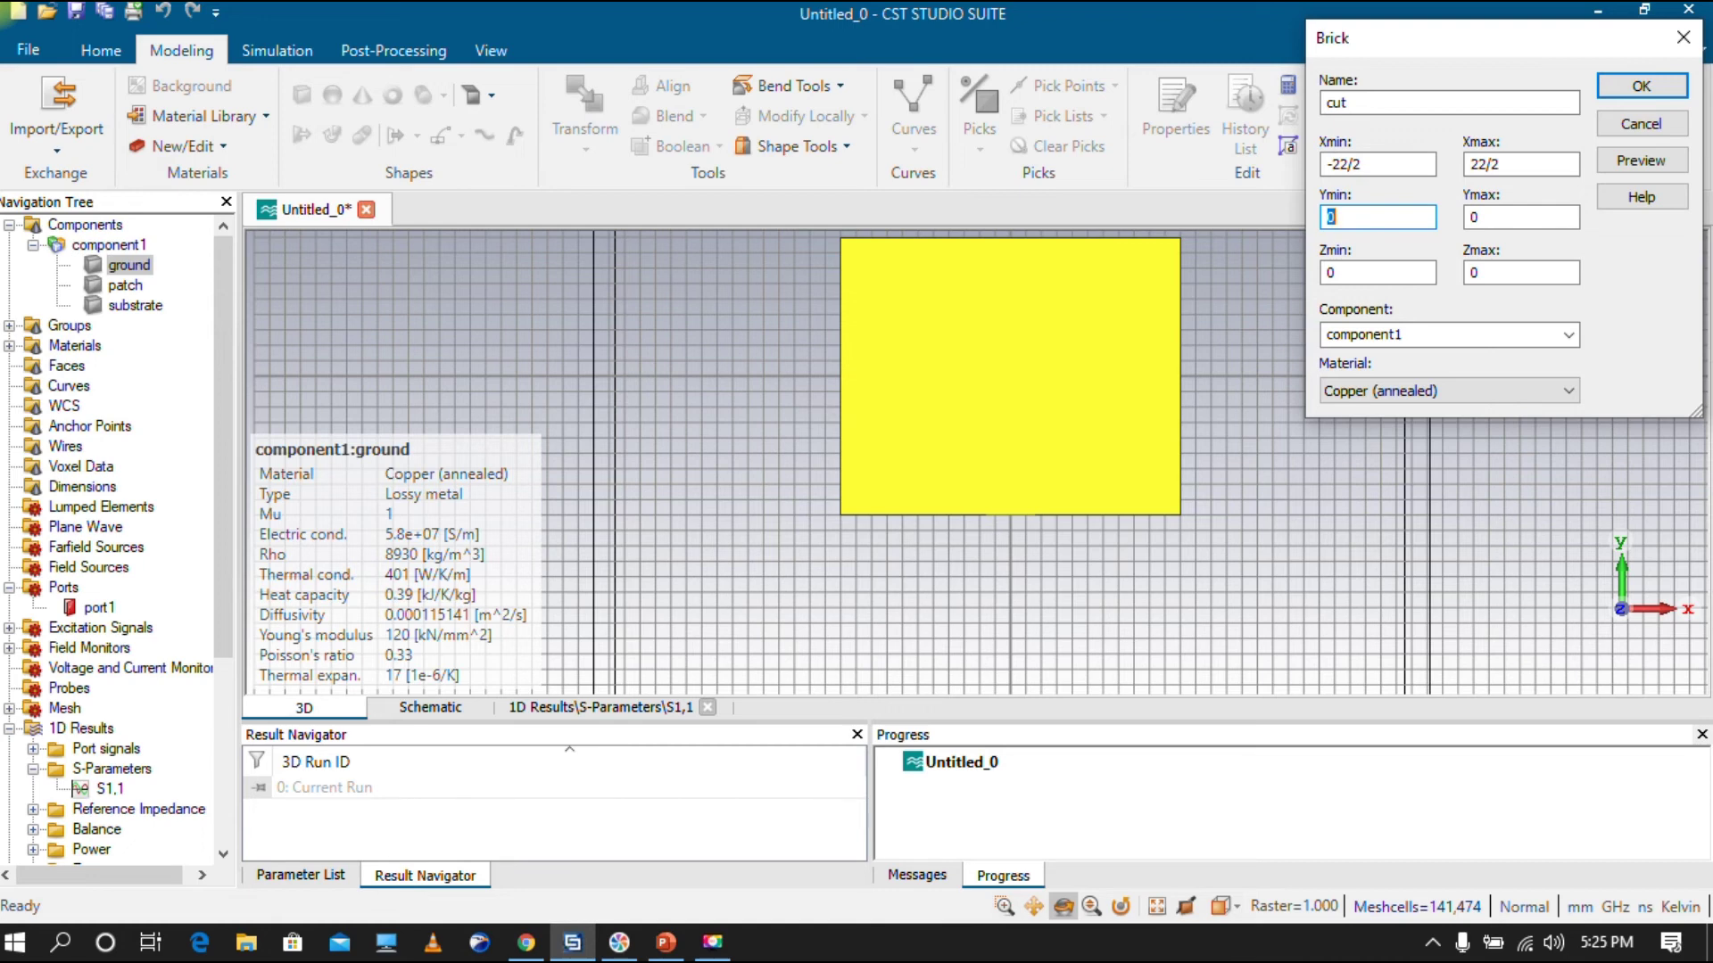
key(Tab)
text(-1)
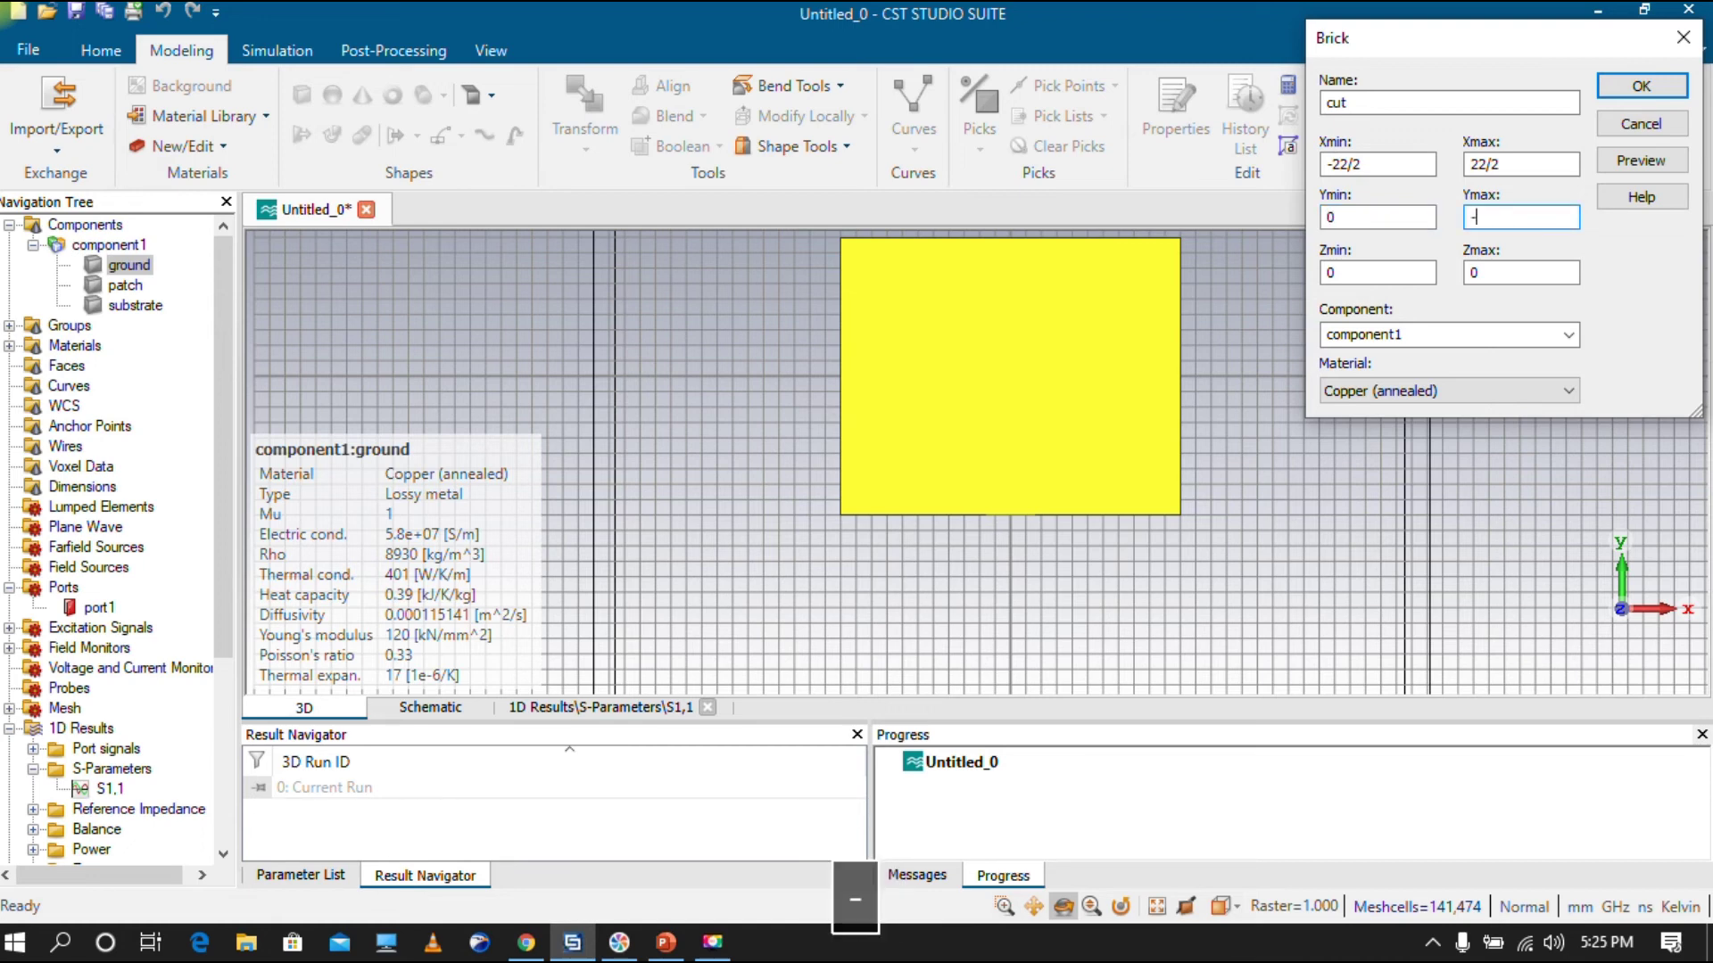
text(8/2)
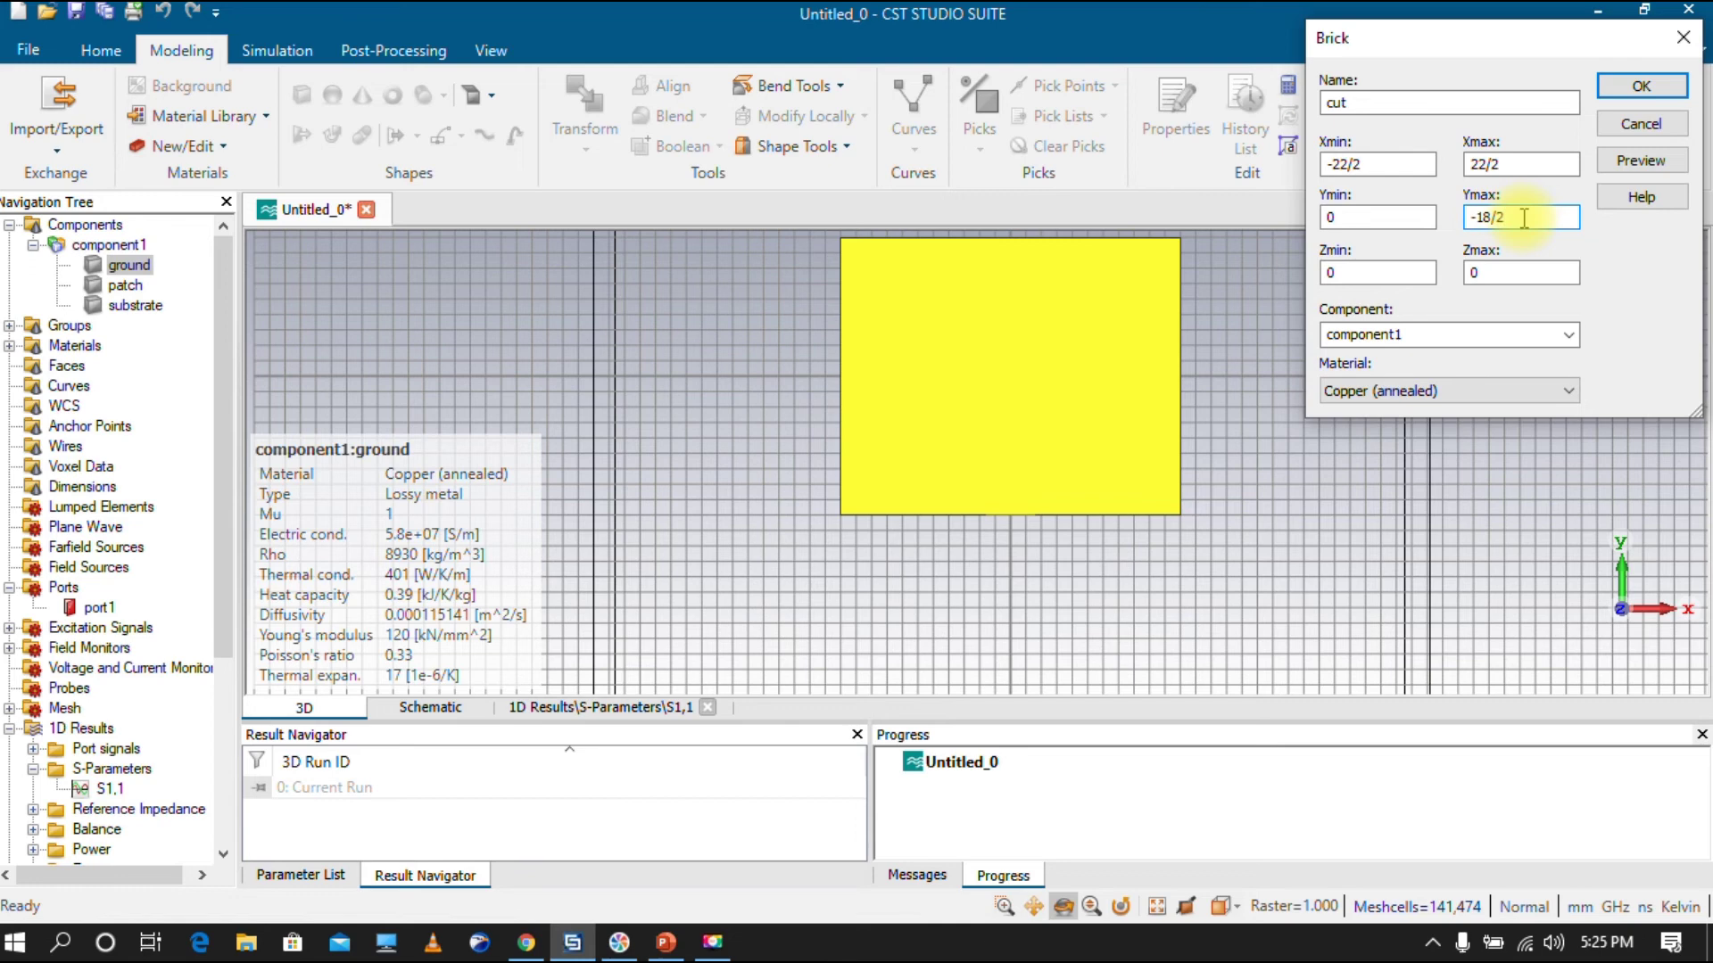
text(-)
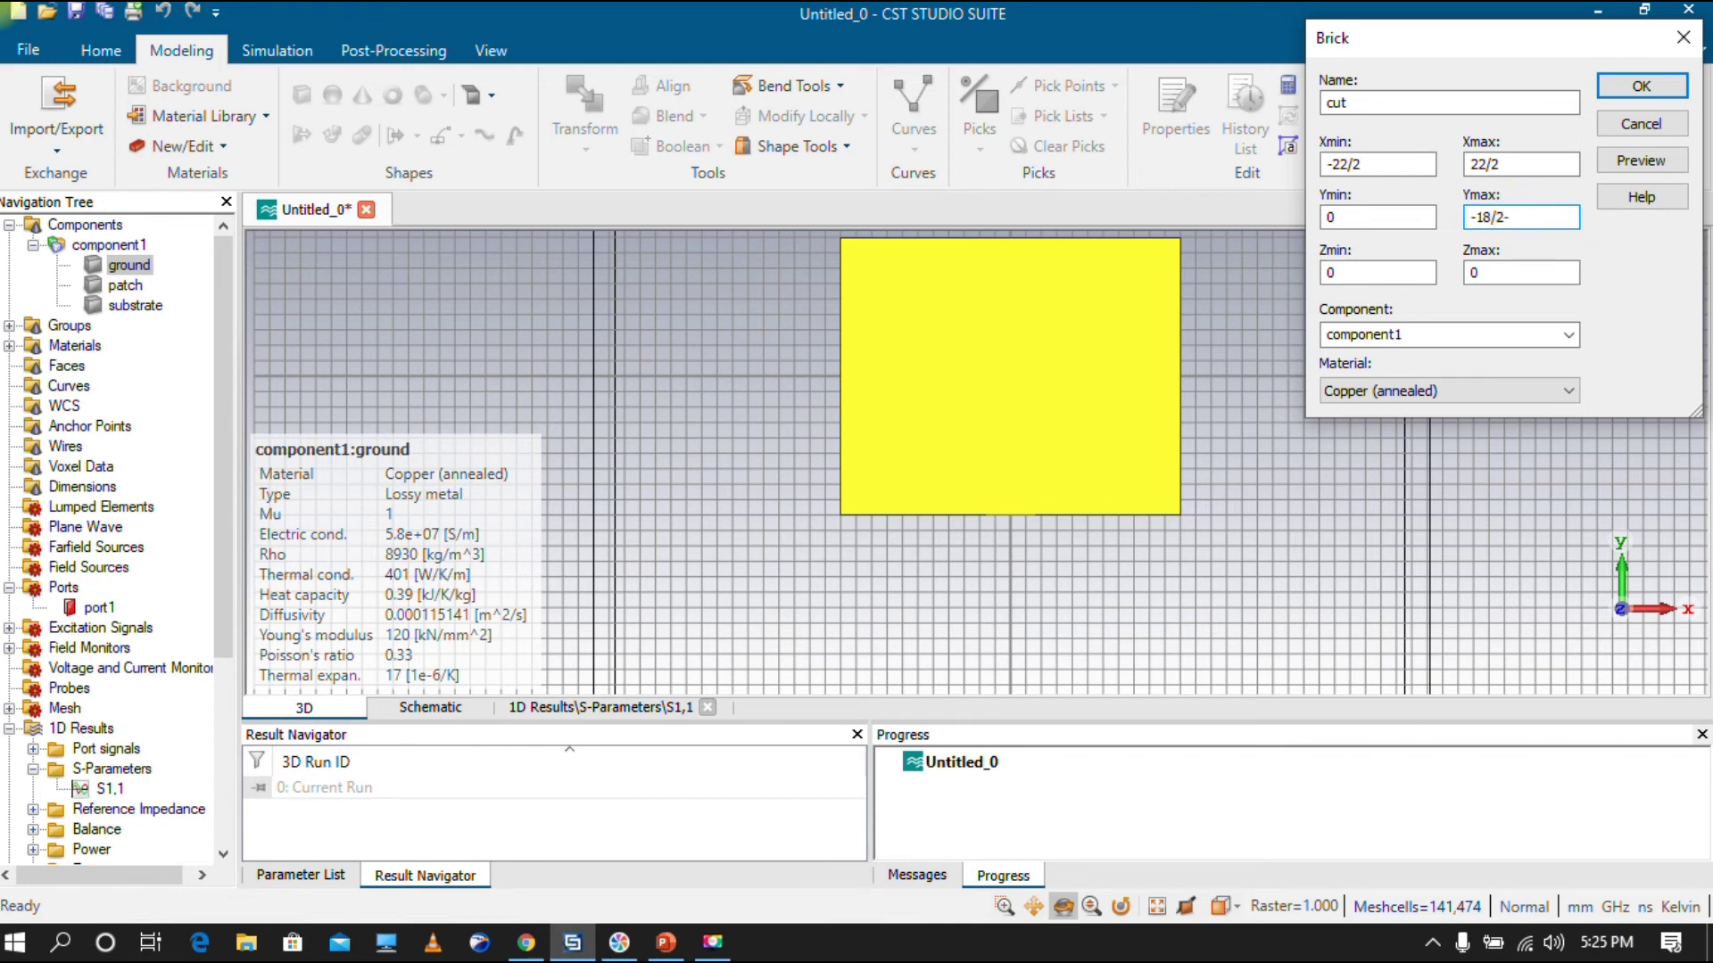
text(6)
click(1661, 163)
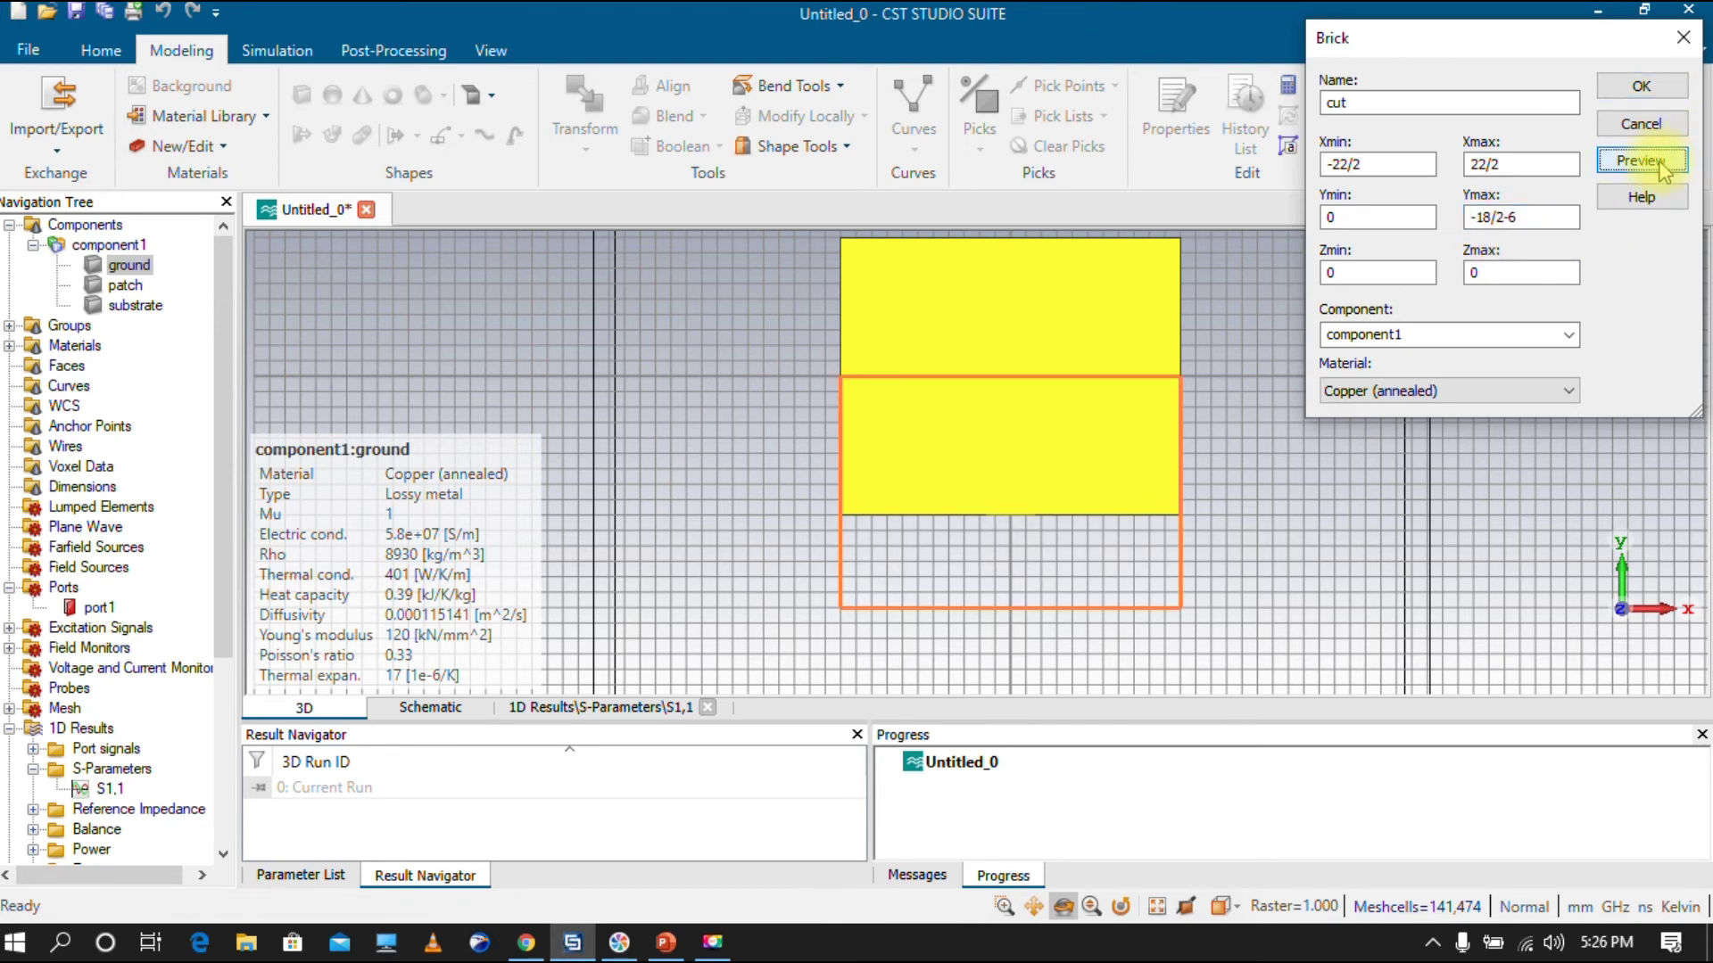
Remove the -6 offset from the cut brick's Ymax and set its Ymin to 18/2
click(1539, 221)
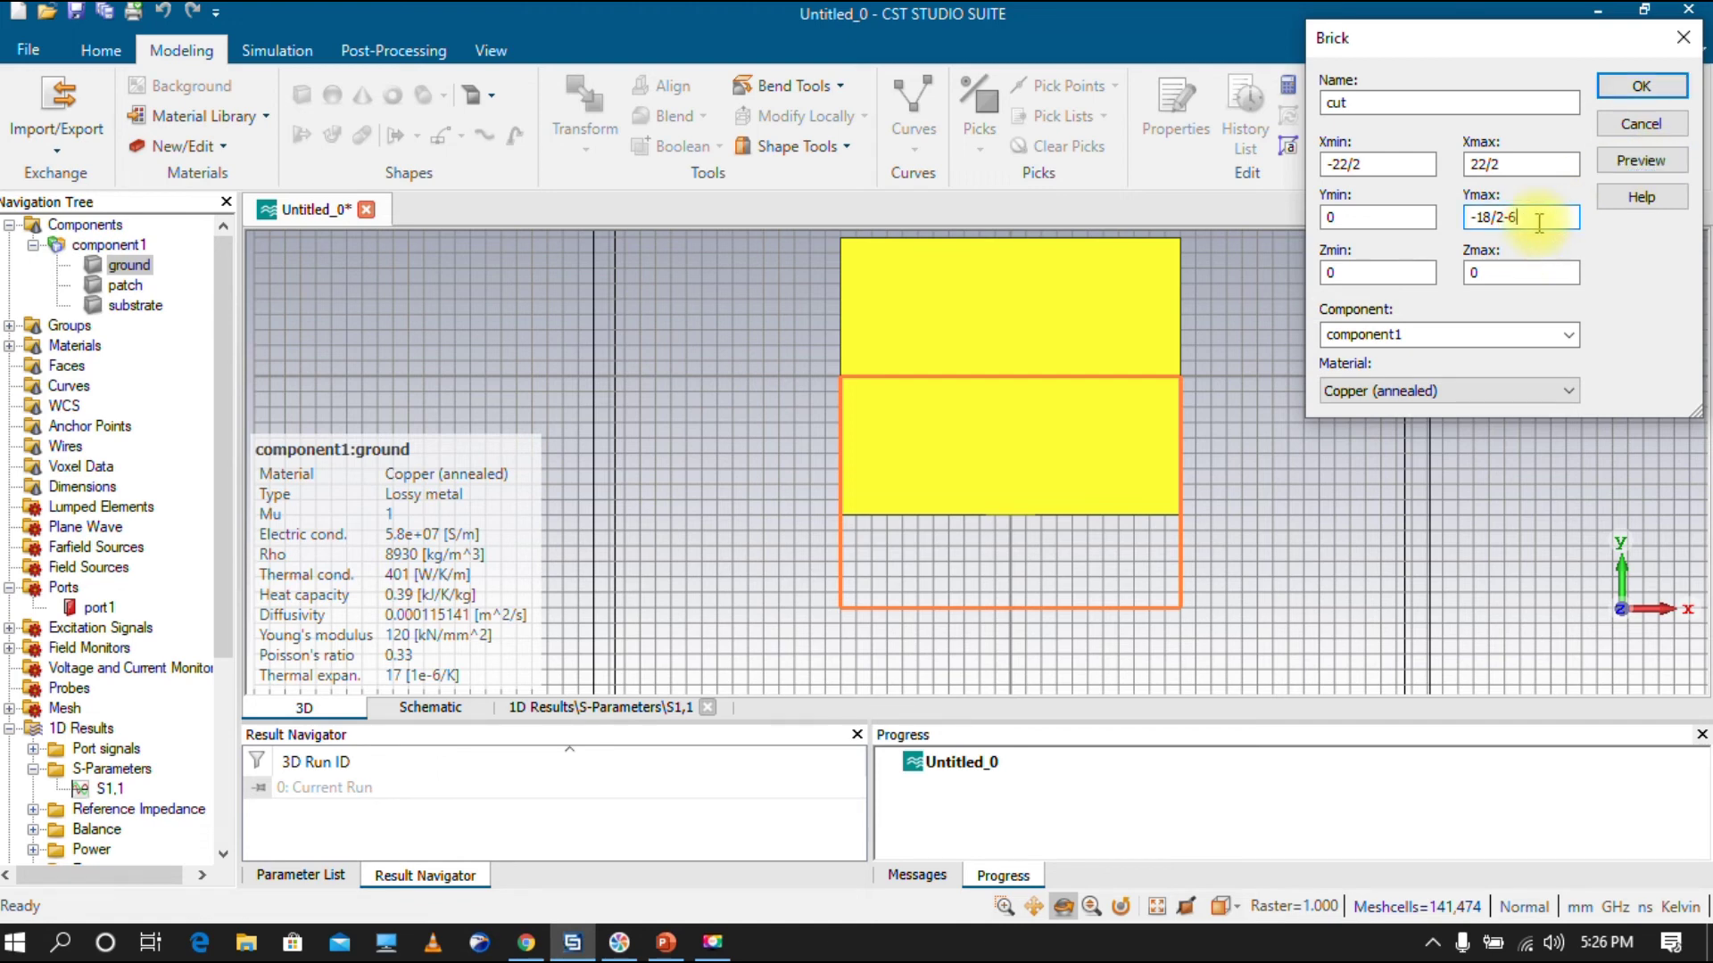
key(BackSpace)
key(BackSpace)
double_click(1333, 217)
text(-1)
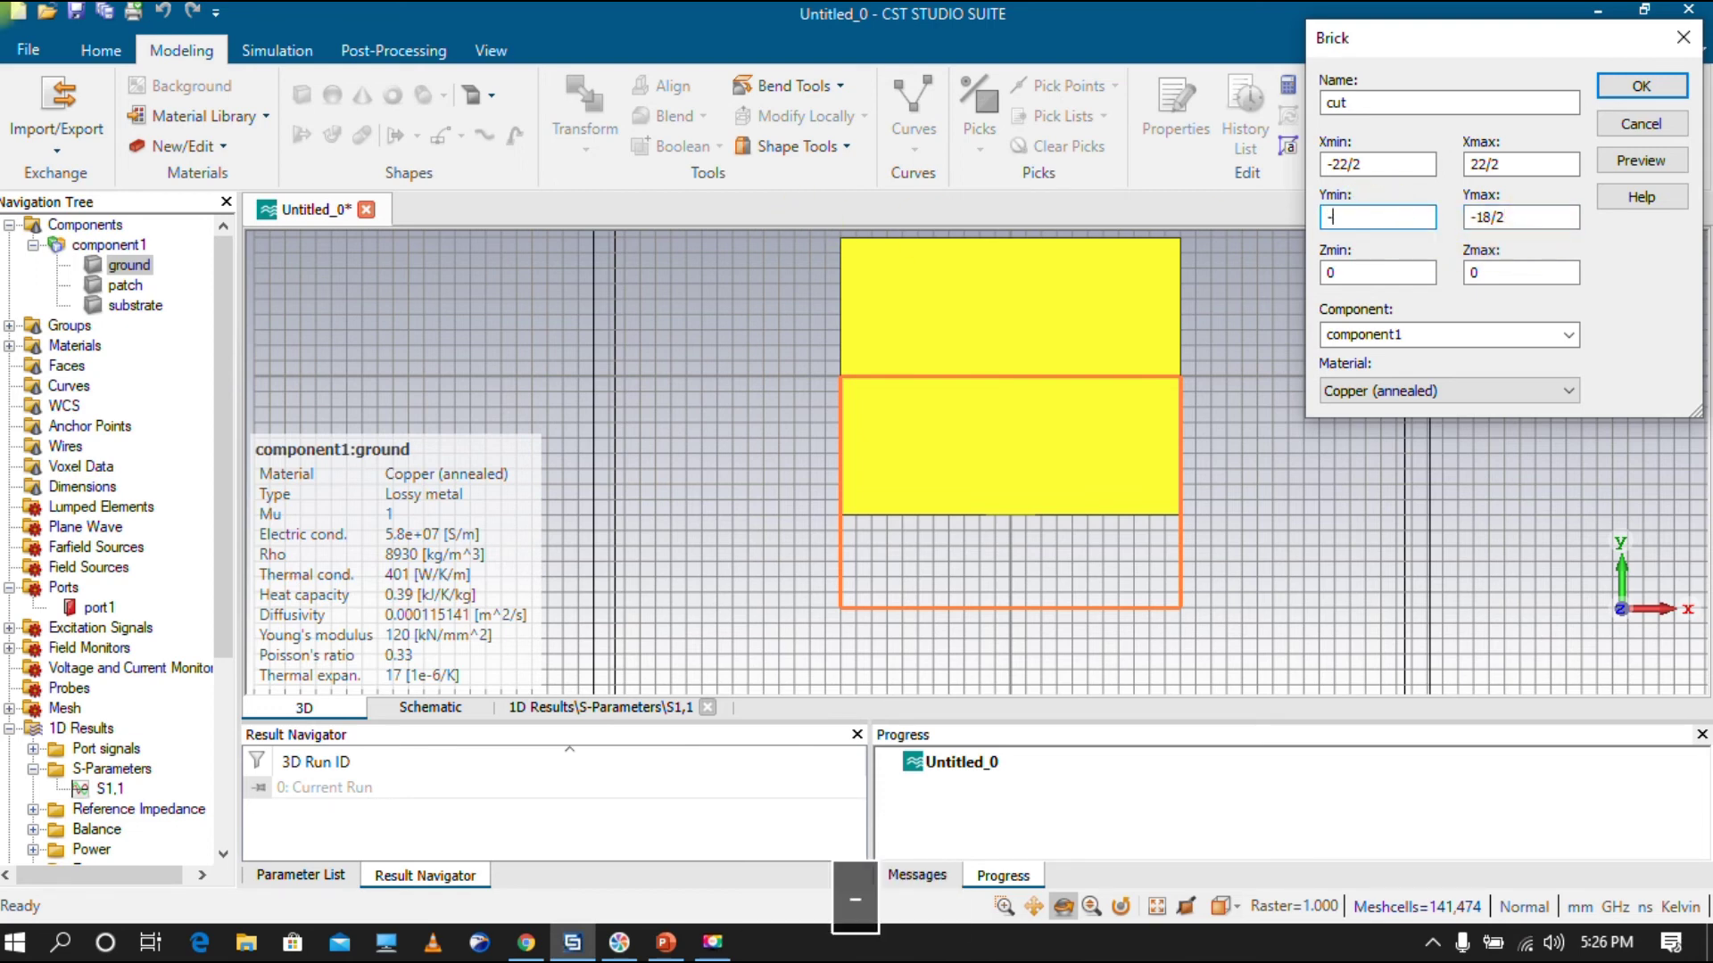
text(8/2)
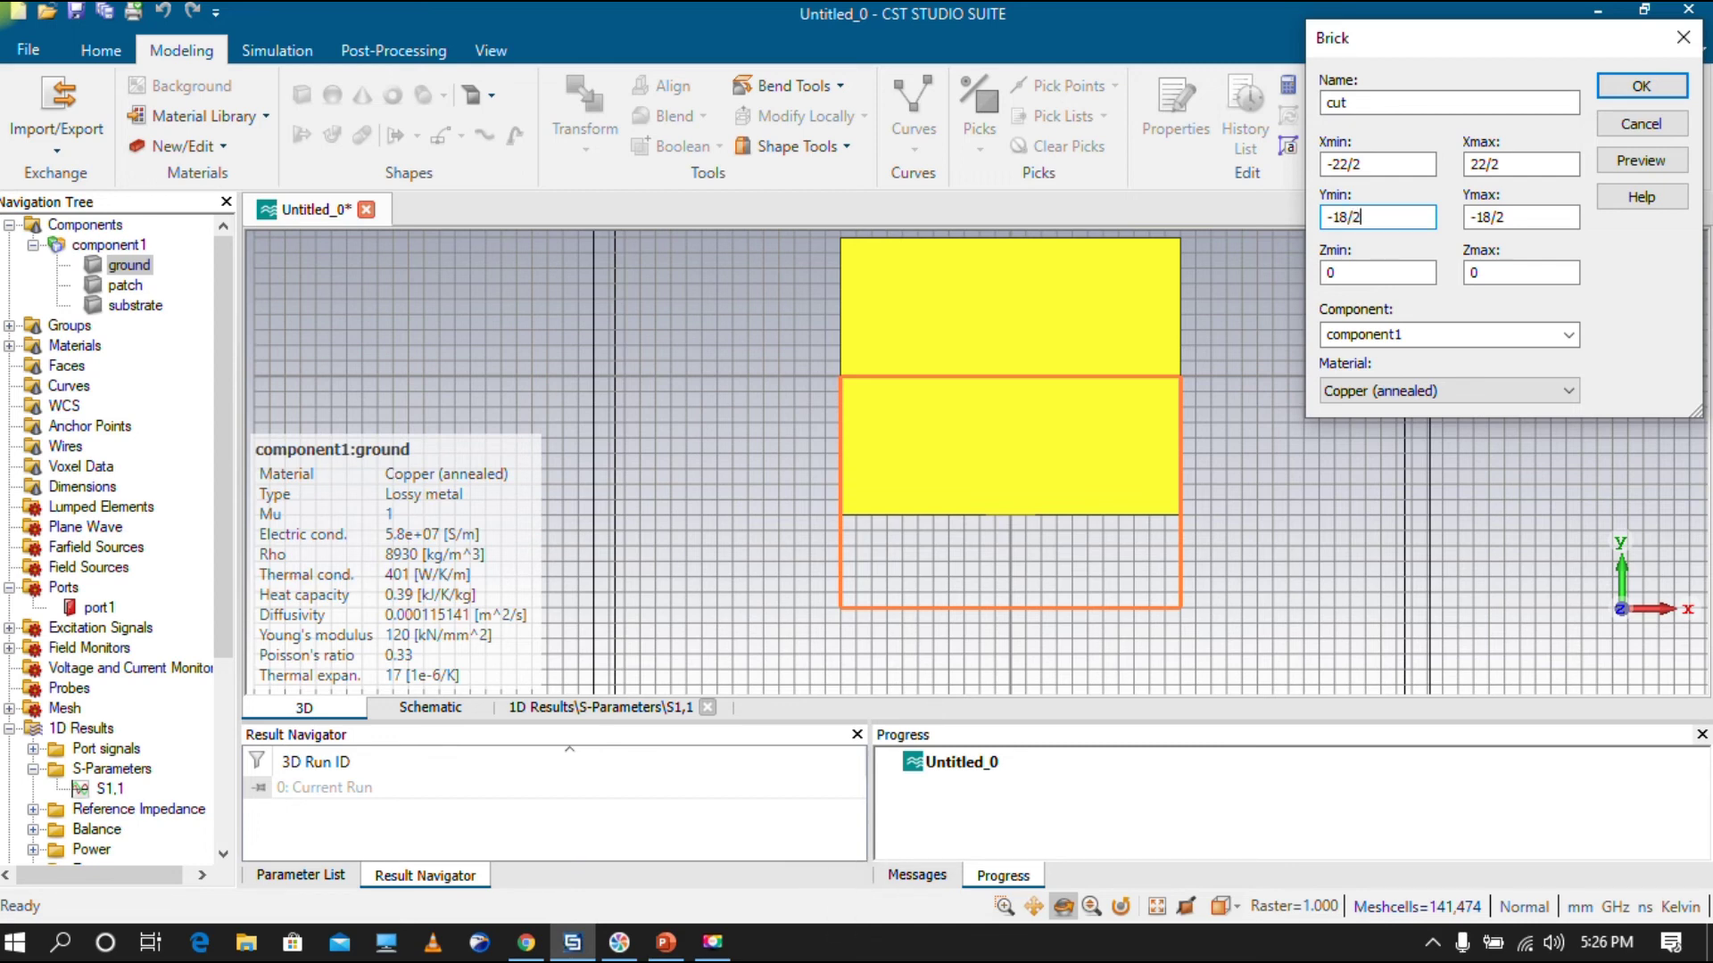
text(-)
key(BackSpace)
key(BackSpace)
text(18/2)
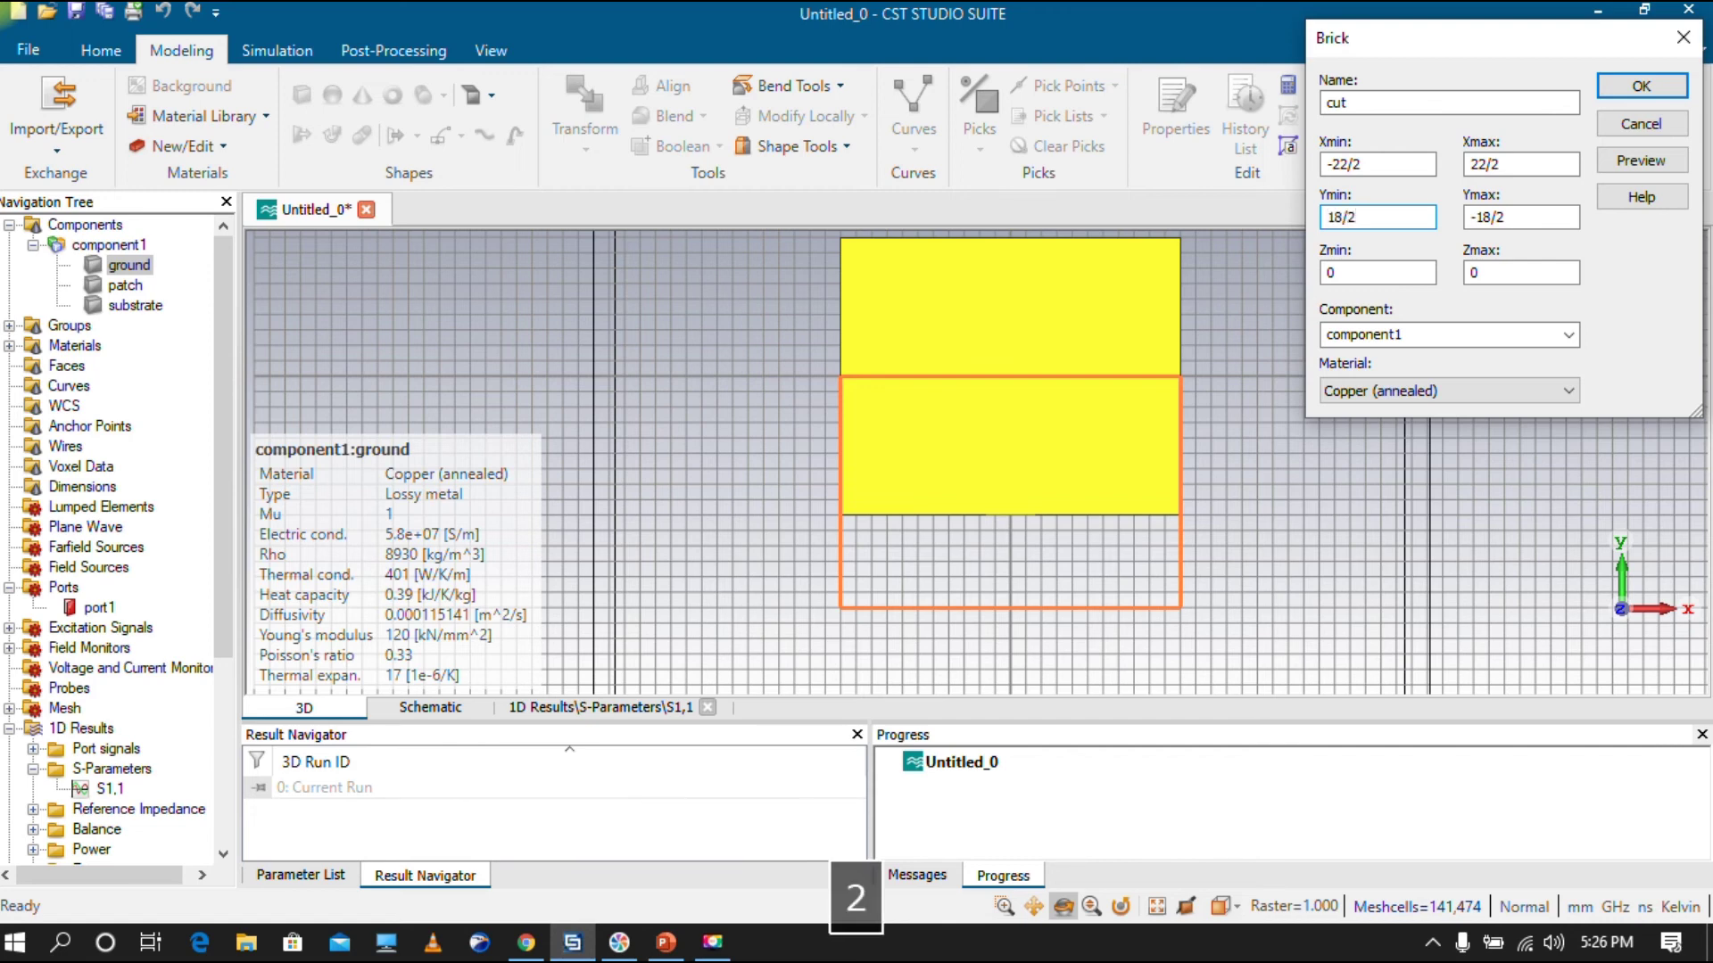
Set the cut brick's Ymax to -4 and Zmax to 0.035, and preview it over the ground plane
click(1529, 220)
double_click(1529, 219)
key(BackSpace)
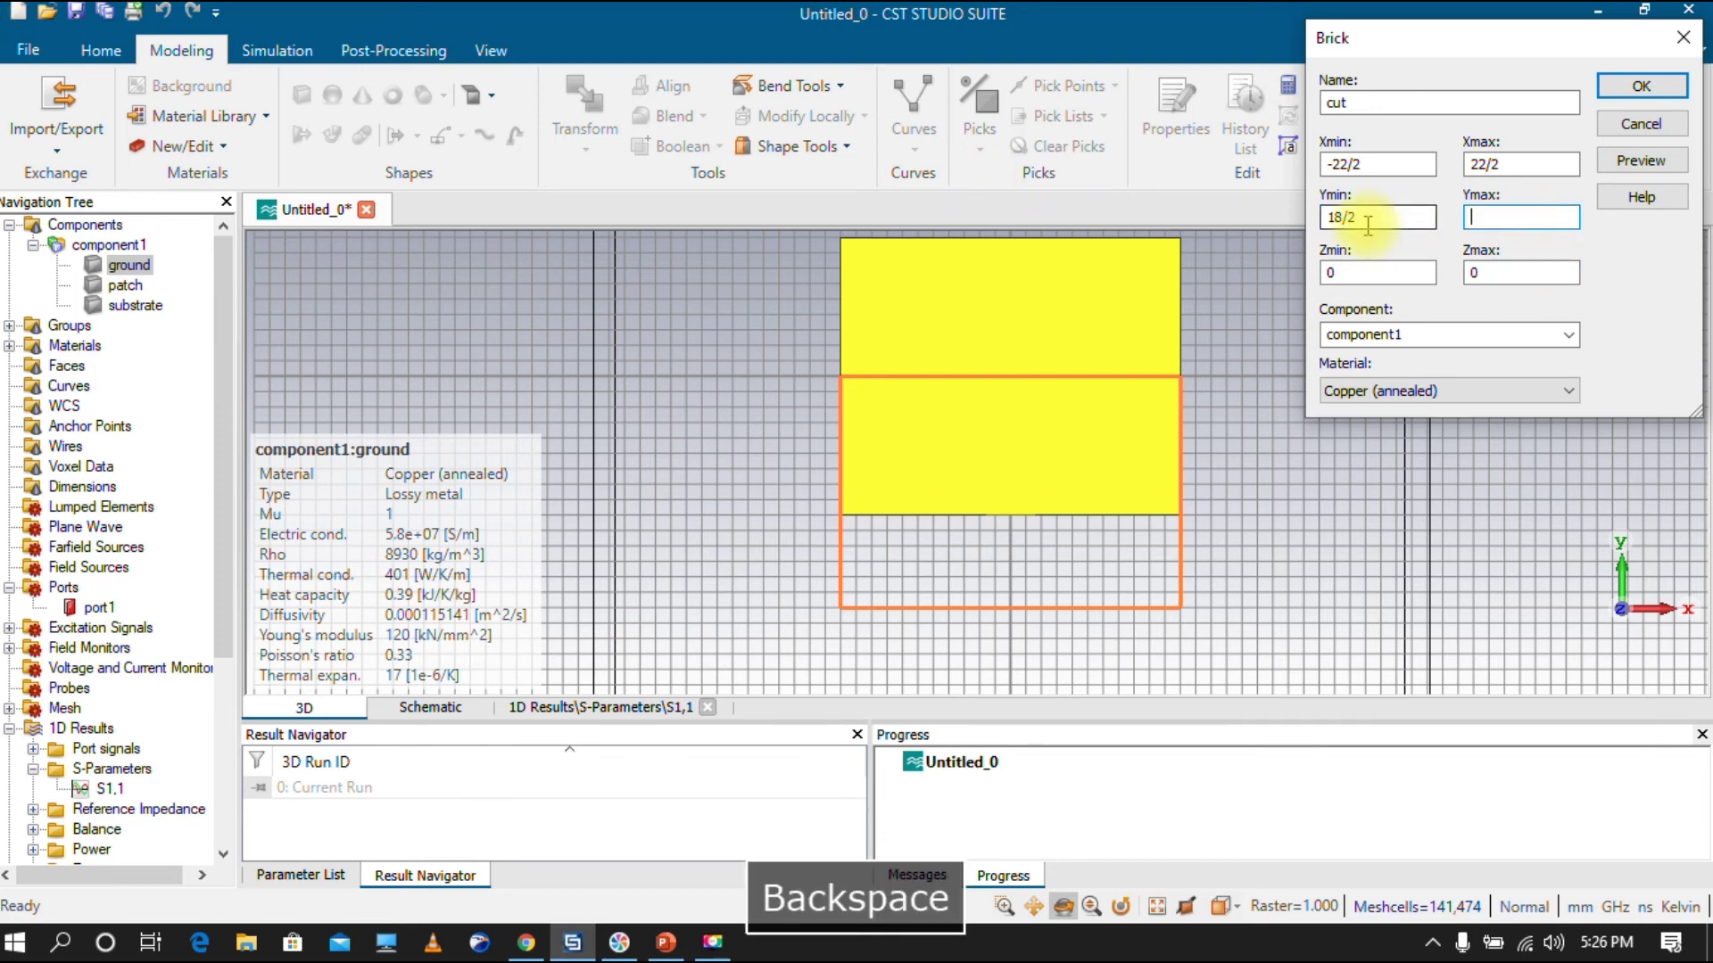
text(-4)
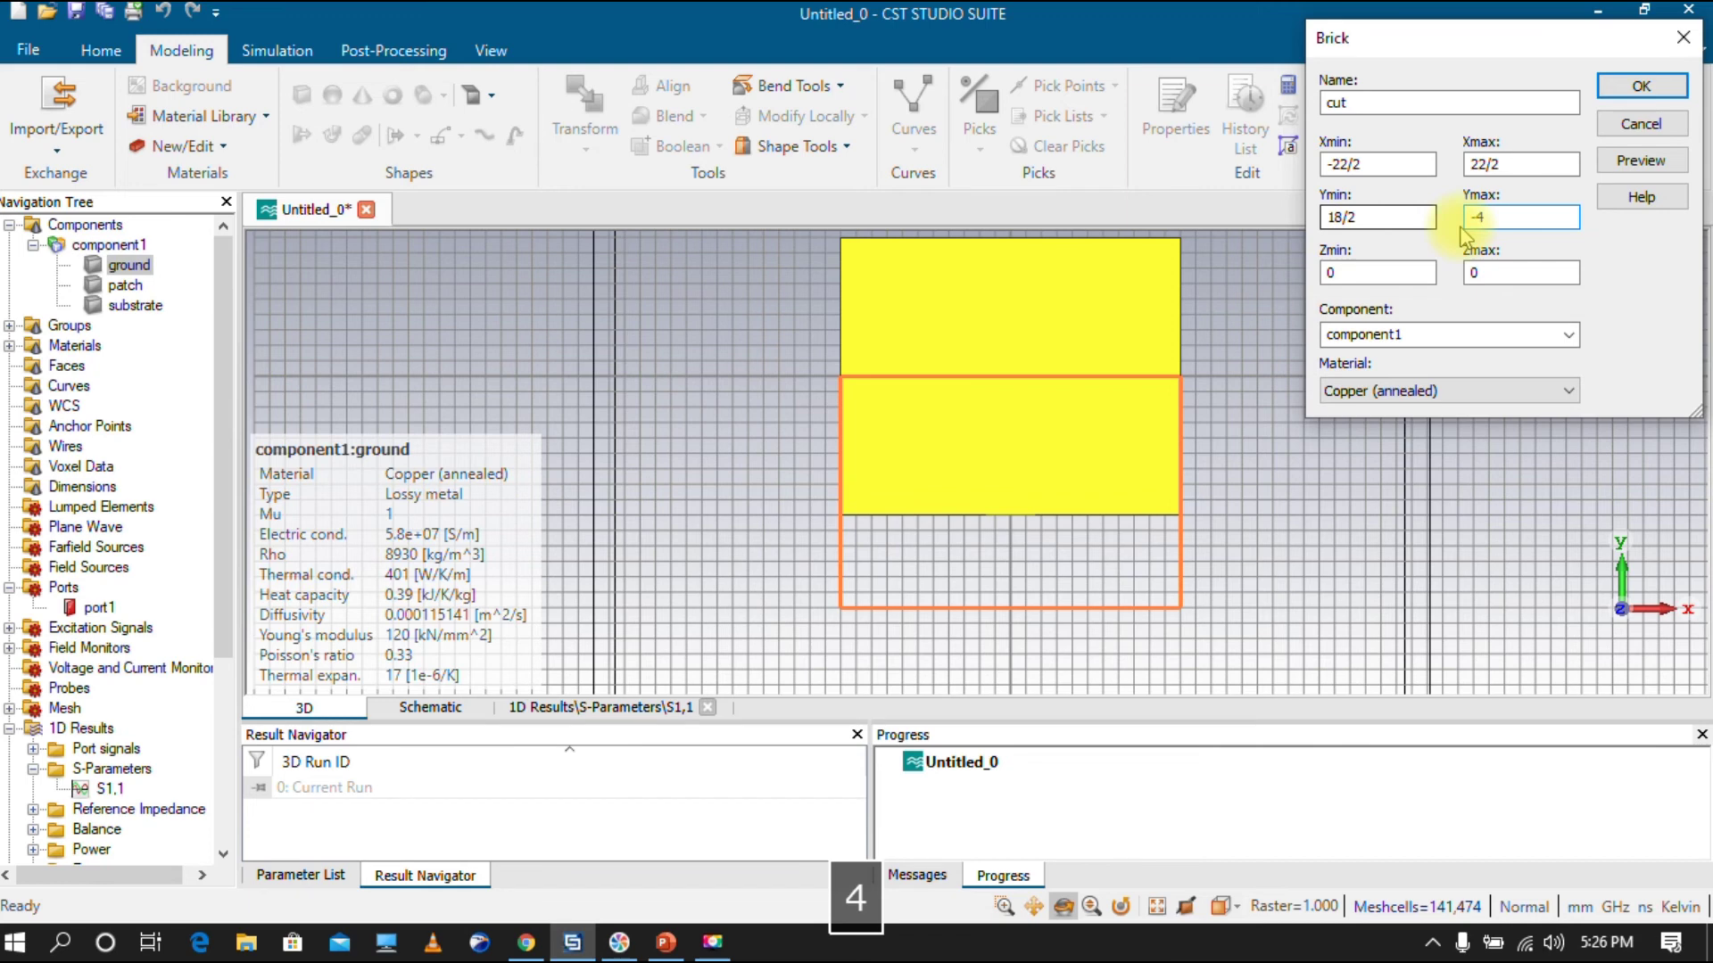
click(1374, 272)
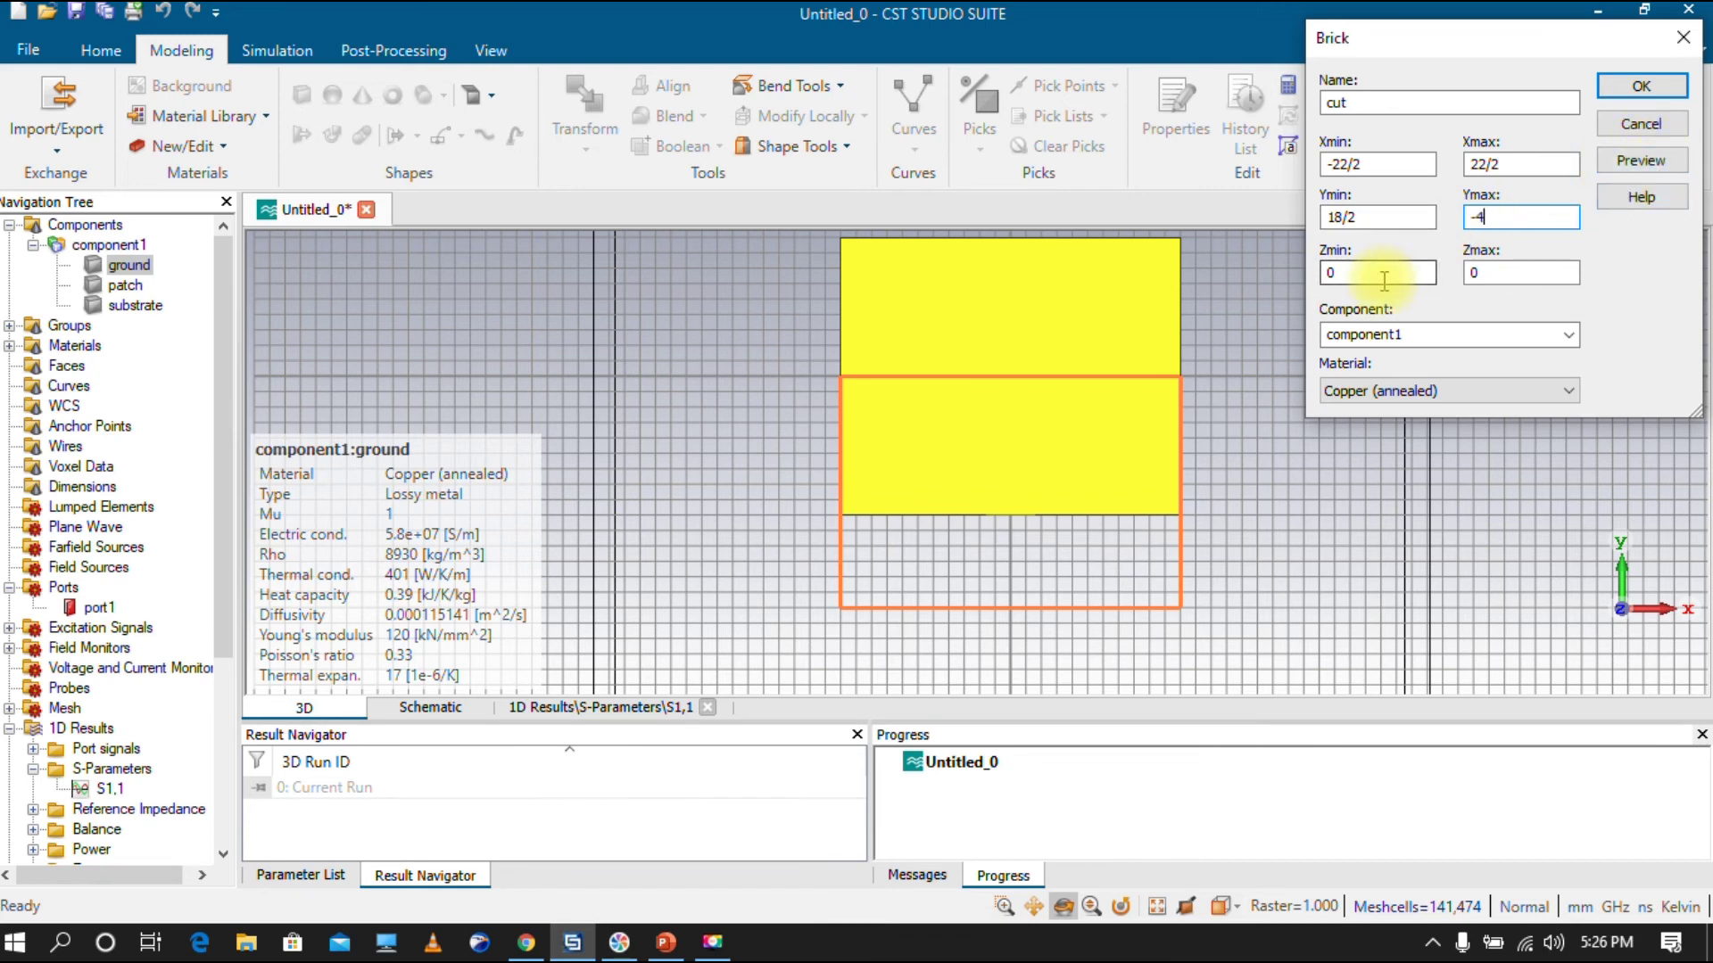
click(1497, 273)
text(.035)
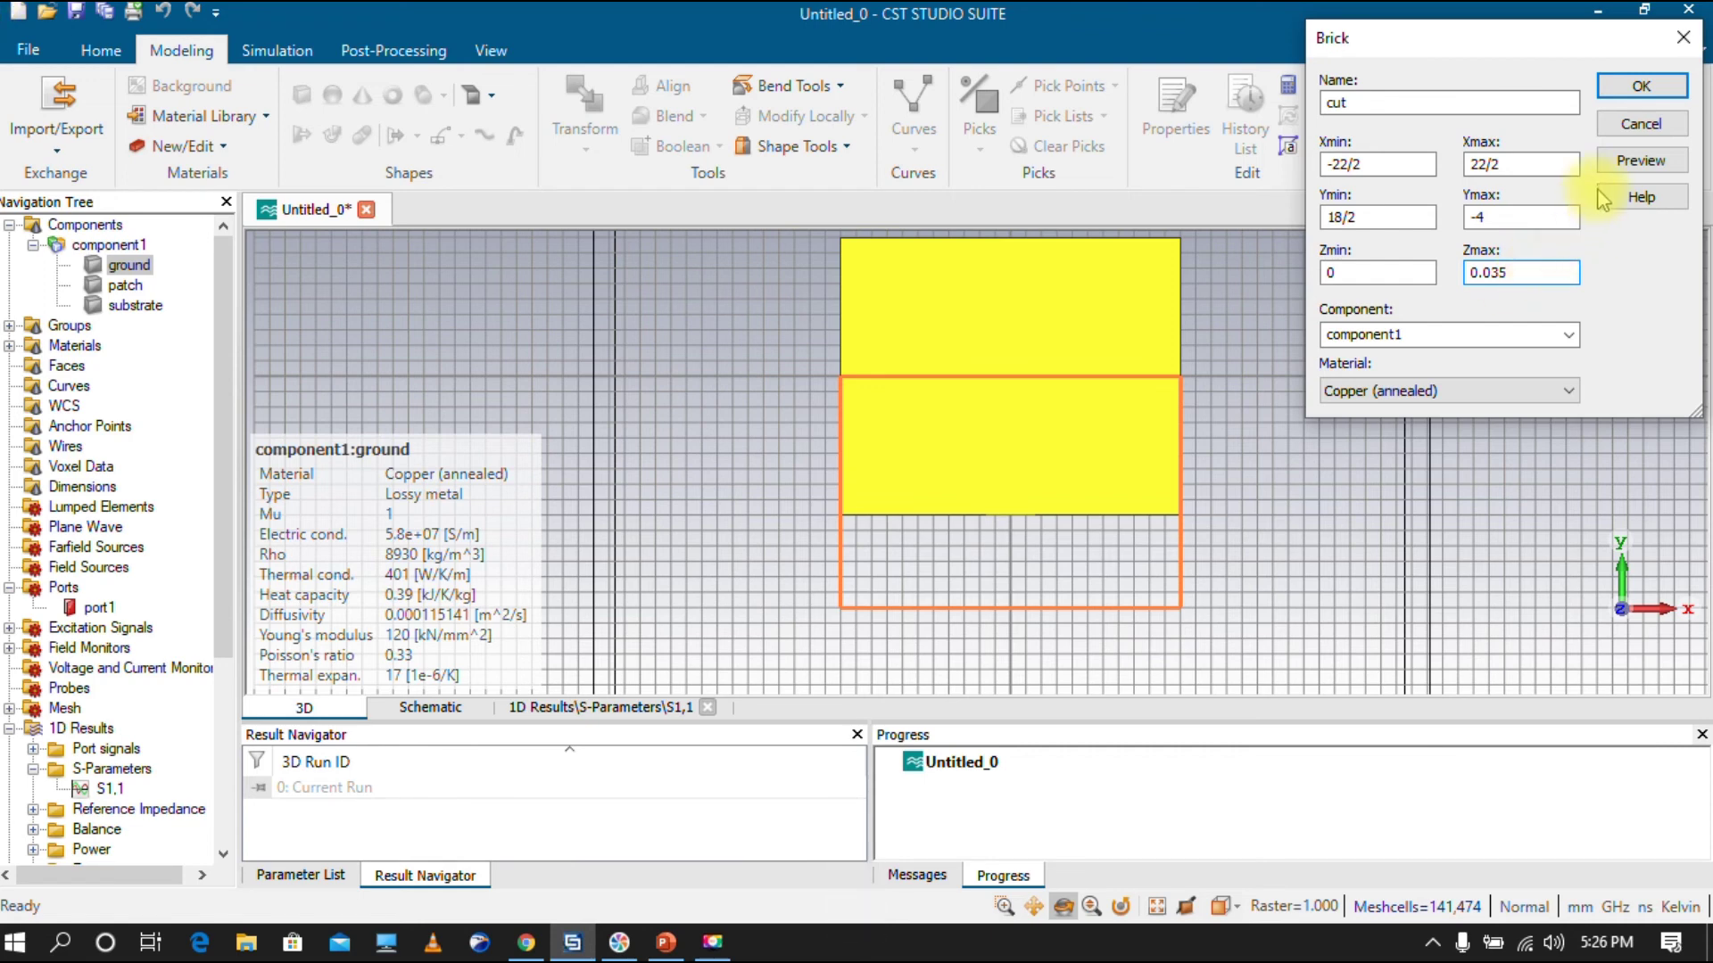
click(1646, 161)
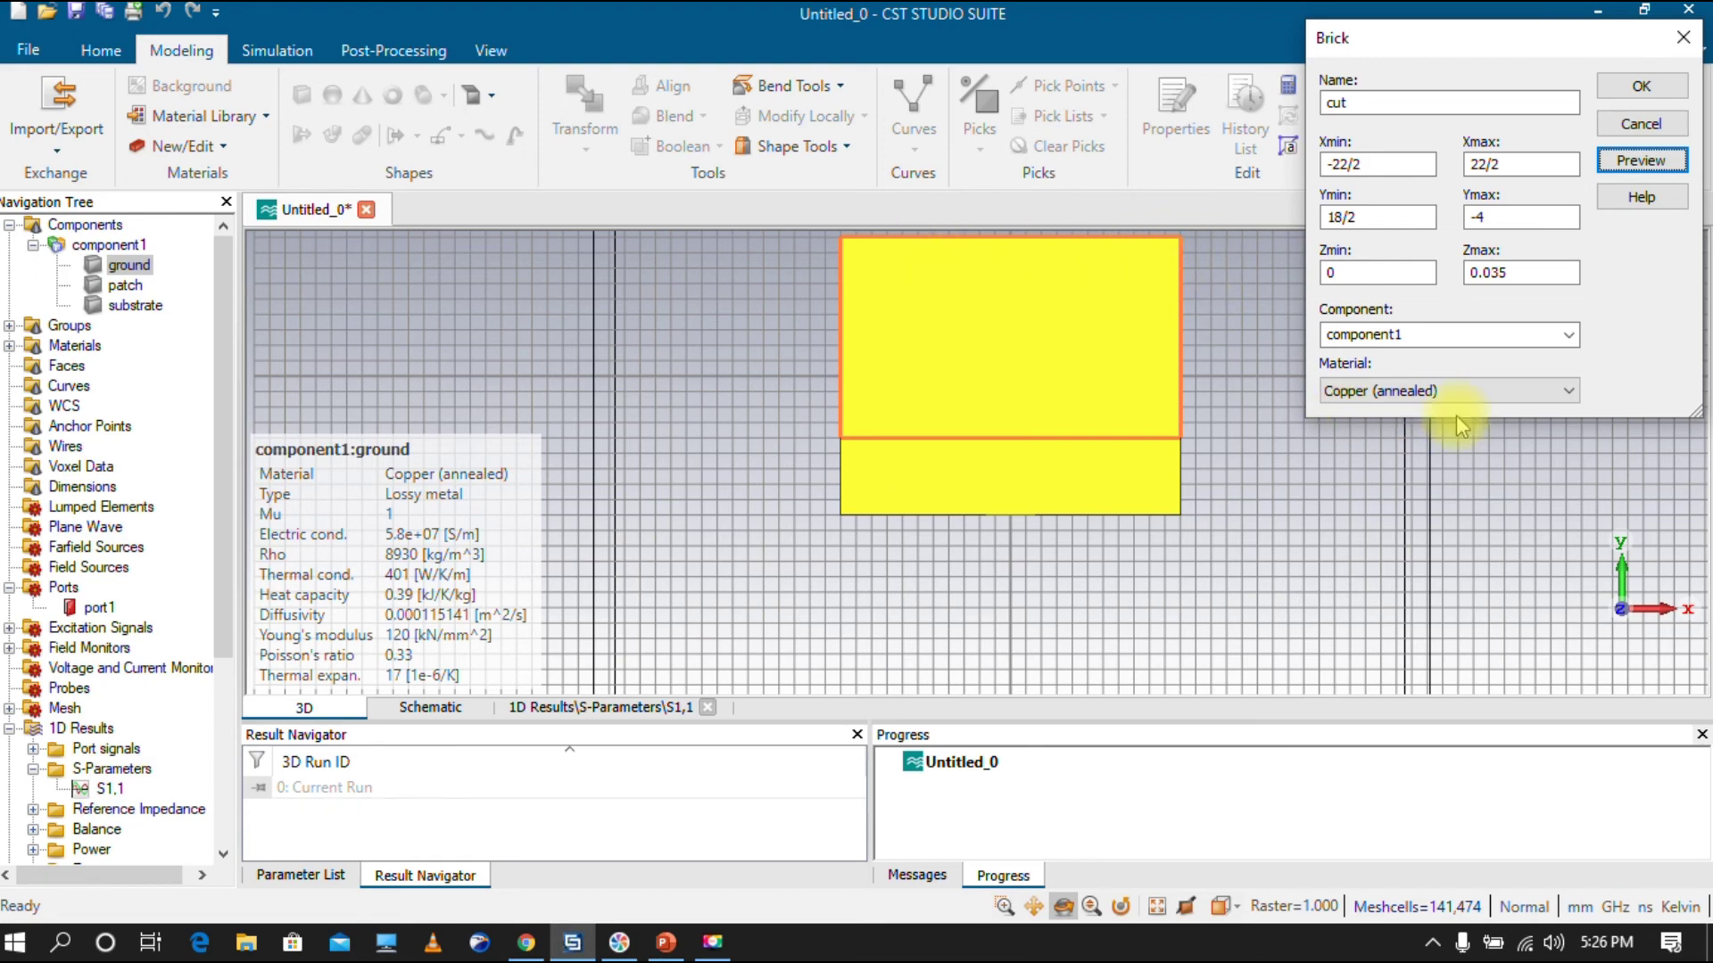
Load Nickel from the material library and assign it to the cut brick
click(1569, 394)
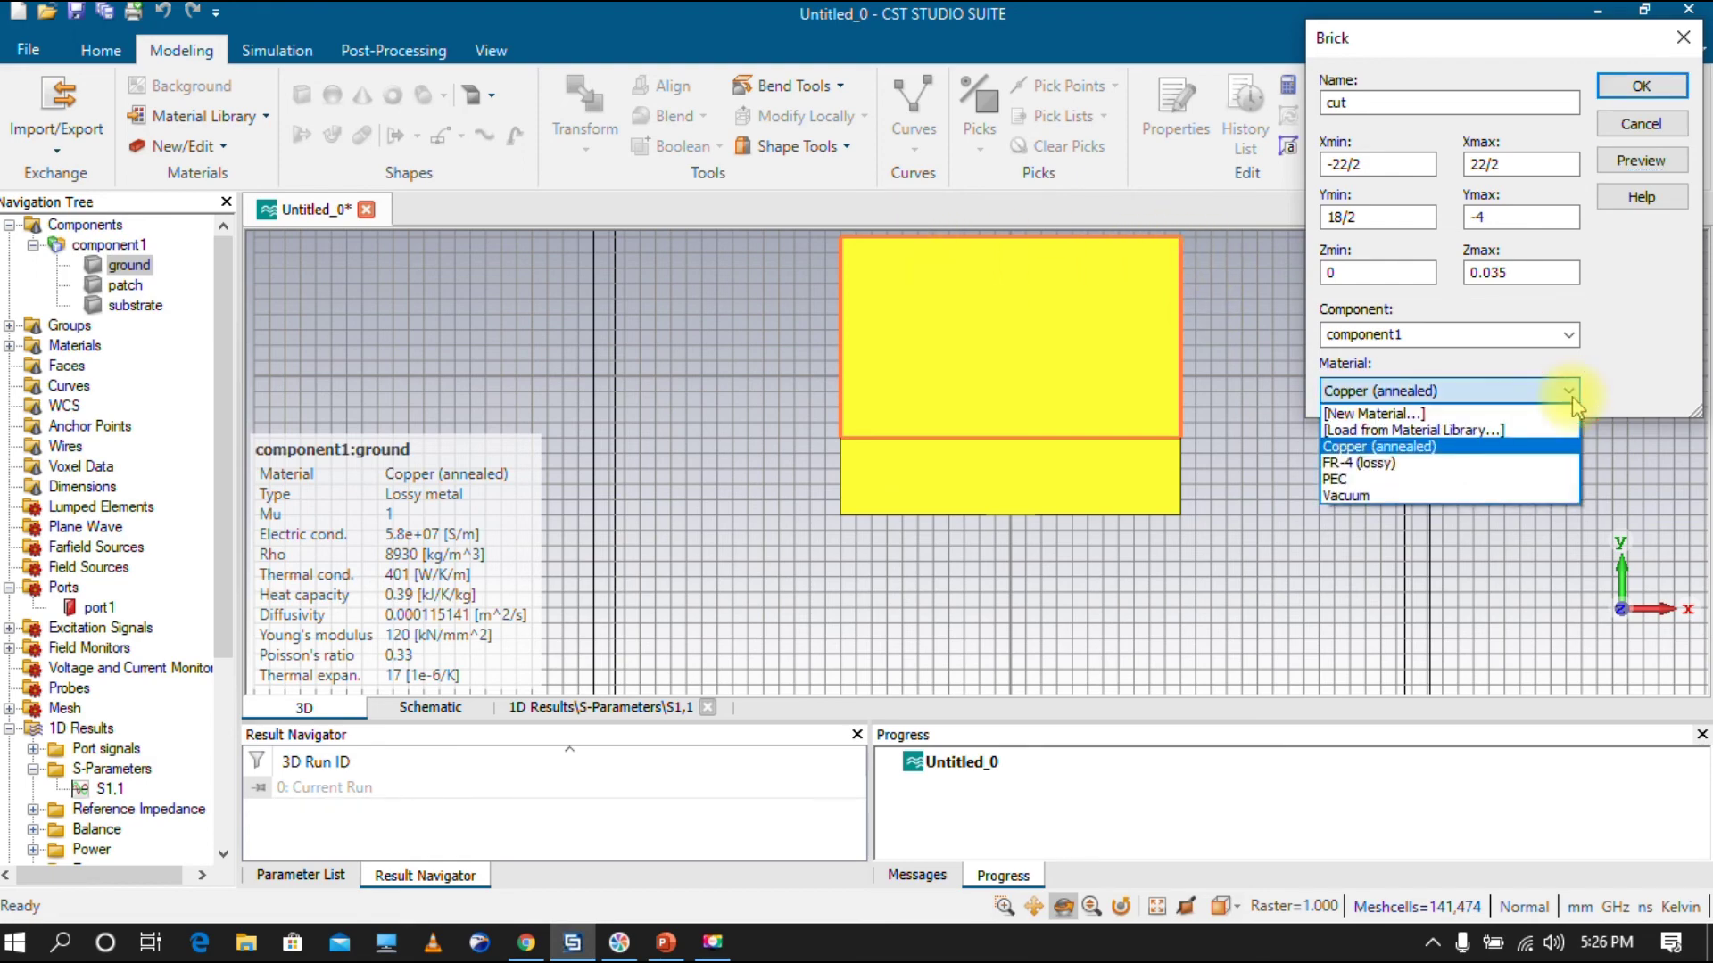
click(1490, 431)
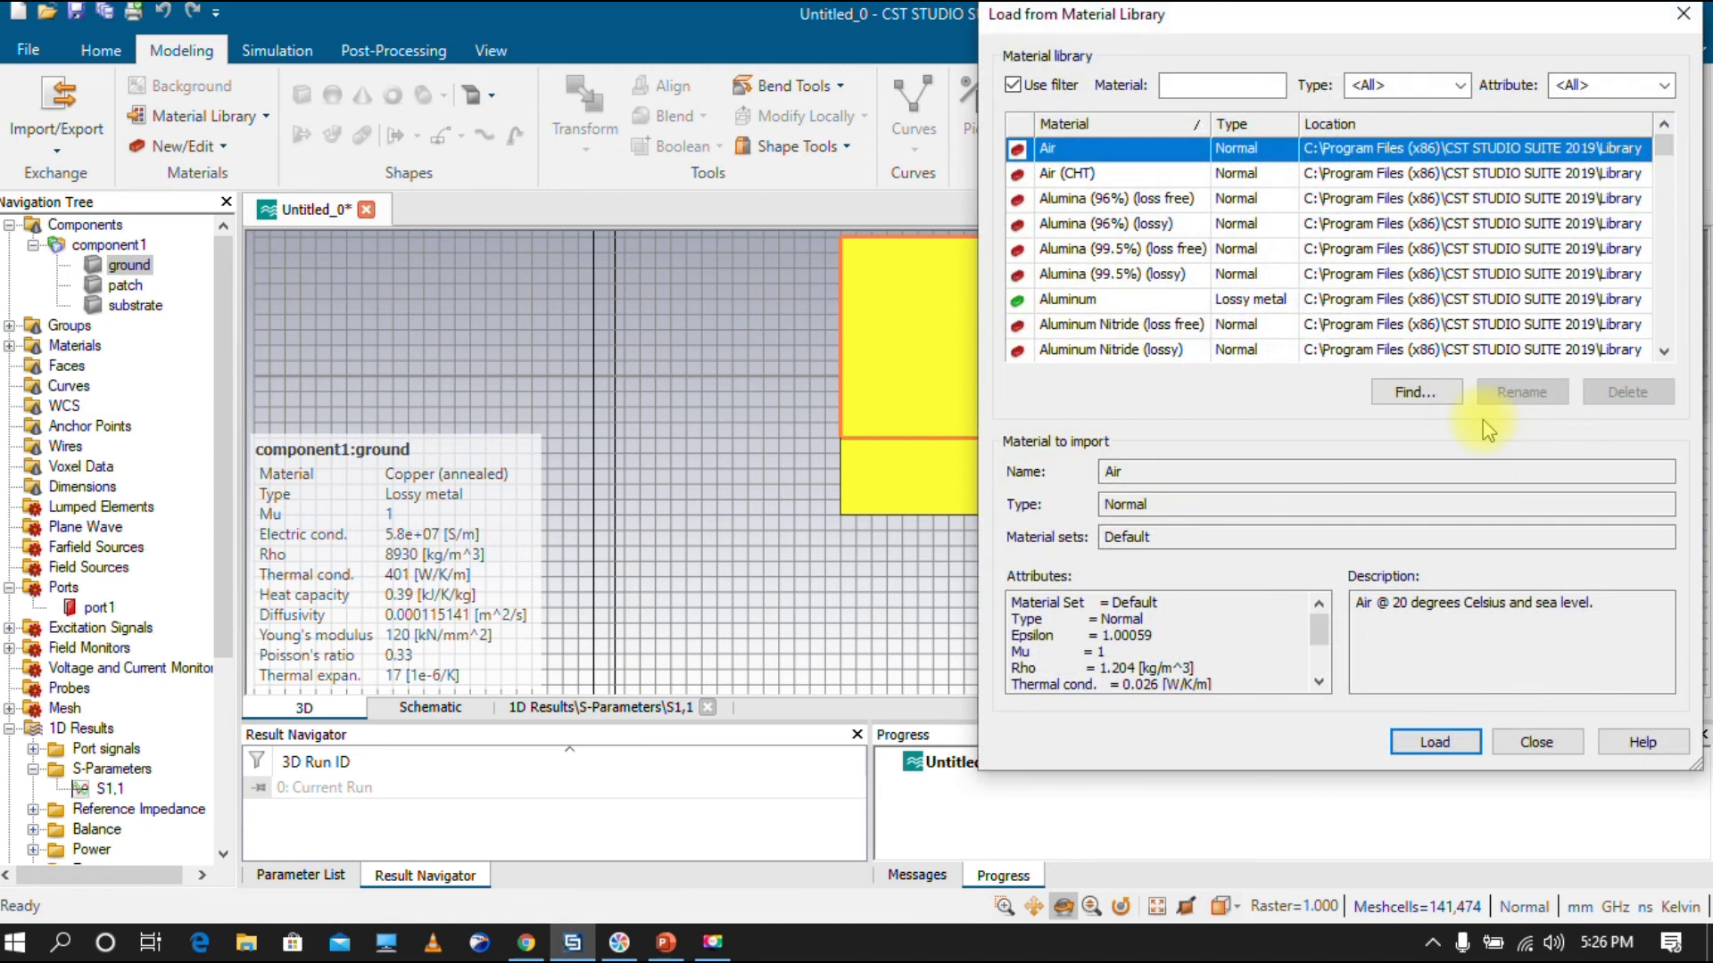
click(1253, 84)
text(ni)
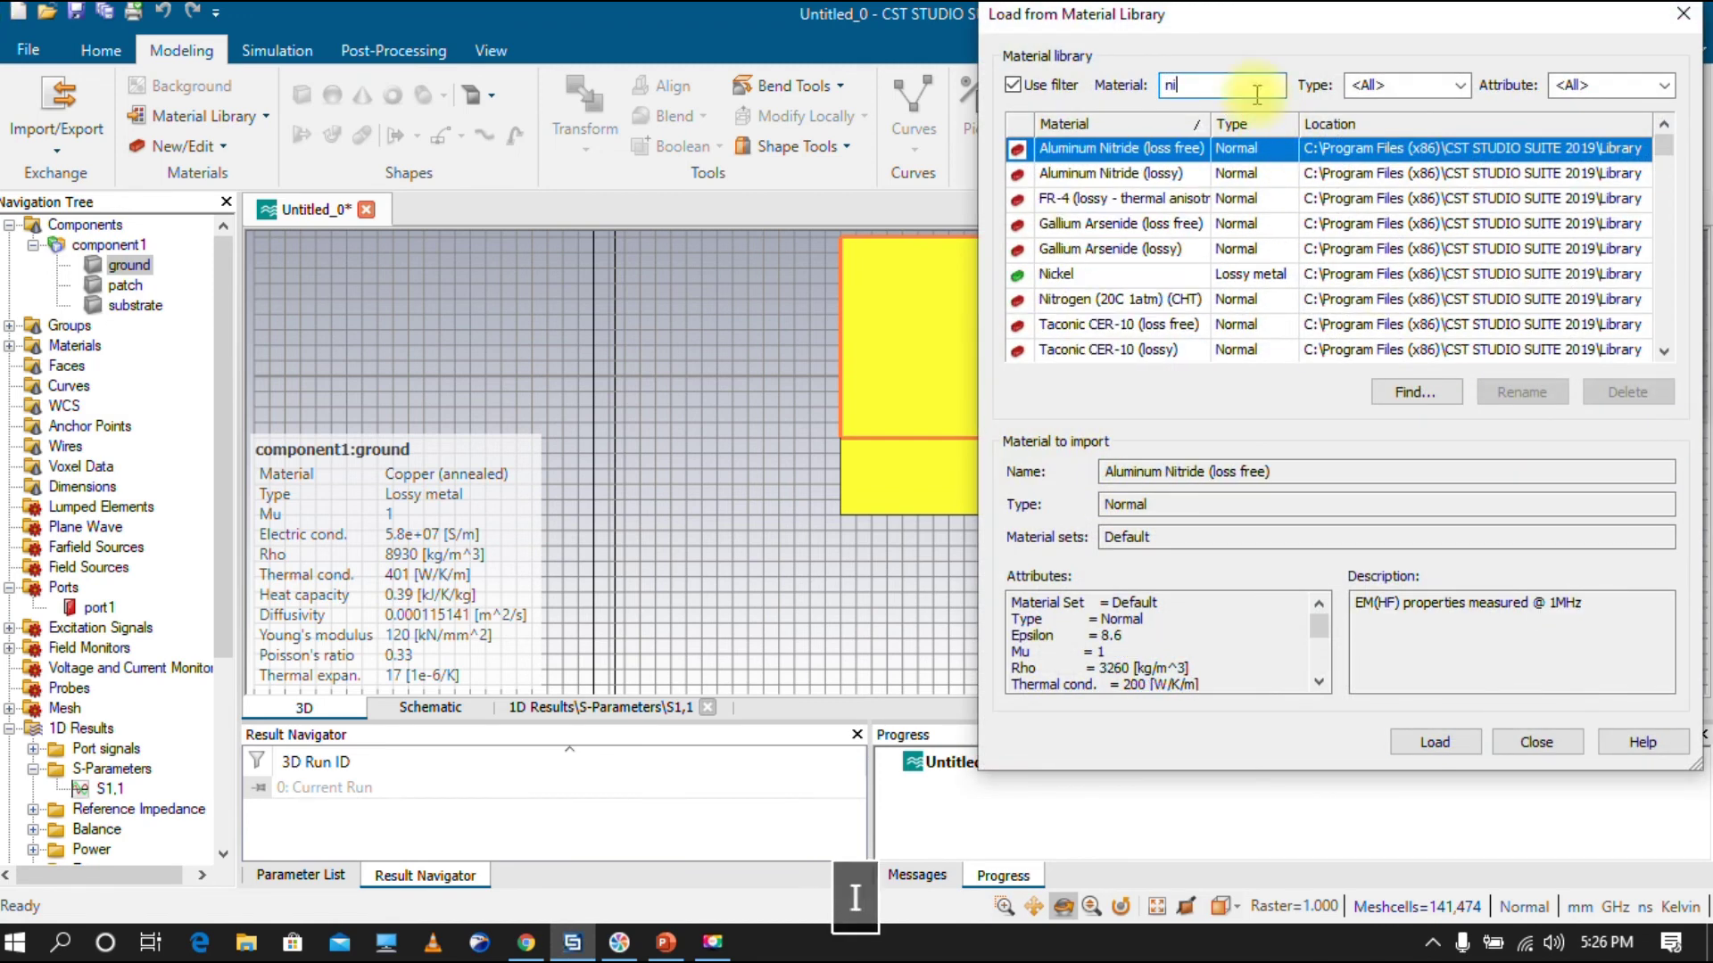
click(1071, 275)
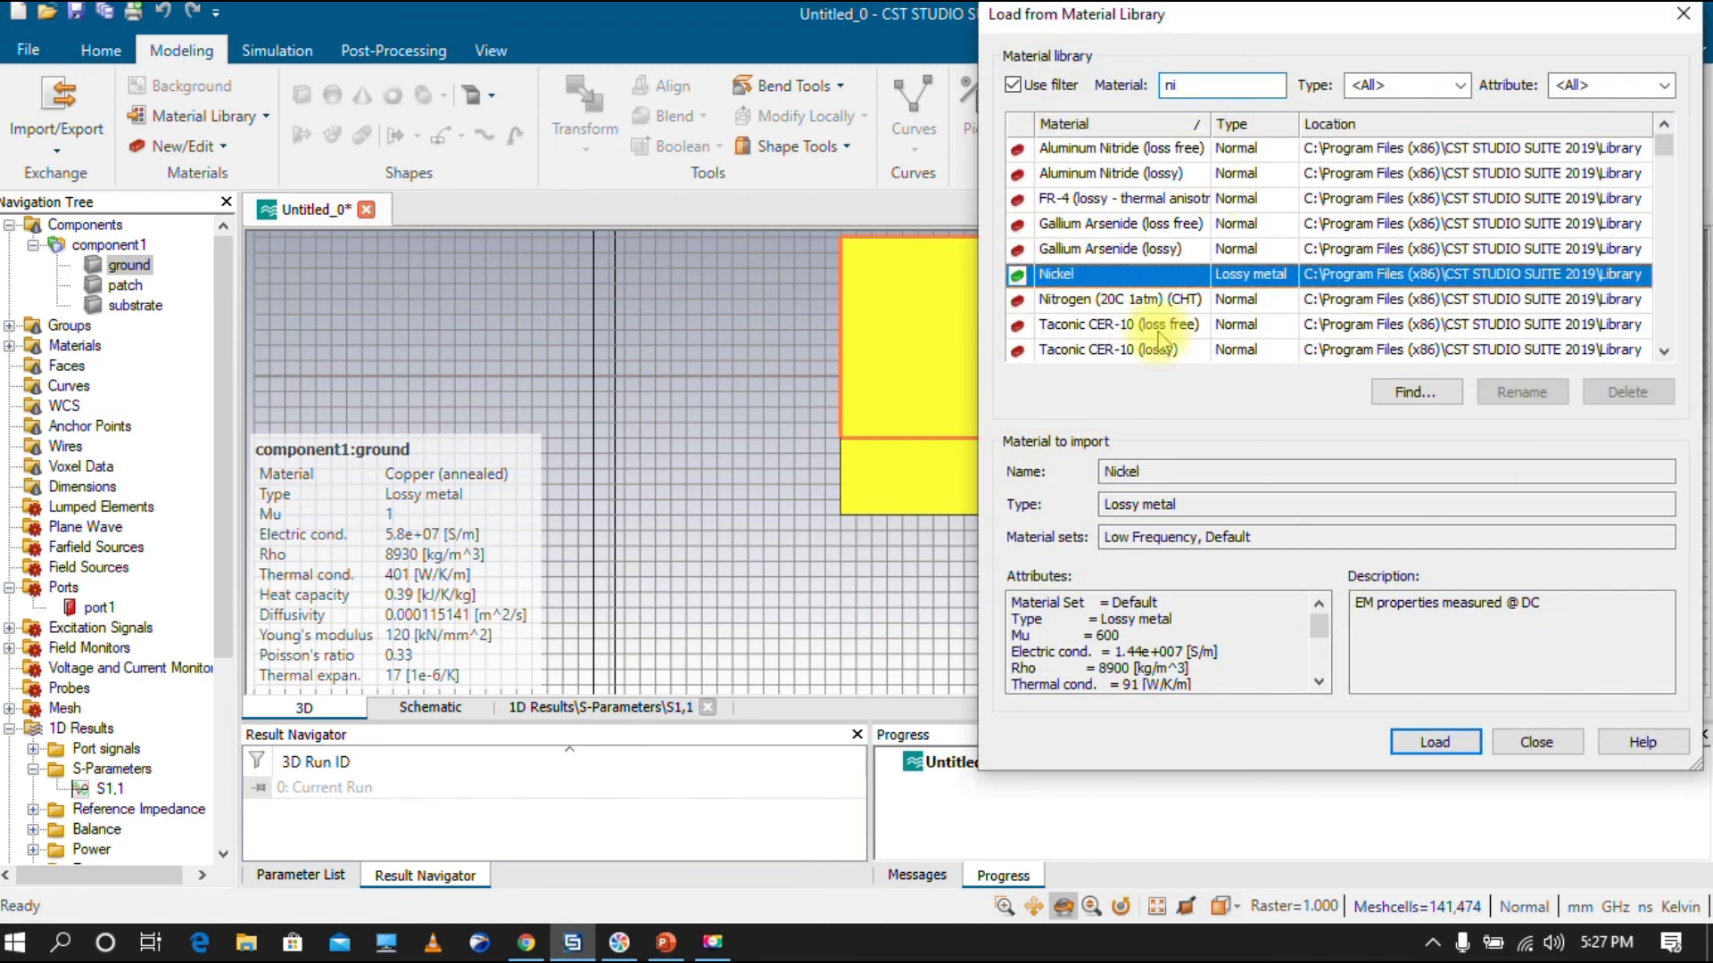
click(1435, 742)
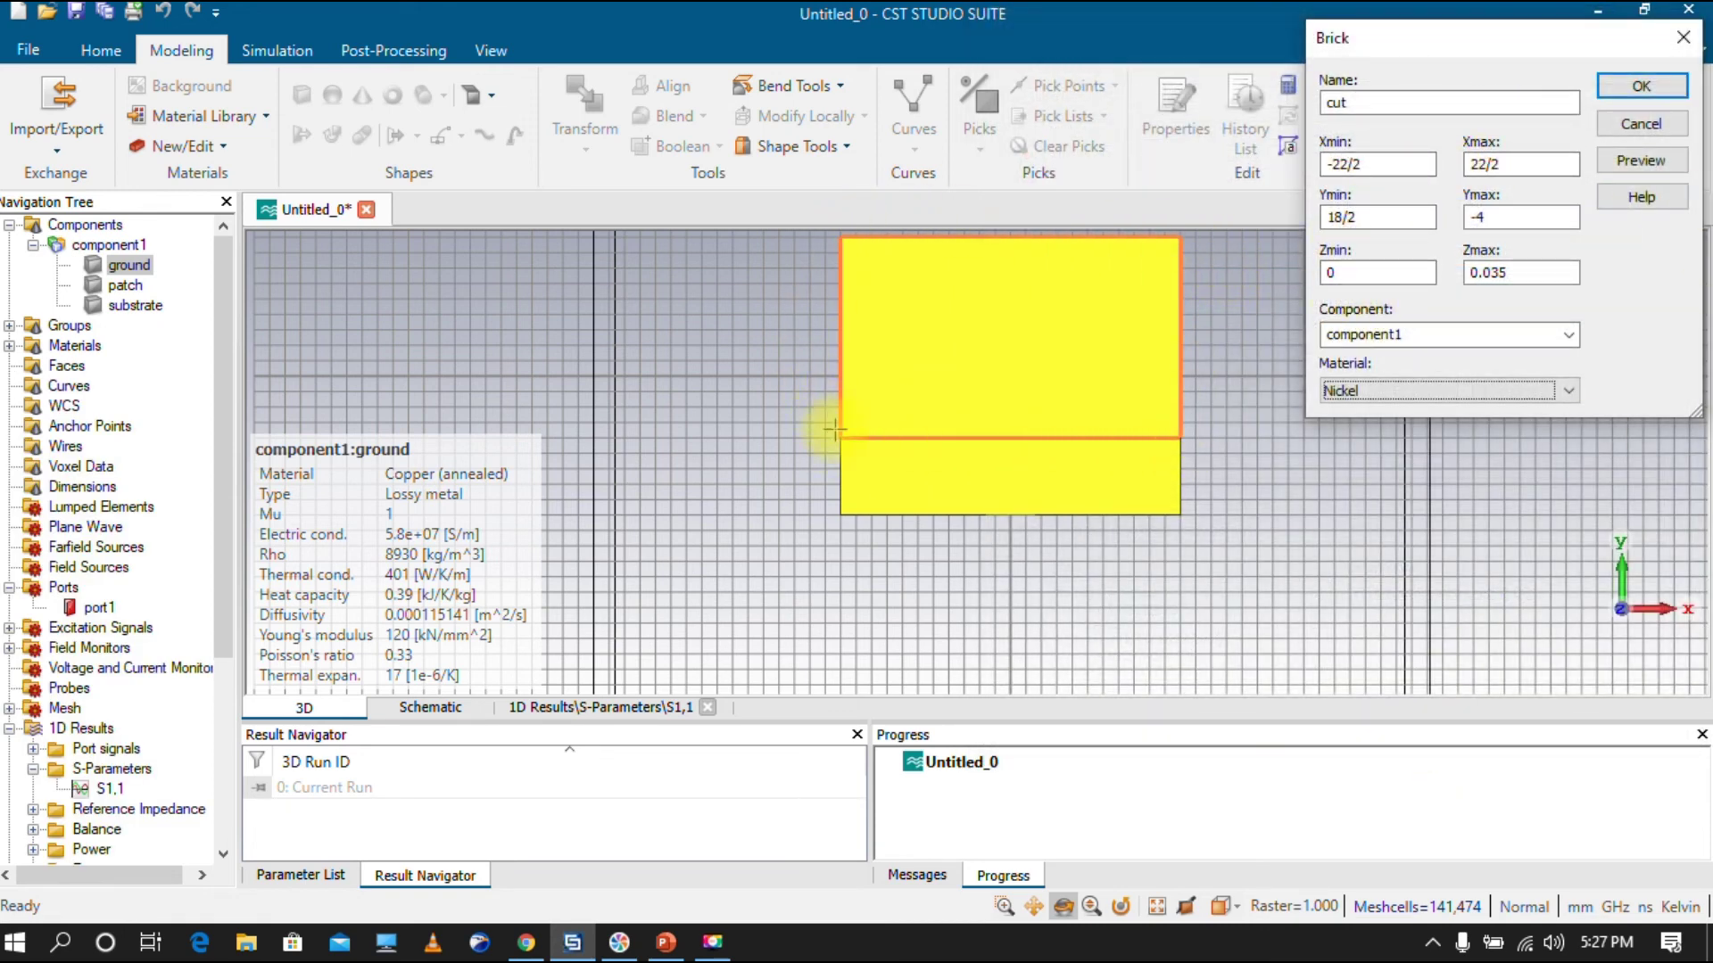
Create the cut brick, subtract it from the ground plane with Cut away highlighted shape, and inspect the remaining ground
click(1640, 86)
click(1315, 352)
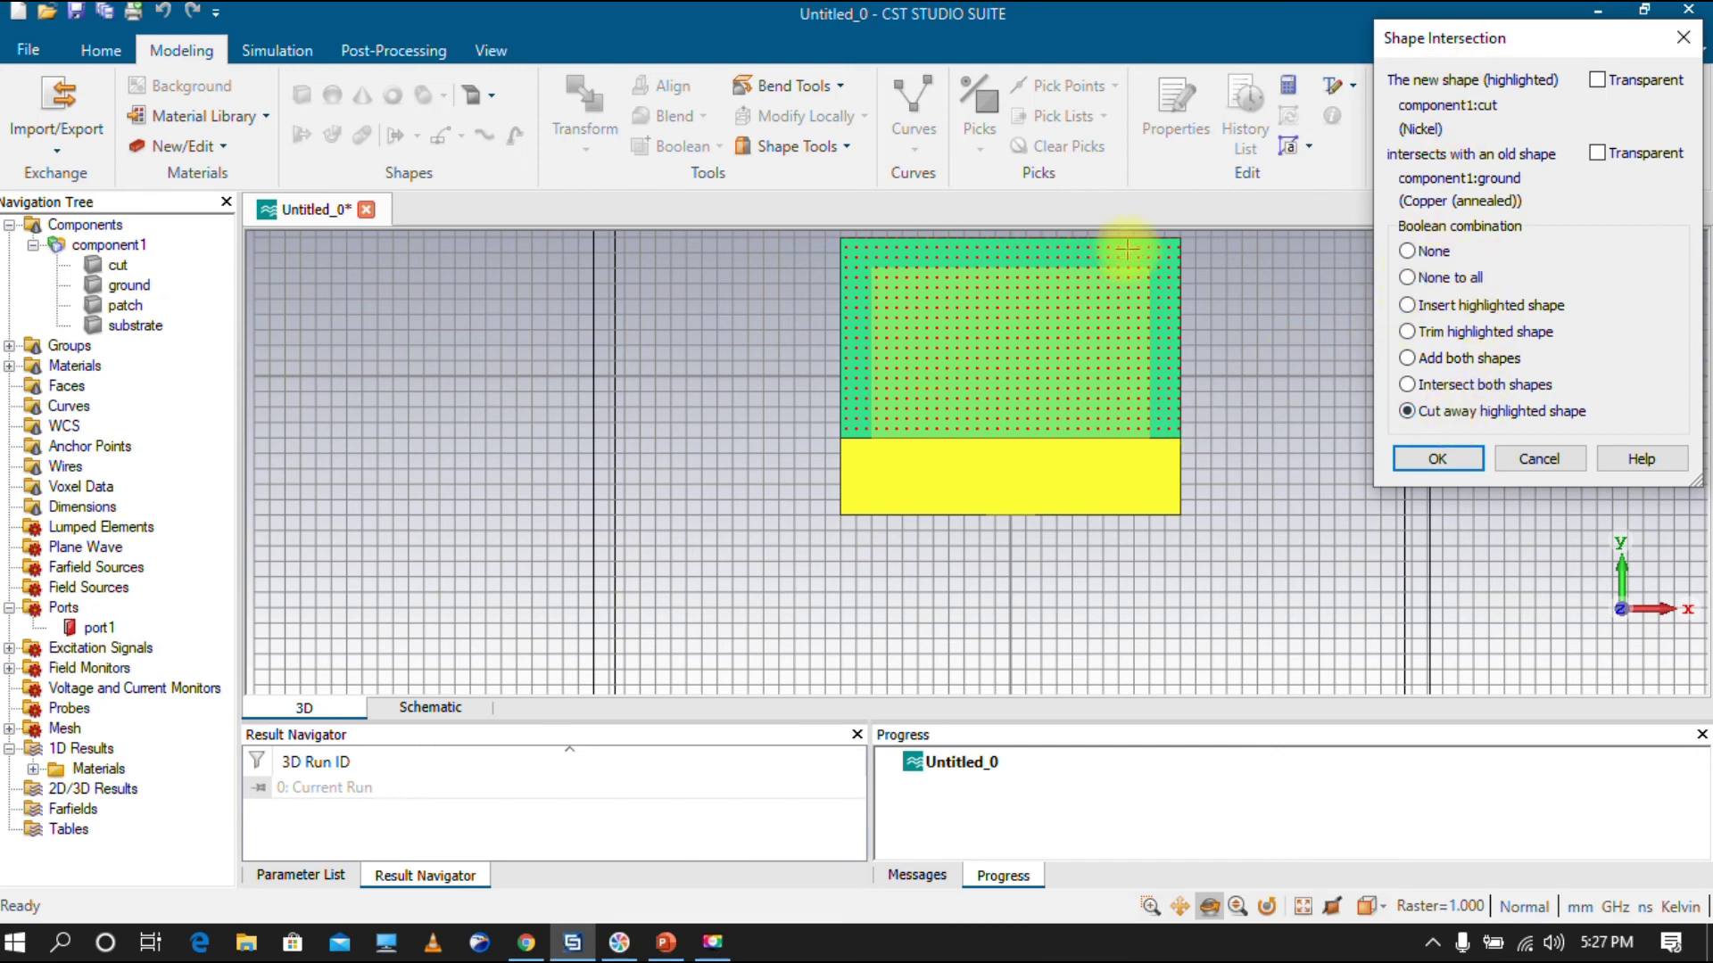
click(1440, 460)
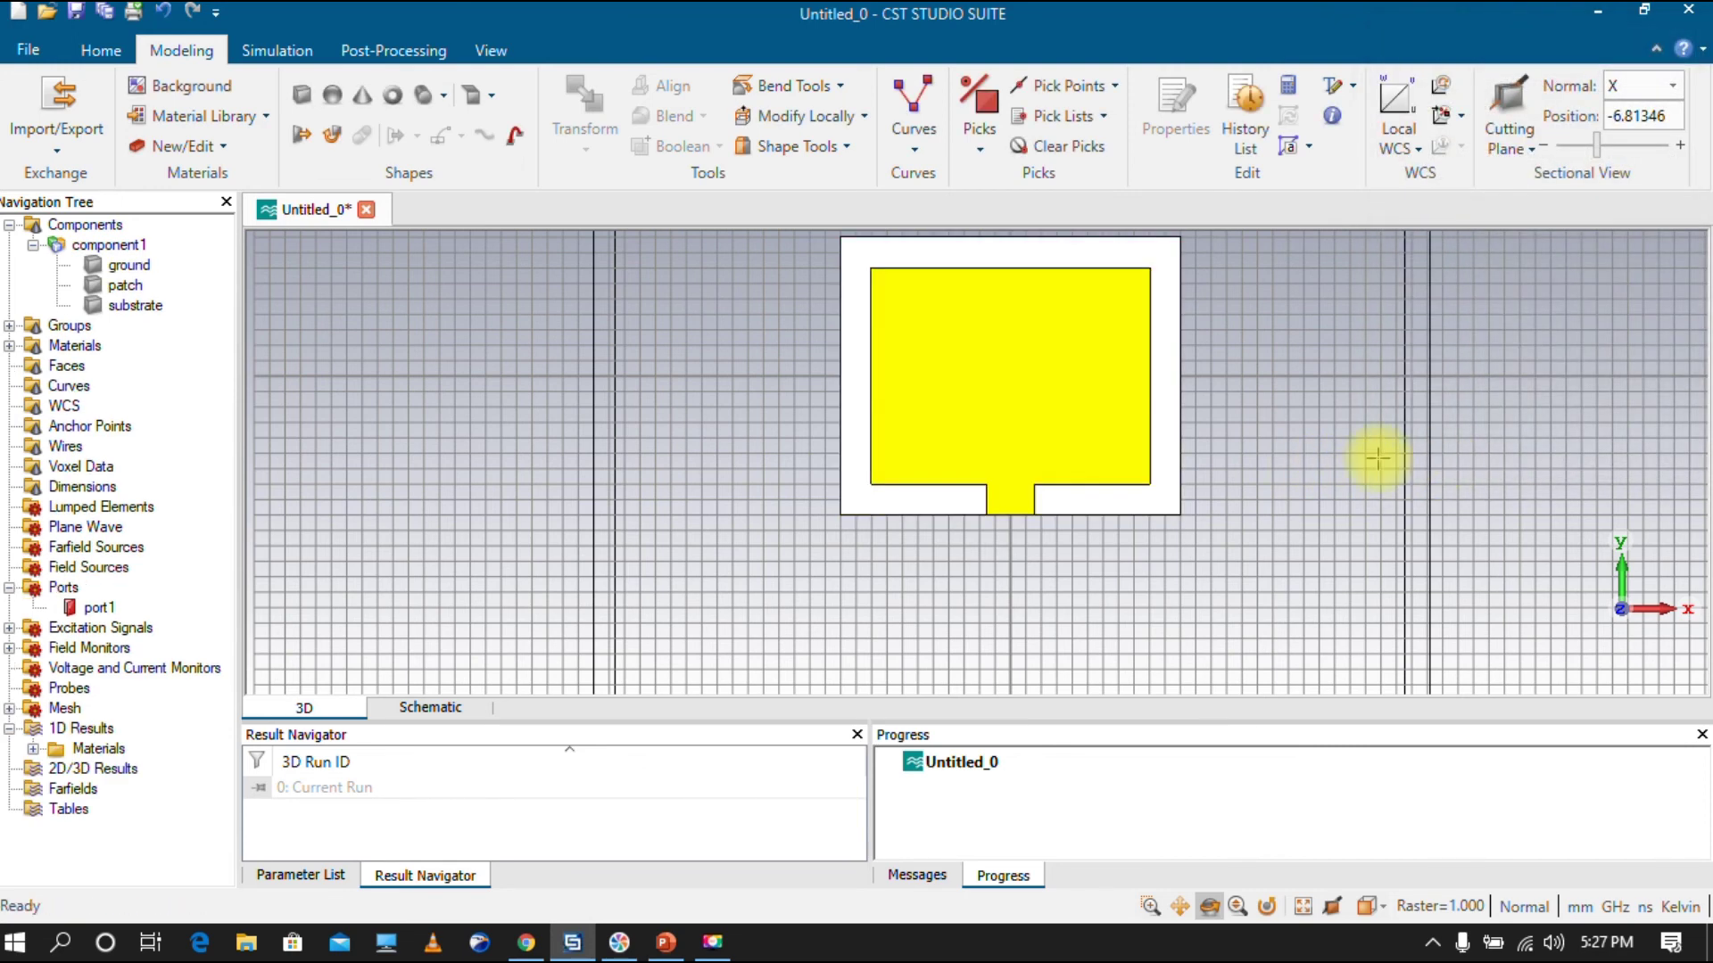
click(129, 265)
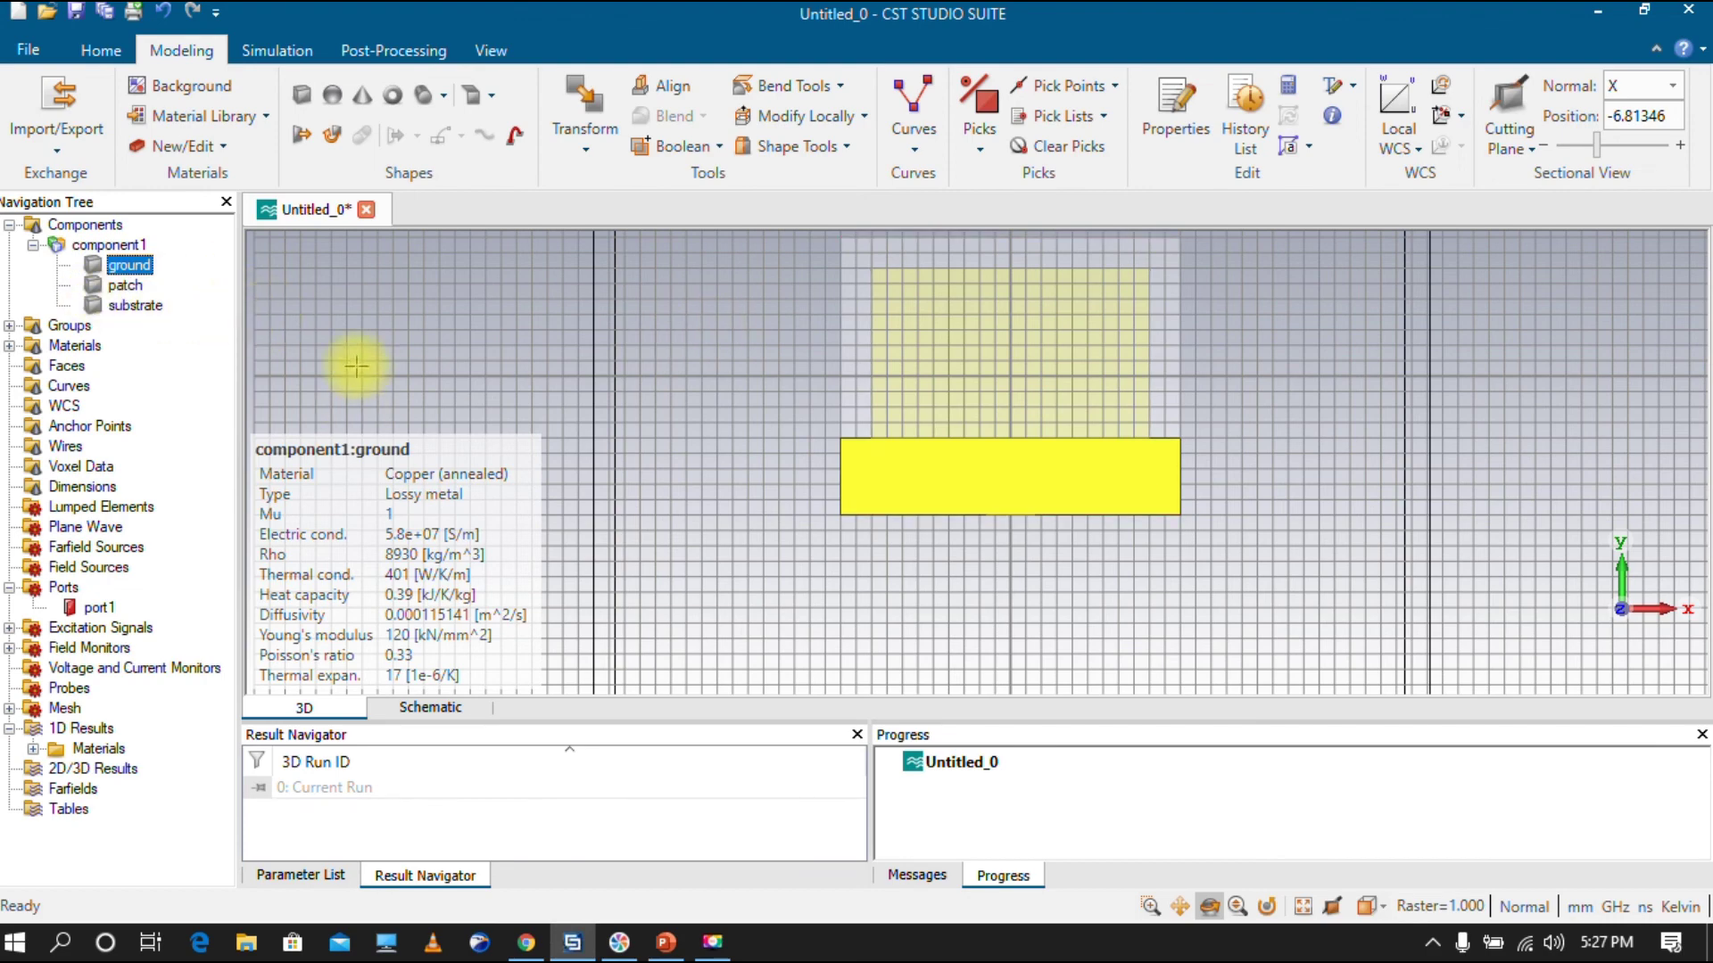
Run the solver on the antenna with the reduced ground plane and display the S1,1 curve
click(275, 49)
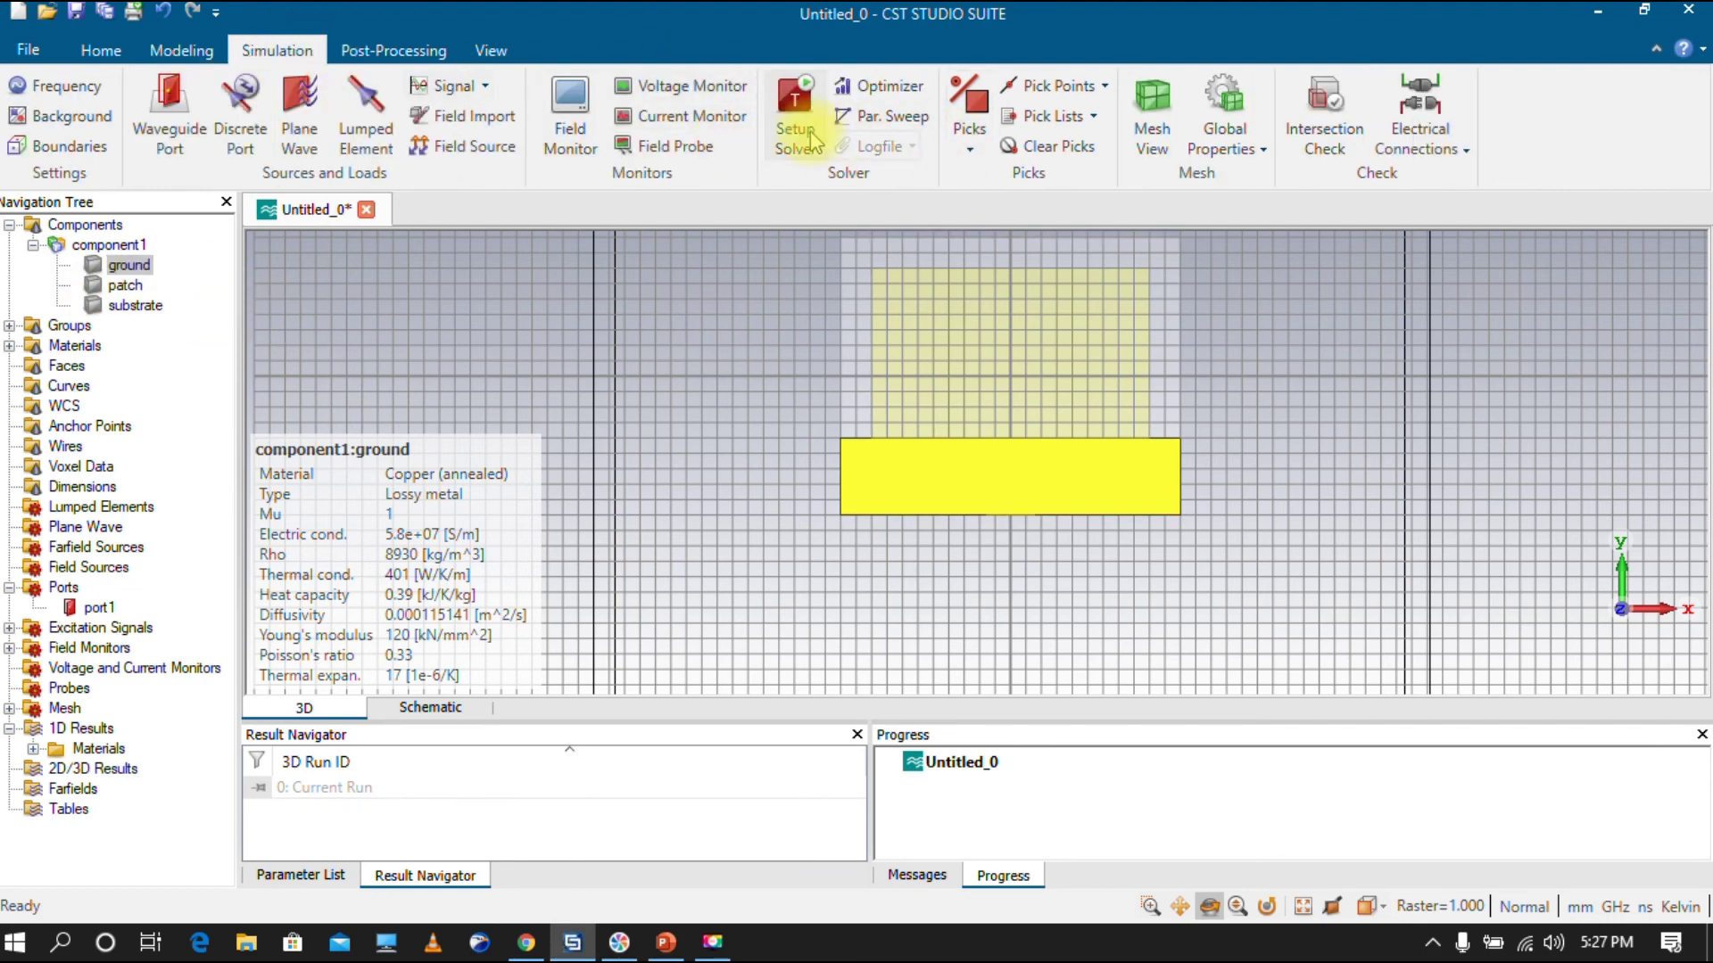
click(795, 125)
click(1068, 254)
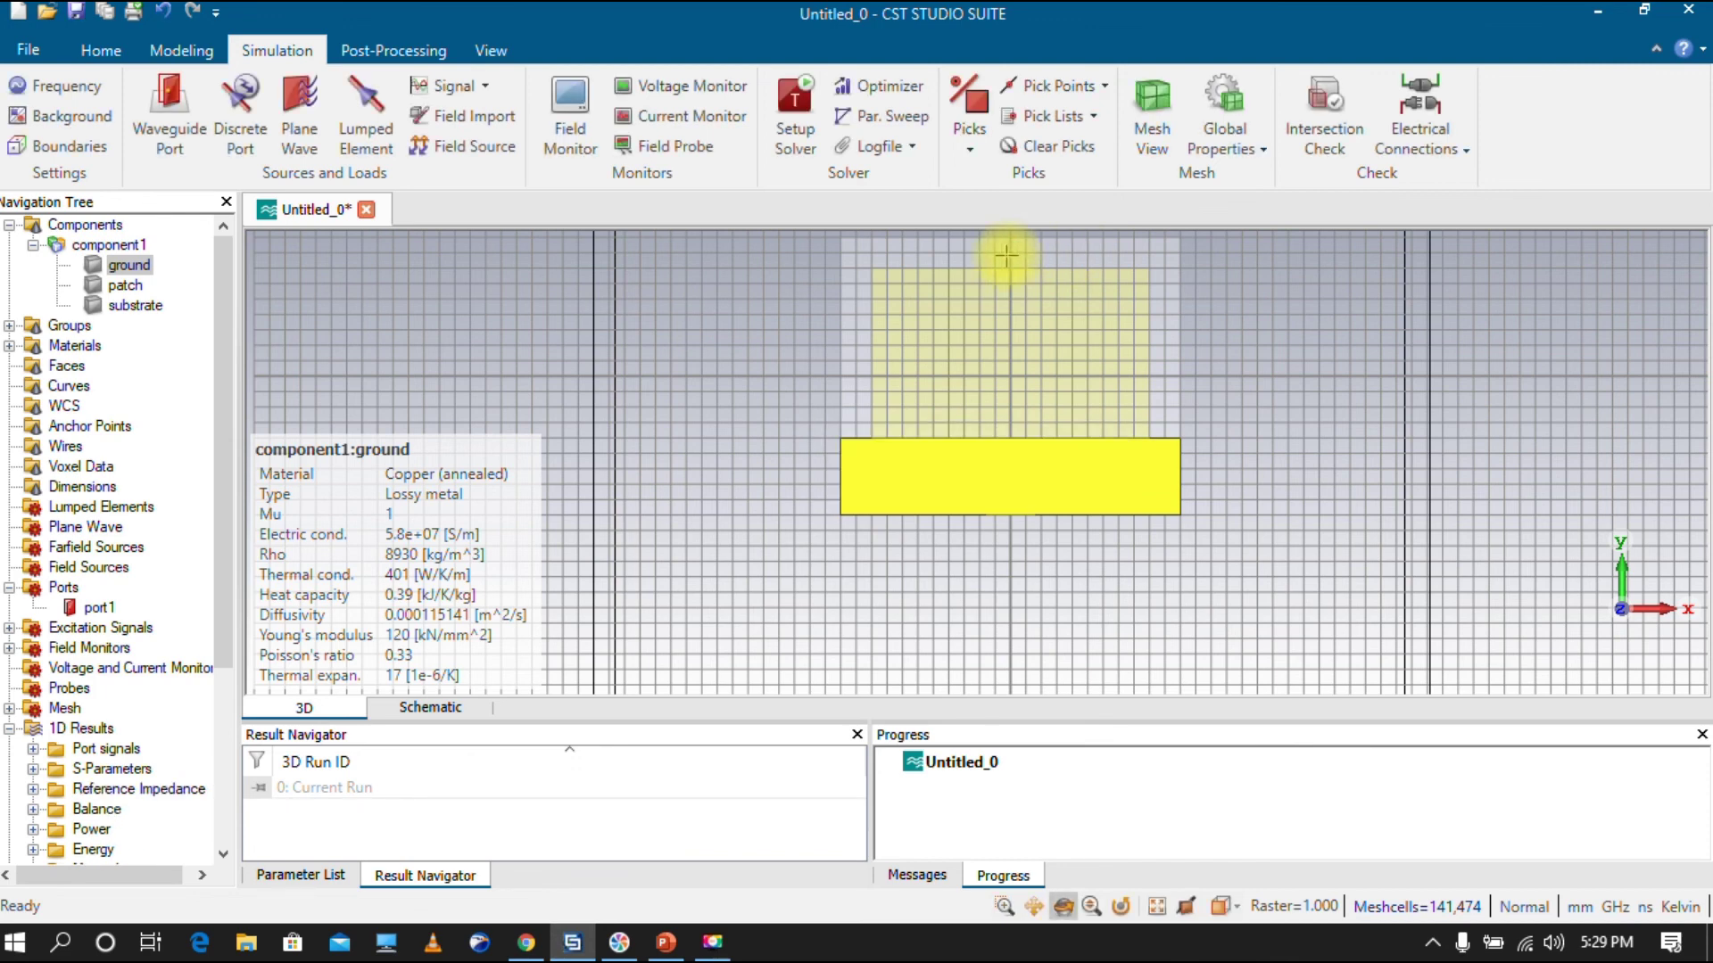
click(32, 769)
click(89, 790)
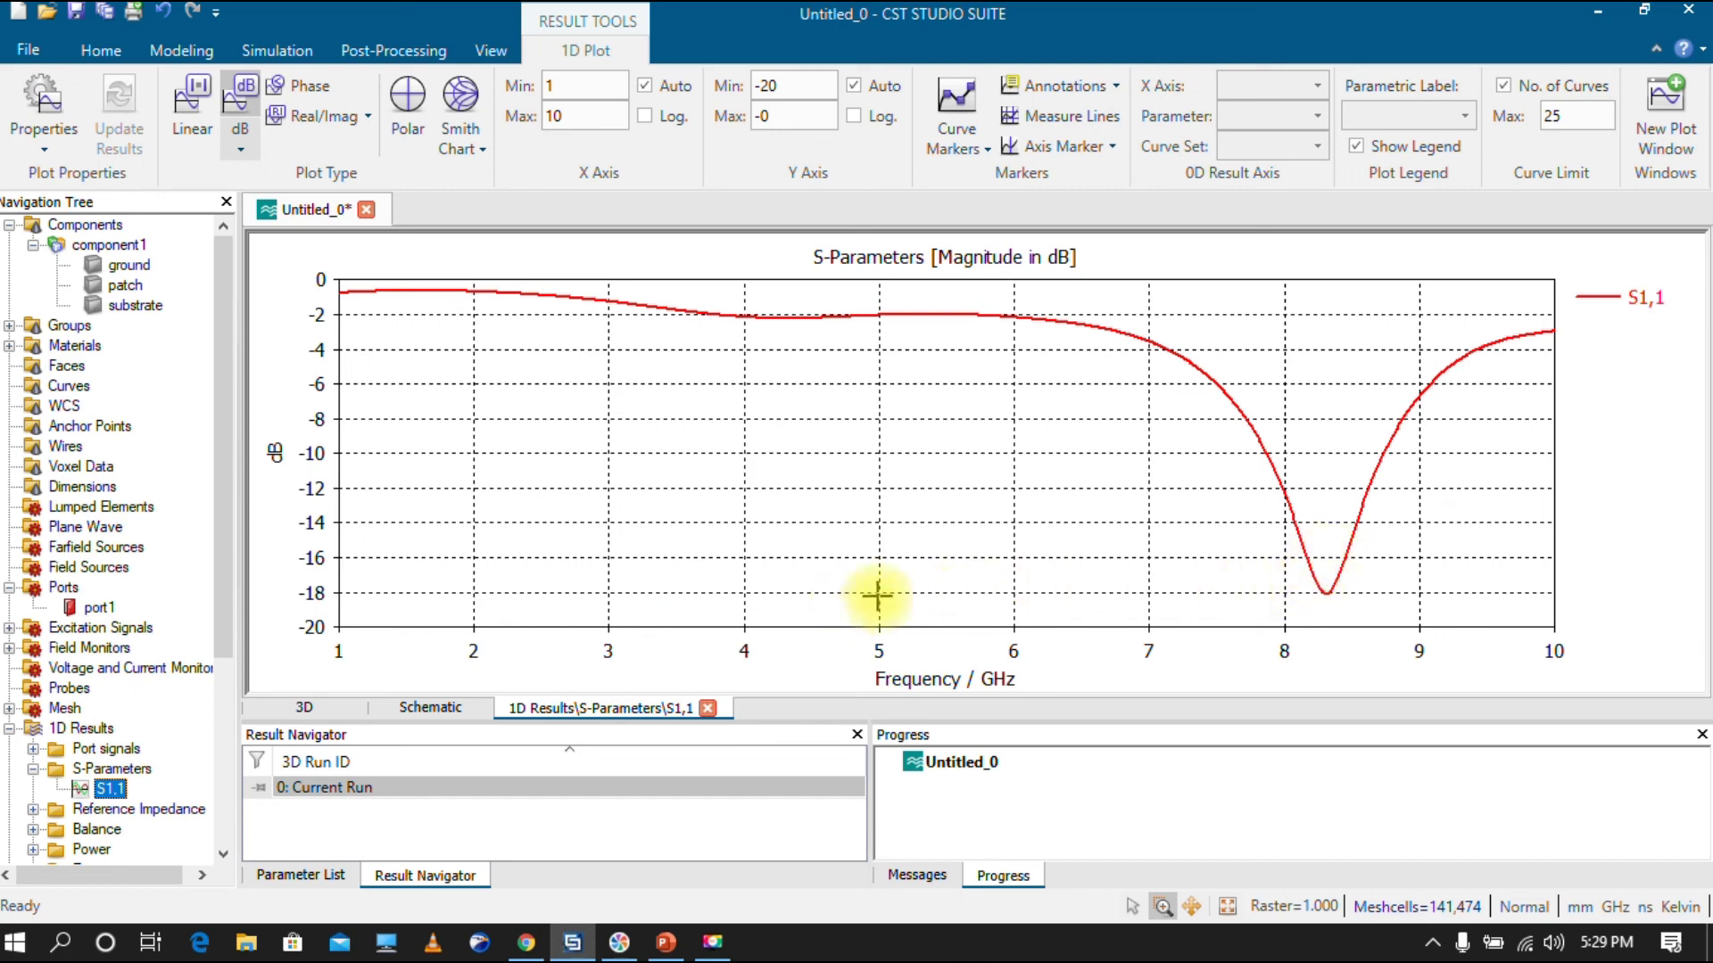
Examine the farfield directivity patterns at 5.5 GHz, 10 GHz and 1 GHz in turn
drag(223, 647, 258, 800)
click(129, 848)
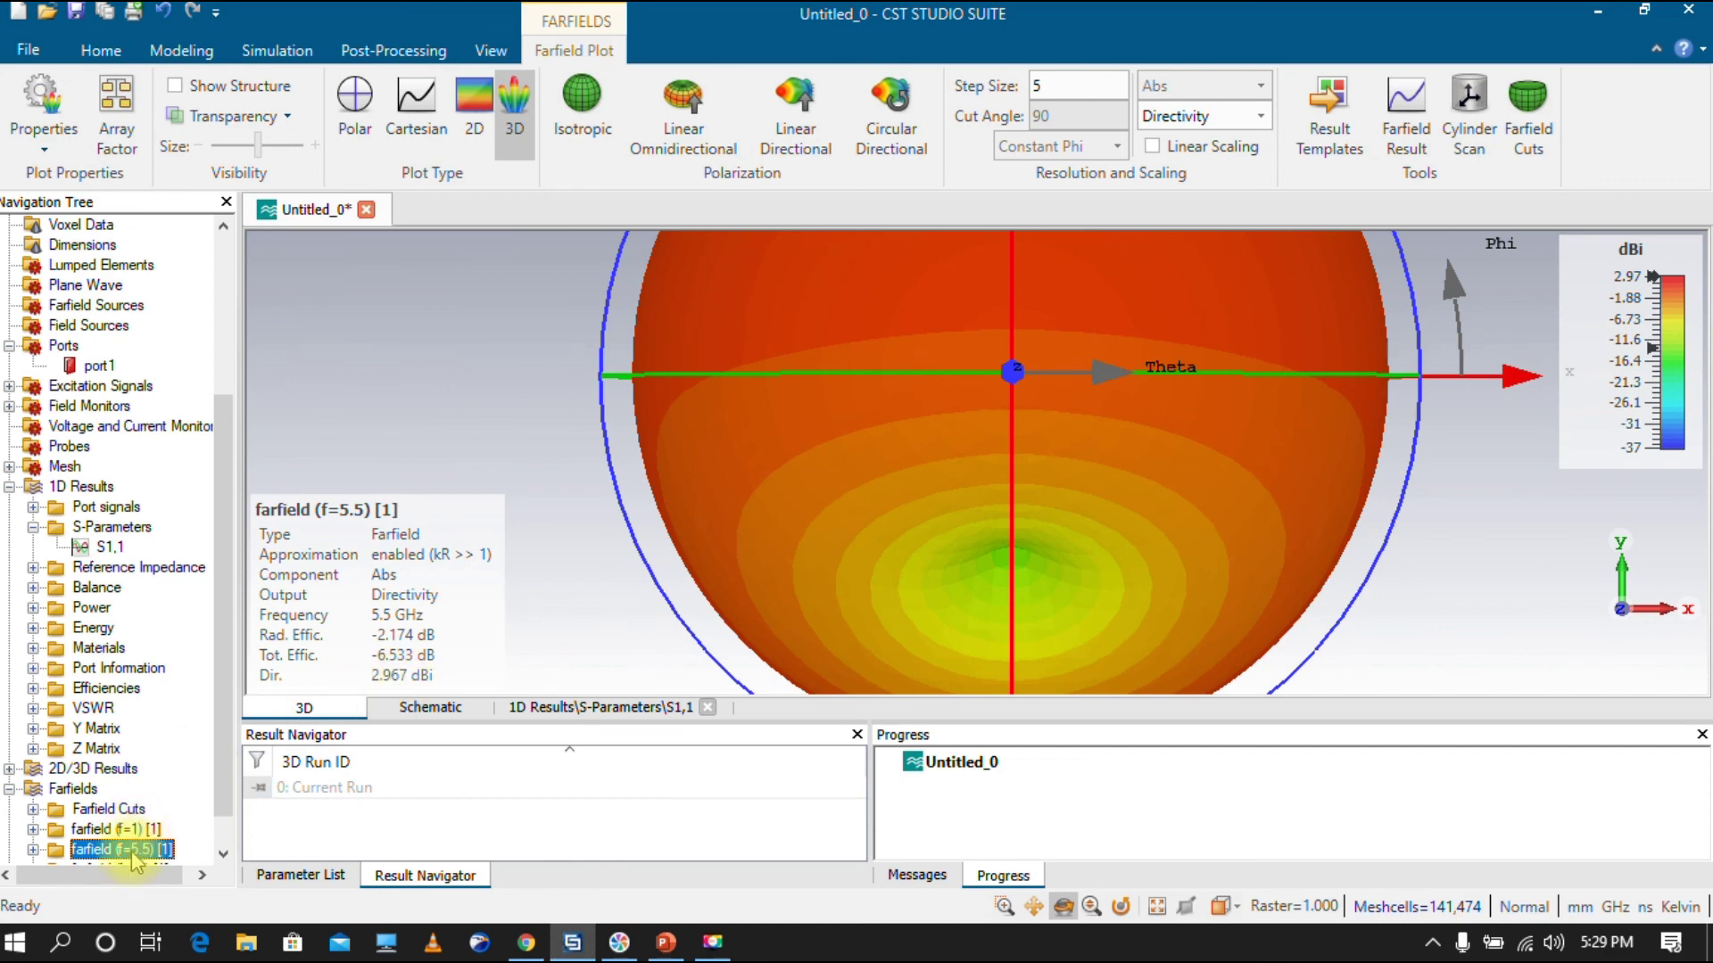
scroll(230, 767, down, 1)
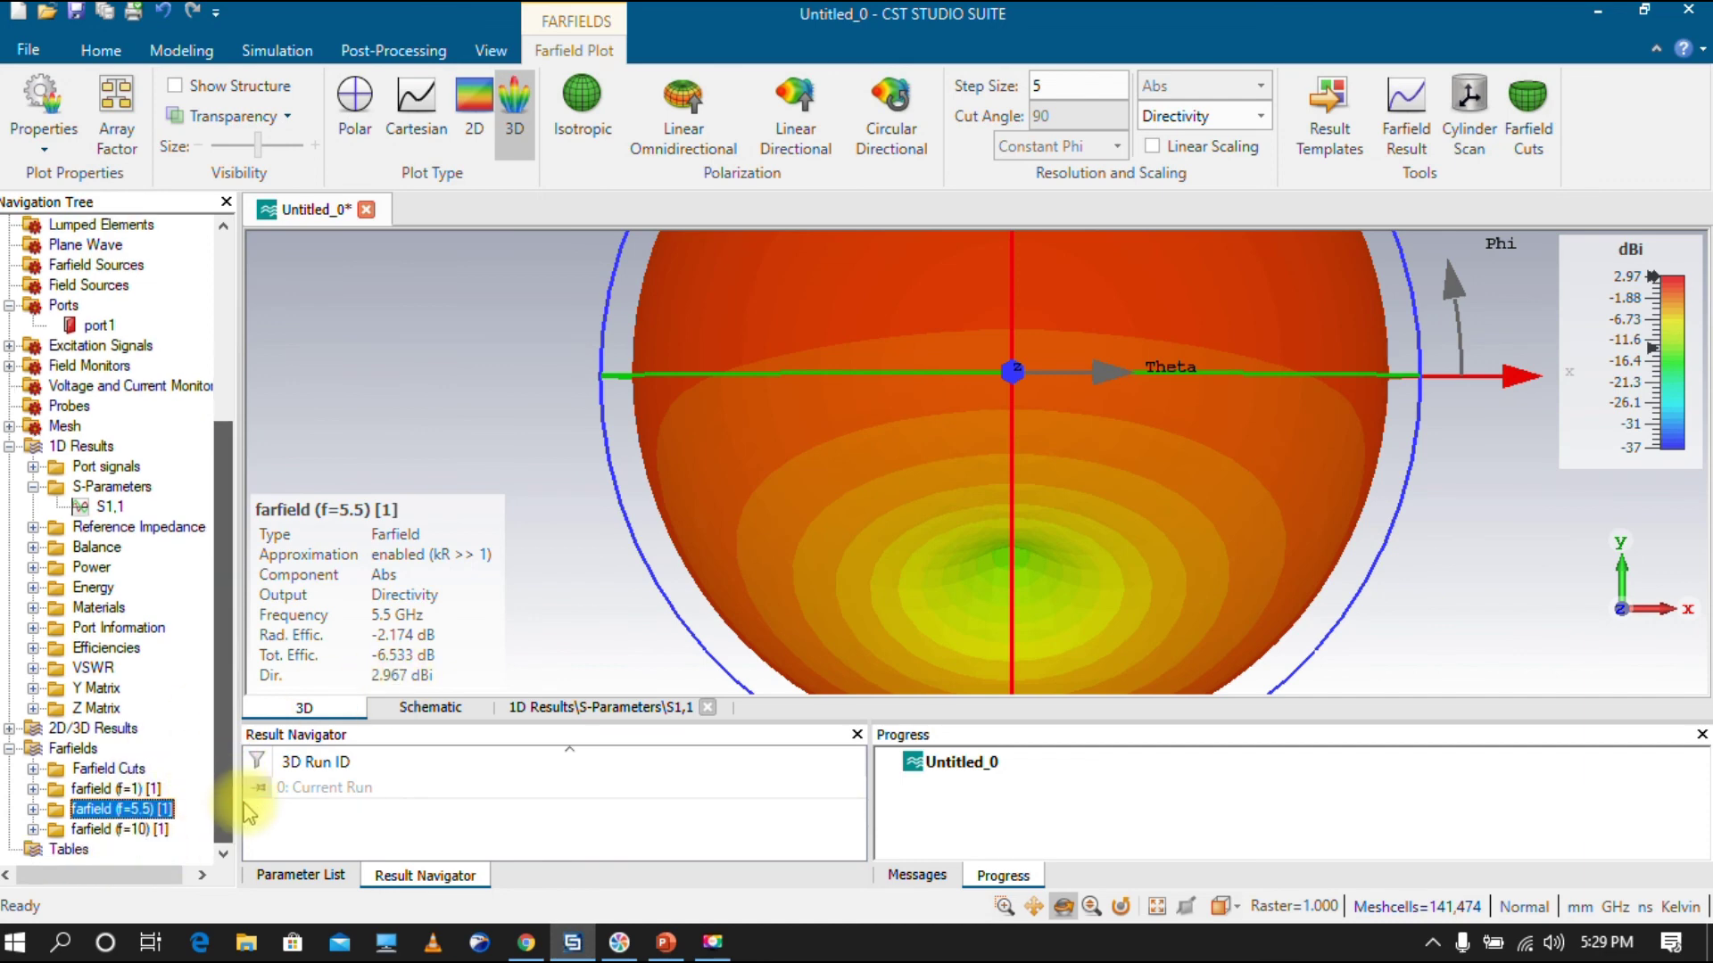
click(116, 830)
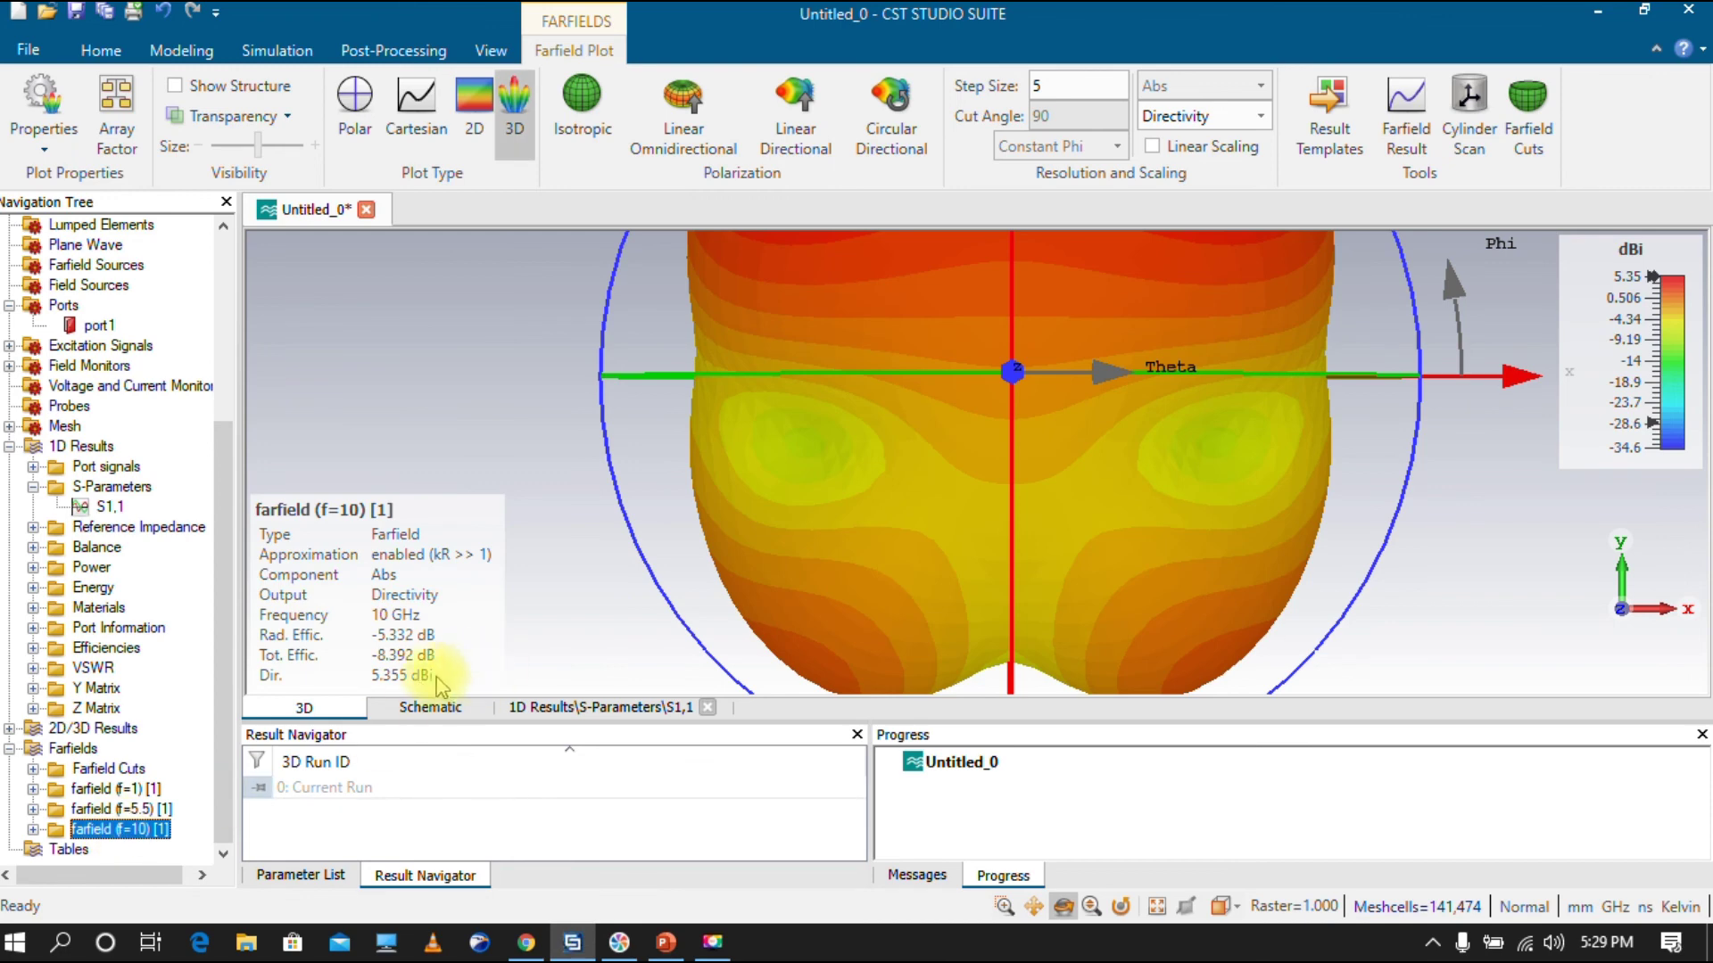
click(125, 788)
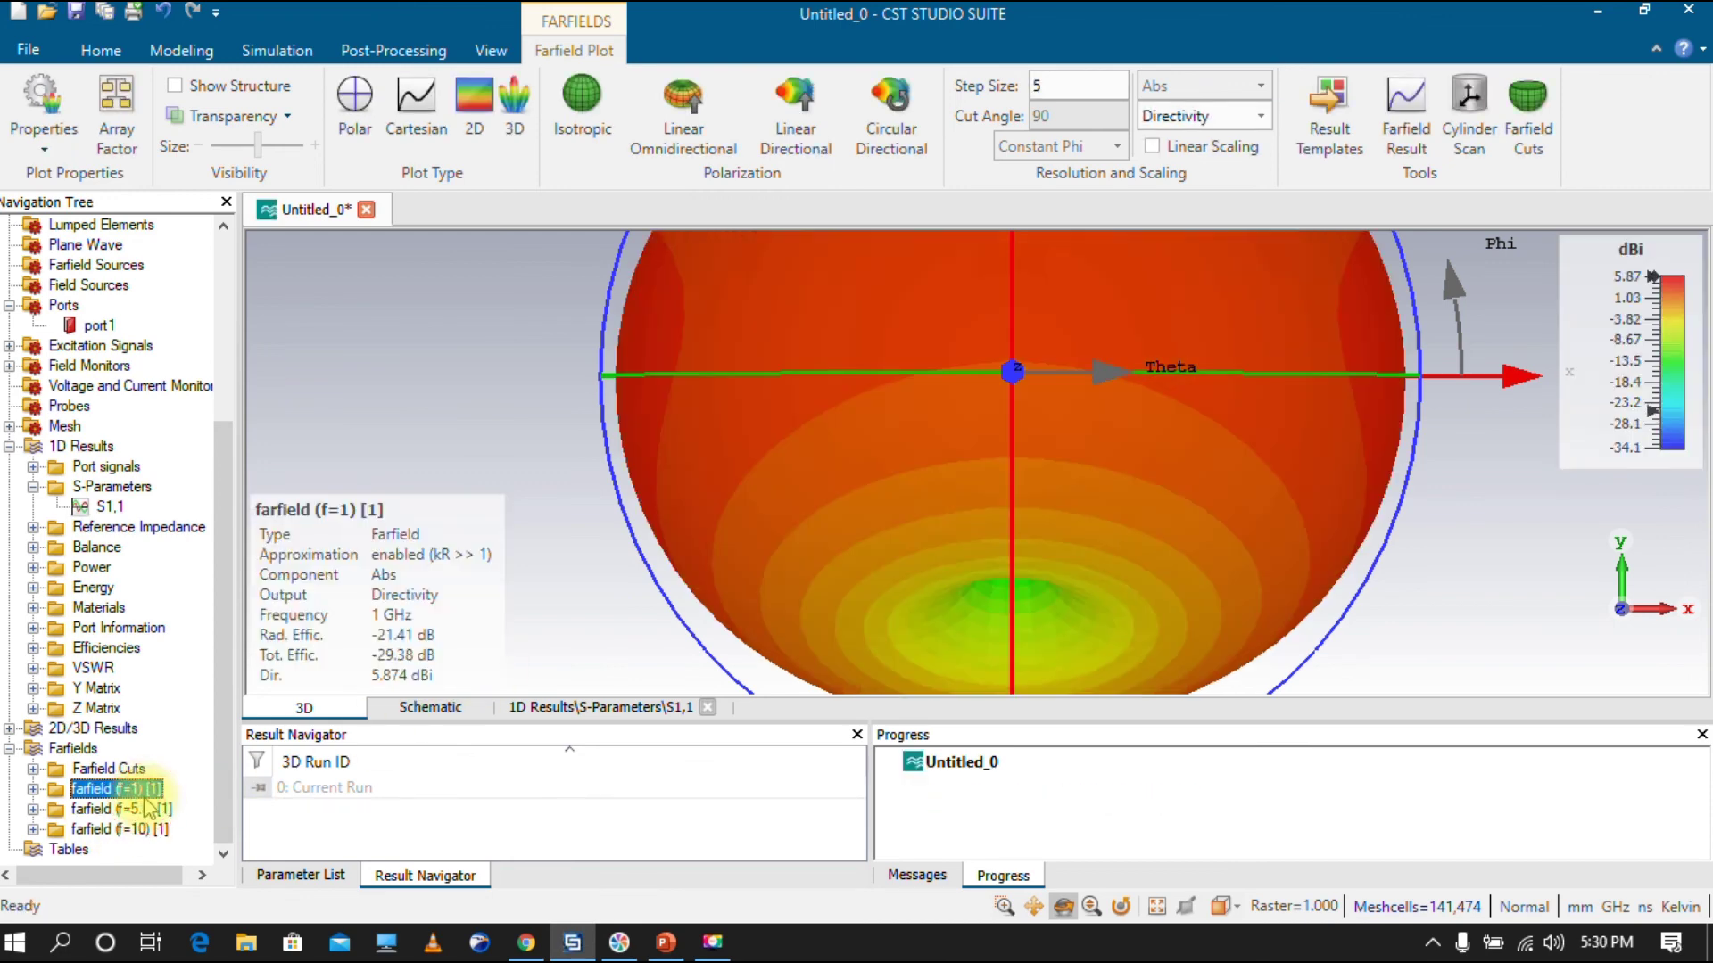
scroll(411, 673, down, 5)
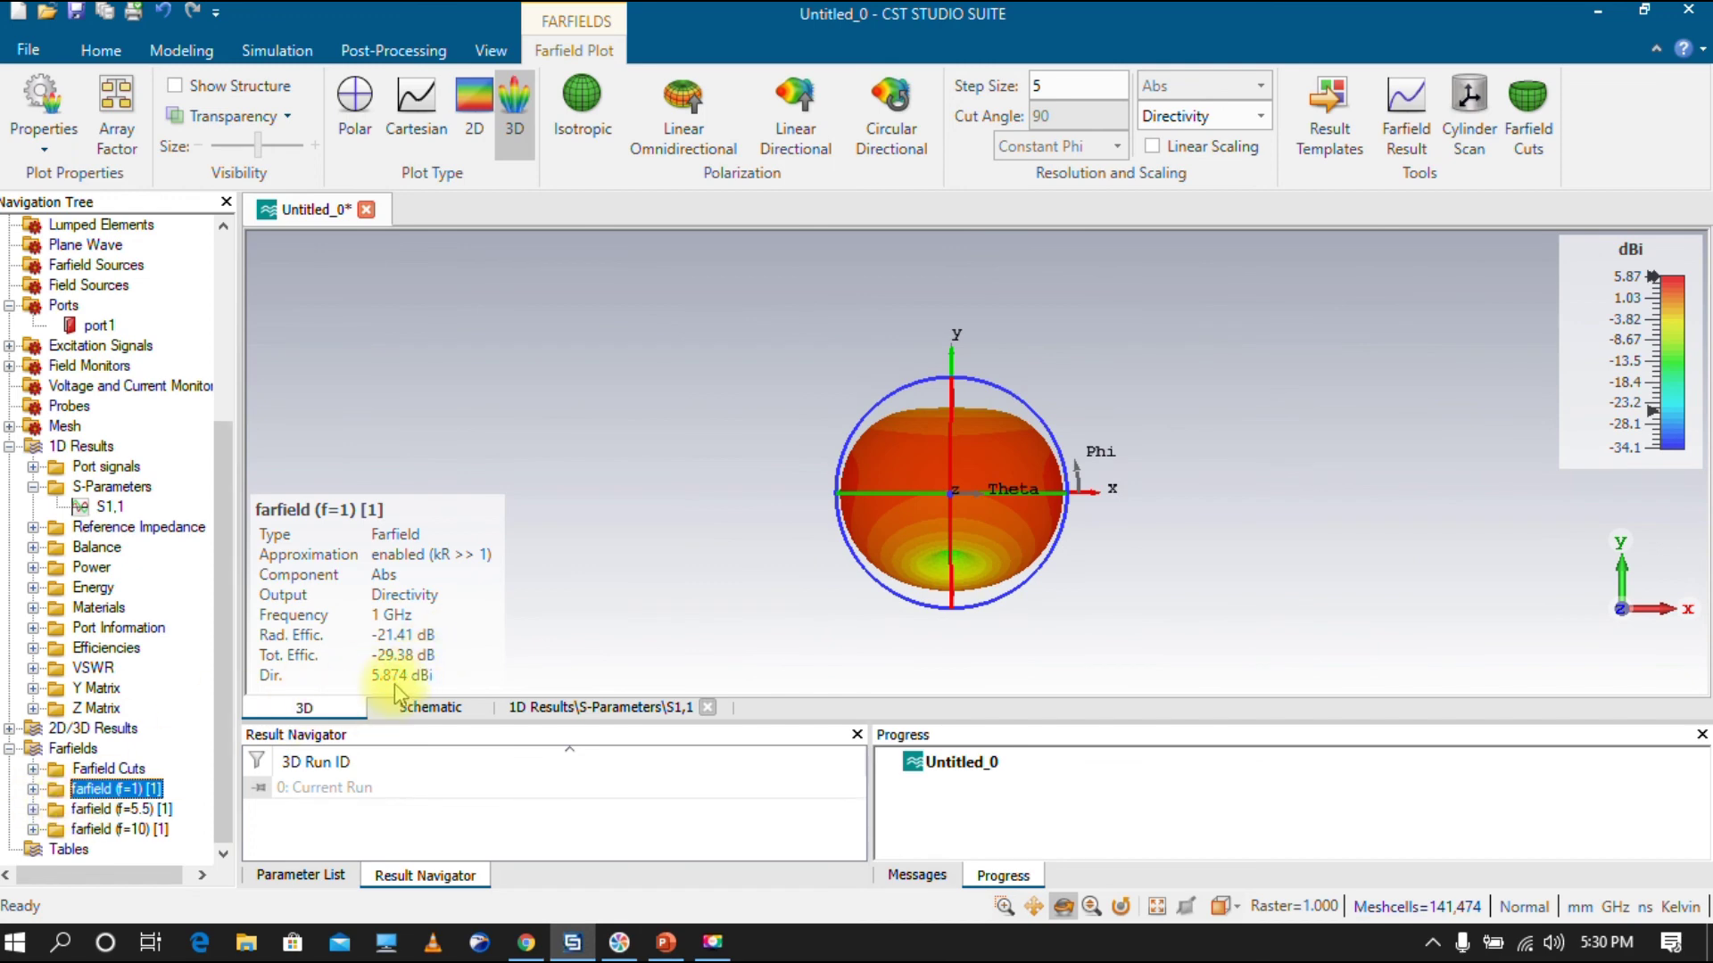
Switch the farfield output to Gain (IEEE) and view the gain patterns at 1 GHz and 5.5 GHz
click(1260, 116)
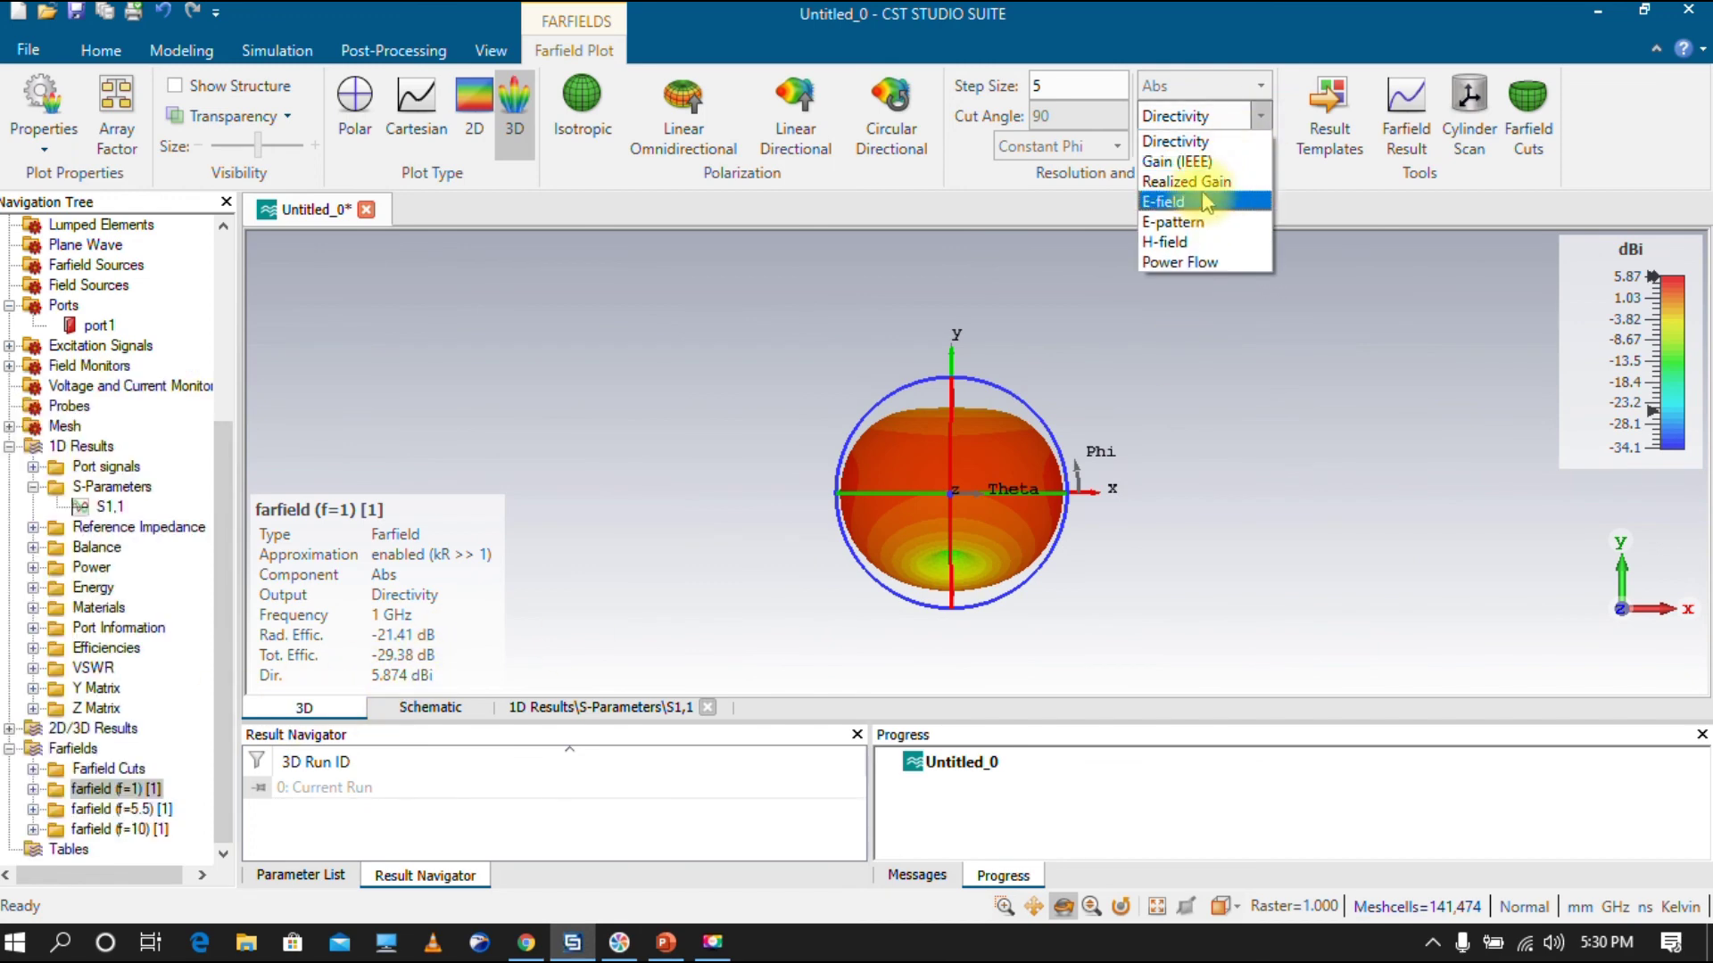
click(1203, 174)
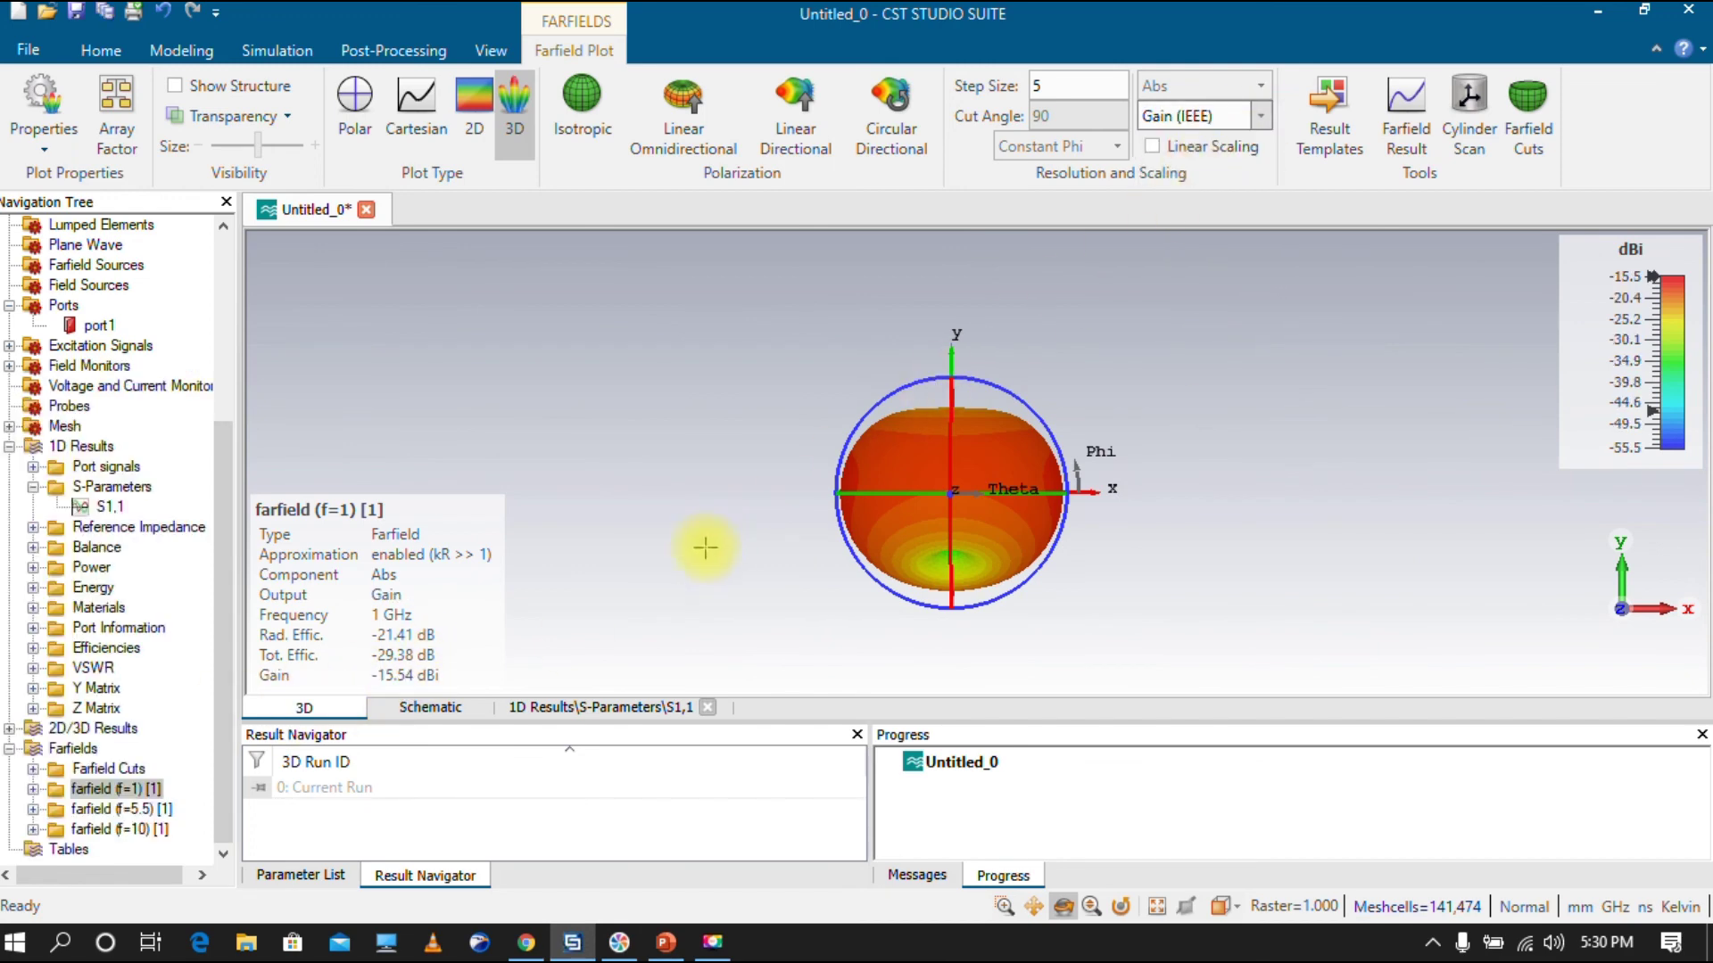
click(154, 808)
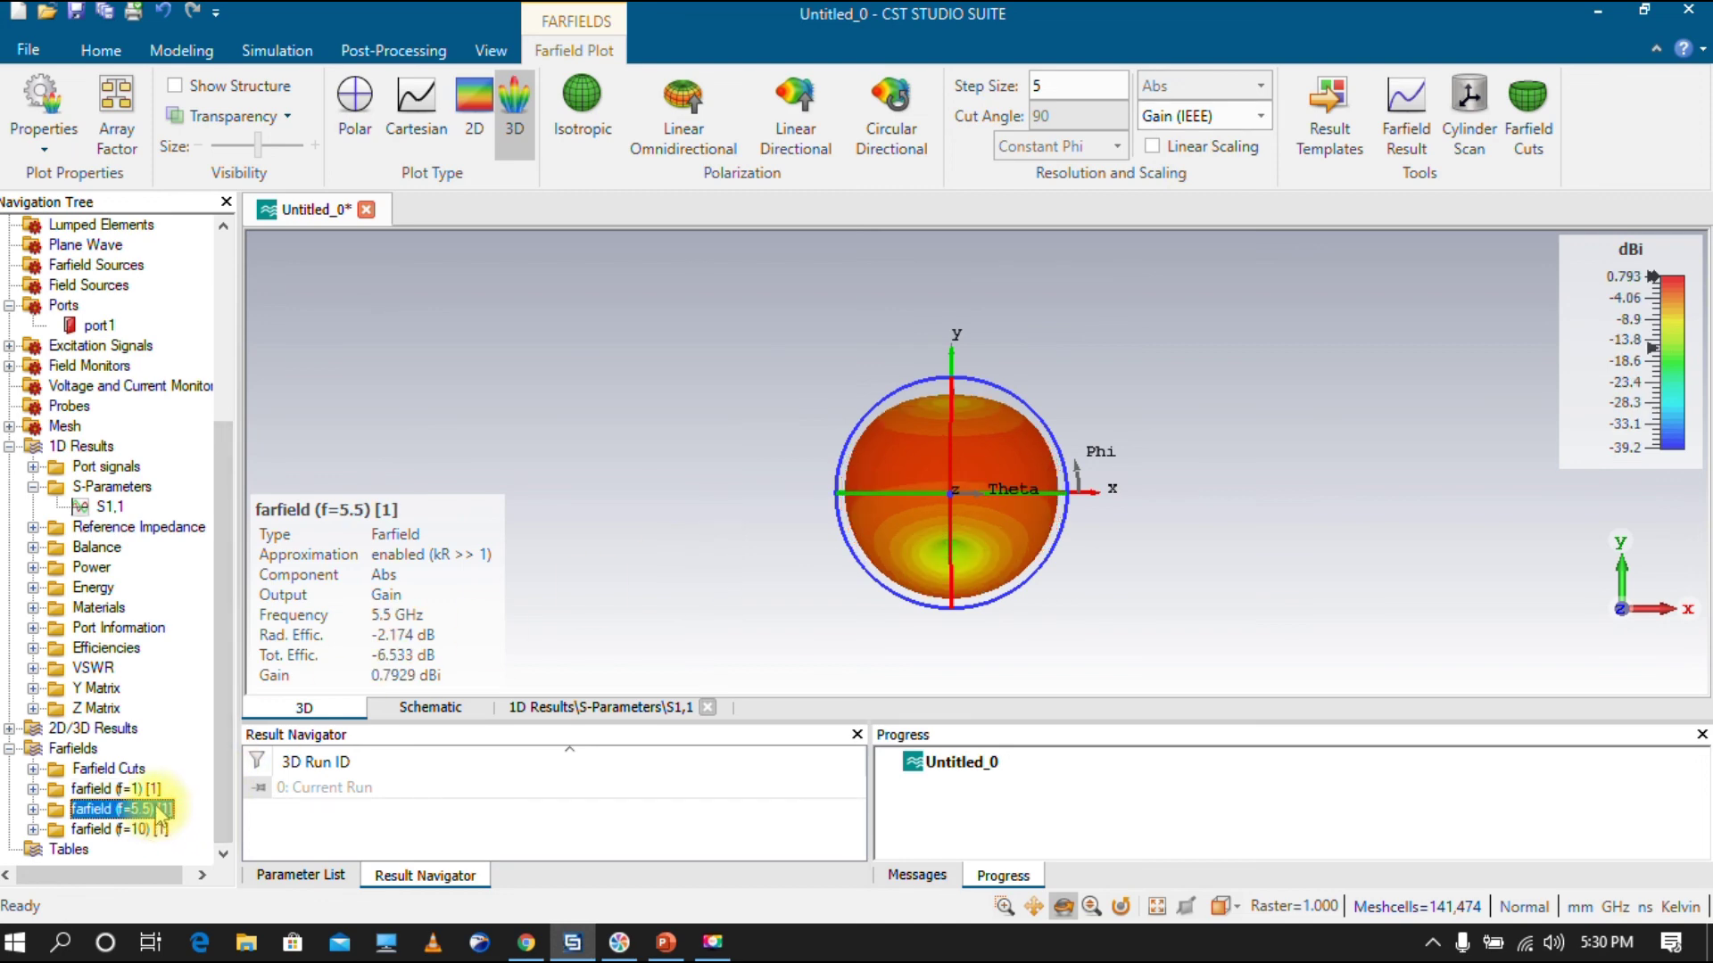
Return from the farfield plot to the 3D model of the whole antenna, component1
scroll(199, 337, up, 2)
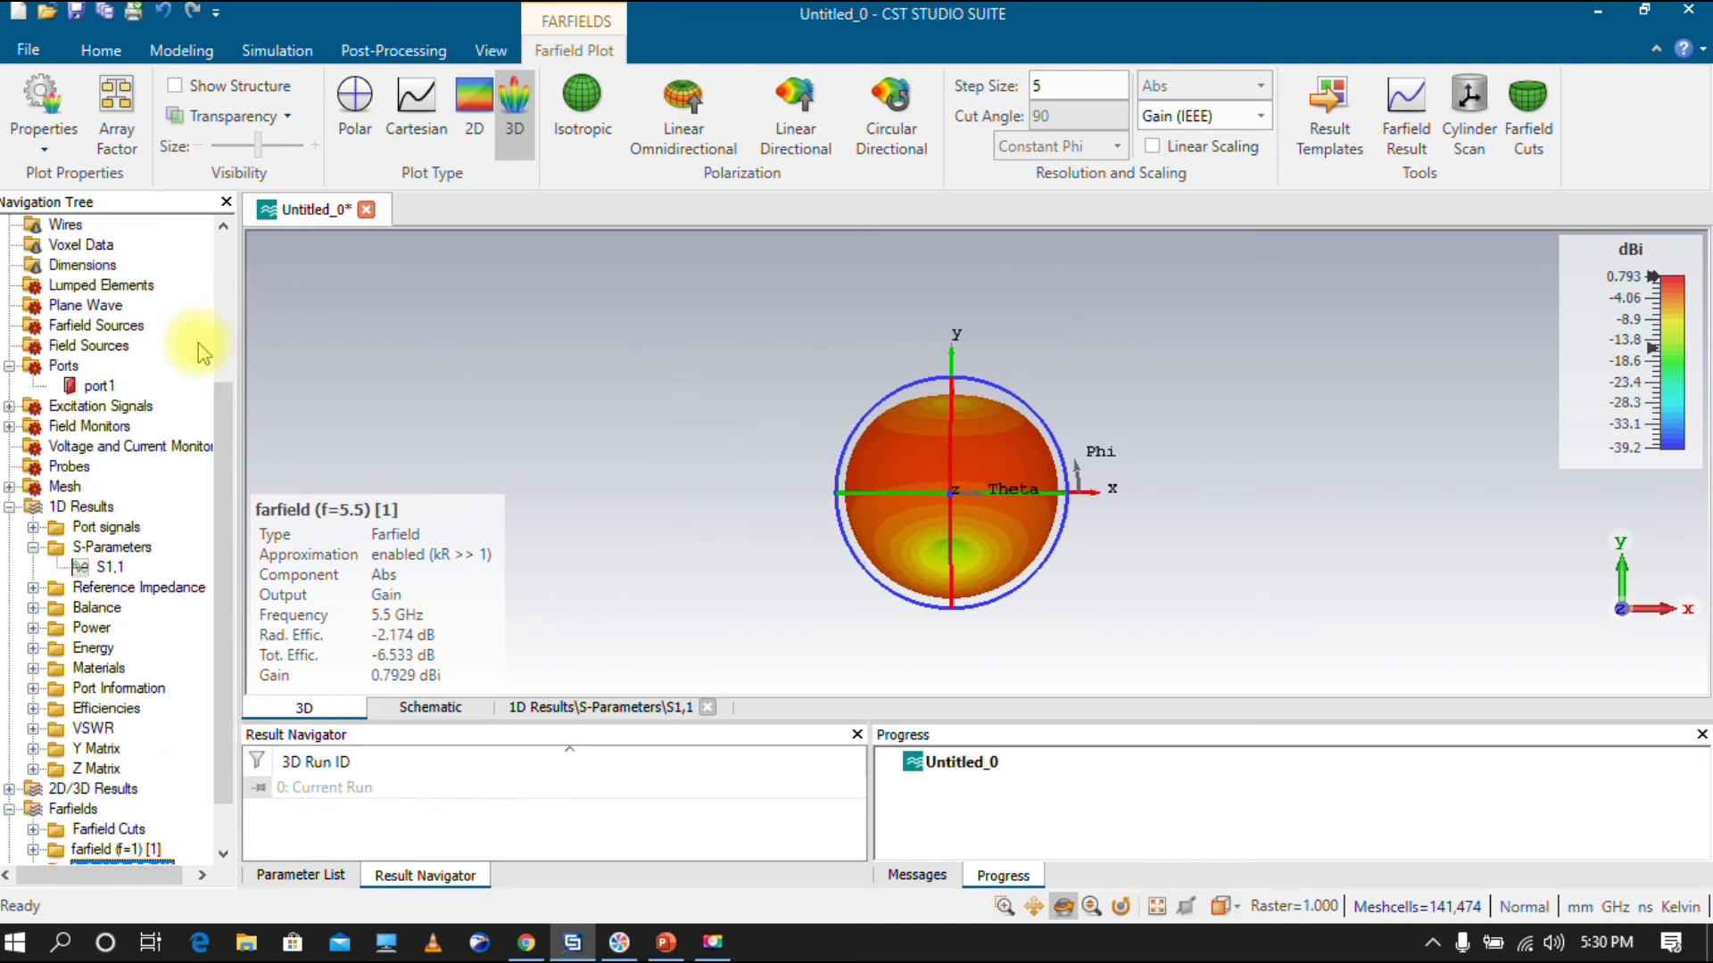
drag(230, 418, 229, 259)
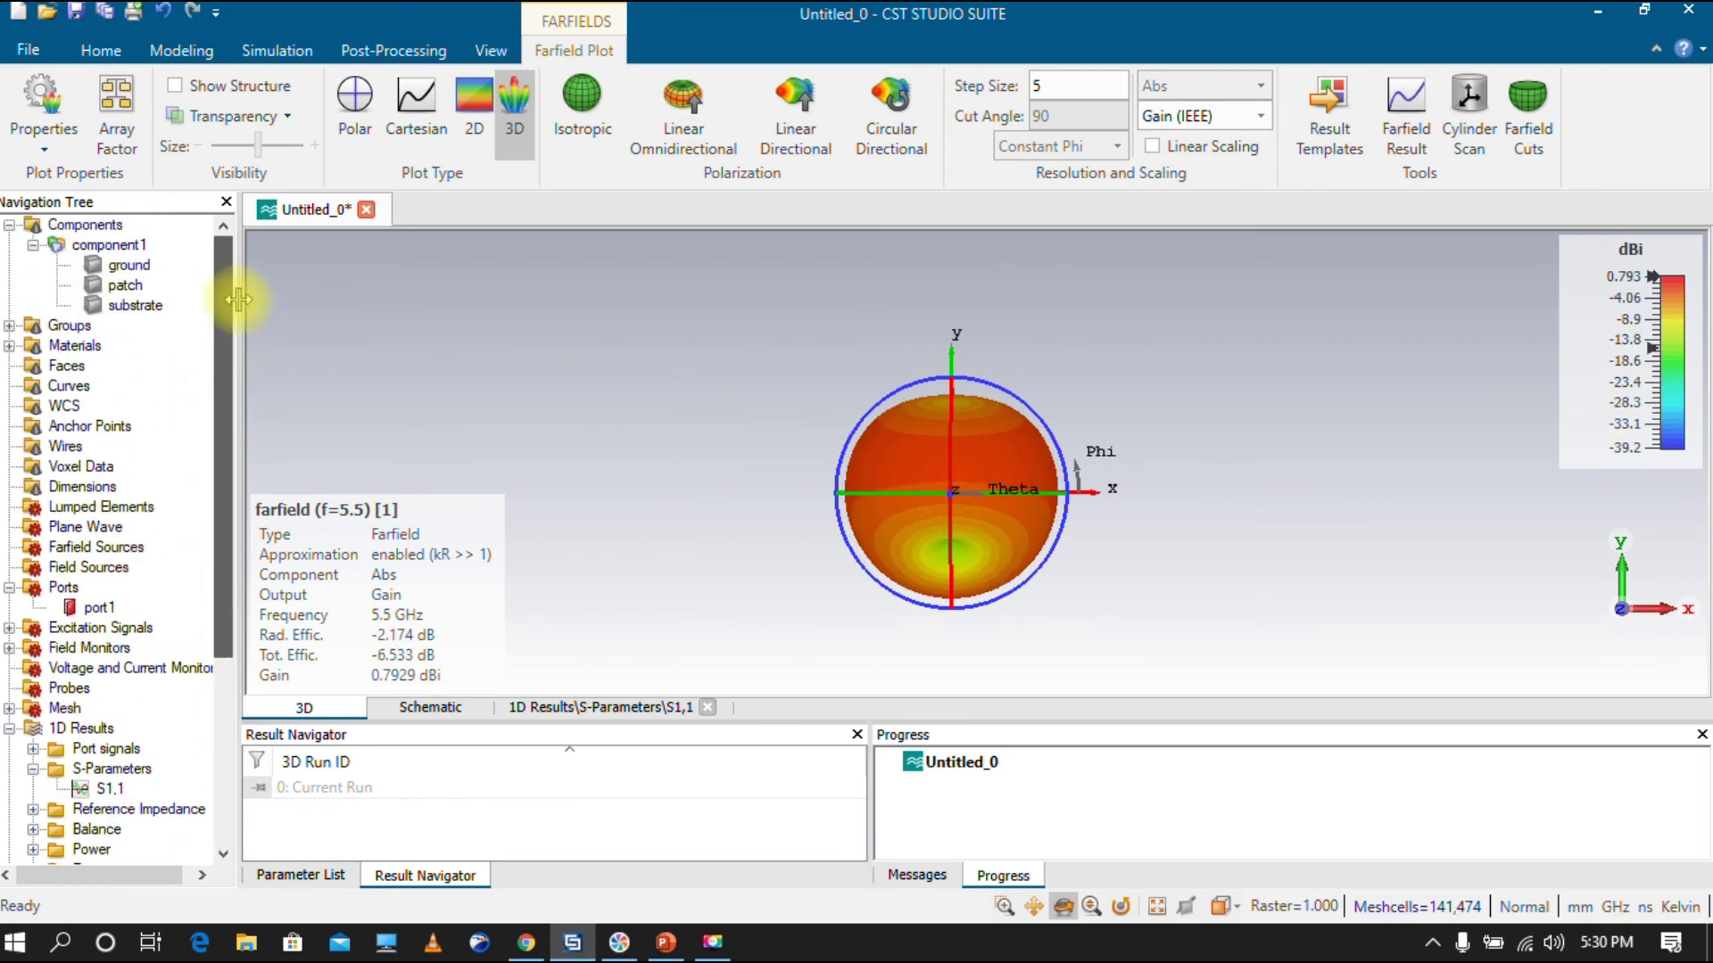
click(108, 246)
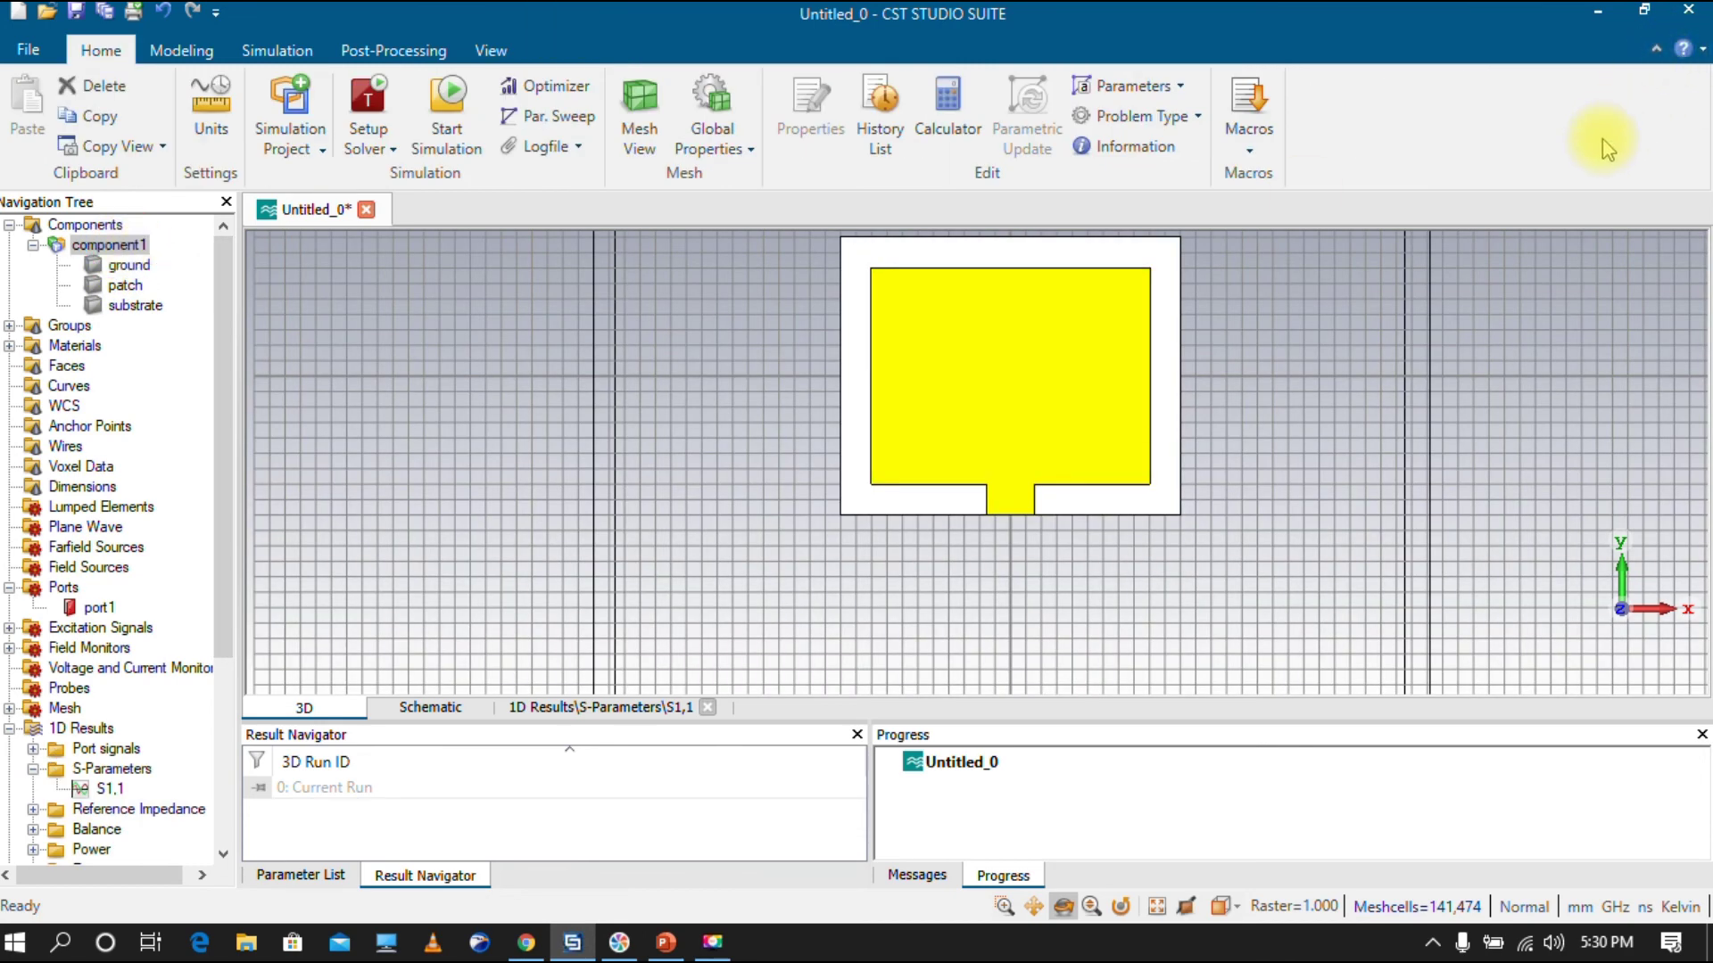